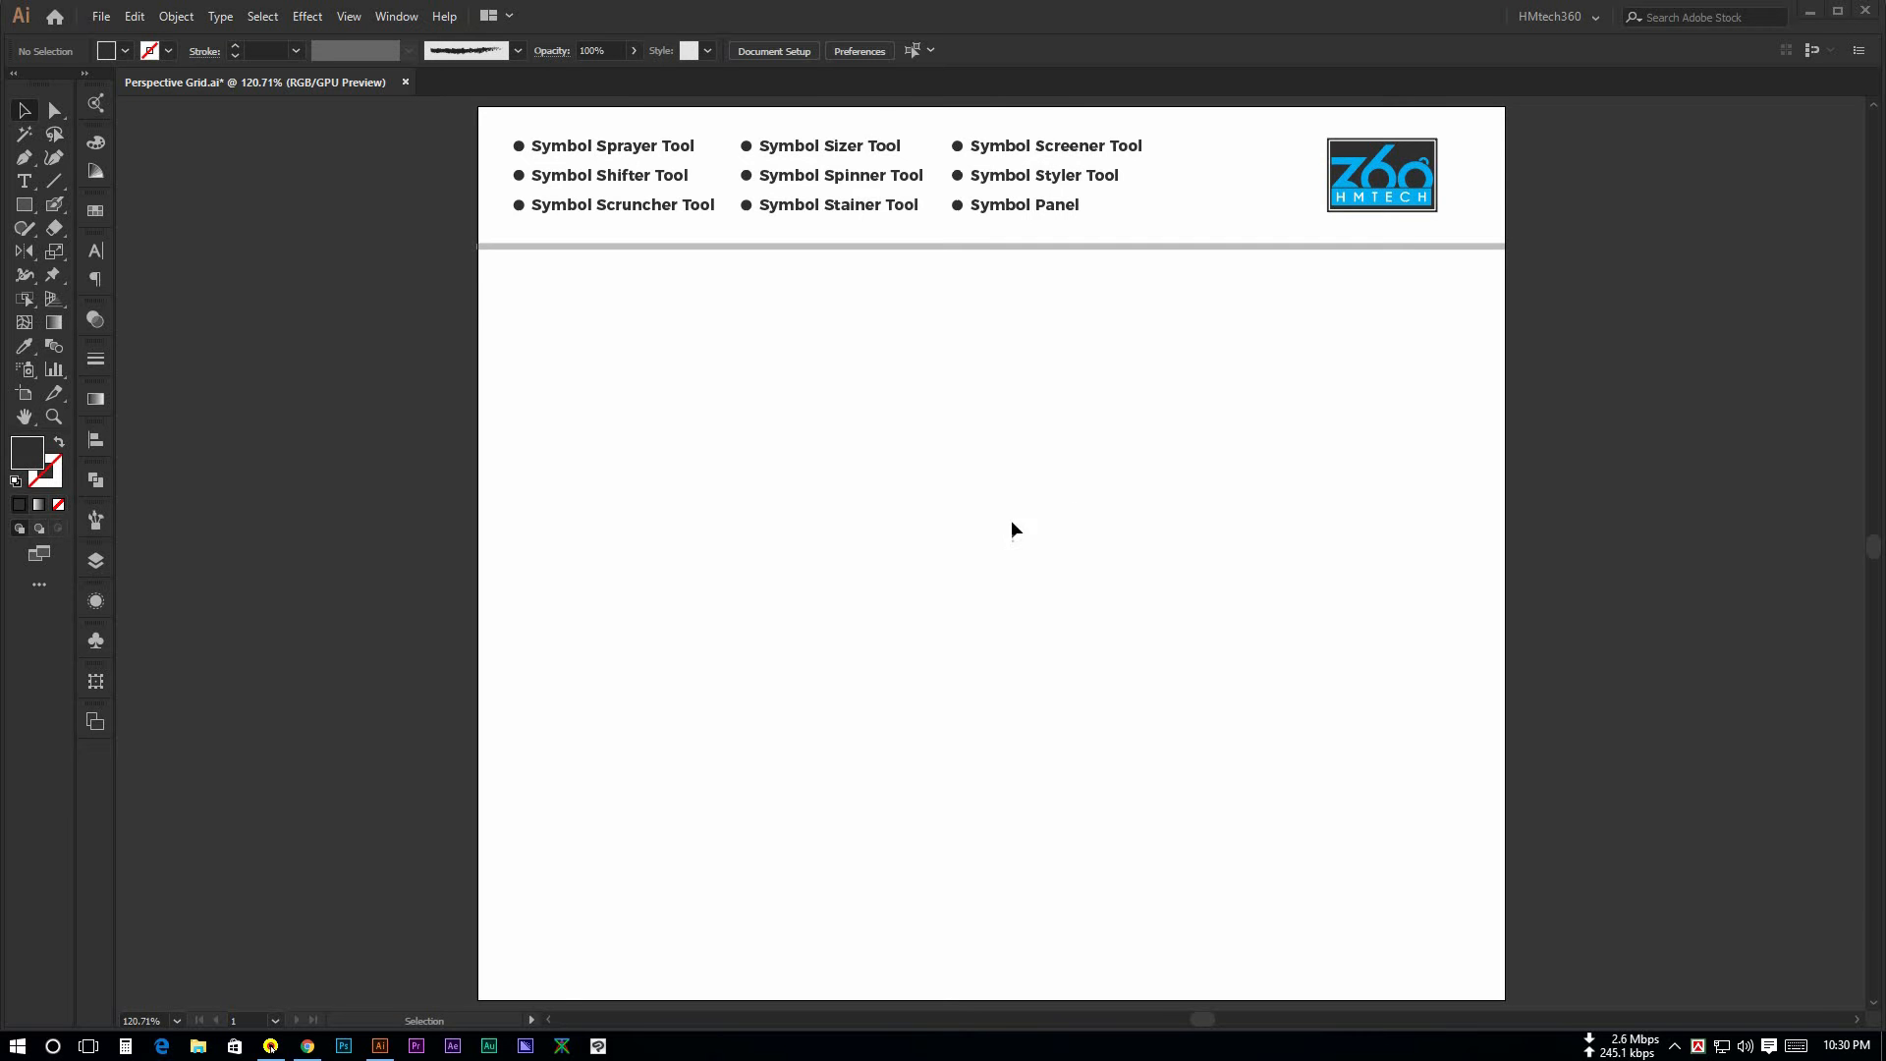
pyautogui.scroll(1, 891, 587)
pyautogui.scroll(-1, 898, 590)
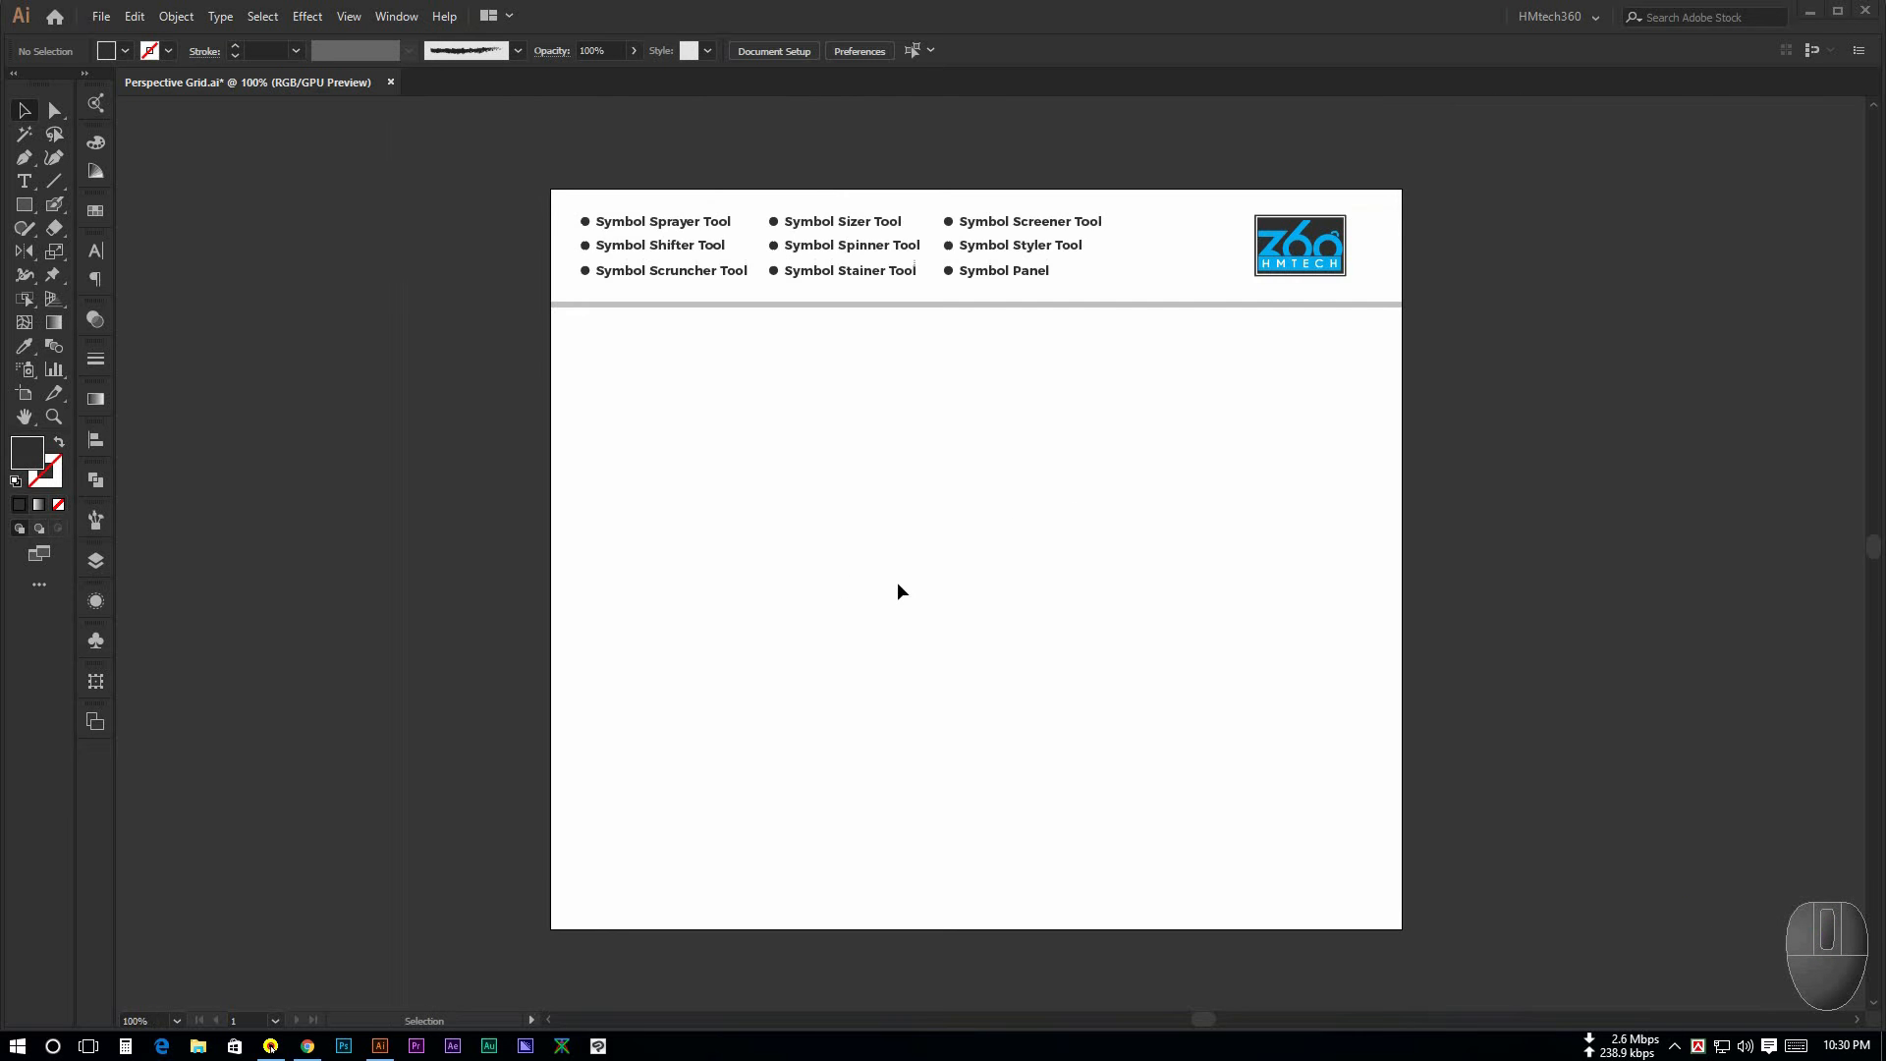
pyautogui.scroll(1, 951, 545)
pyautogui.scroll(-1, 952, 545)
pyautogui.scroll(1, 834, 467)
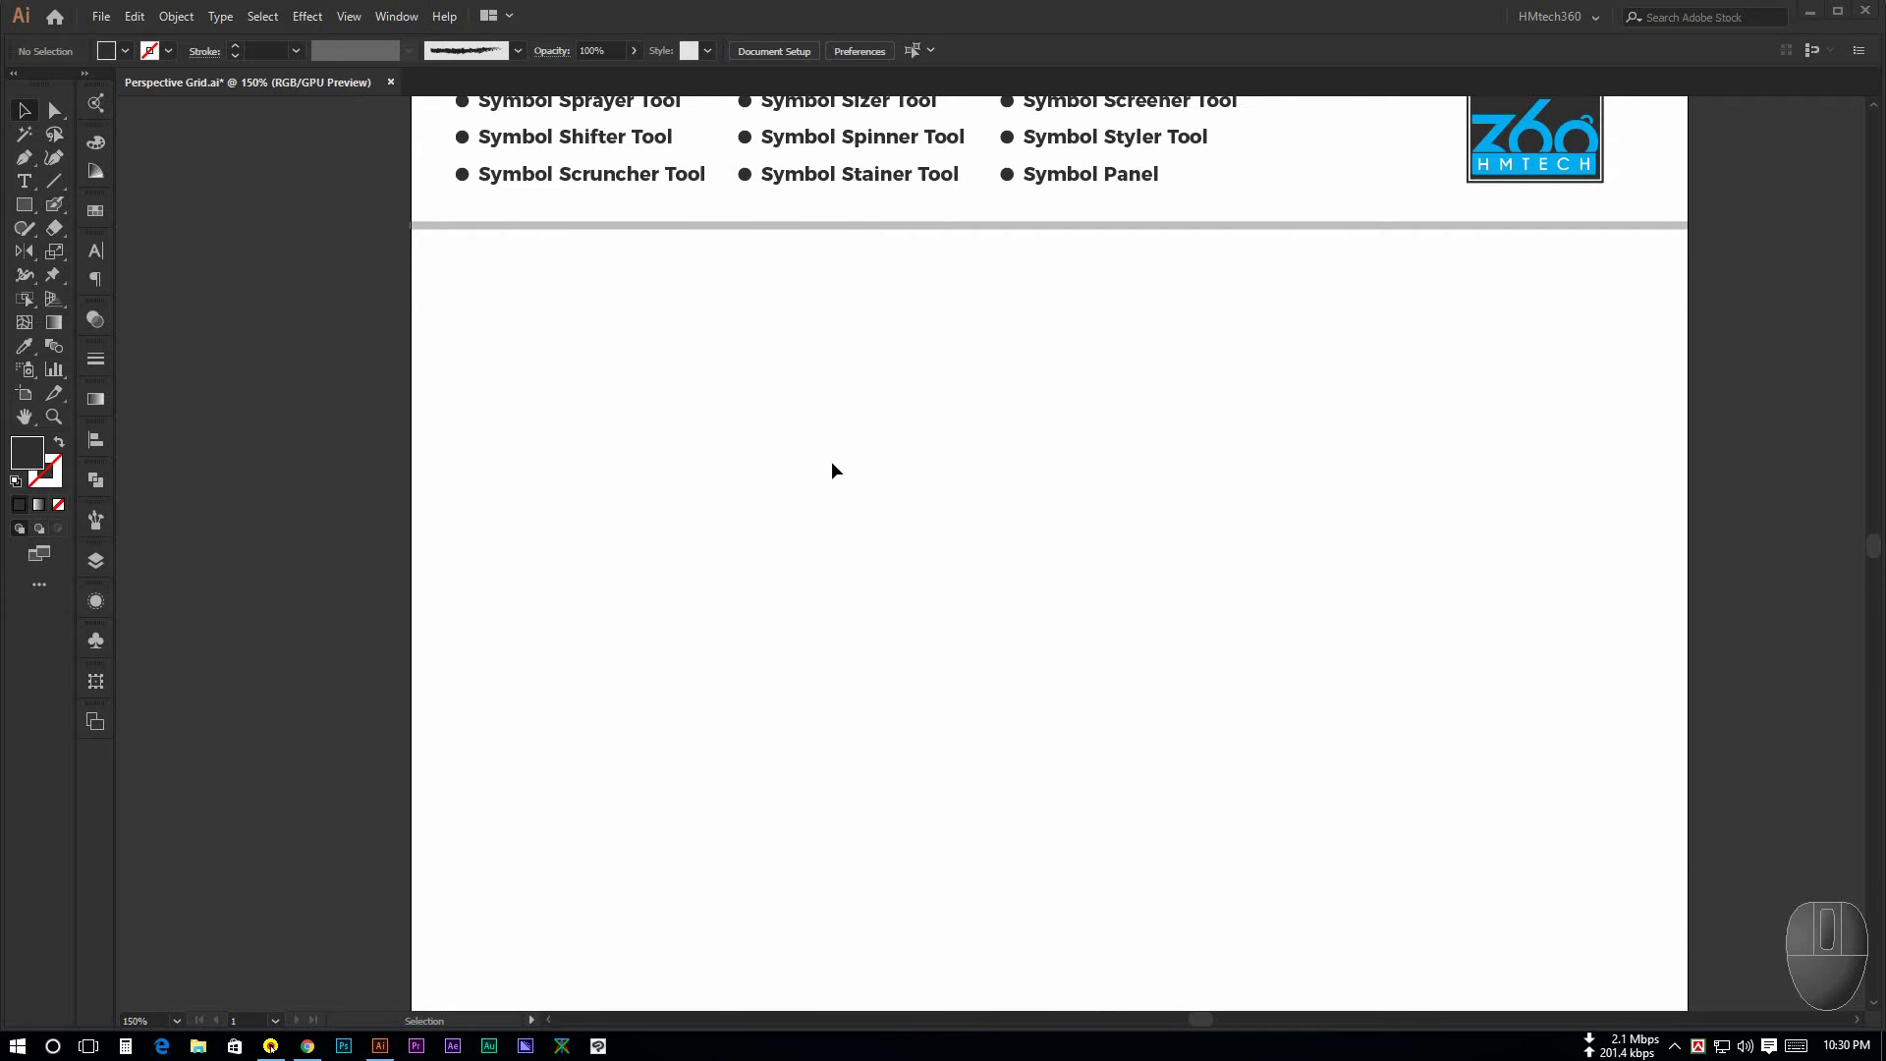
pyautogui.scroll(1, 832, 463)
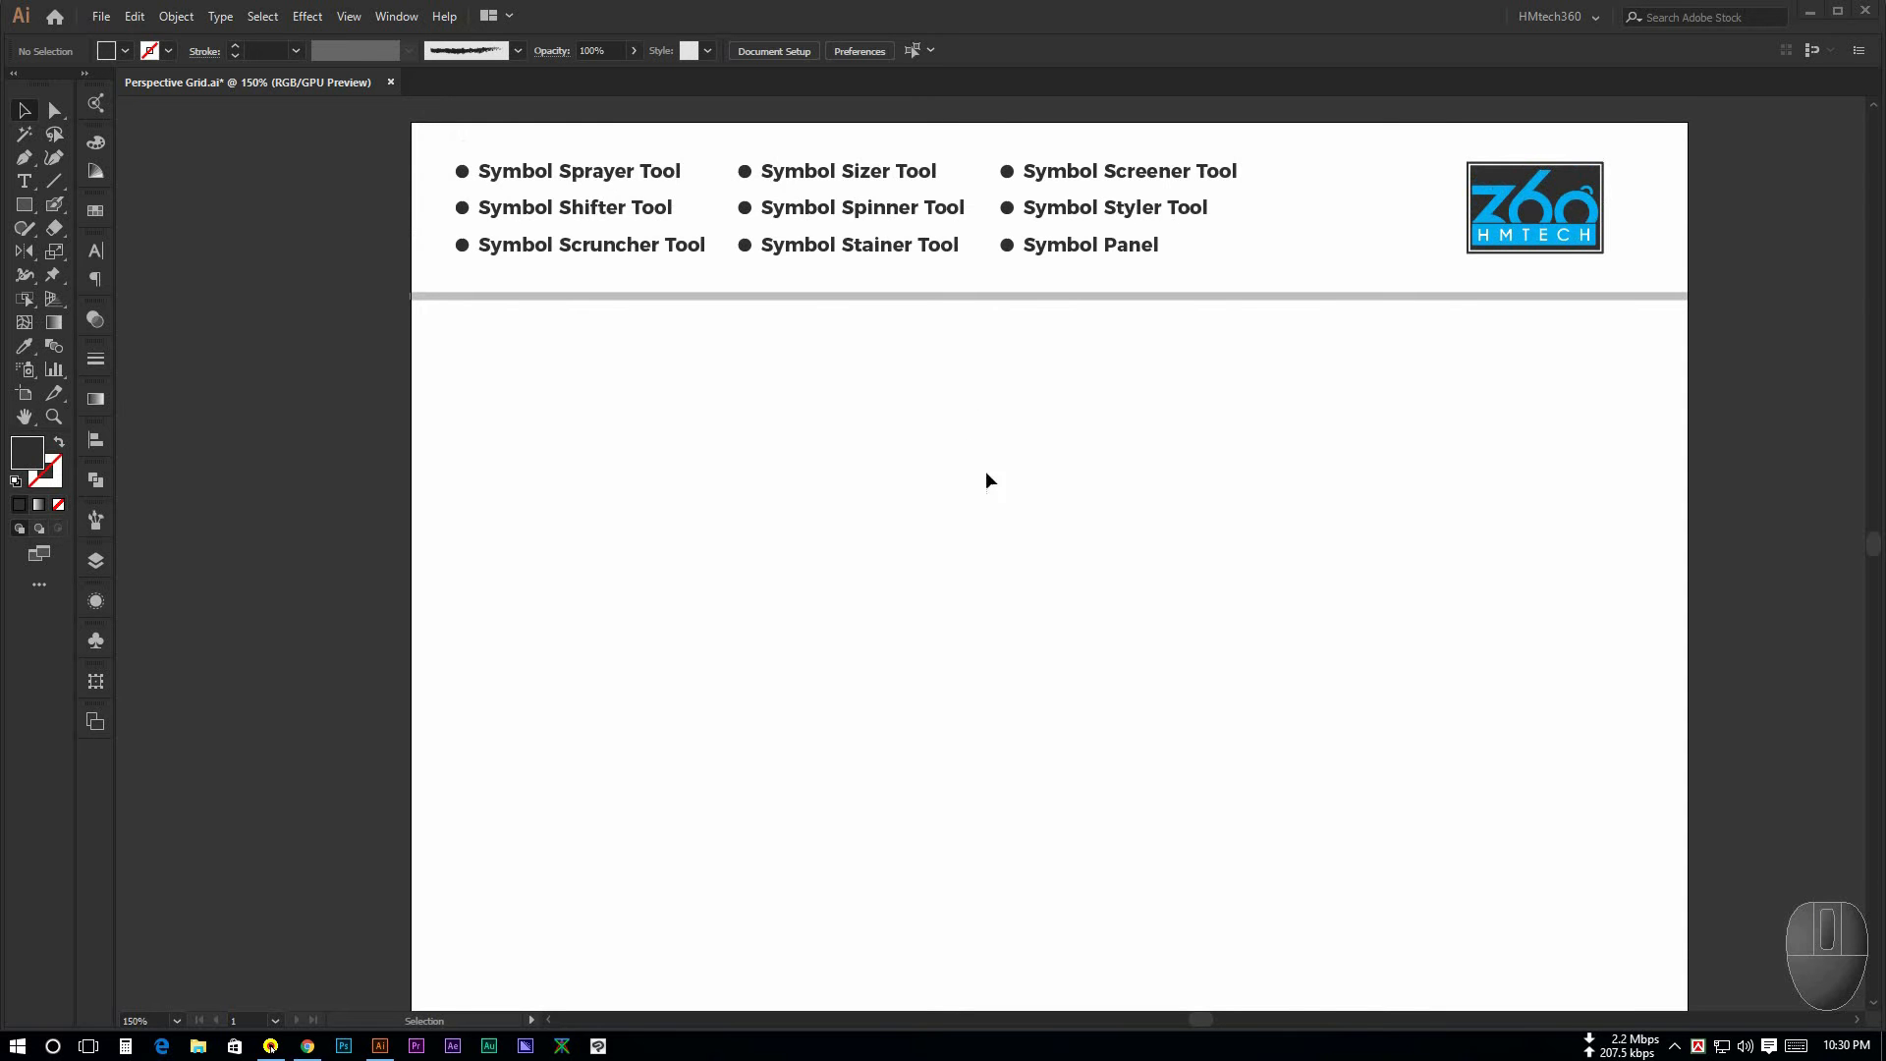
pyautogui.click(960, 429)
pyautogui.press('space')
# Step: Show the document's symbols and place a Gerbera symbol instance on the blank area of the artboard
pyautogui.click(94, 643)
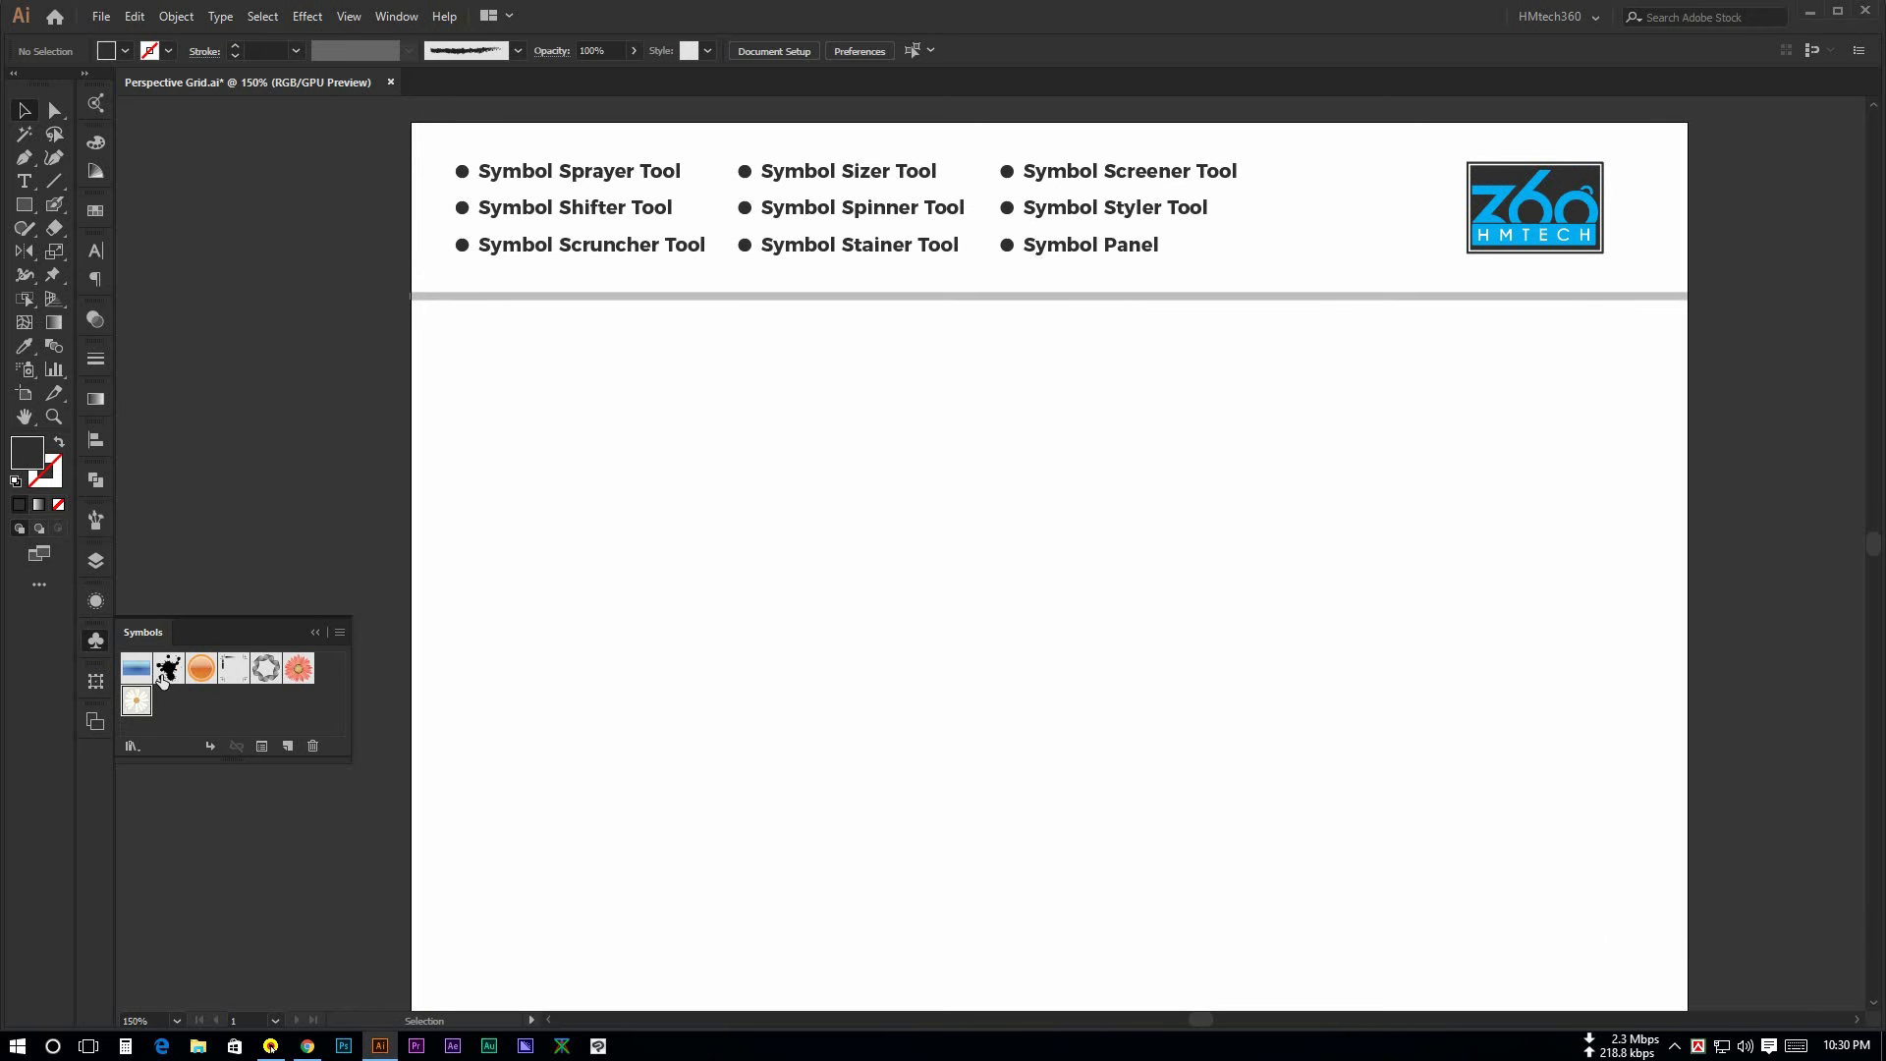
pyautogui.click(164, 690)
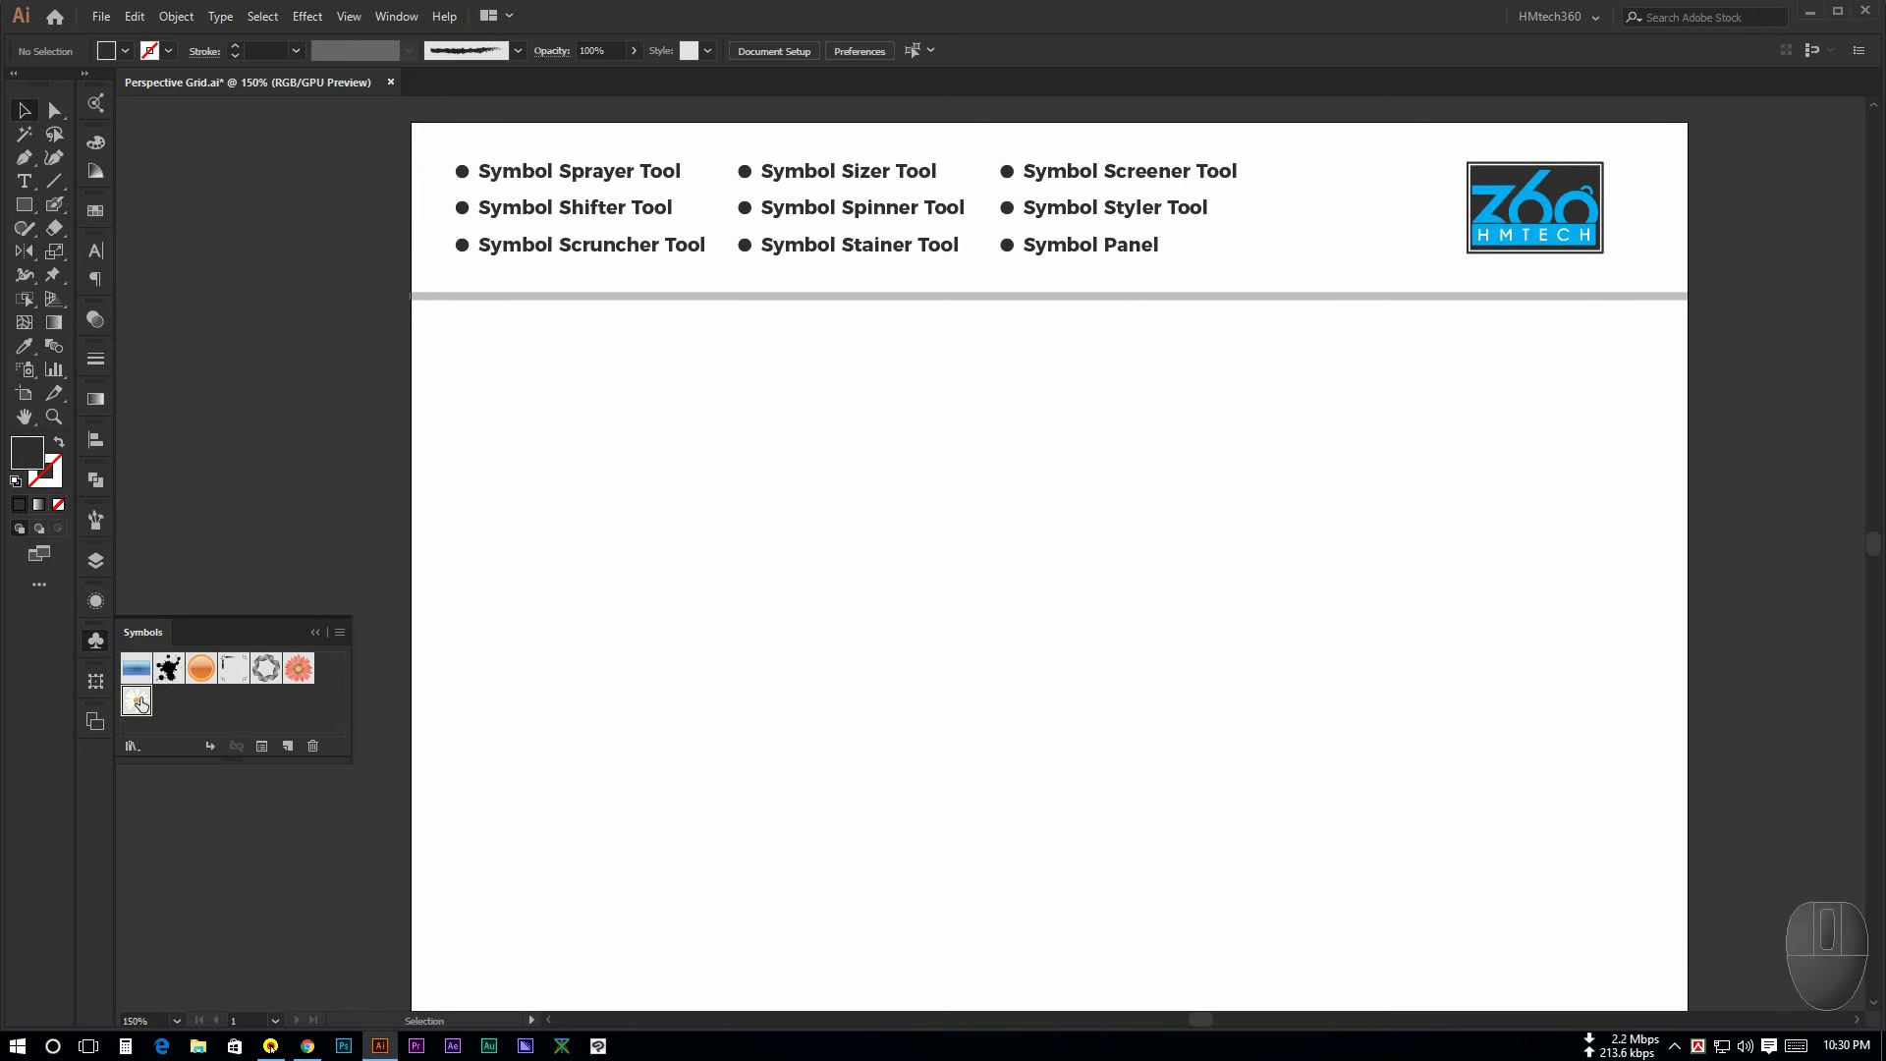
pyautogui.click(287, 673)
pyautogui.click(201, 669)
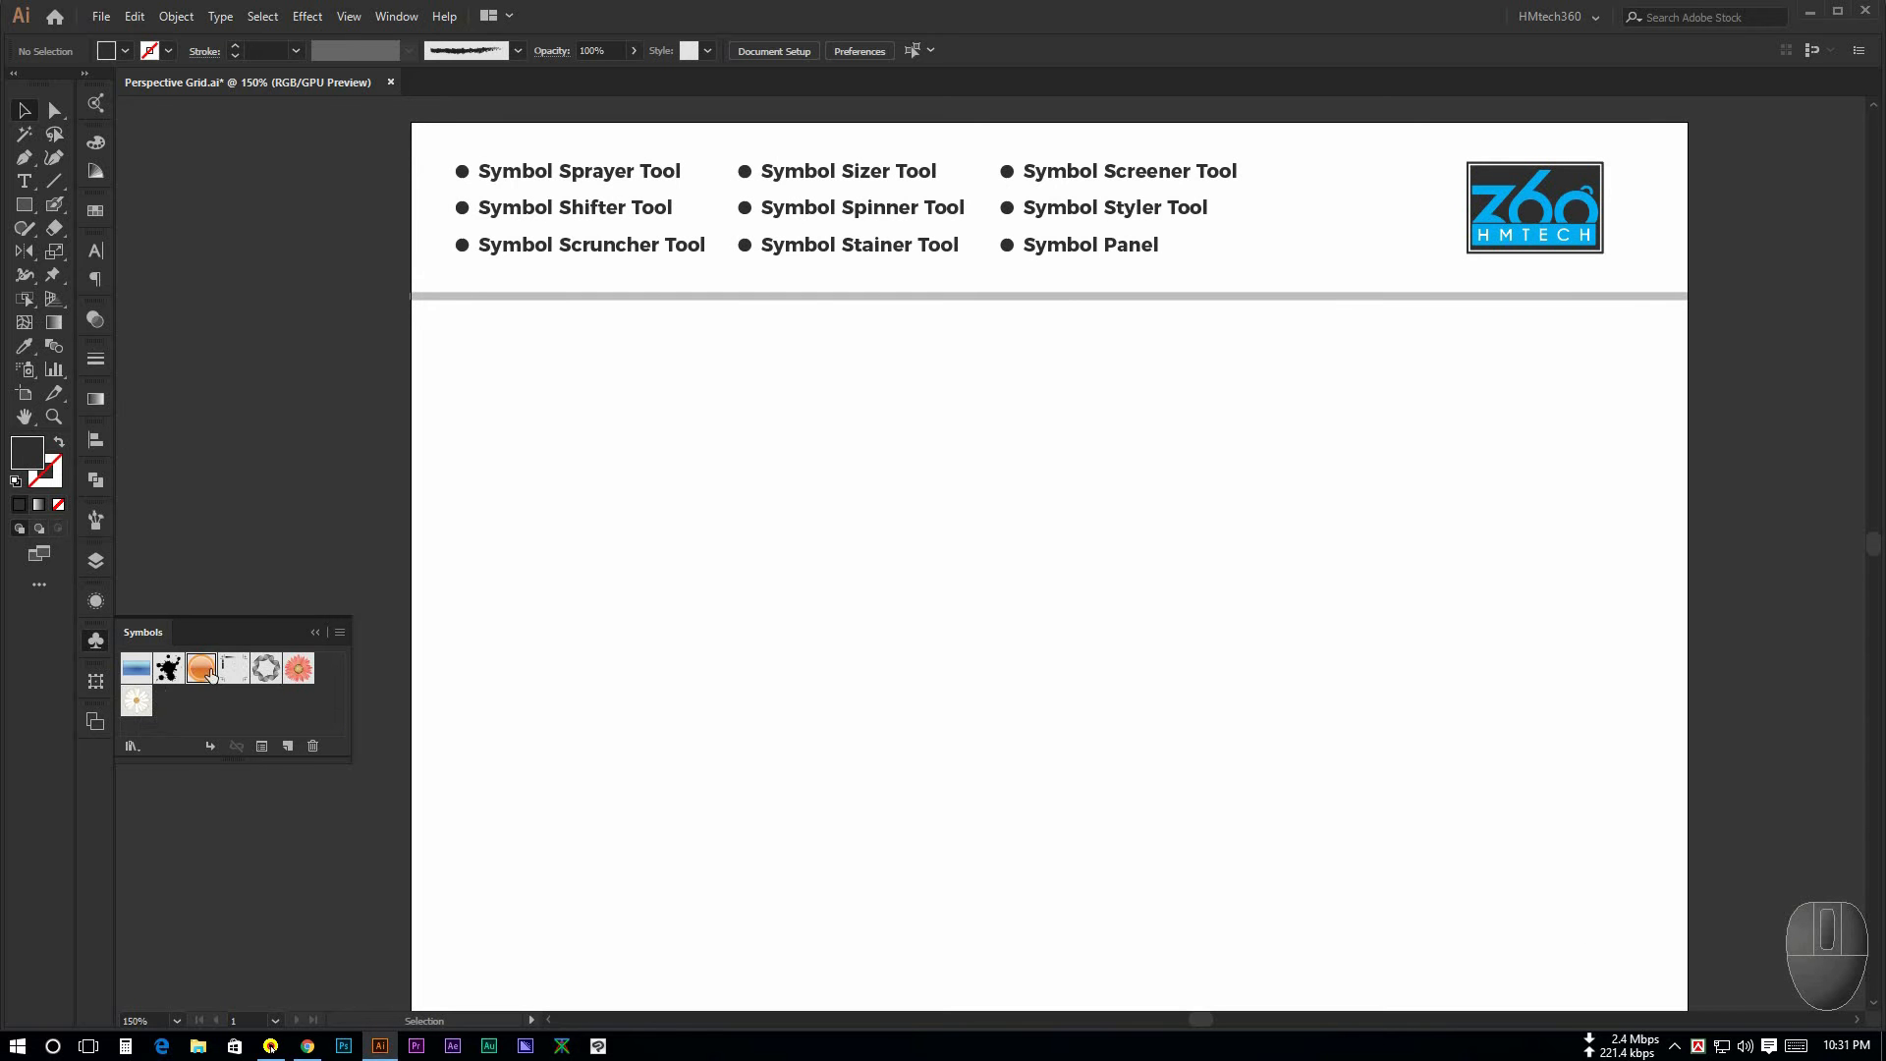
pyautogui.click(169, 670)
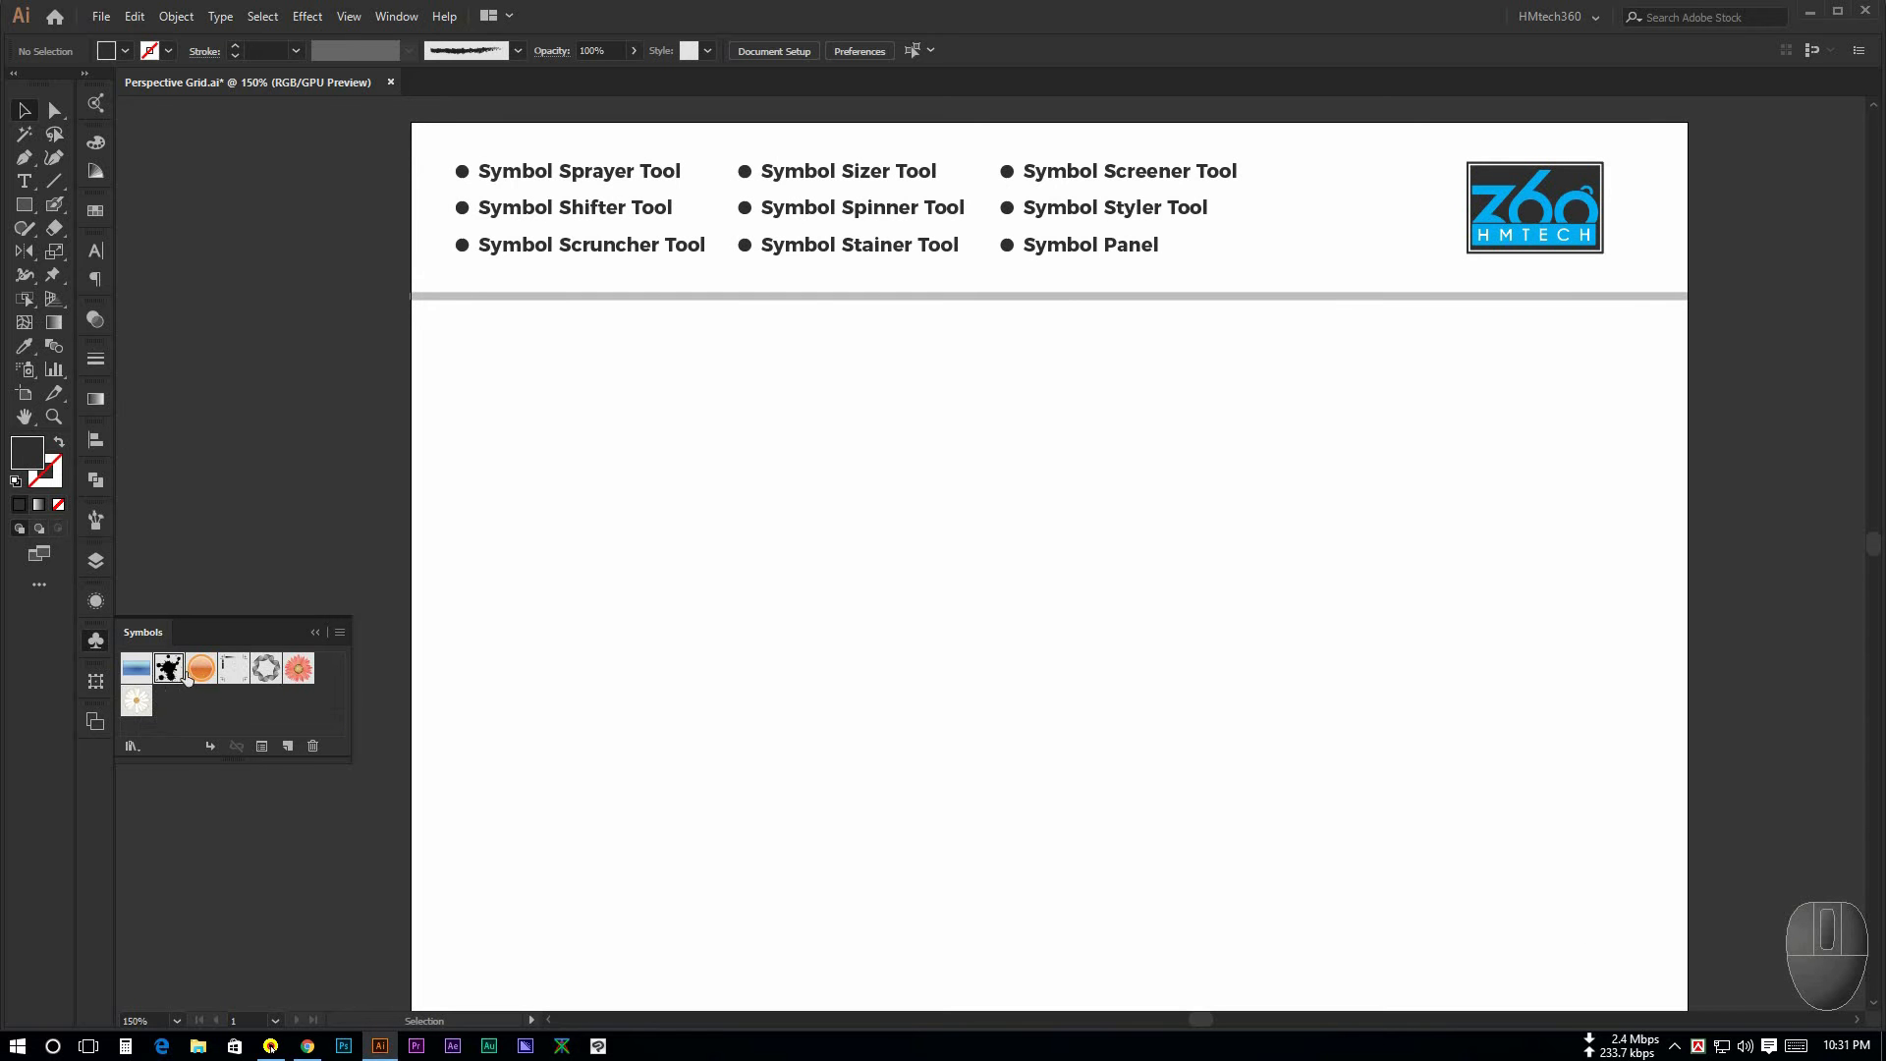
pyautogui.click(298, 672)
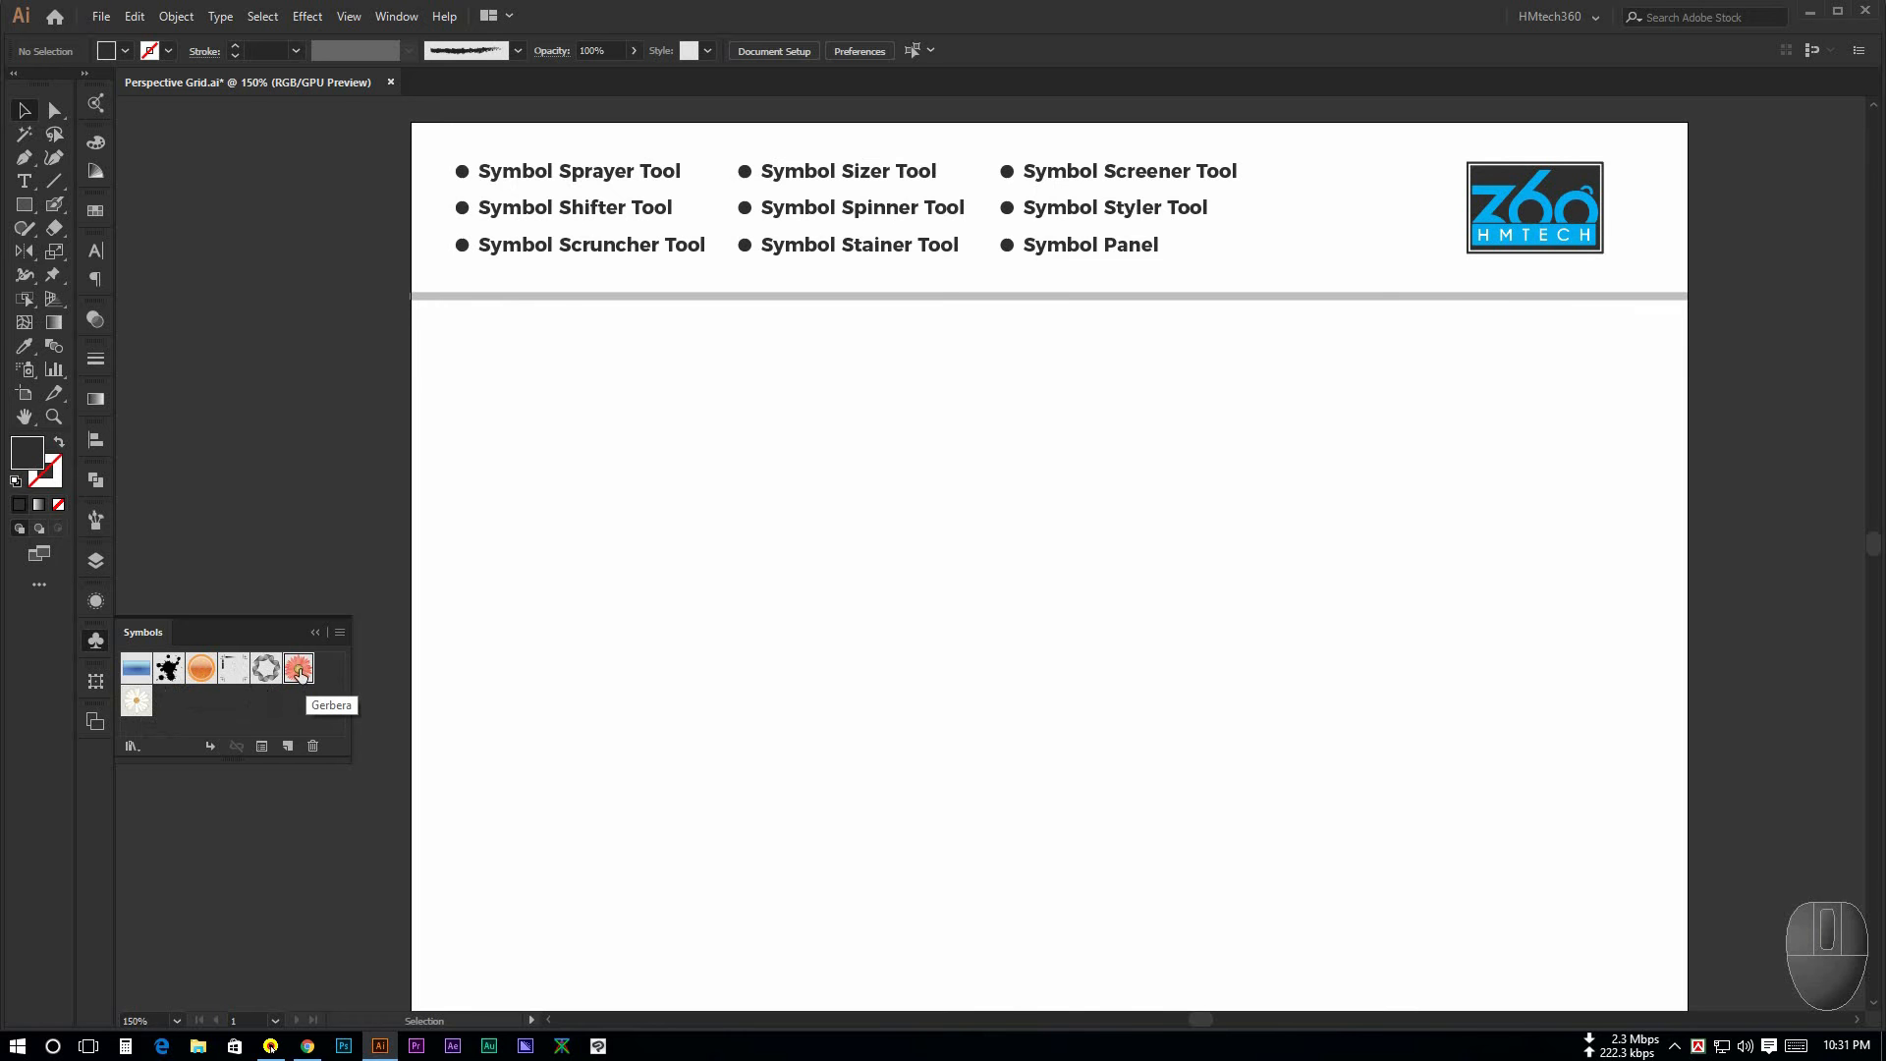
pyautogui.moveTo(299, 672); pyautogui.dragTo(995, 460)
# Step: Examine the placed Gerbera instance up close, including its petals, centre and bounding box
pyautogui.hotkey('ctrl', 'space')
pyautogui.press('space')
pyautogui.scroll(8, 916, 474)
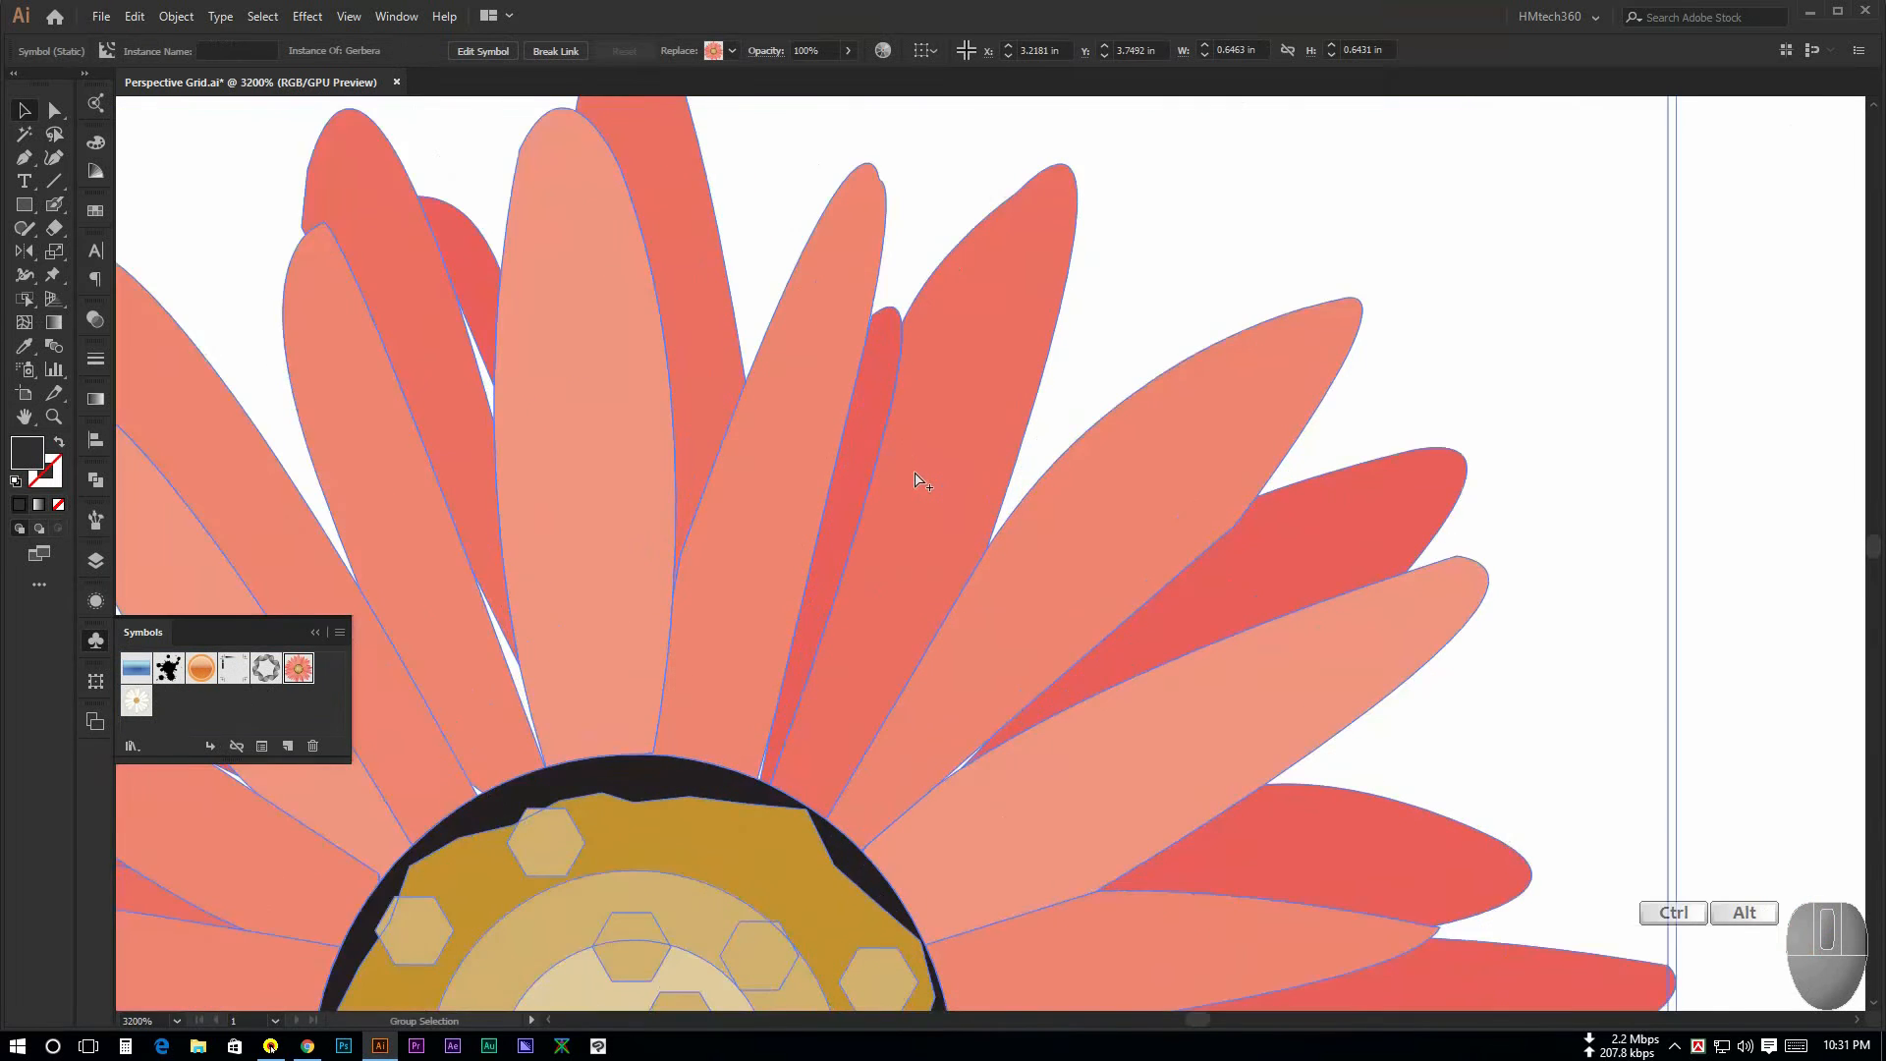
pyautogui.scroll(-12, 916, 479)
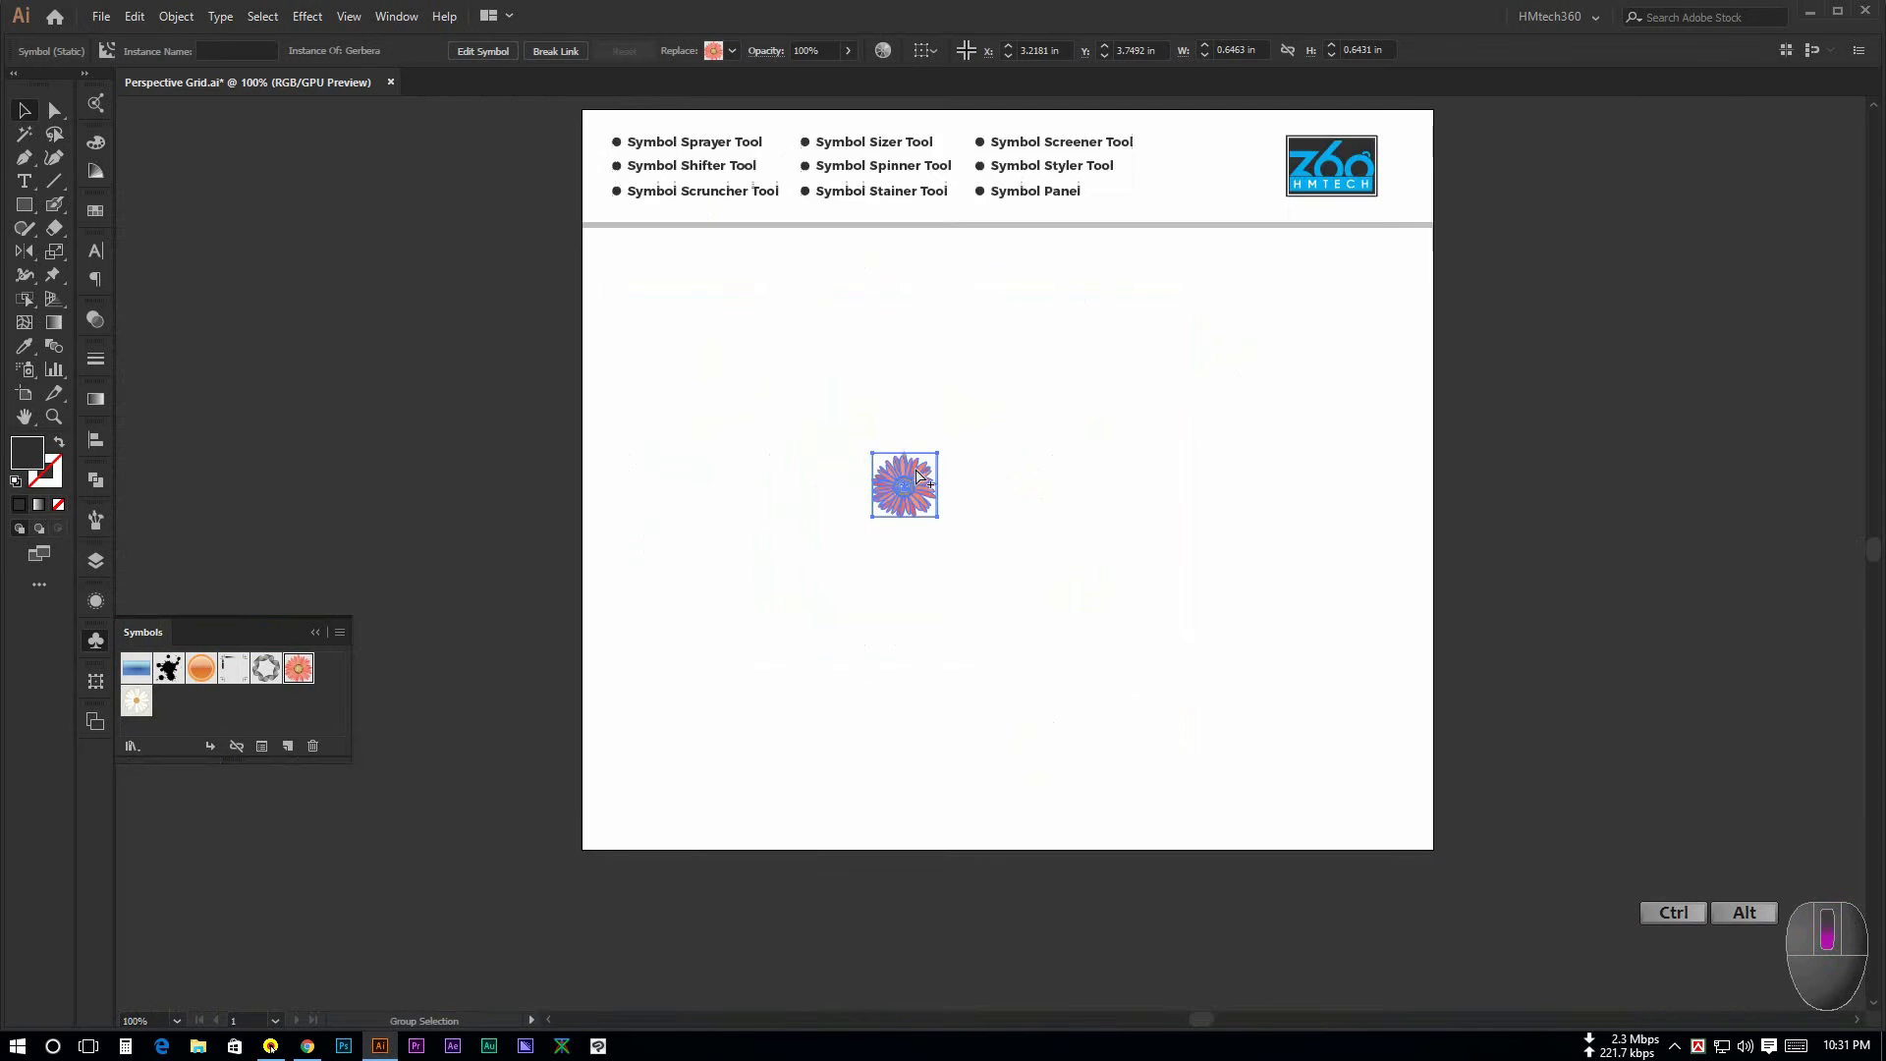
pyautogui.scroll(1, 923, 481)
pyautogui.click(1080, 432)
pyautogui.scroll(2, 1001, 565)
pyautogui.scroll(-1, 1000, 517)
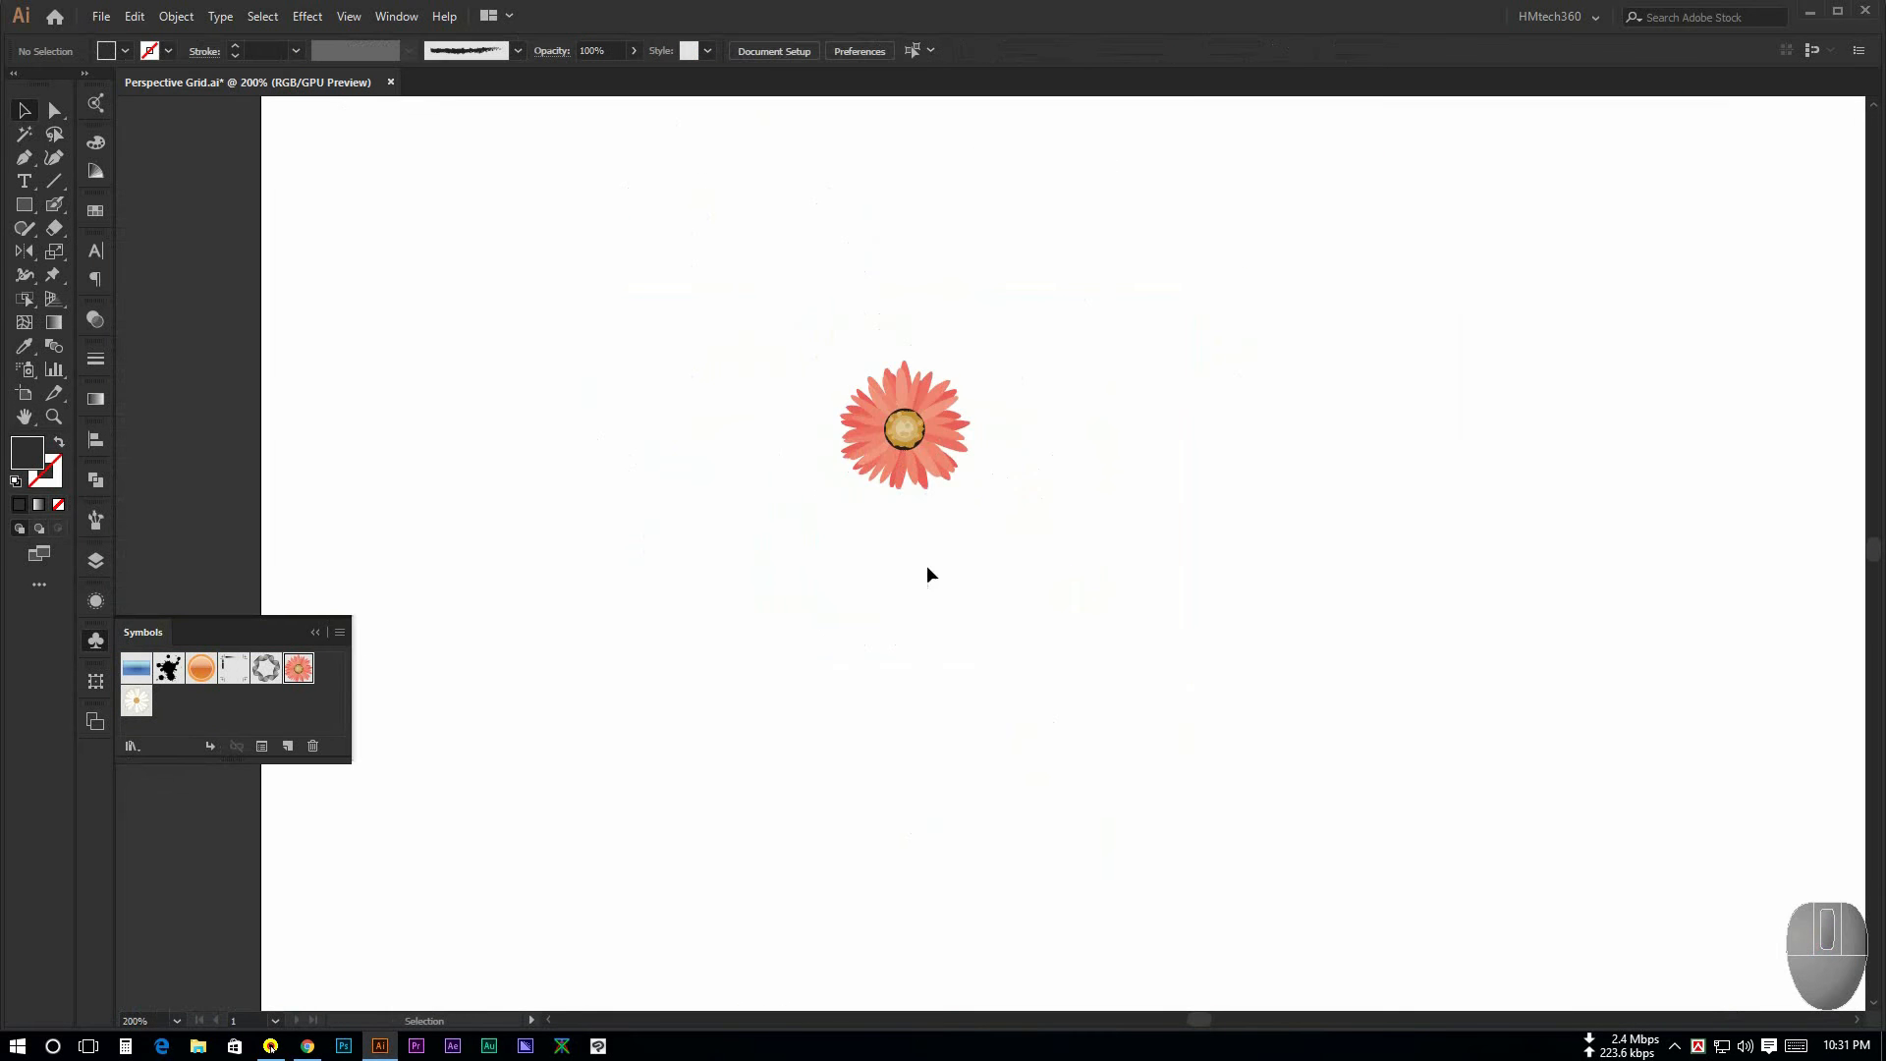
pyautogui.press('space')
pyautogui.moveTo(927, 564); pyautogui.dragTo(868, 656)
pyautogui.moveTo(736, 366); pyautogui.dragTo(990, 650)
pyautogui.click(1004, 640)
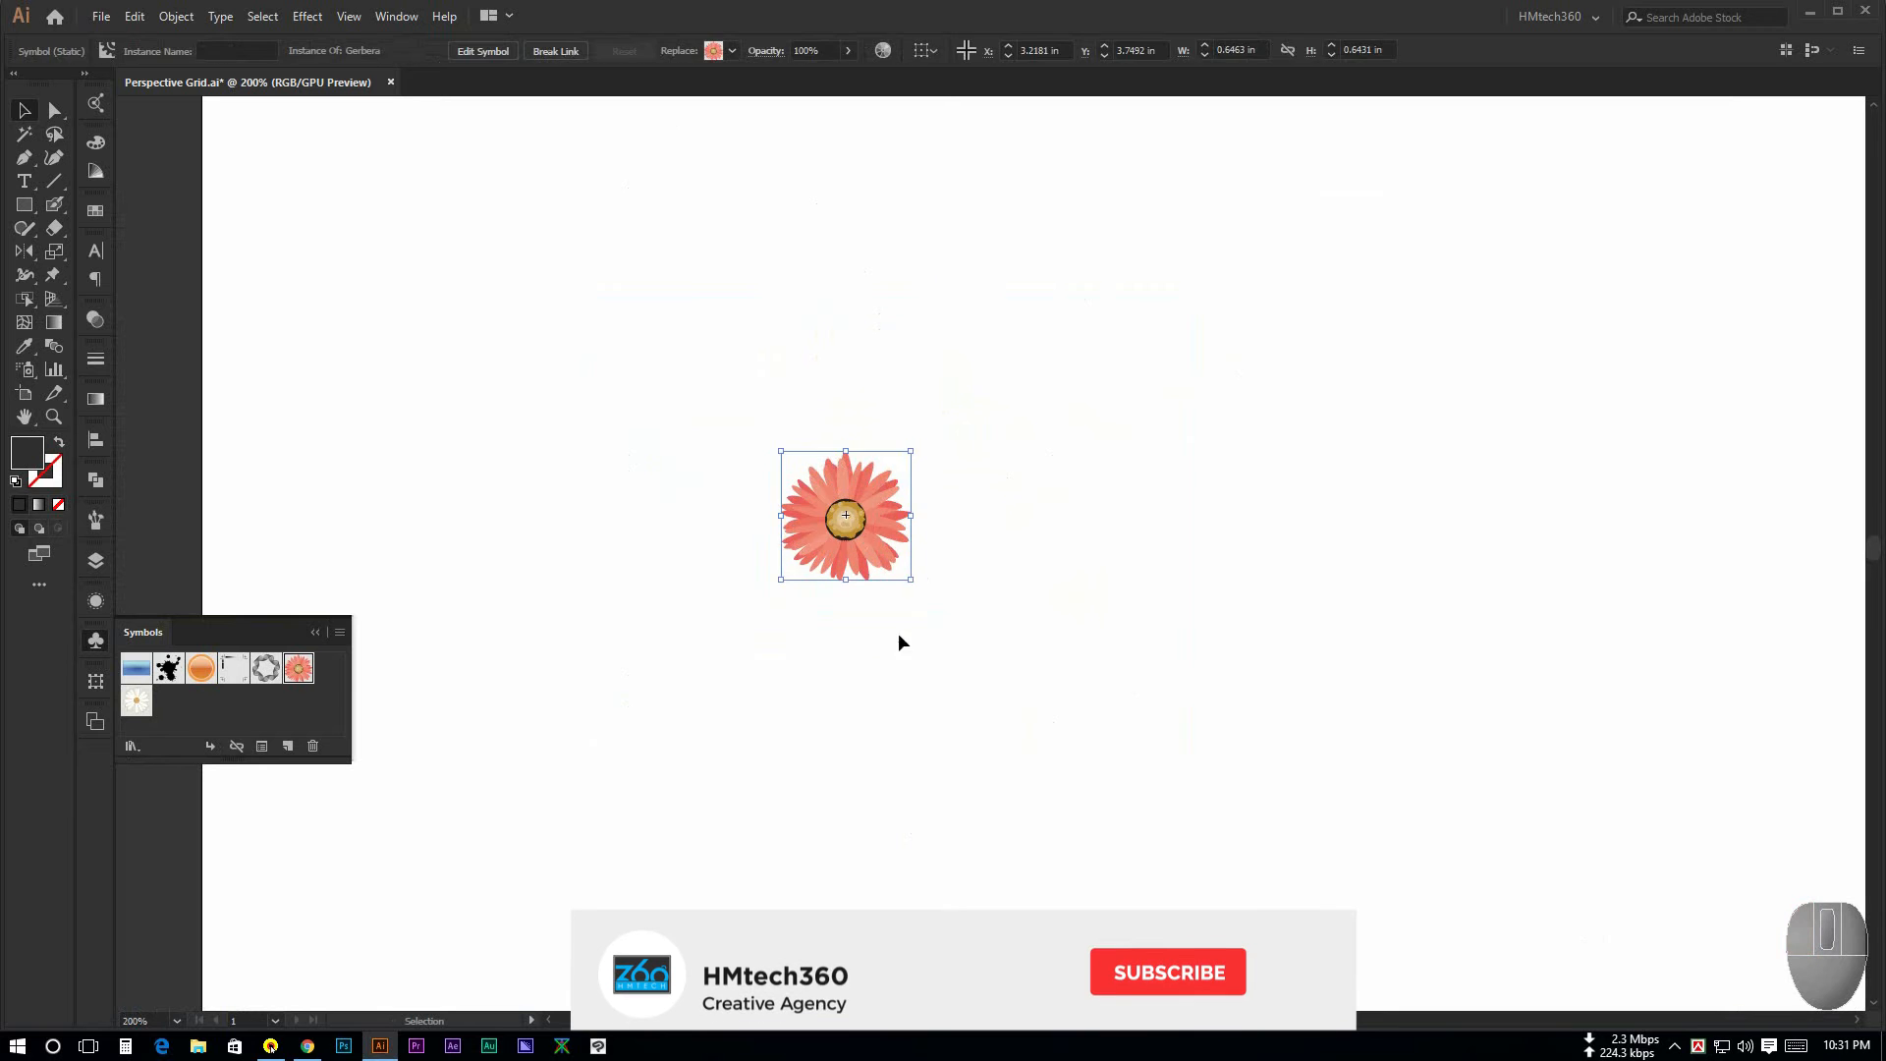
pyautogui.click(868, 570)
pyautogui.click(780, 662)
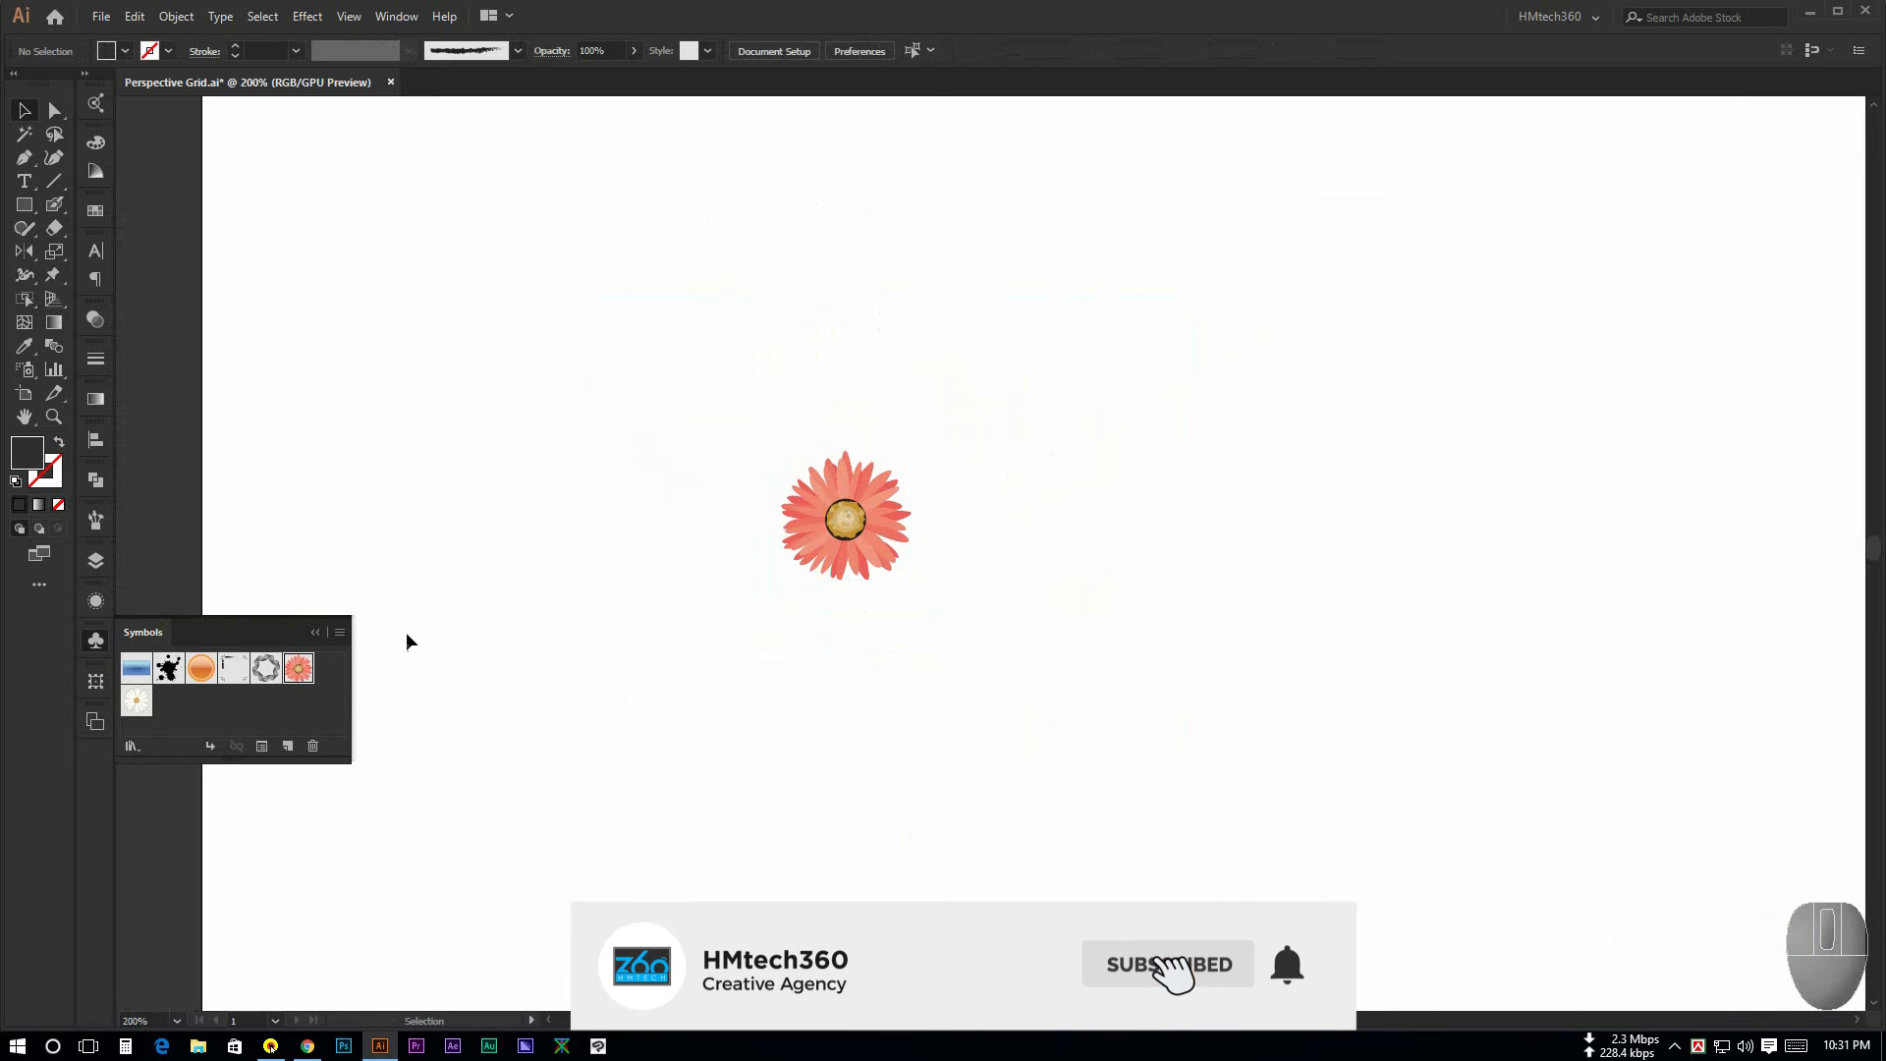
# Step: Load the Mobile symbol library and place its Calculator - Orange symbol on the artboard beside the Gerbera
pyautogui.click(340, 633)
pyautogui.moveTo(461, 593)
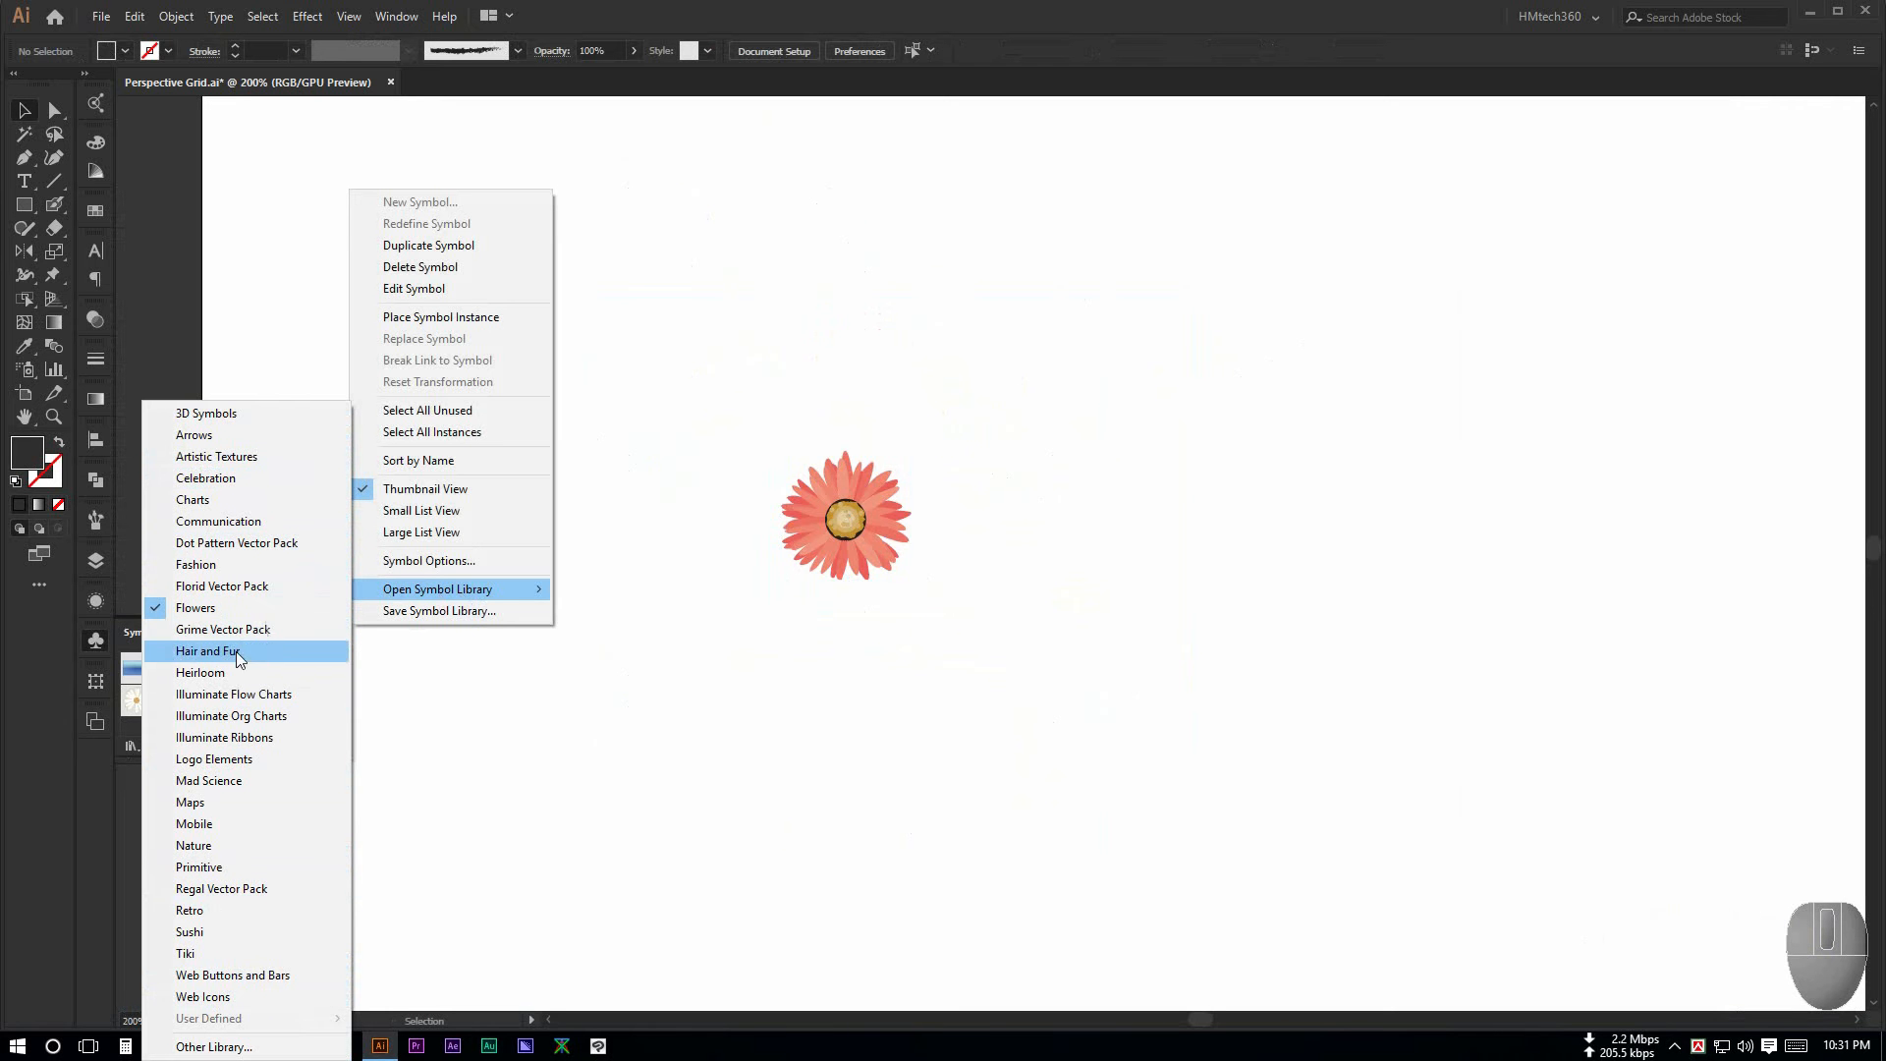
pyautogui.click(208, 823)
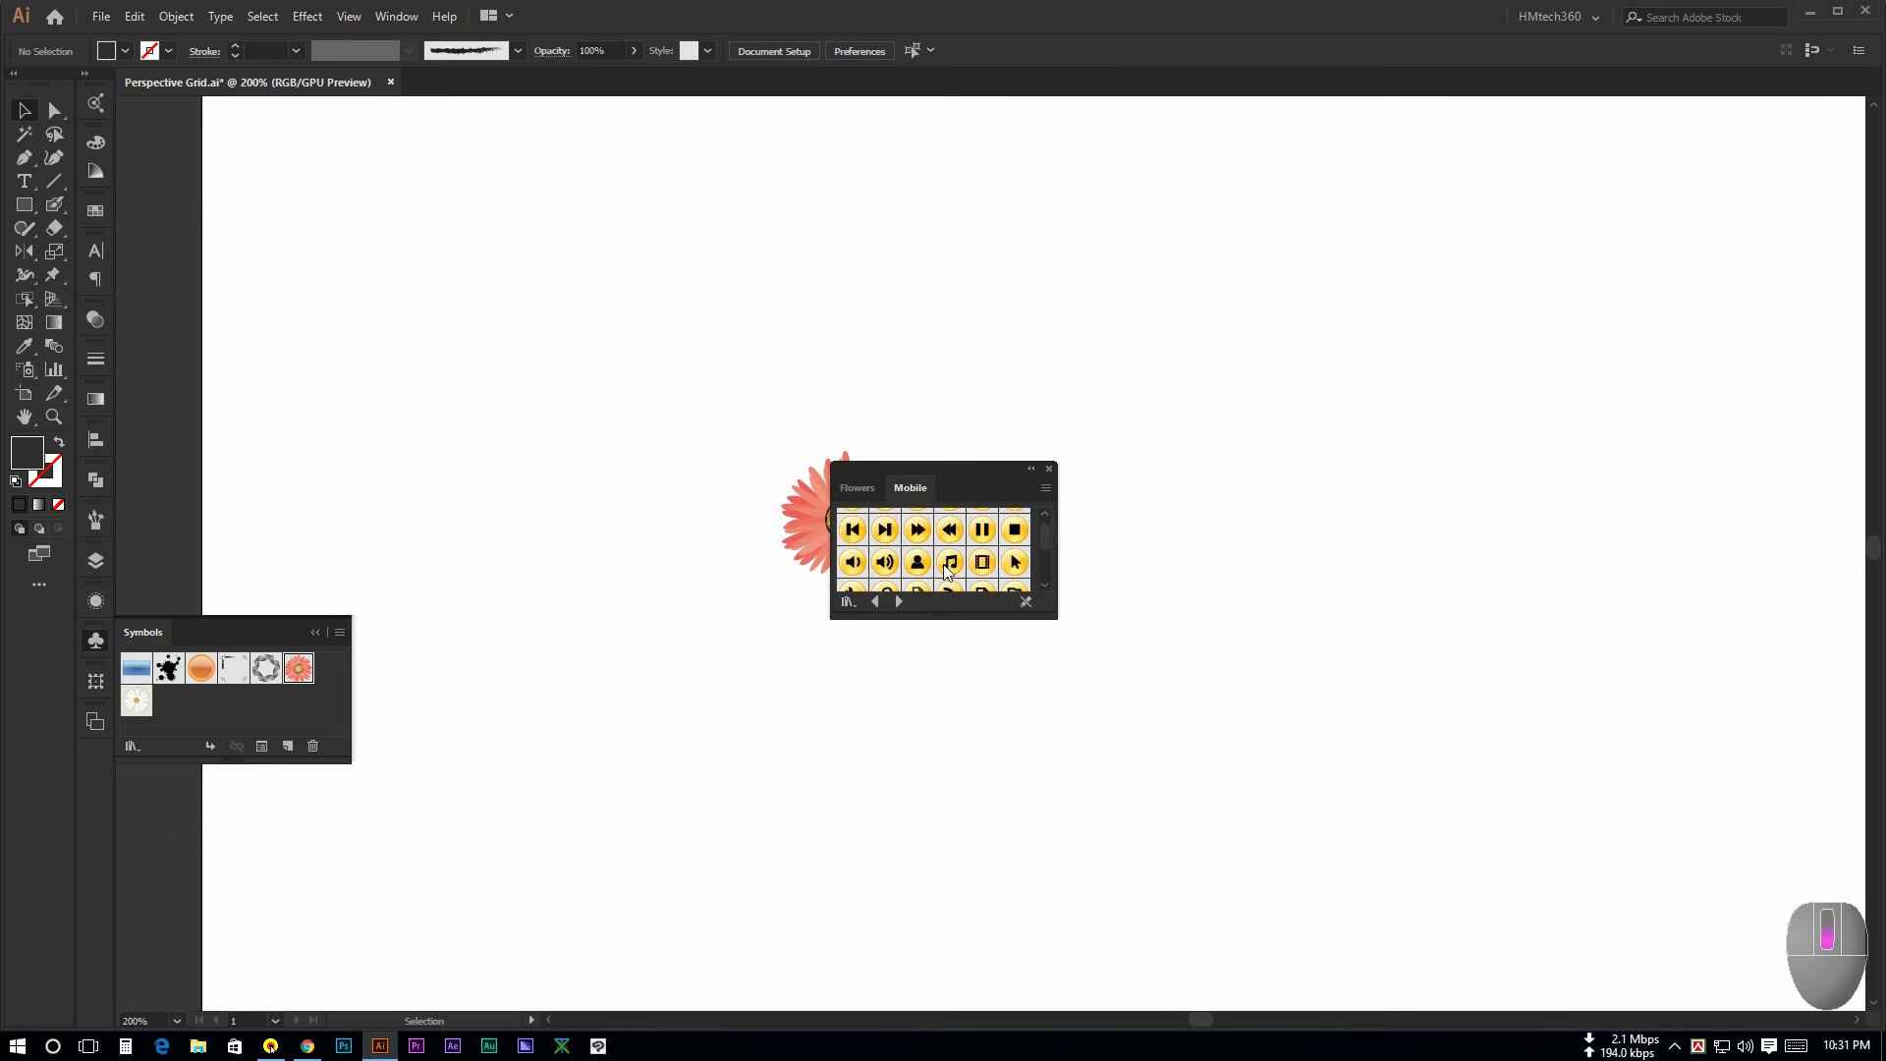
pyautogui.scroll(-3, 948, 571)
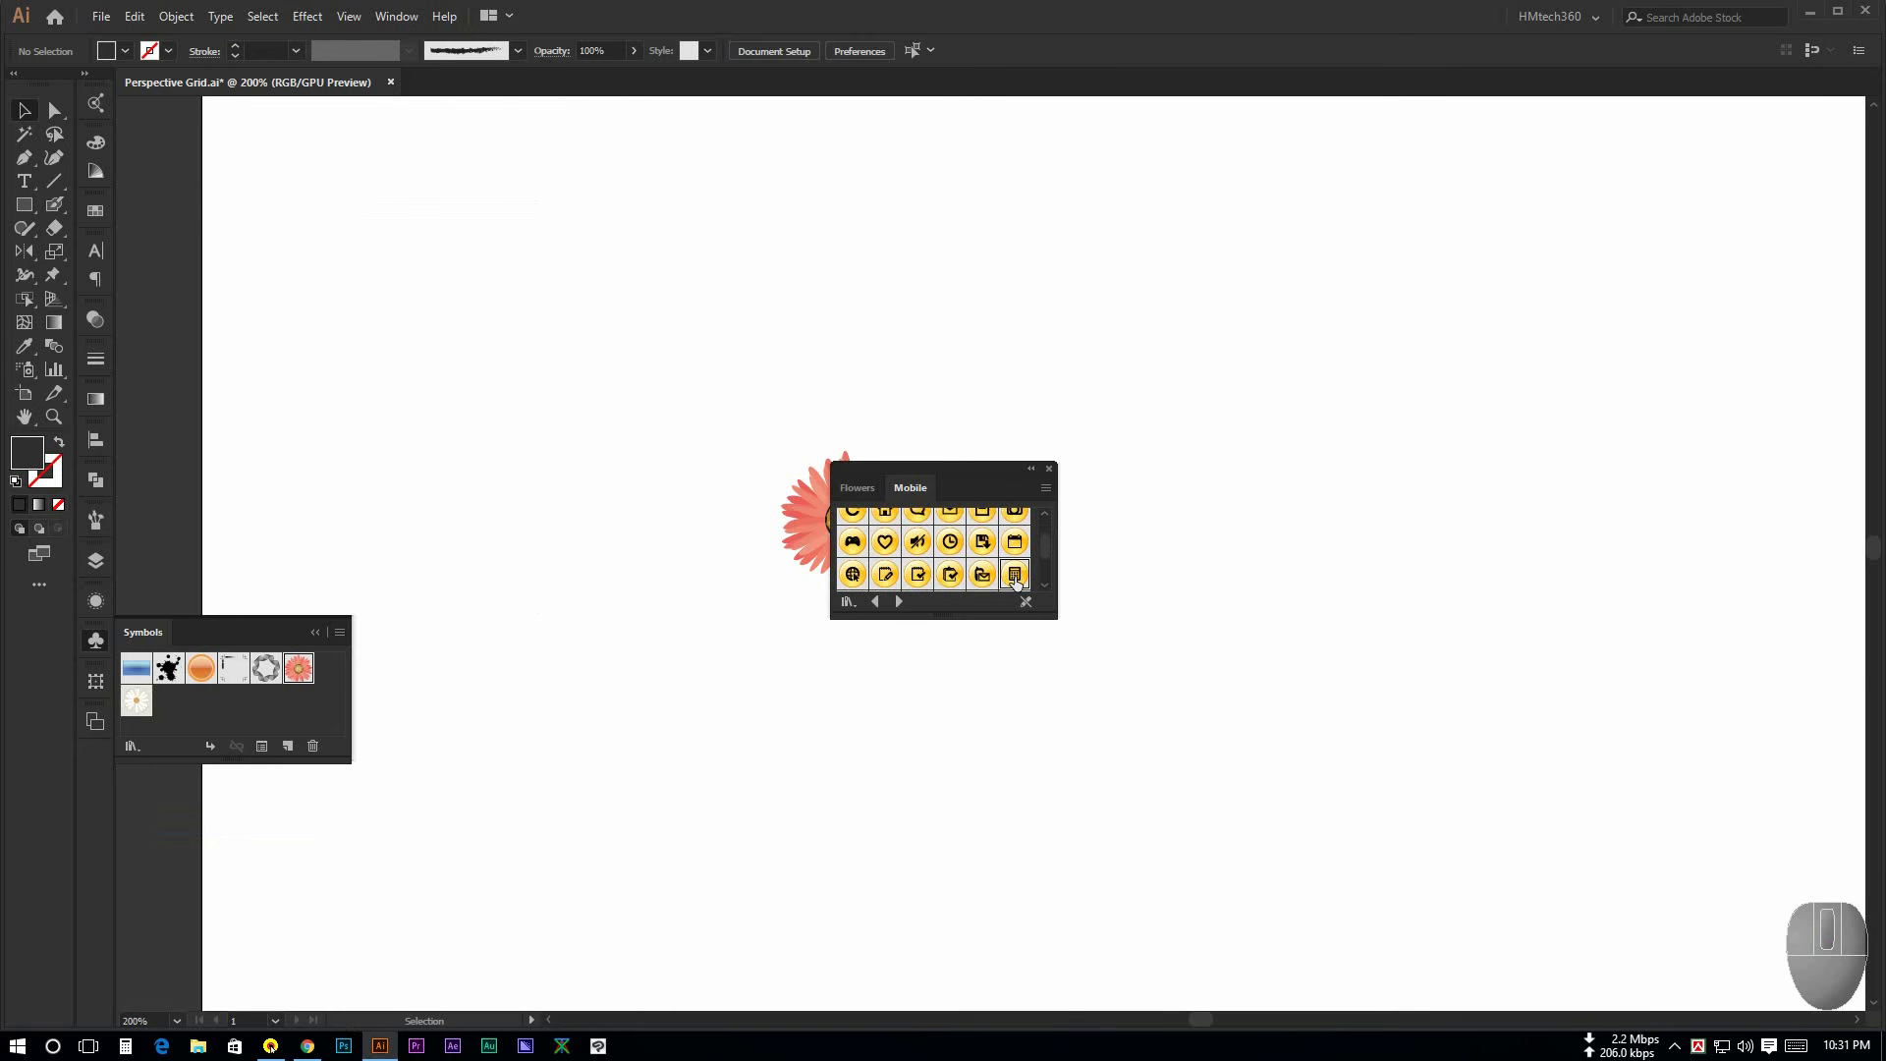
pyautogui.moveTo(1015, 579); pyautogui.dragTo(1309, 535)
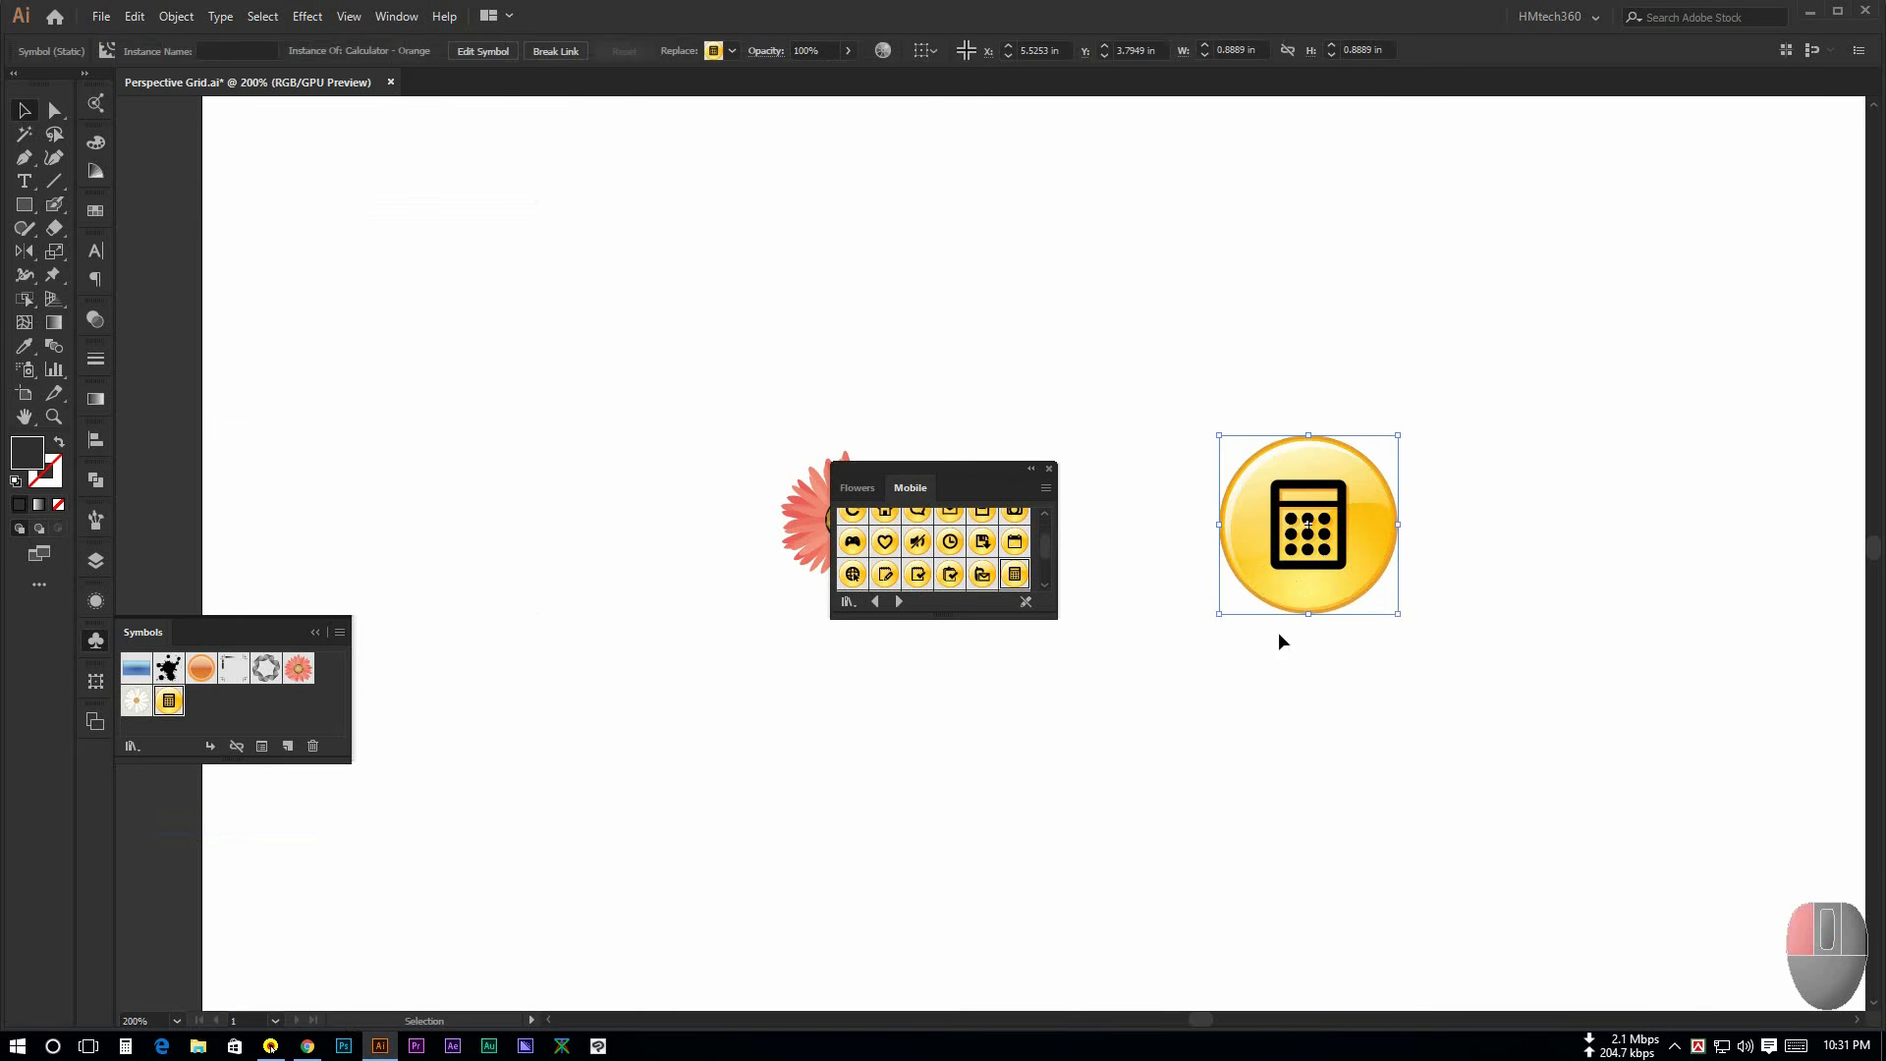
pyautogui.click(1503, 693)
pyautogui.scroll(2, 1412, 533)
pyautogui.click(1285, 515)
pyautogui.click(1555, 513)
pyautogui.scroll(-1, 1528, 516)
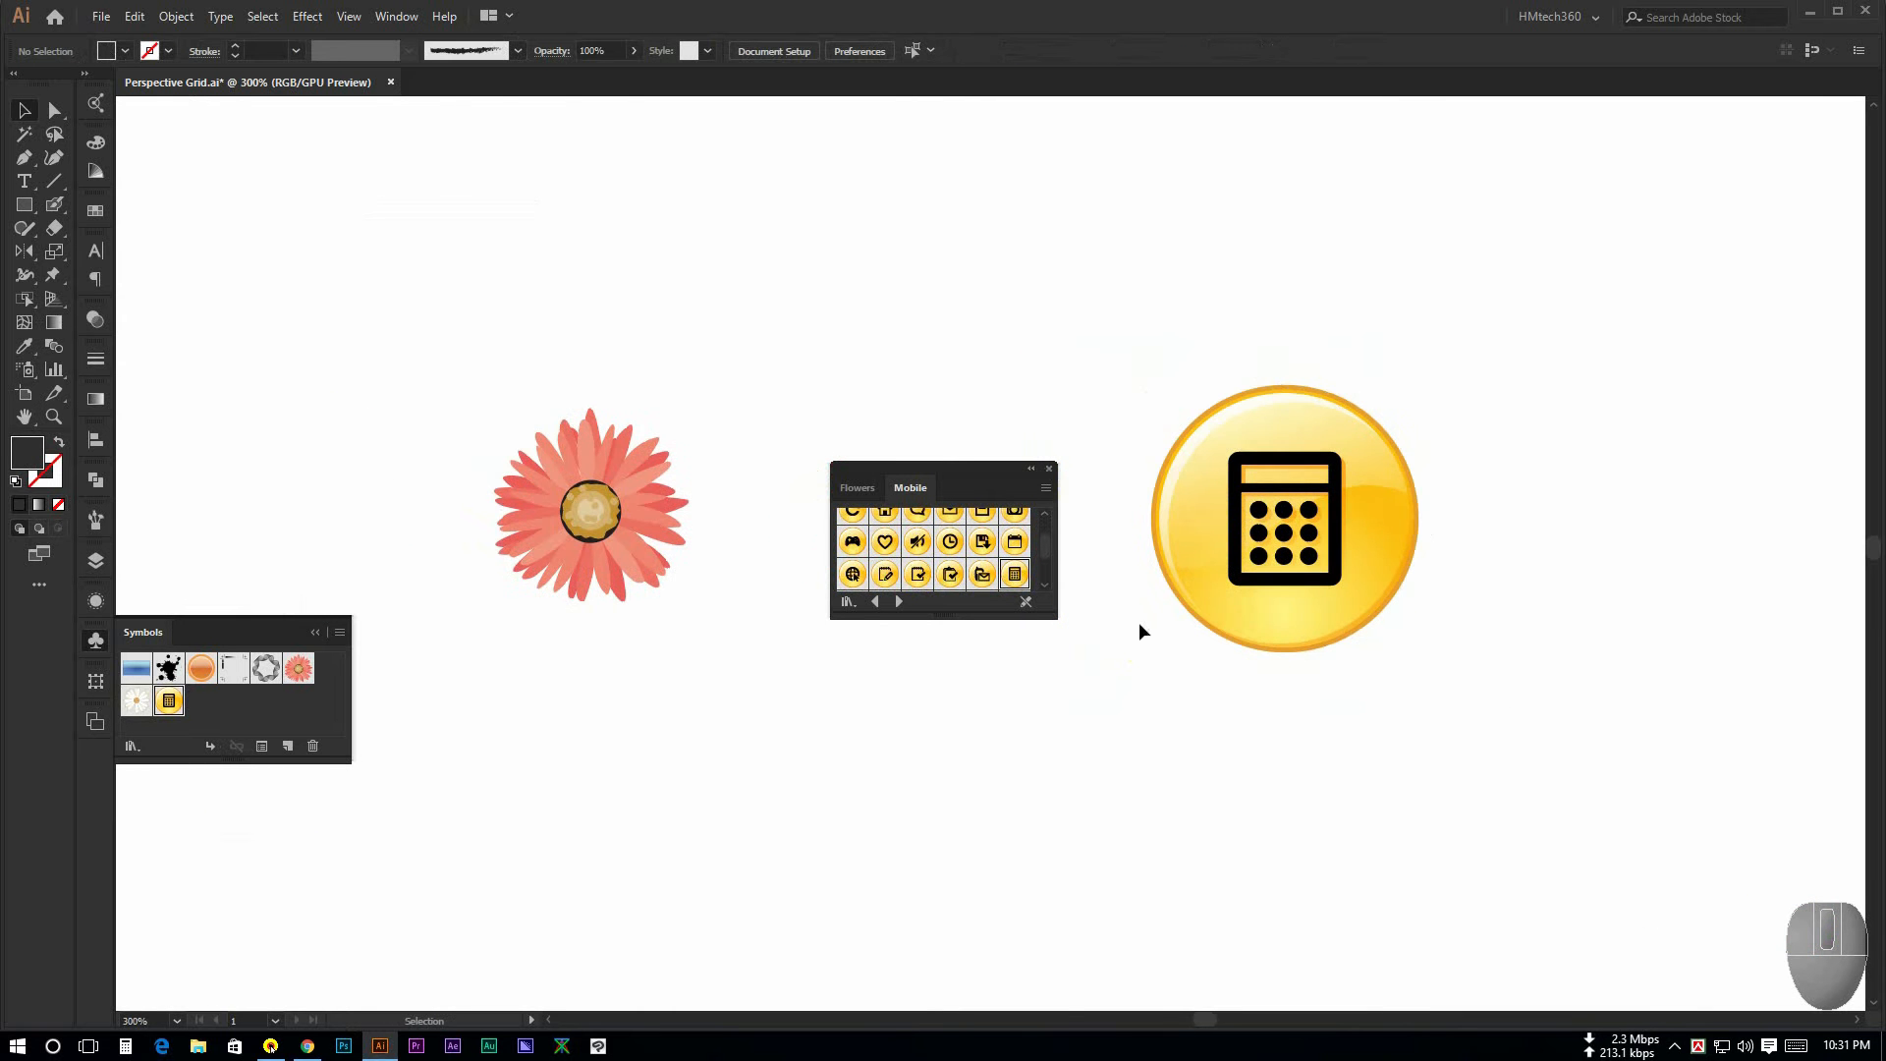
# Step: Reposition and lengthen the floating symbol library, and place the grey arrow cursor symbol below the calculator
pyautogui.moveTo(941, 465); pyautogui.dragTo(800, 380)
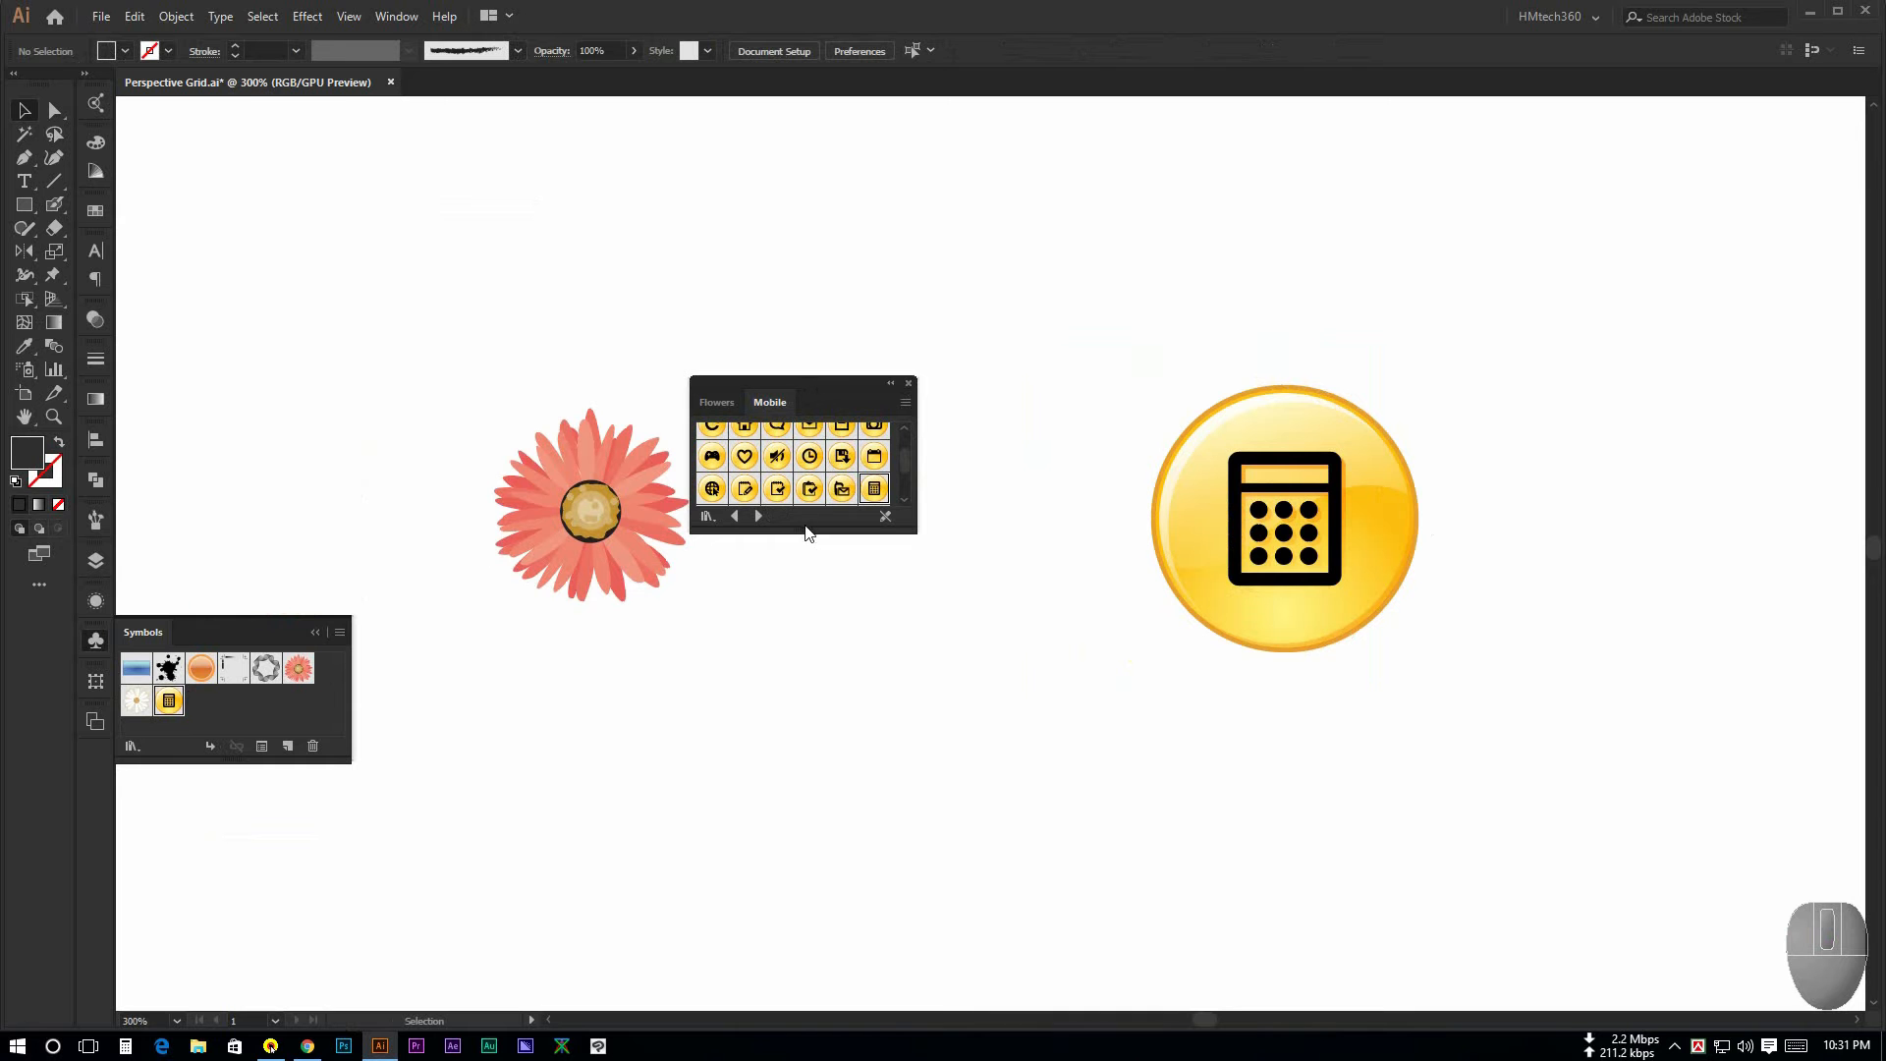
pyautogui.moveTo(807, 533); pyautogui.dragTo(808, 877)
pyautogui.moveTo(776, 704); pyautogui.dragTo(1082, 741)
pyautogui.click(1247, 752)
pyautogui.click(1158, 762)
pyautogui.click(1227, 756)
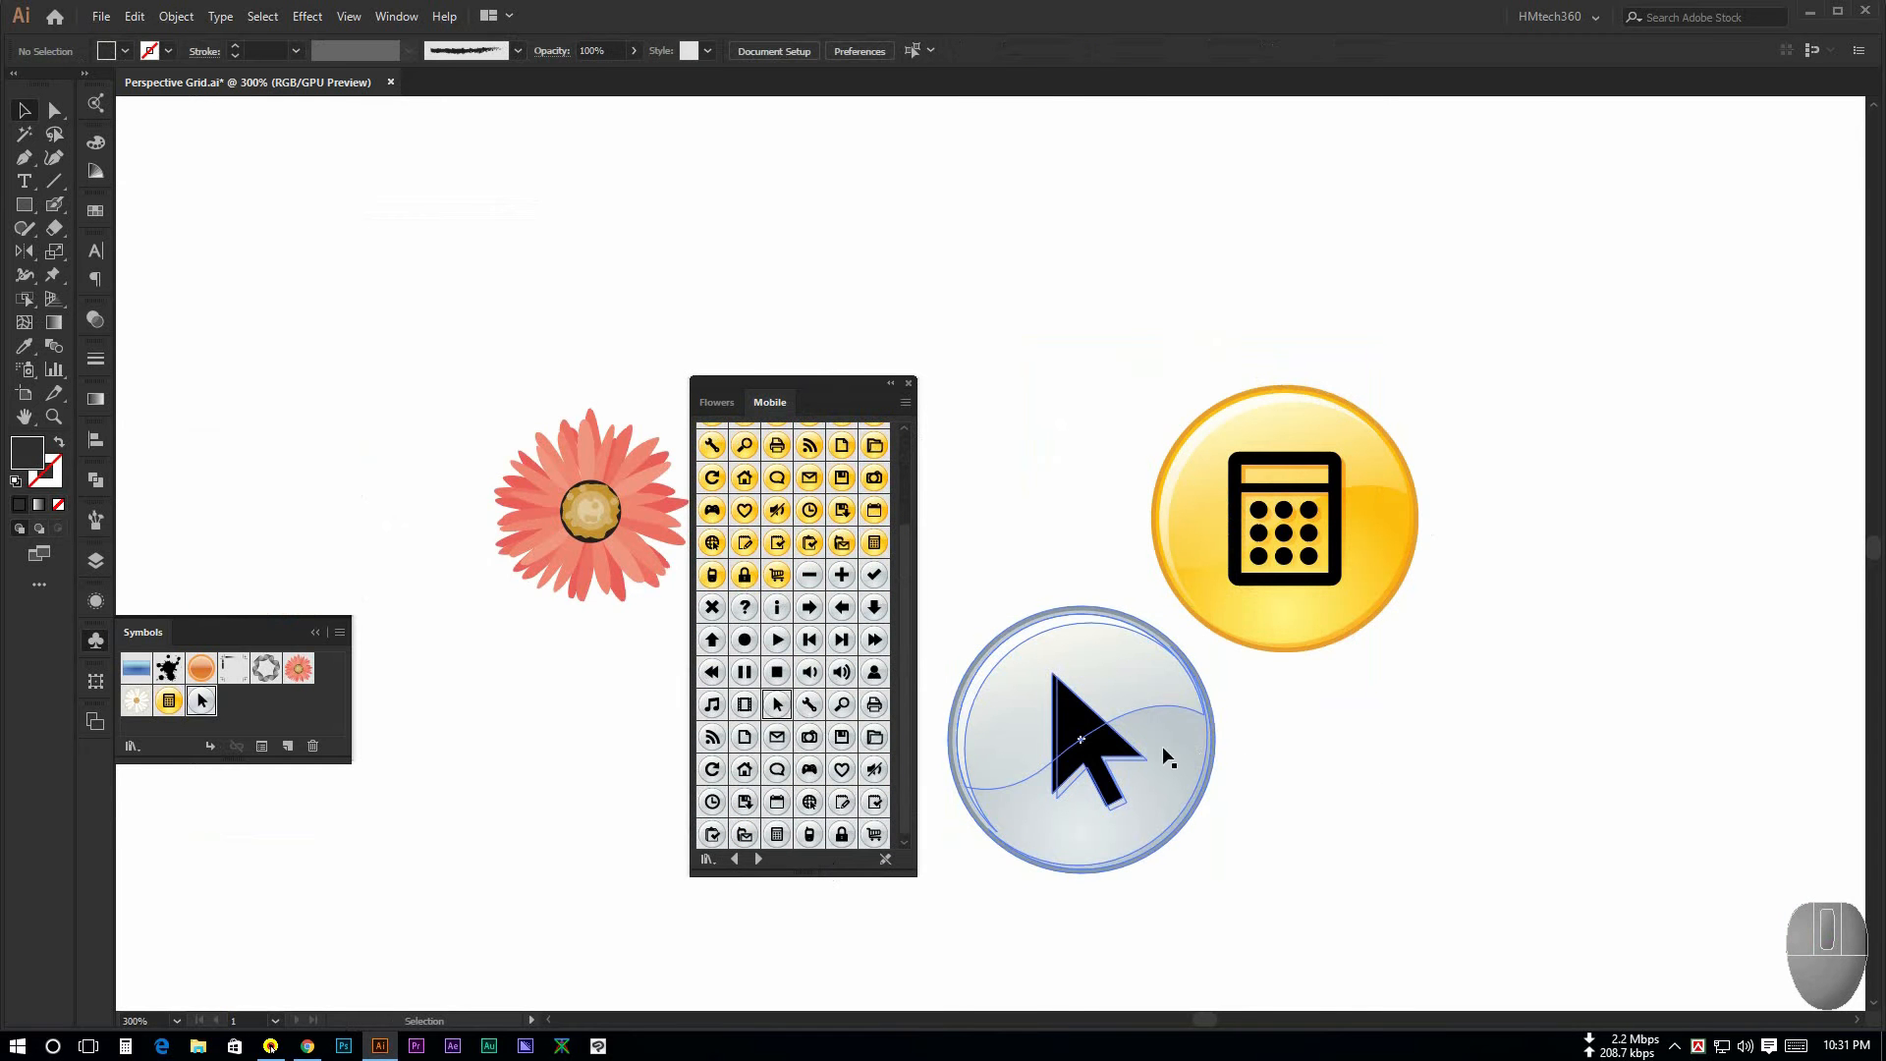
# Step: Place the Music - Grey symbol and move it to the upper right of the calculator button
pyautogui.moveTo(712, 704); pyautogui.dragTo(518, 714)
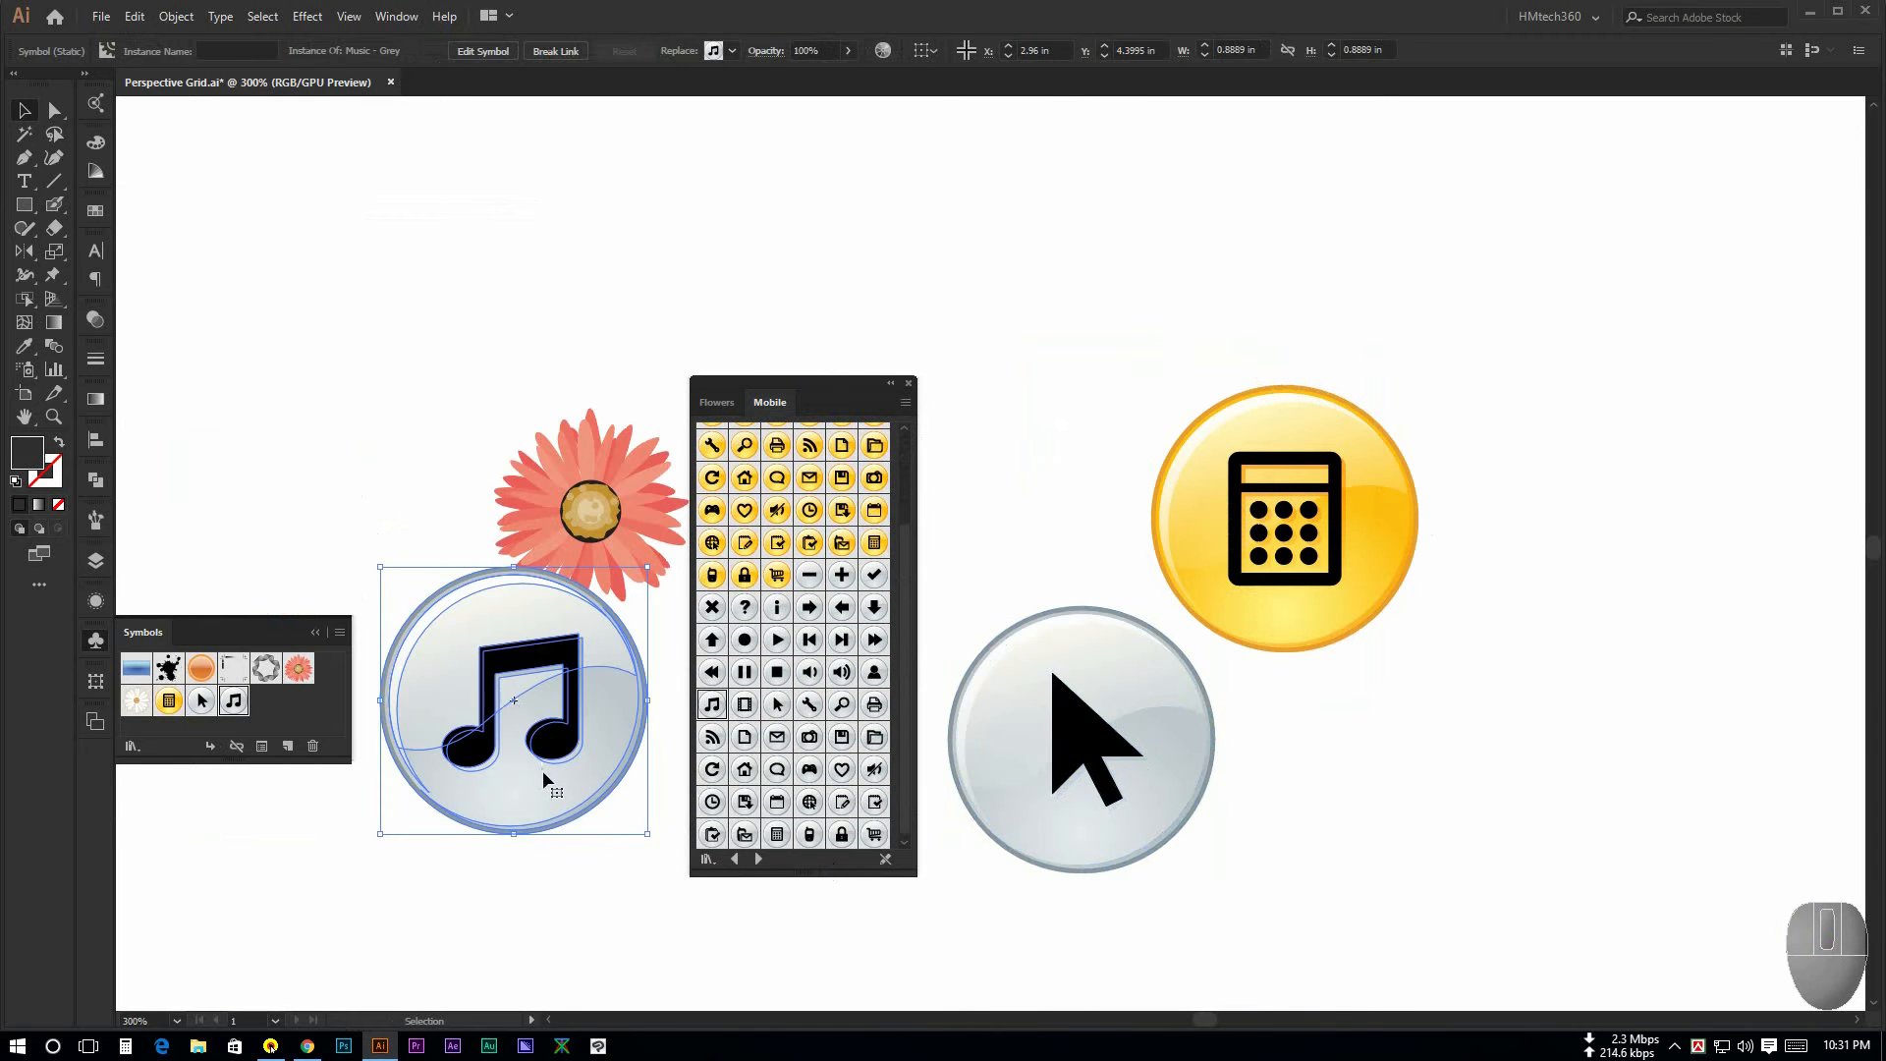
pyautogui.moveTo(545, 780); pyautogui.dragTo(1667, 396)
pyautogui.click(1579, 589)
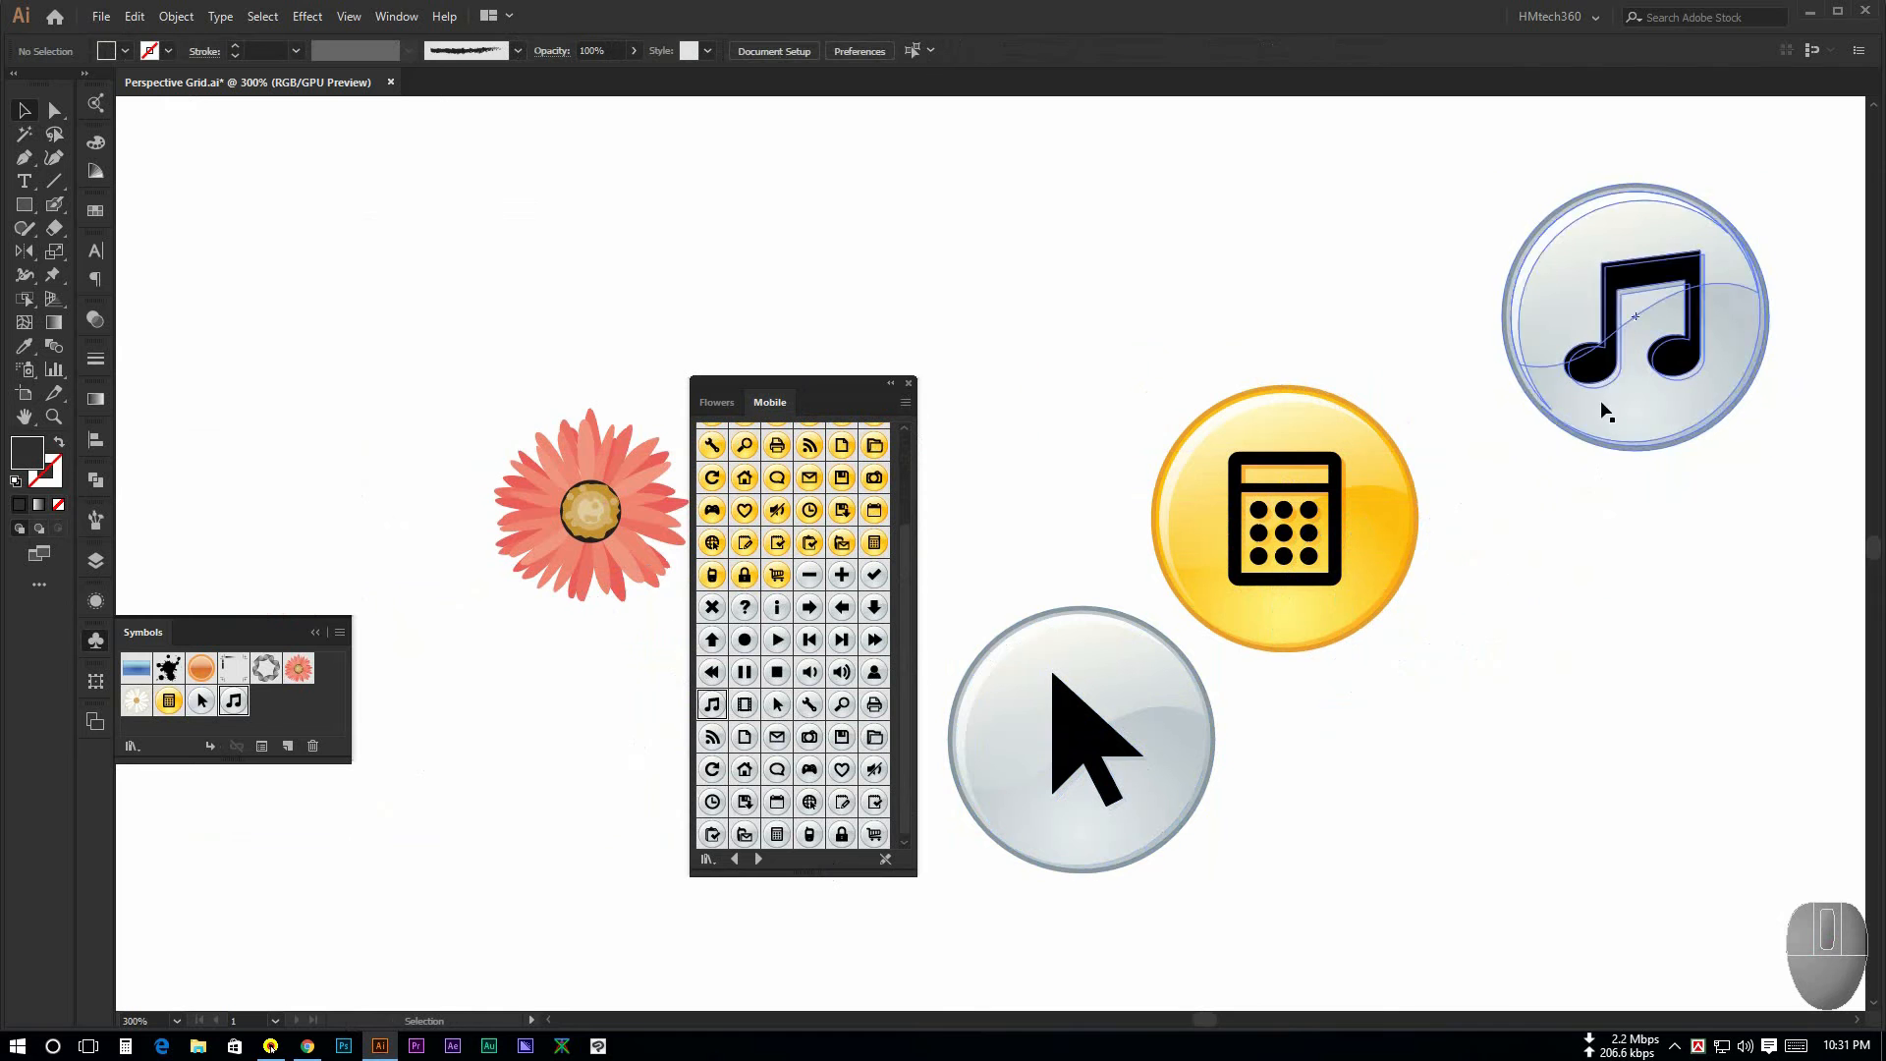
# Step: Place the grey shopping cart symbol to the right of the arrow cursor and select the four placed buttons
pyautogui.scroll(-1, 785, 828)
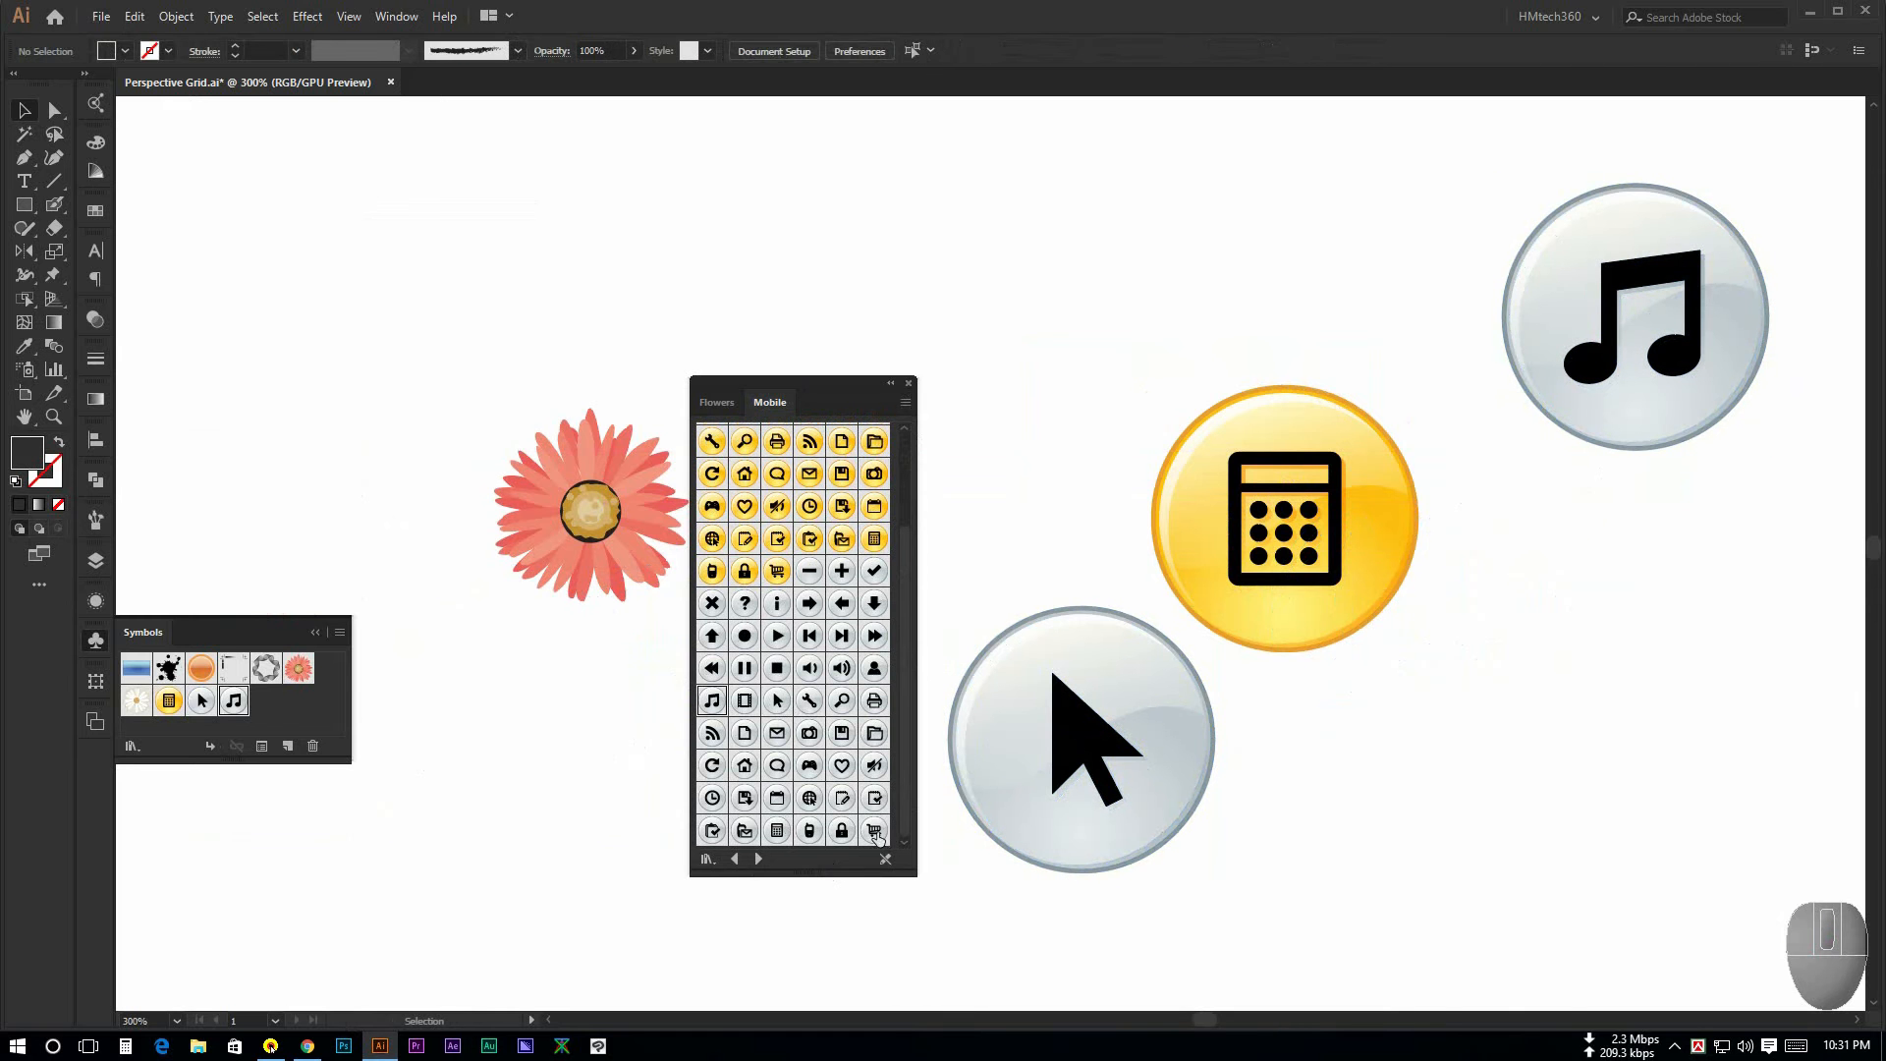
pyautogui.moveTo(875, 832); pyautogui.dragTo(1465, 733)
pyautogui.click(1483, 895)
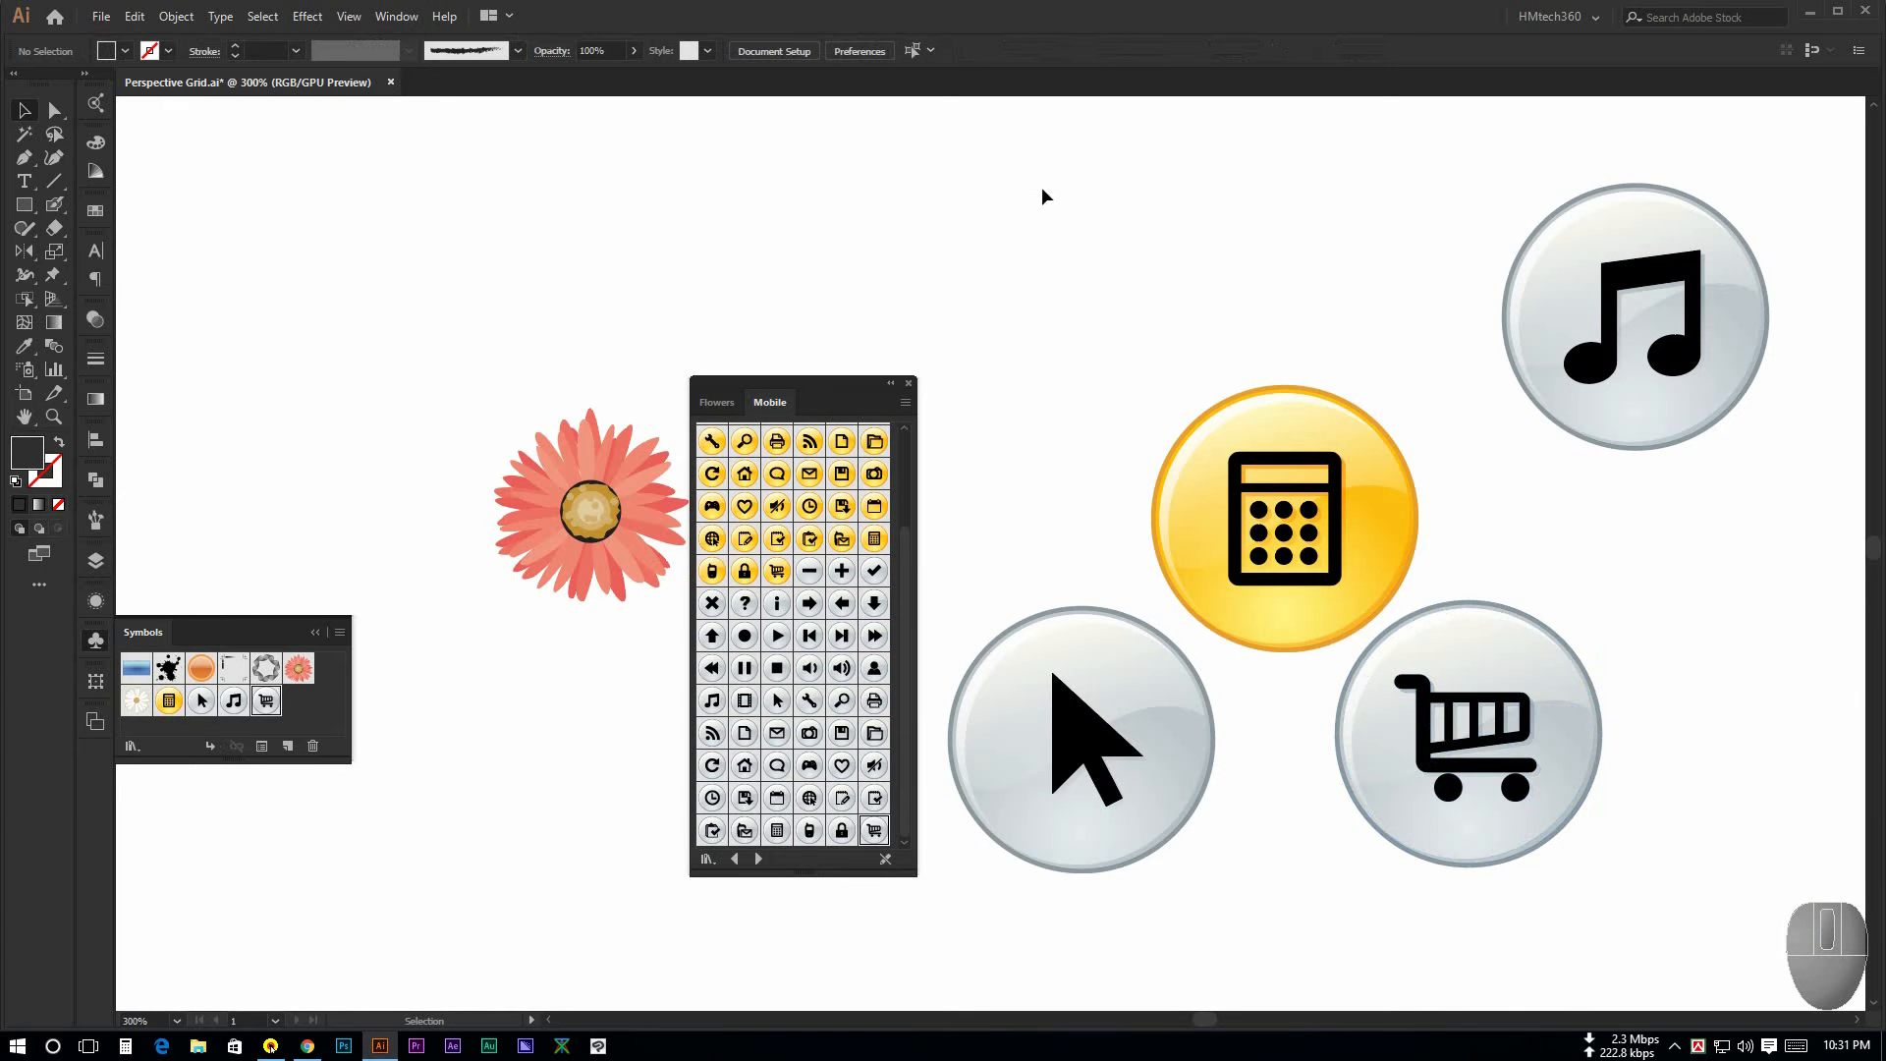
pyautogui.moveTo(1044, 196); pyautogui.dragTo(1738, 857)
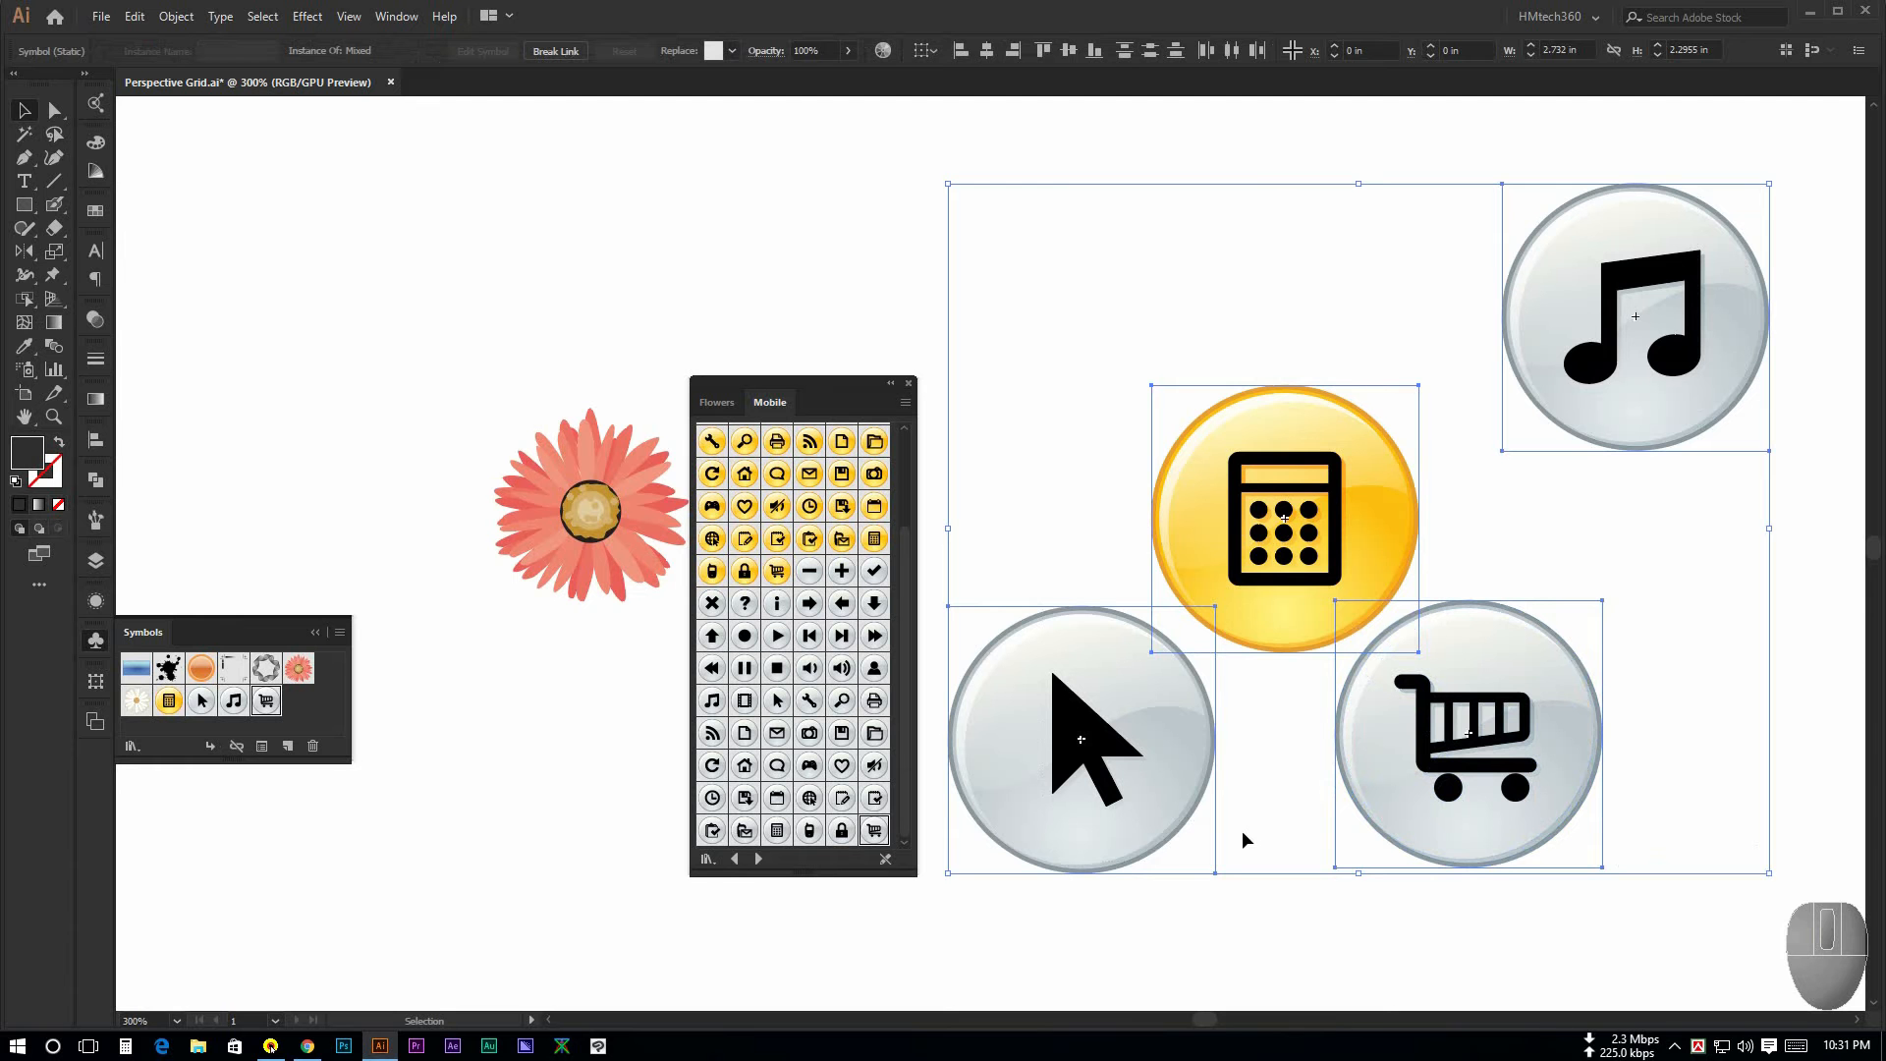
# Step: Place the User - Grey symbol below the Gerbera and the grey cross symbol to its upper left
pyautogui.moveTo(874, 670); pyautogui.dragTo(438, 711)
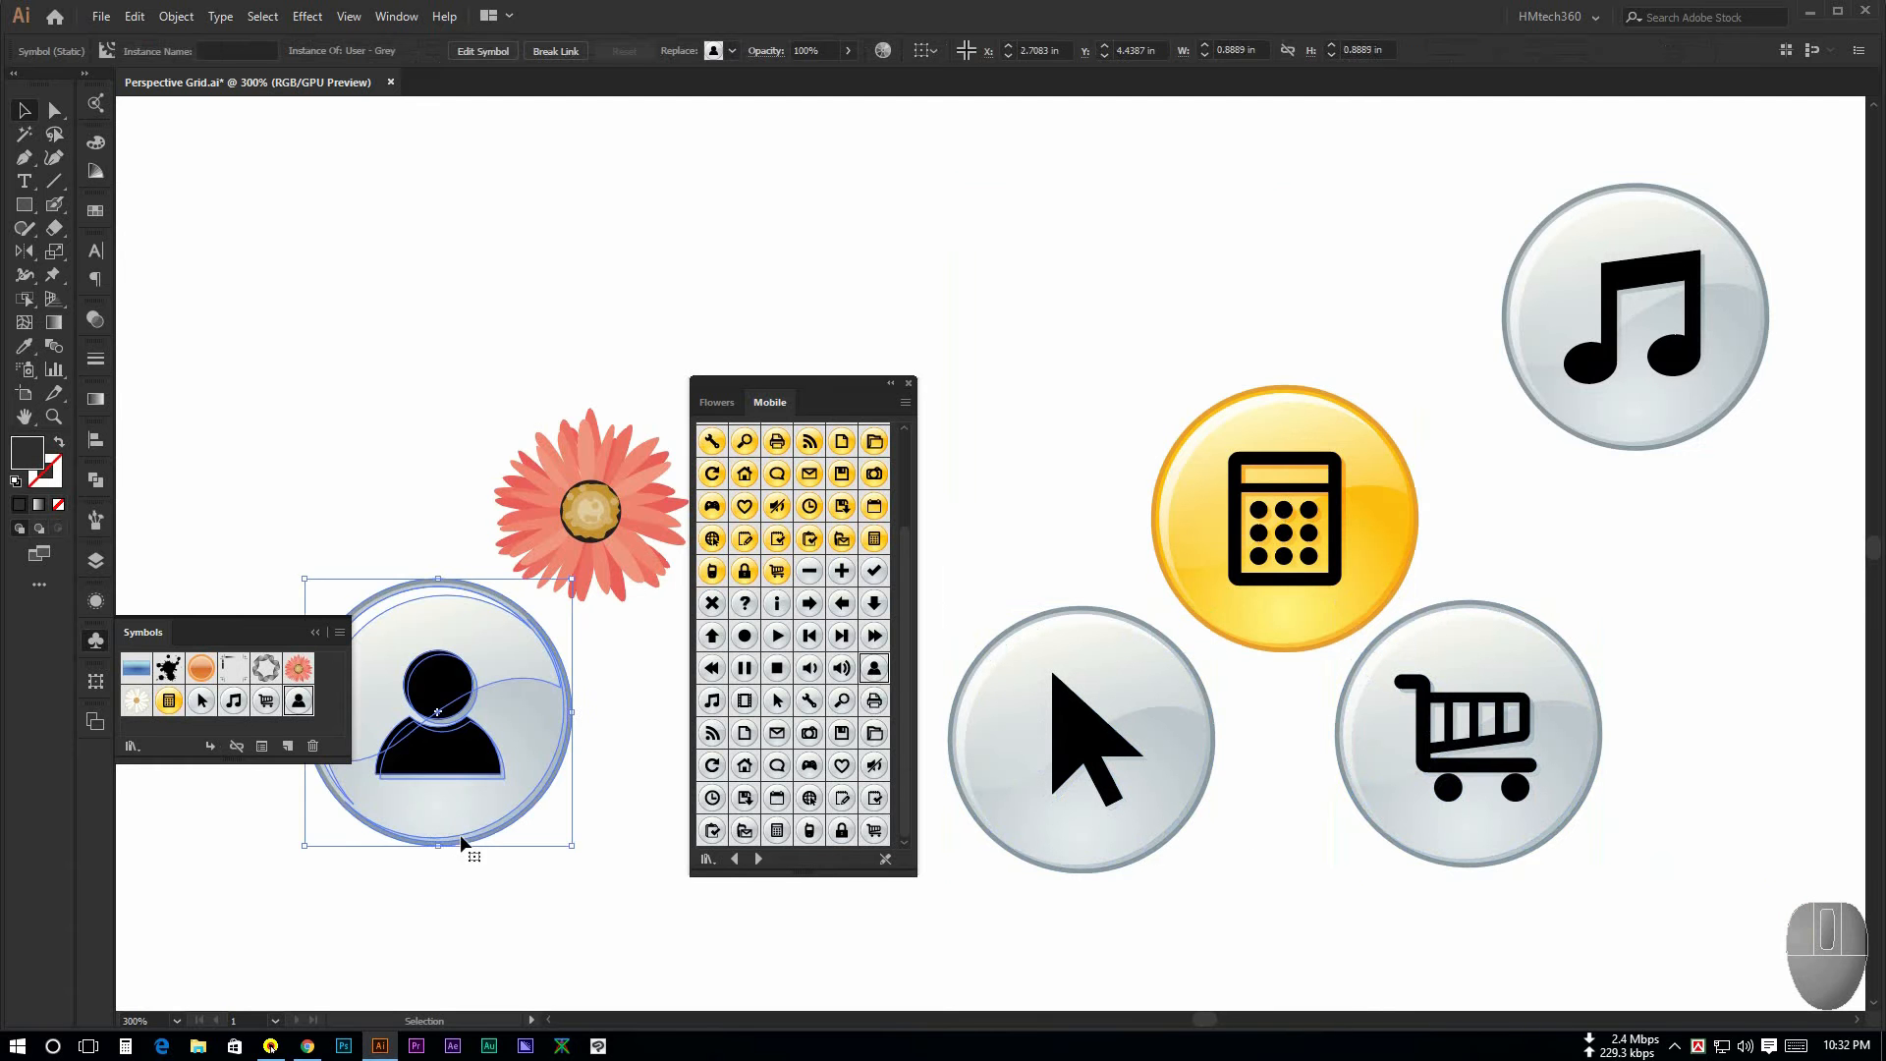
pyautogui.click(482, 872)
pyautogui.click(495, 837)
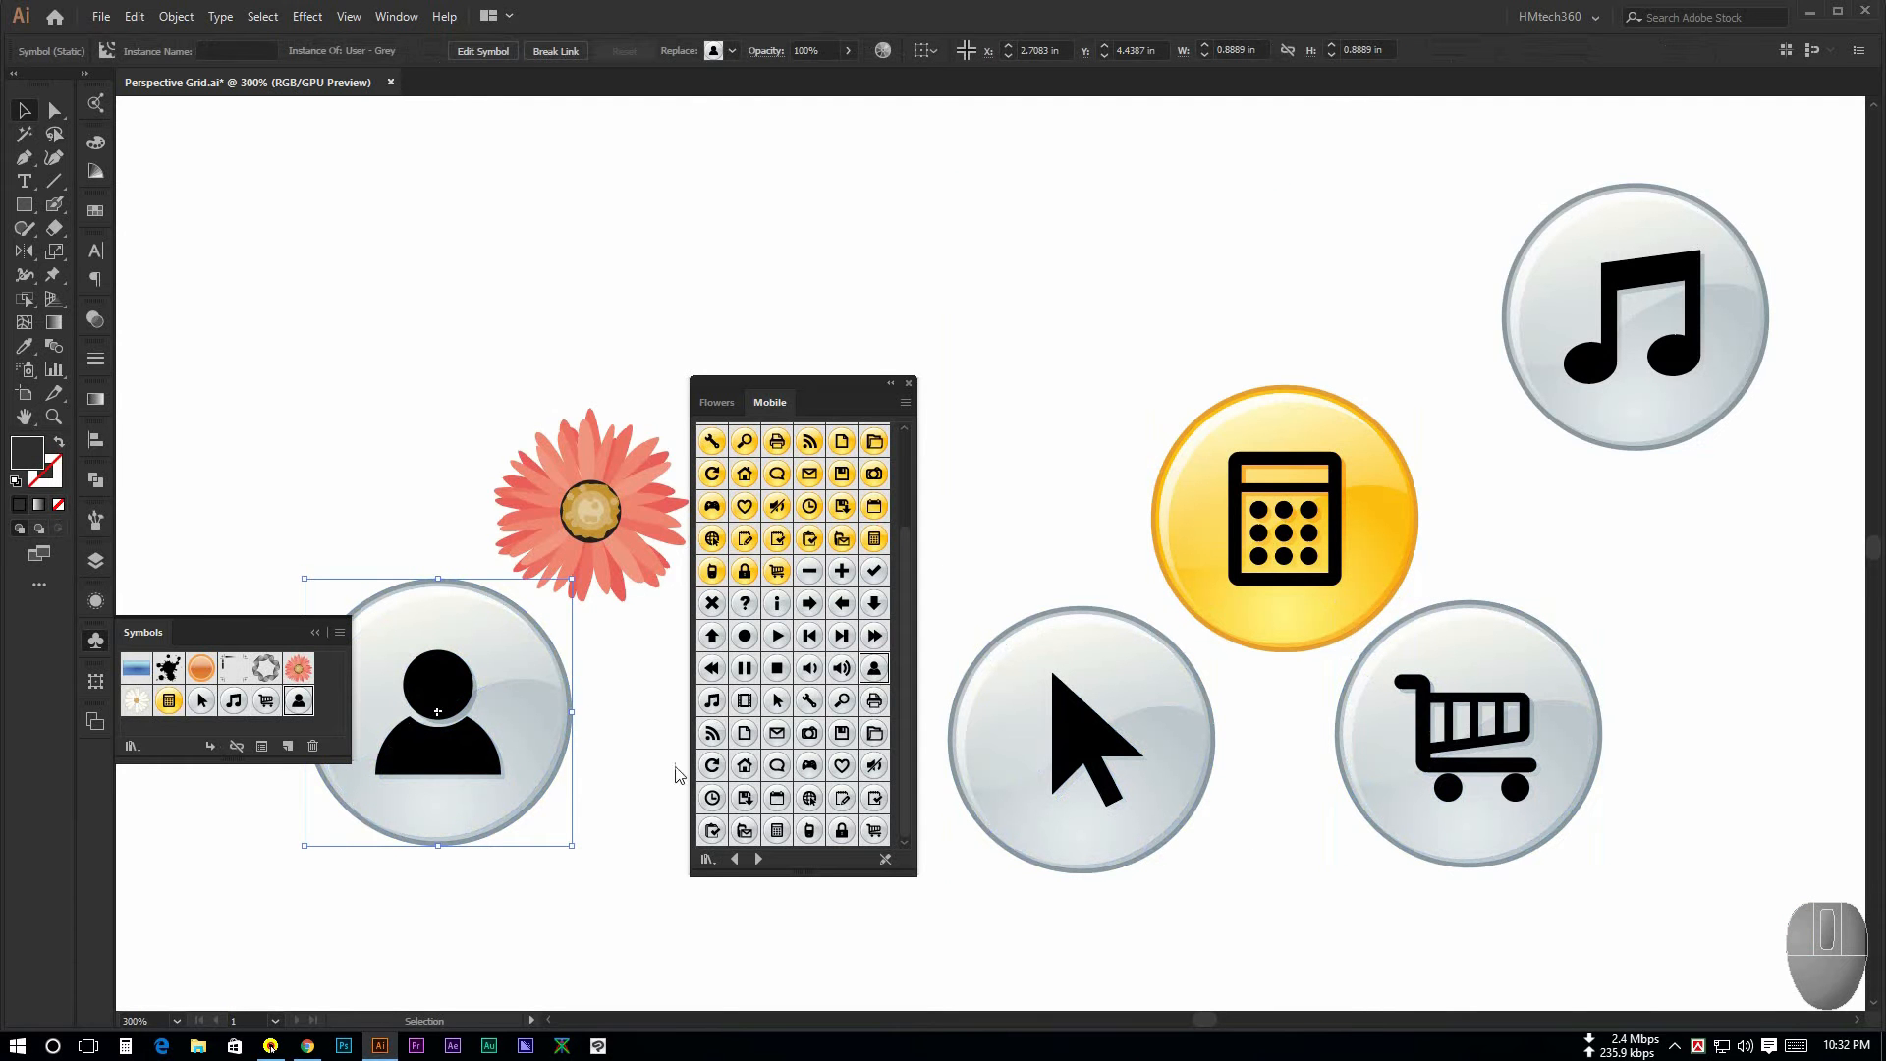
pyautogui.moveTo(712, 603); pyautogui.dragTo(367, 393)
pyautogui.click(574, 293)
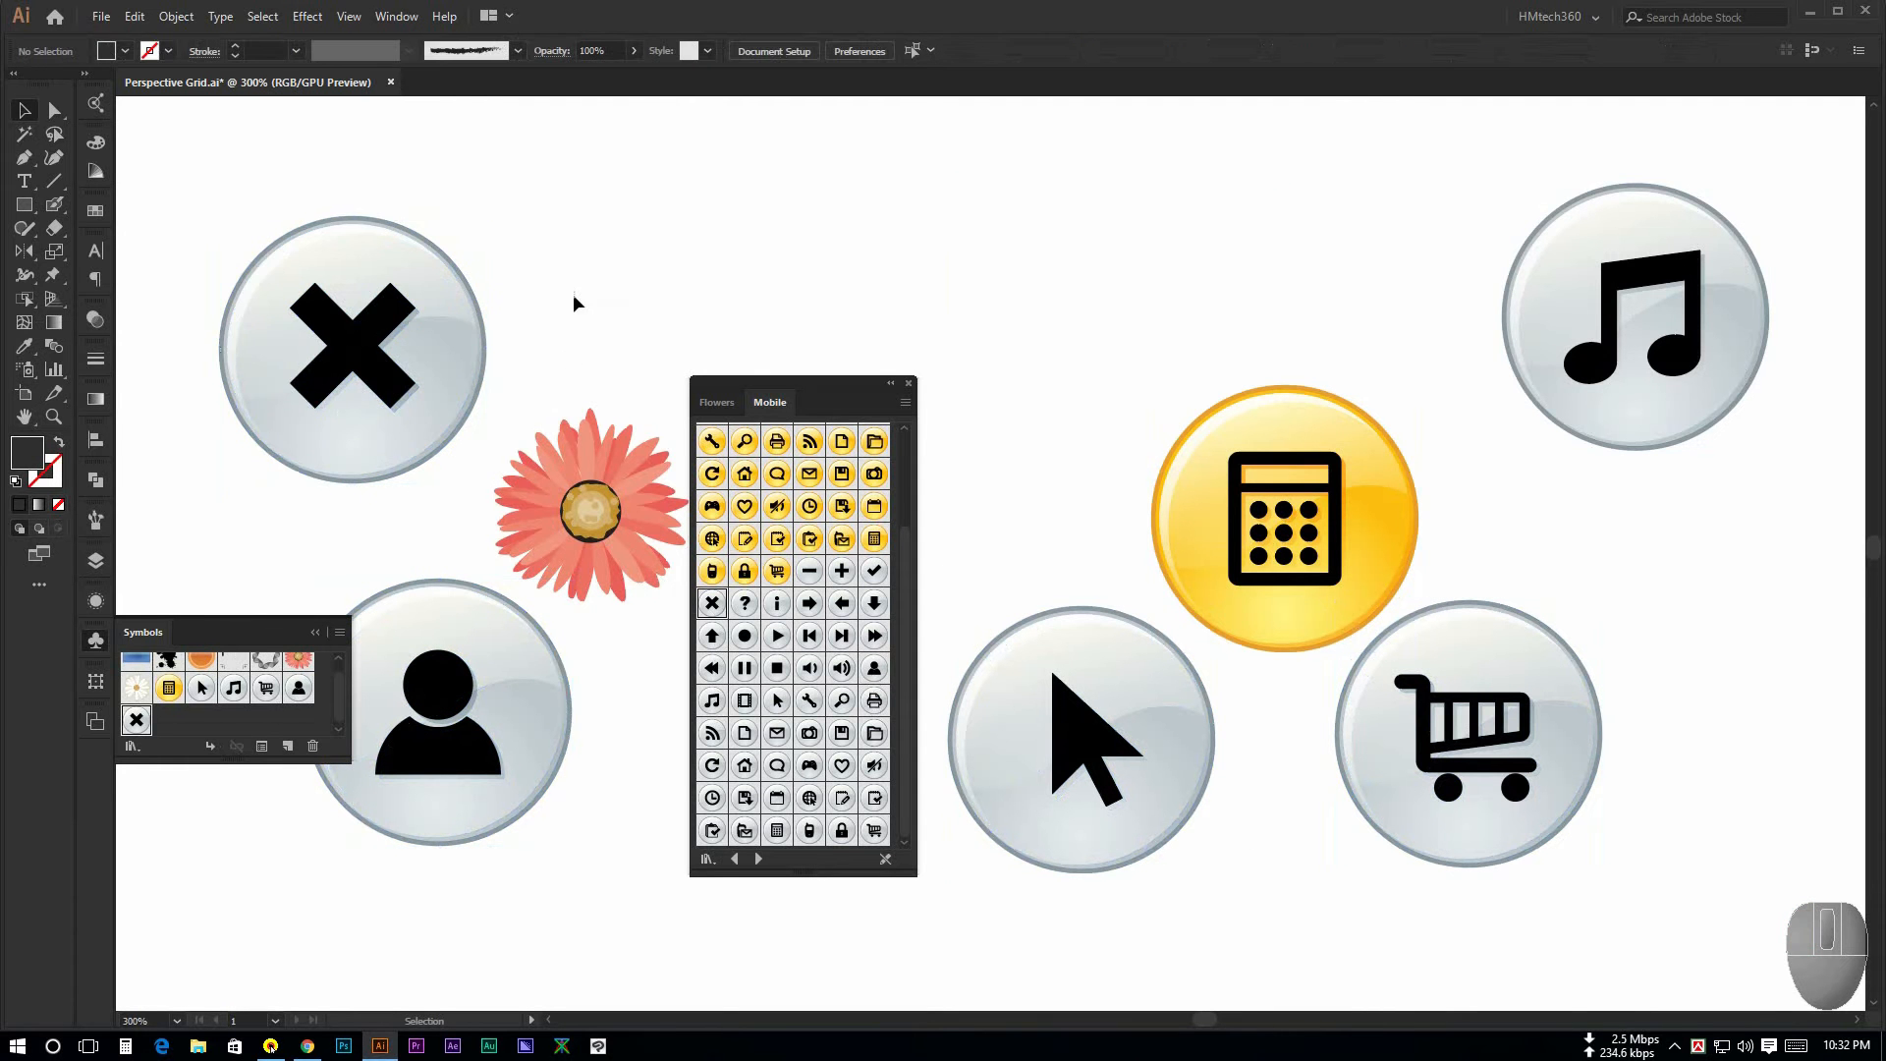
# Step: Delete the Gerbera and all the placed Mobile symbol instances from the artboard
pyautogui.moveTo(308, 171); pyautogui.dragTo(1670, 903)
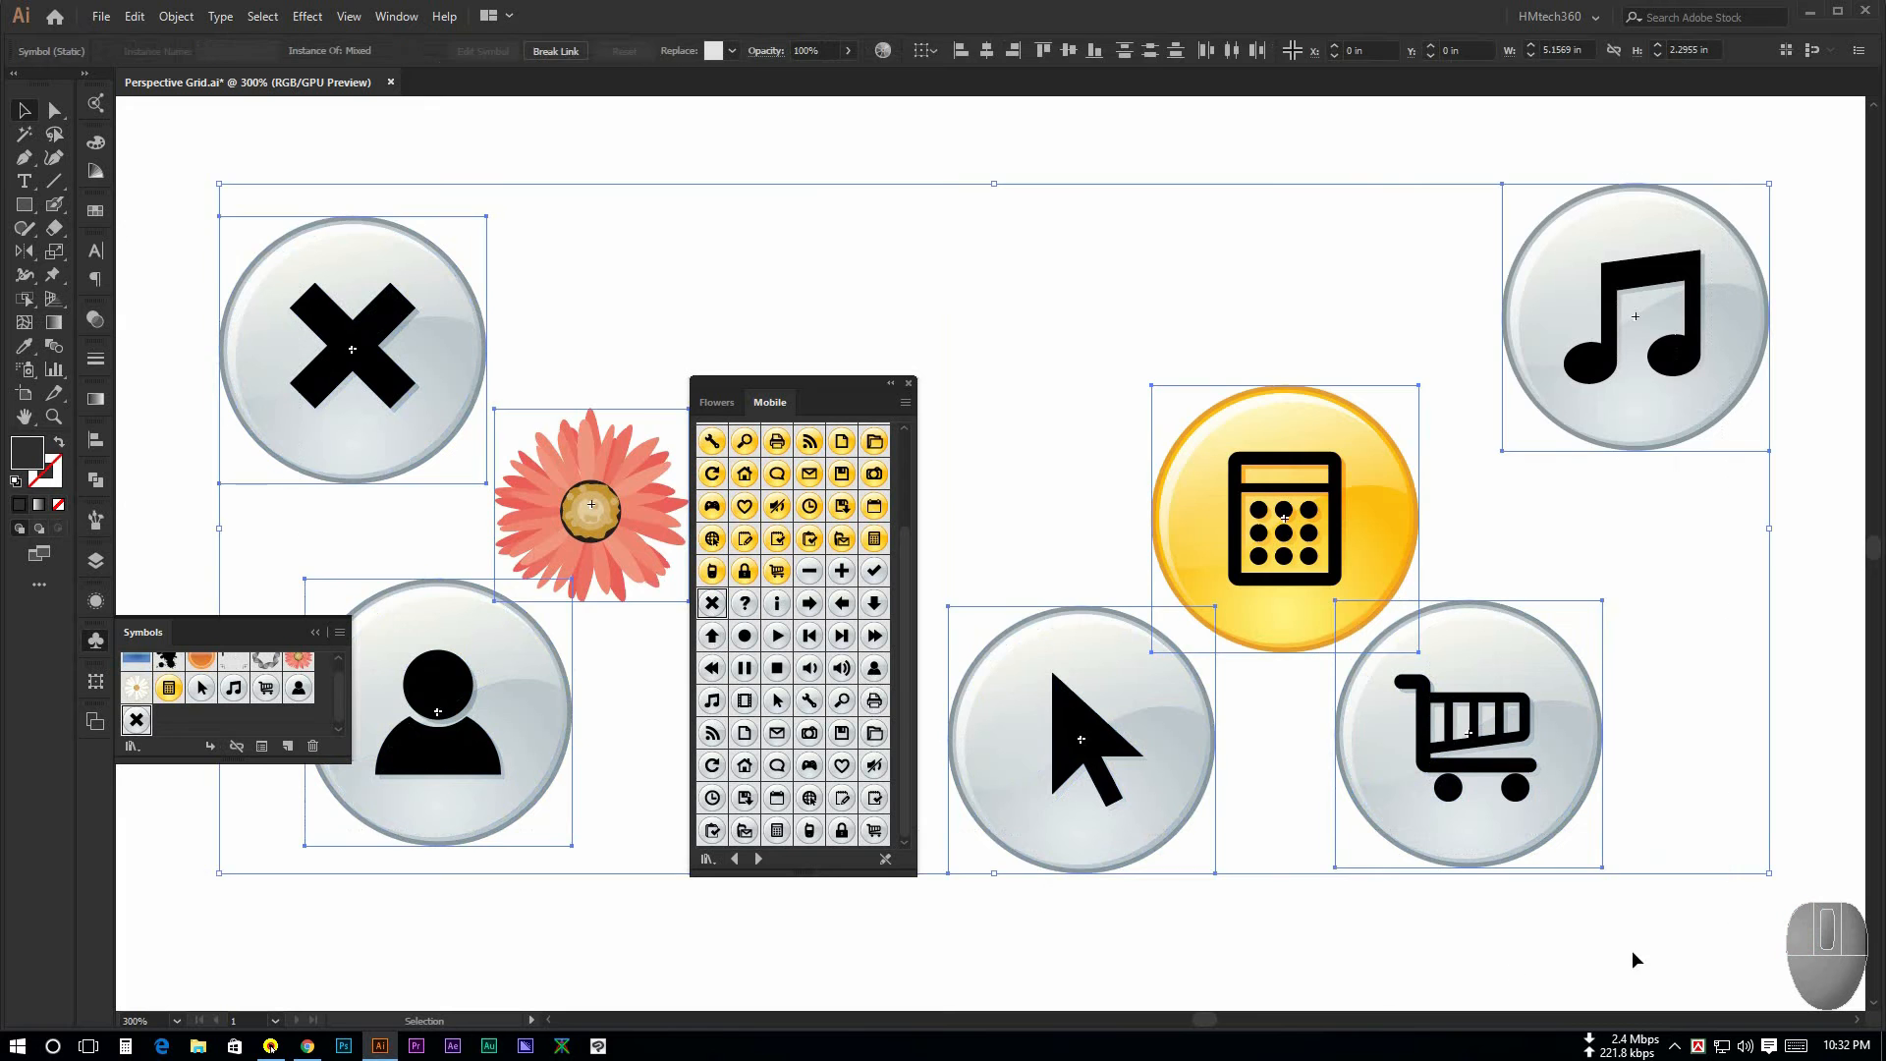
pyautogui.press('Delete')
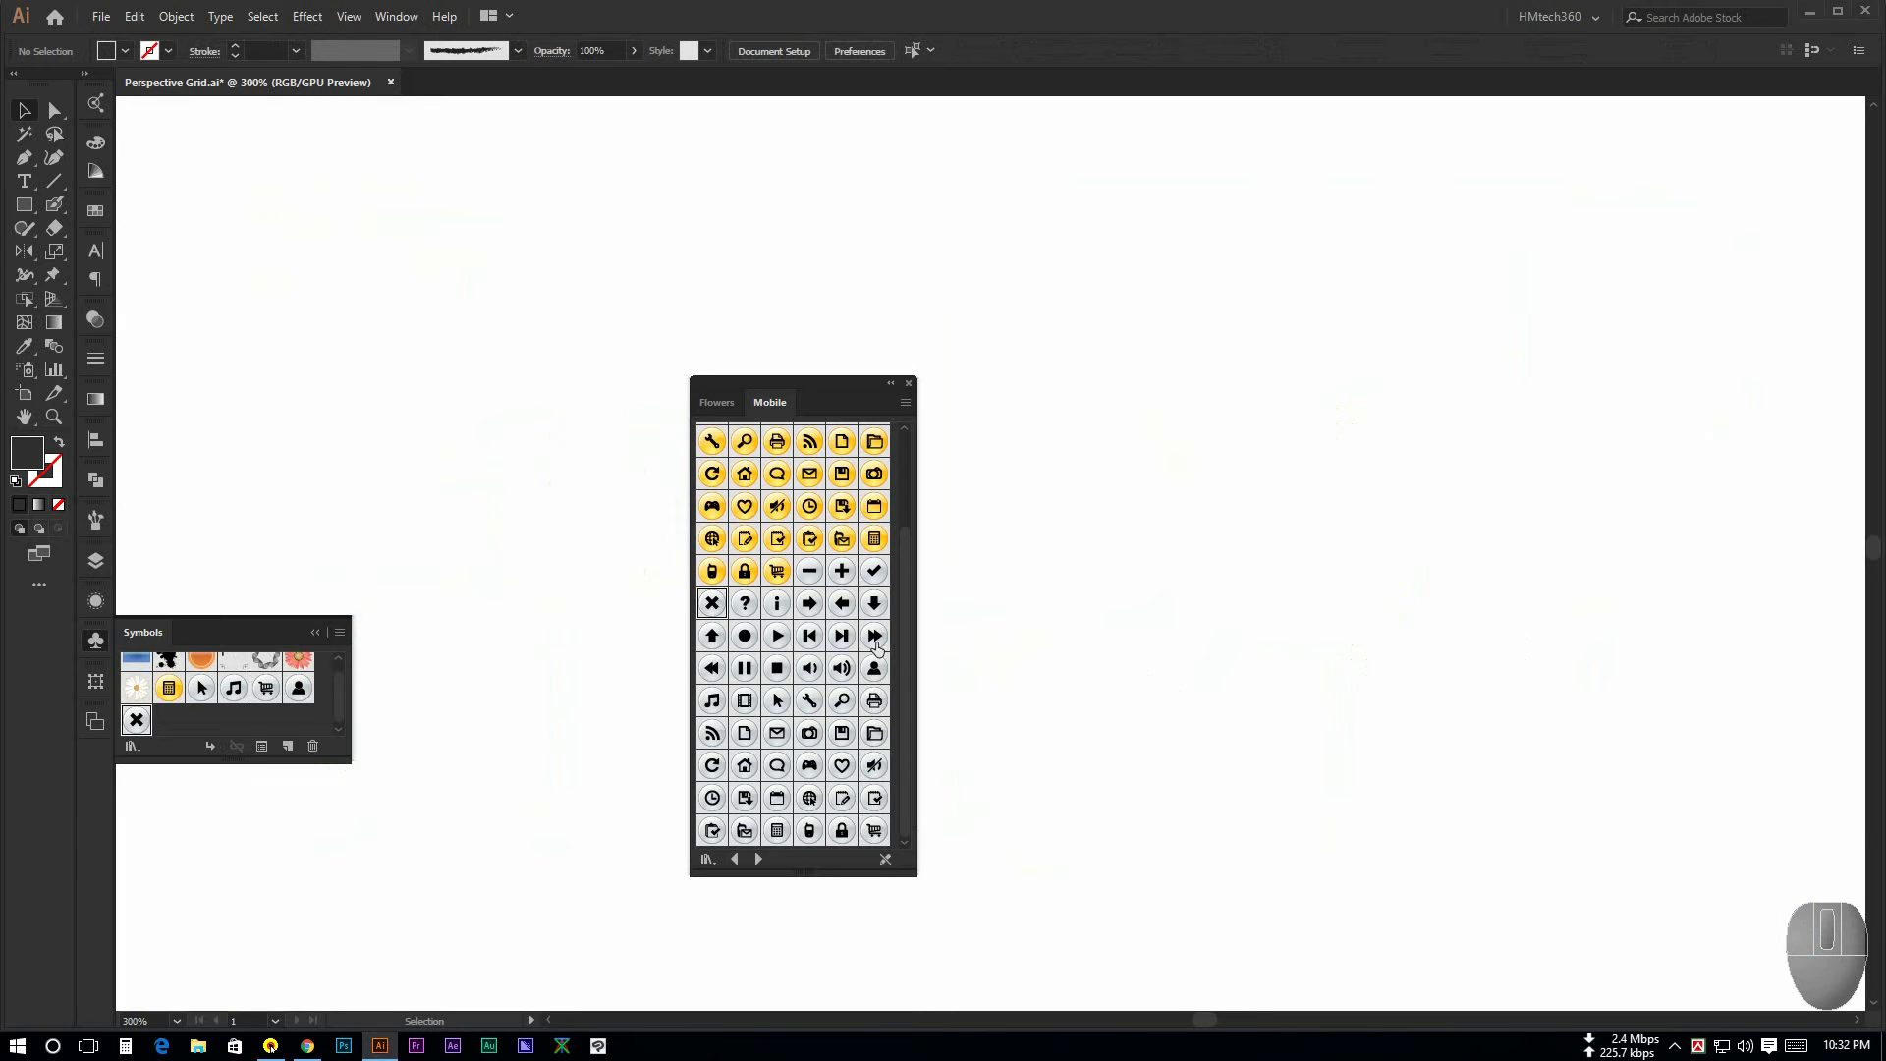
pyautogui.scroll(4, 809, 621)
pyautogui.scroll(-4, 811, 629)
# Step: Load the Flowers symbol library and place Gerbera, sunflower, Rosebud, iris and Bird of Paradise instances on the artboard
pyautogui.click(339, 632)
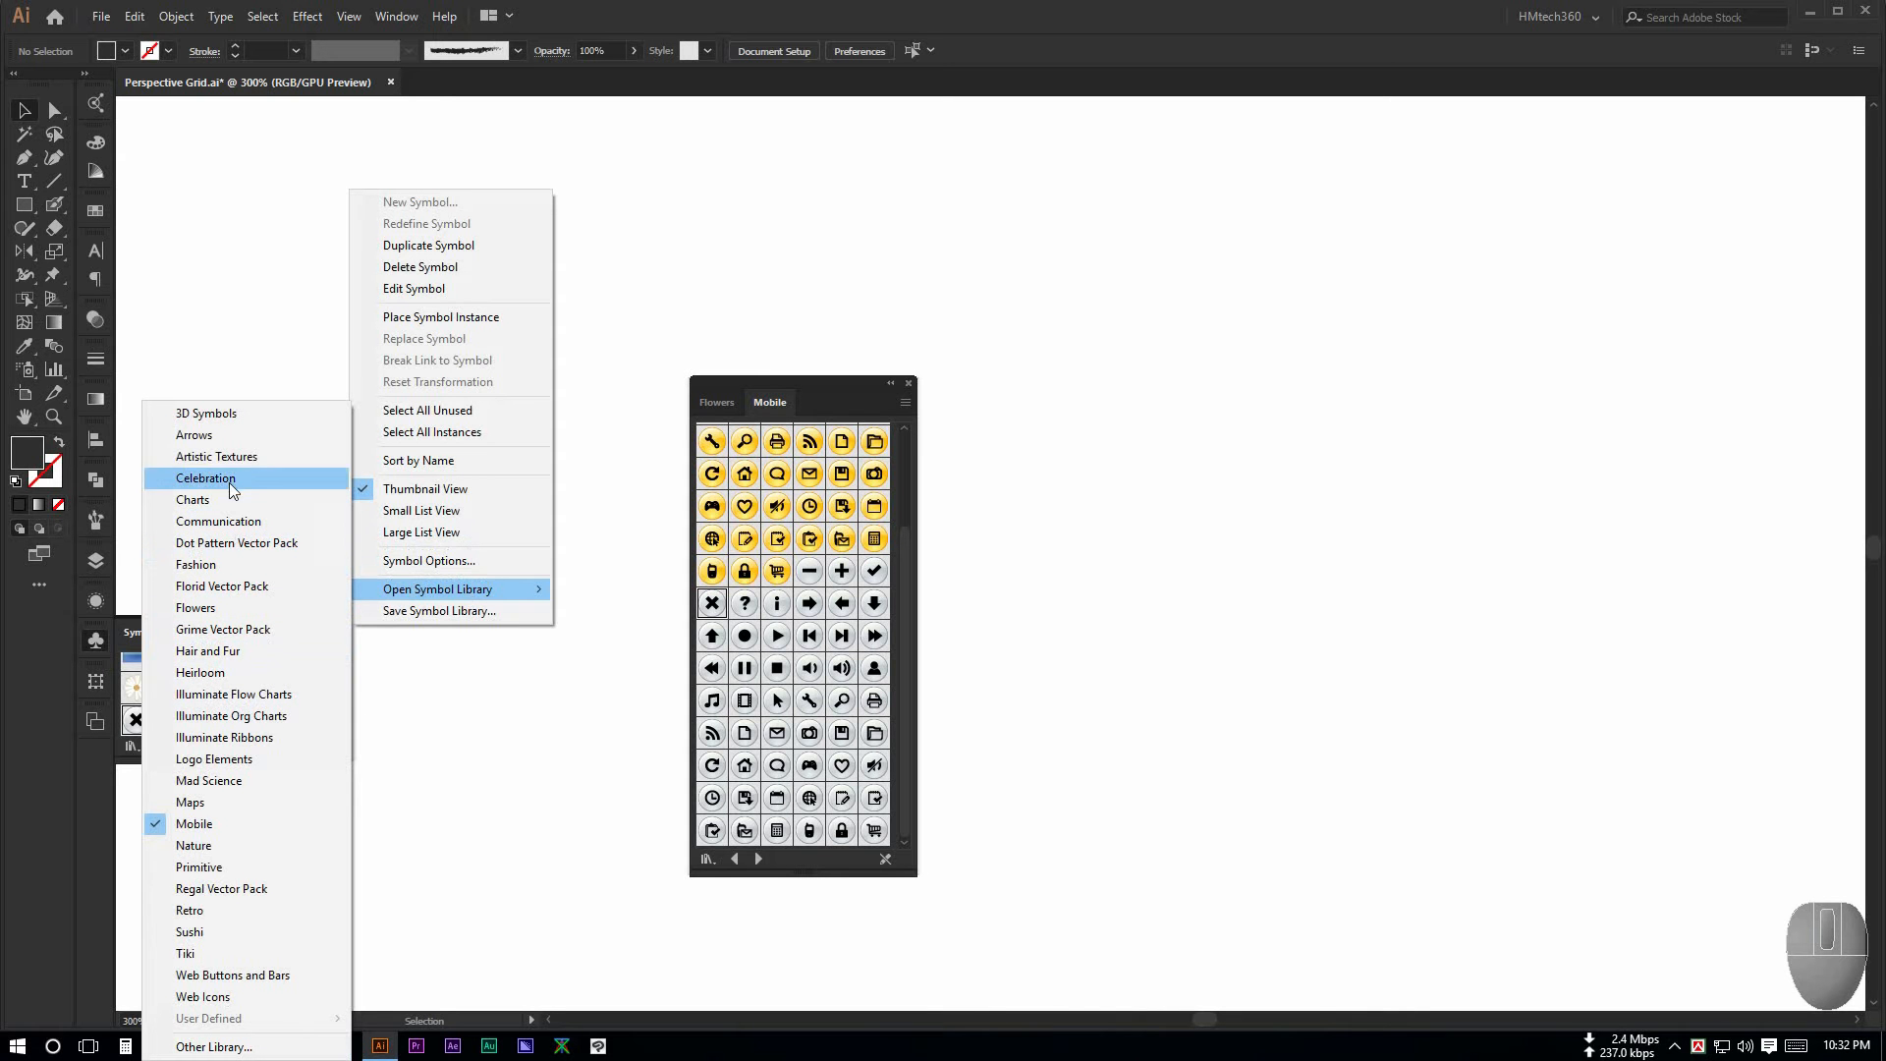
pyautogui.click(228, 610)
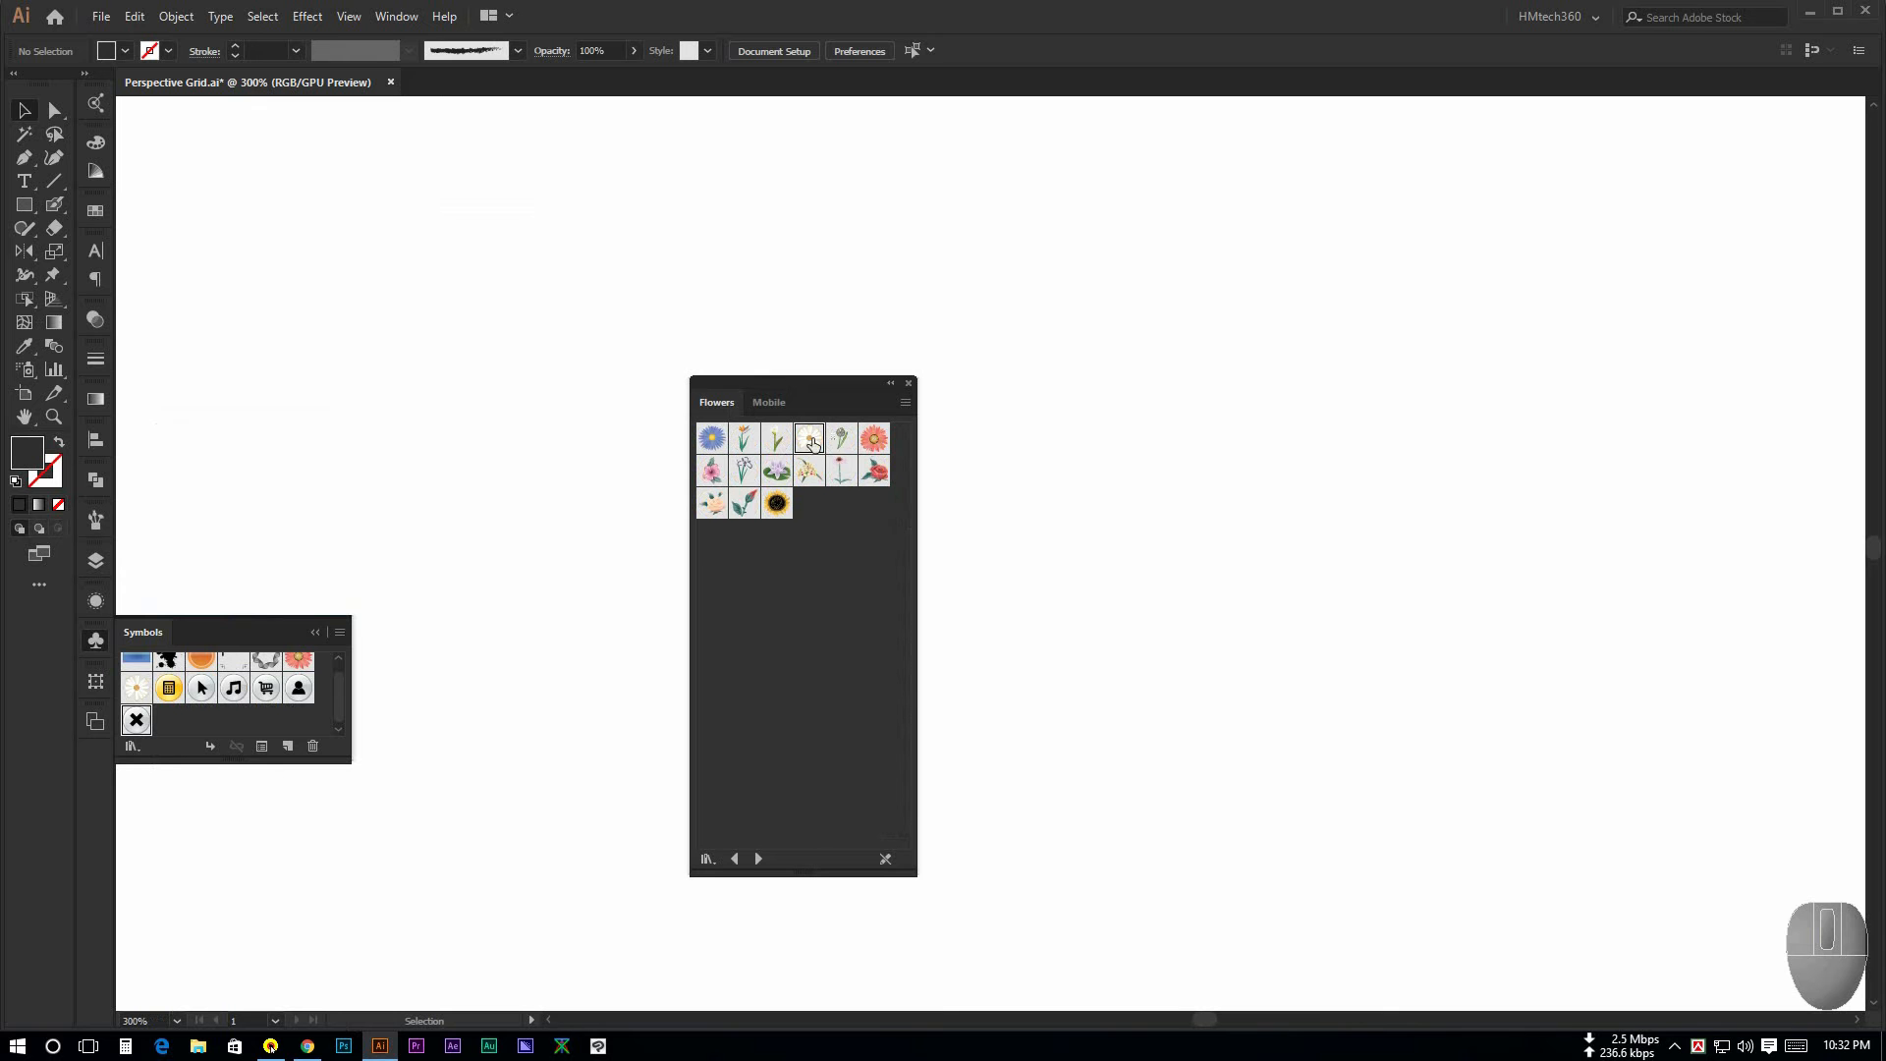
pyautogui.moveTo(873, 439); pyautogui.dragTo(1148, 439)
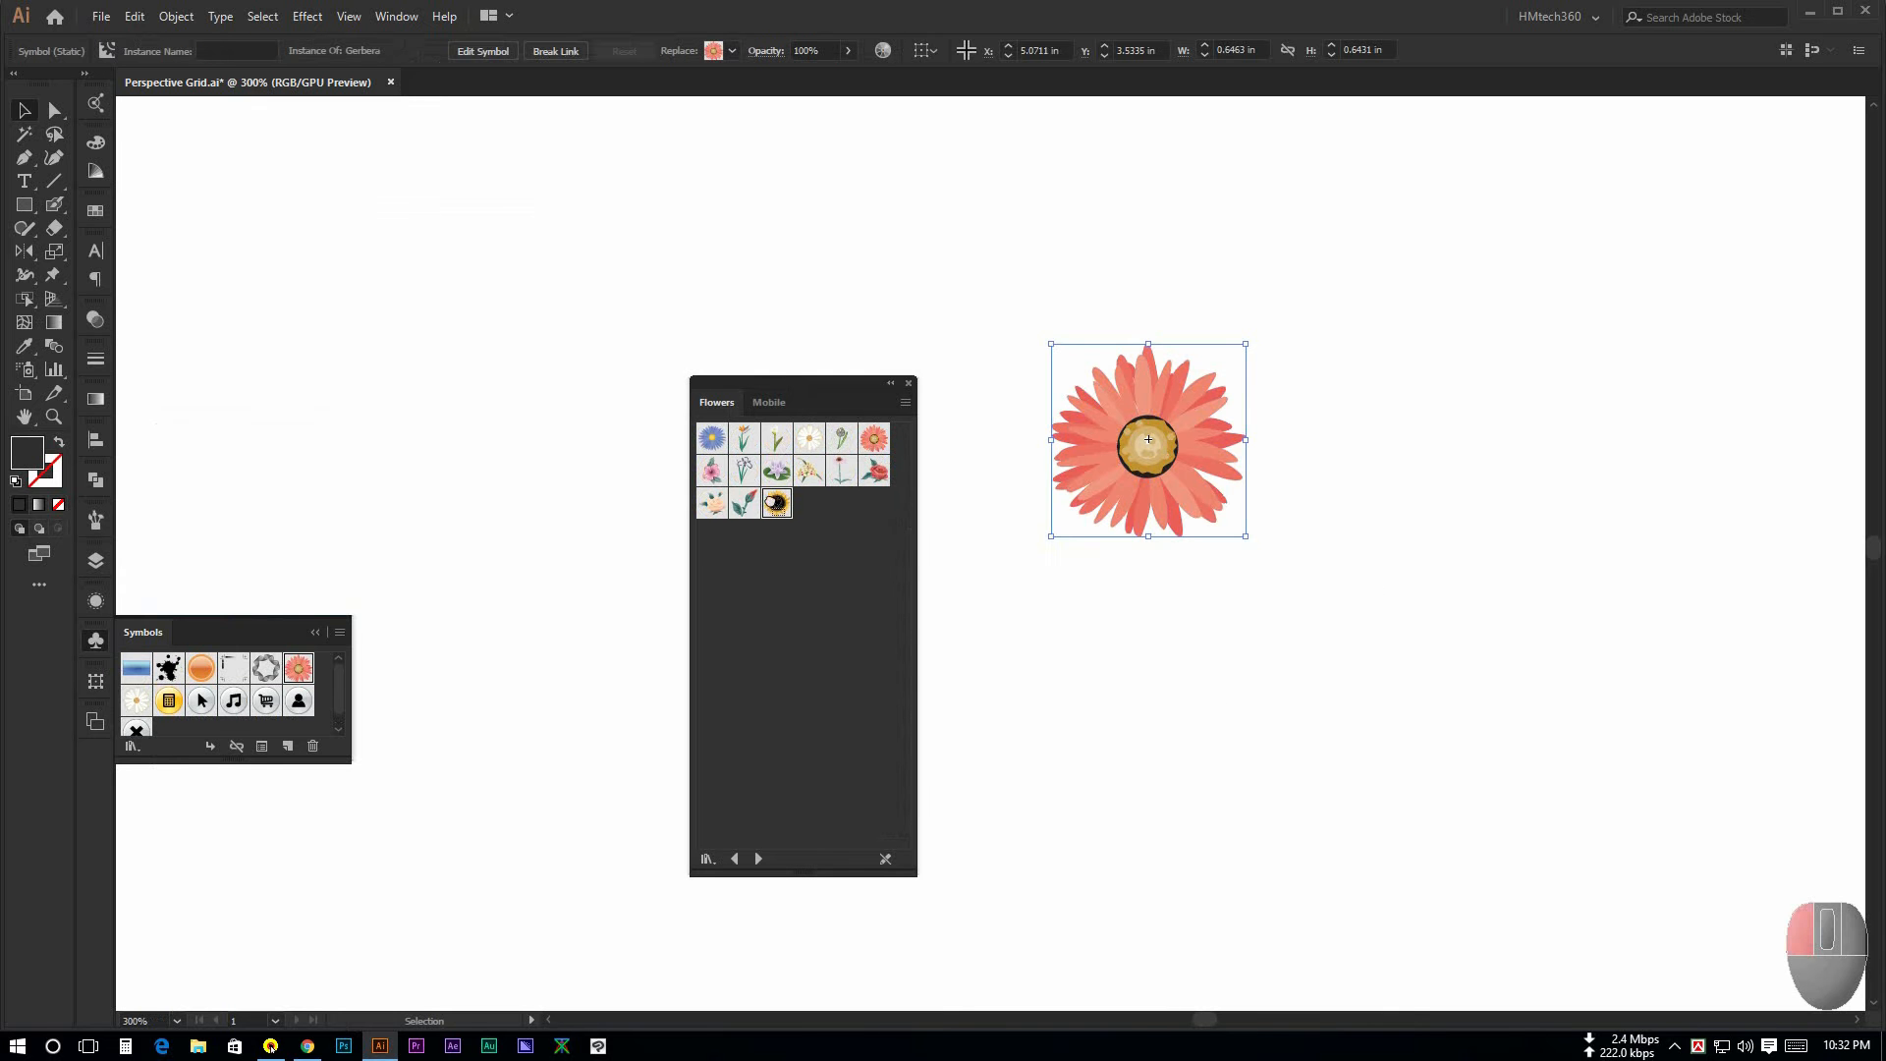
pyautogui.moveTo(776, 503); pyautogui.dragTo(1267, 700)
pyautogui.moveTo(744, 503); pyautogui.dragTo(1549, 439)
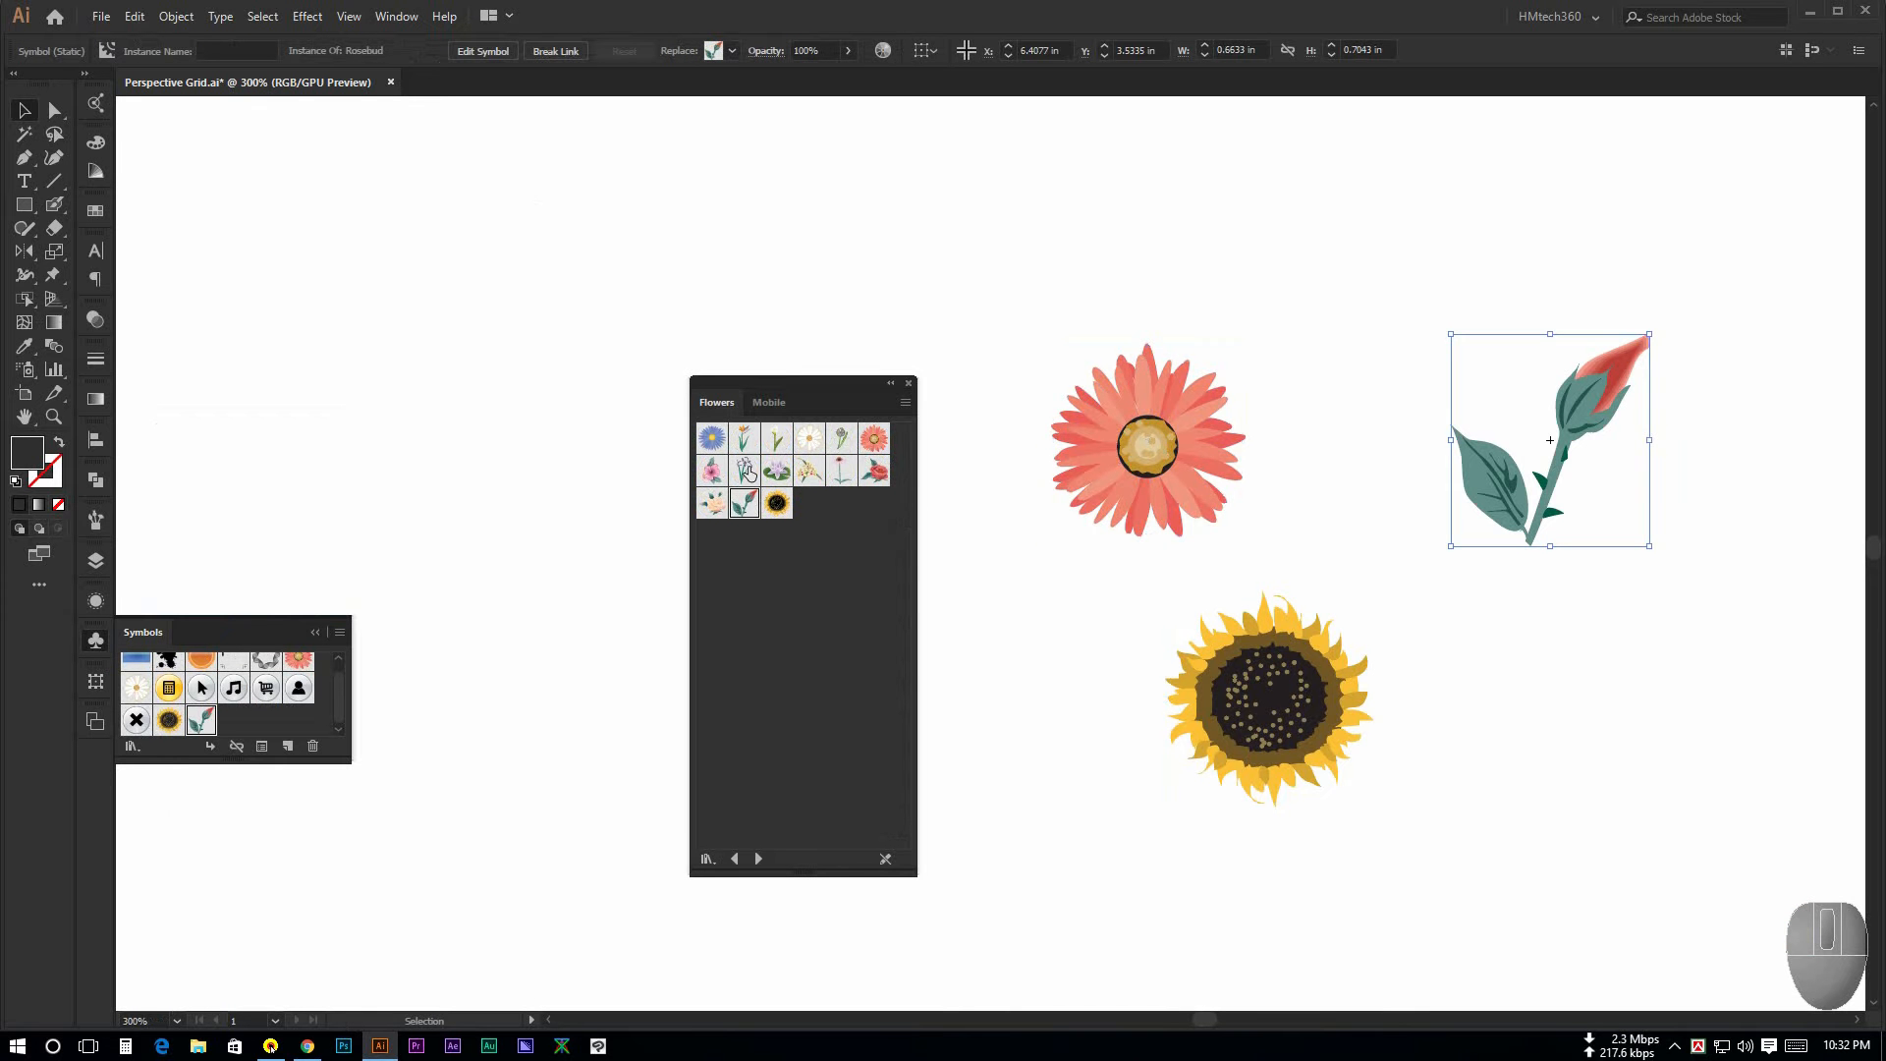
pyautogui.moveTo(743, 439); pyautogui.dragTo(378, 338)
pyautogui.moveTo(749, 435); pyautogui.dragTo(1130, 281)
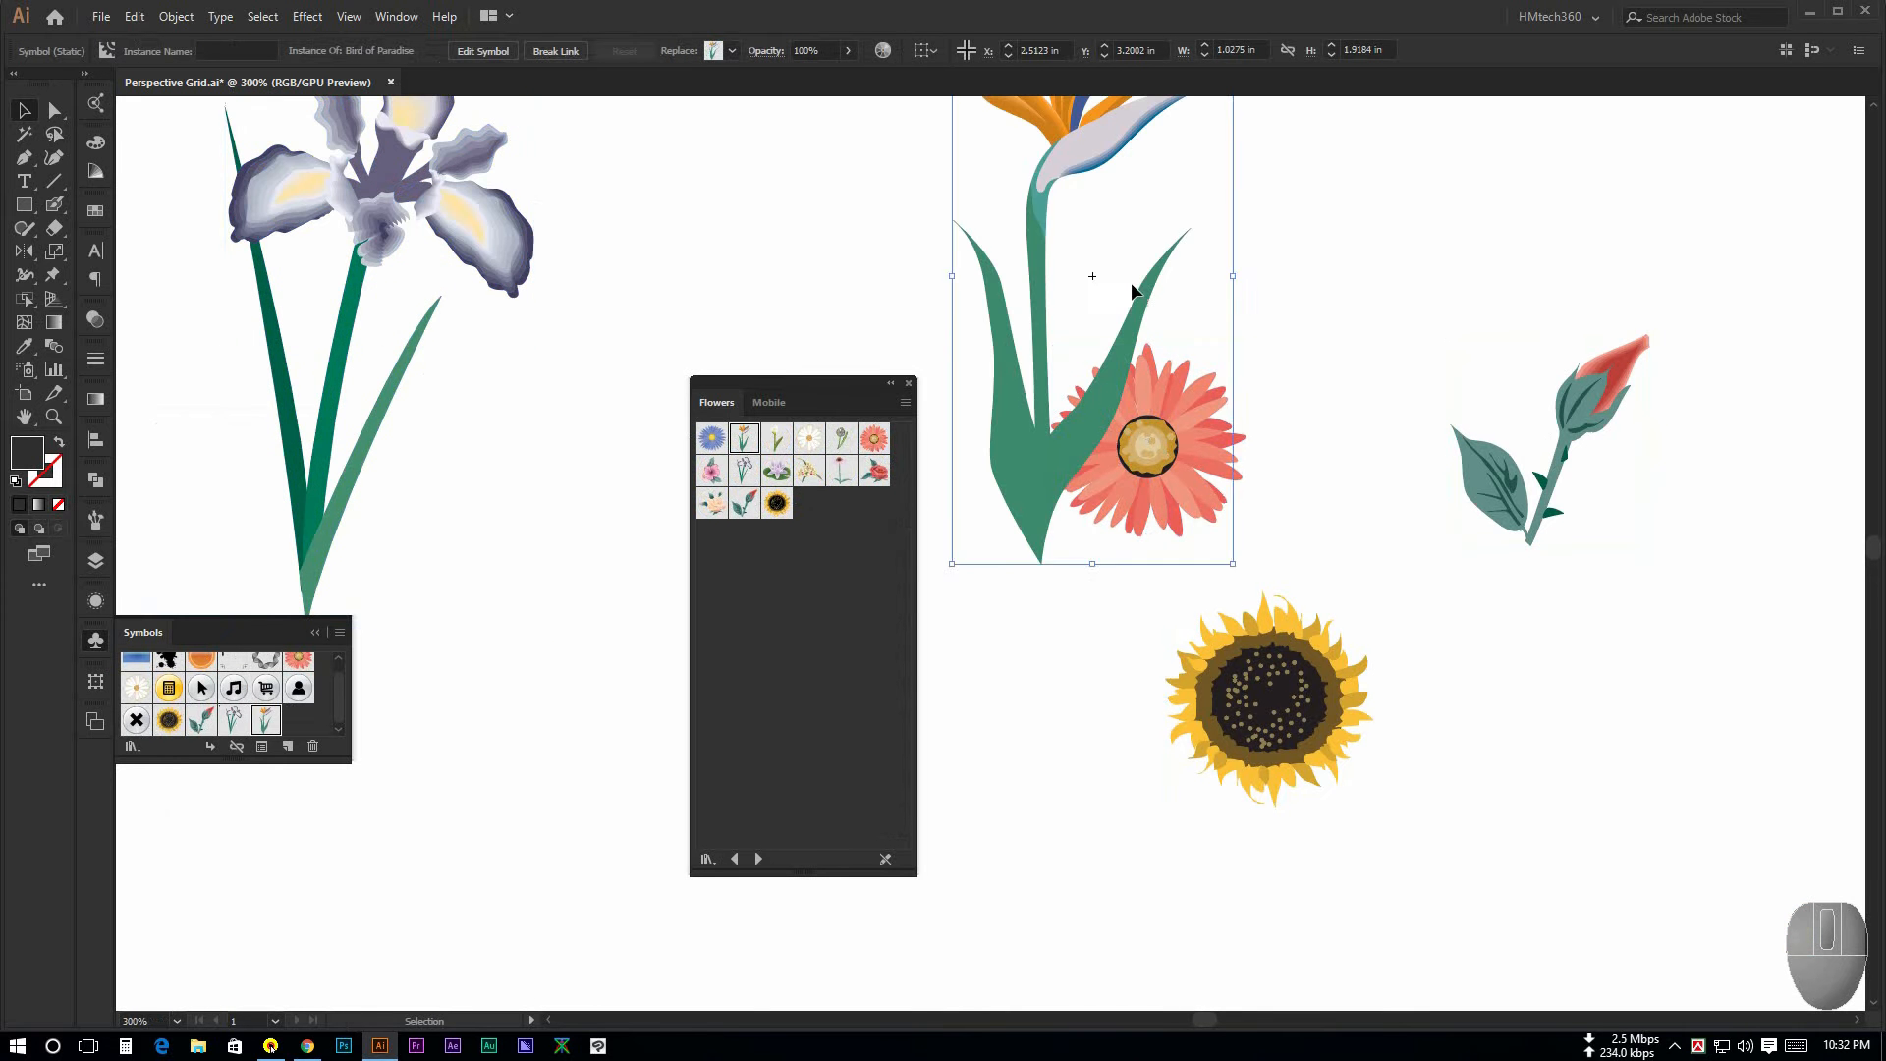
# Step: Select all five flower symbol instances and delete them from the artboard
pyautogui.click(1326, 370)
pyautogui.scroll(-2, 997, 668)
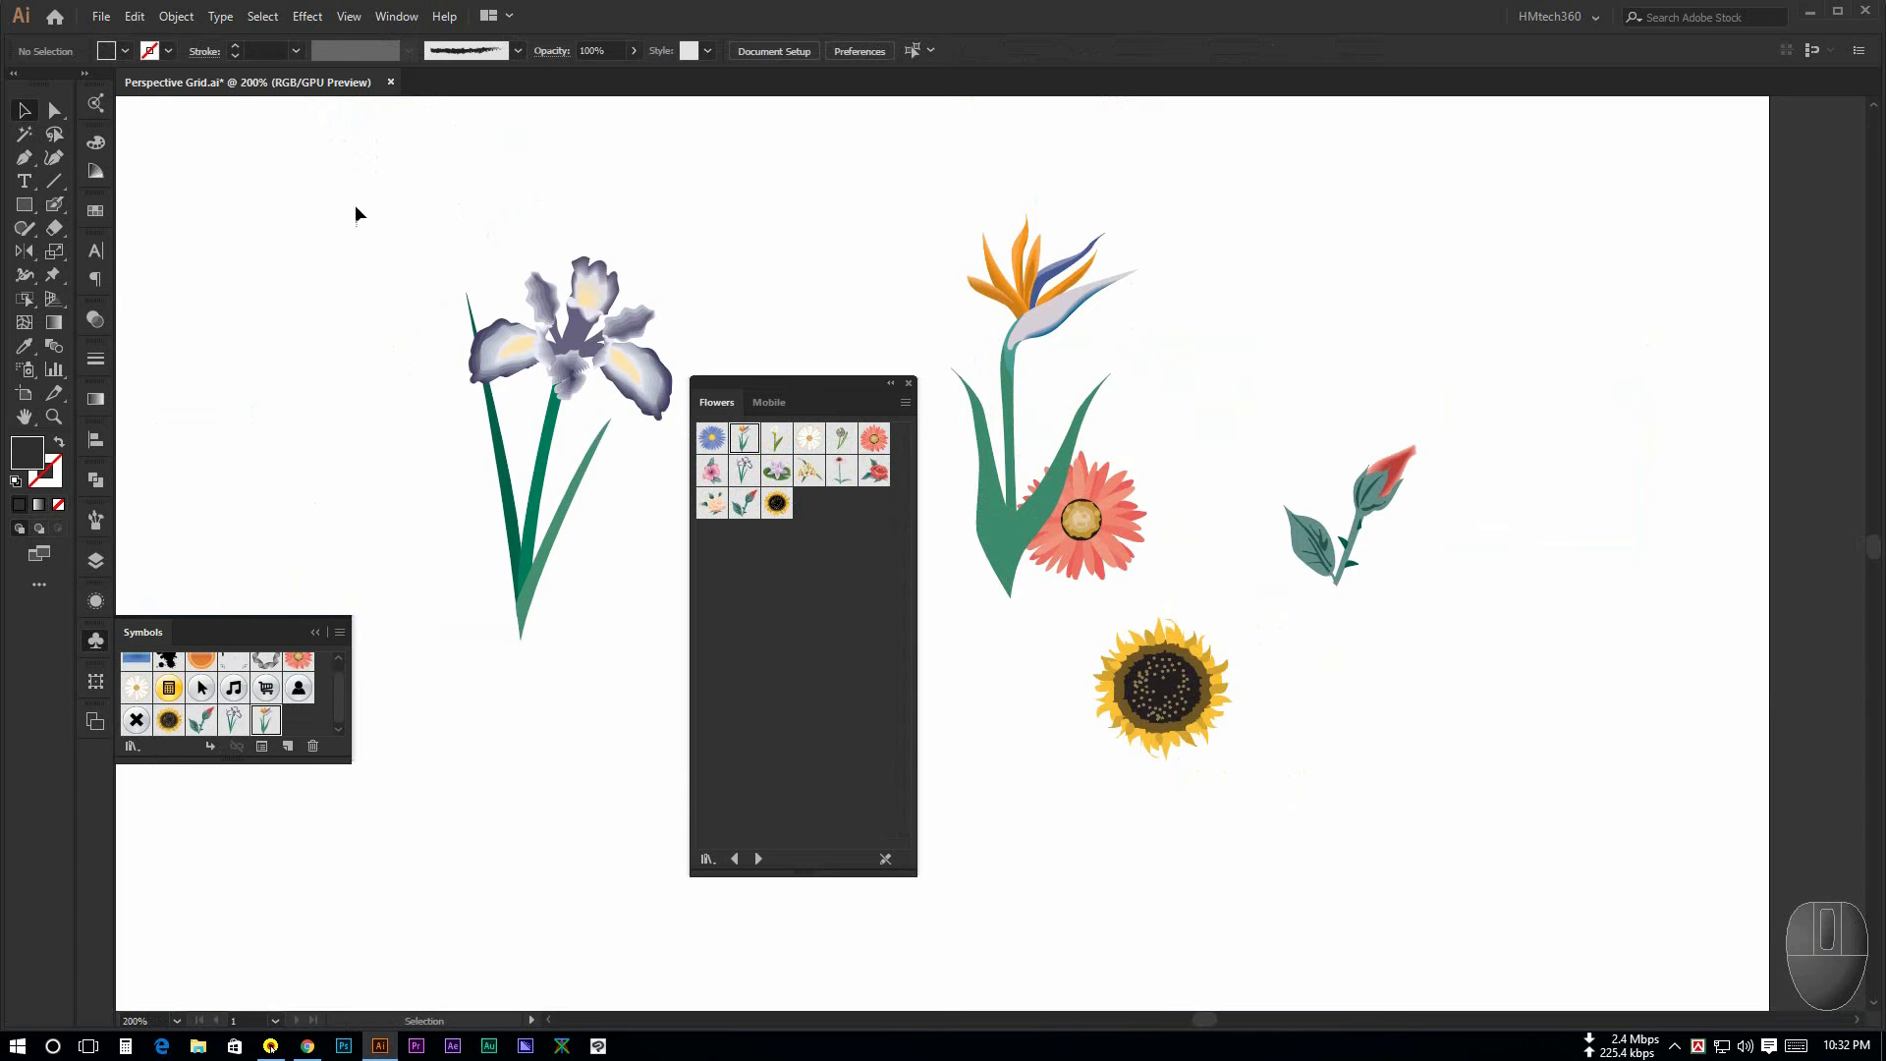
pyautogui.moveTo(353, 210); pyautogui.dragTo(1575, 831)
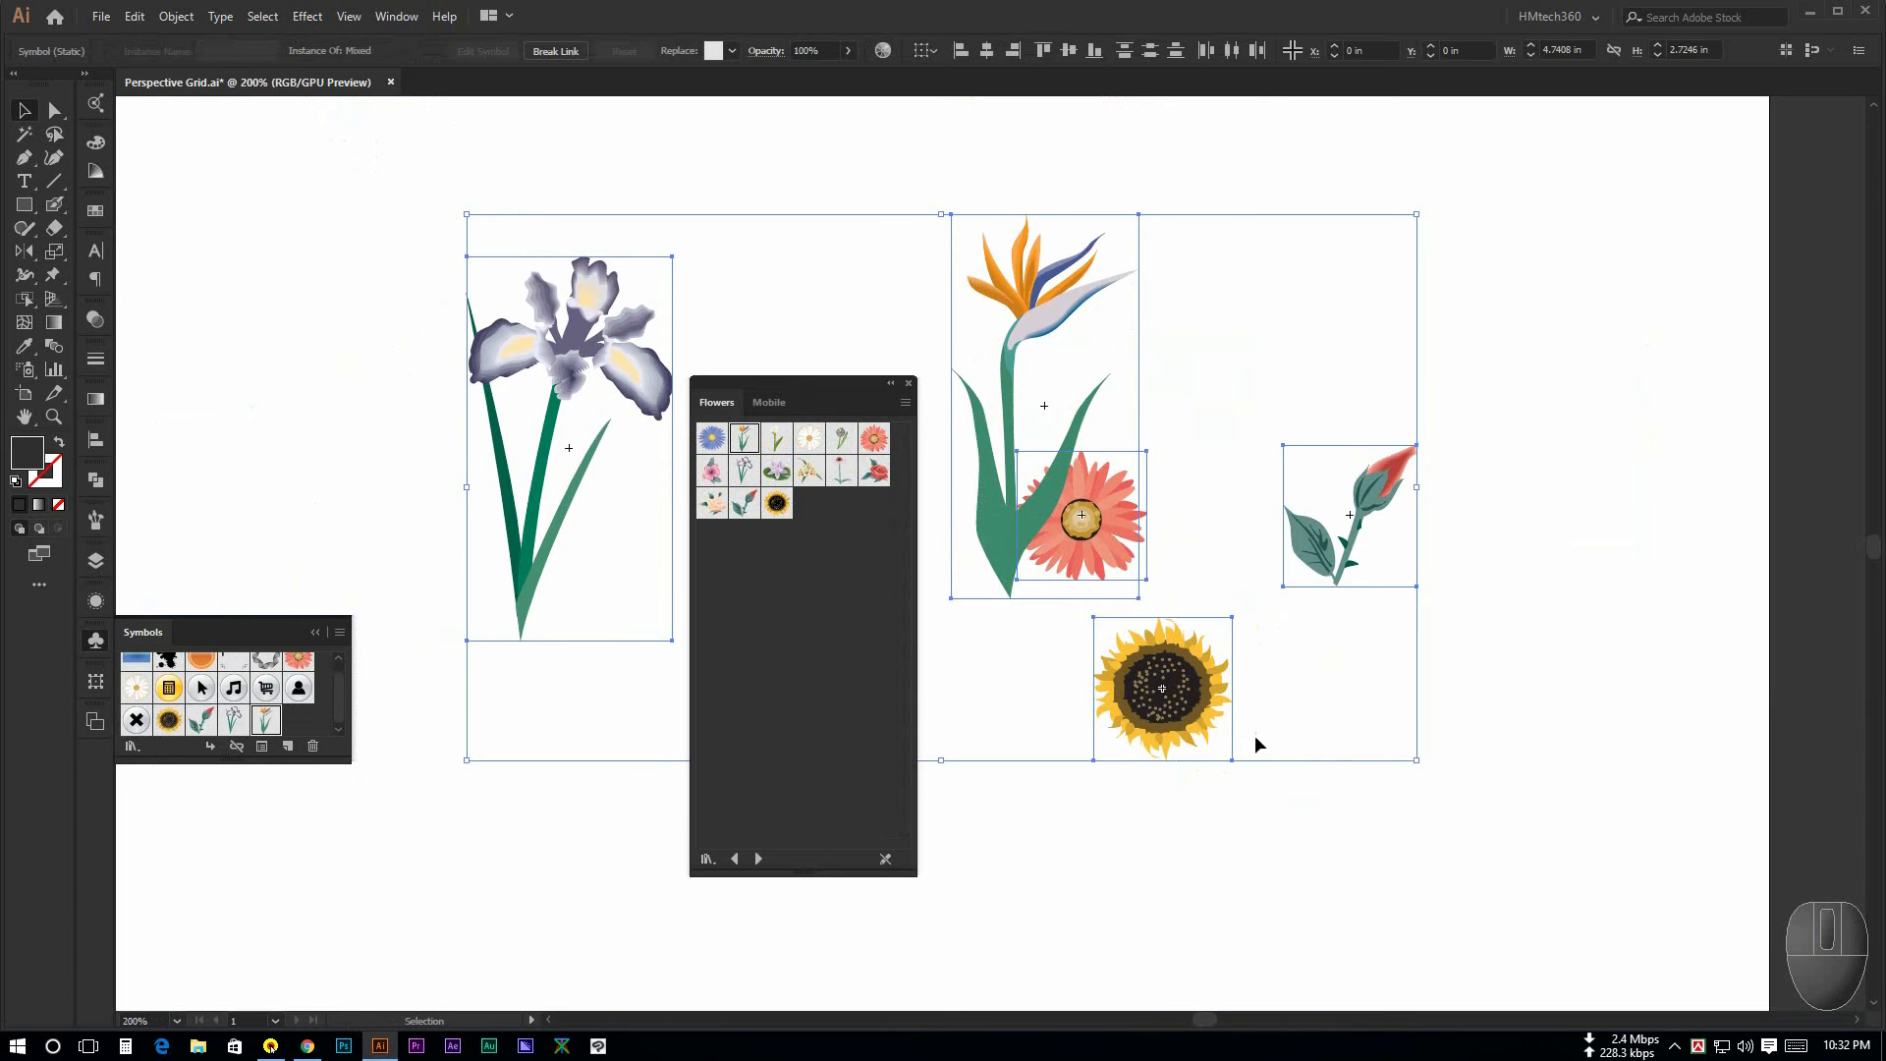
pyautogui.click(1073, 665)
pyautogui.moveTo(423, 221); pyautogui.dragTo(516, 675)
pyautogui.click(518, 684)
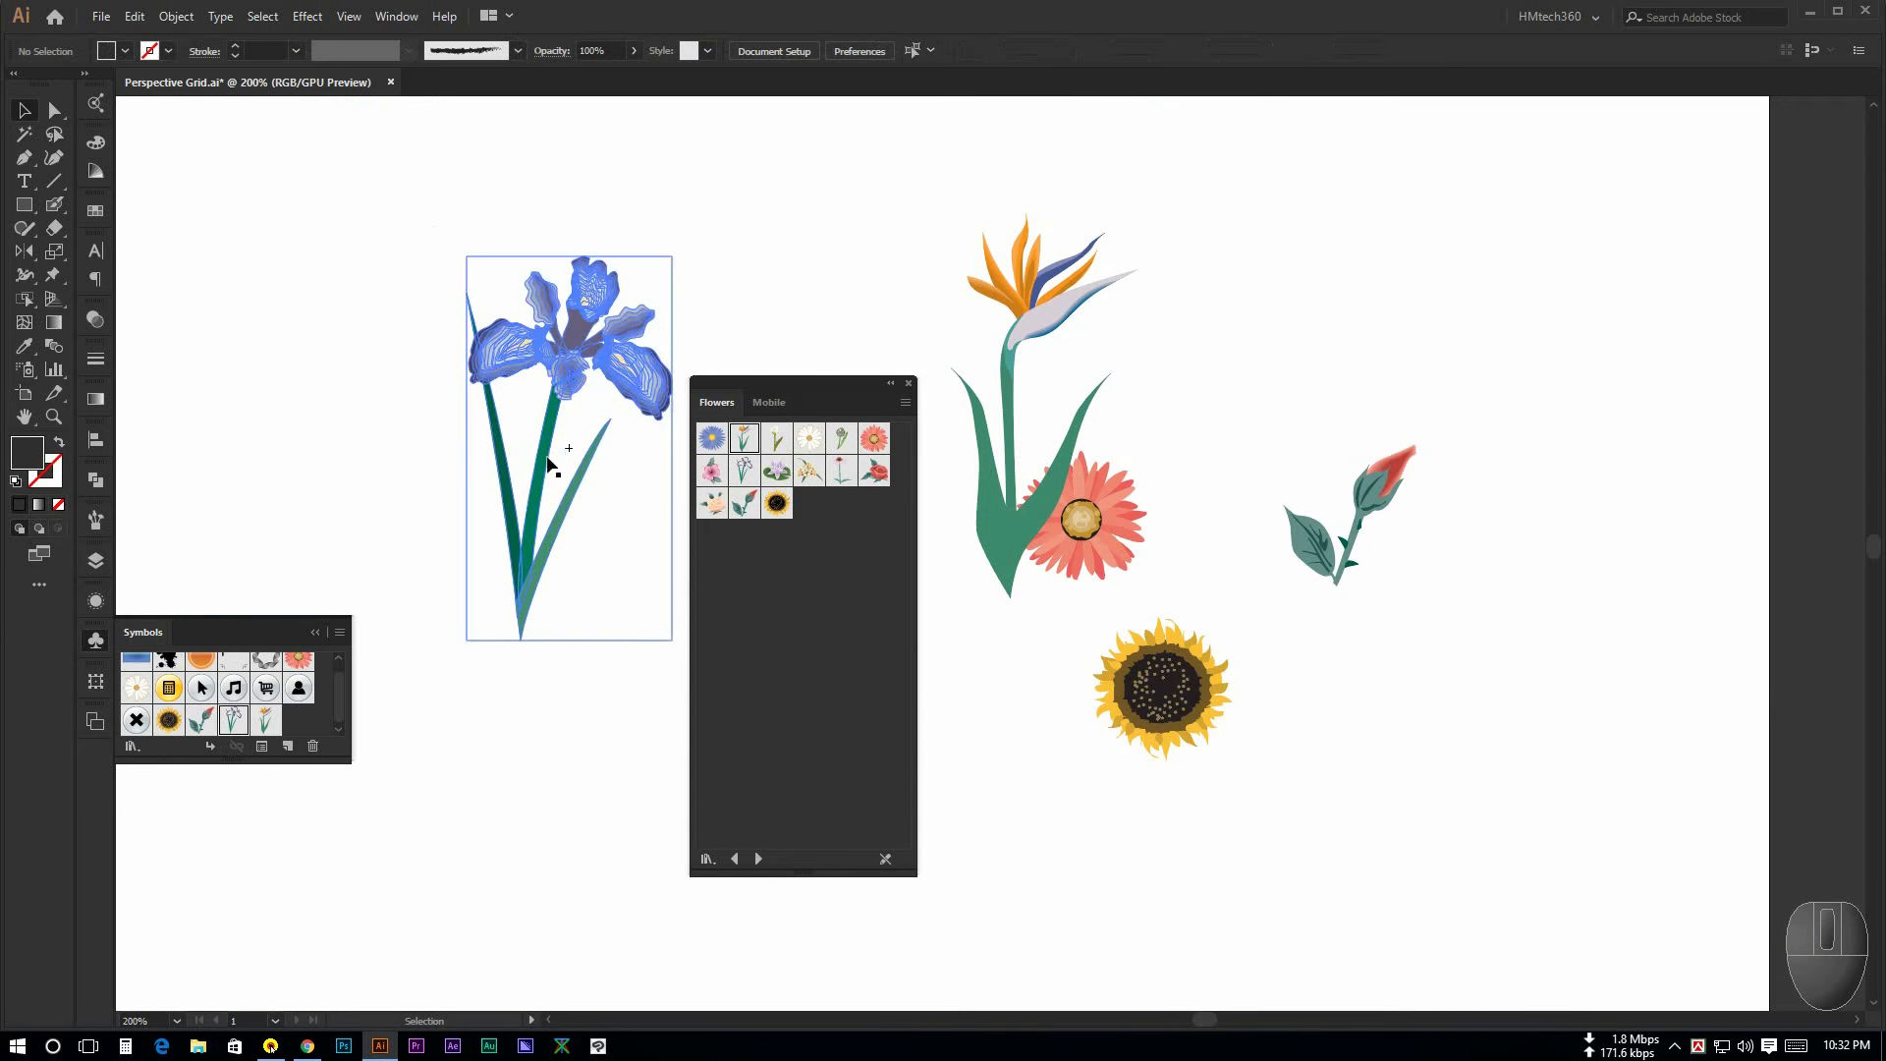
pyautogui.moveTo(339, 190); pyautogui.dragTo(1414, 872)
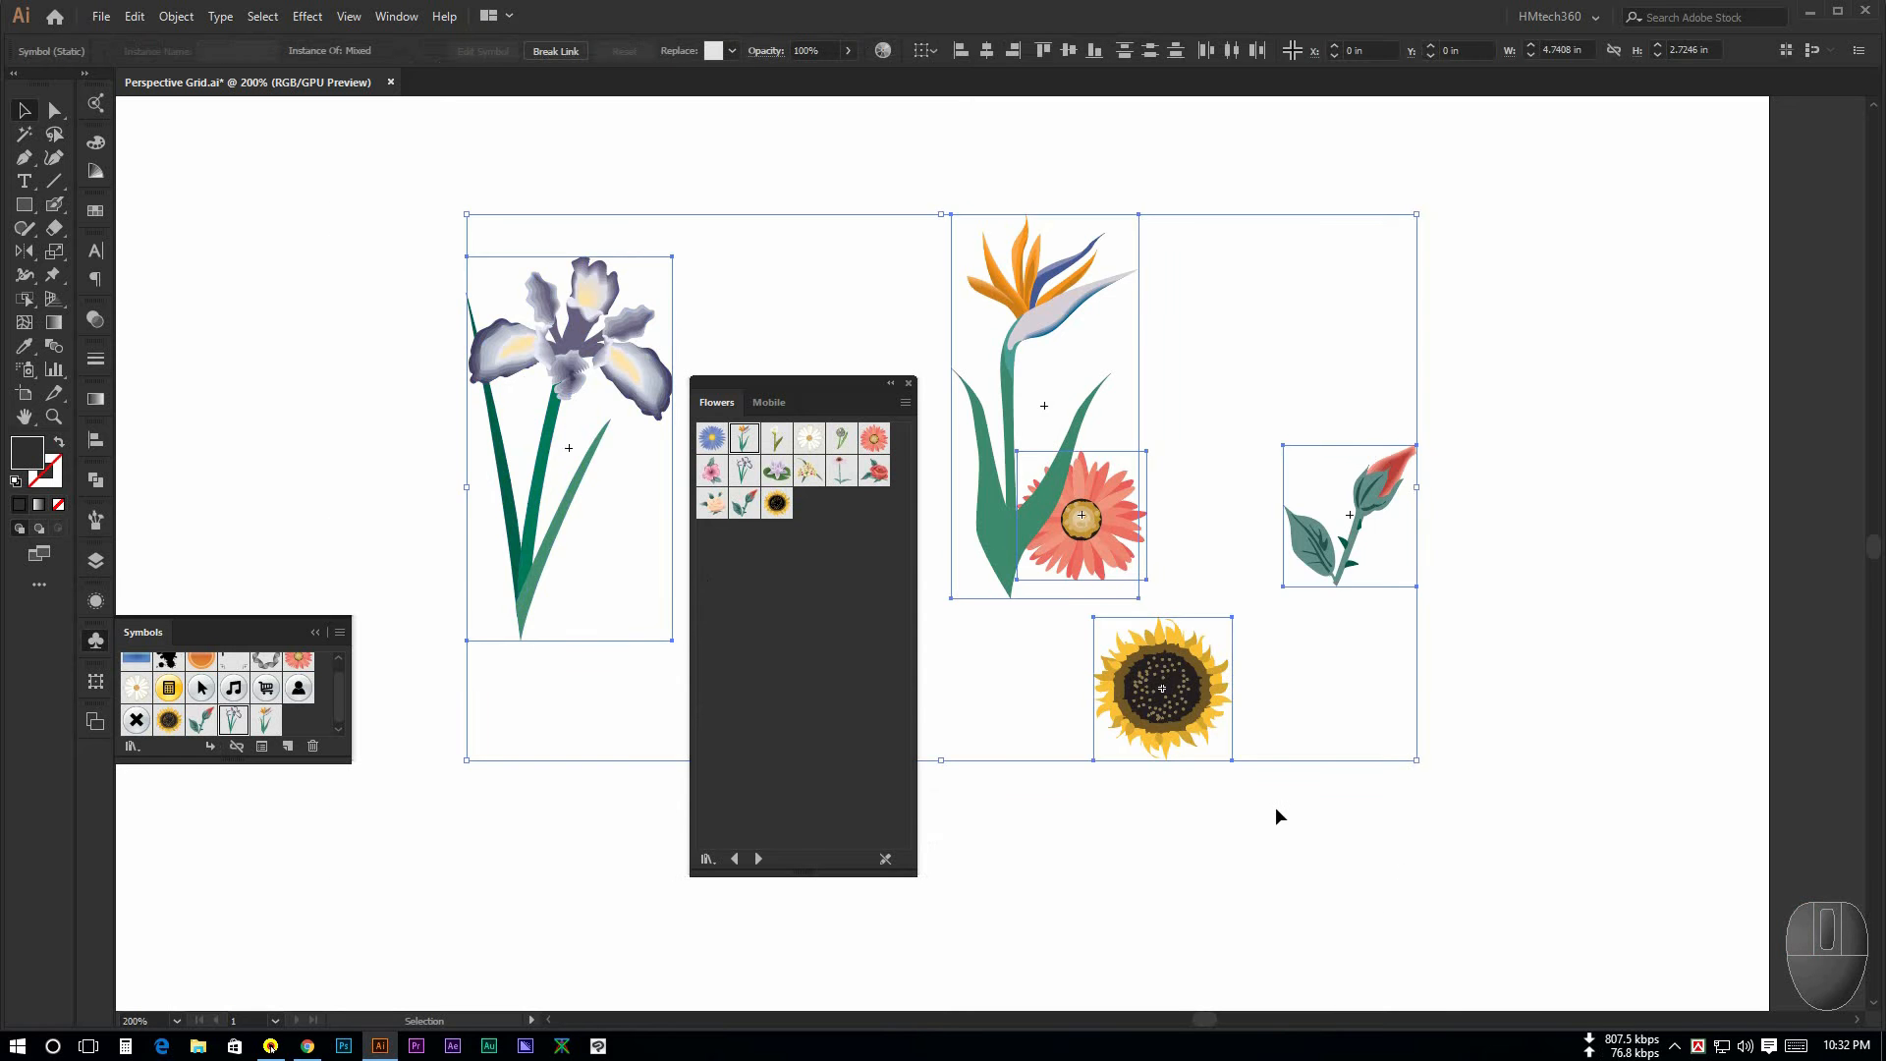
pyautogui.press('Delete')
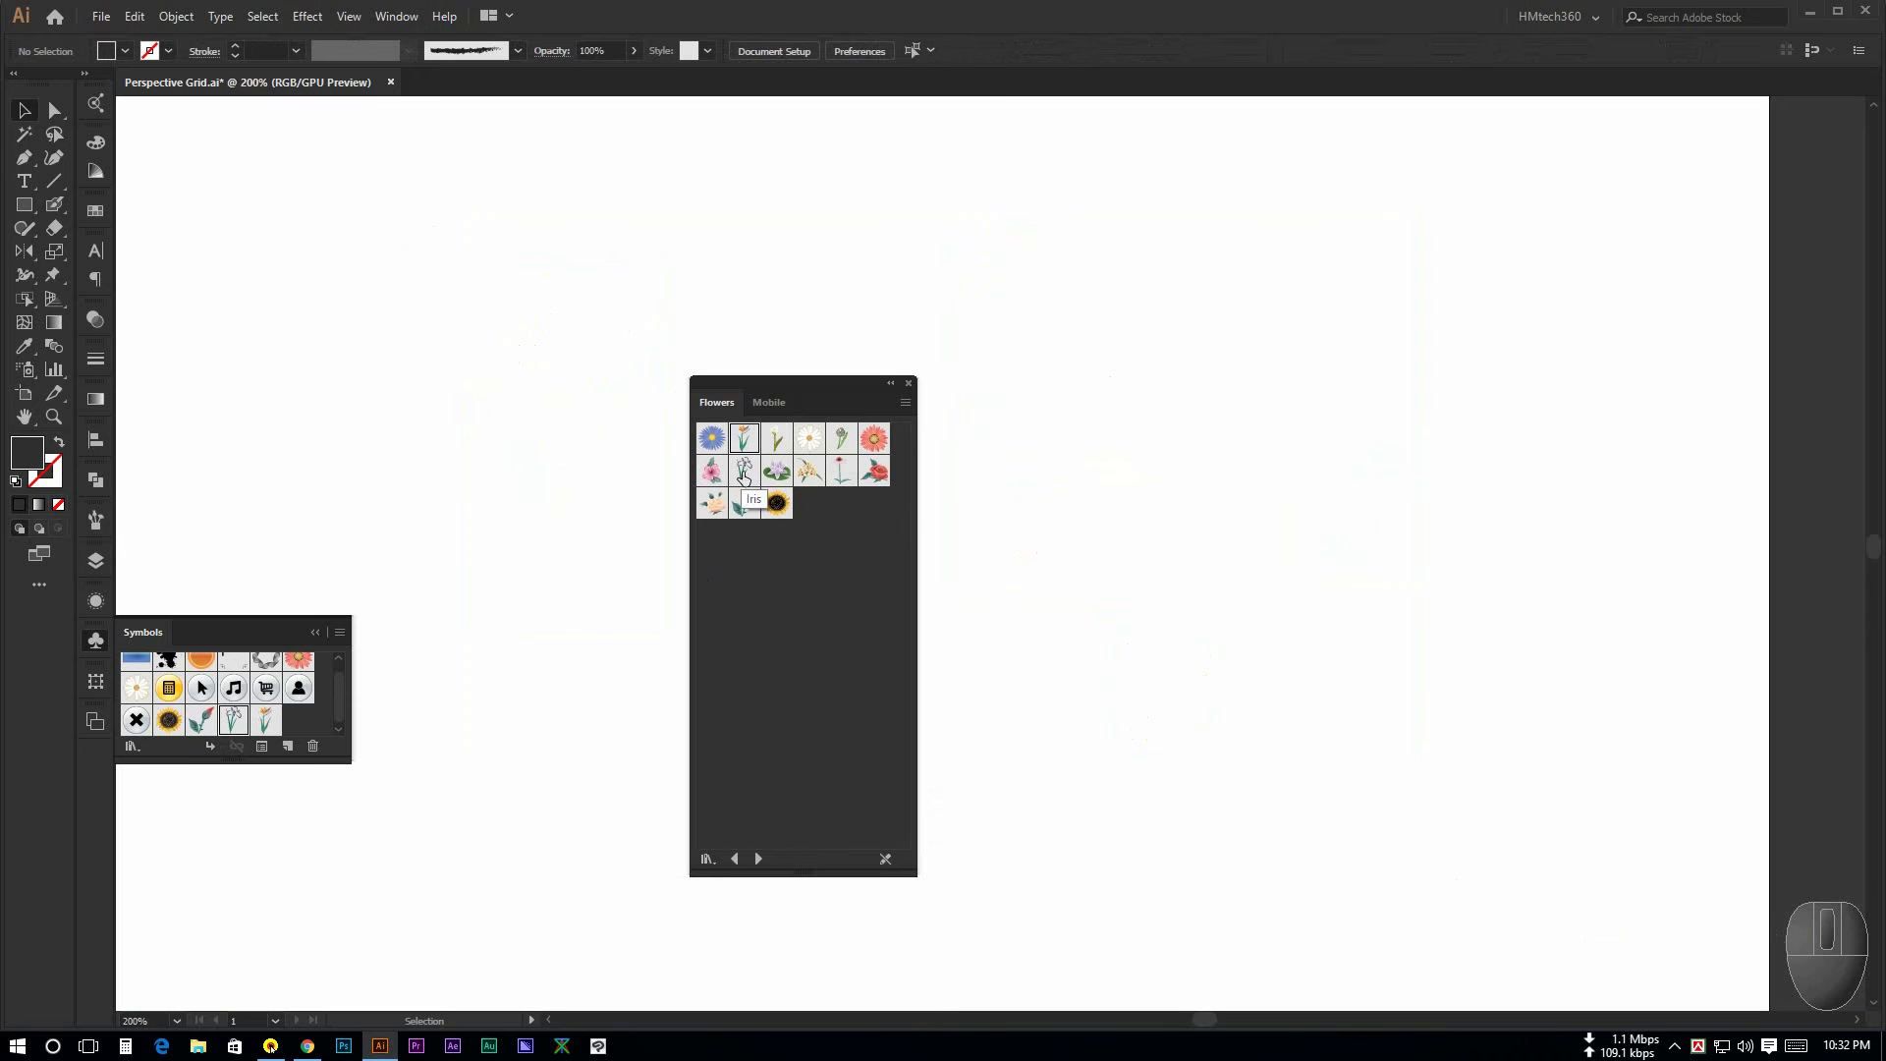
# Step: Place a Purple Coneflower symbol instance on the empty artboard and move it slightly down and to the right
pyautogui.moveTo(841, 480); pyautogui.dragTo(1132, 528)
pyautogui.click(1135, 811)
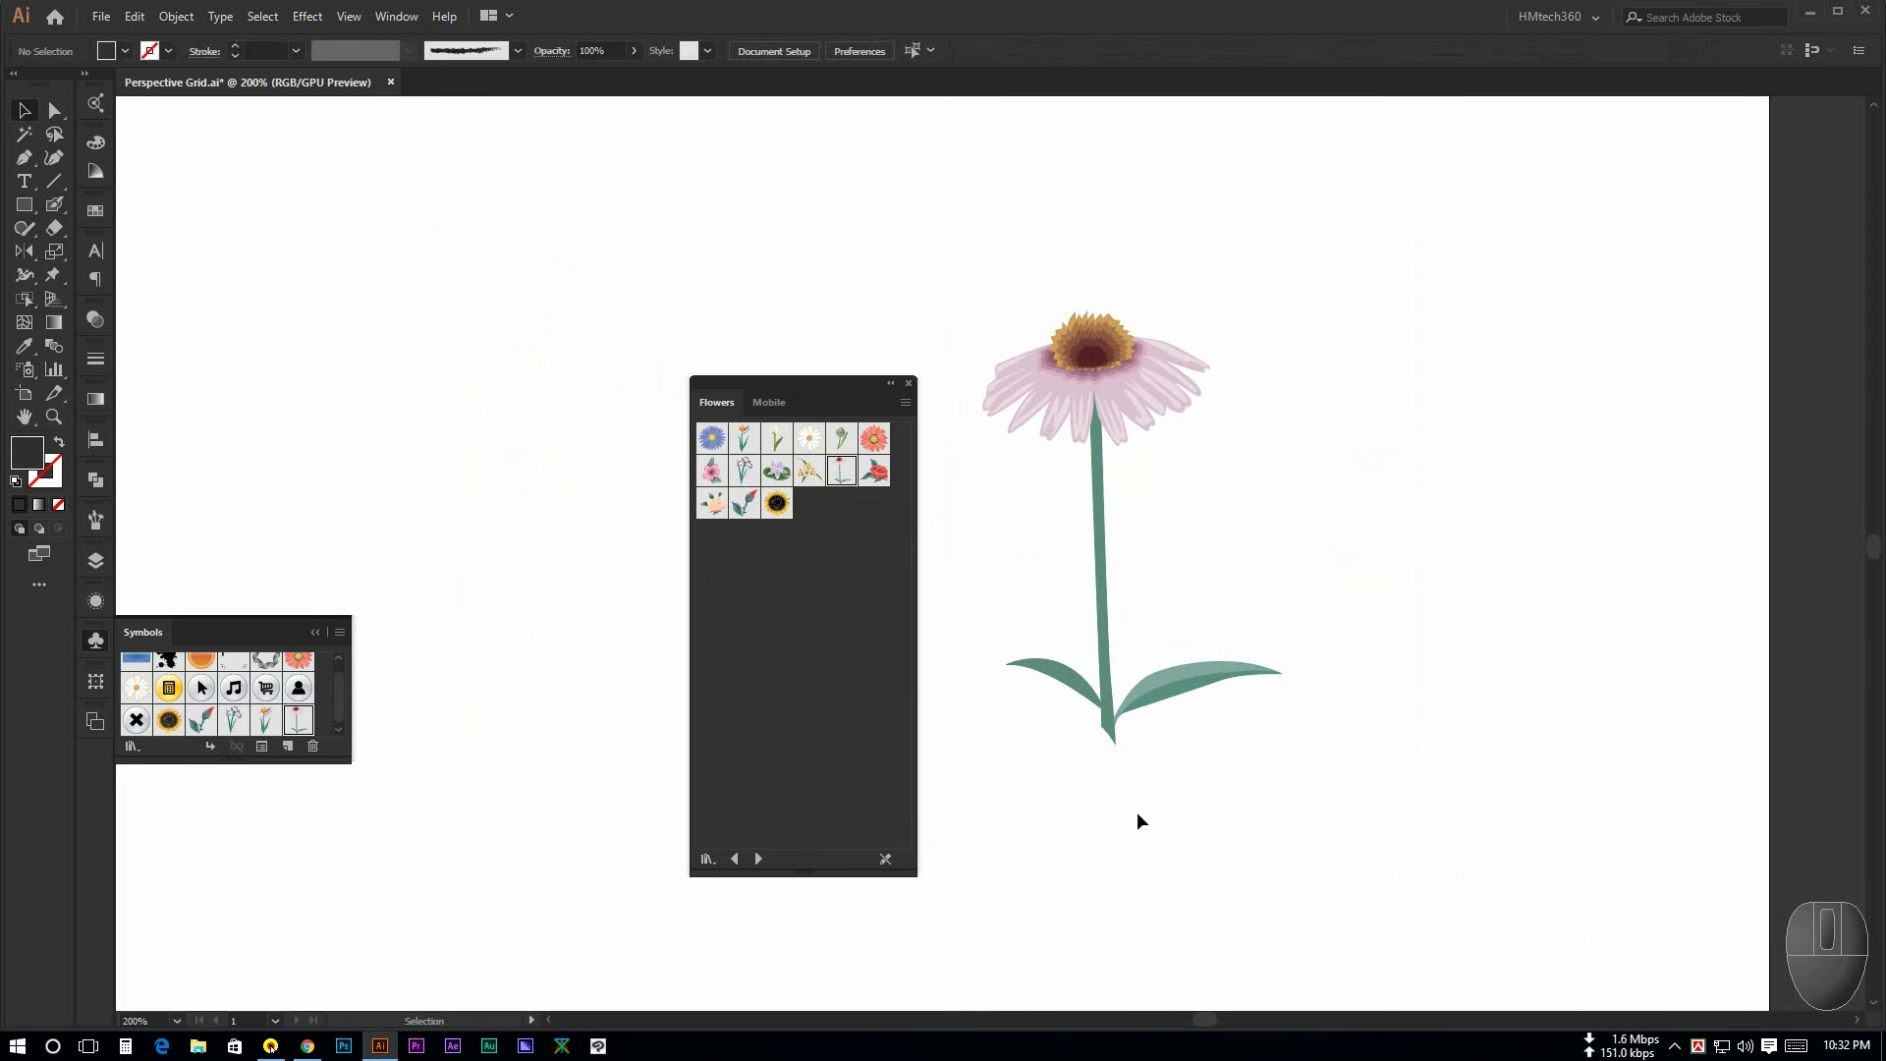
pyautogui.click(1080, 401)
pyautogui.click(1281, 823)
pyautogui.click(1131, 381)
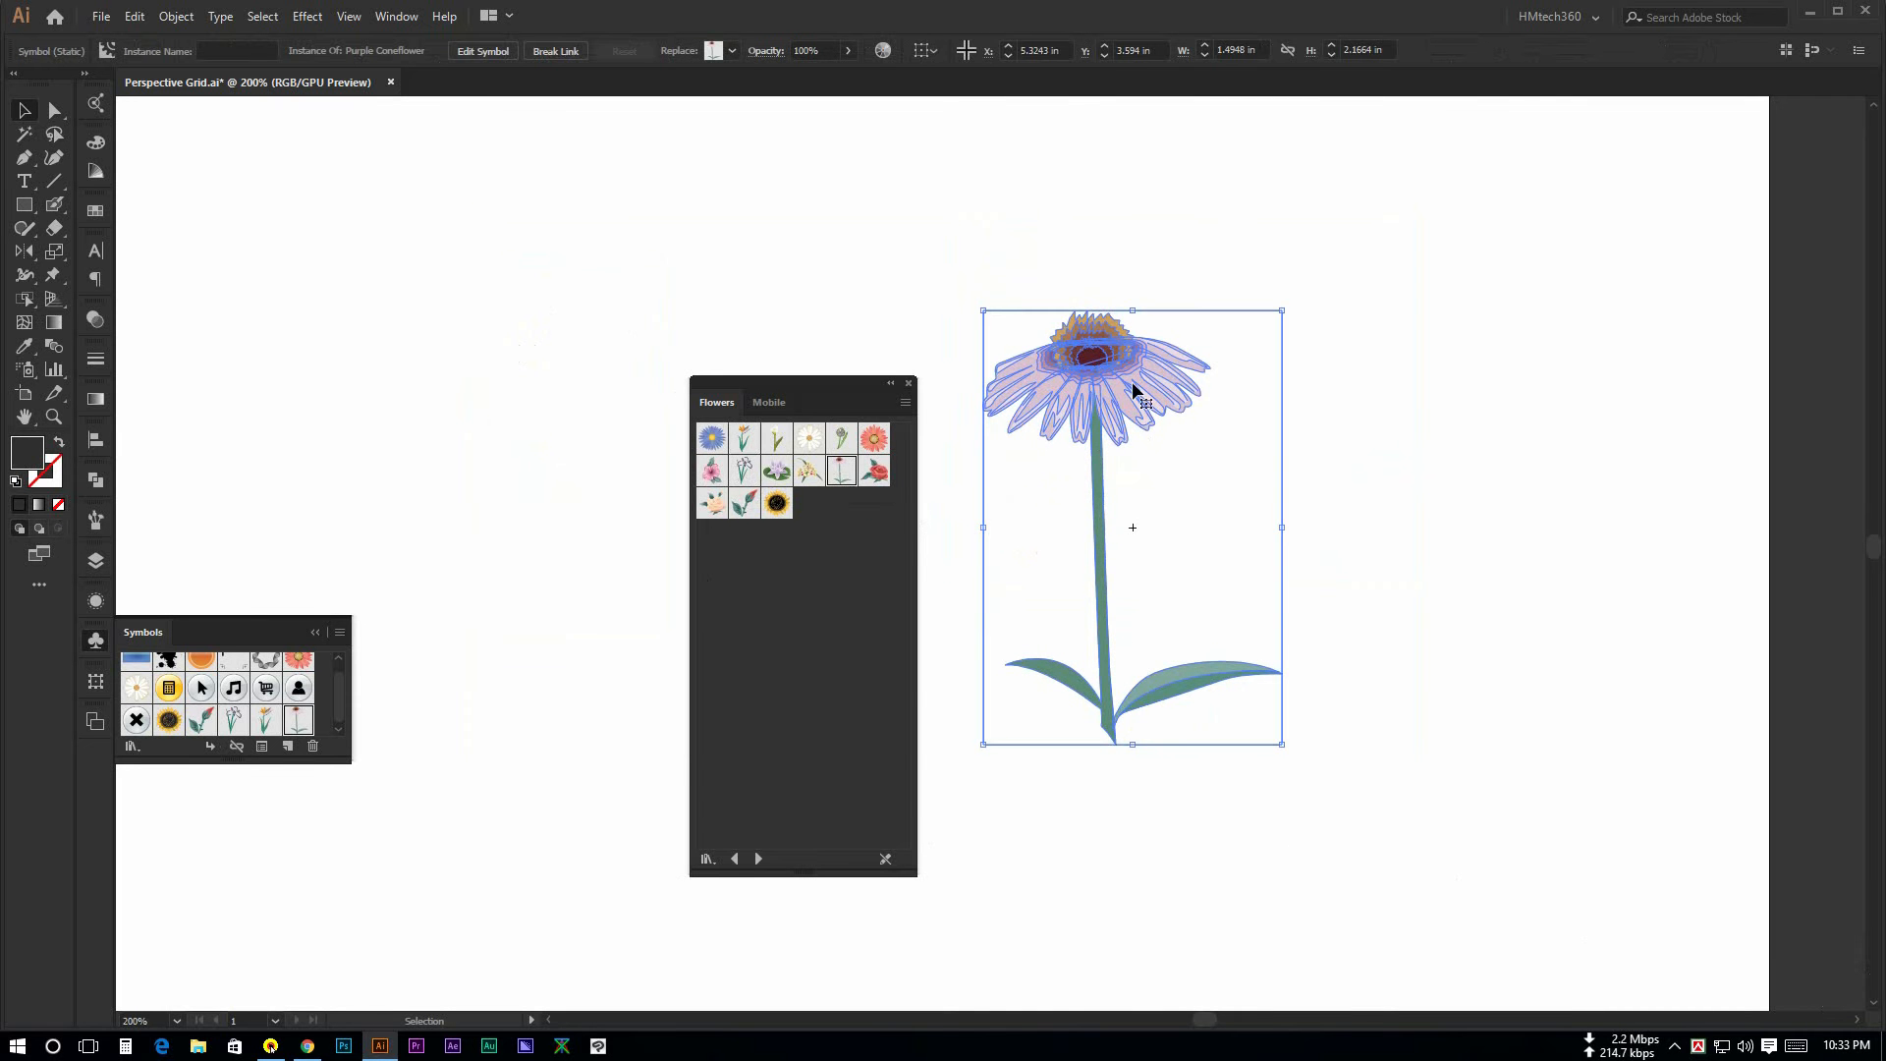
pyautogui.click(1214, 476)
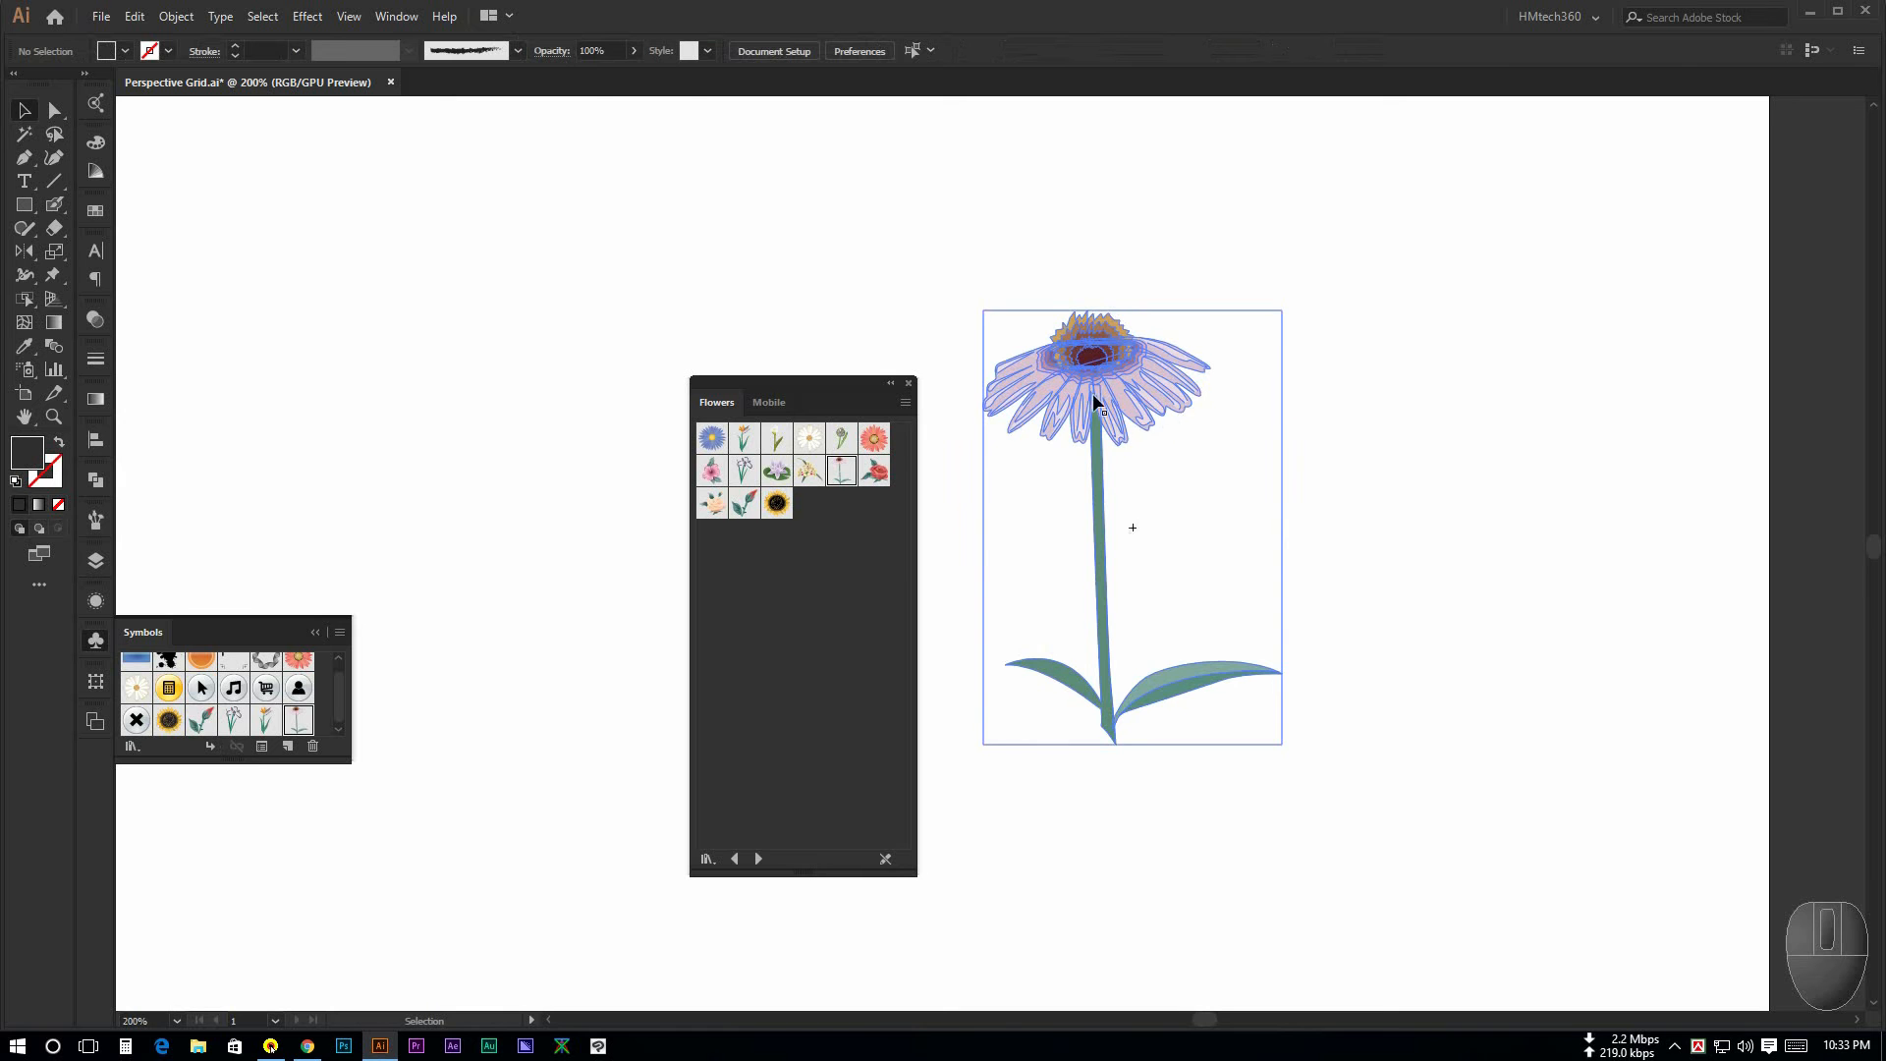
pyautogui.moveTo(1114, 383); pyautogui.dragTo(1161, 493)
pyautogui.click(1385, 463)
pyautogui.scroll(2, 1218, 507)
pyautogui.scroll(-3, 1218, 507)
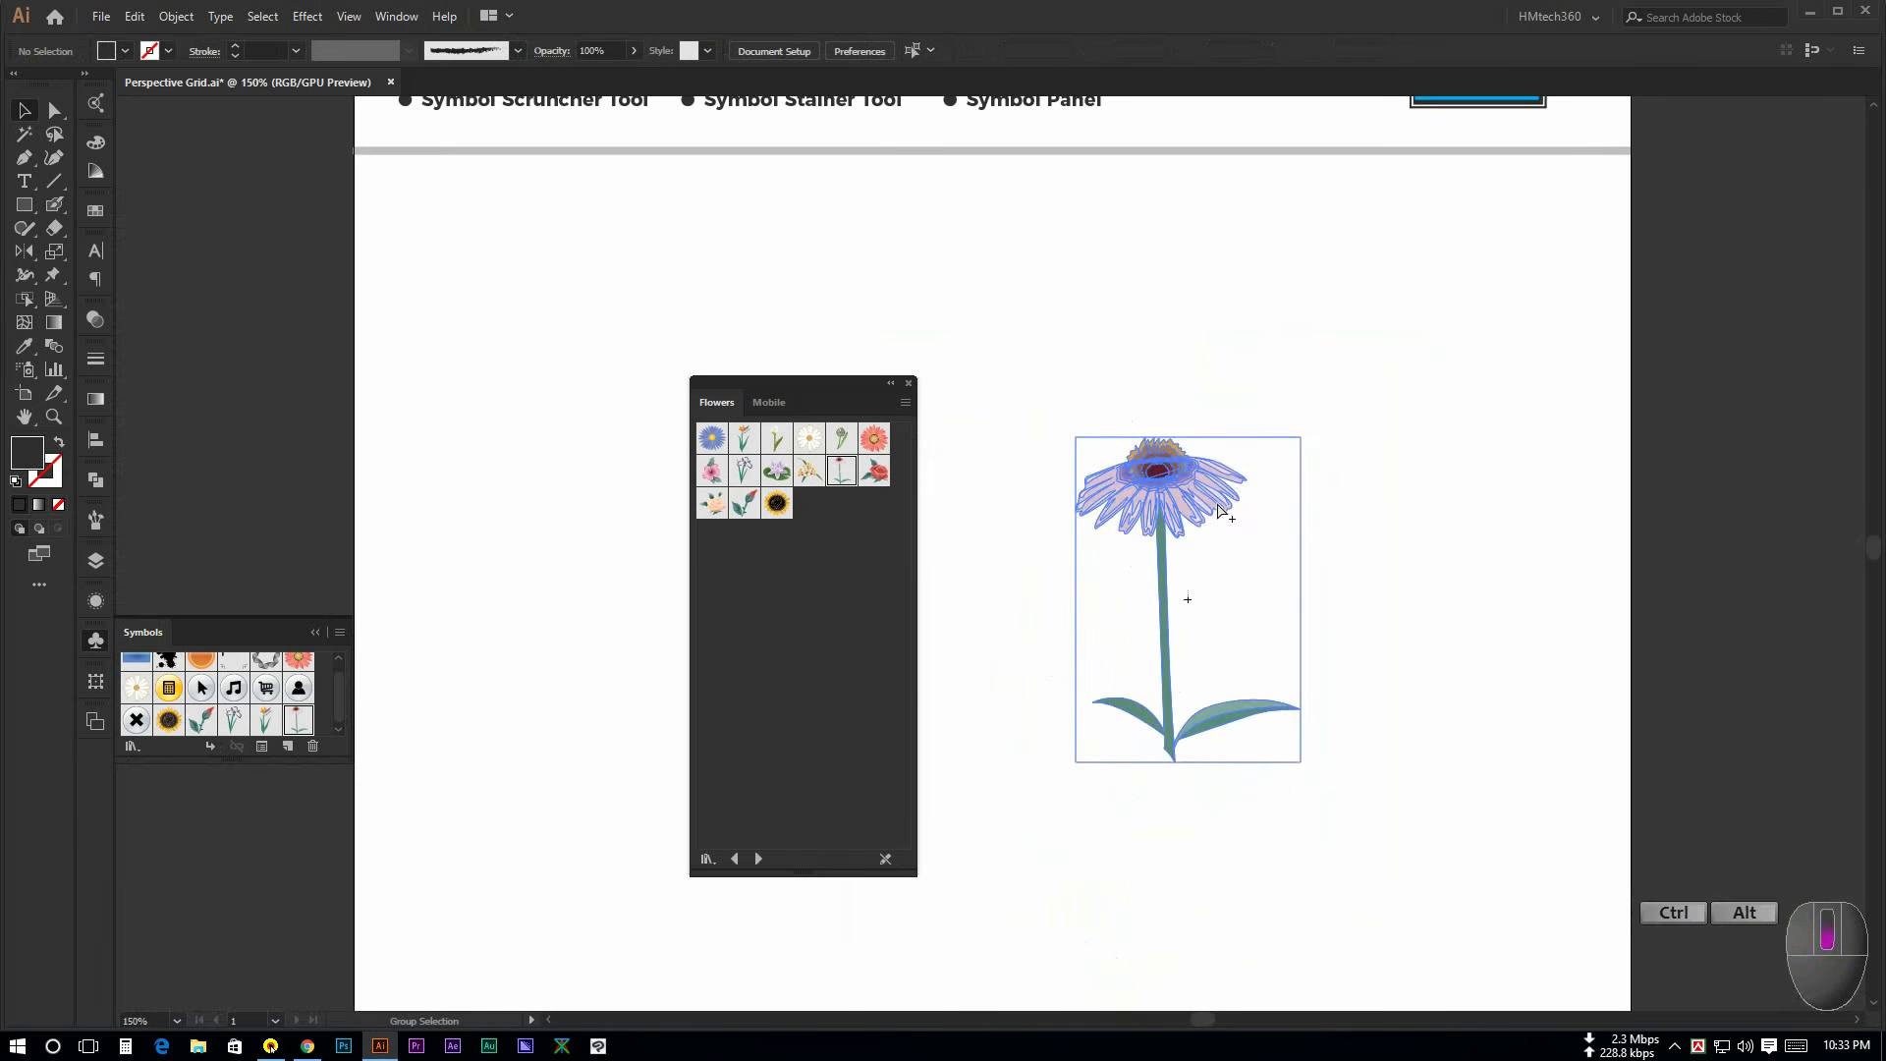
# Step: Delete the Purple Coneflower instance and place an Iris symbol instance on the artboard instead
pyautogui.click(1191, 444)
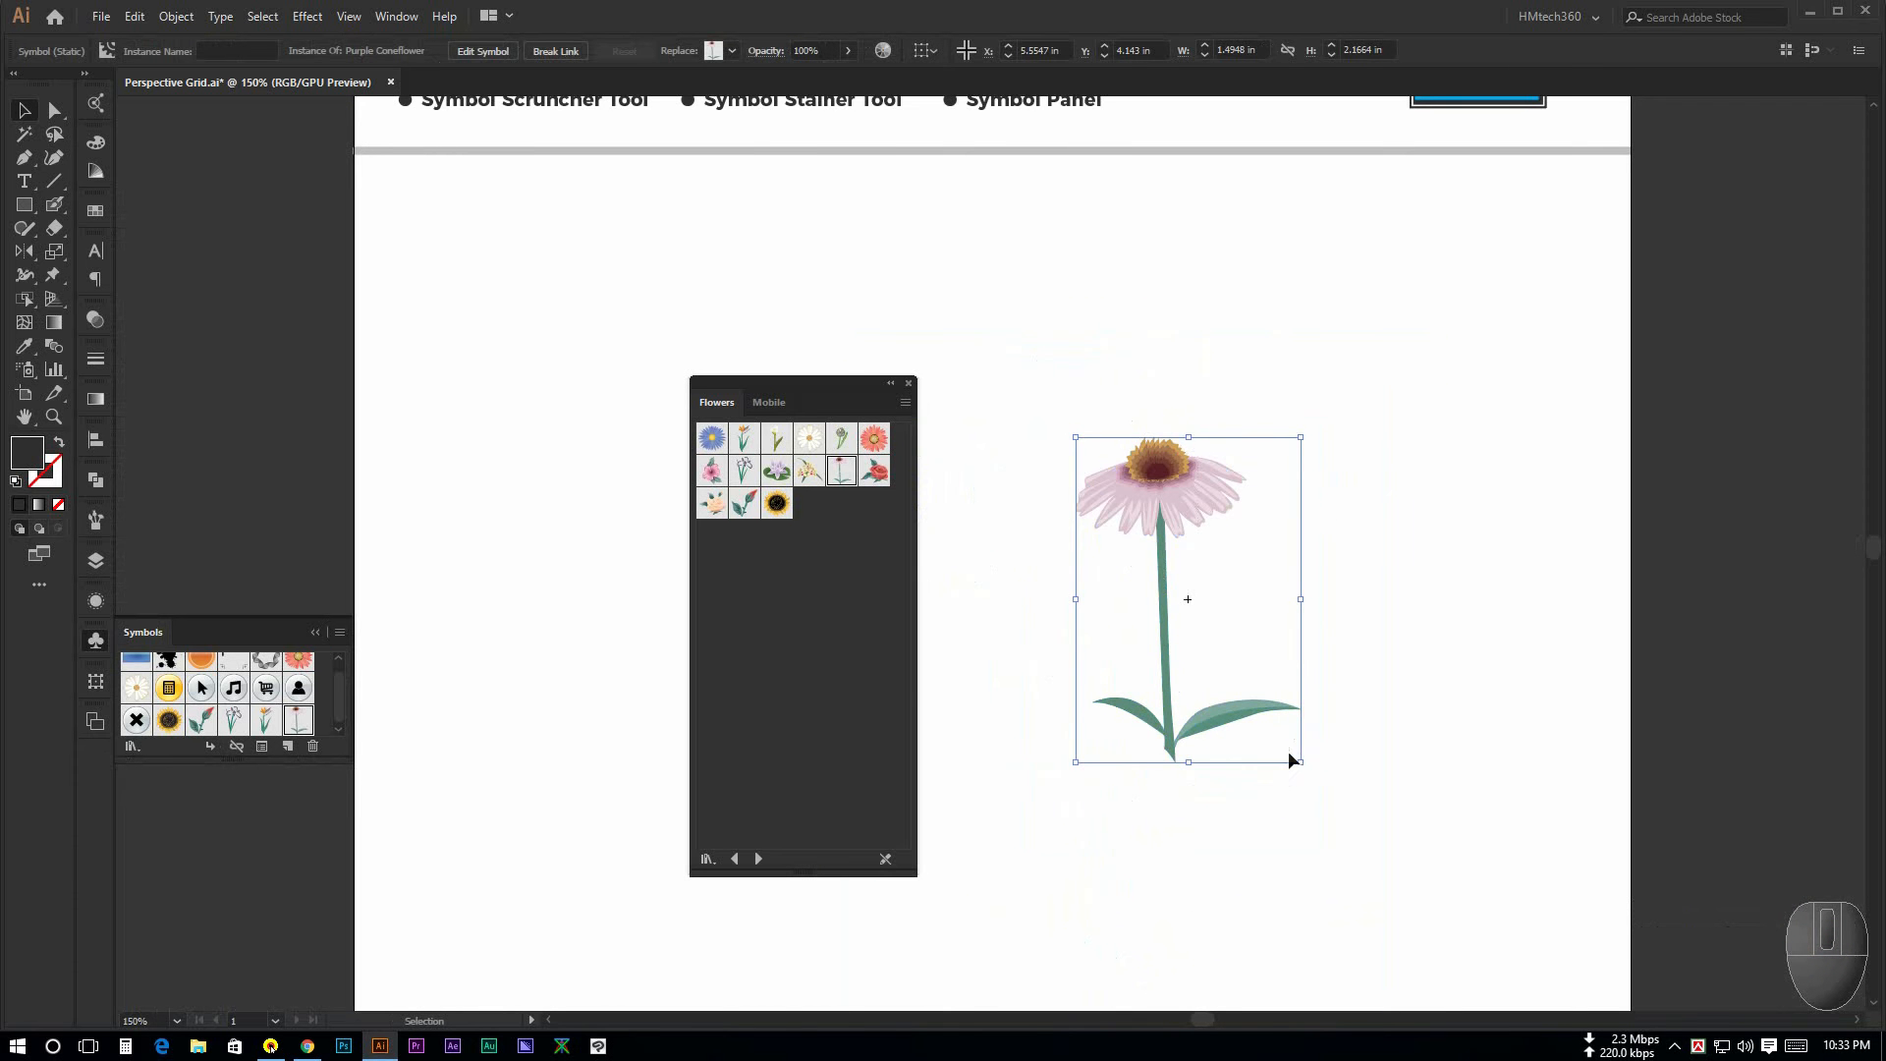
pyautogui.press('Delete')
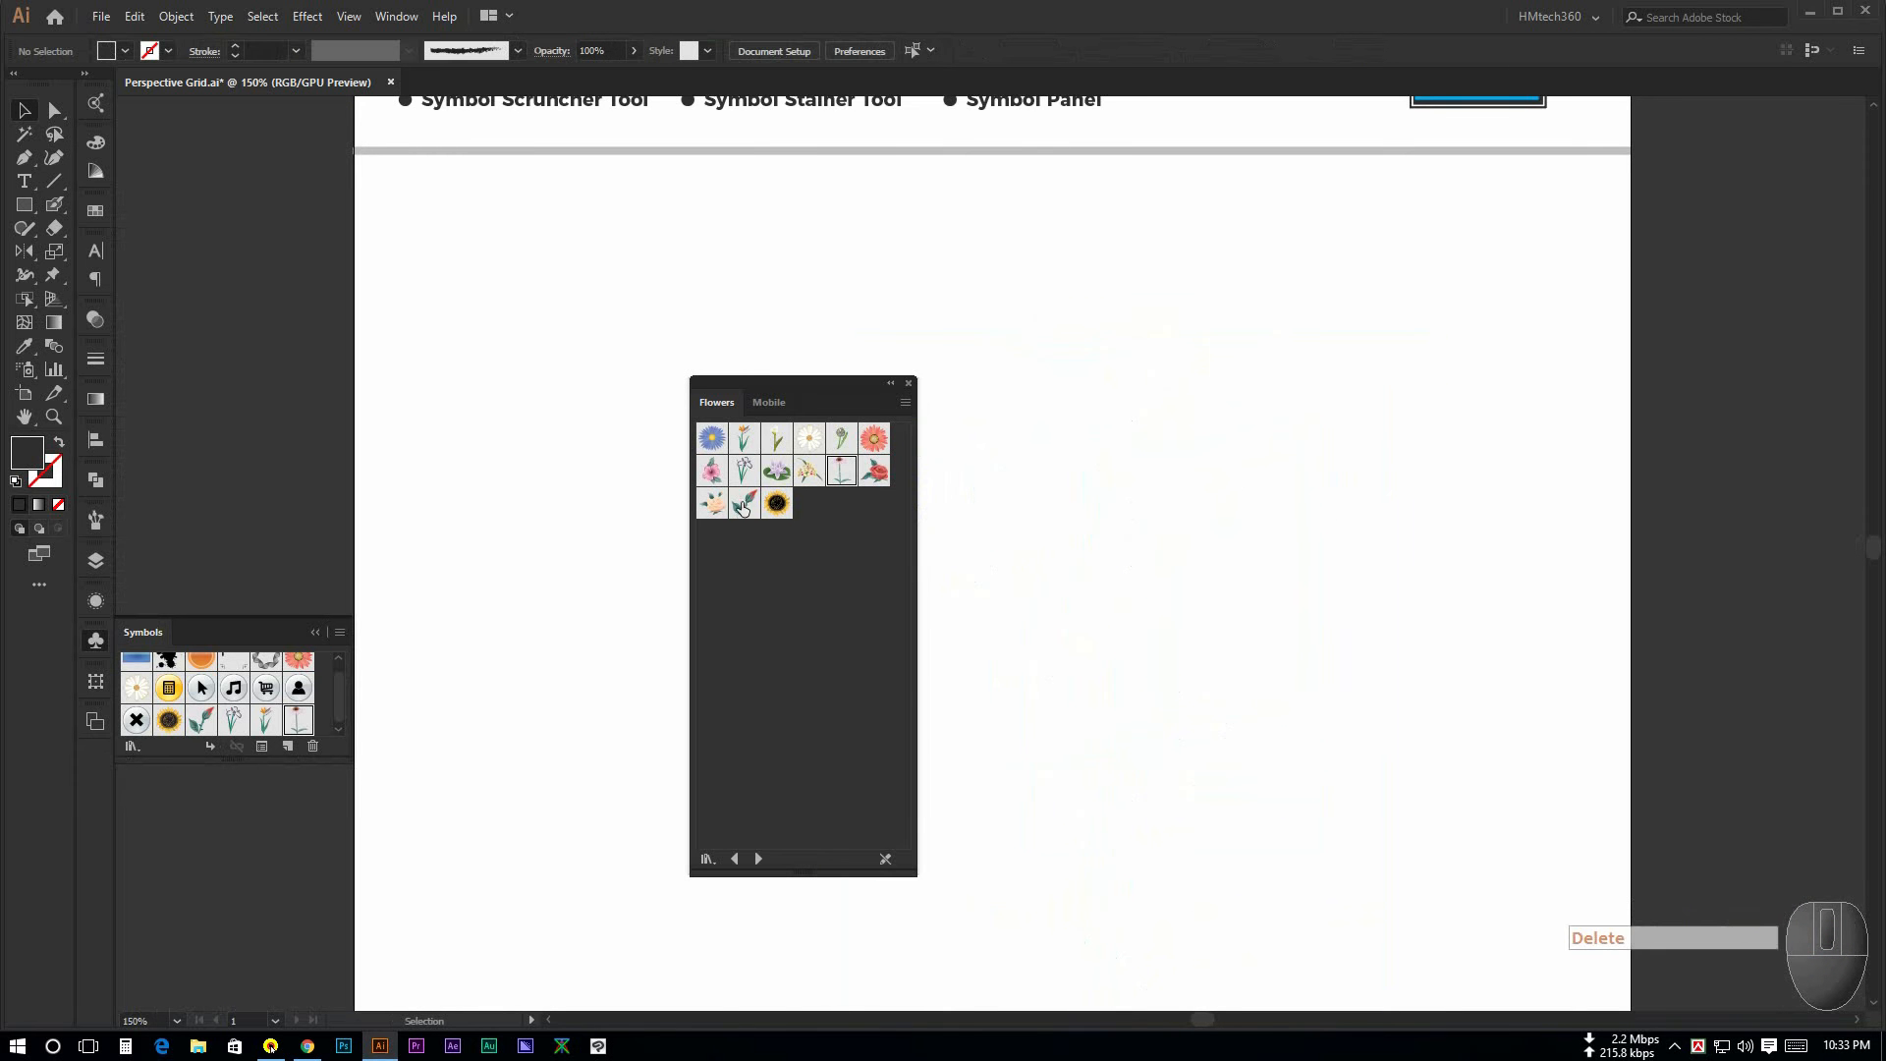
pyautogui.moveTo(744, 471); pyautogui.dragTo(1121, 530)
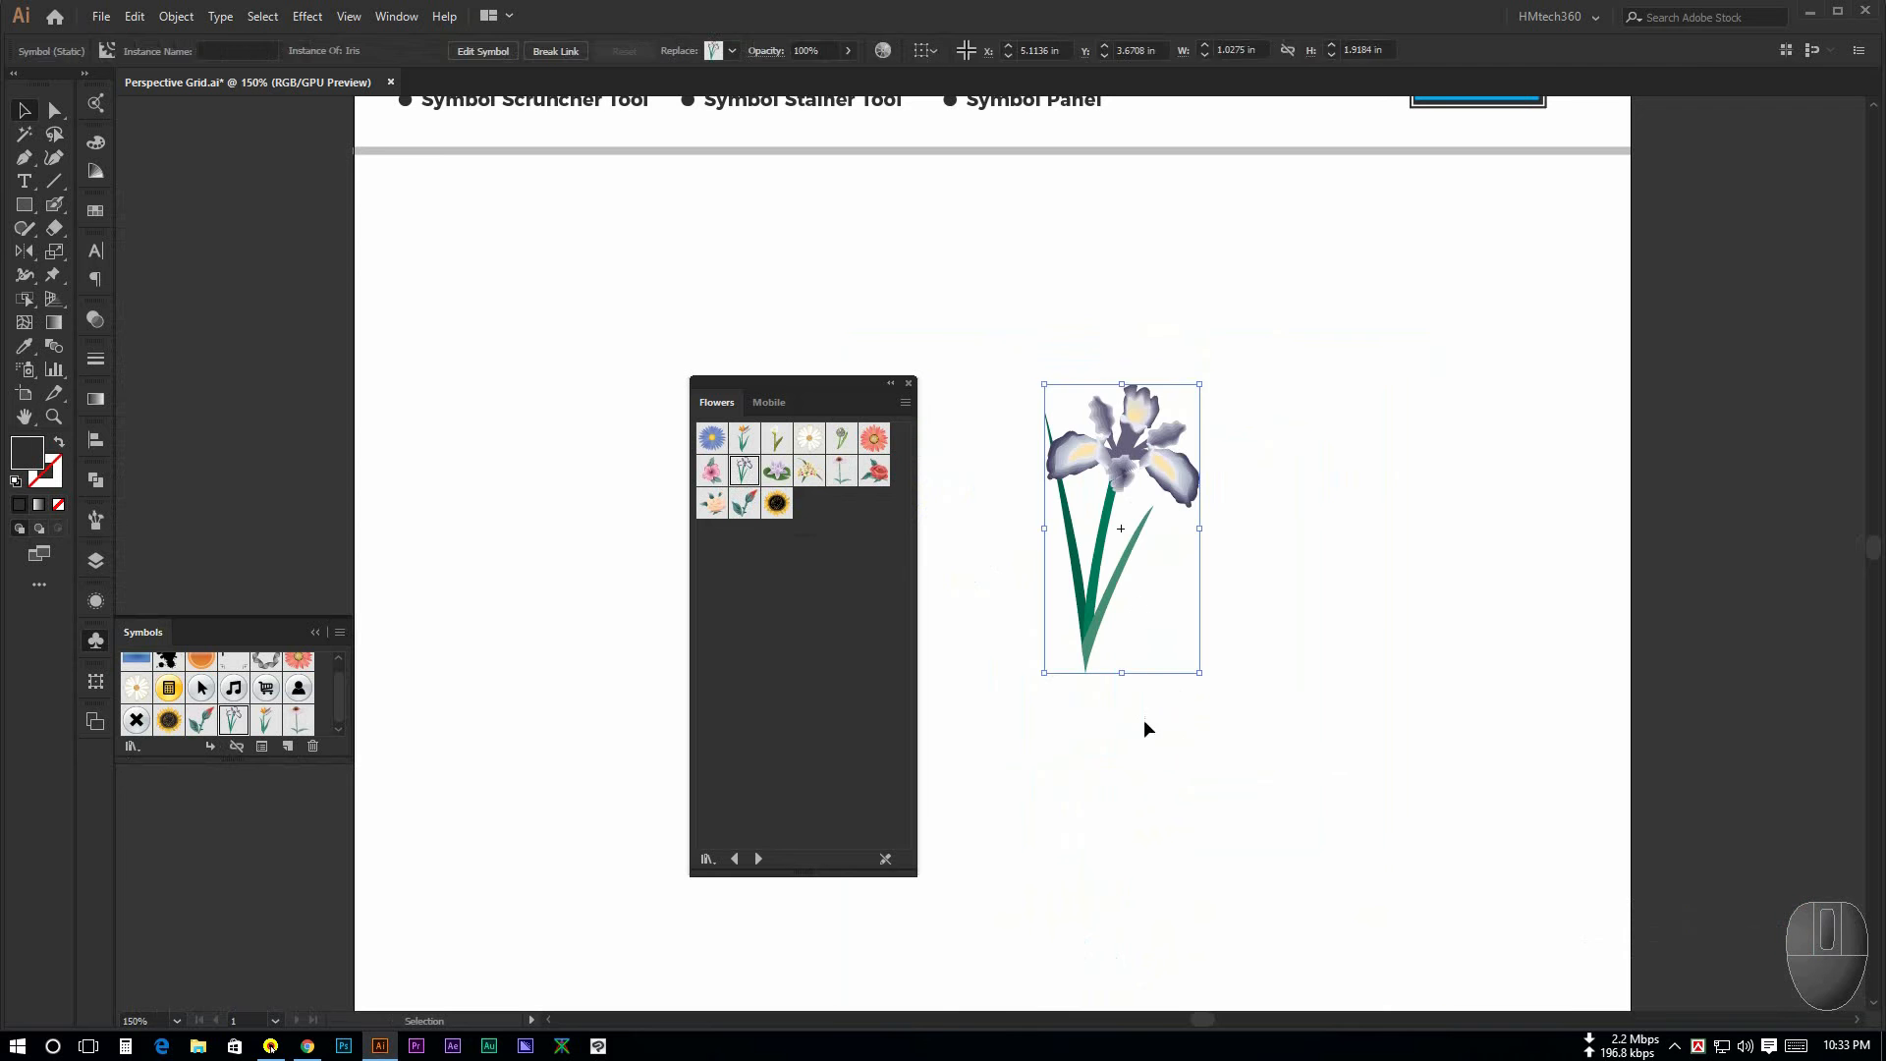
pyautogui.click(1128, 697)
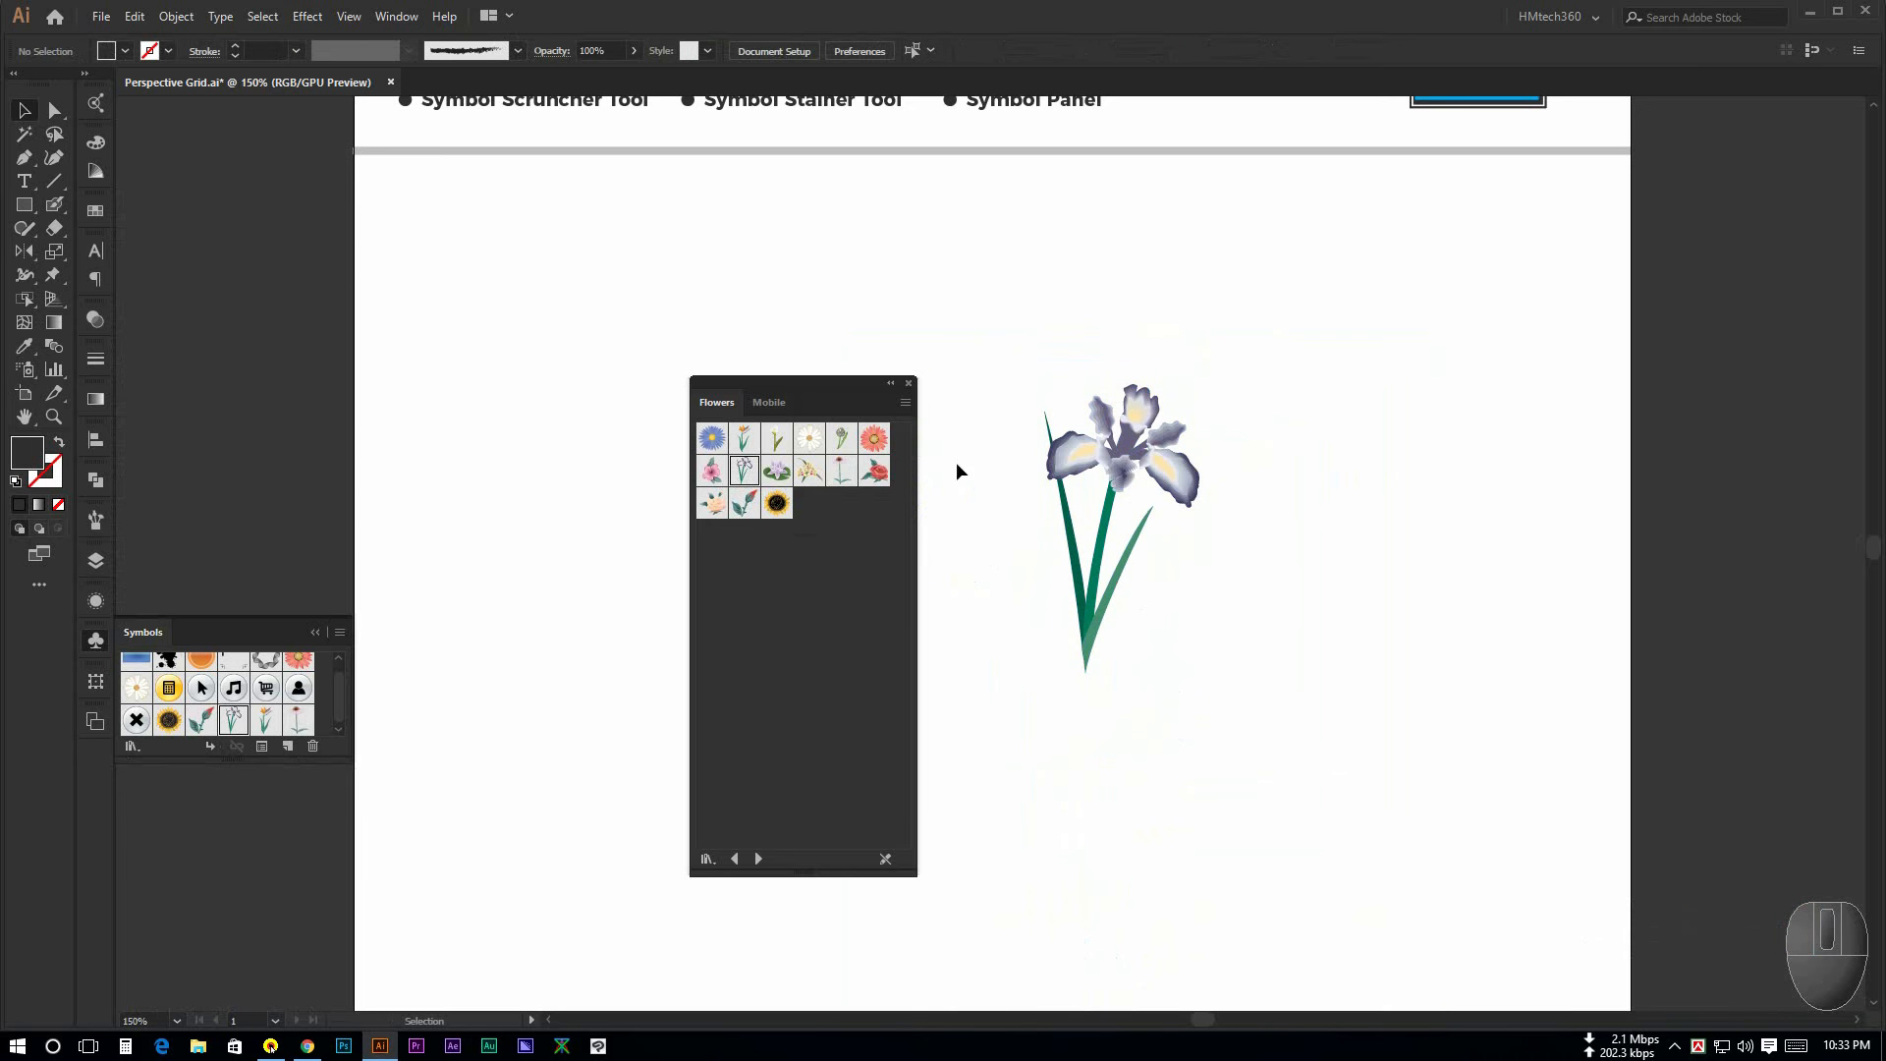
# Step: Copy the iris instance to its right and scale the copy down to about 0.76 in wide and 1.42 in high
pyautogui.moveTo(751, 383); pyautogui.dragTo(417, 253)
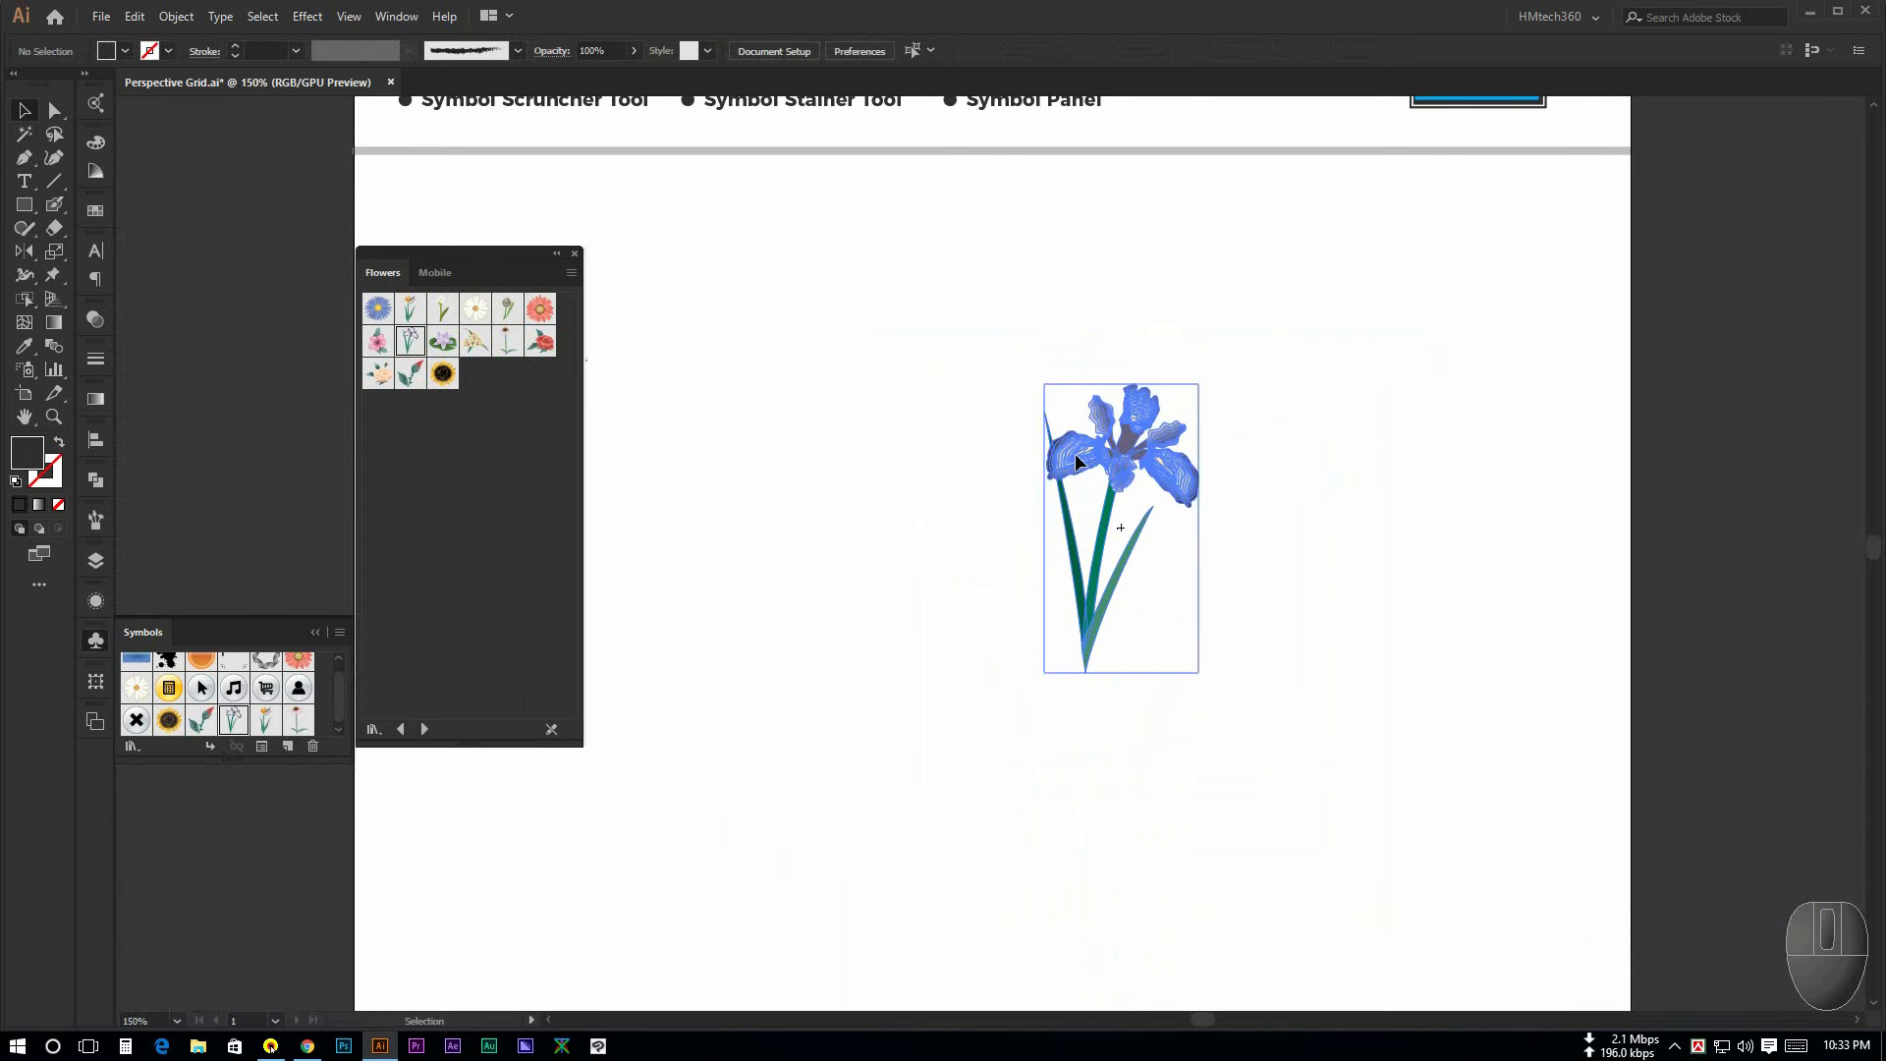
pyautogui.moveTo(1027, 329); pyautogui.dragTo(1302, 681)
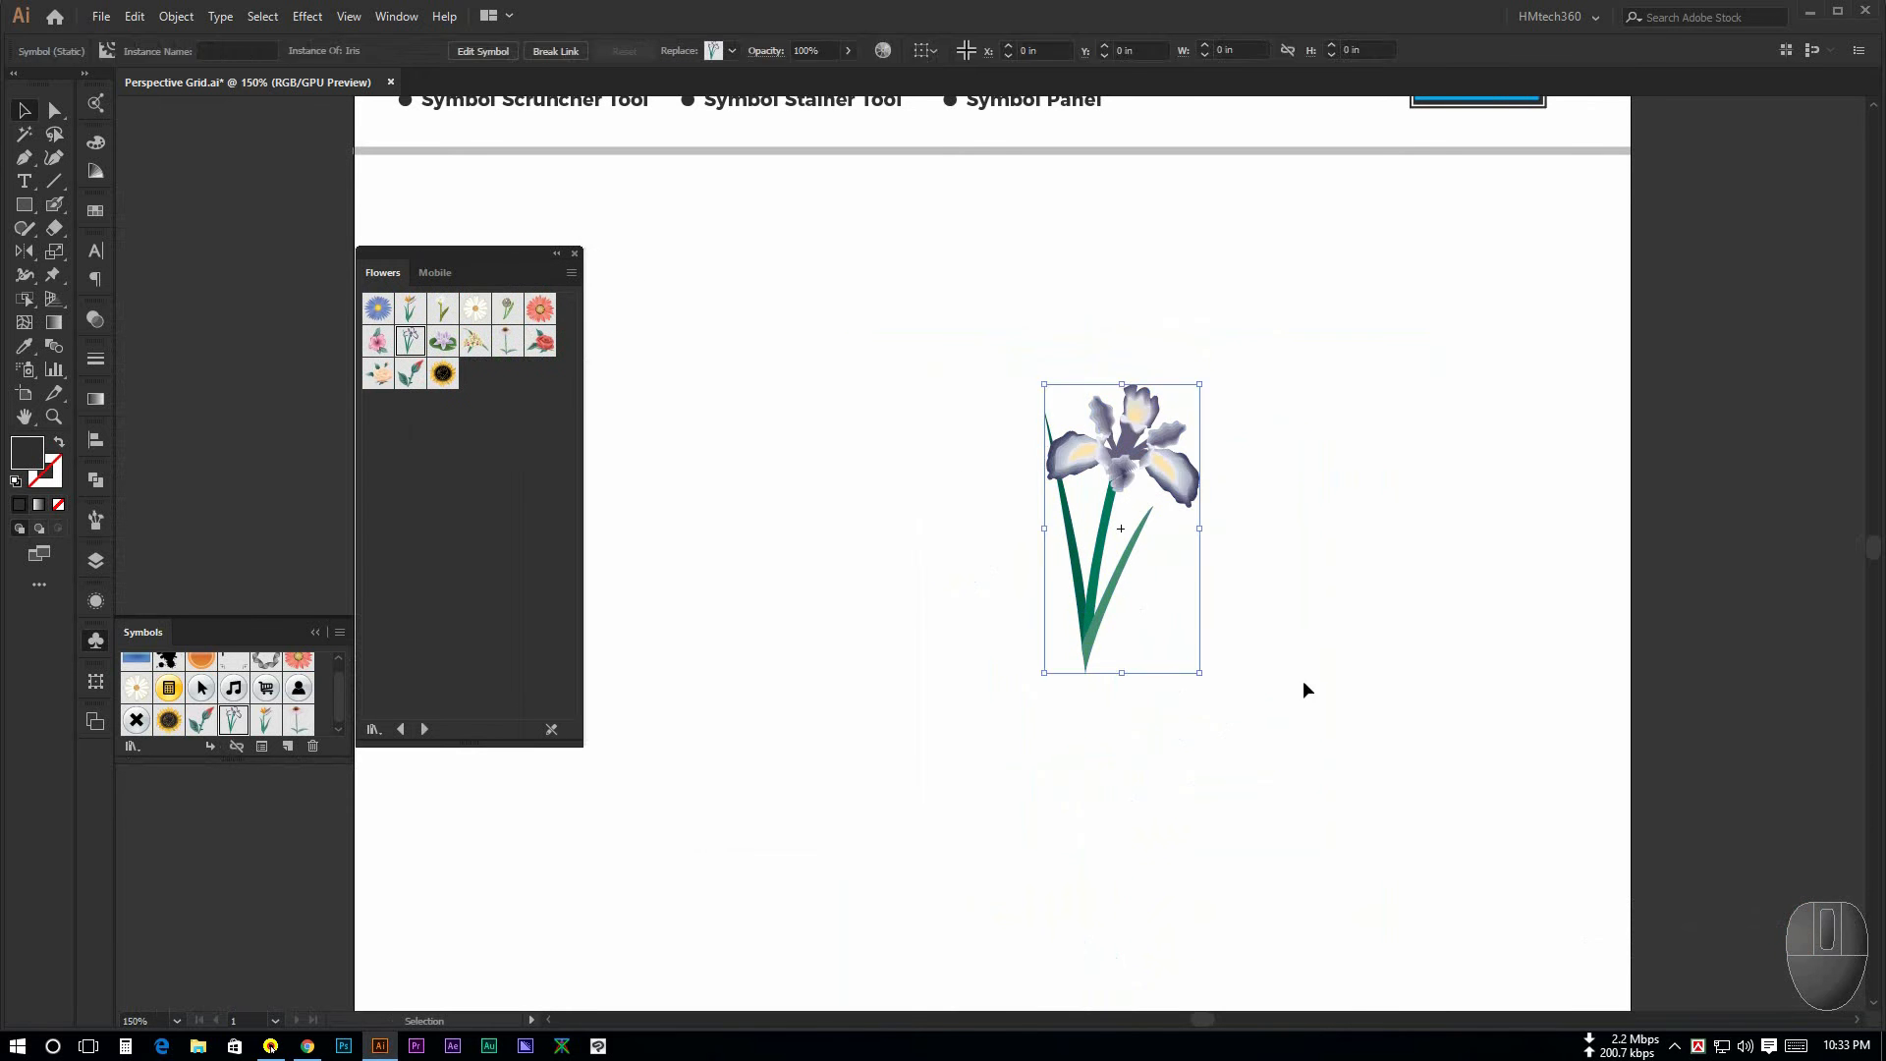
pyautogui.click(1141, 673)
pyautogui.moveTo(1104, 597); pyautogui.dragTo(1297, 592)
pyautogui.moveTo(1393, 668); pyautogui.dragTo(1372, 629)
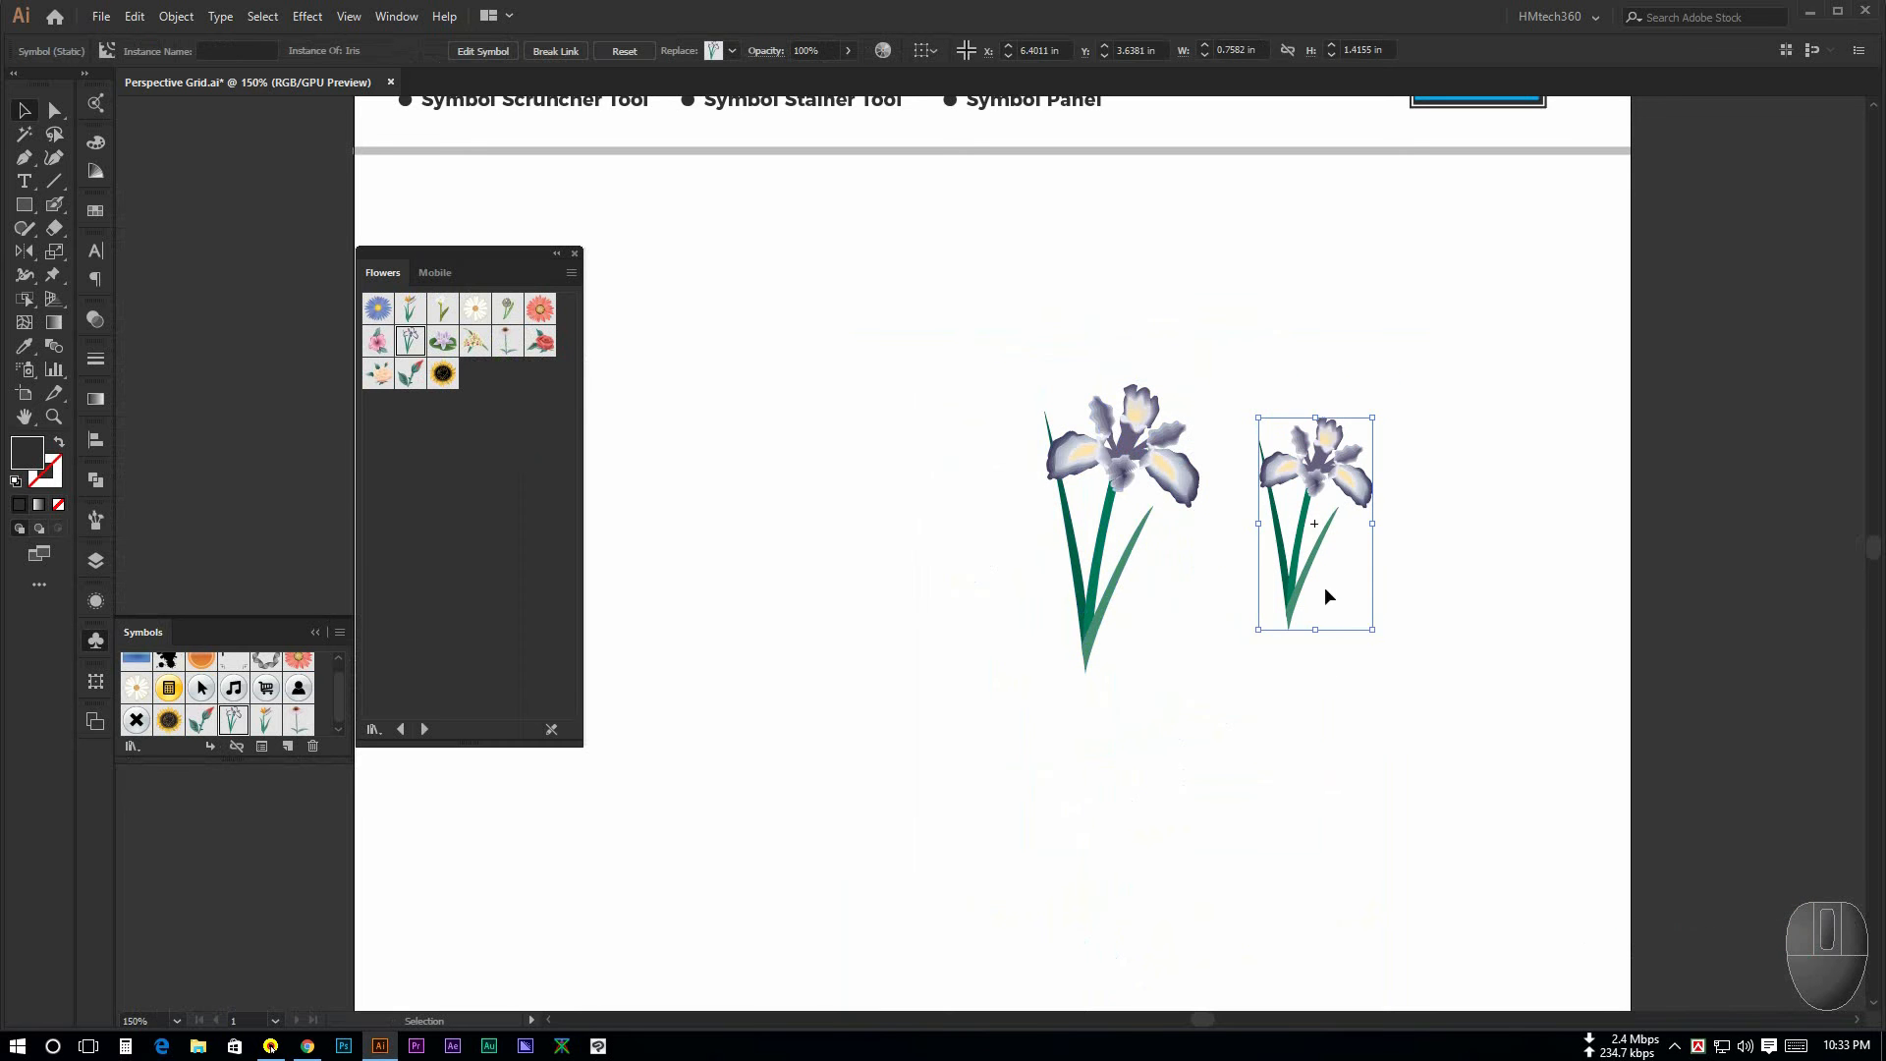
# Step: Add two progressively smaller iris copies to the left of the original, the first about 0.46 in wide and 0.86 in high
pyautogui.moveTo(1294, 578); pyautogui.dragTo(891, 547)
pyautogui.moveTo(966, 596); pyautogui.dragTo(1021, 625)
pyautogui.moveTo(1068, 658); pyautogui.dragTo(1056, 643)
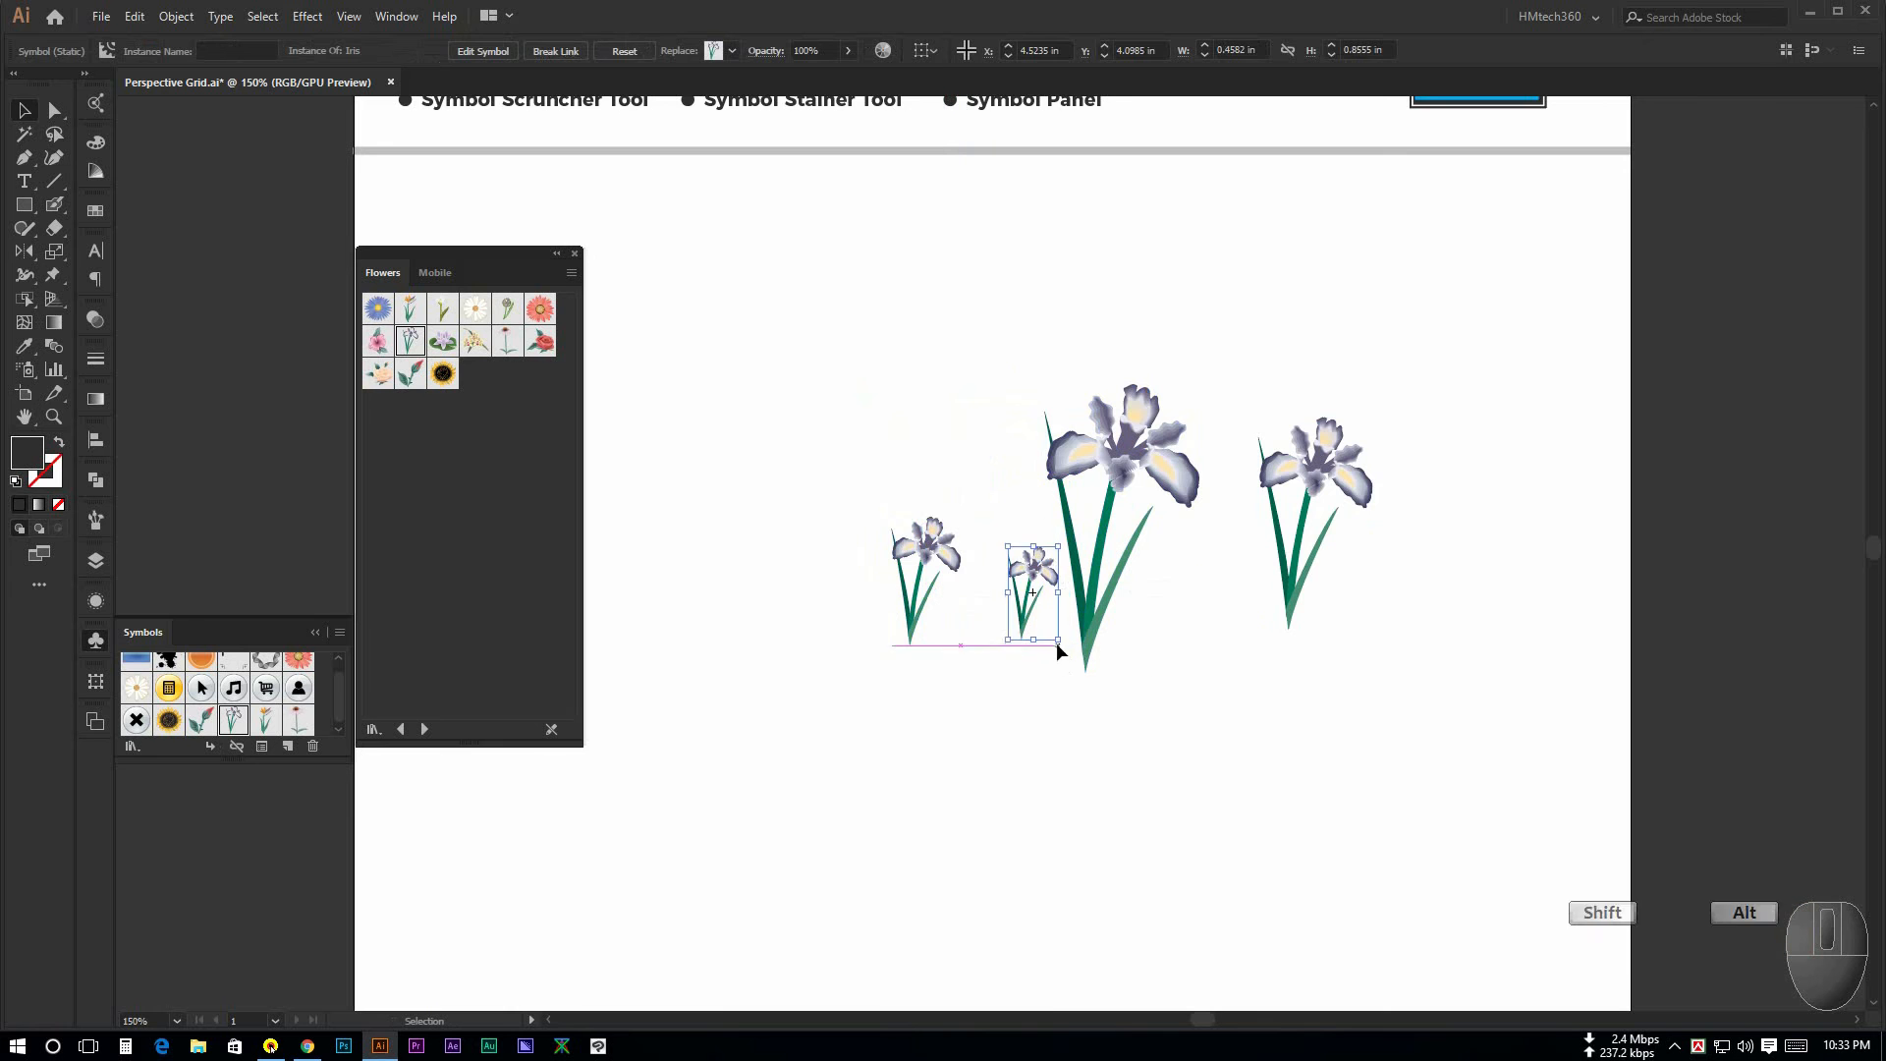
pyautogui.click(1045, 699)
# Step: Select all four iris instances and delete them from the artboard
pyautogui.scroll(-3, 1227, 773)
pyautogui.scroll(1, 1228, 773)
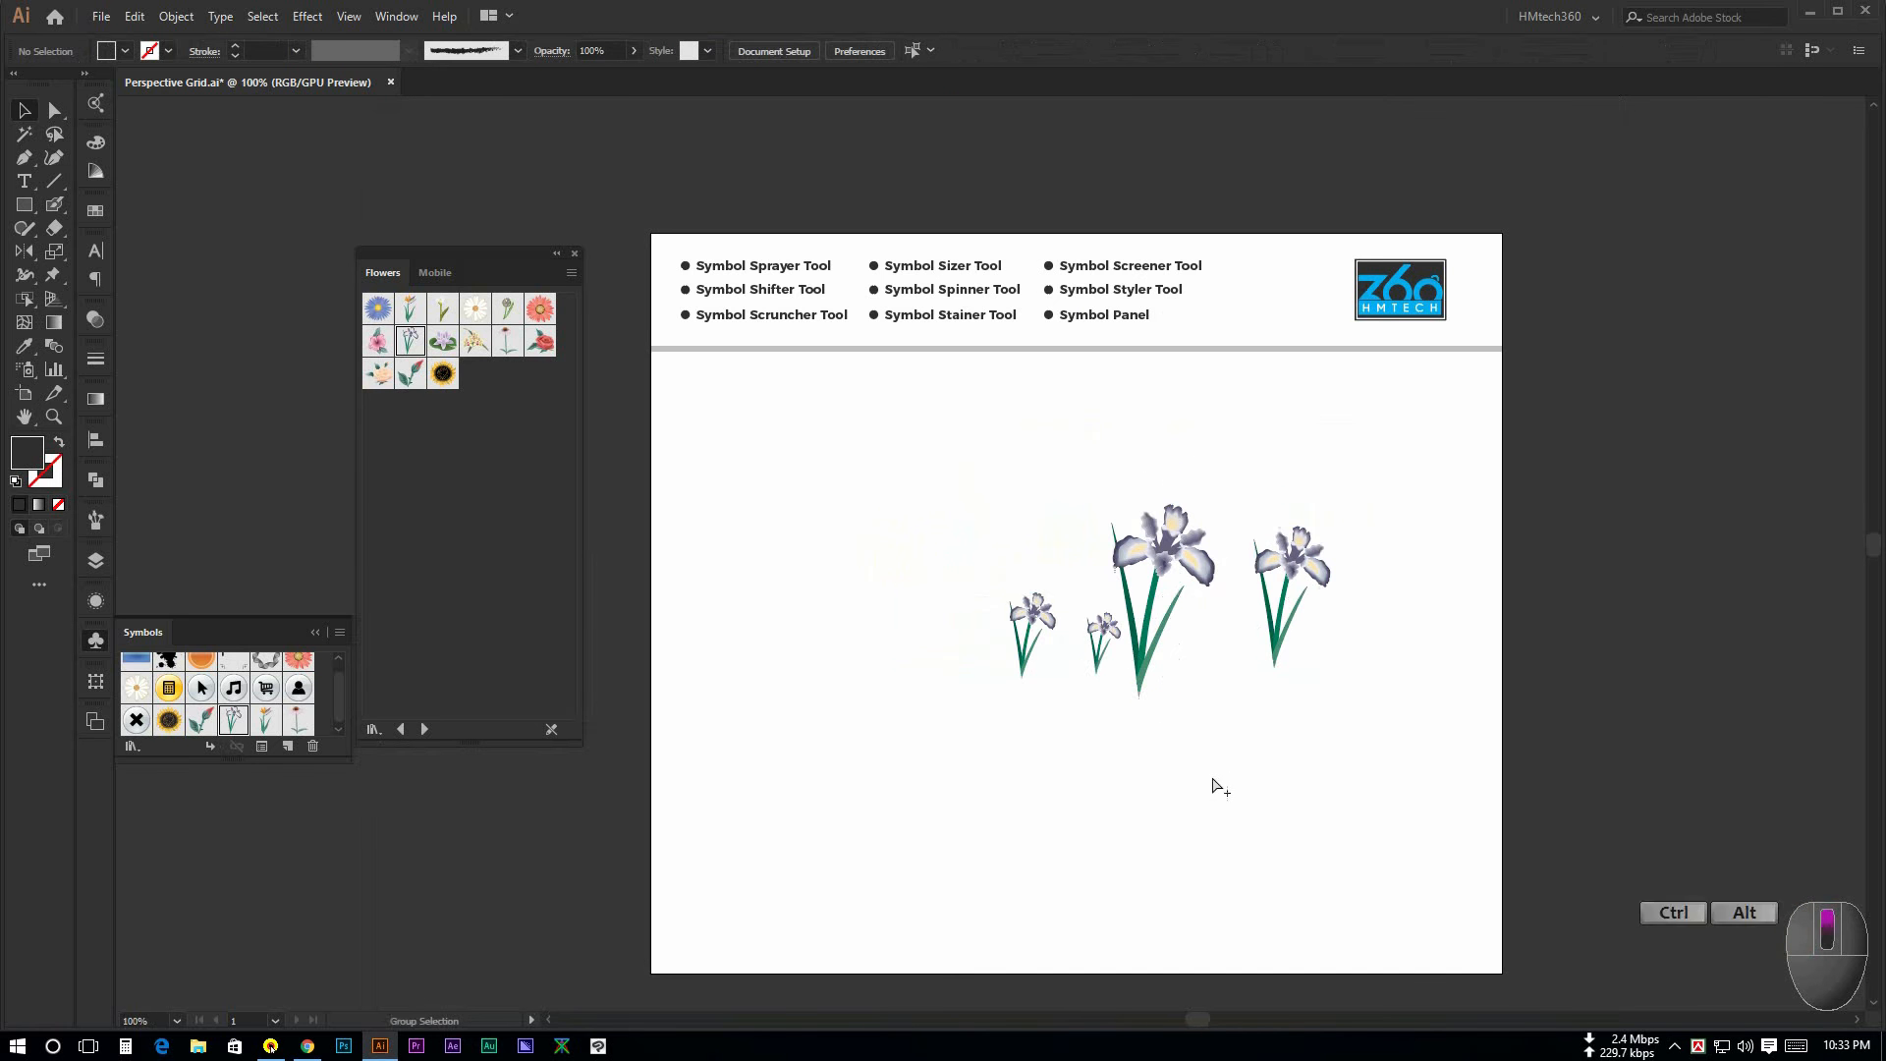
pyautogui.moveTo(947, 409); pyautogui.dragTo(1368, 791)
pyautogui.press('space')
pyautogui.moveTo(1043, 560); pyautogui.dragTo(1033, 530)
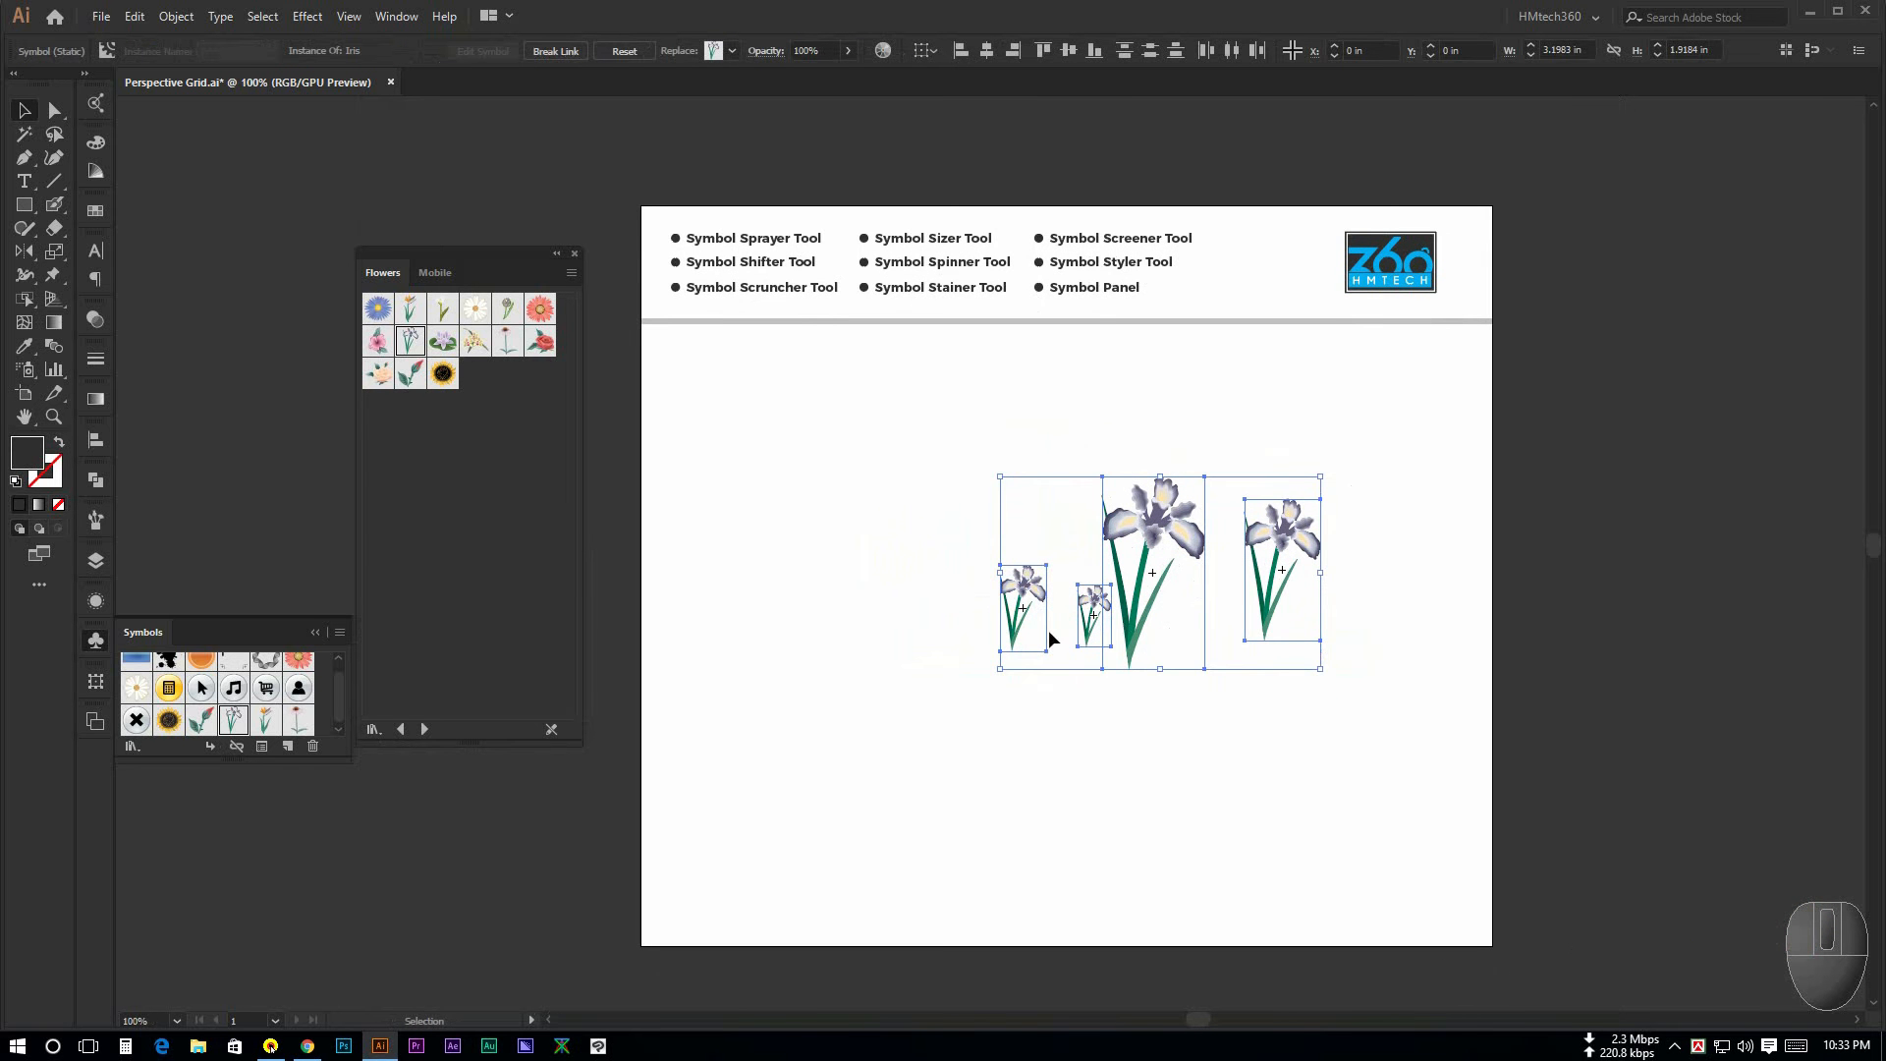
pyautogui.click(1051, 663)
pyautogui.moveTo(905, 419); pyautogui.dragTo(1397, 728)
pyautogui.press('Delete')
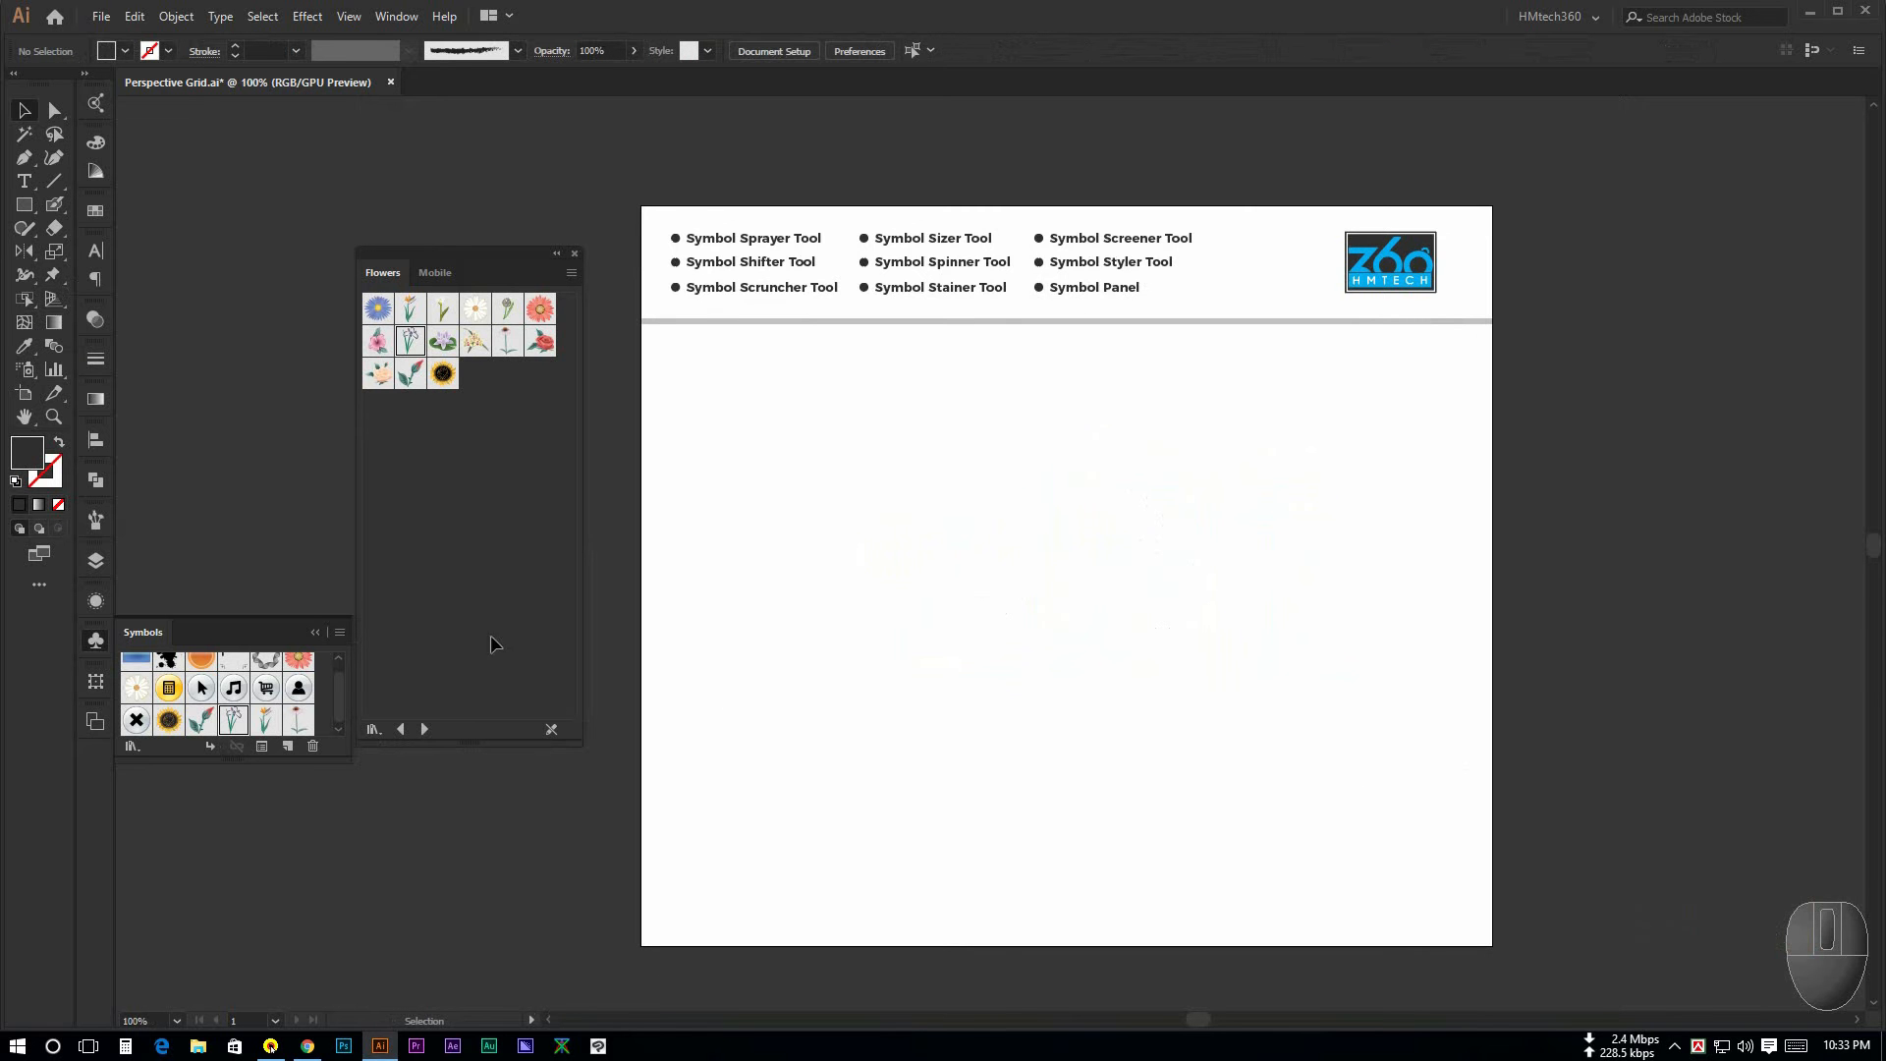
pyautogui.scroll(2, 845, 703)
pyautogui.scroll(-2, 899, 684)
pyautogui.press('space')
pyautogui.moveTo(990, 650); pyautogui.dragTo(1007, 643)
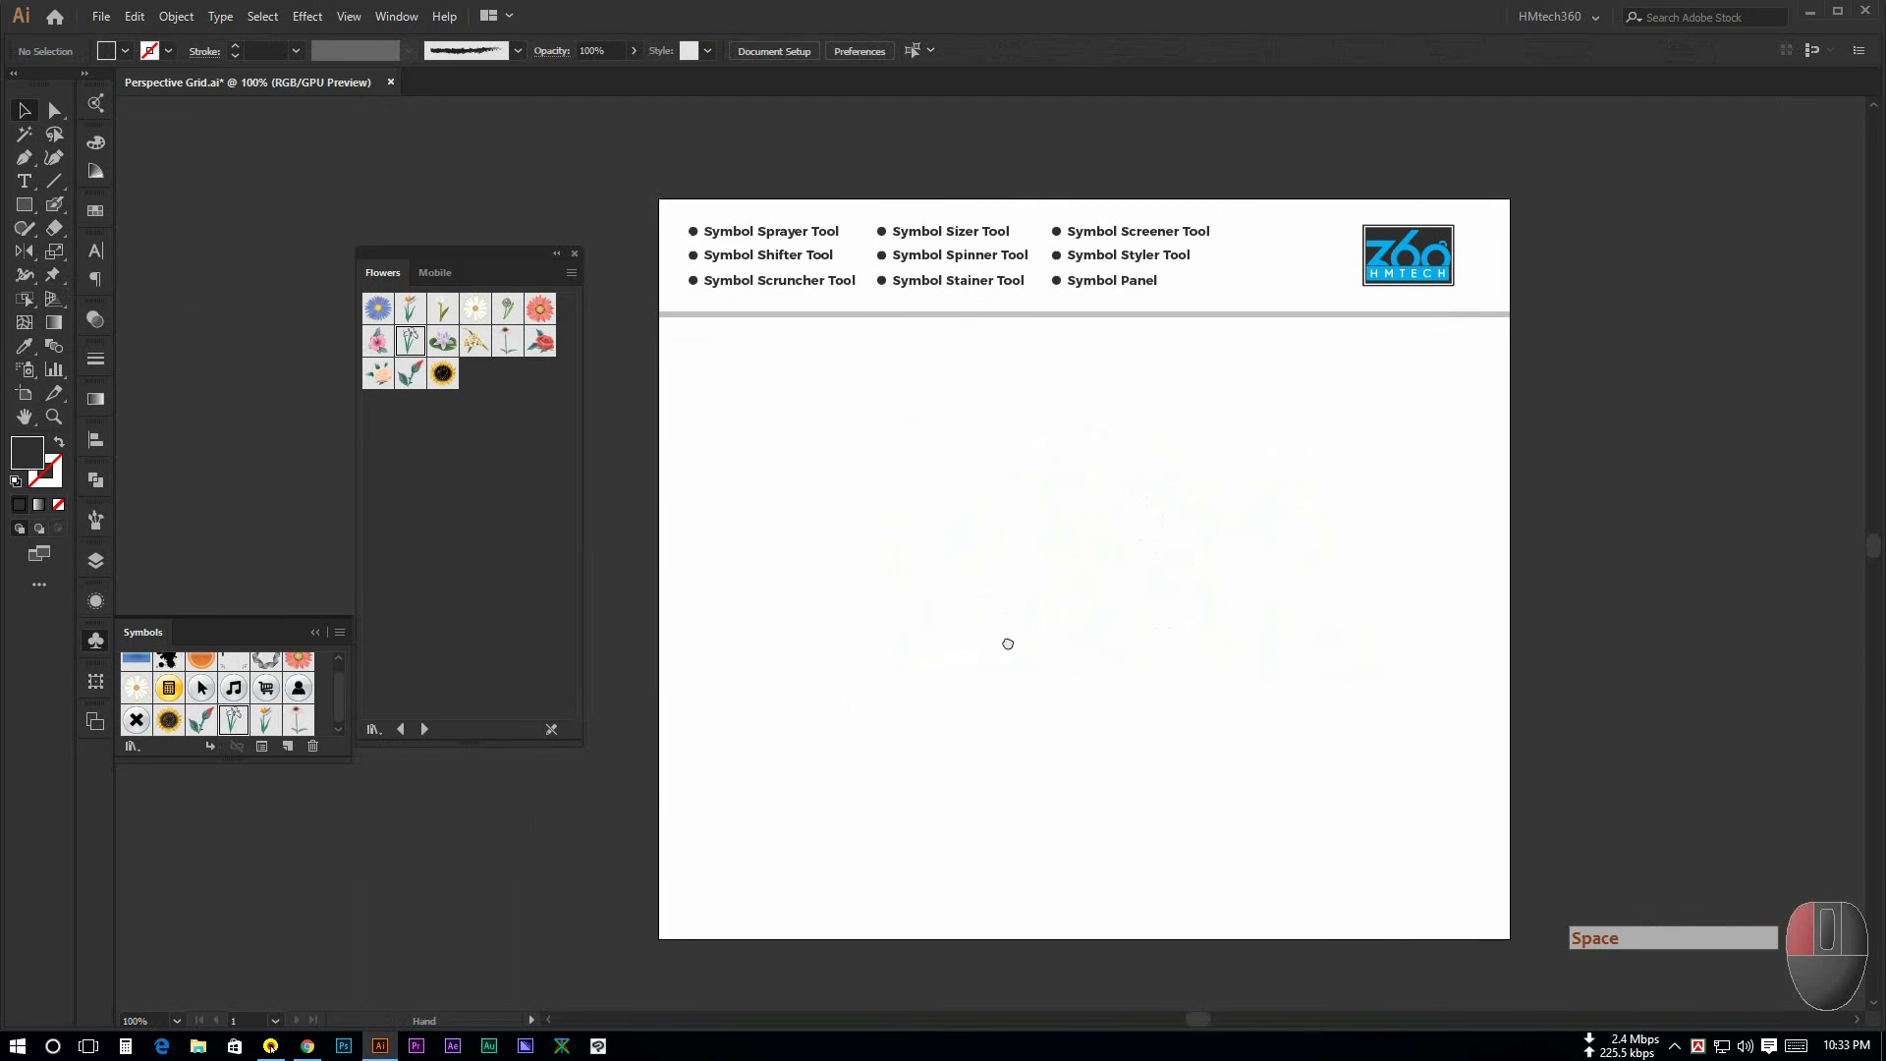
pyautogui.press('space')
pyautogui.click(1034, 603)
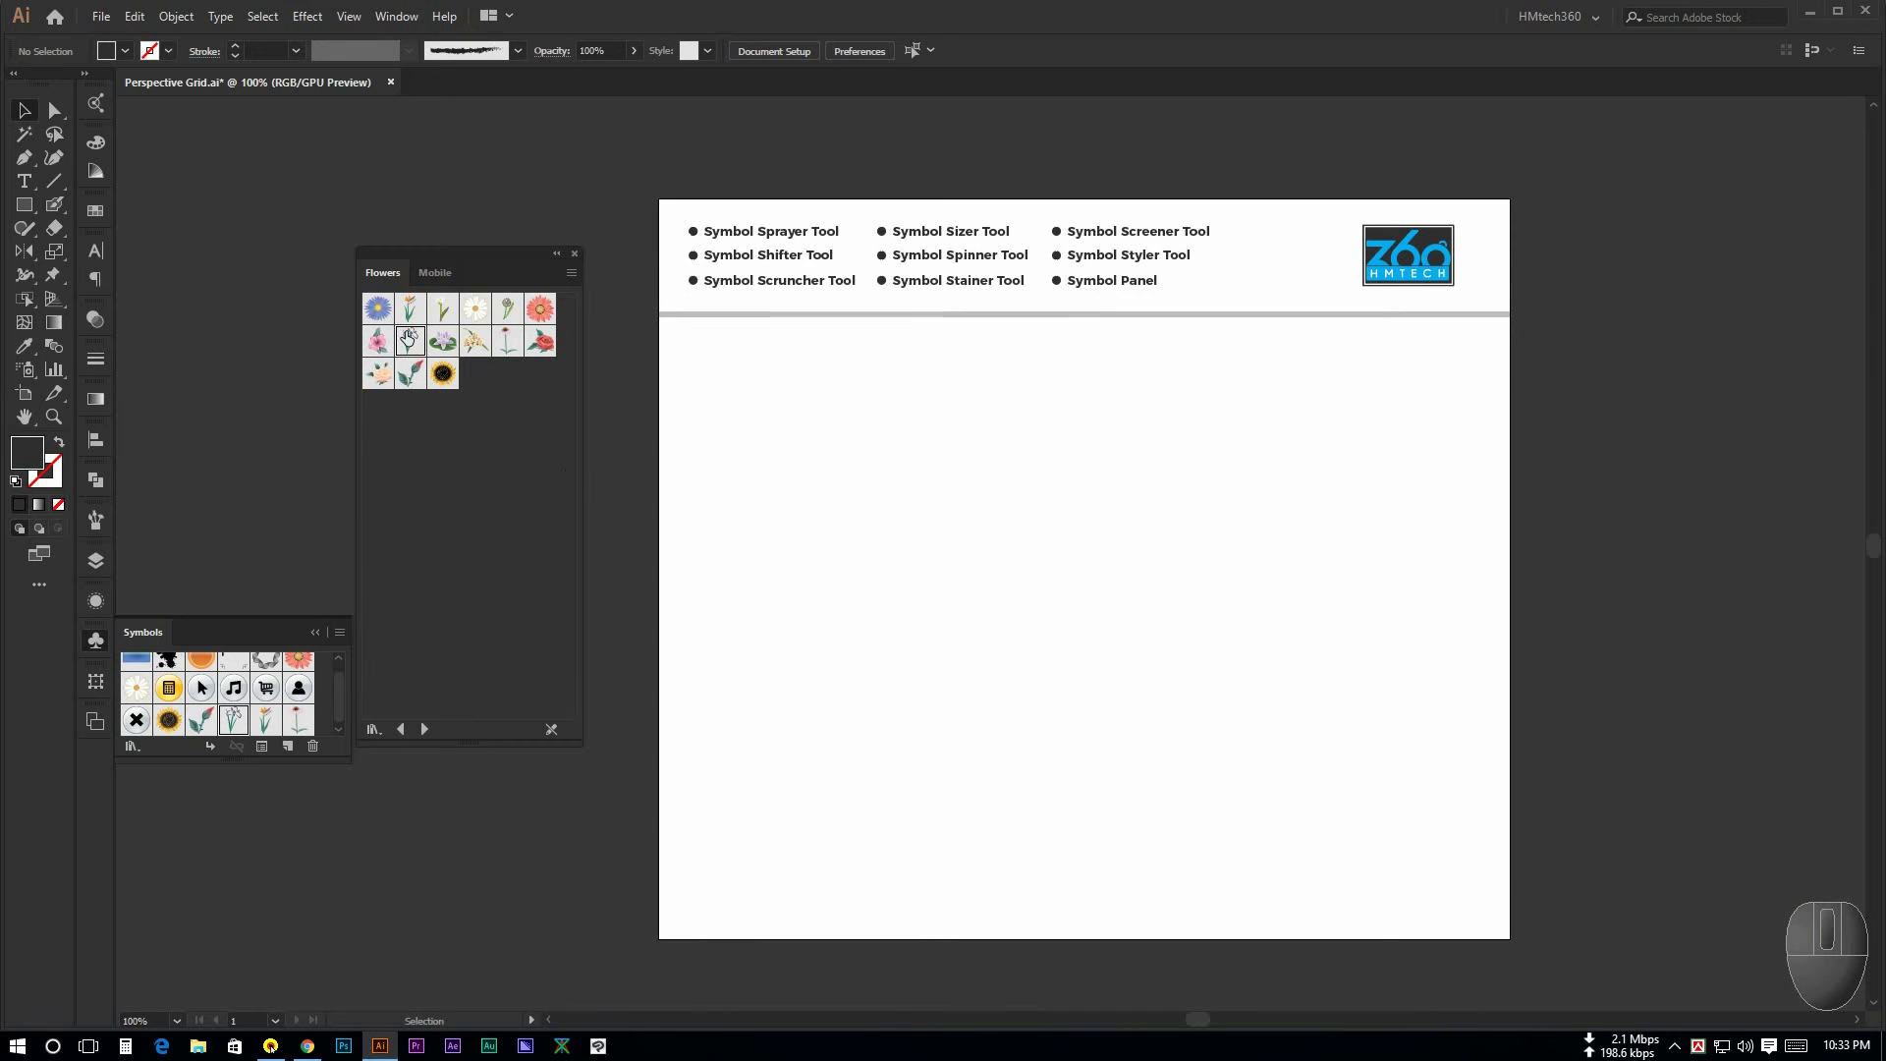
# Step: Activate the Symbol Sprayer tool and review its Symbolism Tools Options without changing them
pyautogui.click(30, 379)
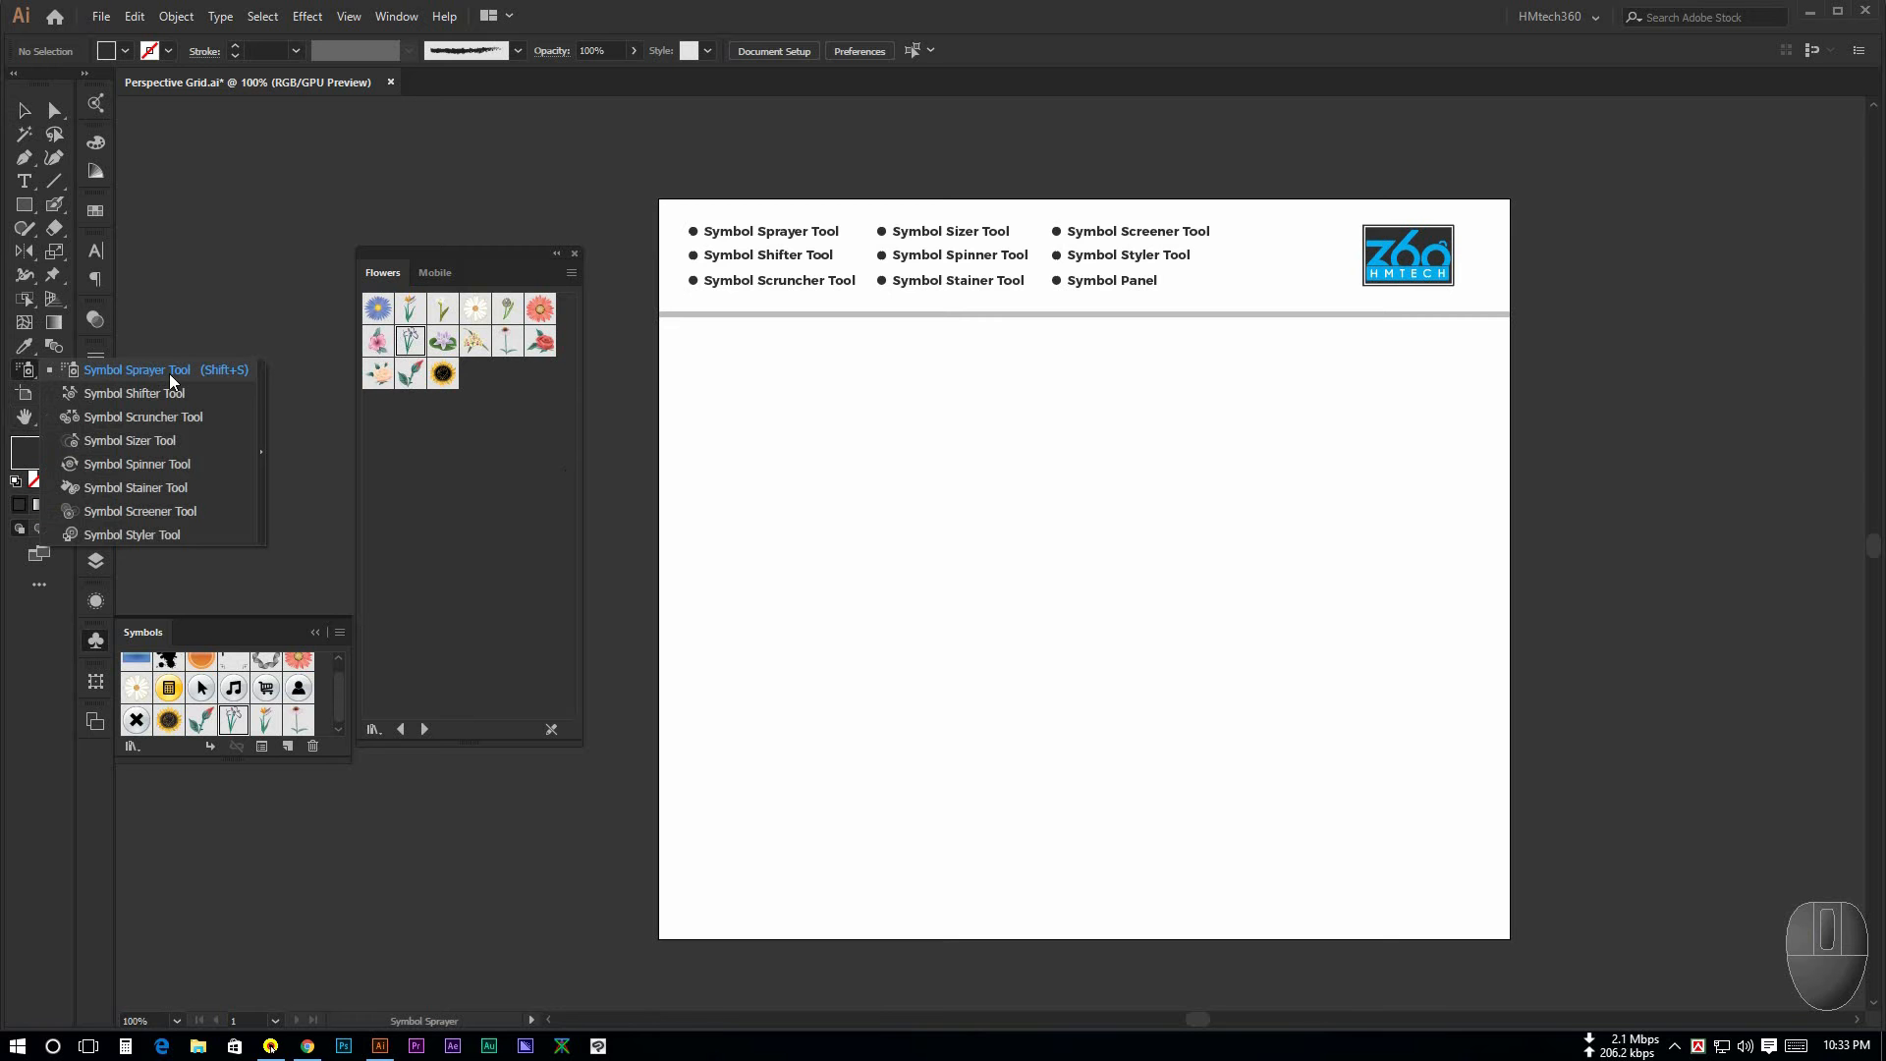
pyautogui.click(168, 374)
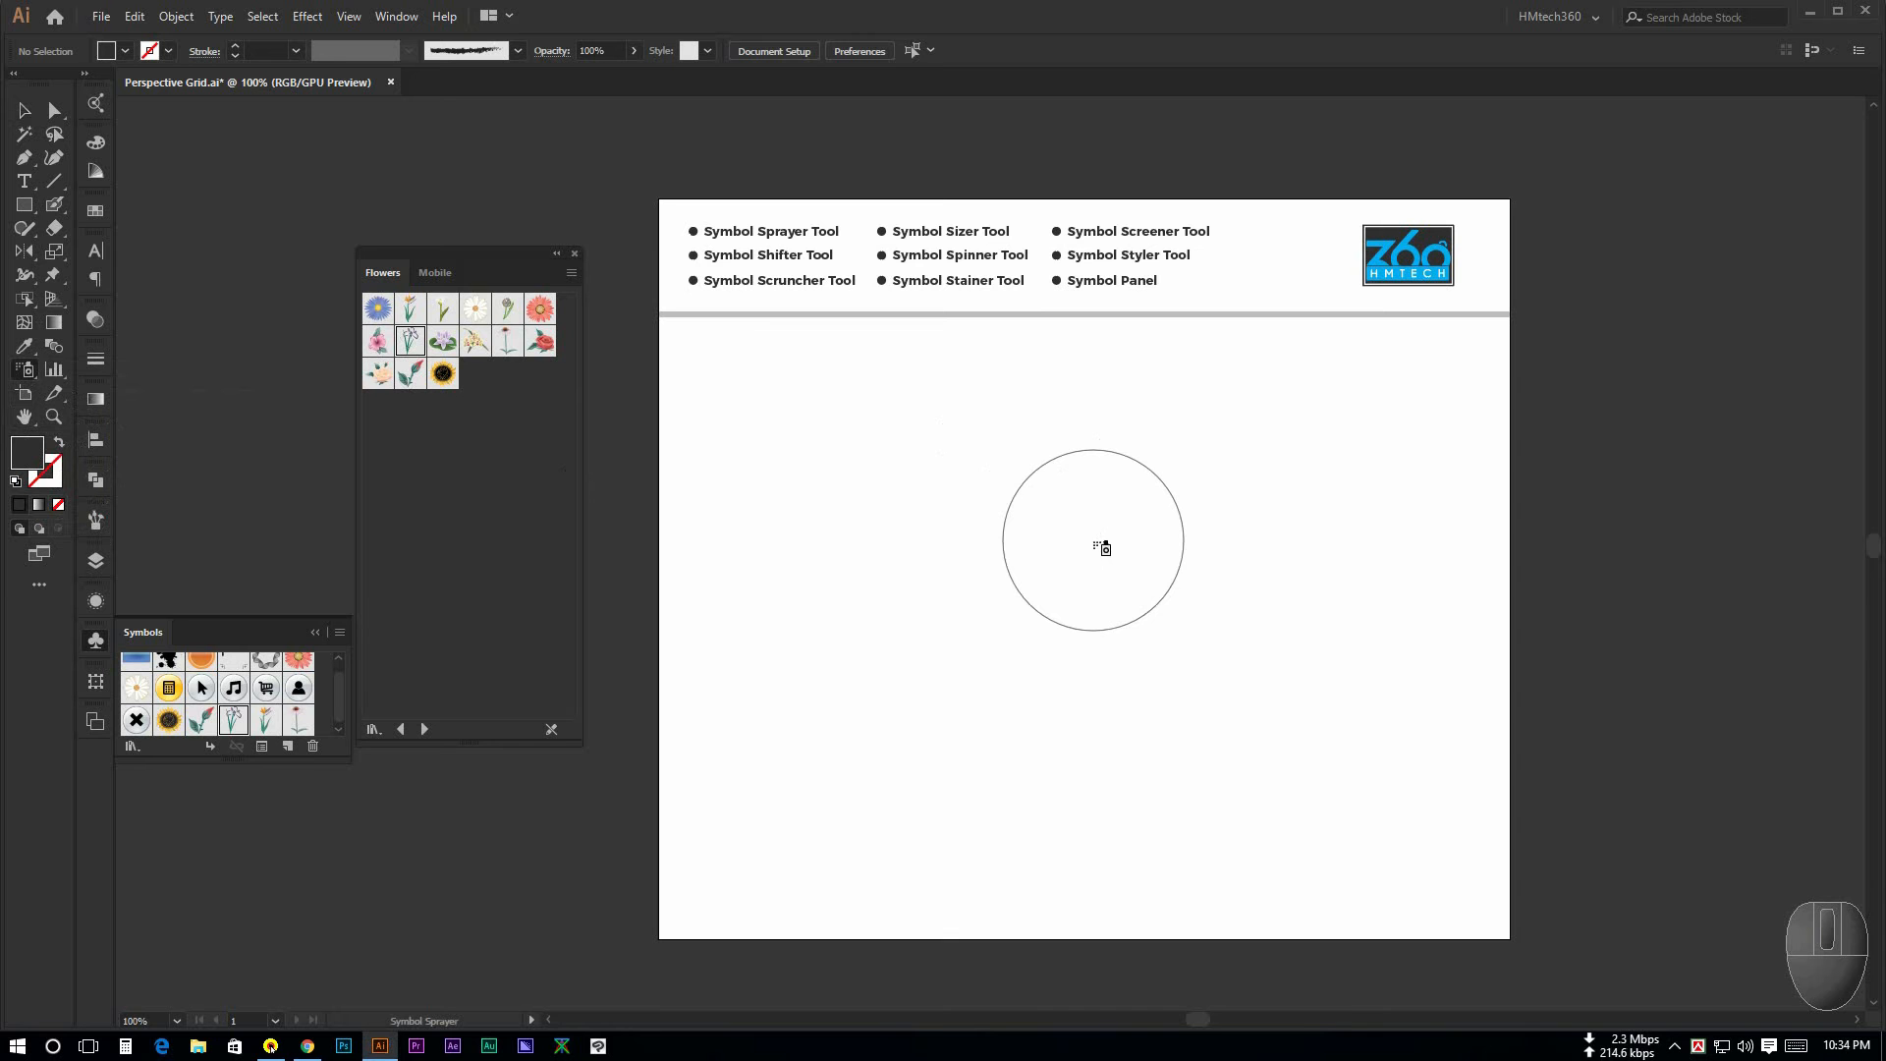
pyautogui.doubleClick(22, 371)
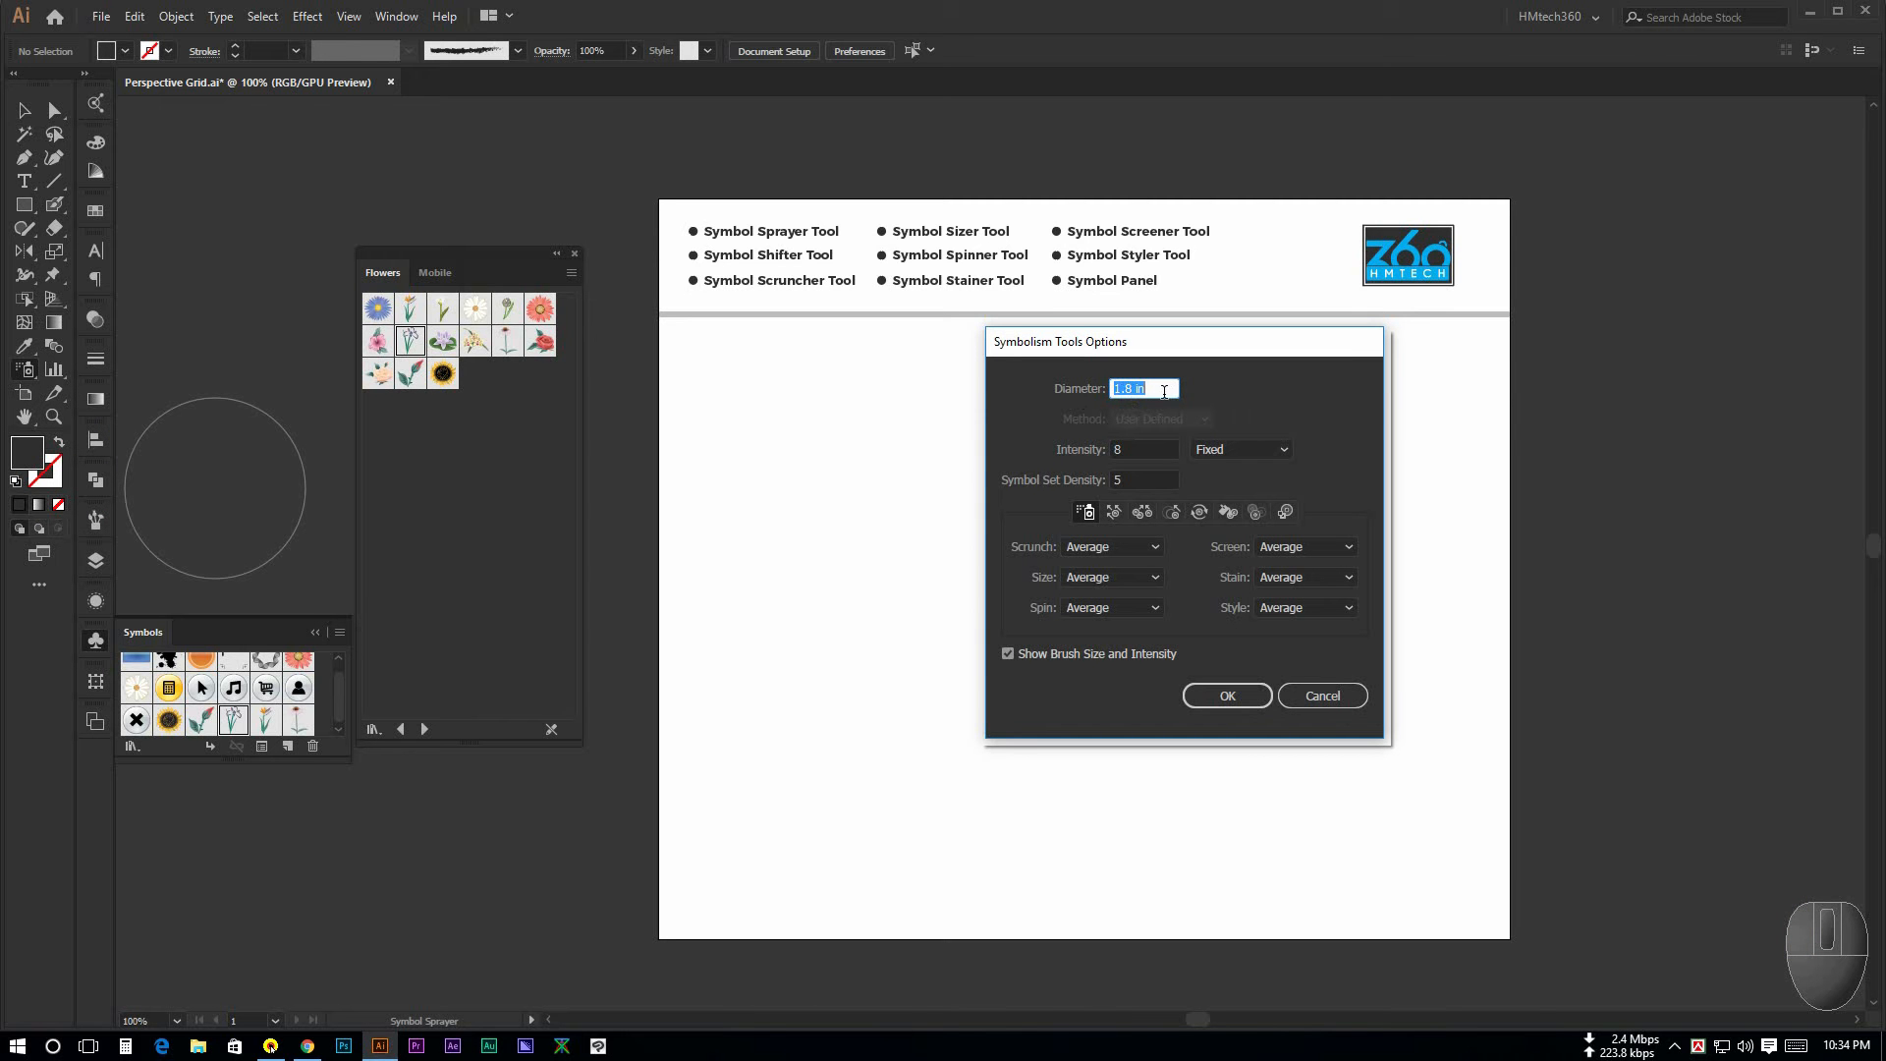
pyautogui.click(1335, 691)
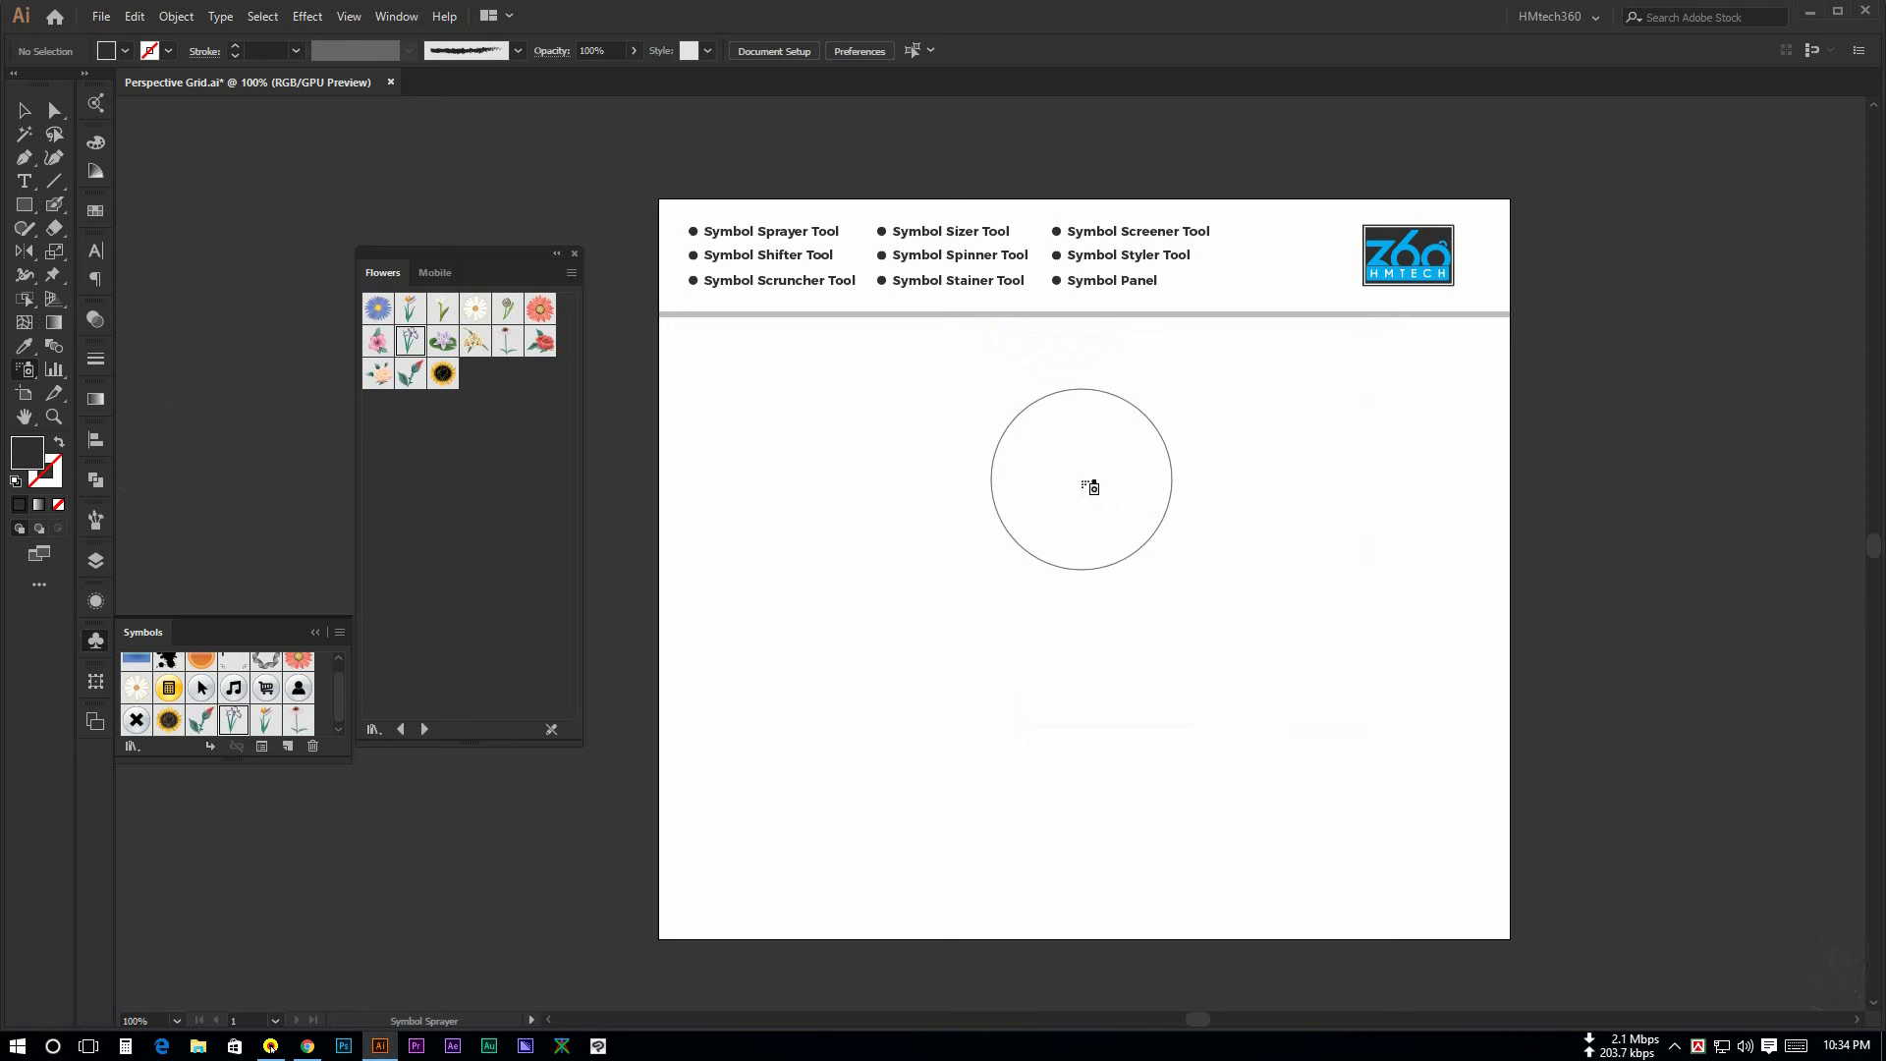
# Step: Try larger and smaller Symbol Sprayer brush sizes and leave the brush diameter at about 1.19 in
pyautogui.press(']')
pyautogui.press(']')
pyautogui.press(']')
pyautogui.press('[')
pyautogui.press('[')
pyautogui.press('[')
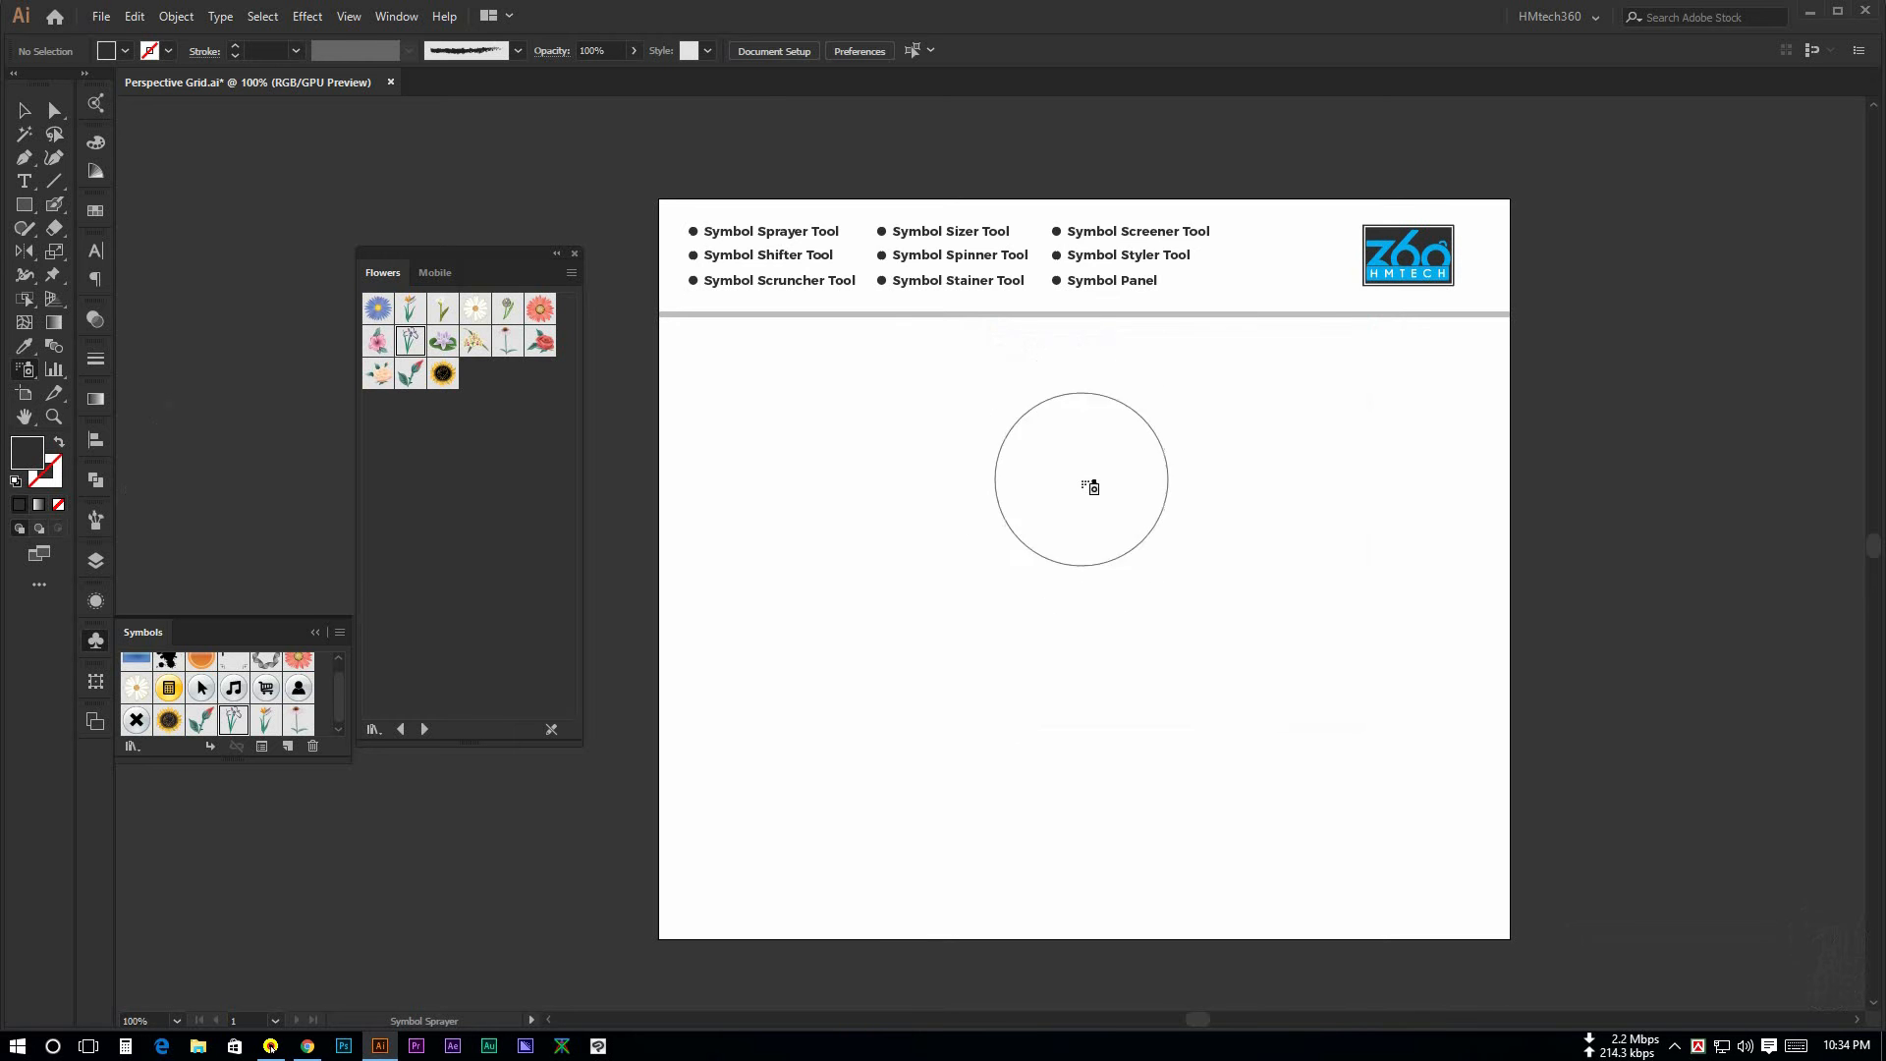
pyautogui.press(']')
pyautogui.press(']')
pyautogui.press('[')
pyautogui.press('[')
pyautogui.press('[')
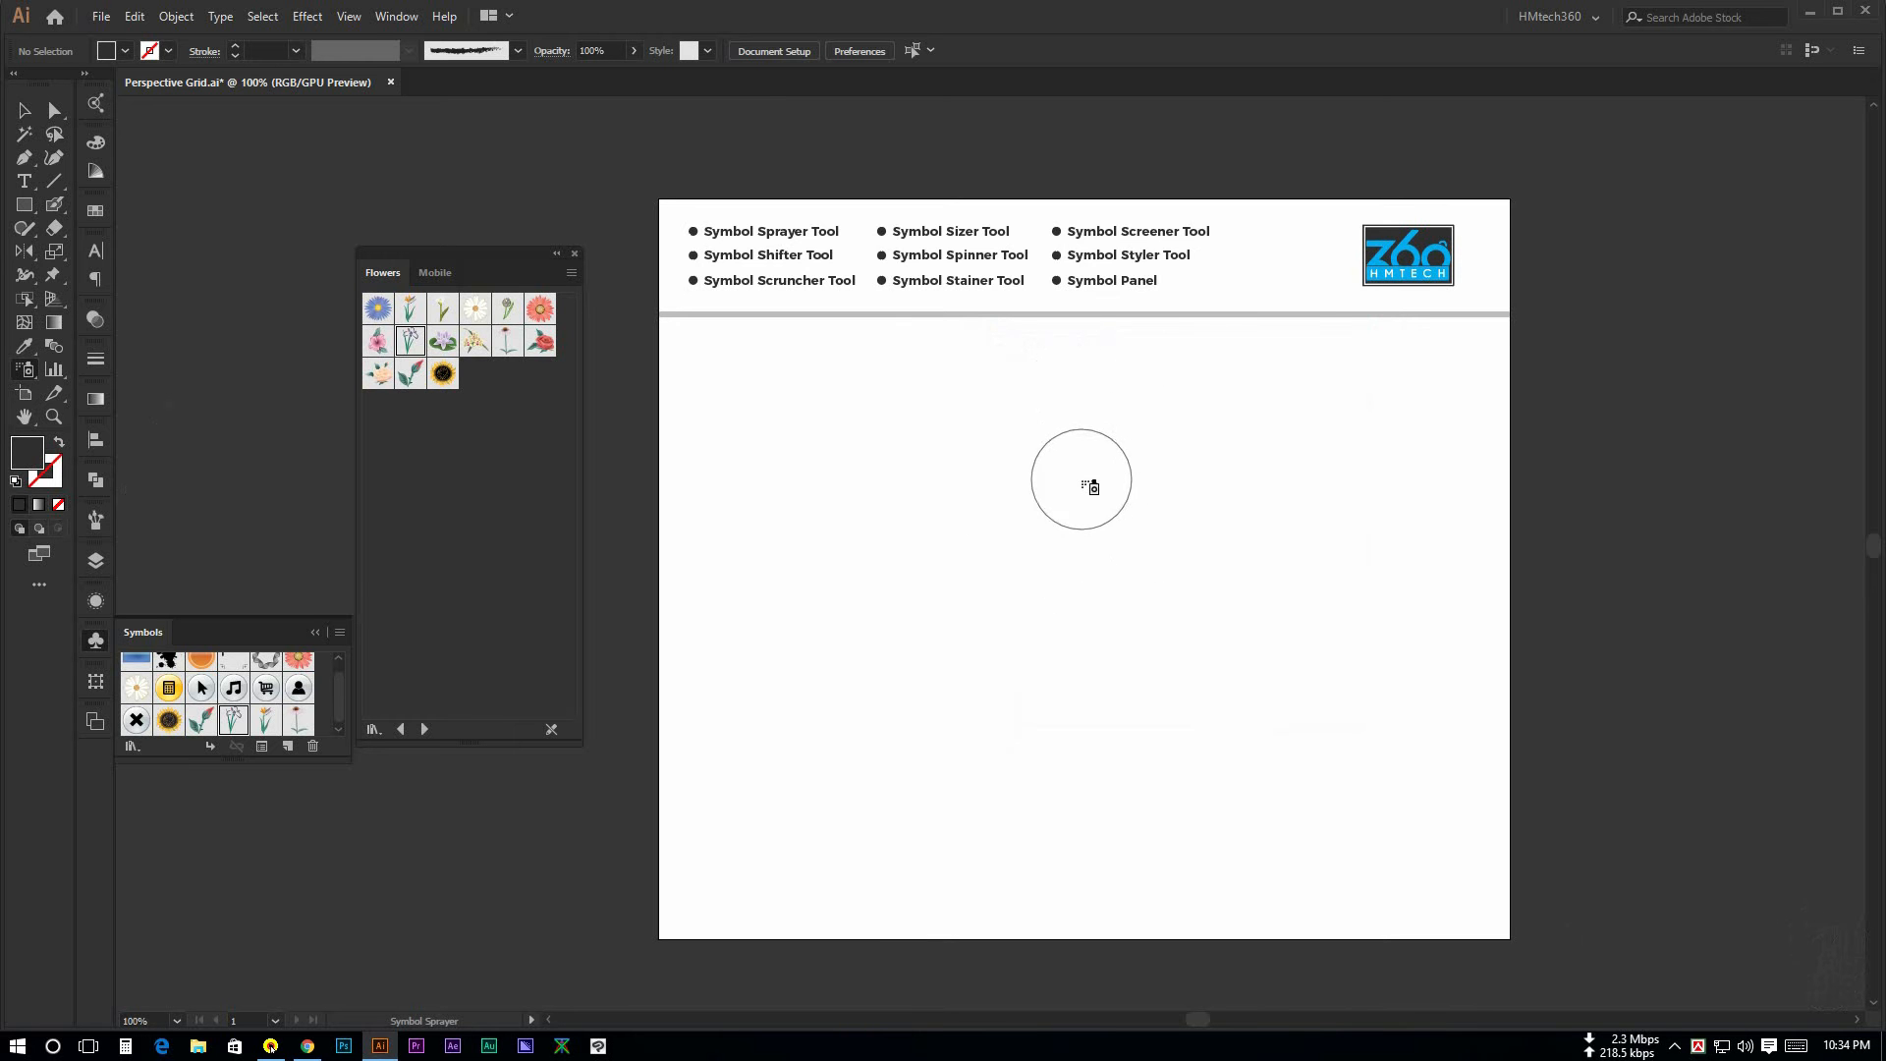
pyautogui.press(']')
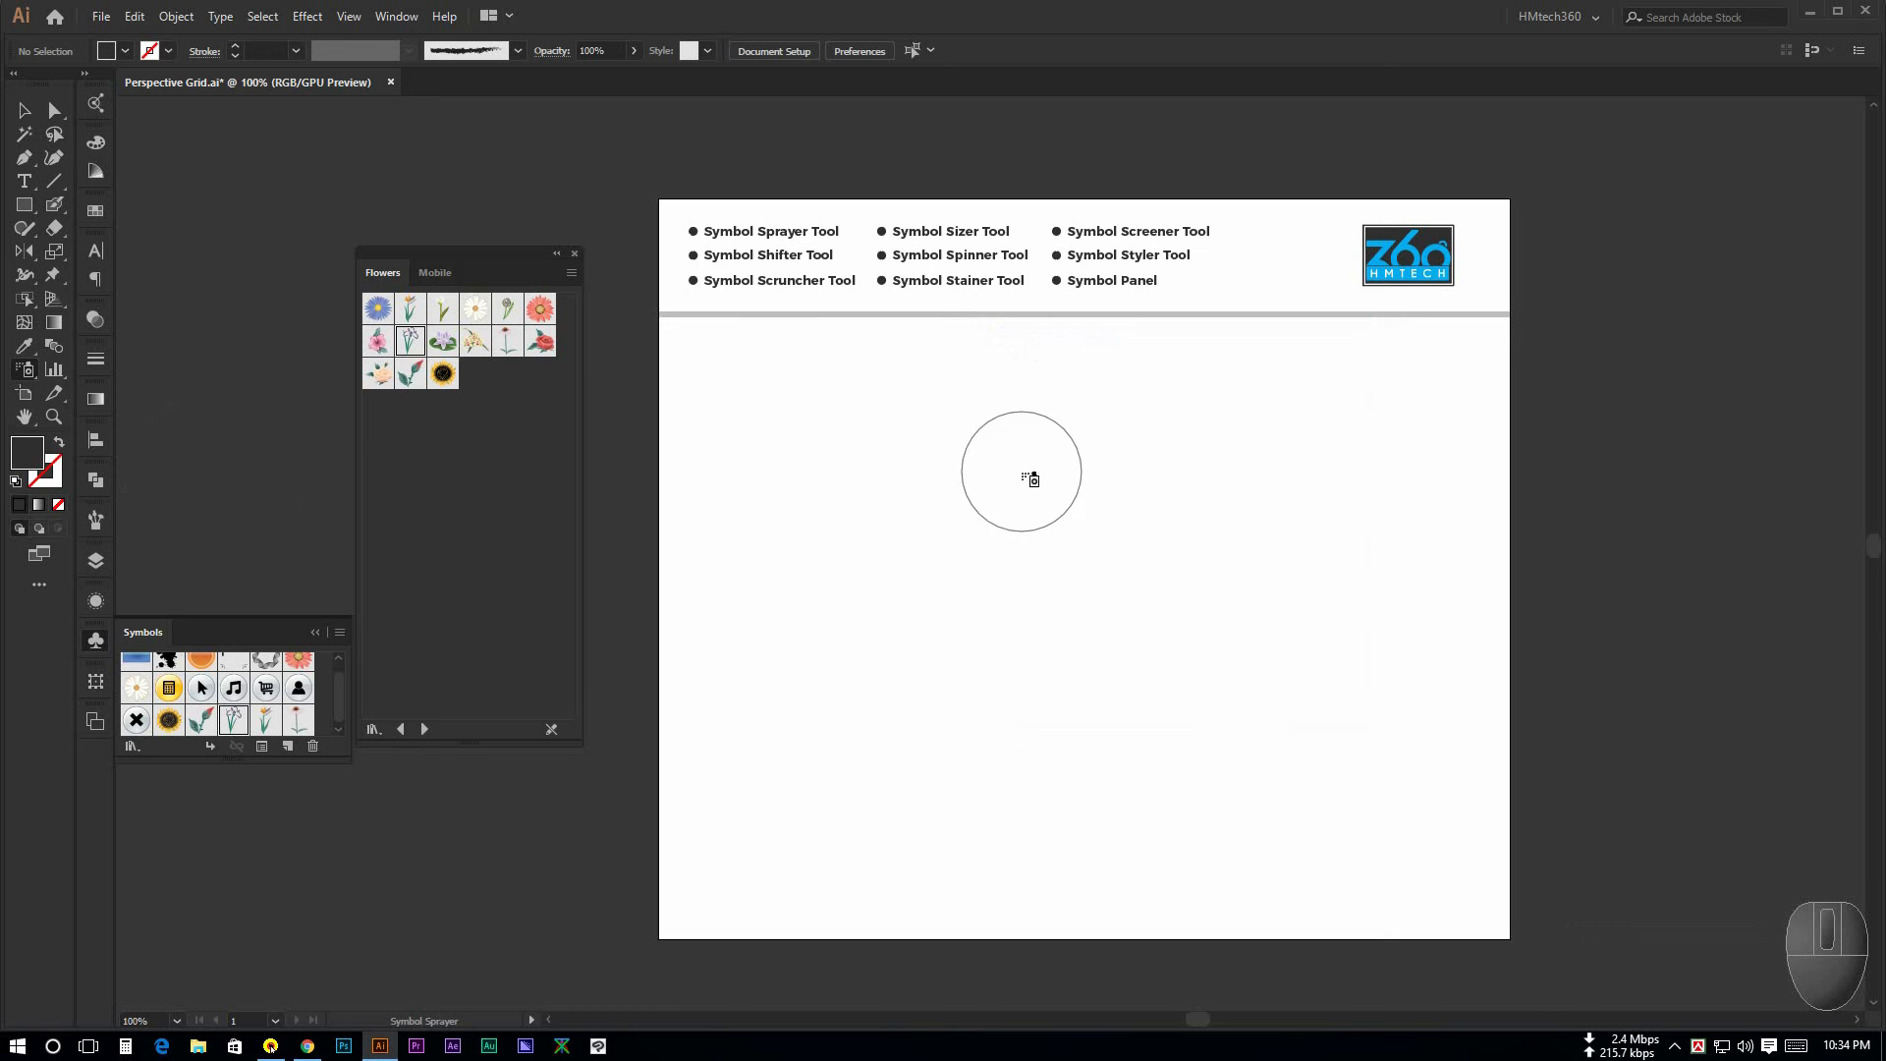
# Step: Spray an iris symbol set about 6.65 in wide and 3.74 in high, and move it down to the middle of the artboard
pyautogui.moveTo(941, 488)
pyautogui.mouseDown()
pyautogui.moveTo(1104, 469)
pyautogui.moveTo(1196, 508)
pyautogui.moveTo(1336, 481)
pyautogui.mouseUp()
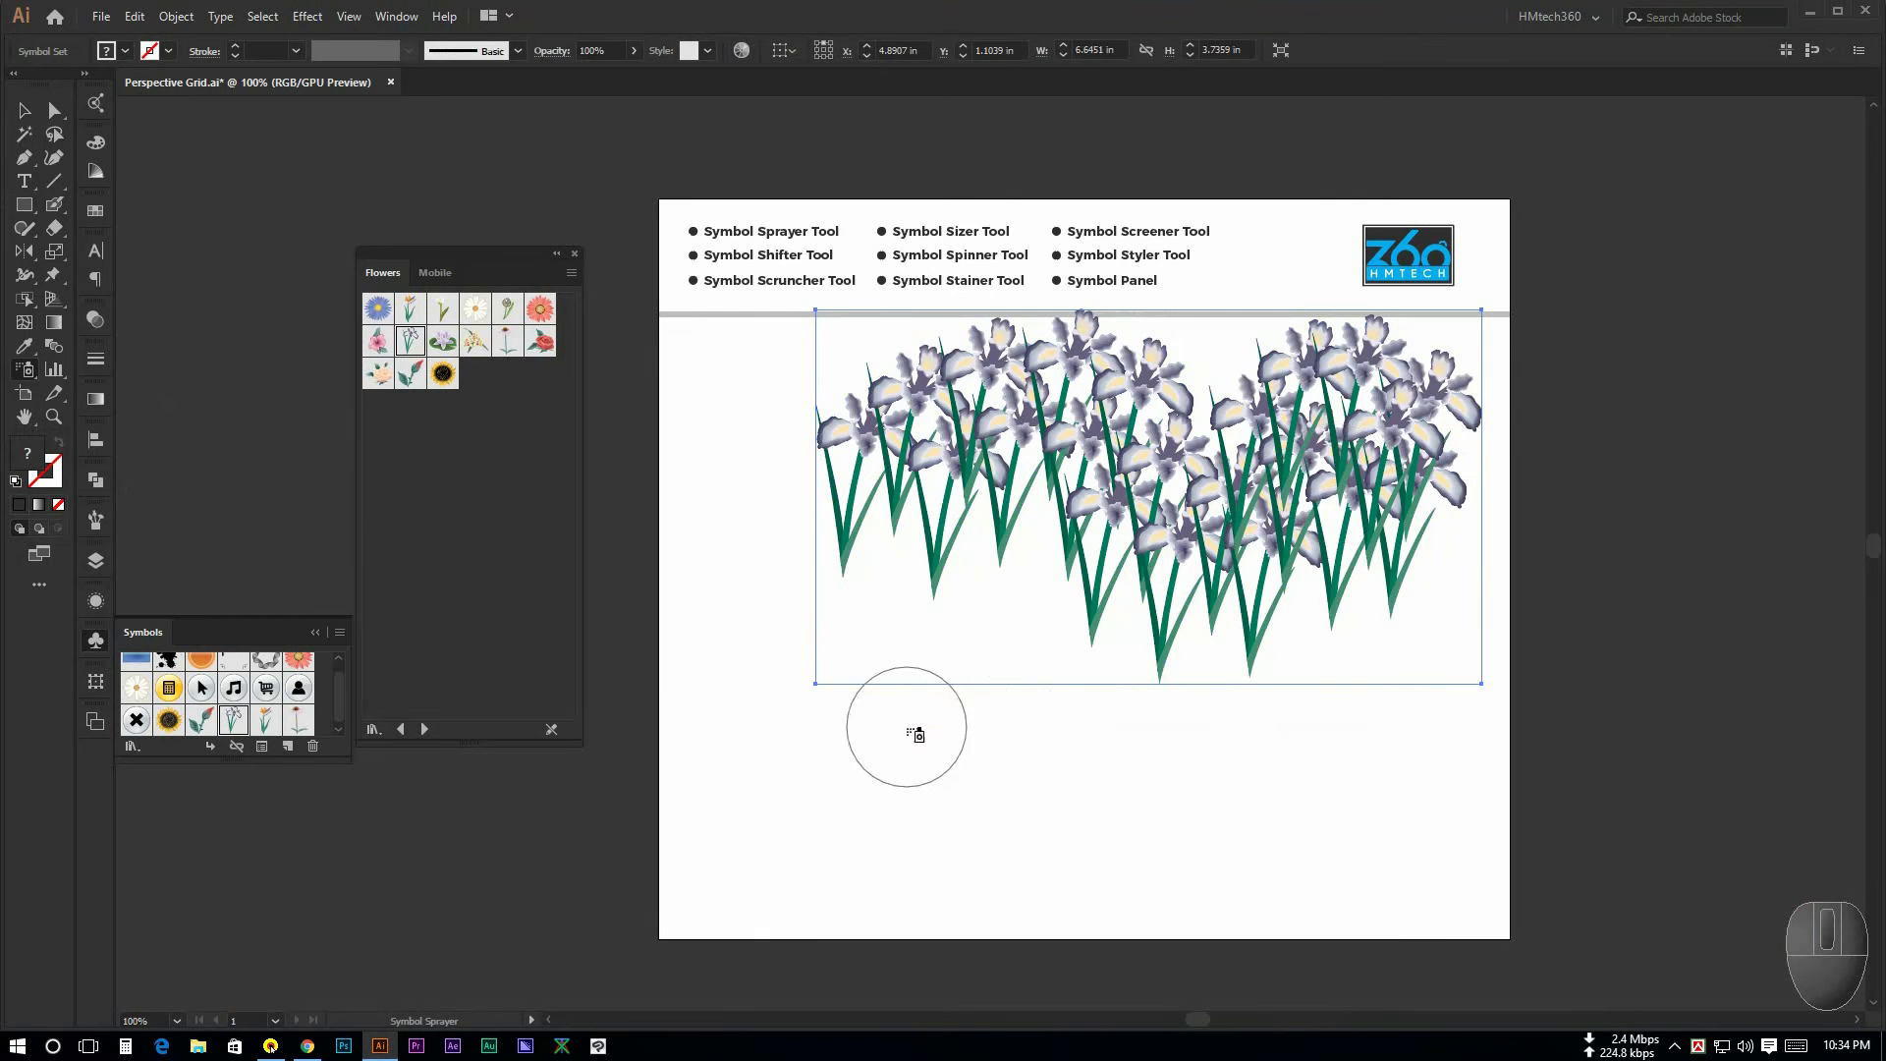
pyautogui.moveTo(1158, 444); pyautogui.dragTo(1118, 574)
pyautogui.click(1069, 870)
pyautogui.click(1101, 640)
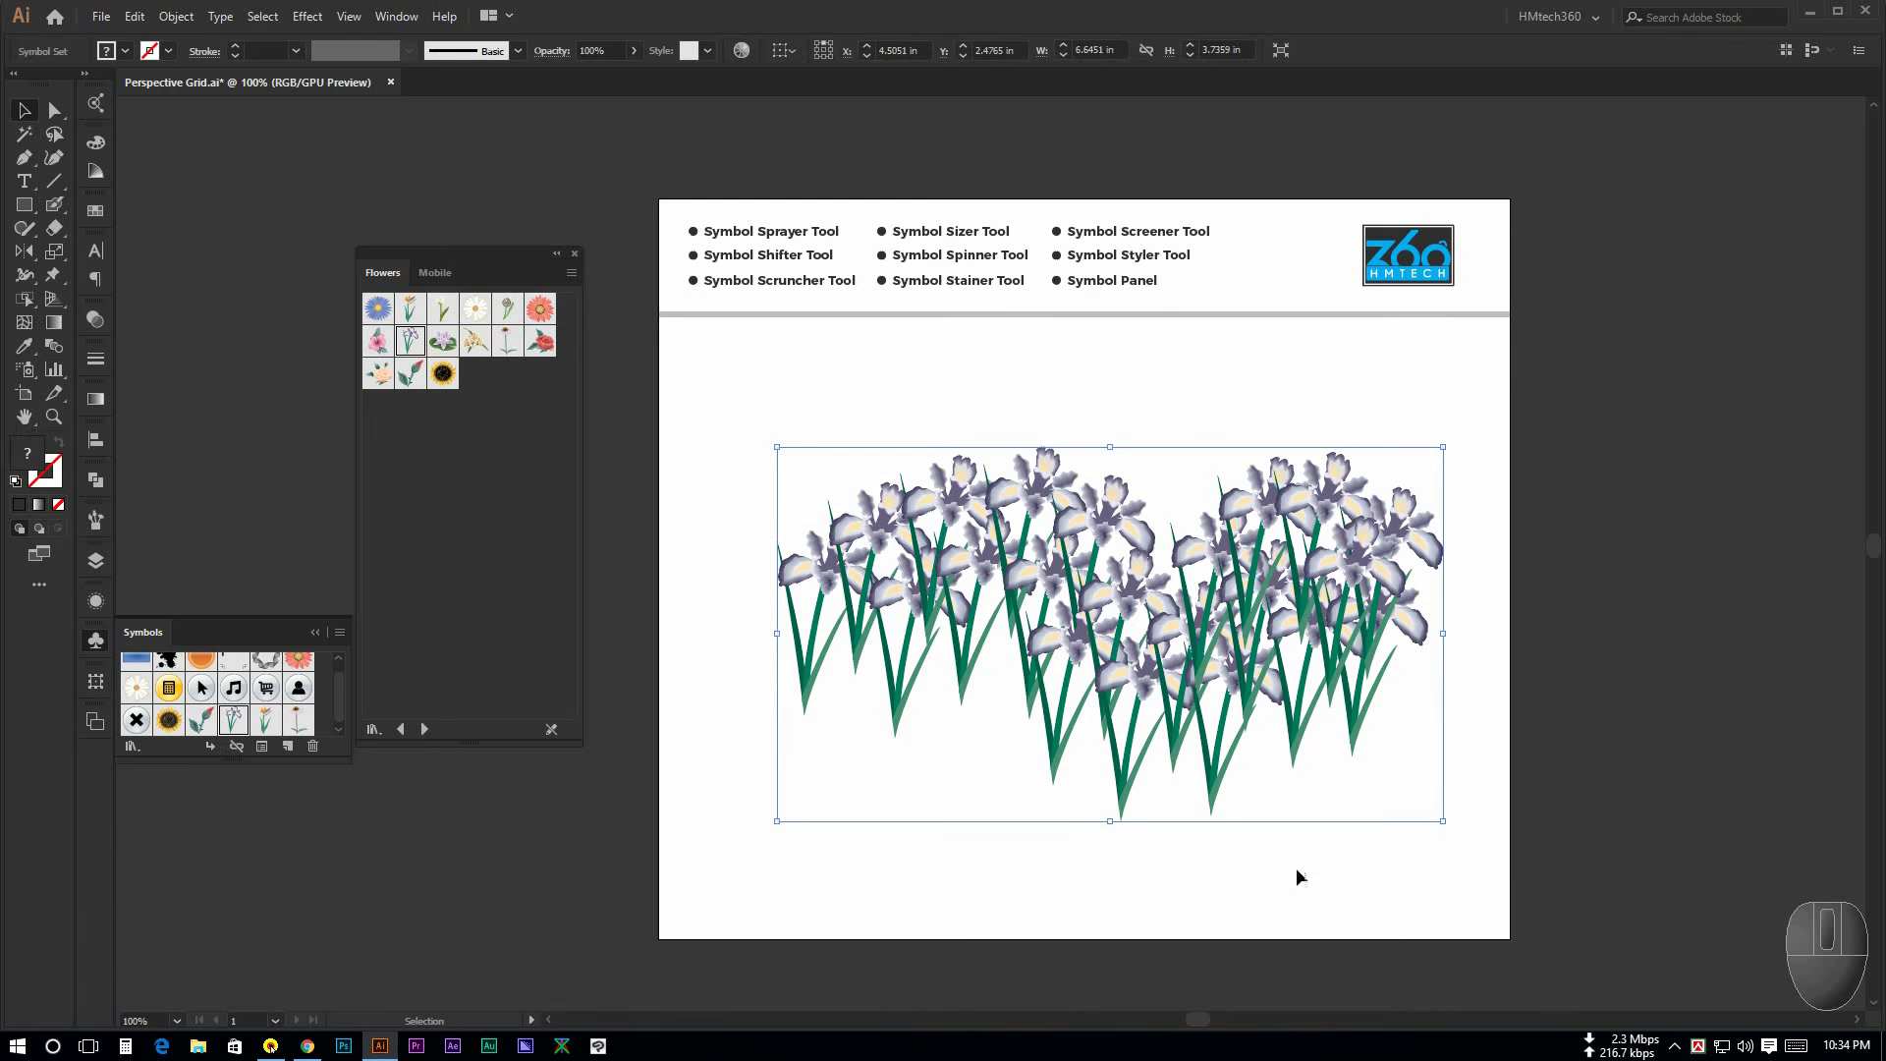
pyautogui.scroll(3, 1111, 645)
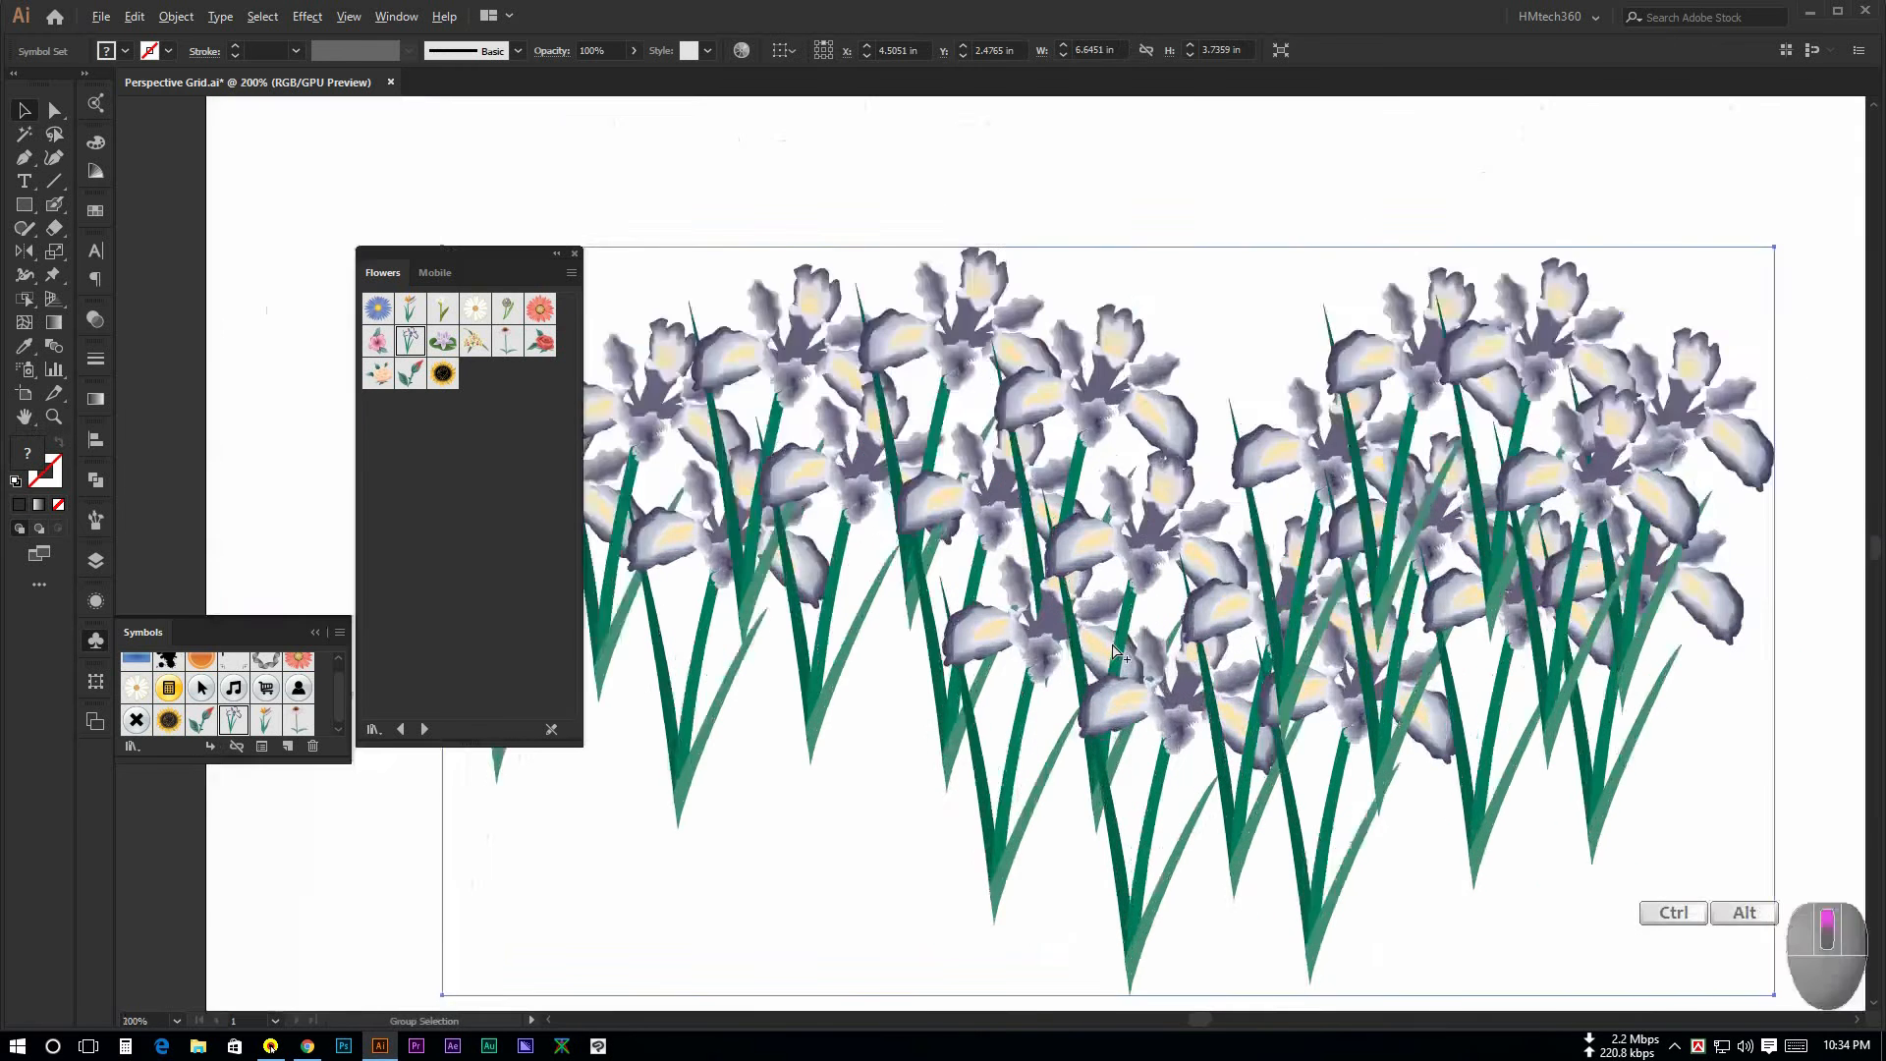
pyautogui.scroll(-3, 1112, 645)
pyautogui.moveTo(997, 825); pyautogui.dragTo(989, 787)
pyautogui.click(1013, 864)
pyautogui.moveTo(991, 865); pyautogui.dragTo(1005, 864)
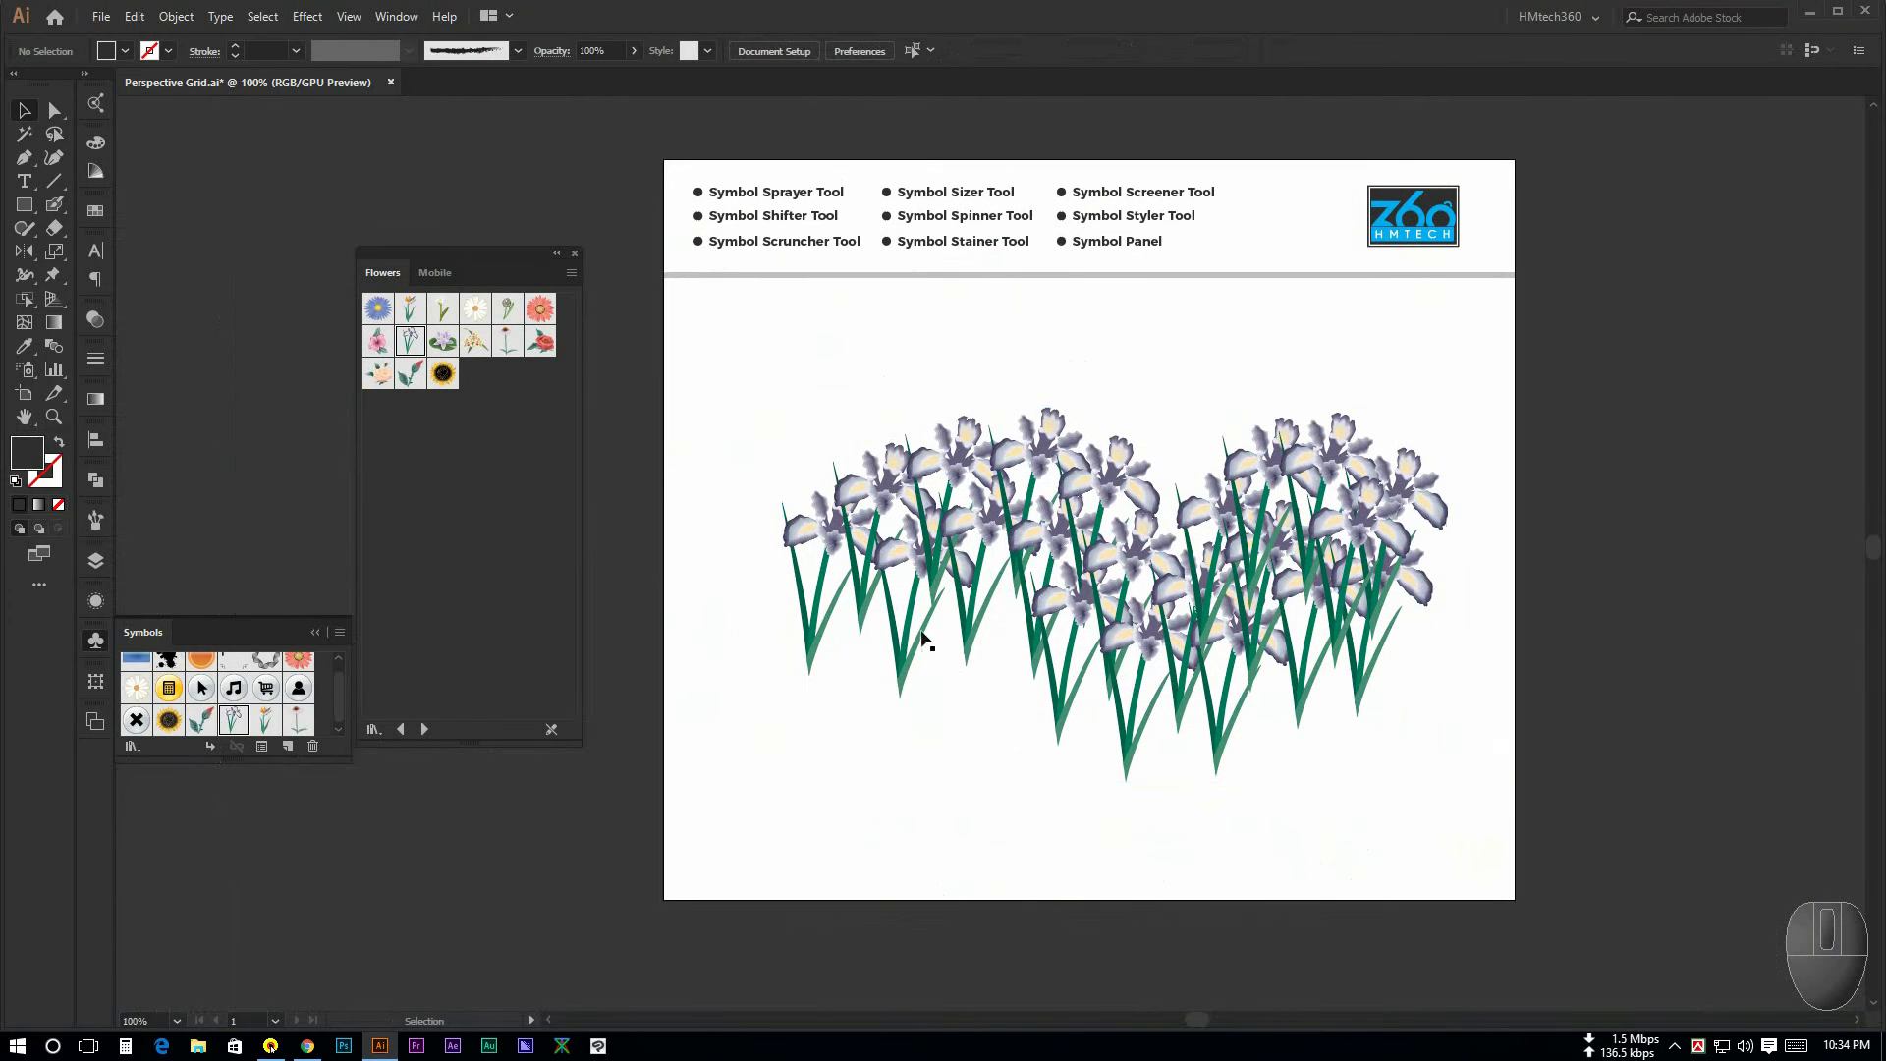
# Step: Select the iris symbol set and set its Symbol Set Density to 2 in the Symbolism Tools Options
pyautogui.click(1095, 589)
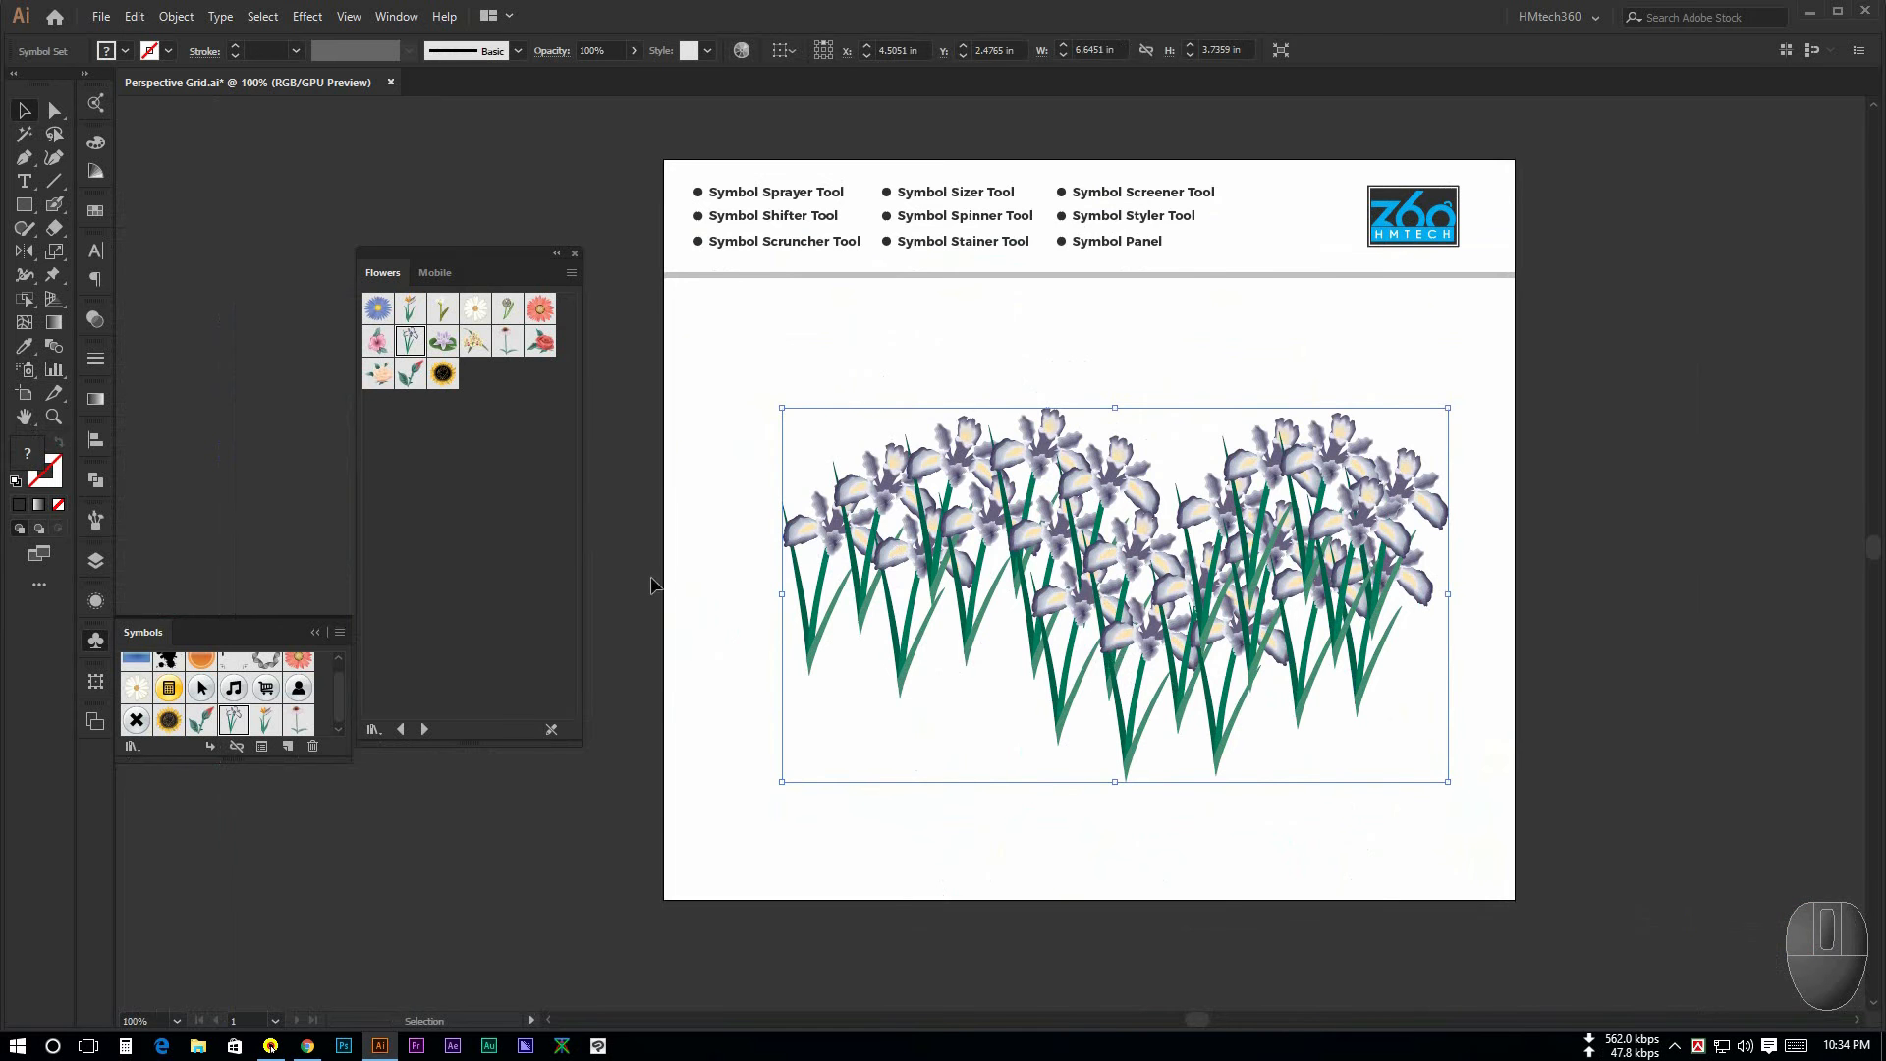
pyautogui.doubleClick(25, 374)
pyautogui.moveTo(1012, 337); pyautogui.dragTo(1155, 349)
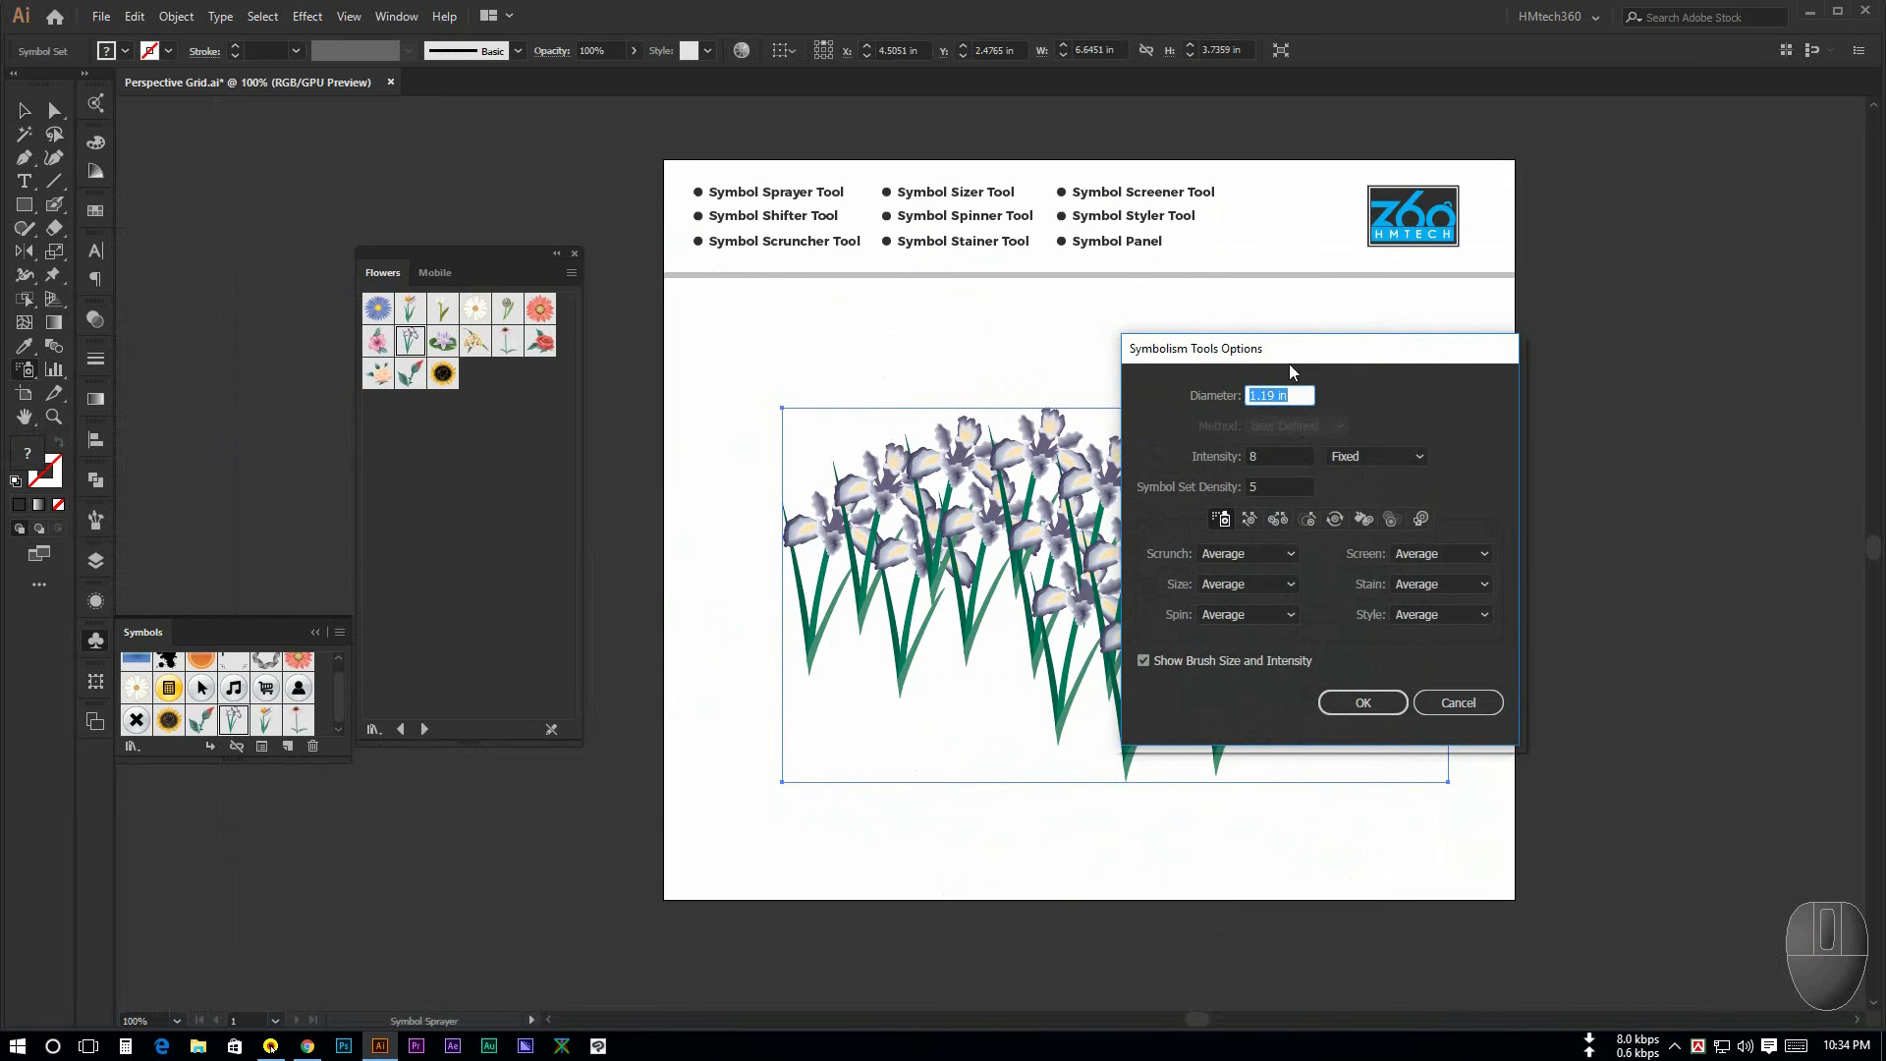
pyautogui.moveTo(1290, 370); pyautogui.dragTo(1403, 370)
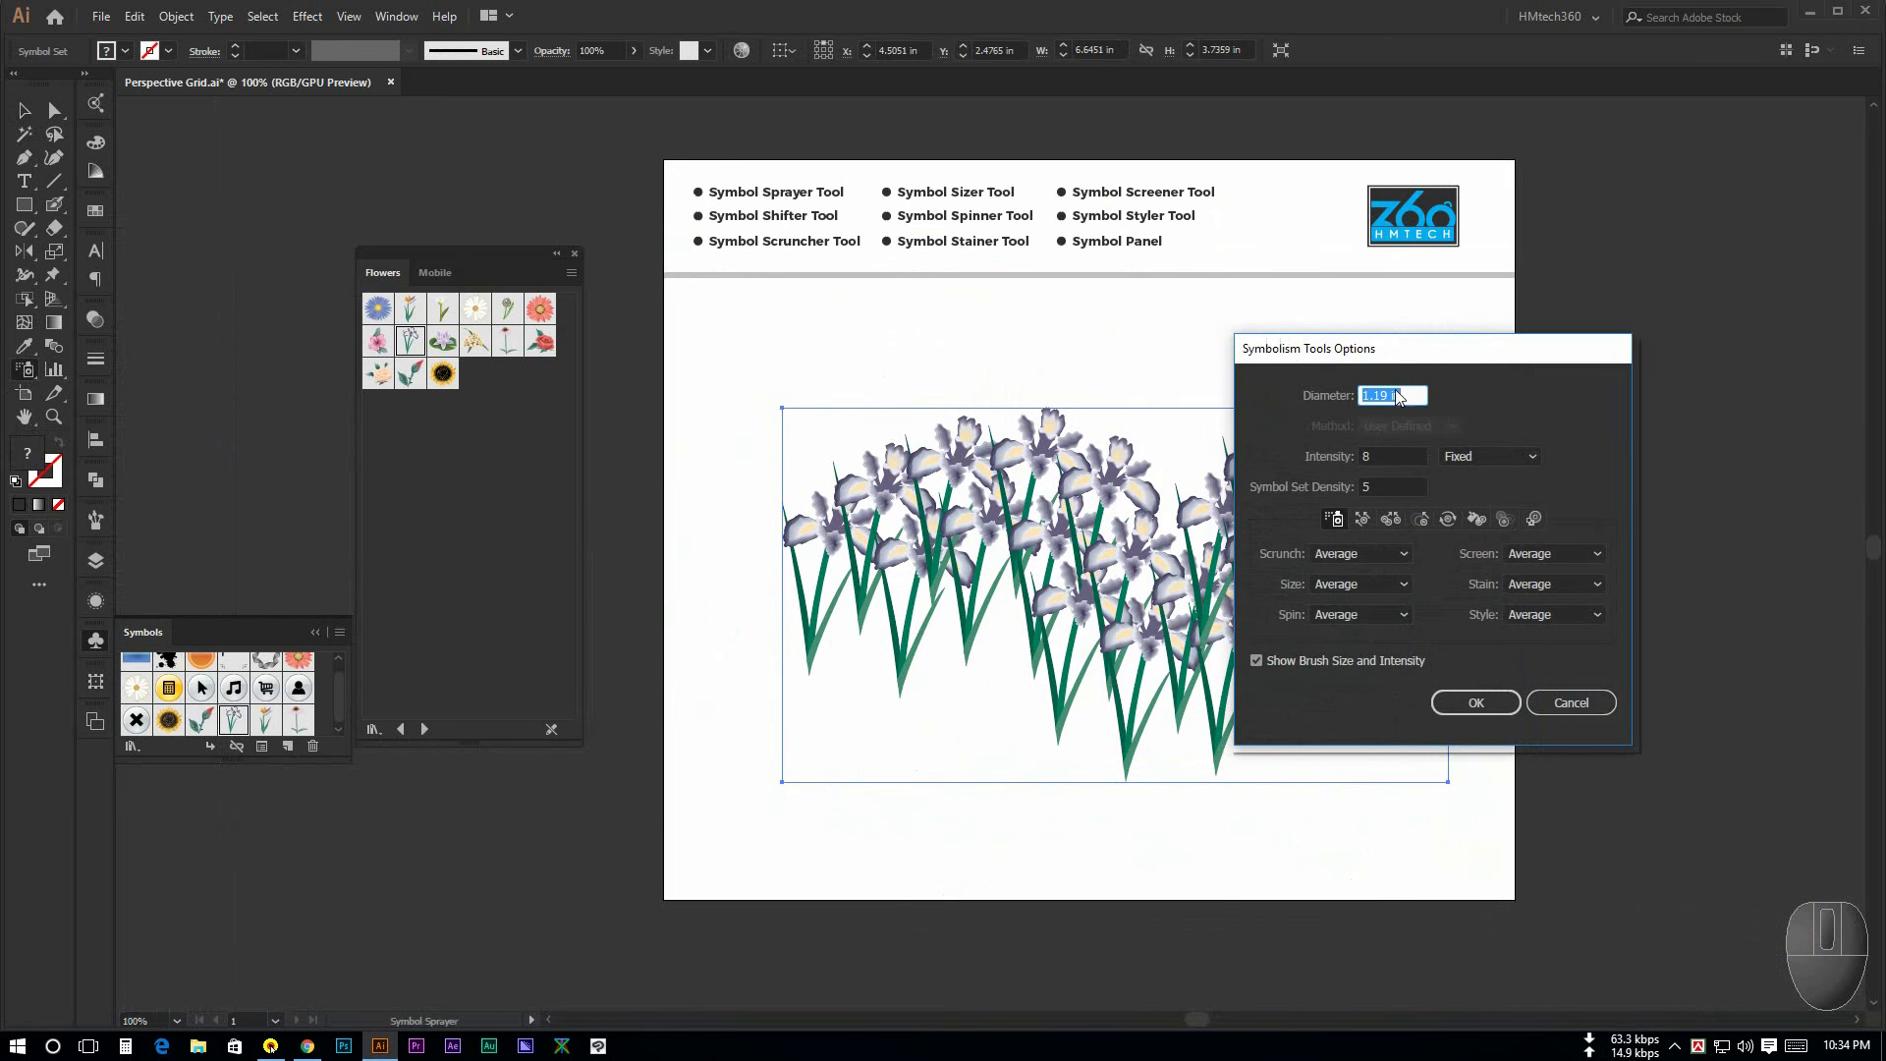
pyautogui.click(1363, 487)
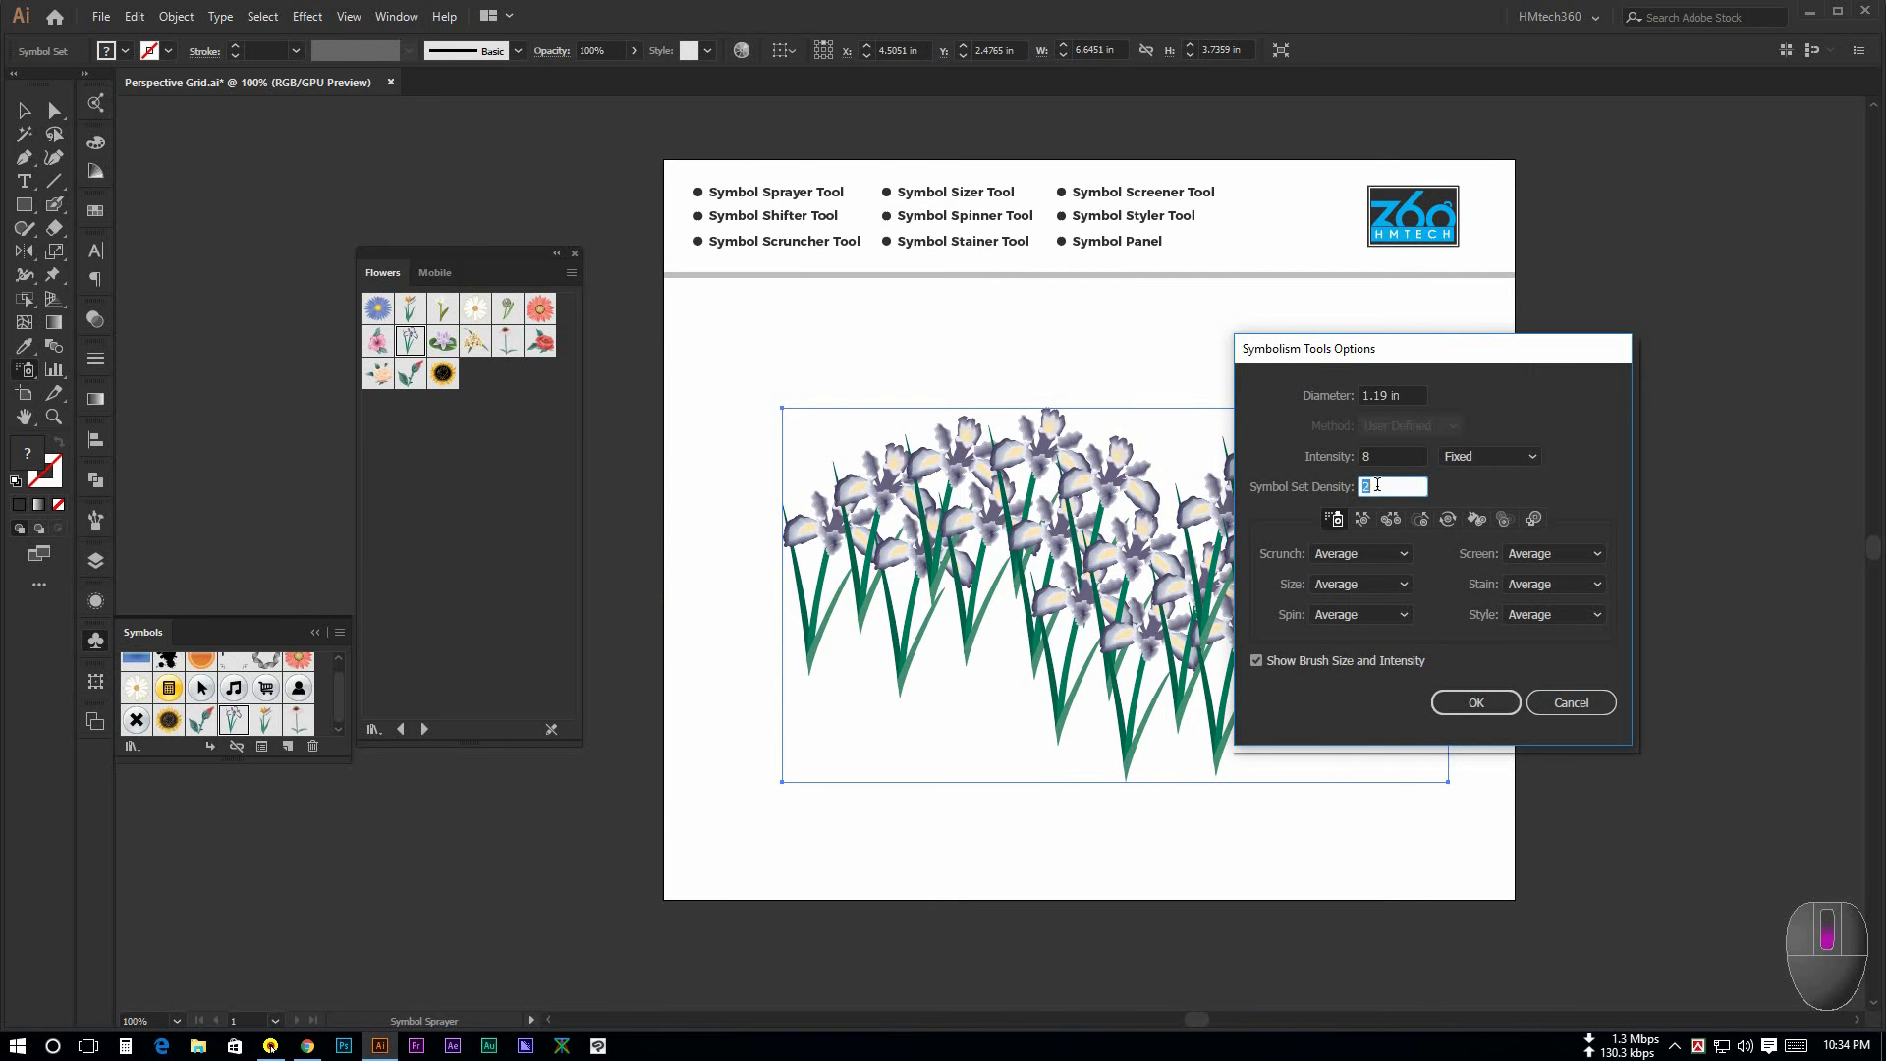
pyautogui.click(1475, 702)
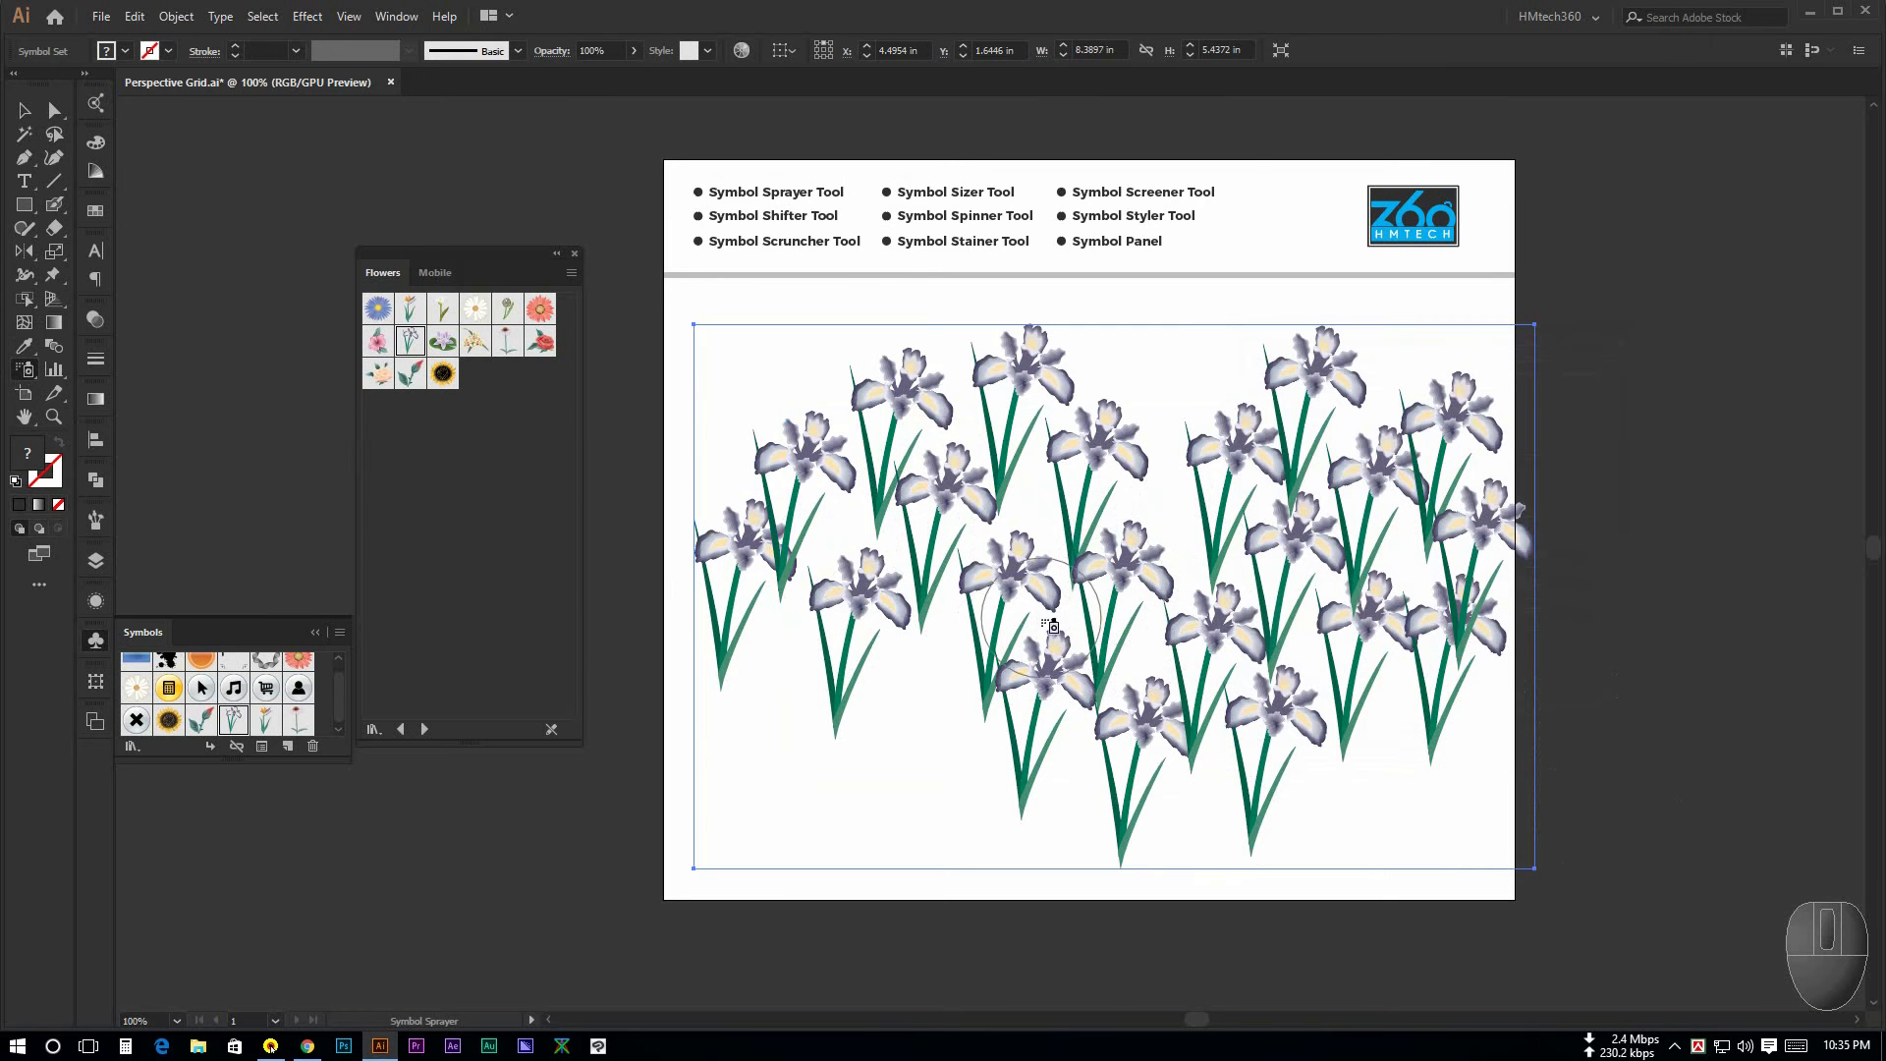
# Step: Rearrange the irises across the middle, upper and lower parts of the symbol set with the Symbol Shifter tool
pyautogui.click(28, 373)
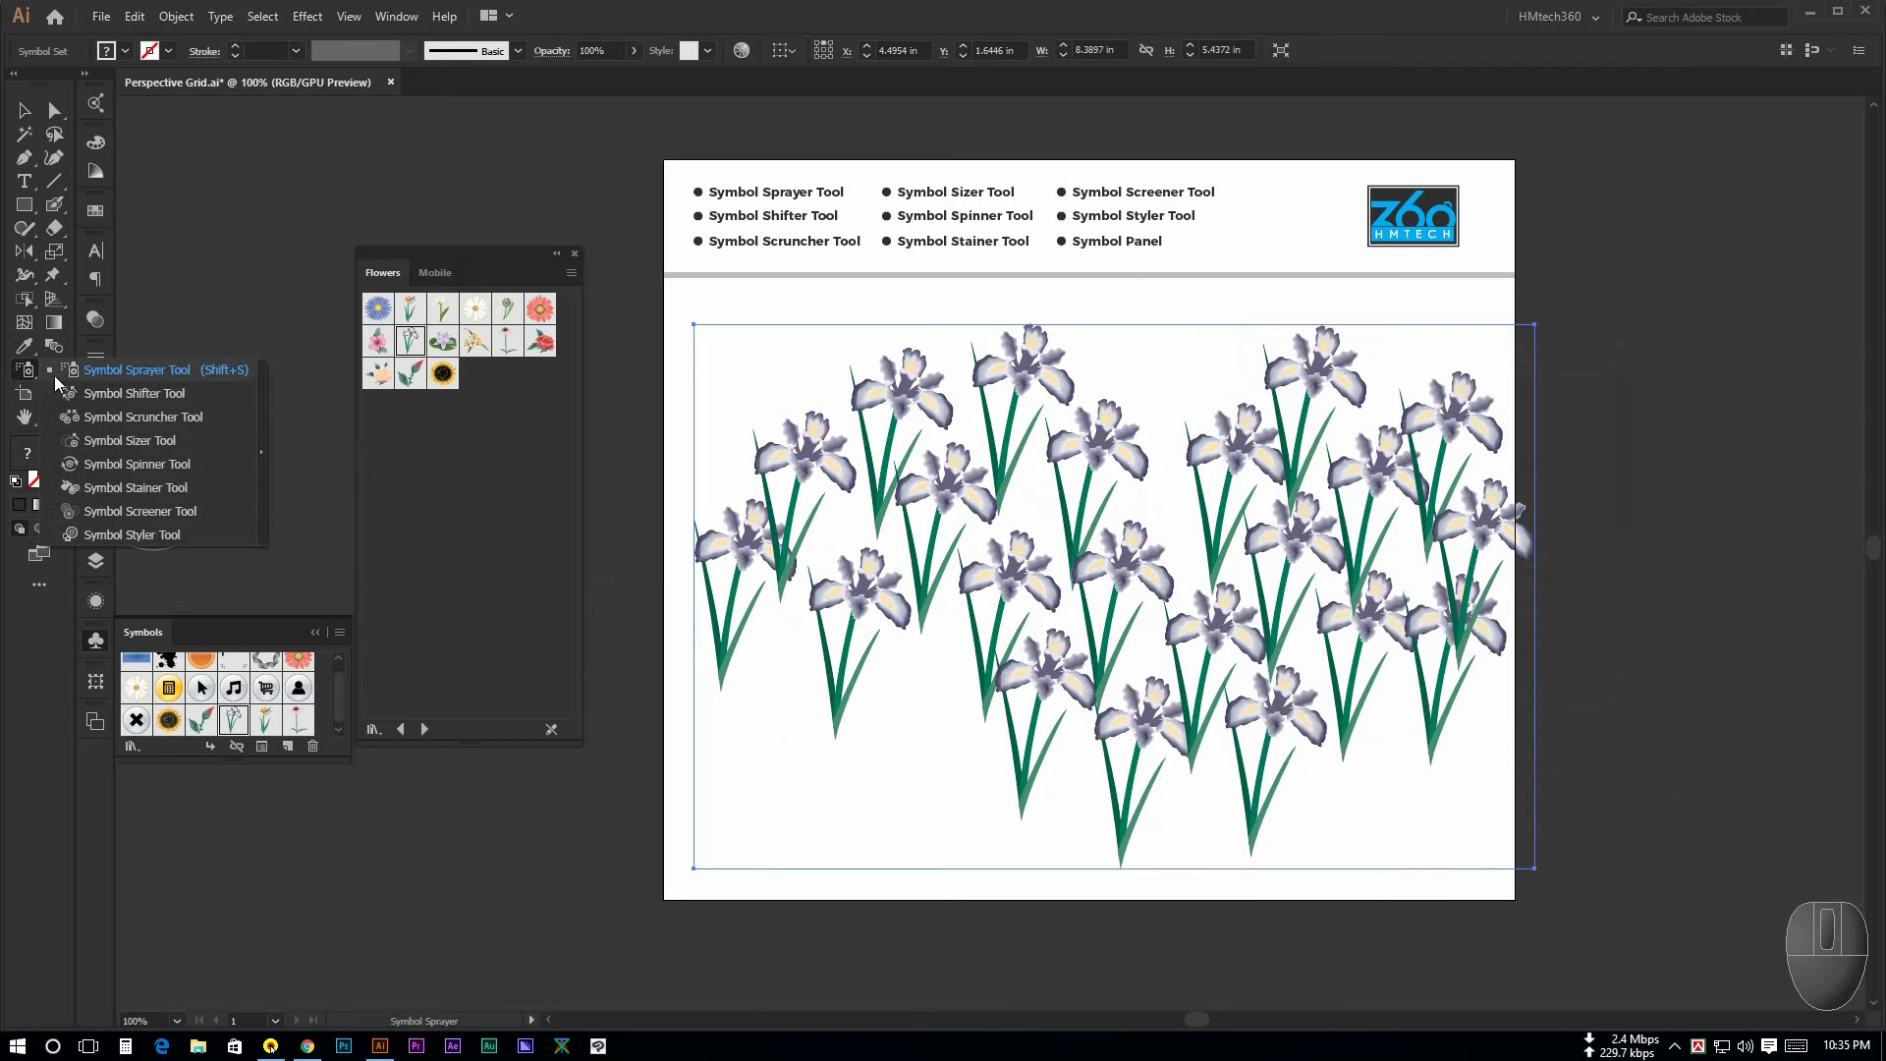
pyautogui.click(110, 394)
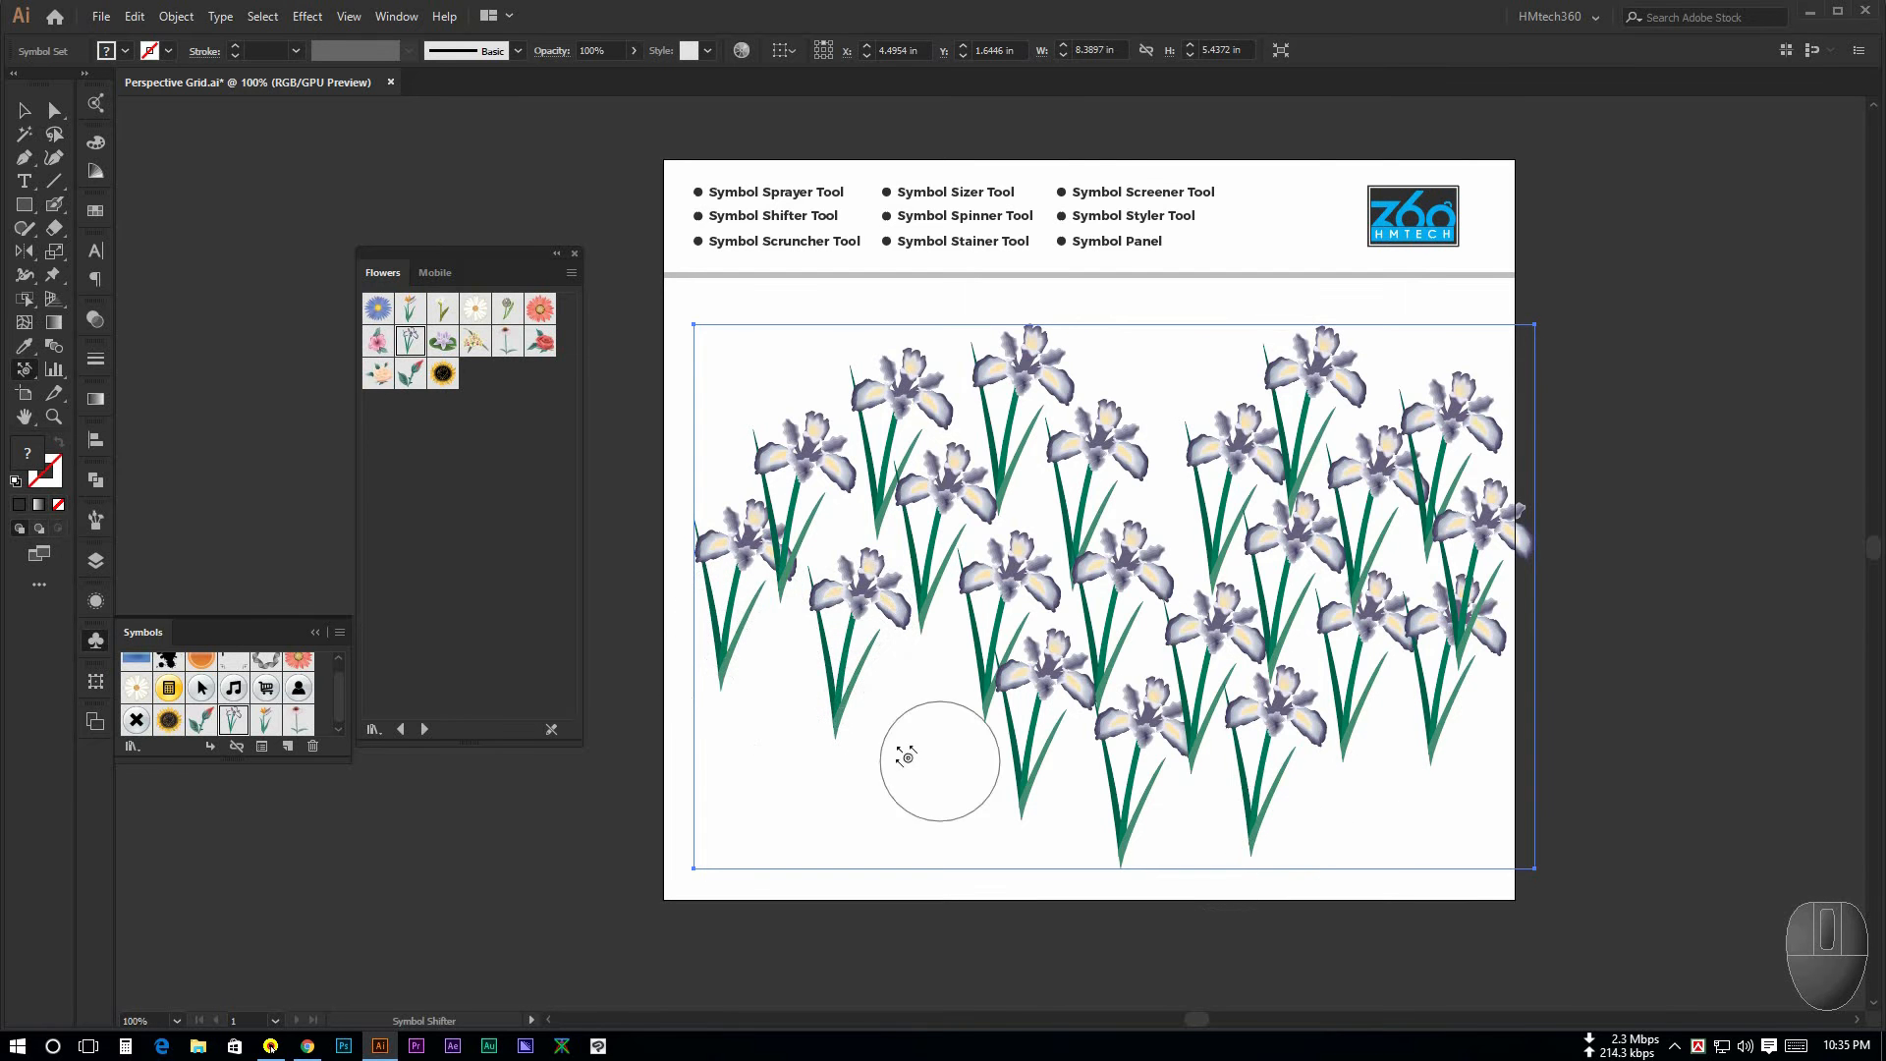
pyautogui.moveTo(741, 631); pyautogui.dragTo(757, 616)
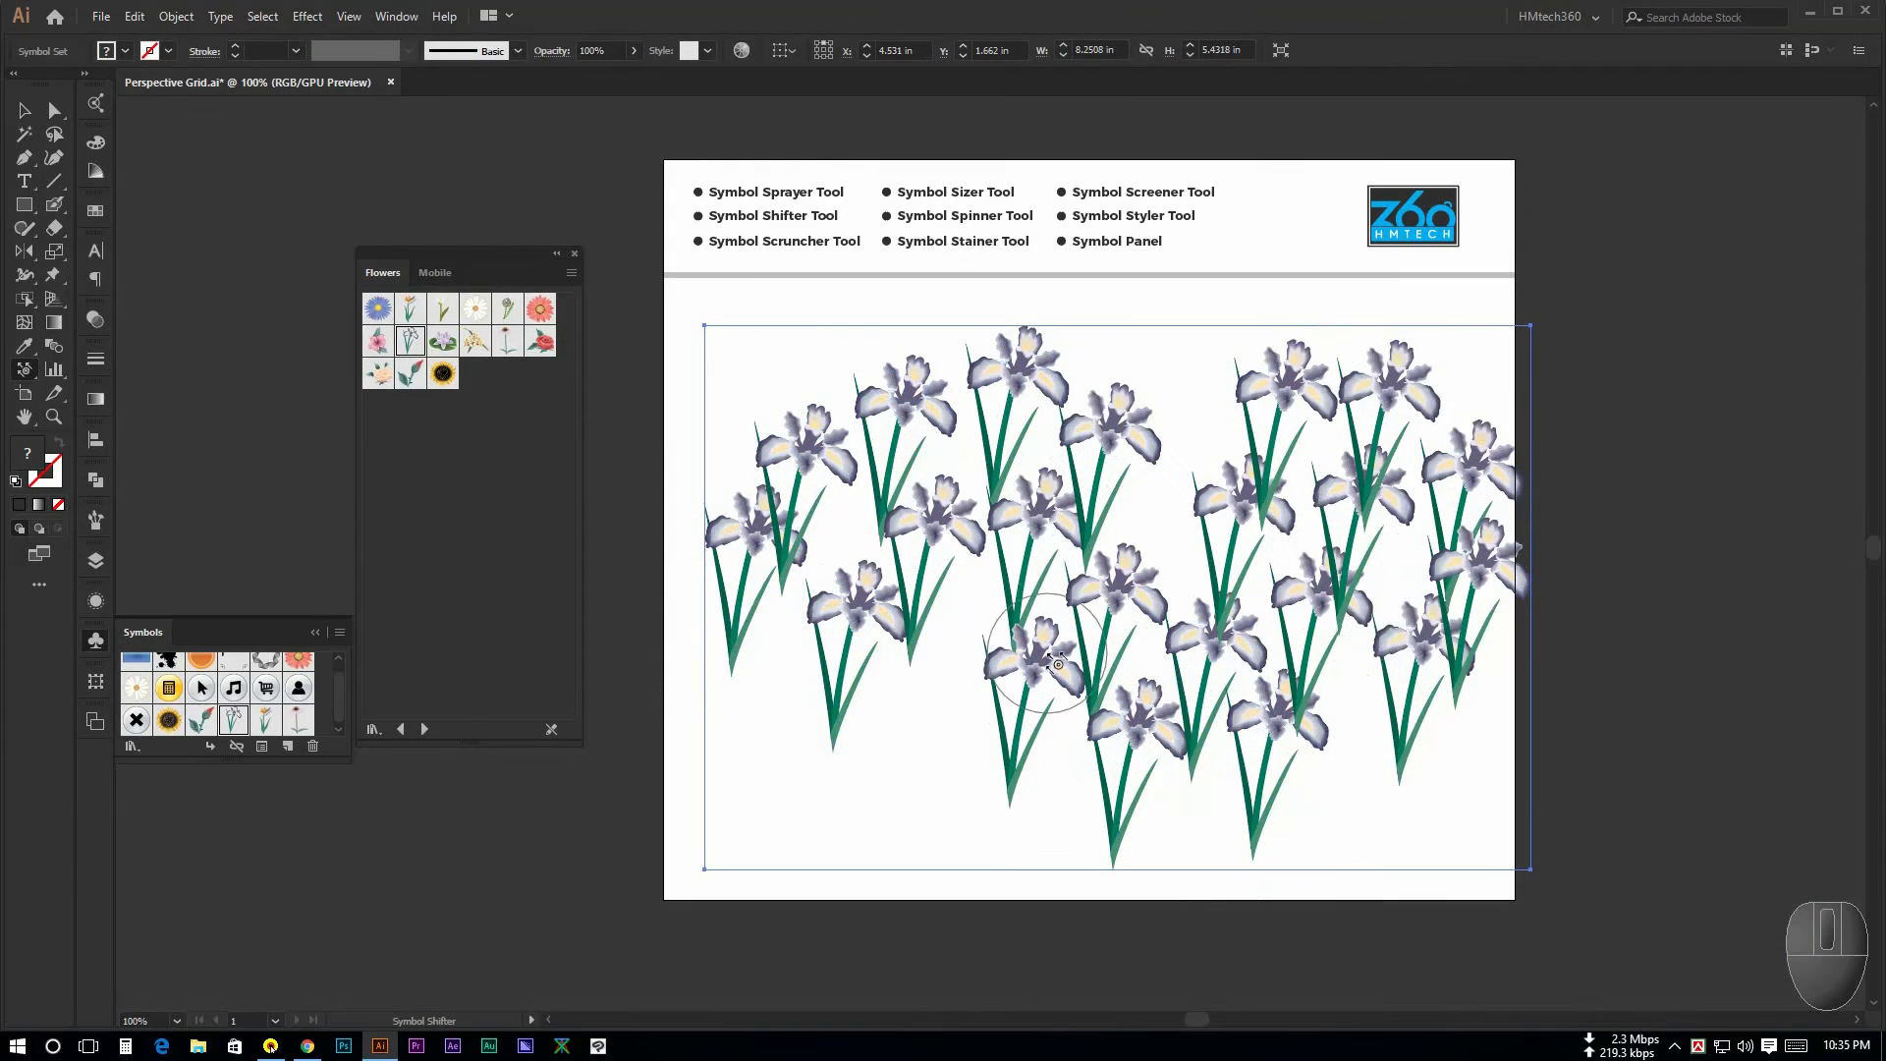
pyautogui.moveTo(1461, 708)
pyautogui.mouseDown()
pyautogui.moveTo(1387, 676)
pyautogui.moveTo(1440, 662)
pyautogui.moveTo(1428, 620)
pyautogui.moveTo(1476, 560)
pyautogui.moveTo(1313, 432)
pyautogui.moveTo(1199, 411)
pyautogui.moveTo(1244, 380)
pyautogui.moveTo(1313, 374)
pyautogui.mouseUp()
pyautogui.moveTo(1450, 432)
pyautogui.mouseDown()
pyautogui.moveTo(1461, 413)
pyautogui.moveTo(1429, 393)
pyautogui.moveTo(1420, 497)
pyautogui.mouseUp()
pyautogui.moveTo(1243, 500)
pyautogui.mouseDown()
pyautogui.moveTo(1251, 439)
pyautogui.moveTo(1236, 438)
pyautogui.mouseUp()
pyautogui.moveTo(1096, 493)
pyautogui.mouseDown()
pyautogui.moveTo(1114, 446)
pyautogui.moveTo(1020, 426)
pyautogui.mouseUp()
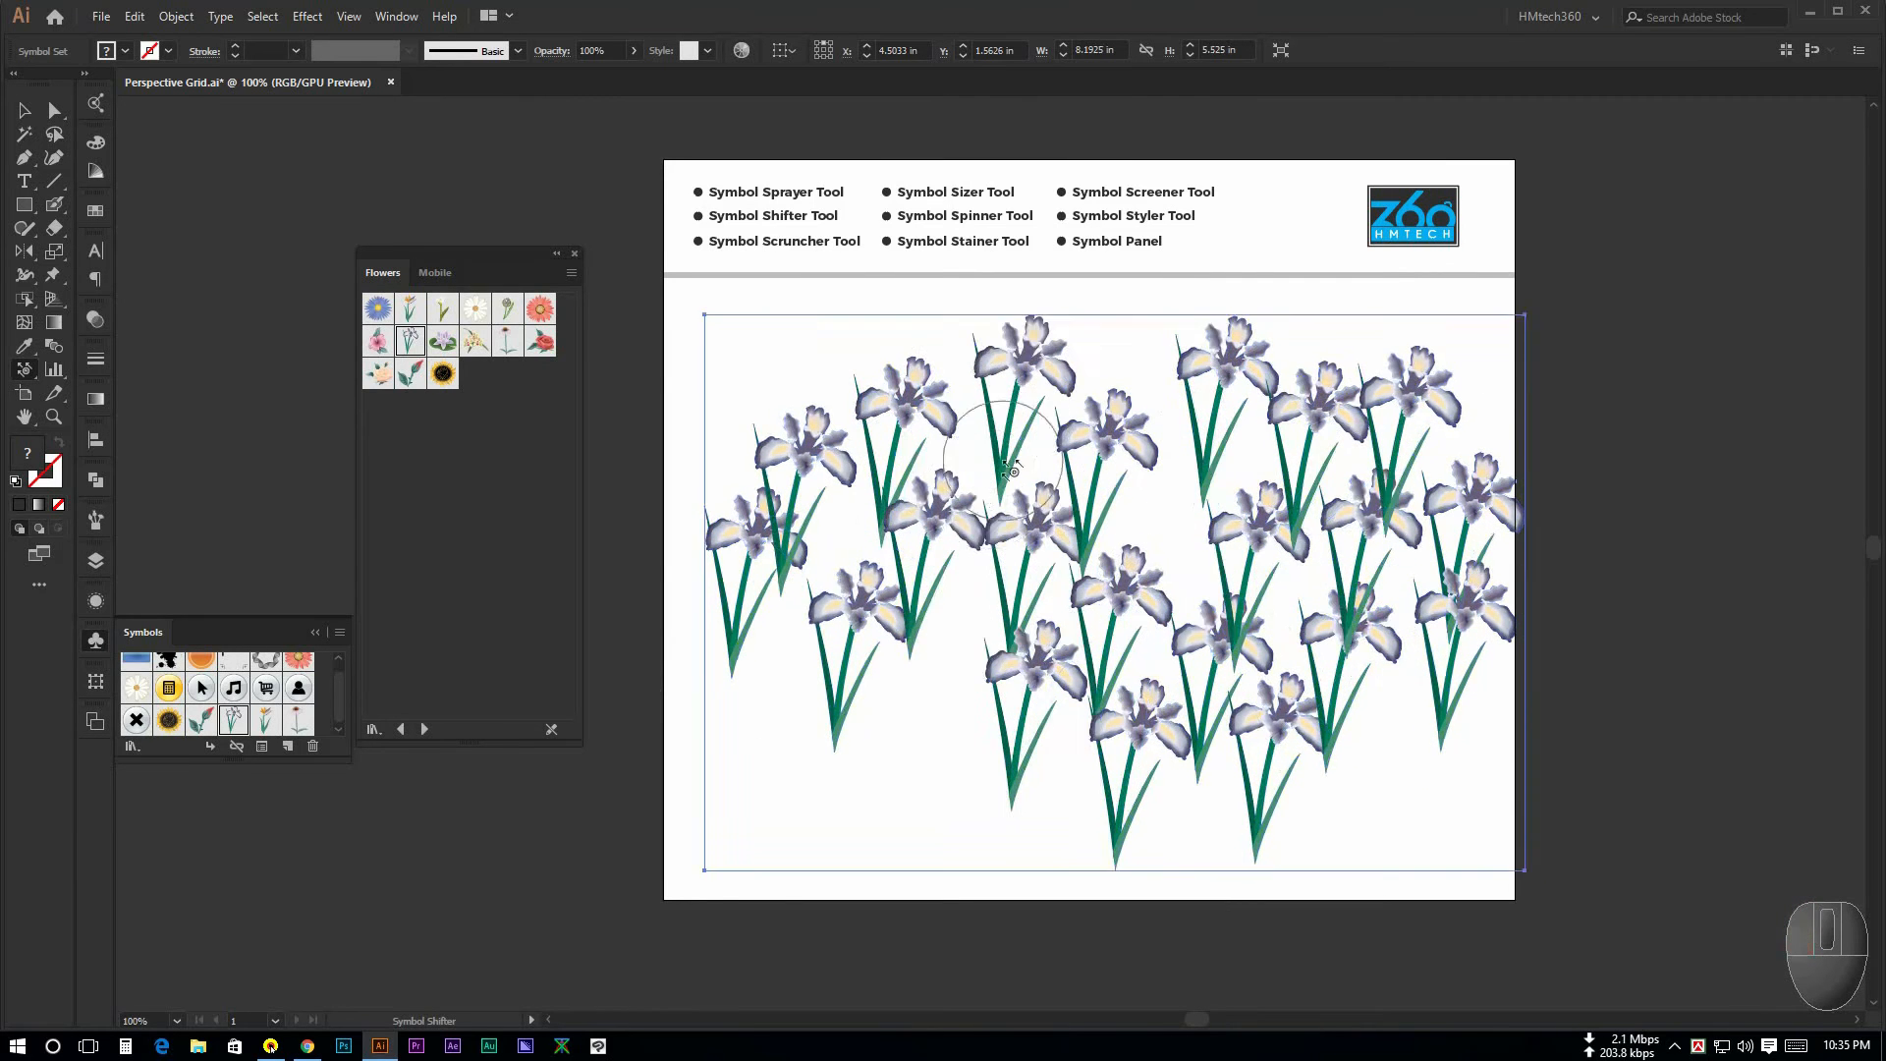
pyautogui.moveTo(989, 506)
pyautogui.mouseDown()
pyautogui.moveTo(1009, 595)
pyautogui.moveTo(1072, 576)
pyautogui.moveTo(1106, 525)
pyautogui.mouseUp()
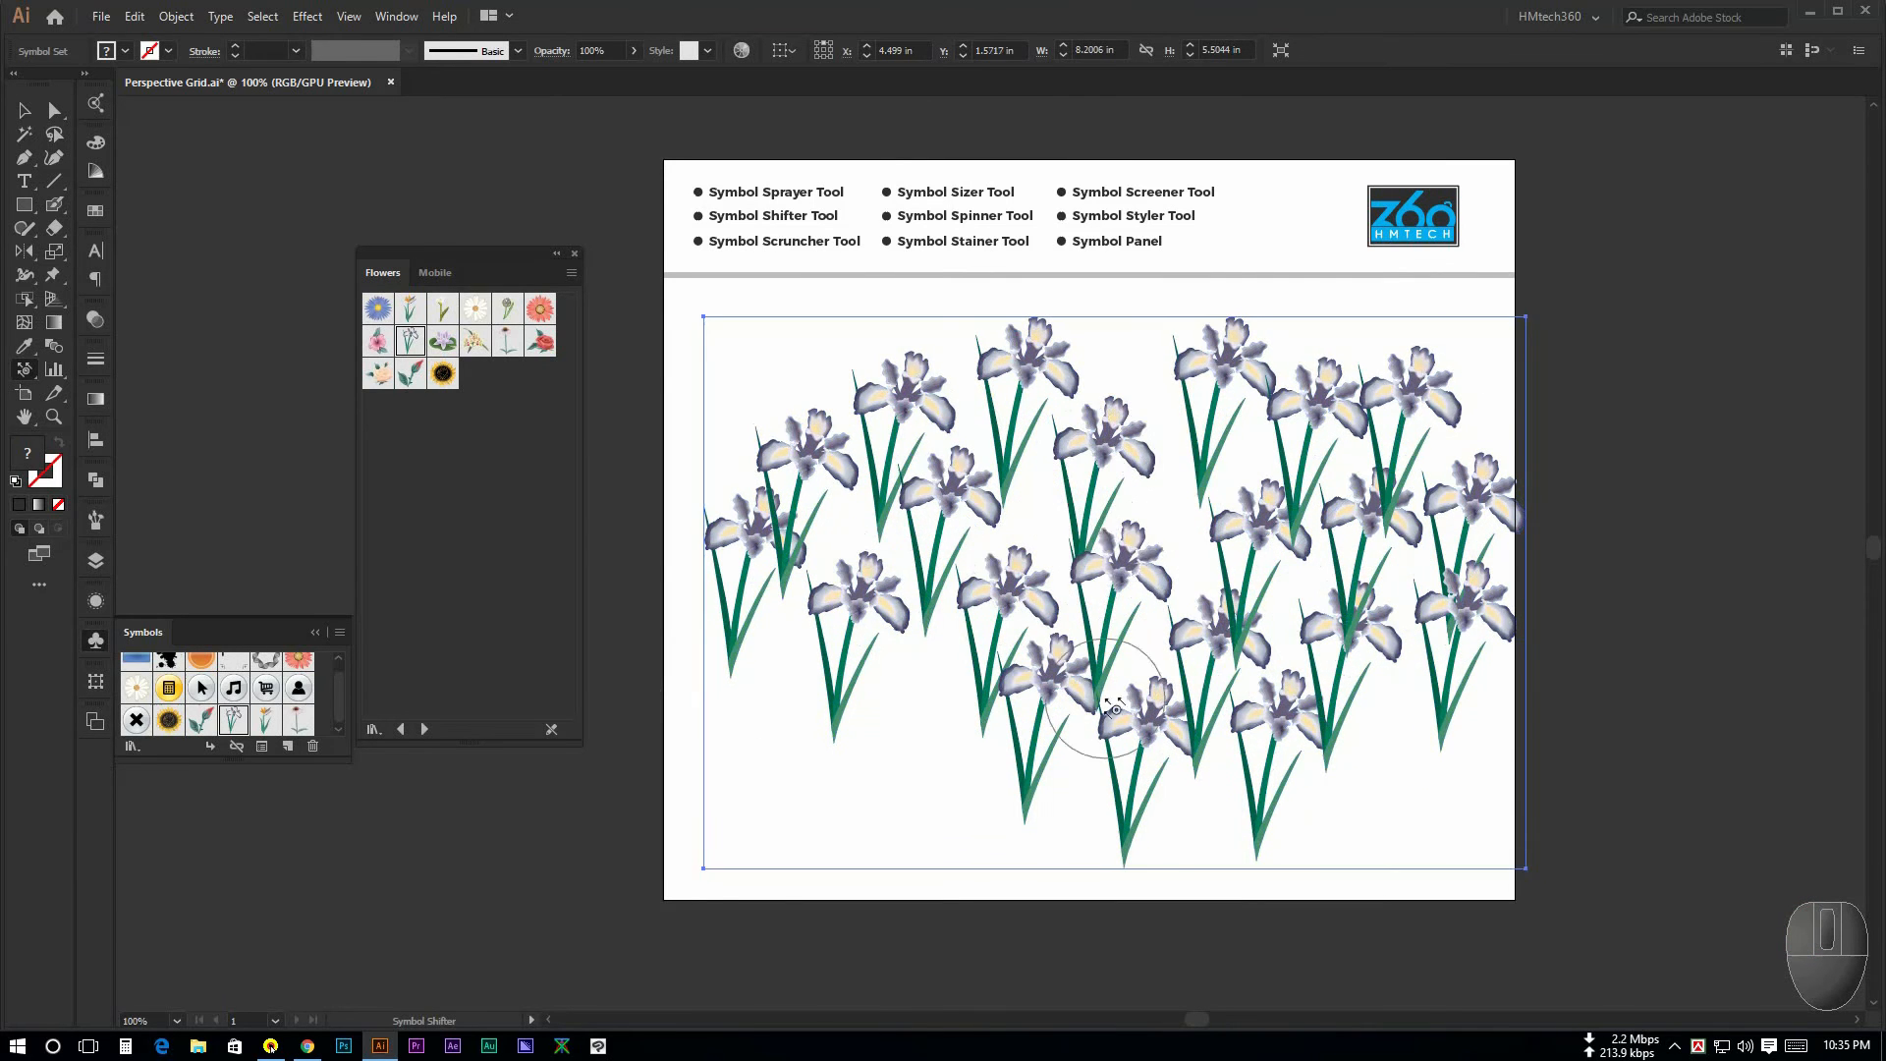
pyautogui.moveTo(1132, 807); pyautogui.dragTo(1142, 732)
pyautogui.moveTo(1237, 842); pyautogui.dragTo(1242, 824)
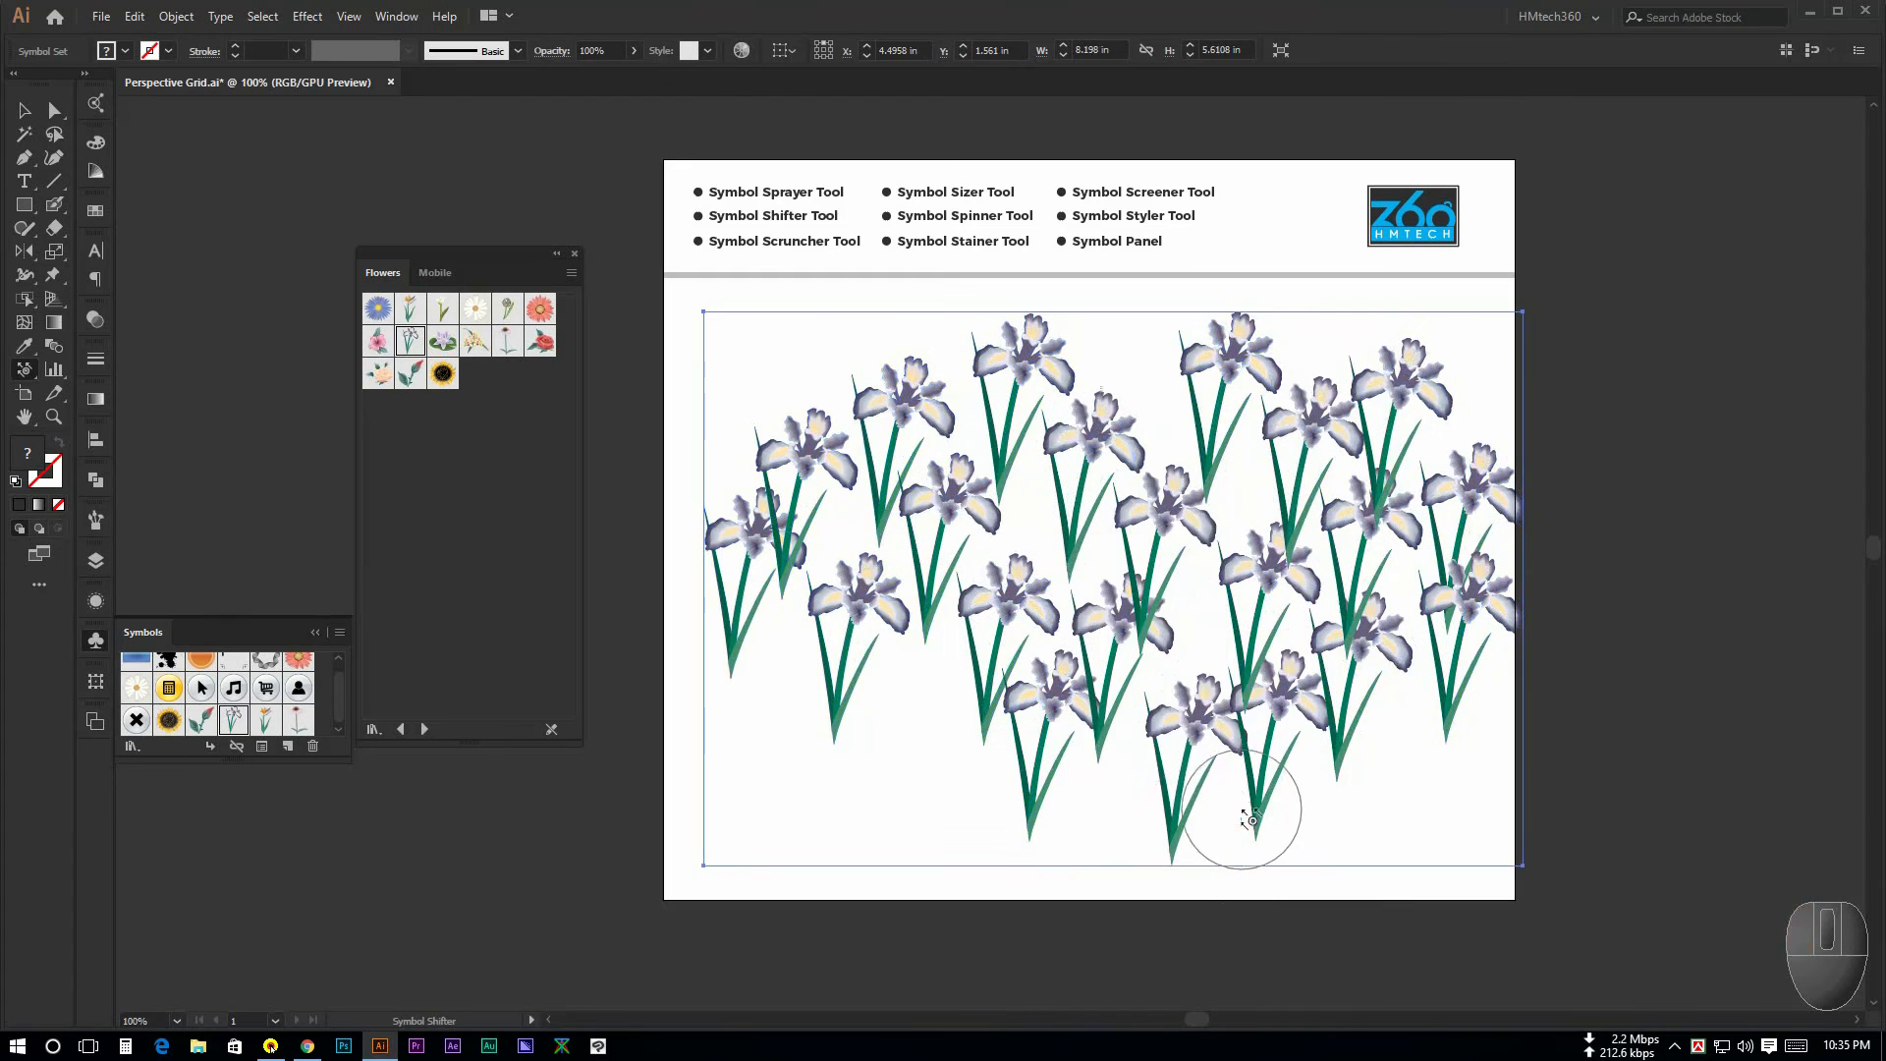
pyautogui.moveTo(1052, 828); pyautogui.dragTo(1044, 806)
pyautogui.moveTo(1175, 814)
pyautogui.mouseDown()
pyautogui.moveTo(1171, 779)
pyautogui.moveTo(1245, 817)
pyautogui.moveTo(1234, 797)
pyautogui.mouseUp()
pyautogui.moveTo(1071, 831)
pyautogui.mouseDown()
pyautogui.moveTo(1055, 817)
pyautogui.moveTo(1149, 823)
pyautogui.mouseUp()
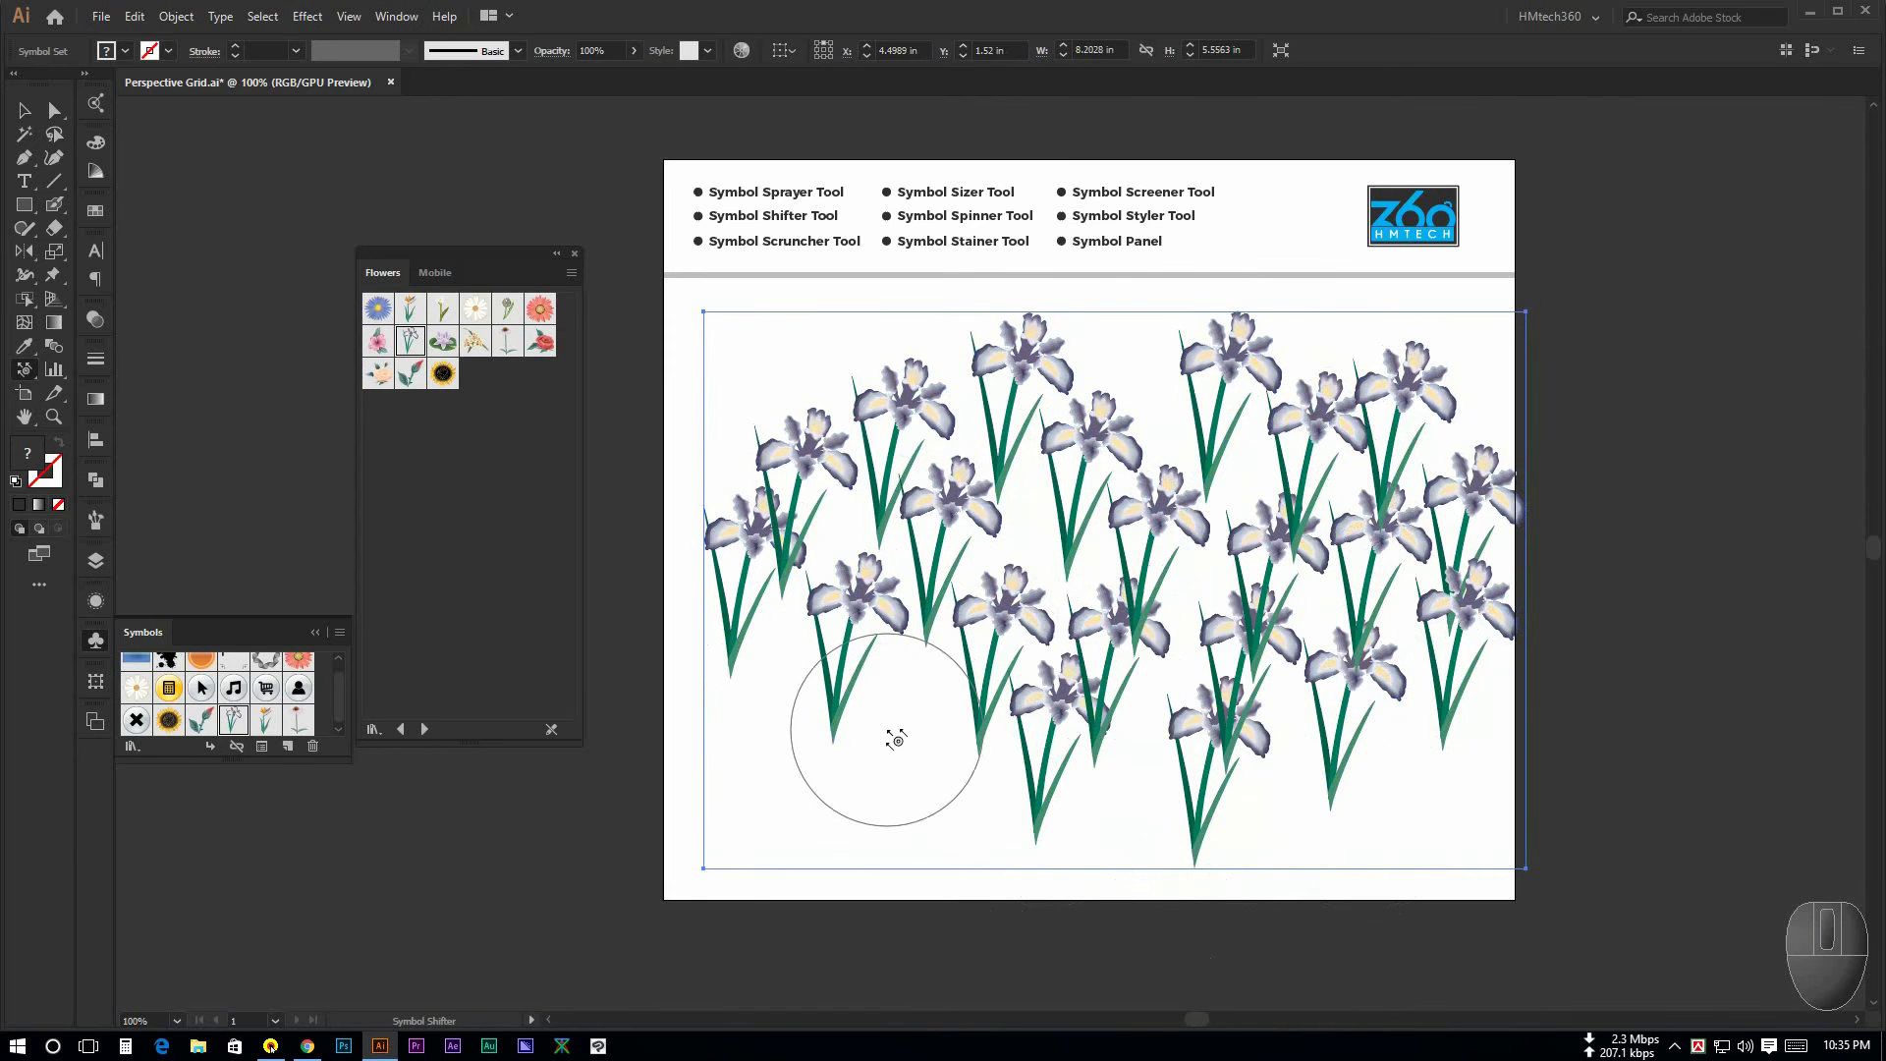
# Step: Pull the irises in the middle and left of the set closer together using the Symbol Scruncher tool with a brush about 2.03 in wide
pyautogui.click(24, 370)
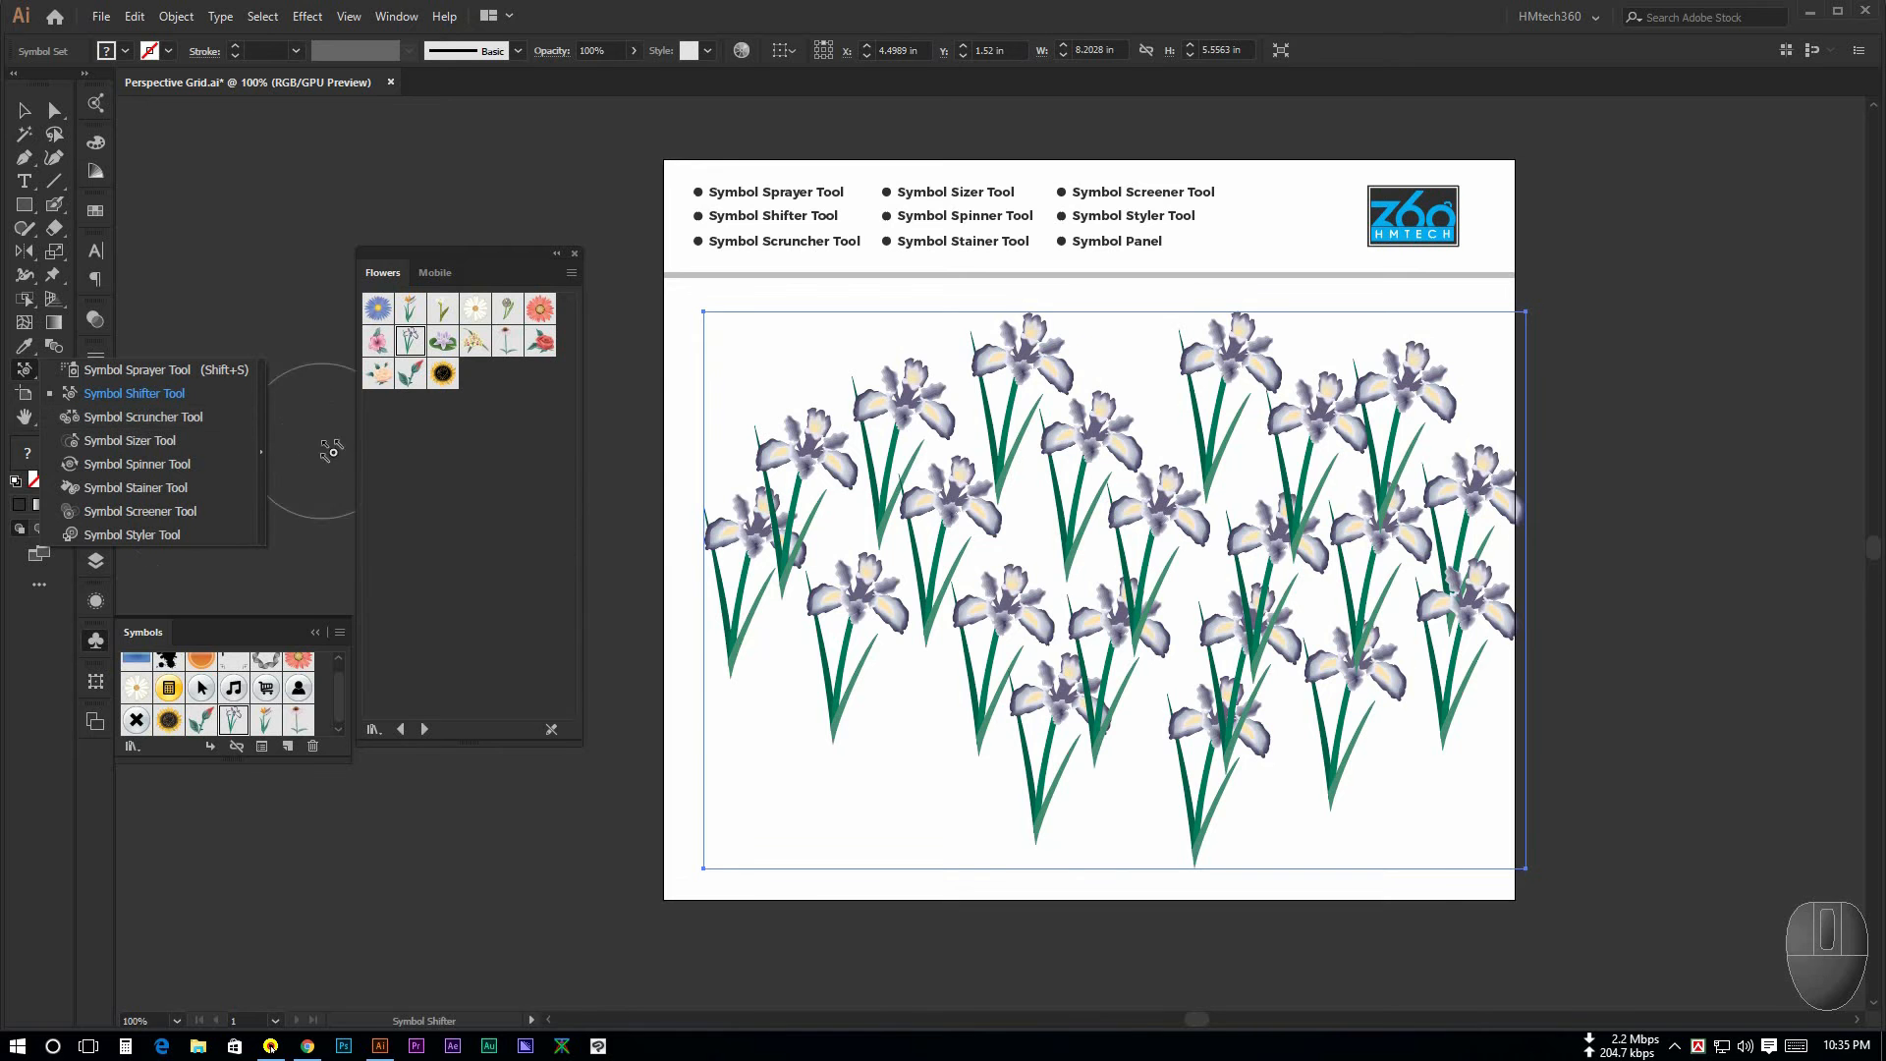
pyautogui.click(126, 418)
pyautogui.press(']')
pyautogui.press(']')
pyautogui.press(']')
pyautogui.press(']')
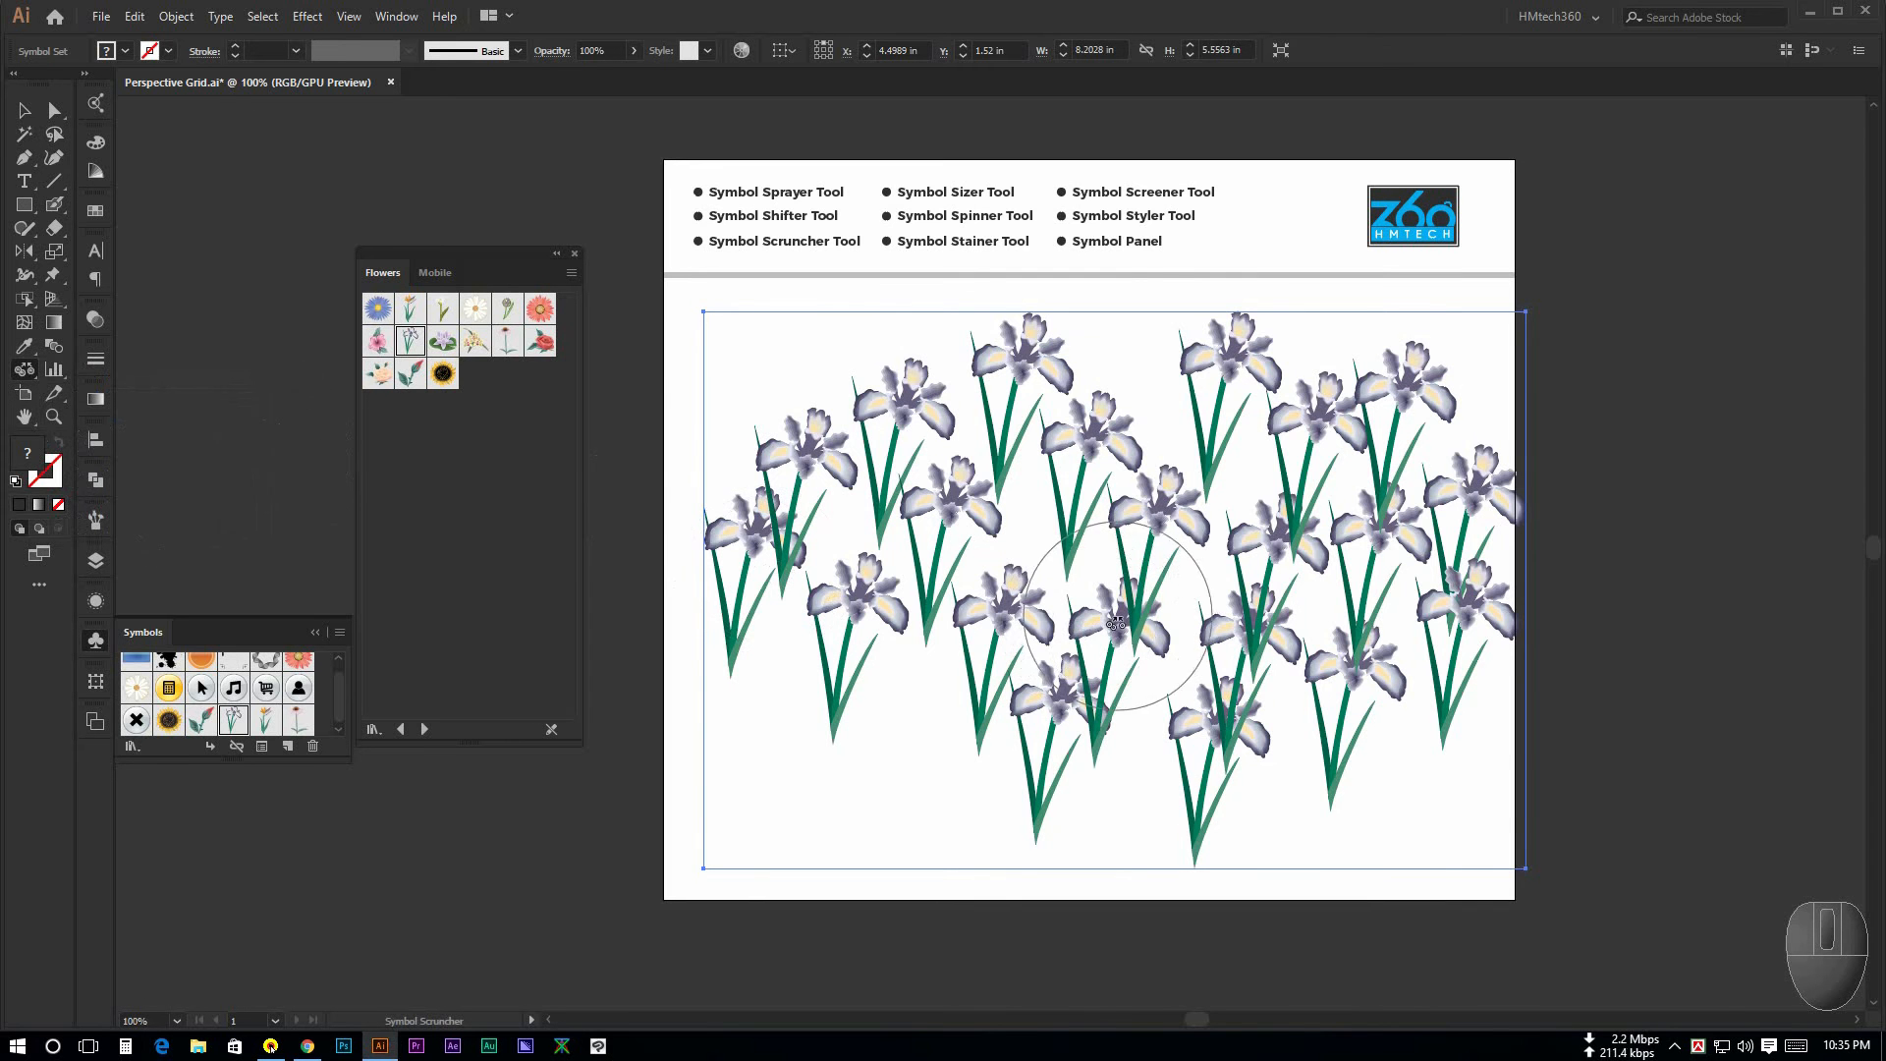
pyautogui.click(1175, 574)
pyautogui.moveTo(1206, 587)
pyautogui.mouseDown()
pyautogui.moveTo(1249, 546)
pyautogui.moveTo(1028, 559)
pyautogui.moveTo(919, 535)
pyautogui.moveTo(1063, 684)
pyautogui.mouseUp()
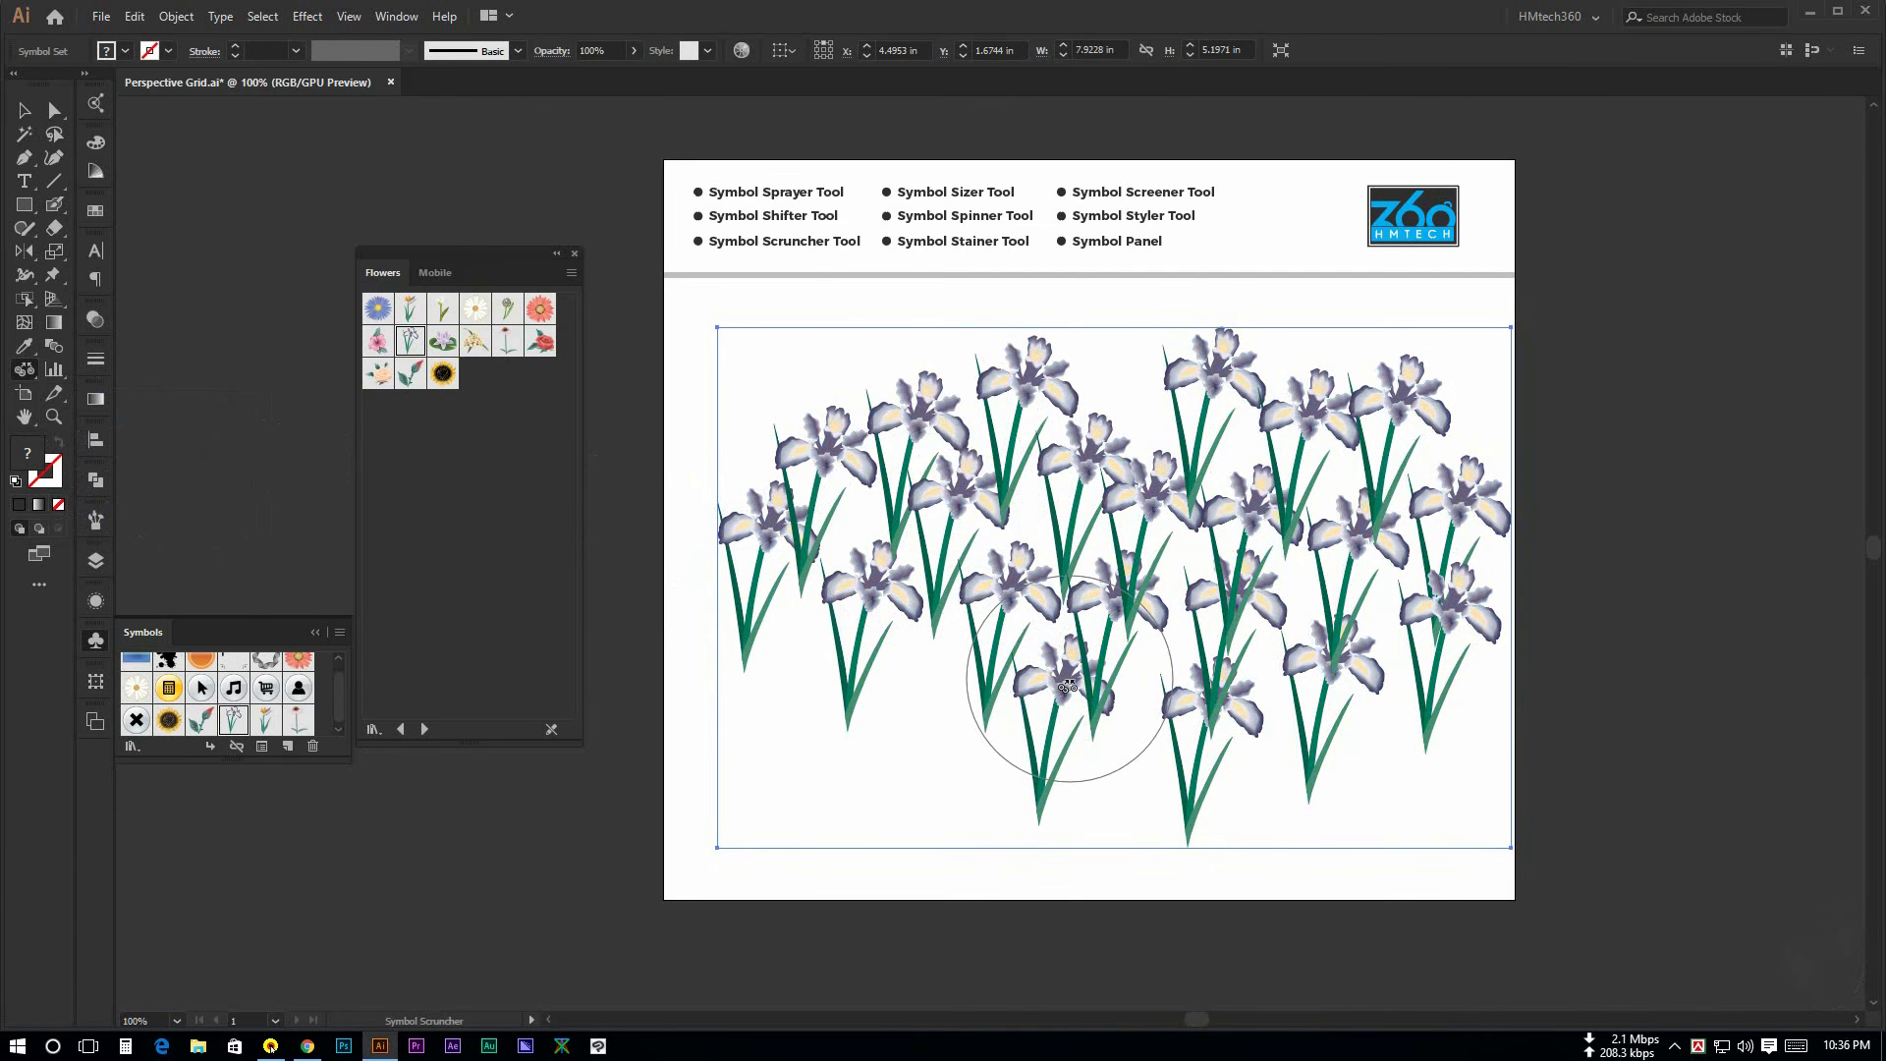
pyautogui.moveTo(1178, 639)
pyautogui.mouseDown()
pyautogui.moveTo(1267, 687)
pyautogui.moveTo(1228, 775)
pyautogui.mouseUp()
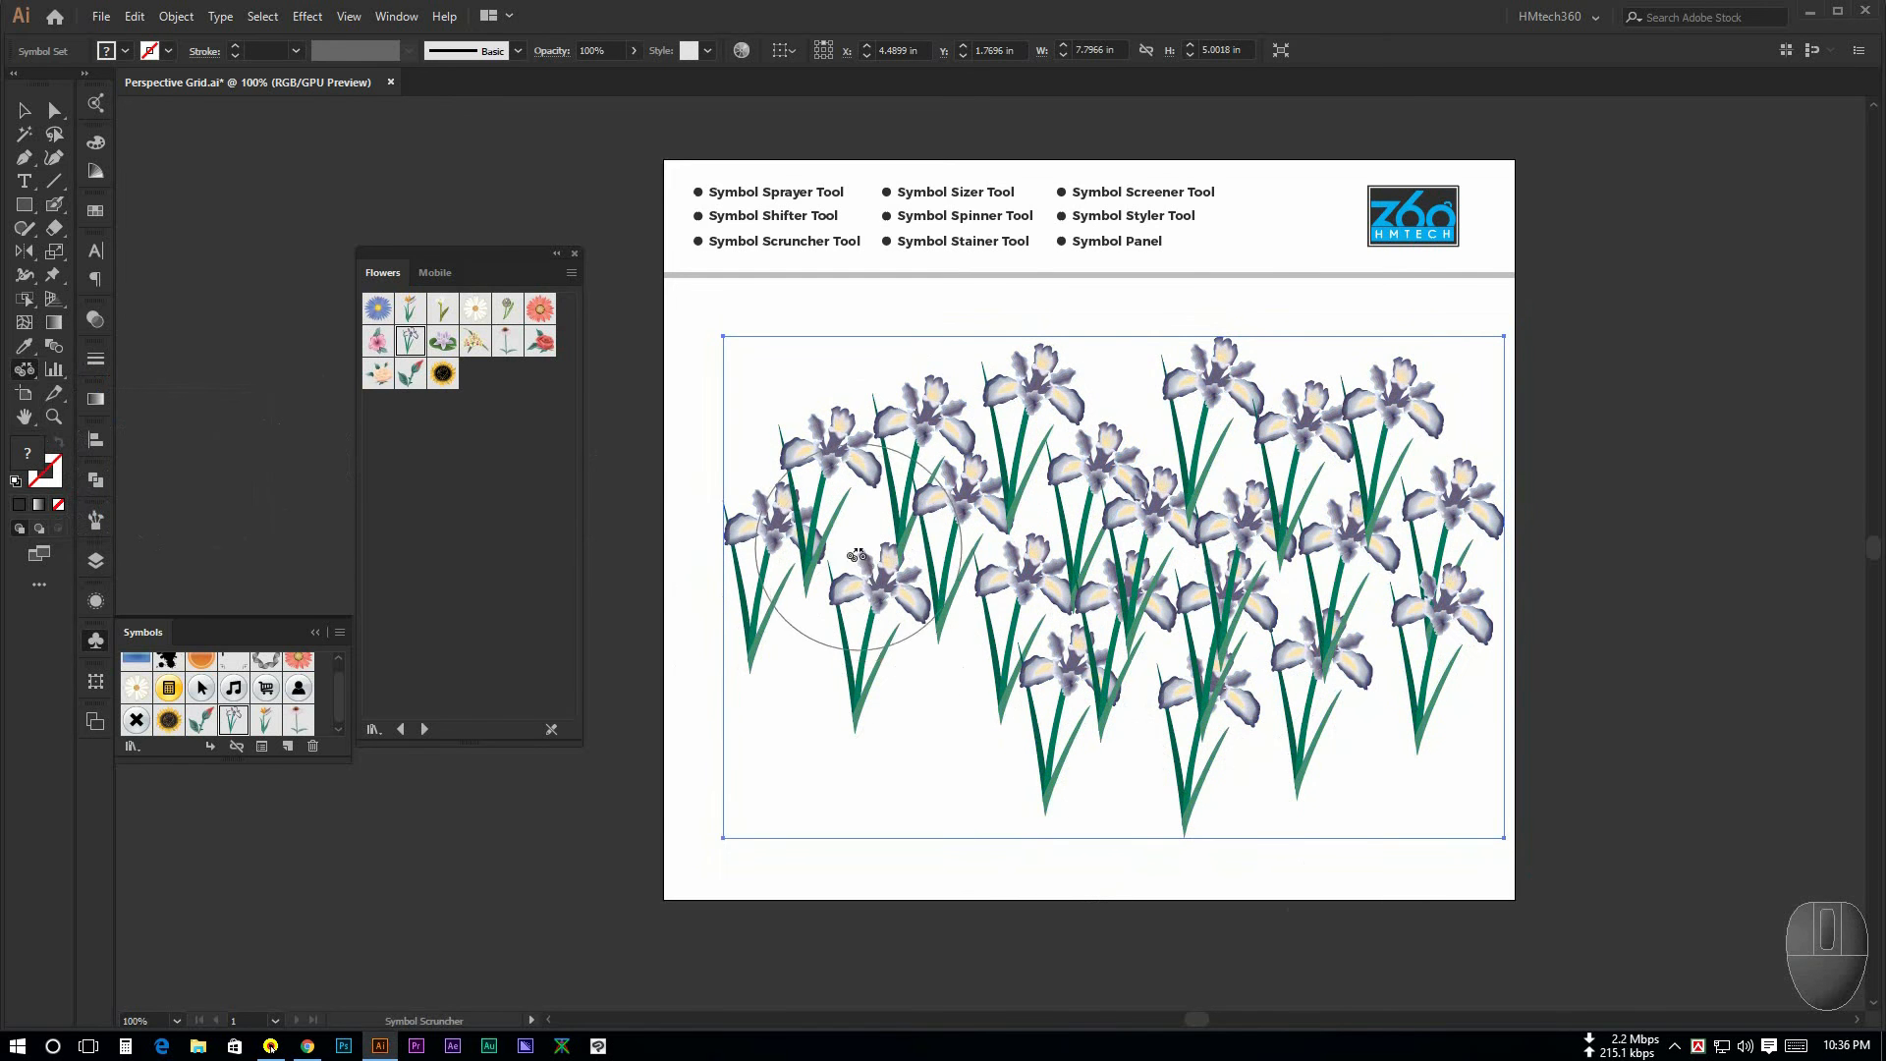
pyautogui.moveTo(852, 554); pyautogui.dragTo(857, 546)
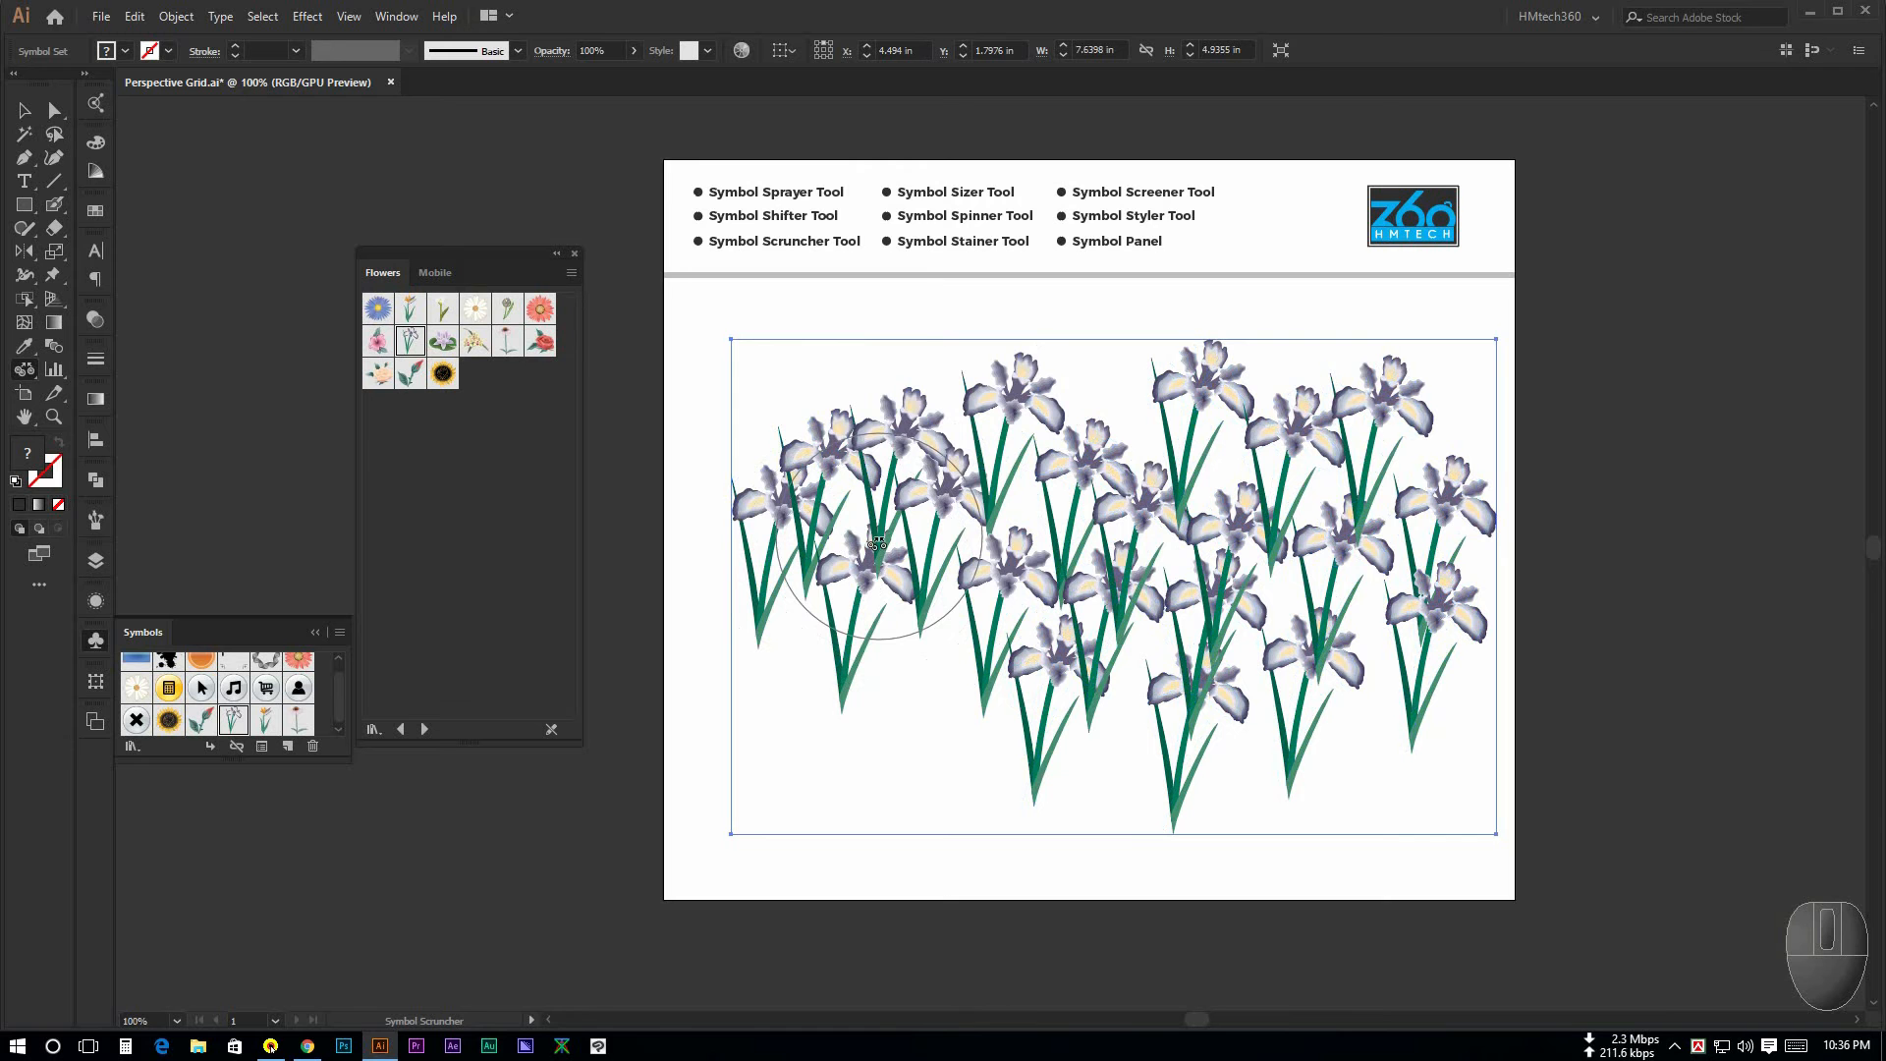
# Step: Enlarge an iris at the set's lower right and one at its upper right with the Symbol Sizer tool
pyautogui.click(25, 371)
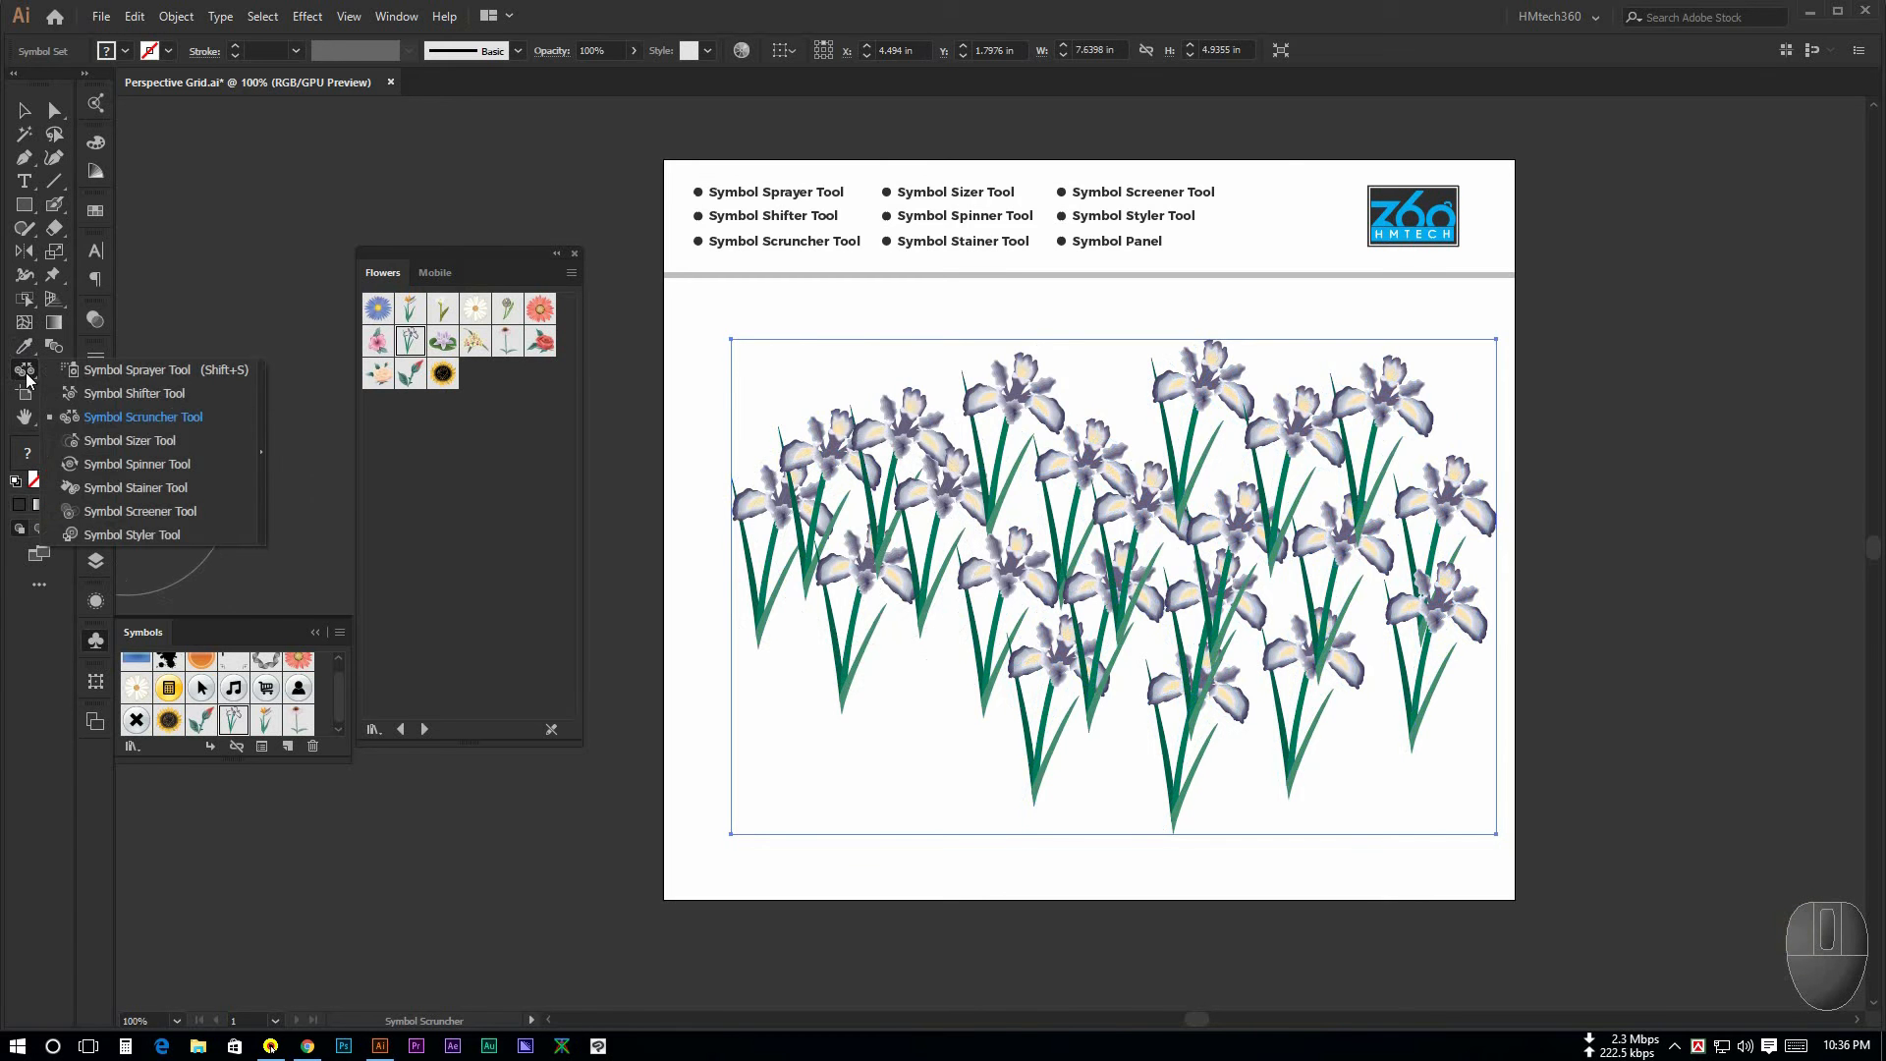
pyautogui.click(132, 448)
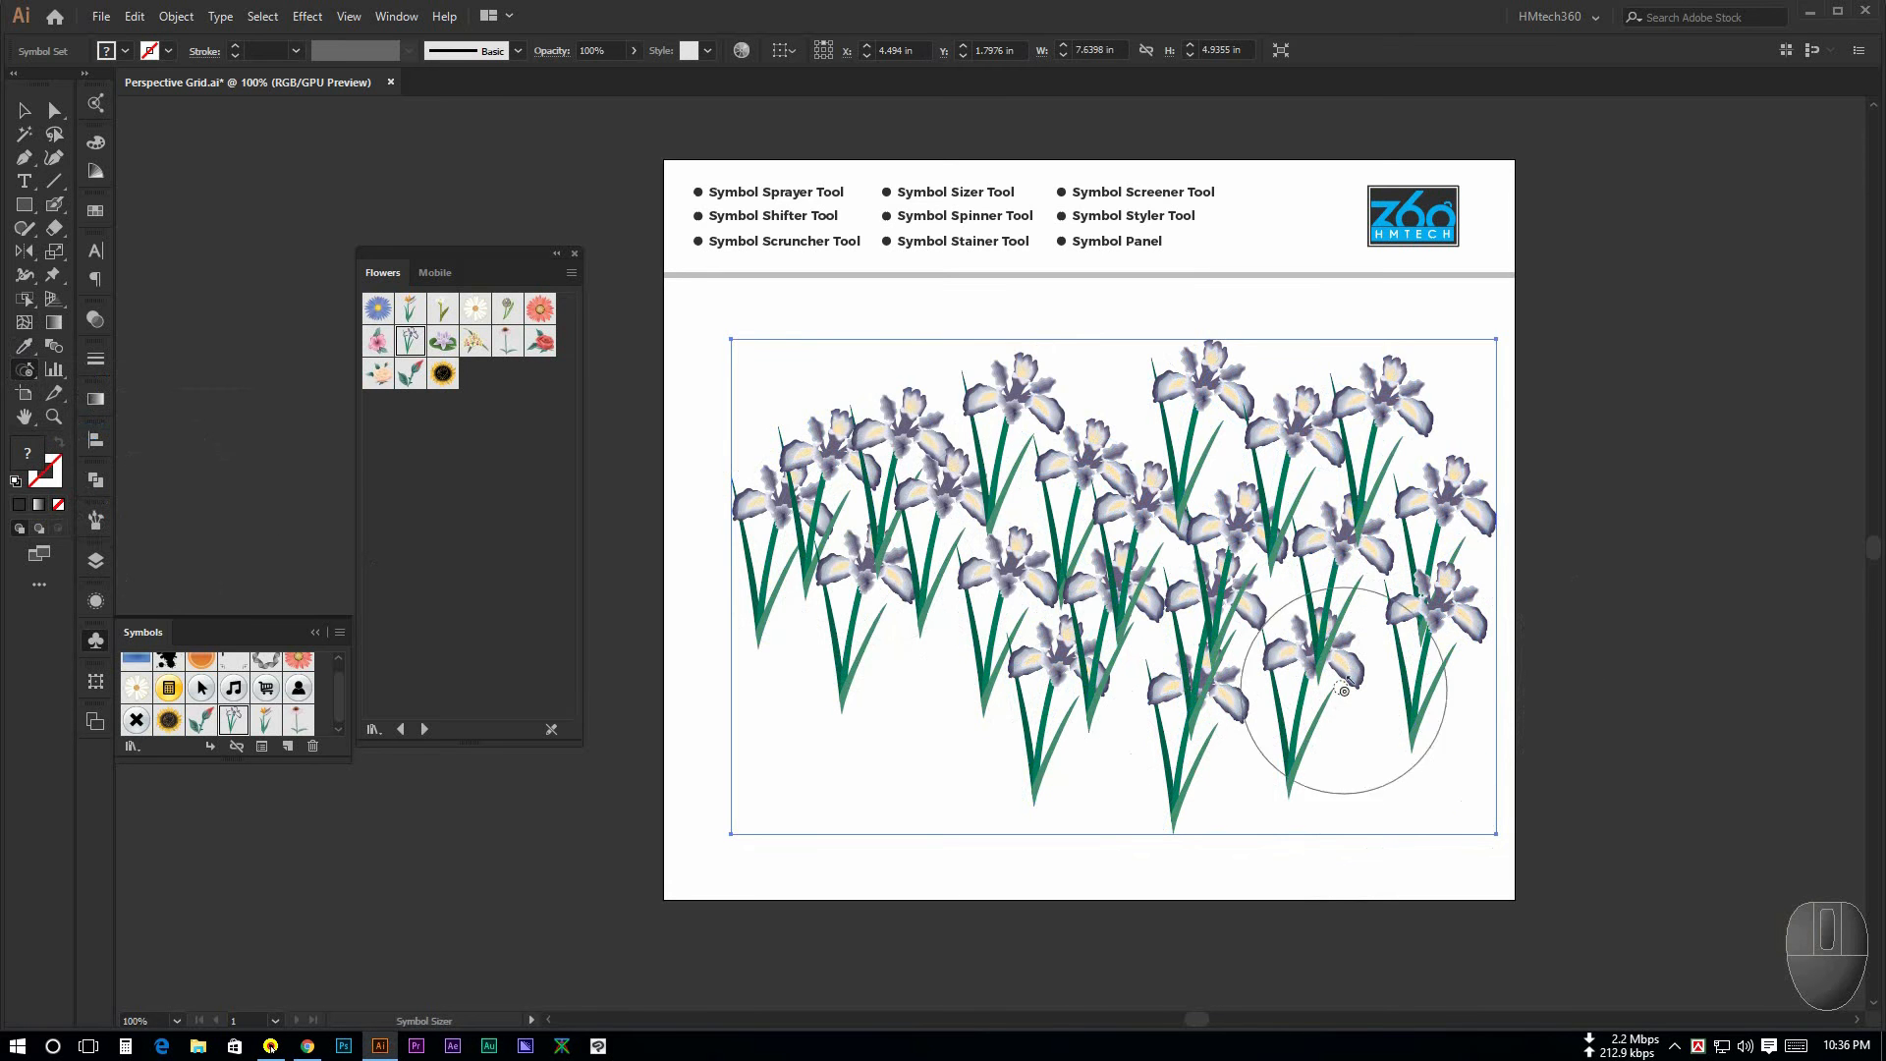
pyautogui.click(1431, 661)
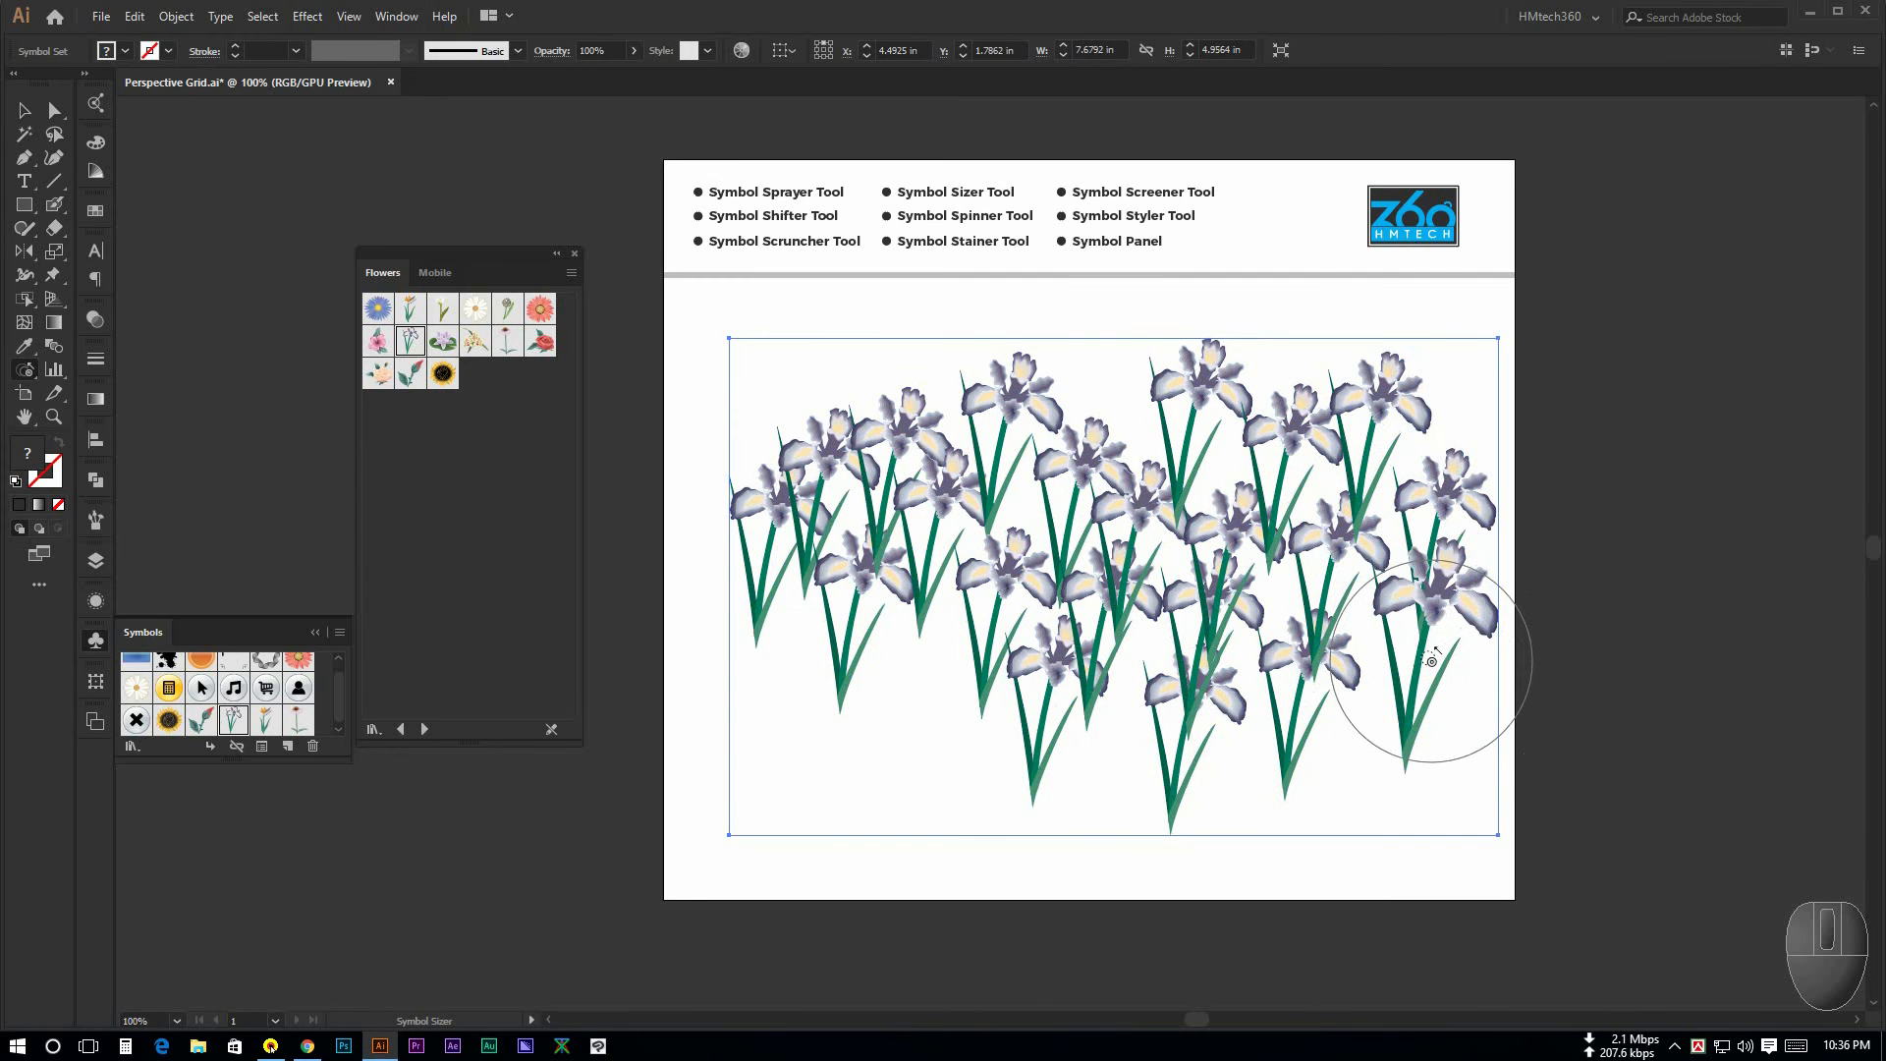
pyautogui.moveTo(1431, 661)
pyautogui.mouseDown()
pyautogui.moveTo(1360, 550)
pyautogui.moveTo(1277, 499)
pyautogui.mouseUp()
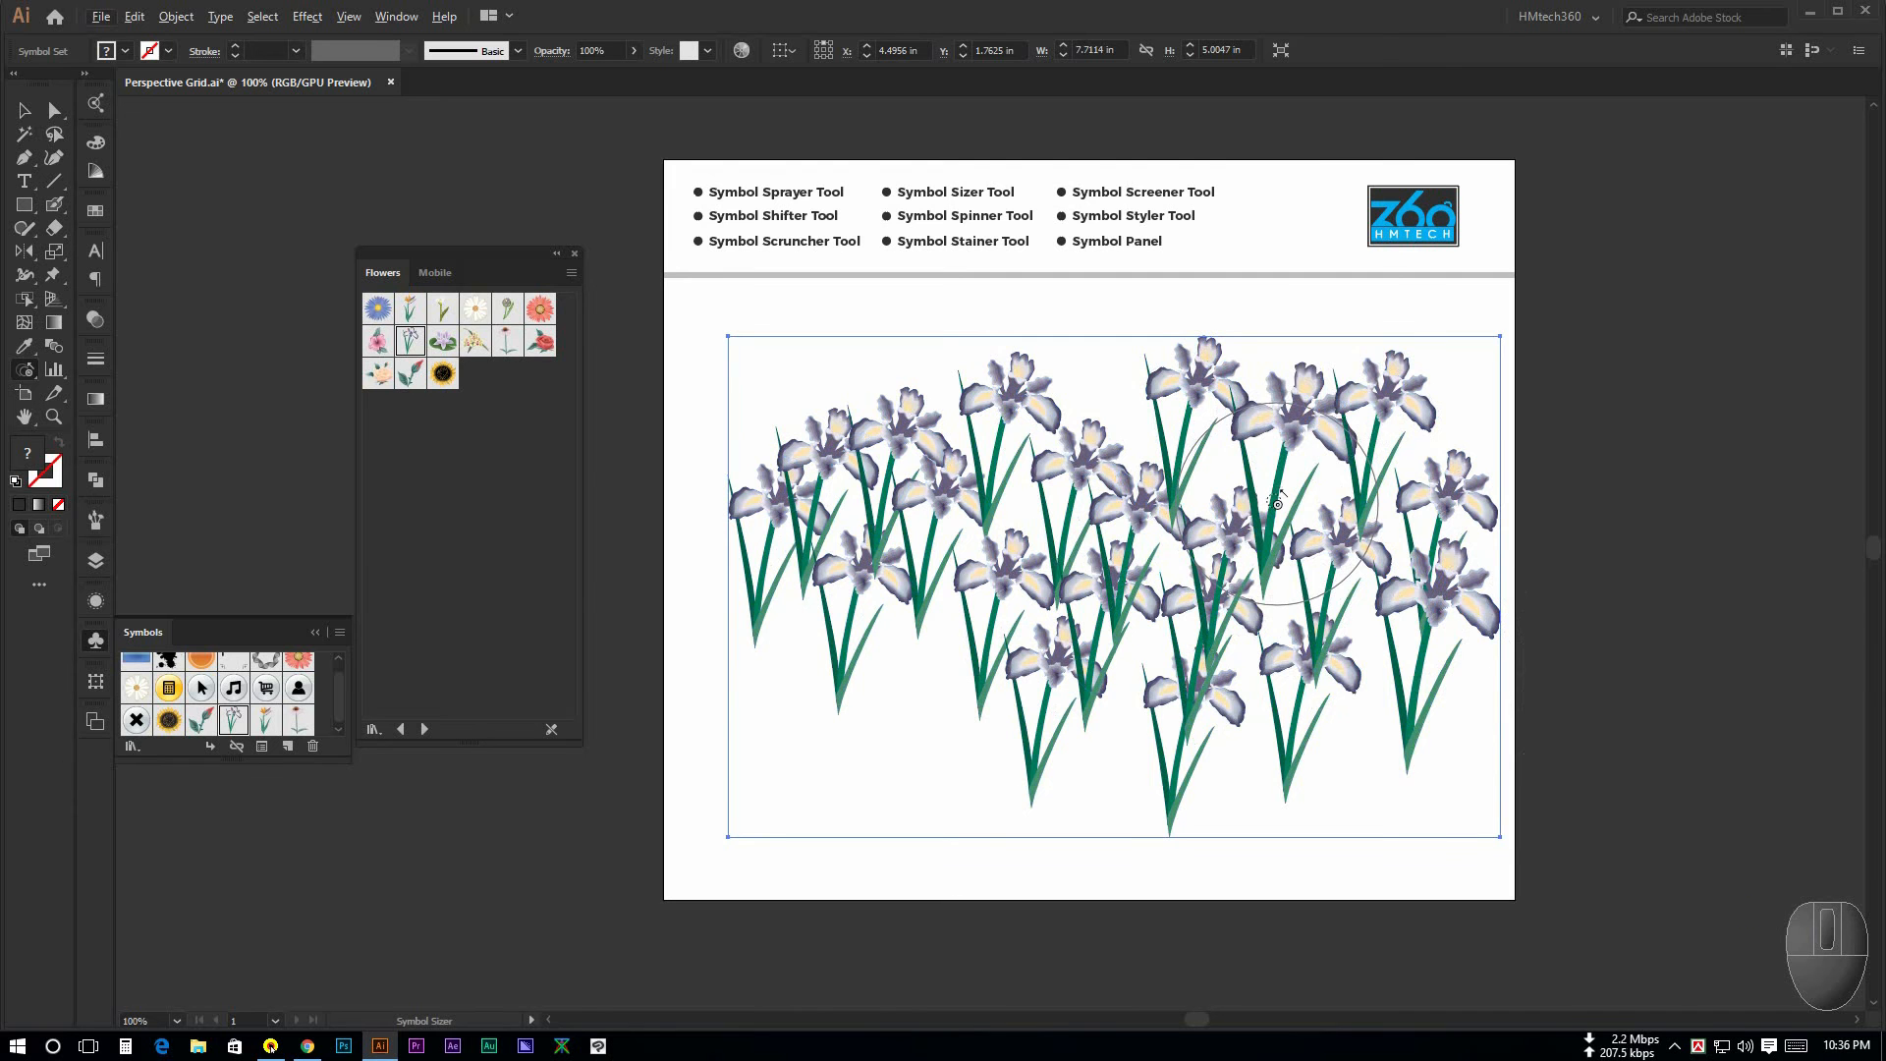
pyautogui.click(1194, 445)
pyautogui.click(1195, 442)
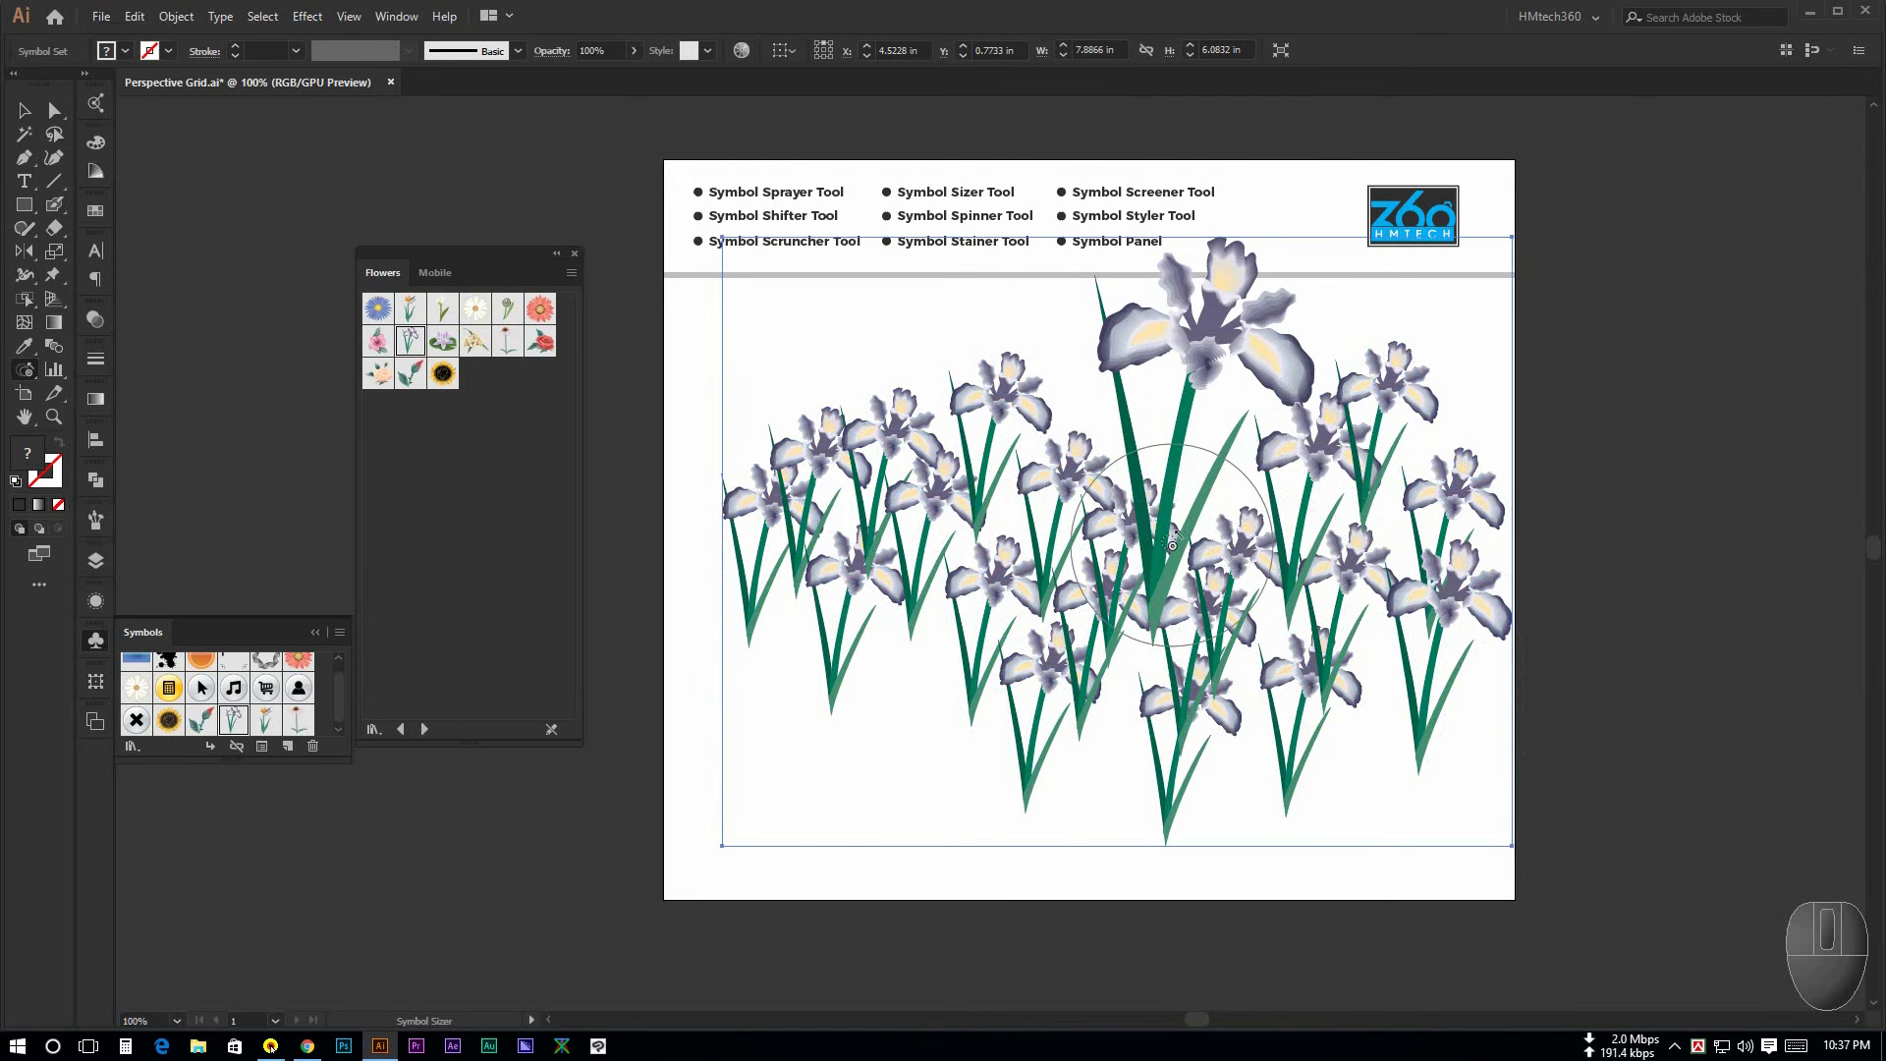
pyautogui.hotkey('ctrl', 'z')
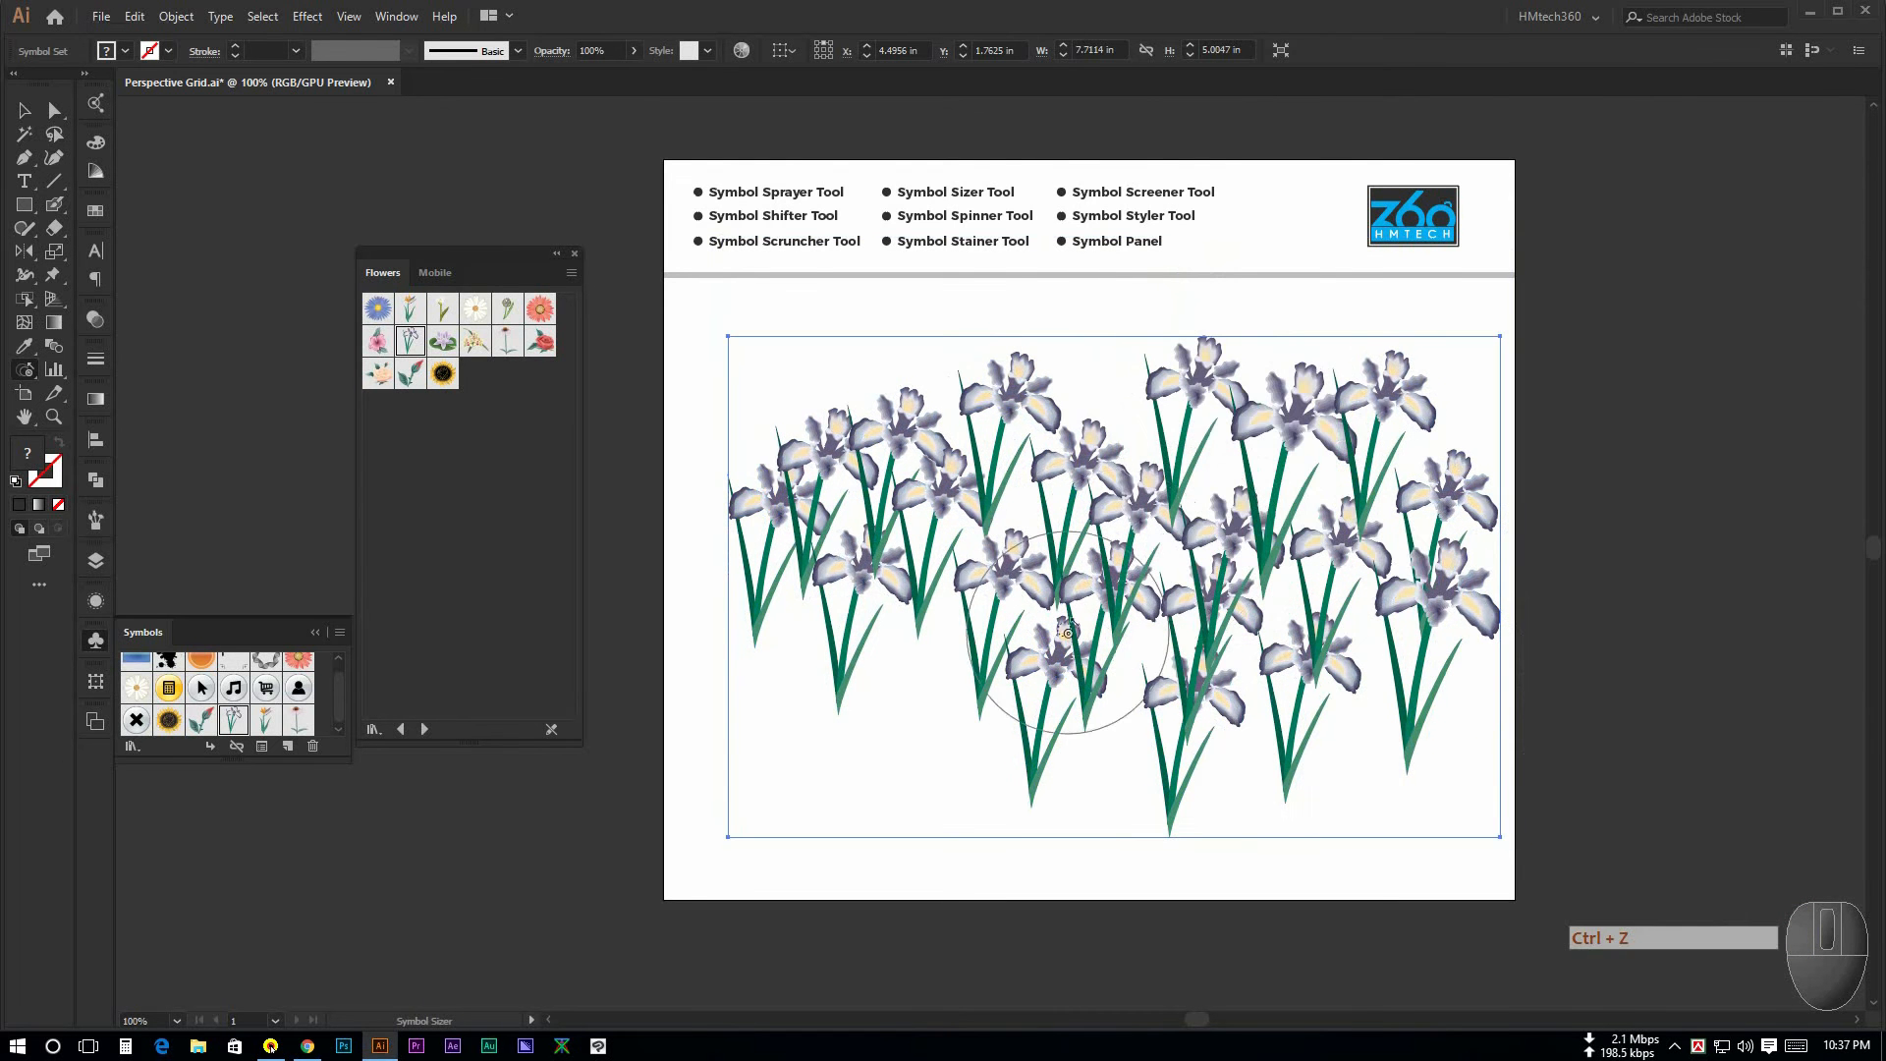
# Step: Enlarge the iris at the lower middle slightly and shrink several irises in the middle and upper part of the set
pyautogui.click(1047, 738)
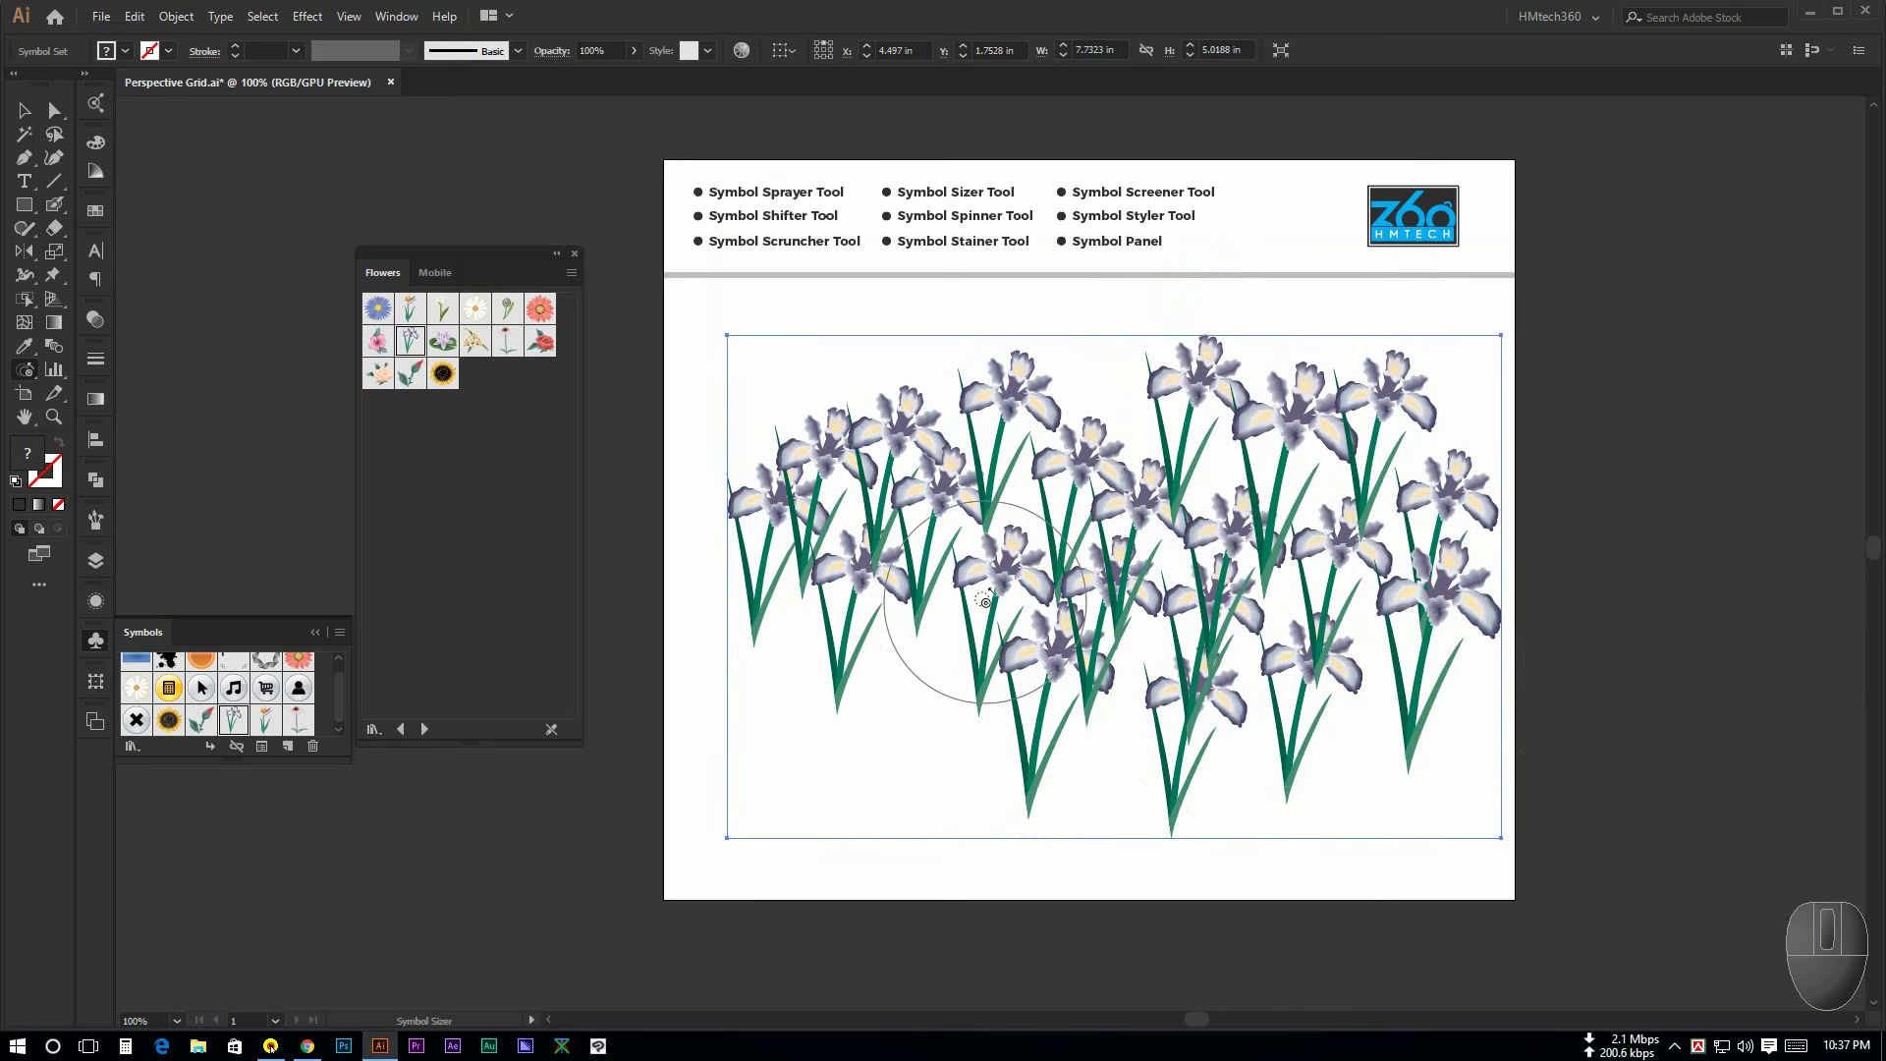
pyautogui.press('alt')
pyautogui.keyDown('alt'); pyautogui.click(989, 618); pyautogui.keyUp('alt')
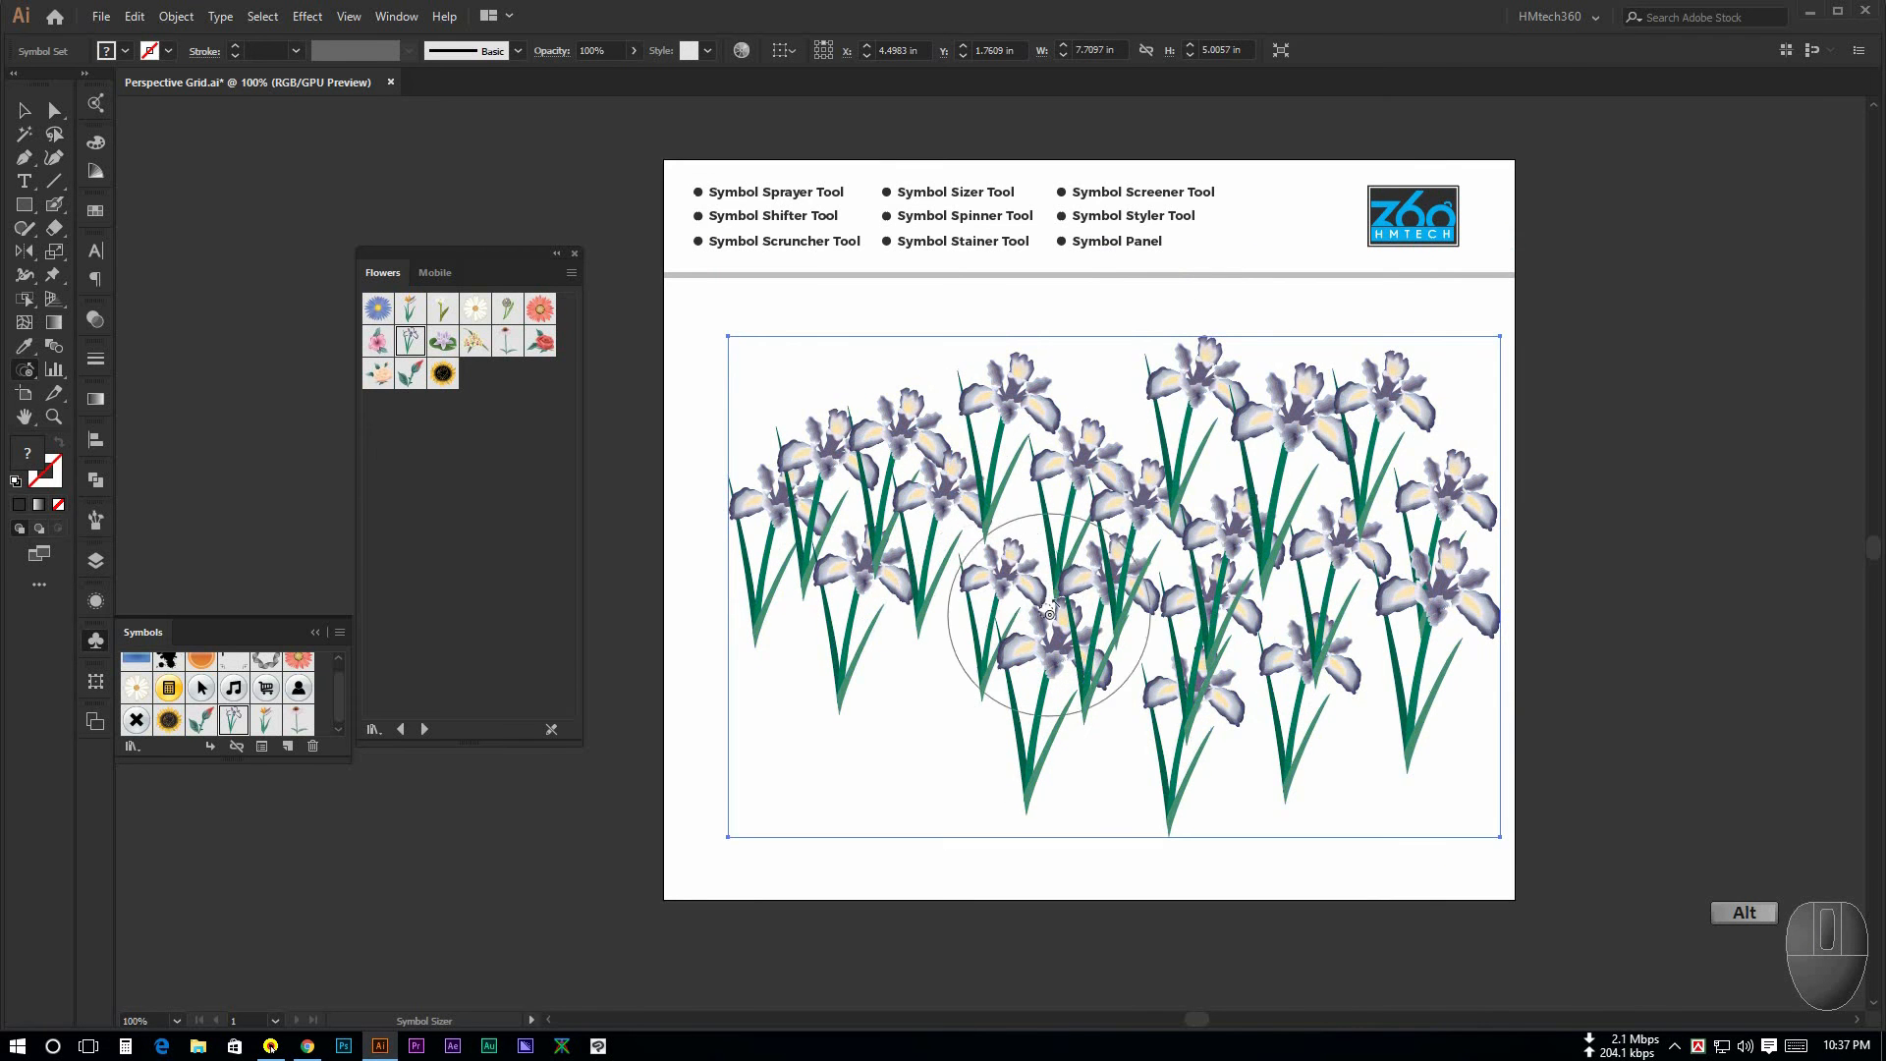
pyautogui.keyDown('alt'); pyautogui.click(1010, 454); pyautogui.keyUp('alt')
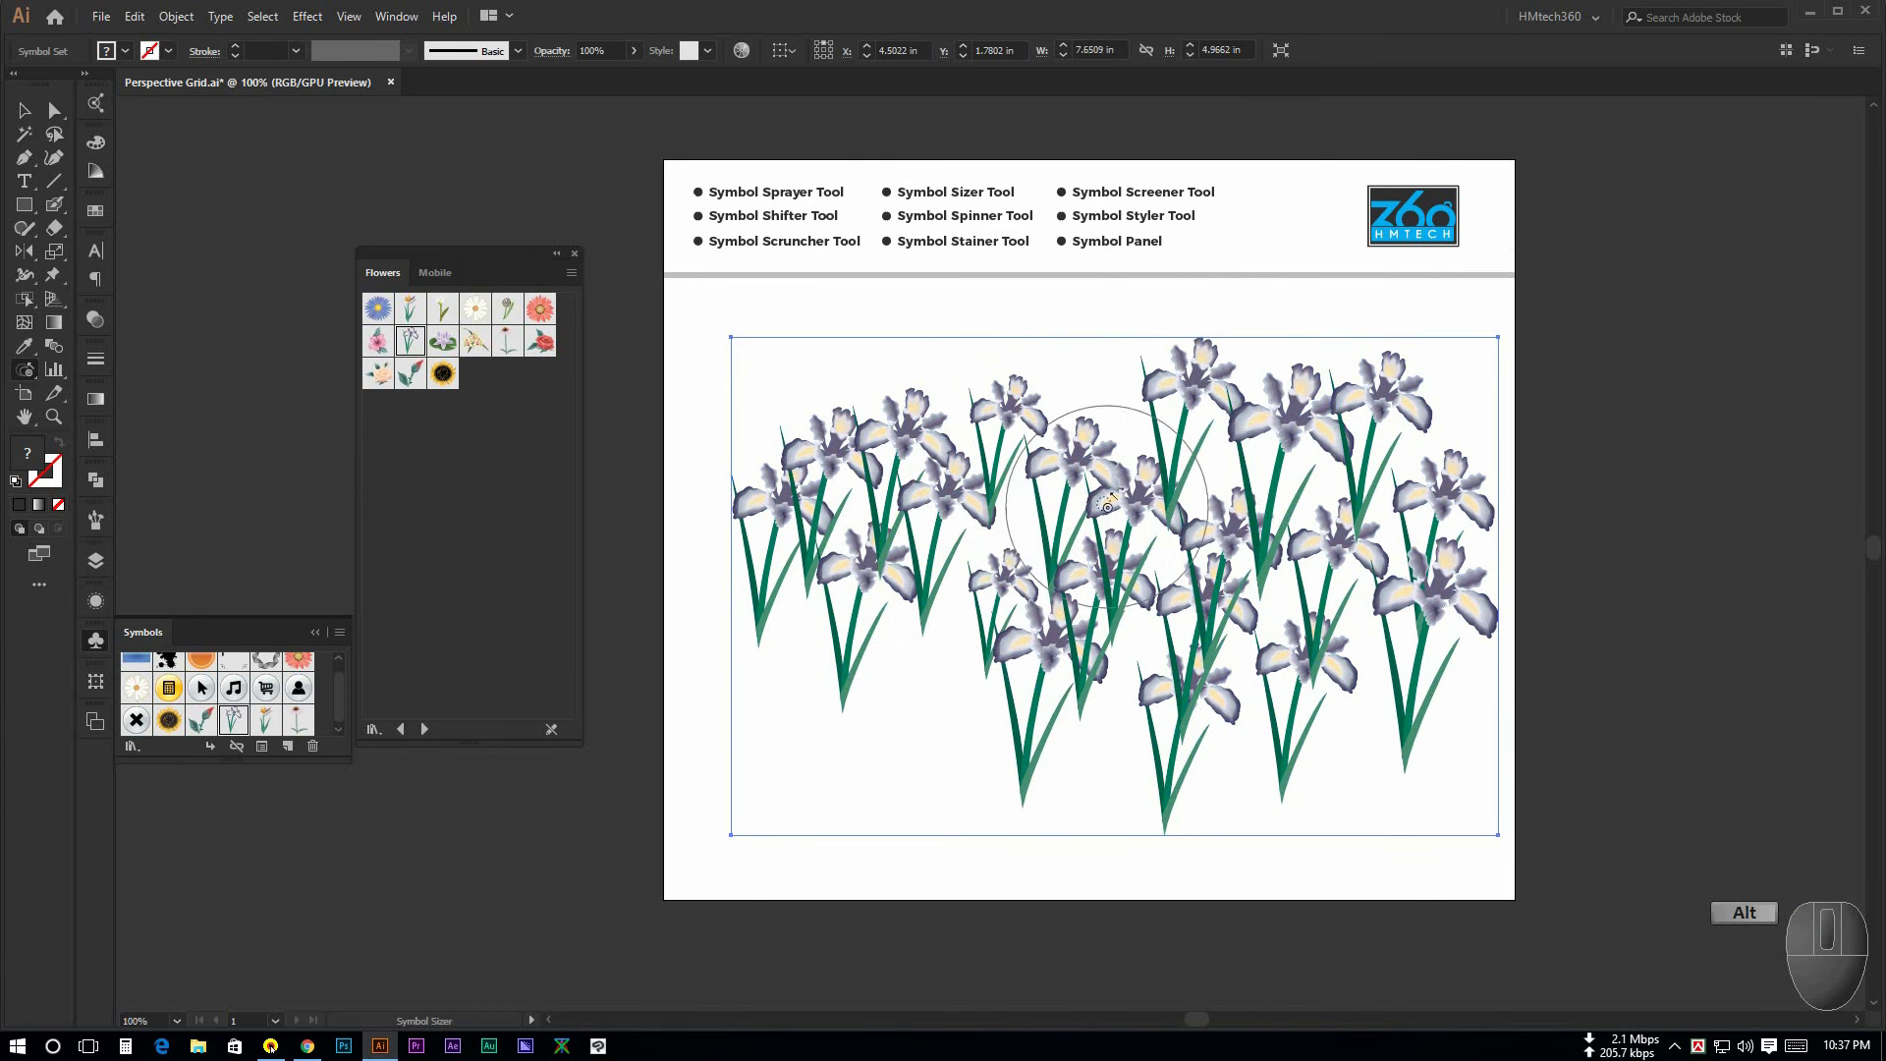
pyautogui.keyDown('alt'); pyautogui.click(1218, 447); pyautogui.keyUp('alt')
pyautogui.moveTo(1375, 555); pyautogui.dragTo(1373, 555)
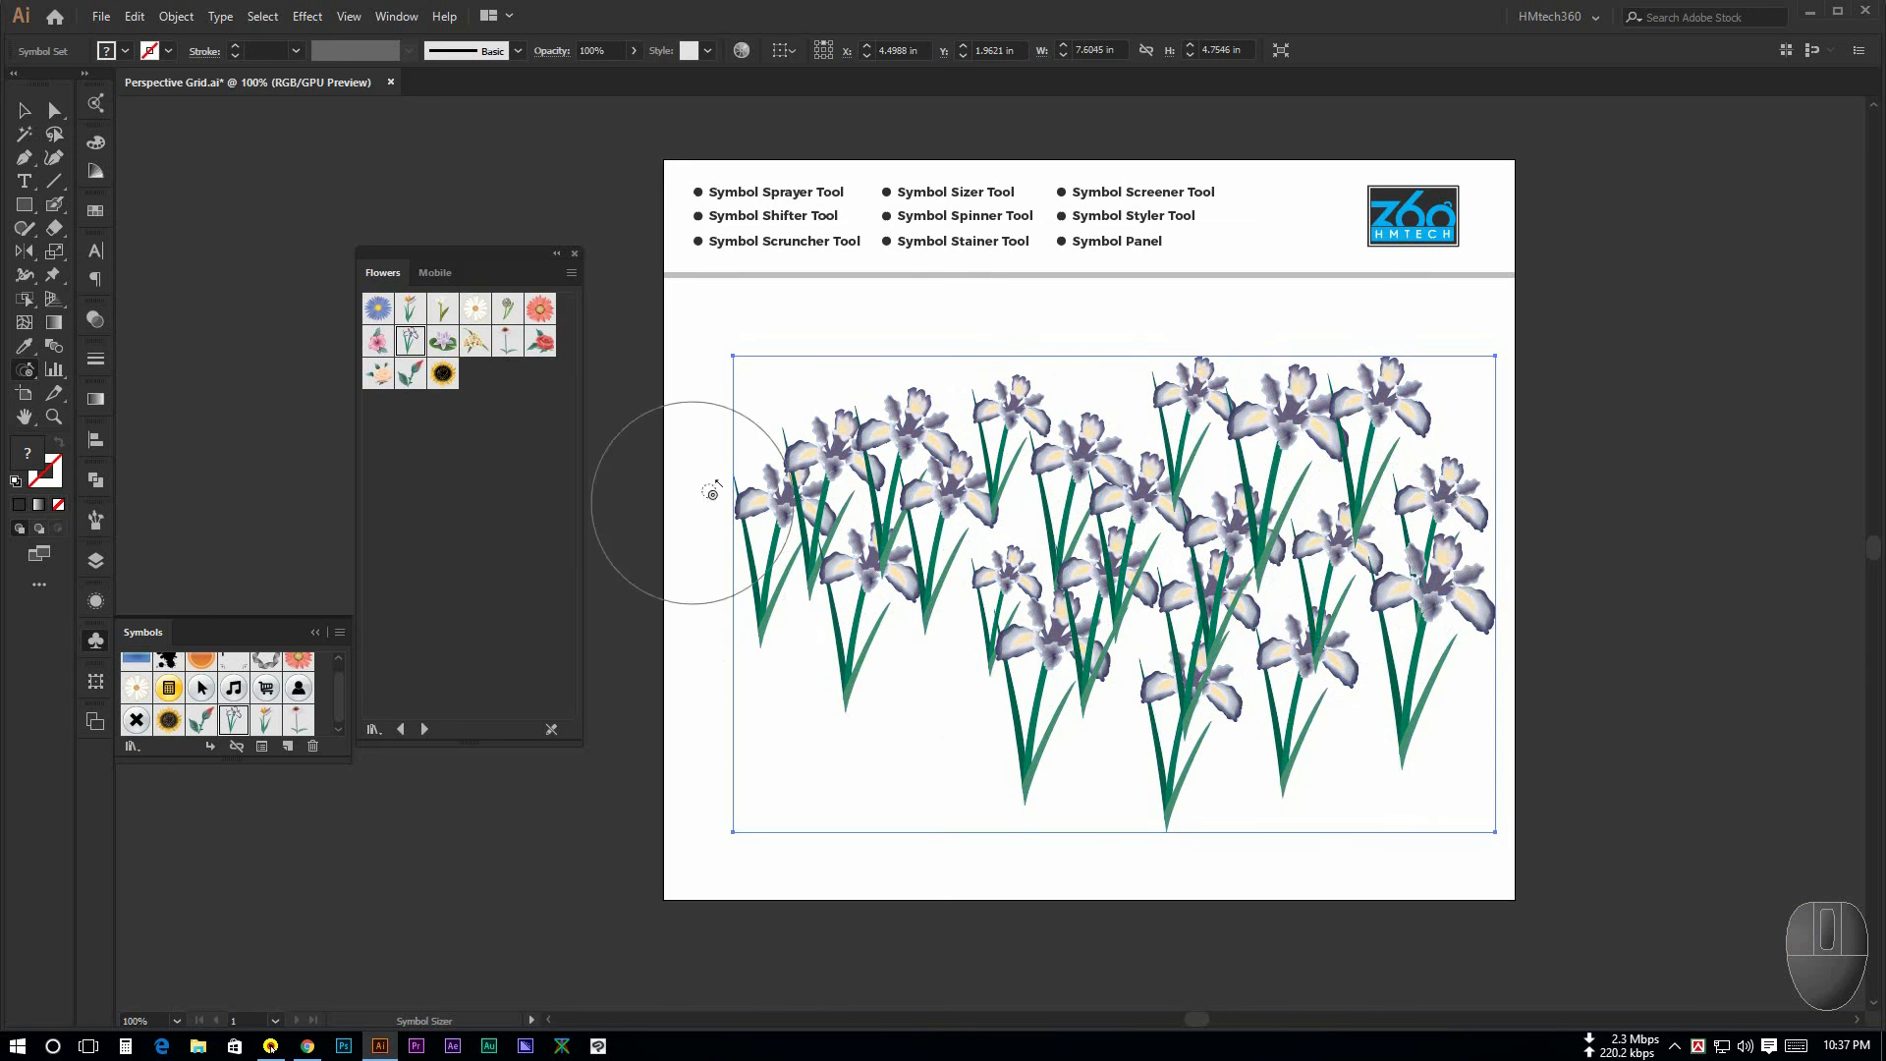
# Step: Review the Symbol Sizer options without changing them, and resize more irises, enlarging ones on the left and shrinking ones along the top
pyautogui.doubleClick(25, 371)
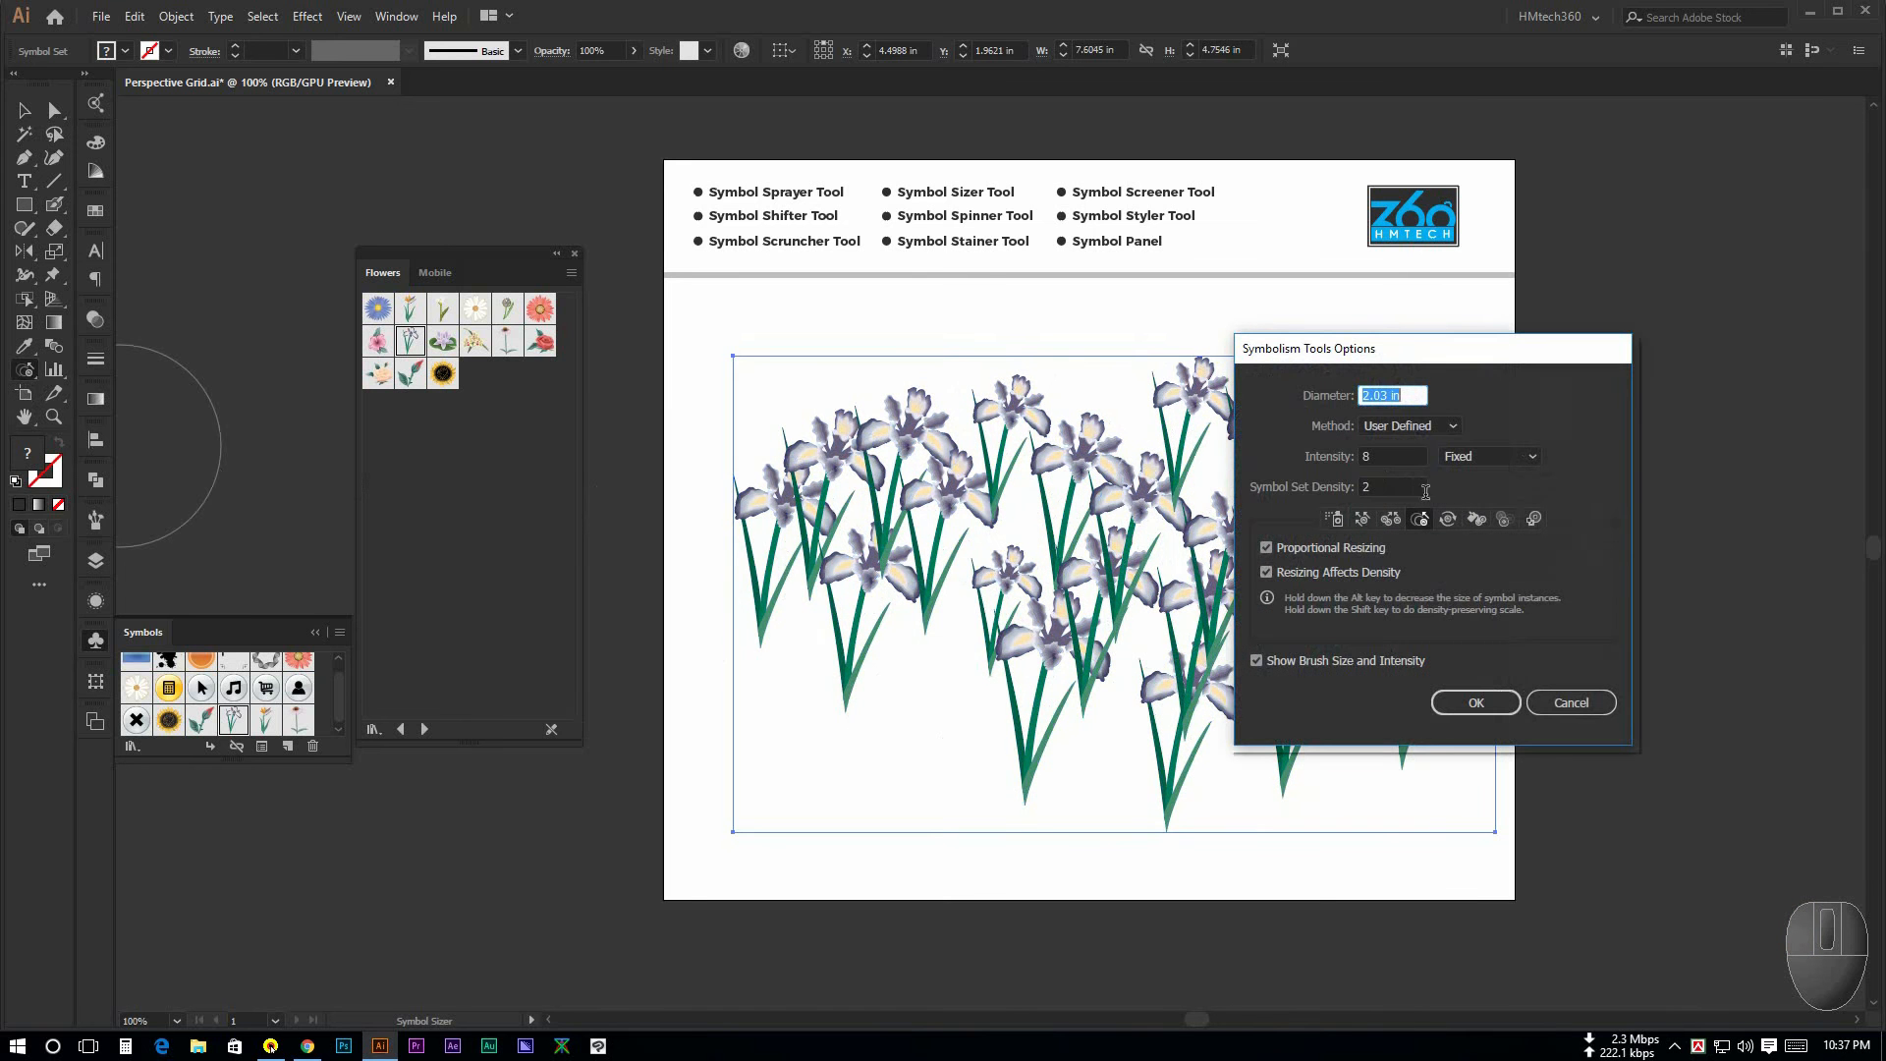
pyautogui.click(1570, 703)
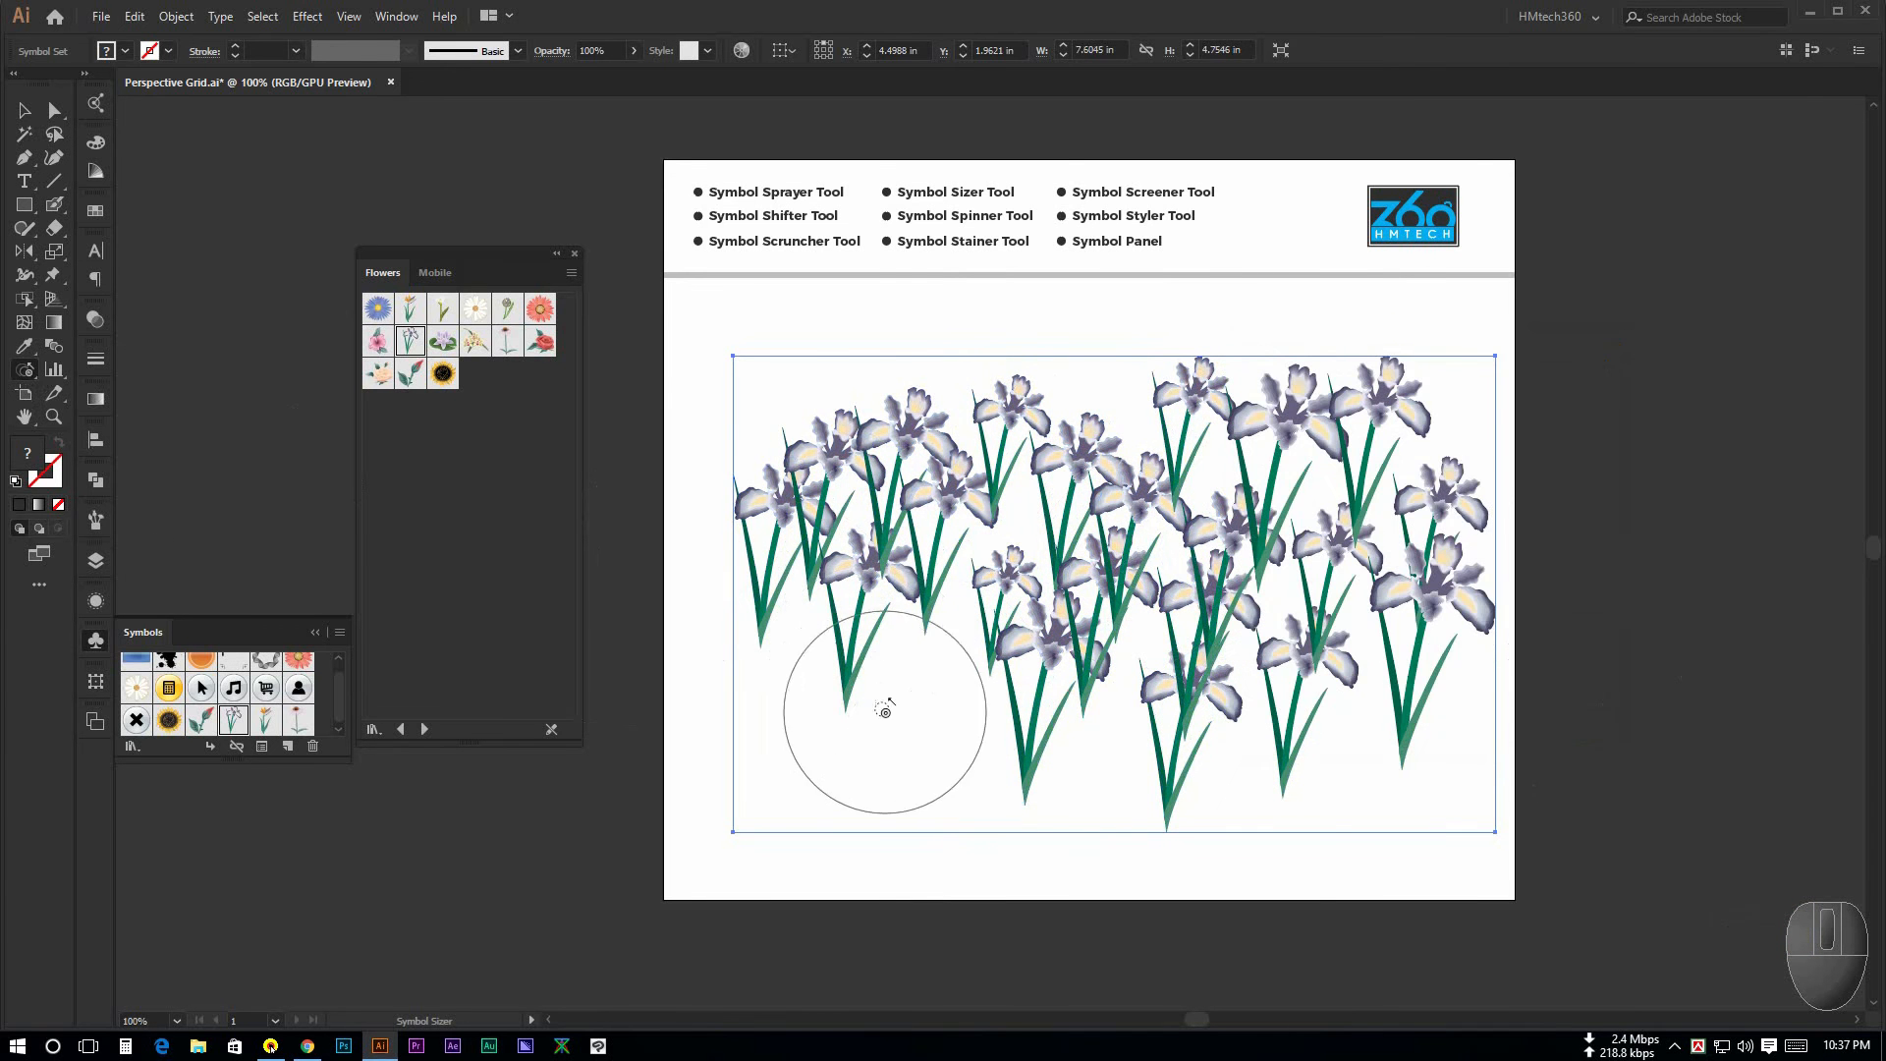
pyautogui.scroll(1, 883, 711)
pyautogui.moveTo(850, 633); pyautogui.dragTo(835, 639)
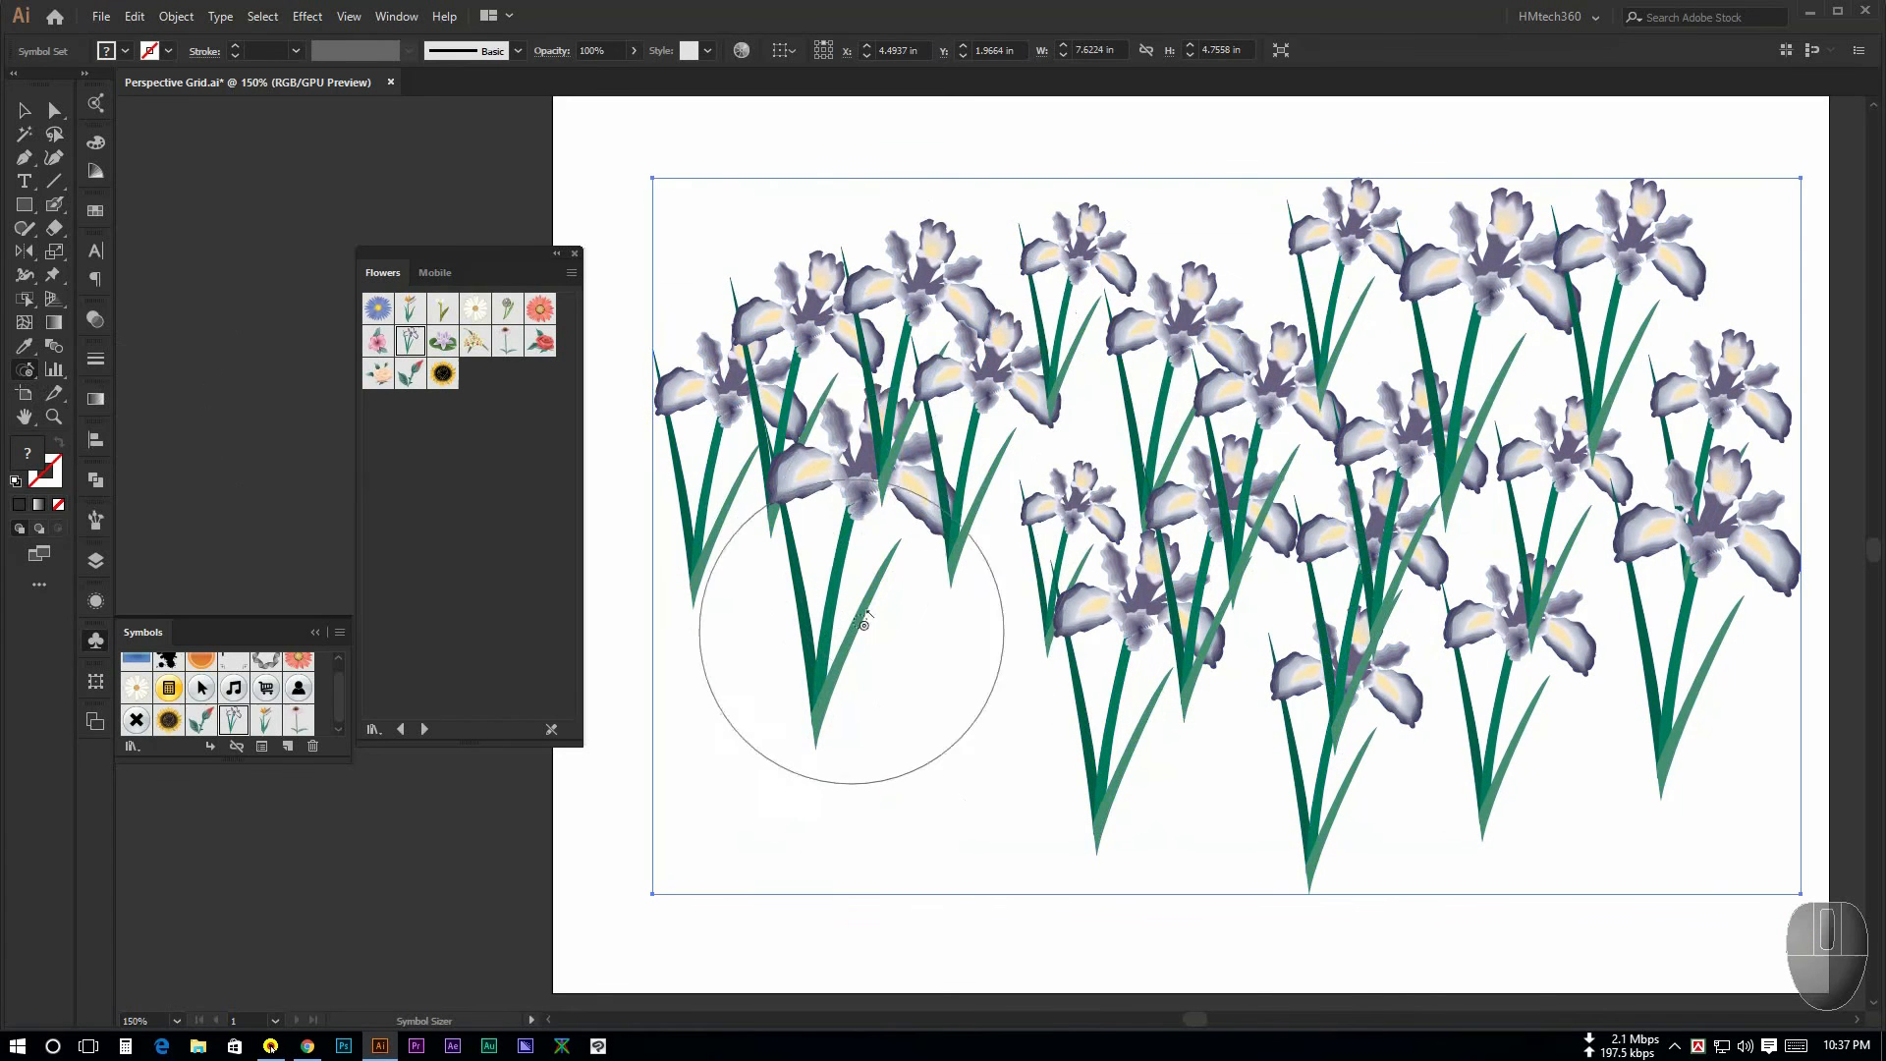
pyautogui.keyDown('alt'); pyautogui.click(1052, 349); pyautogui.keyUp('alt')
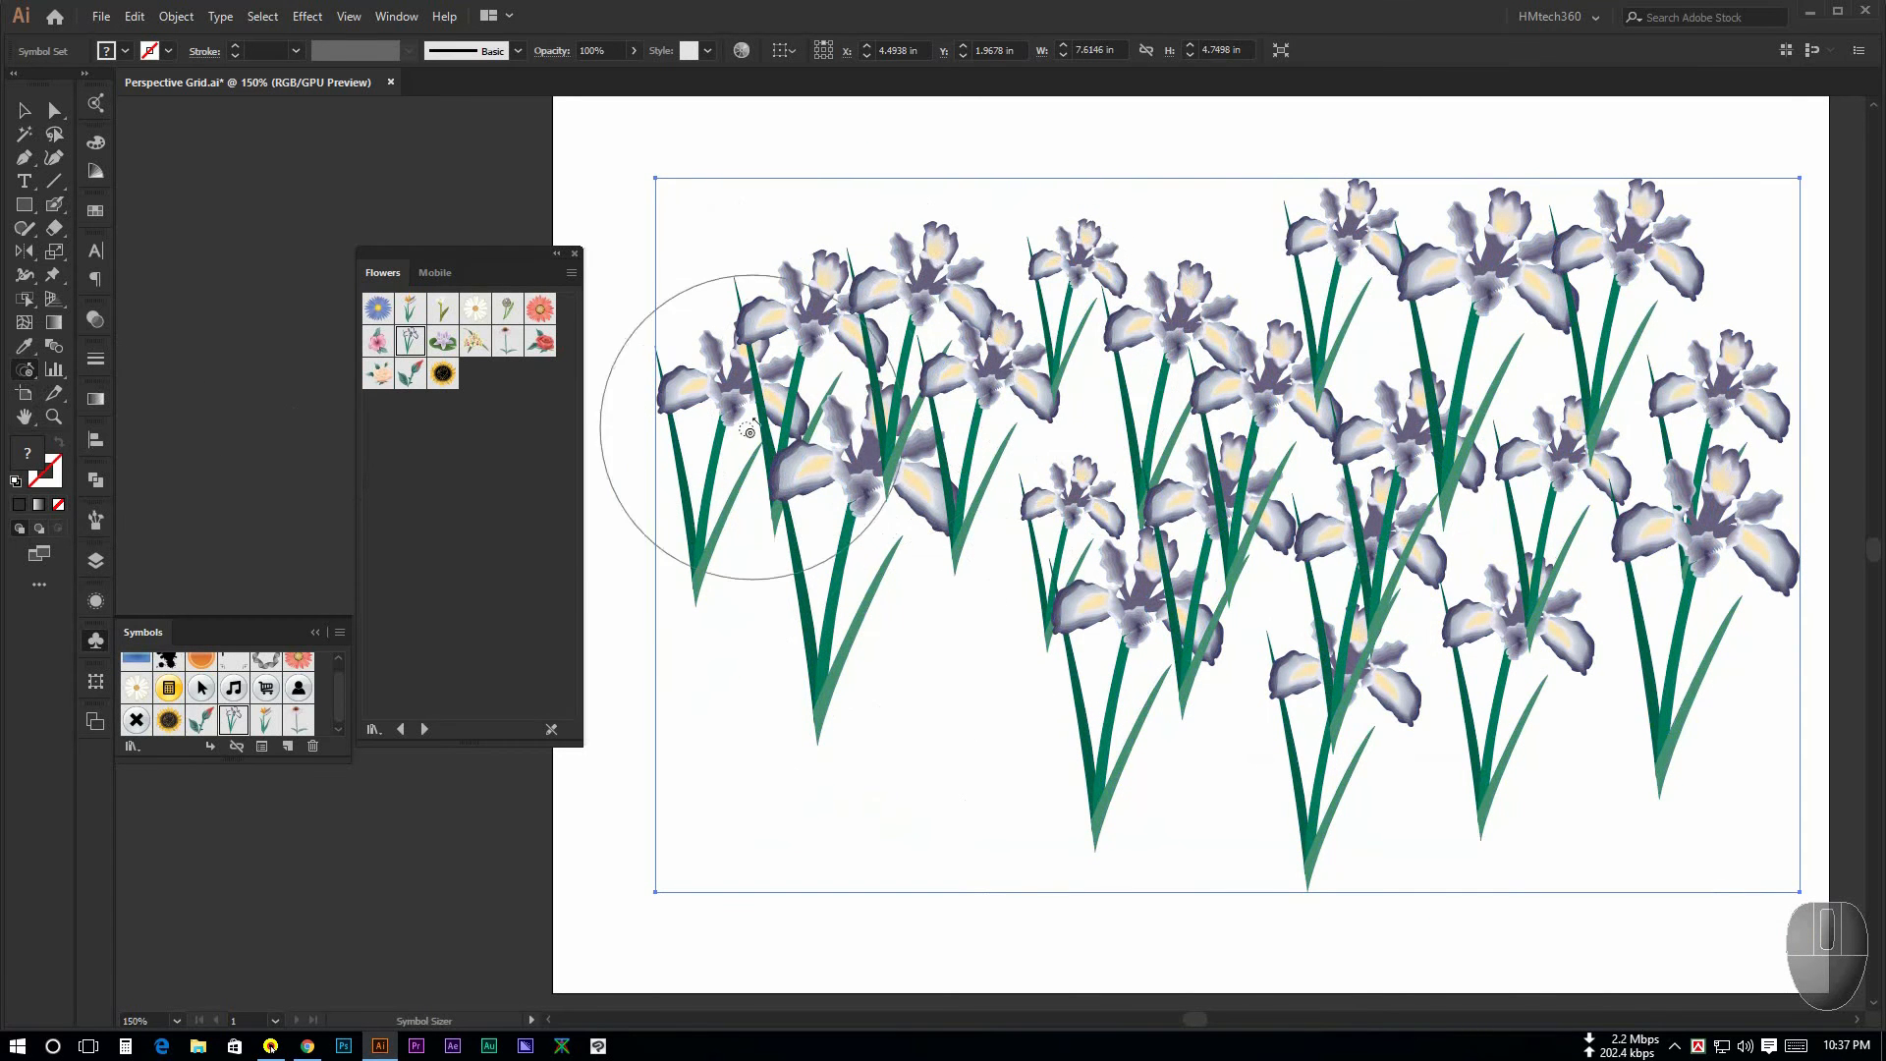
pyautogui.click(695, 491)
pyautogui.keyDown('alt'); pyautogui.click(812, 354); pyautogui.keyUp('alt')
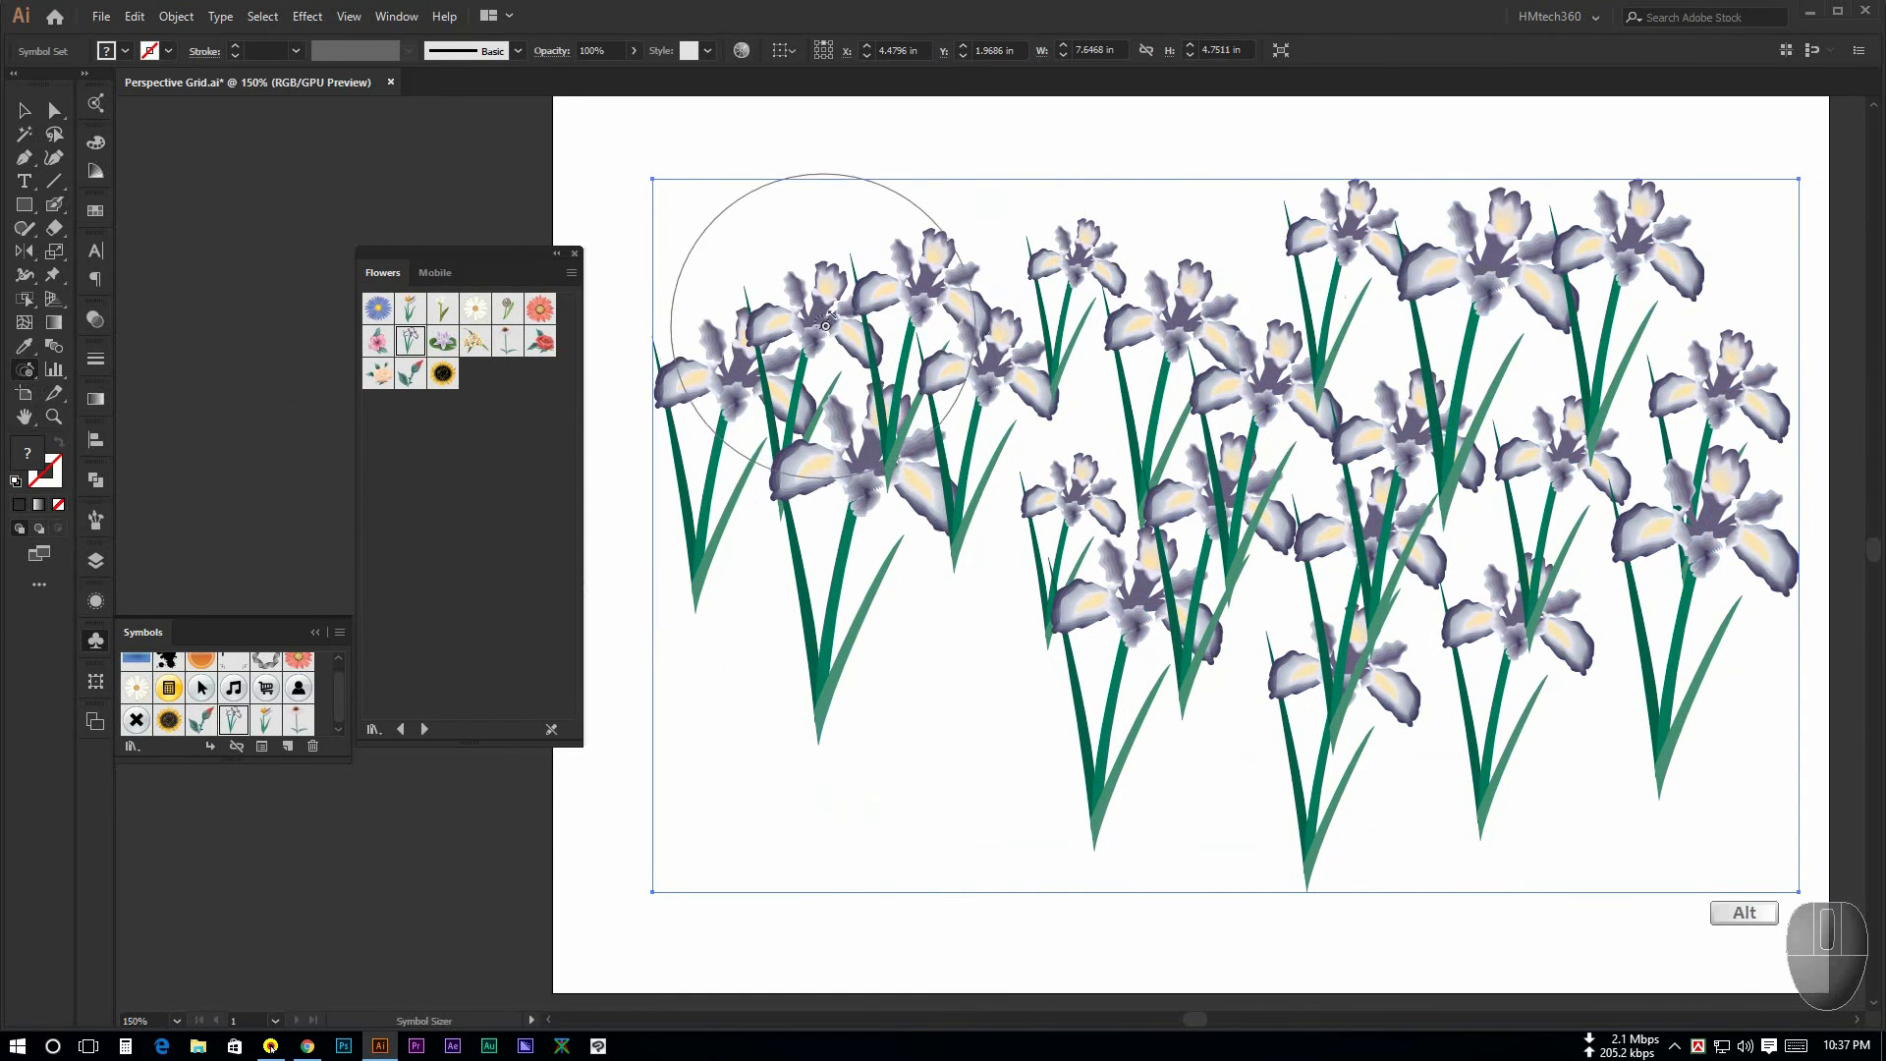
pyautogui.keyDown('alt'); pyautogui.click(1455, 364); pyautogui.keyUp('alt')
pyautogui.keyDown('alt'); pyautogui.click(1455, 364); pyautogui.keyUp('alt')
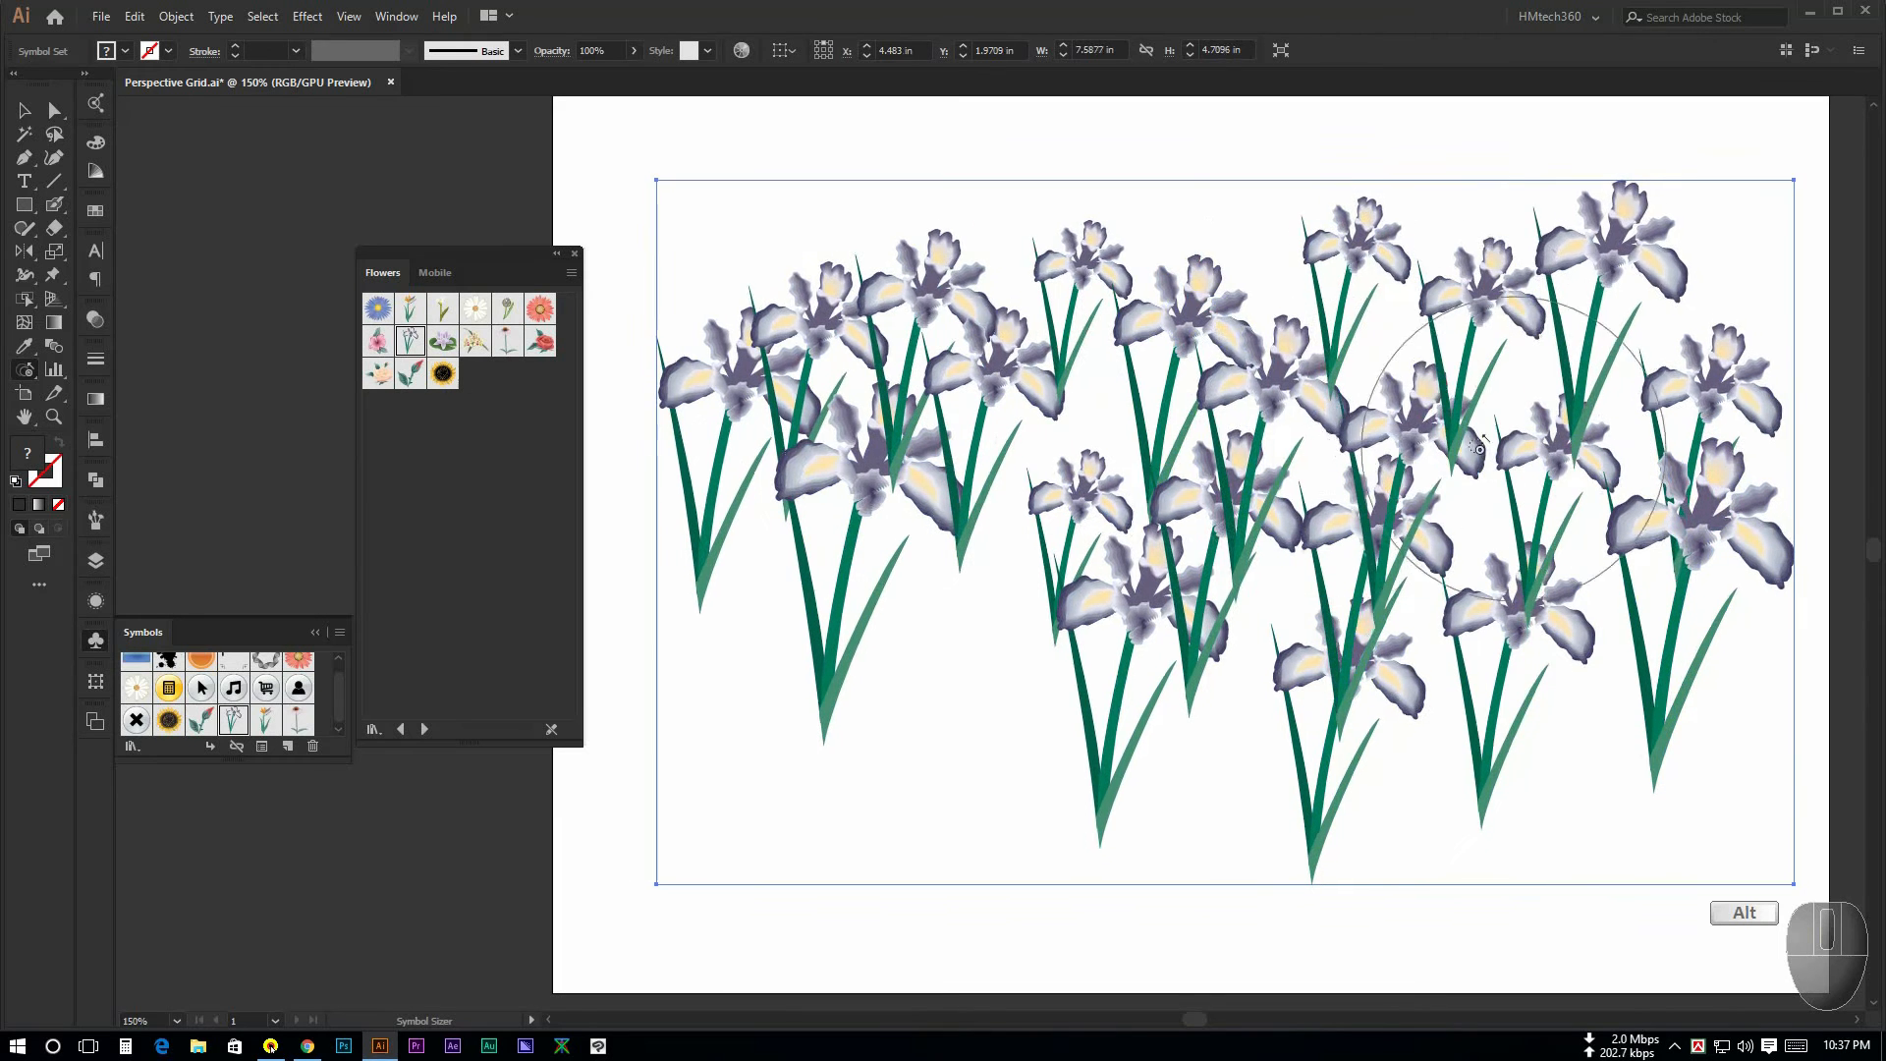
# Step: Shrink several irises in the upper left and along the upper right of the set with the Symbol Sizer tool
pyautogui.keyDown('alt'); pyautogui.click(1090, 378); pyautogui.keyUp('alt')
pyautogui.keyDown('alt'); pyautogui.click(1044, 346); pyautogui.keyUp('alt')
pyautogui.keyDown('alt'); pyautogui.click(906, 328); pyautogui.keyUp('alt')
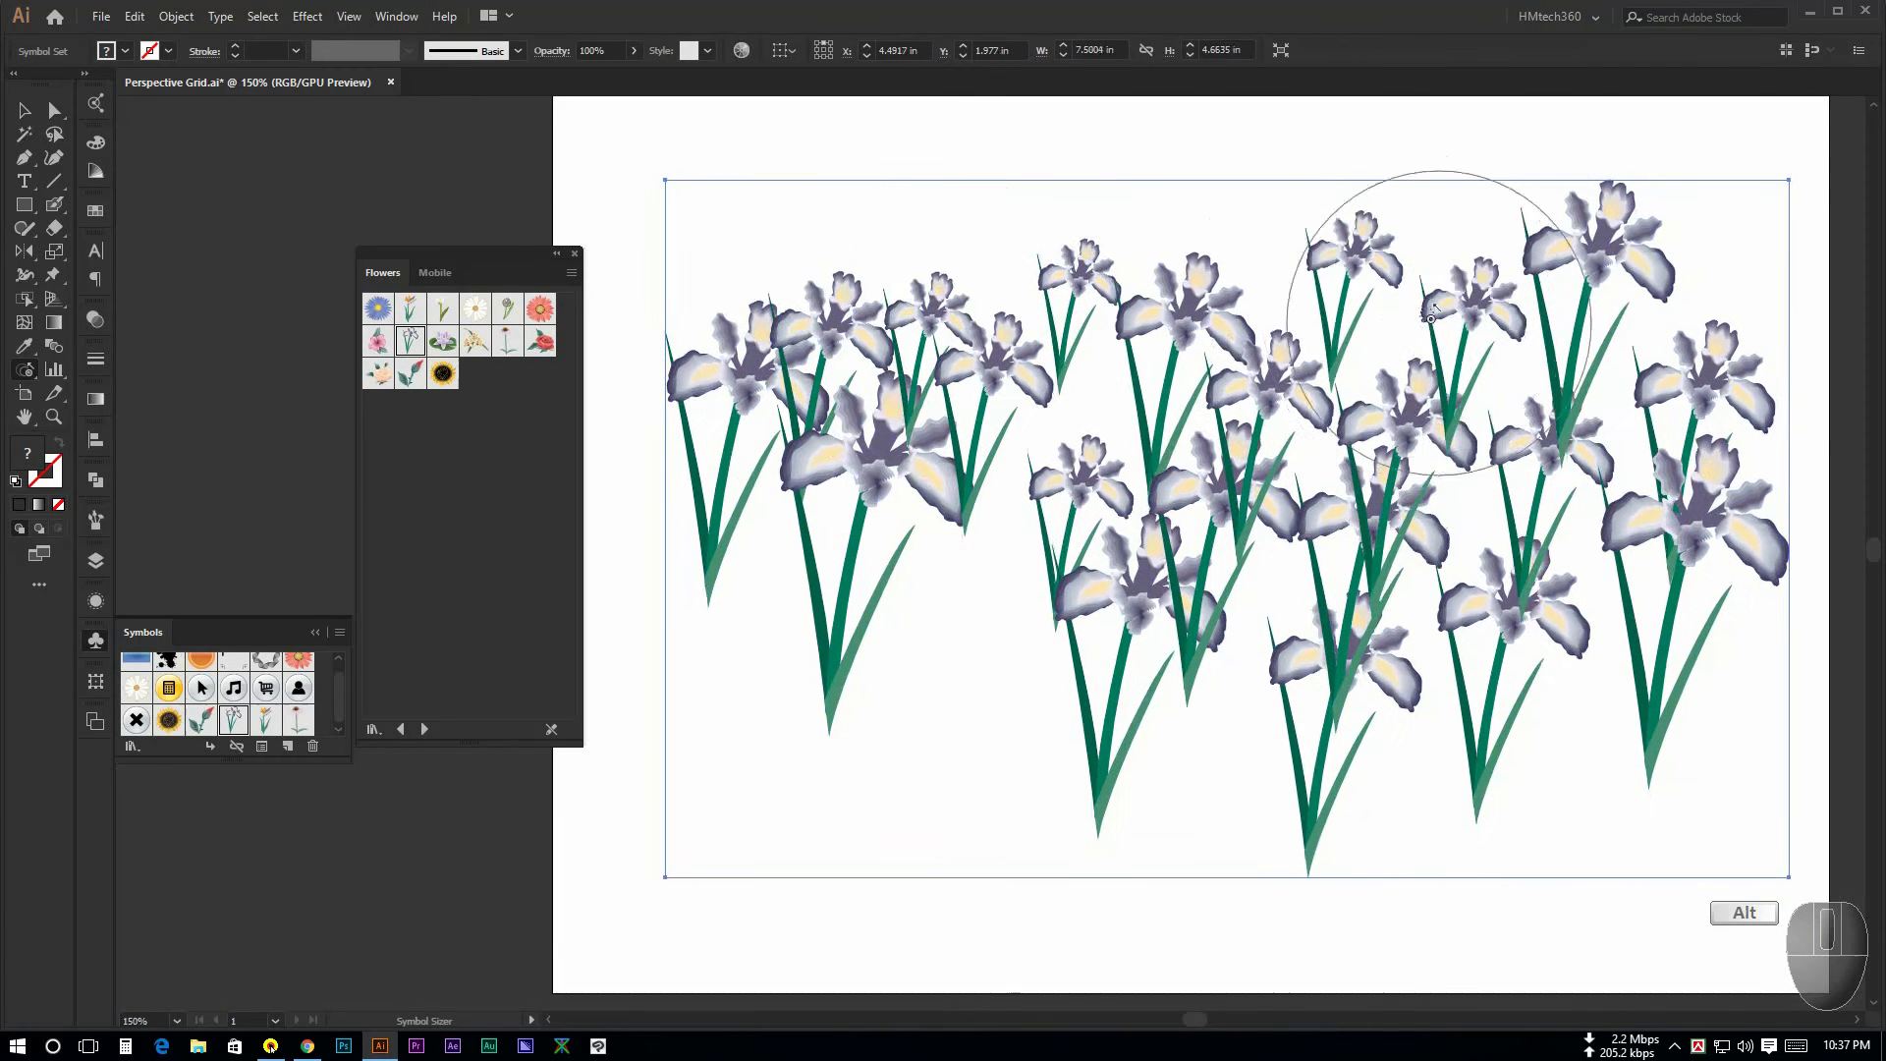
pyautogui.keyDown('alt'); pyautogui.click(1463, 301); pyautogui.keyUp('alt')
pyautogui.keyDown('alt'); pyautogui.click(1469, 299); pyautogui.keyUp('alt')
pyautogui.keyDown('alt'); pyautogui.click(1637, 353); pyautogui.keyUp('alt')
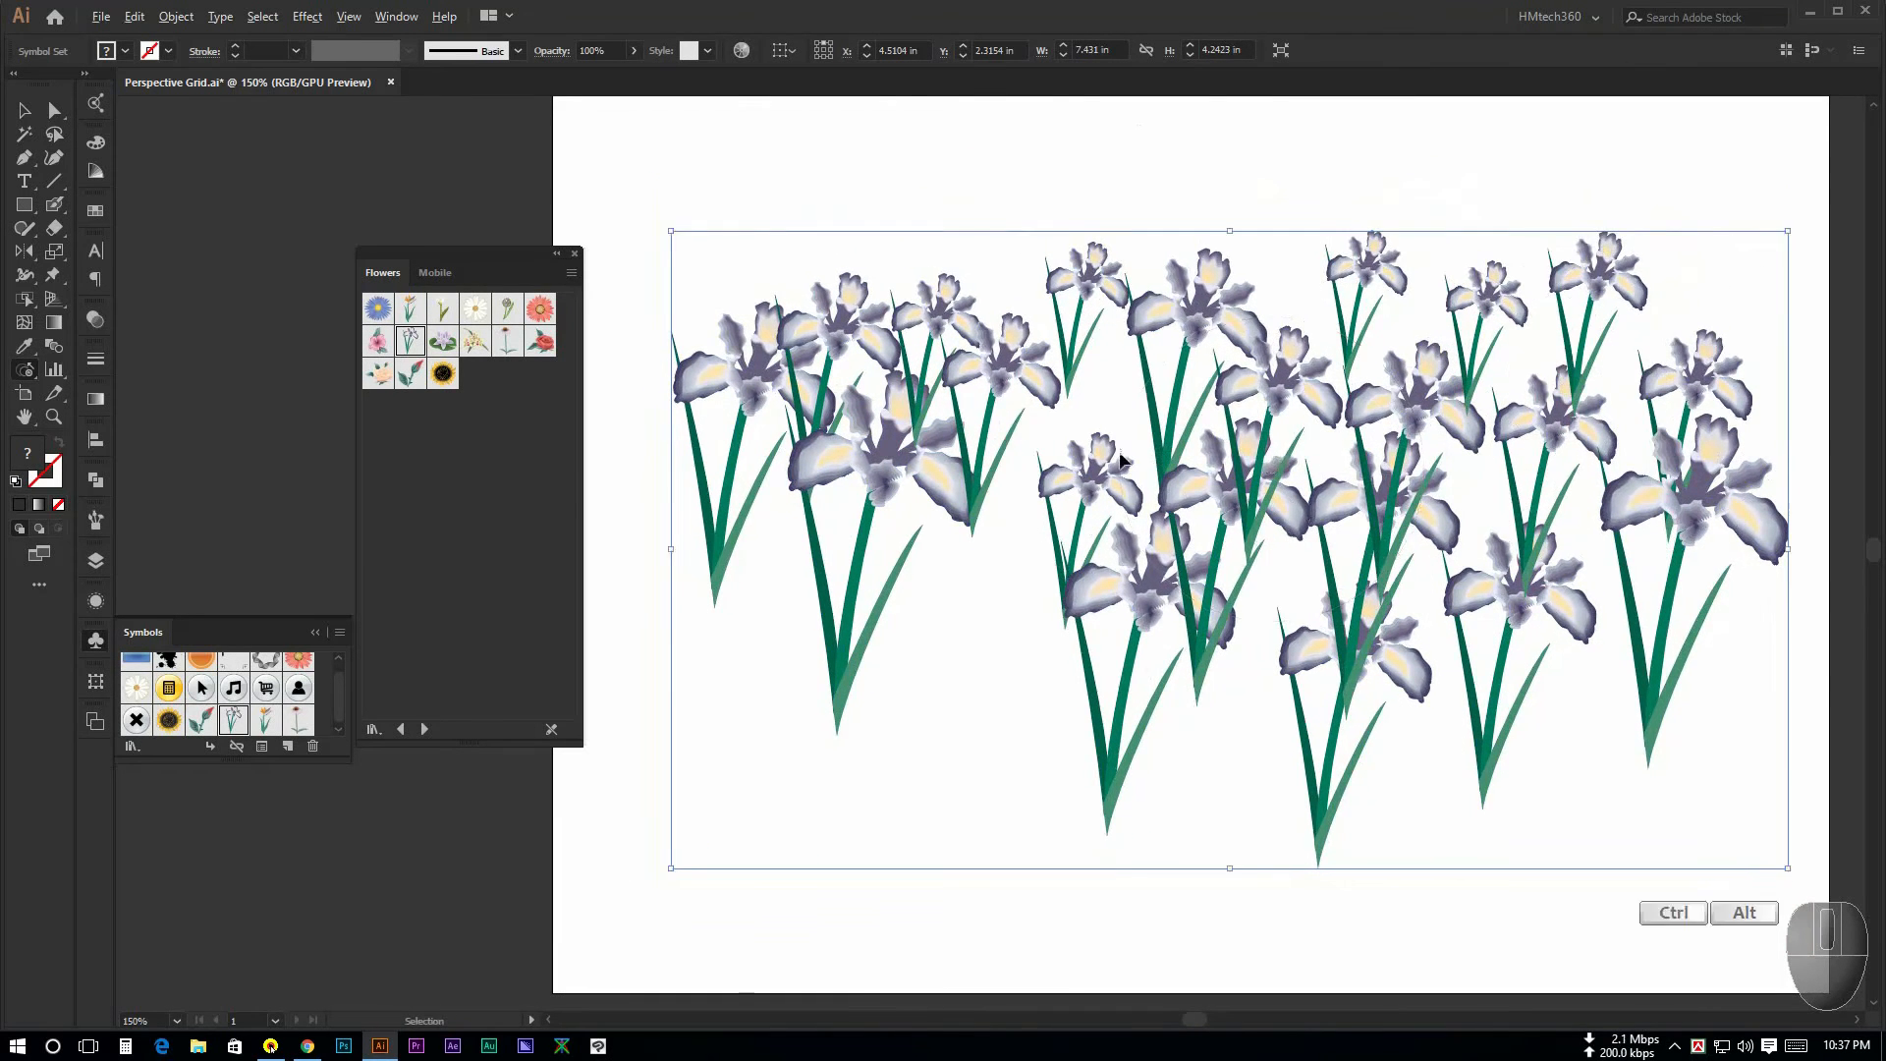
# Step: Switch to the Symbol Spinner tool, try rotating the large iris on the left of the set, and undo the rotation
pyautogui.hotkey('ctrl', 'alt', '0')
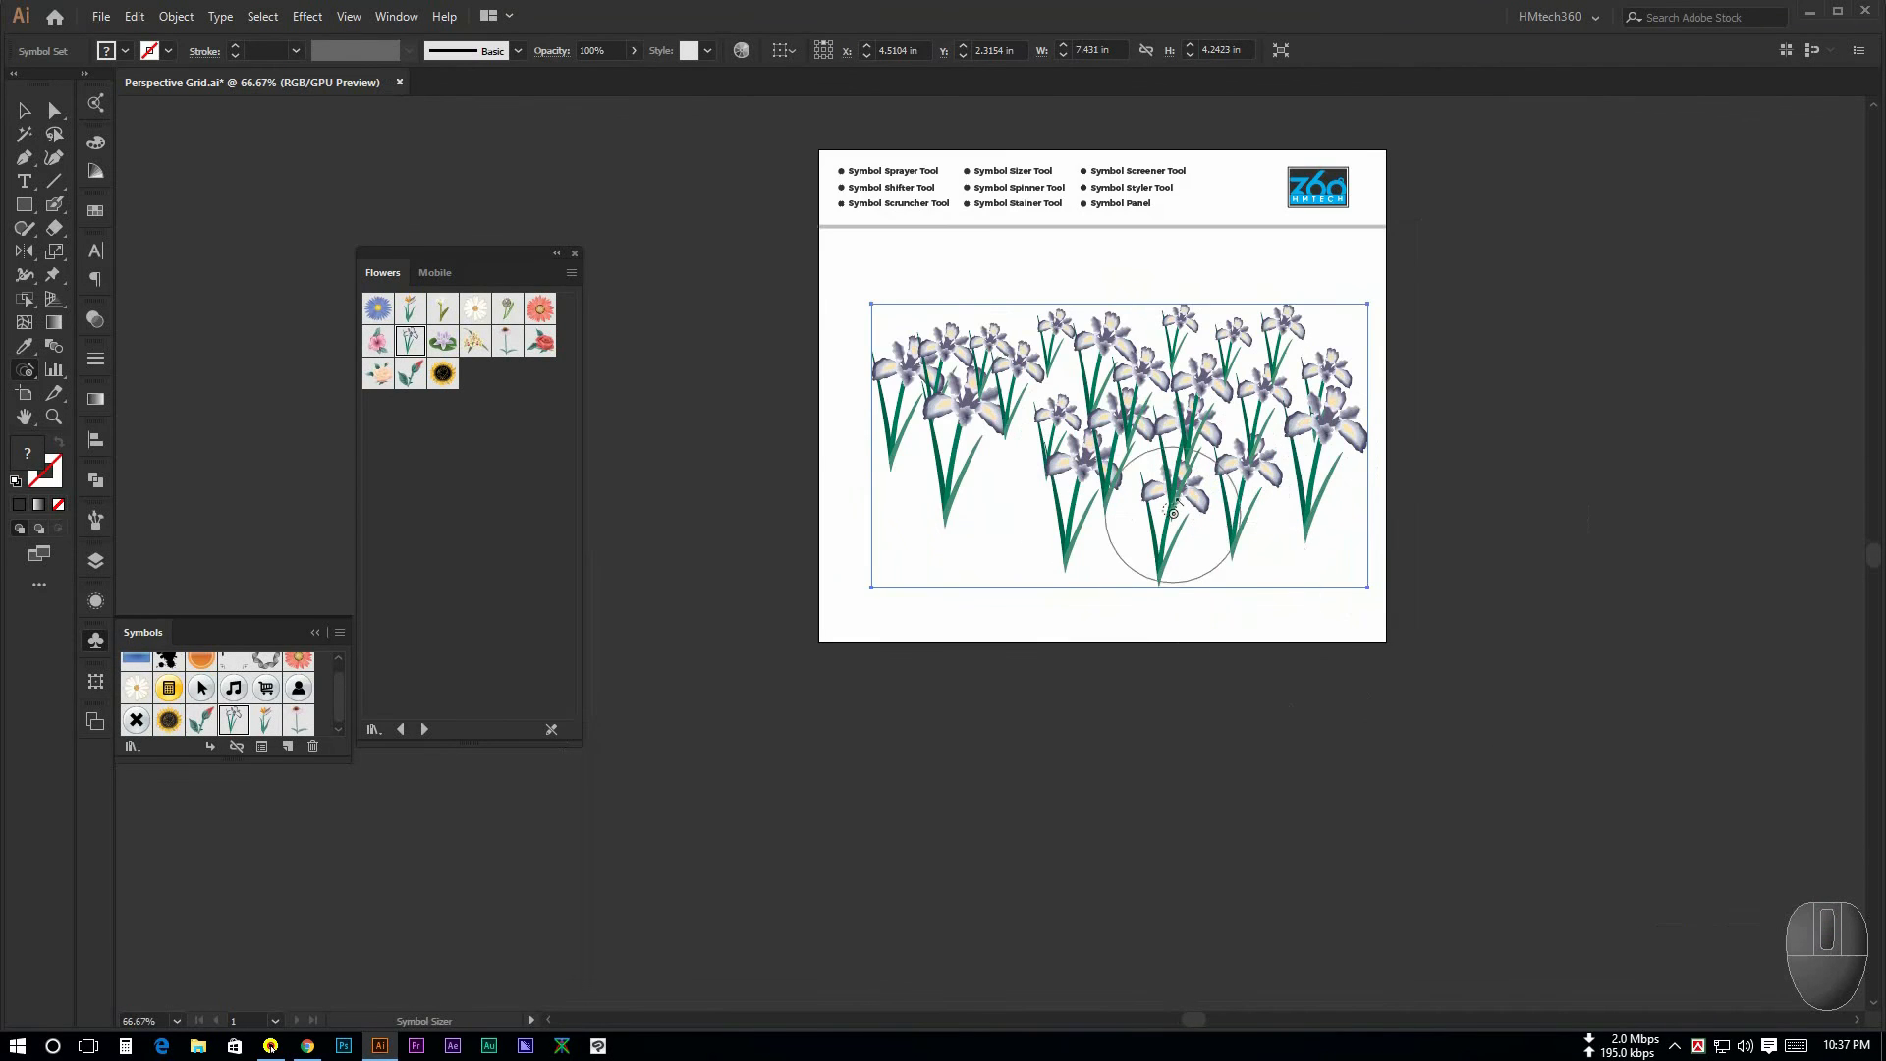
pyautogui.hotkey('ctrl', '1')
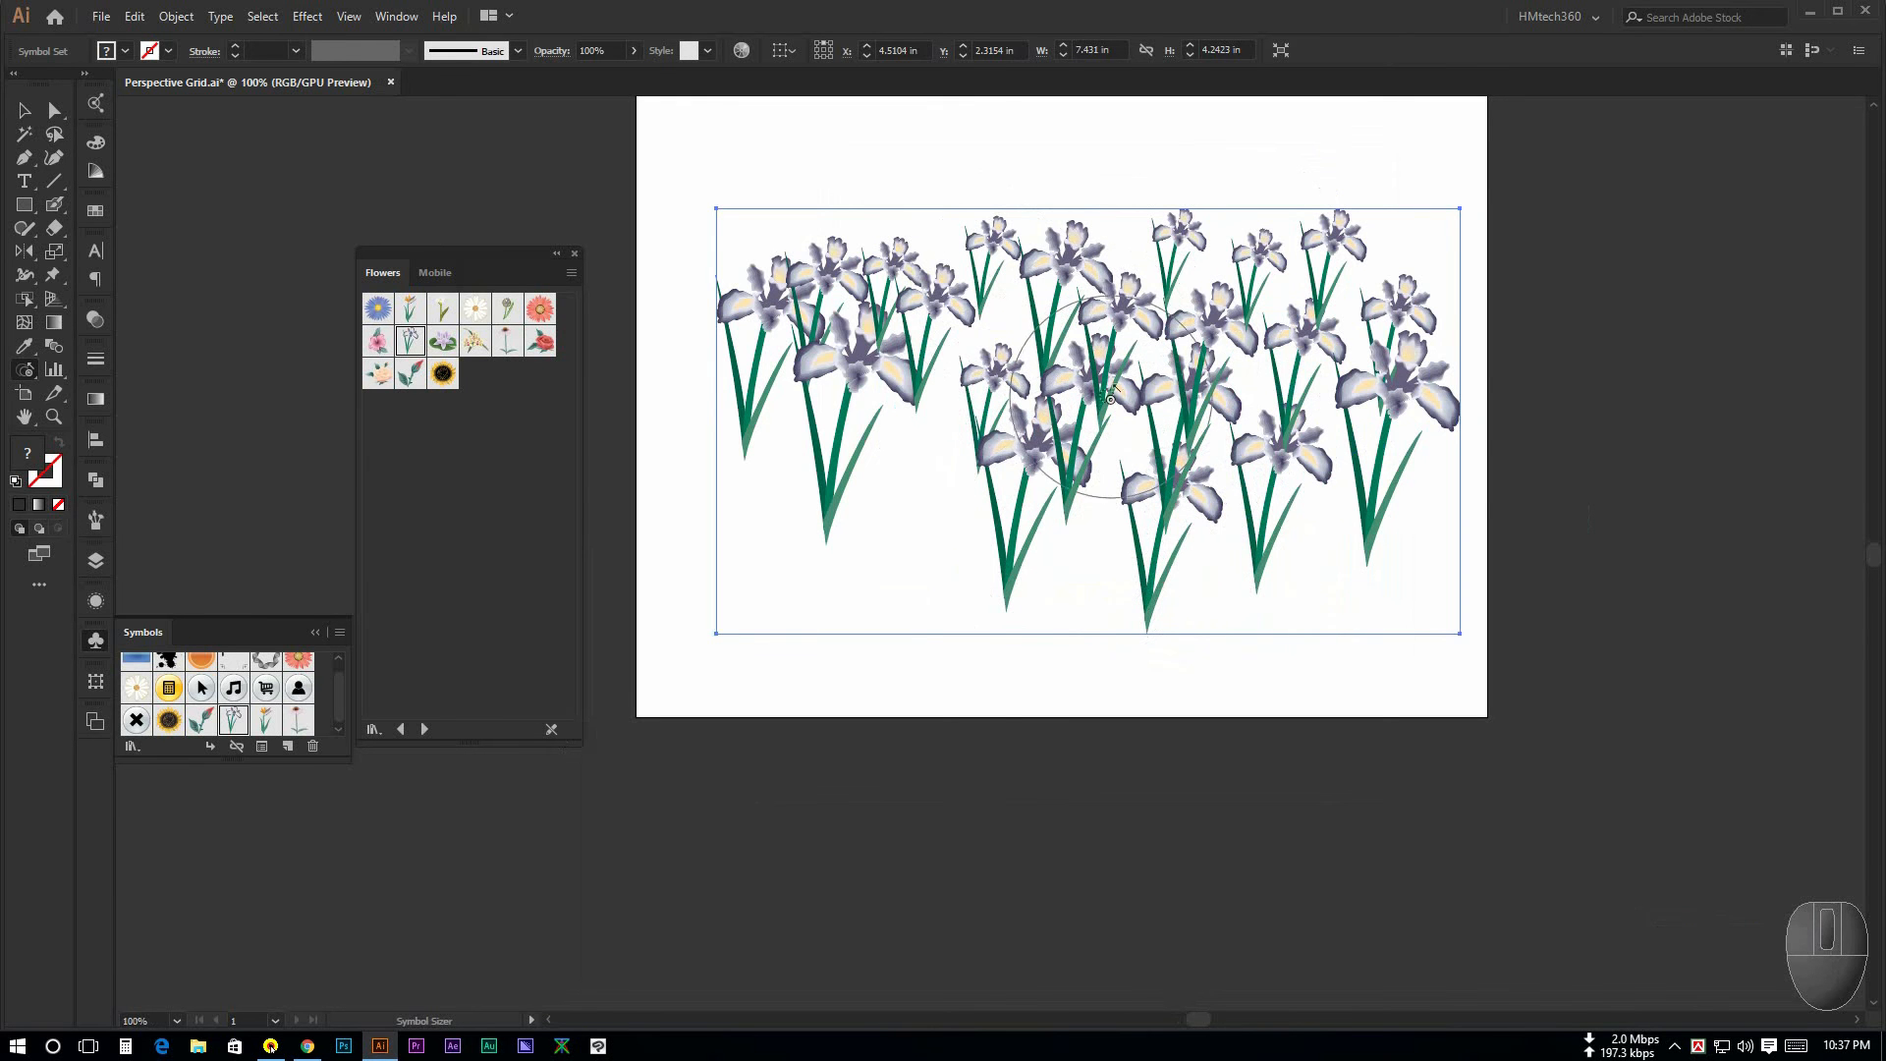
pyautogui.click(27, 378)
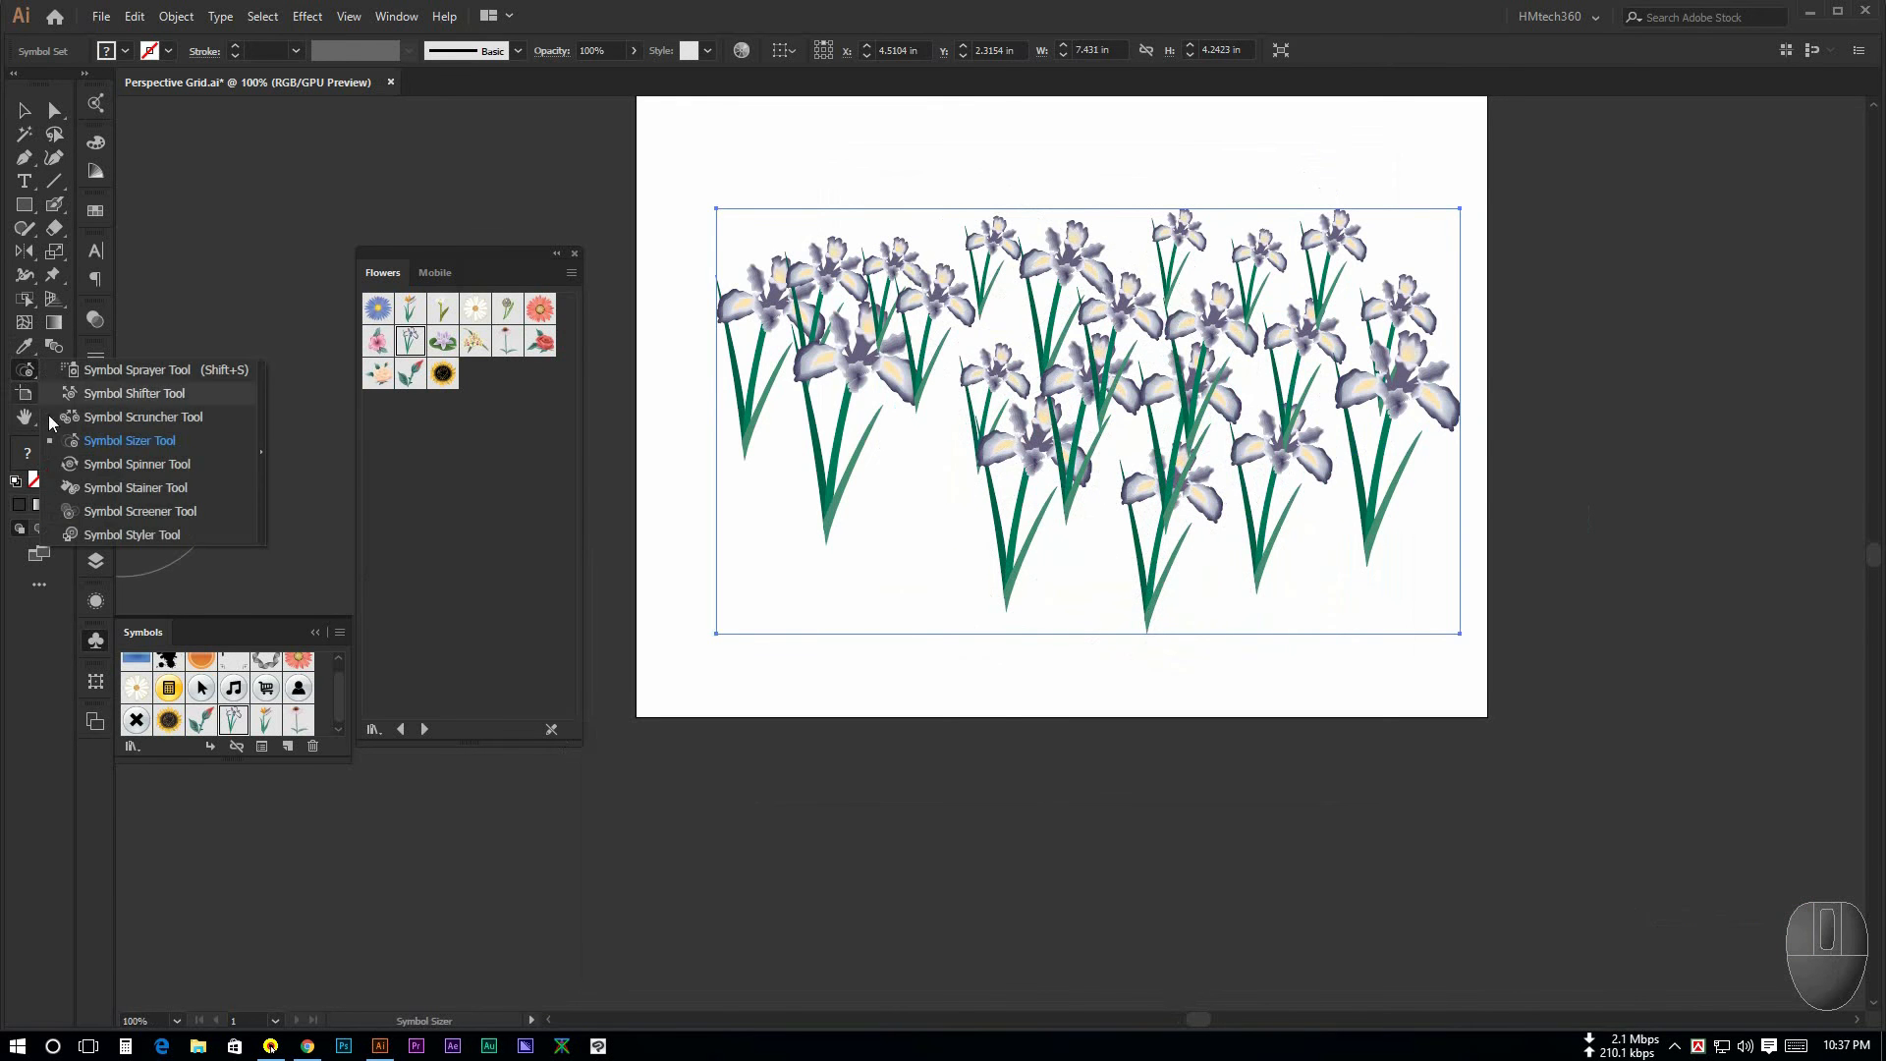
pyautogui.click(122, 470)
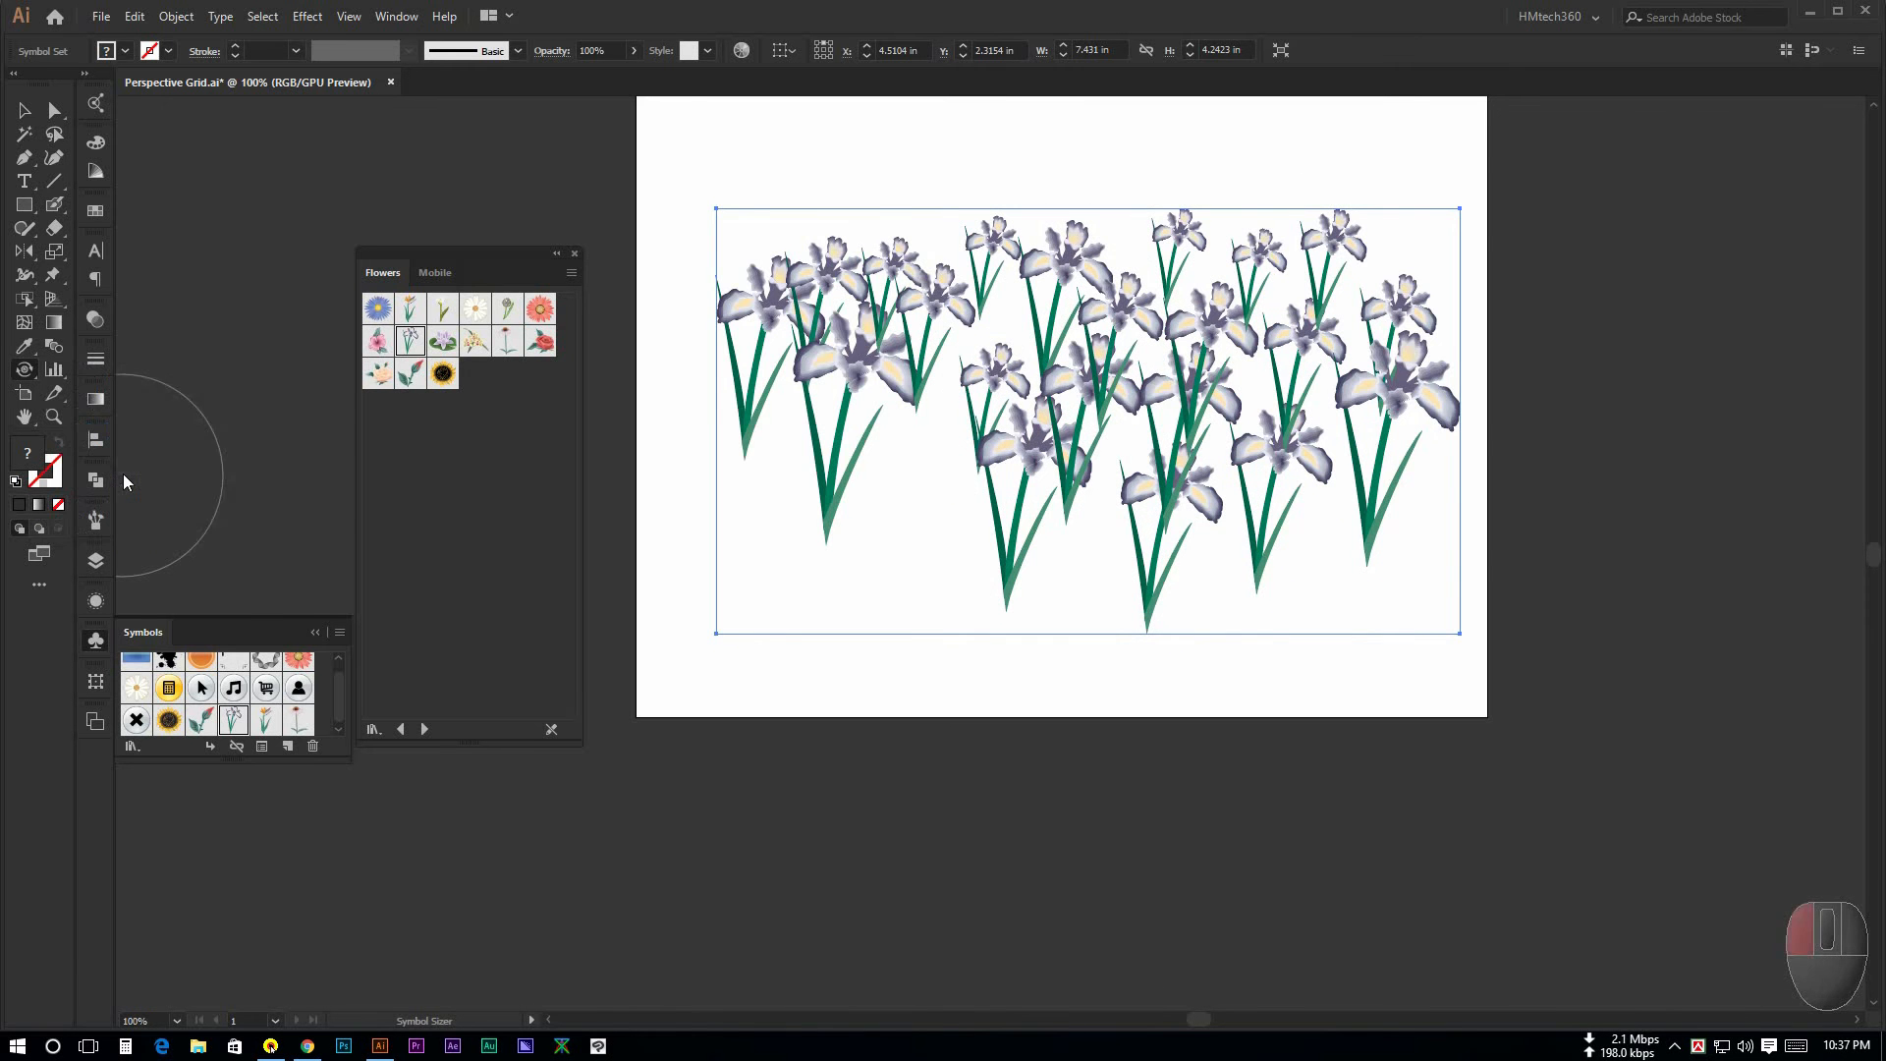
pyautogui.scroll(-2, 917, 510)
pyautogui.scroll(2, 982, 429)
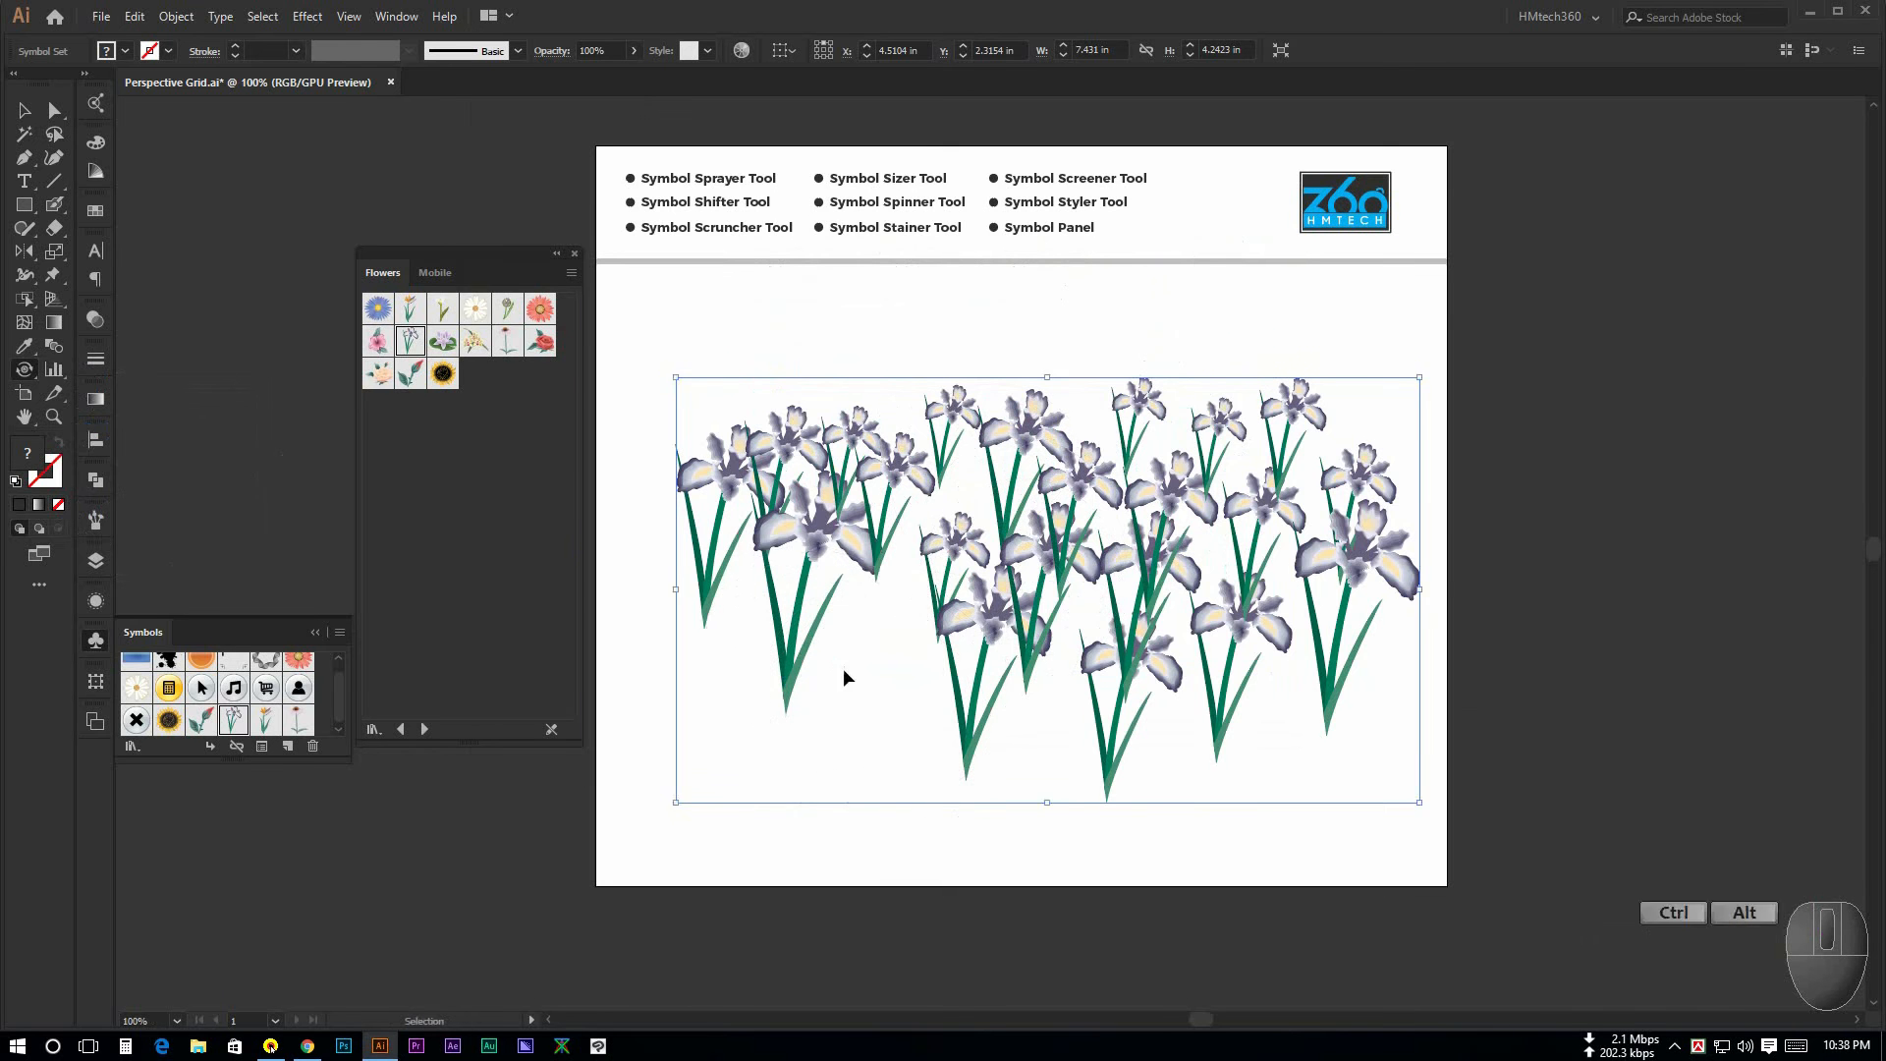
pyautogui.scroll(1, 843, 668)
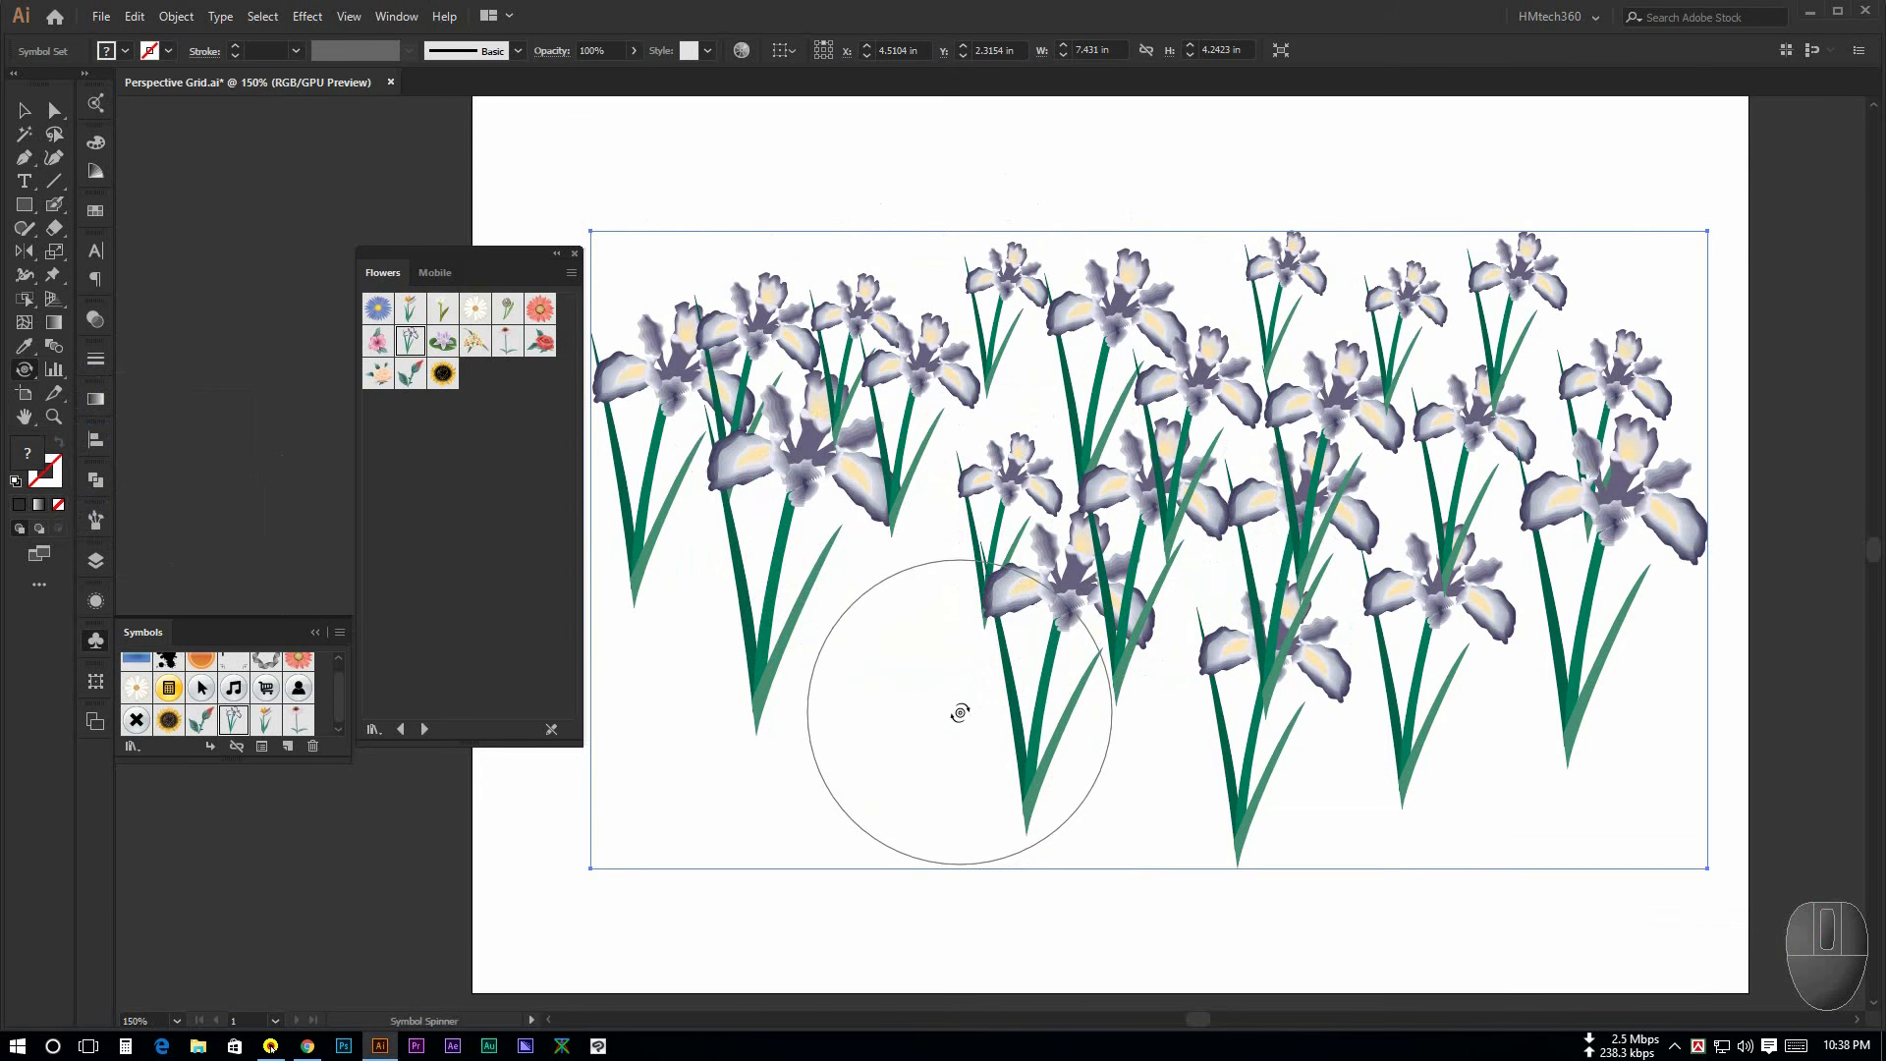
pyautogui.press('space')
pyautogui.moveTo(886, 699); pyautogui.dragTo(892, 695)
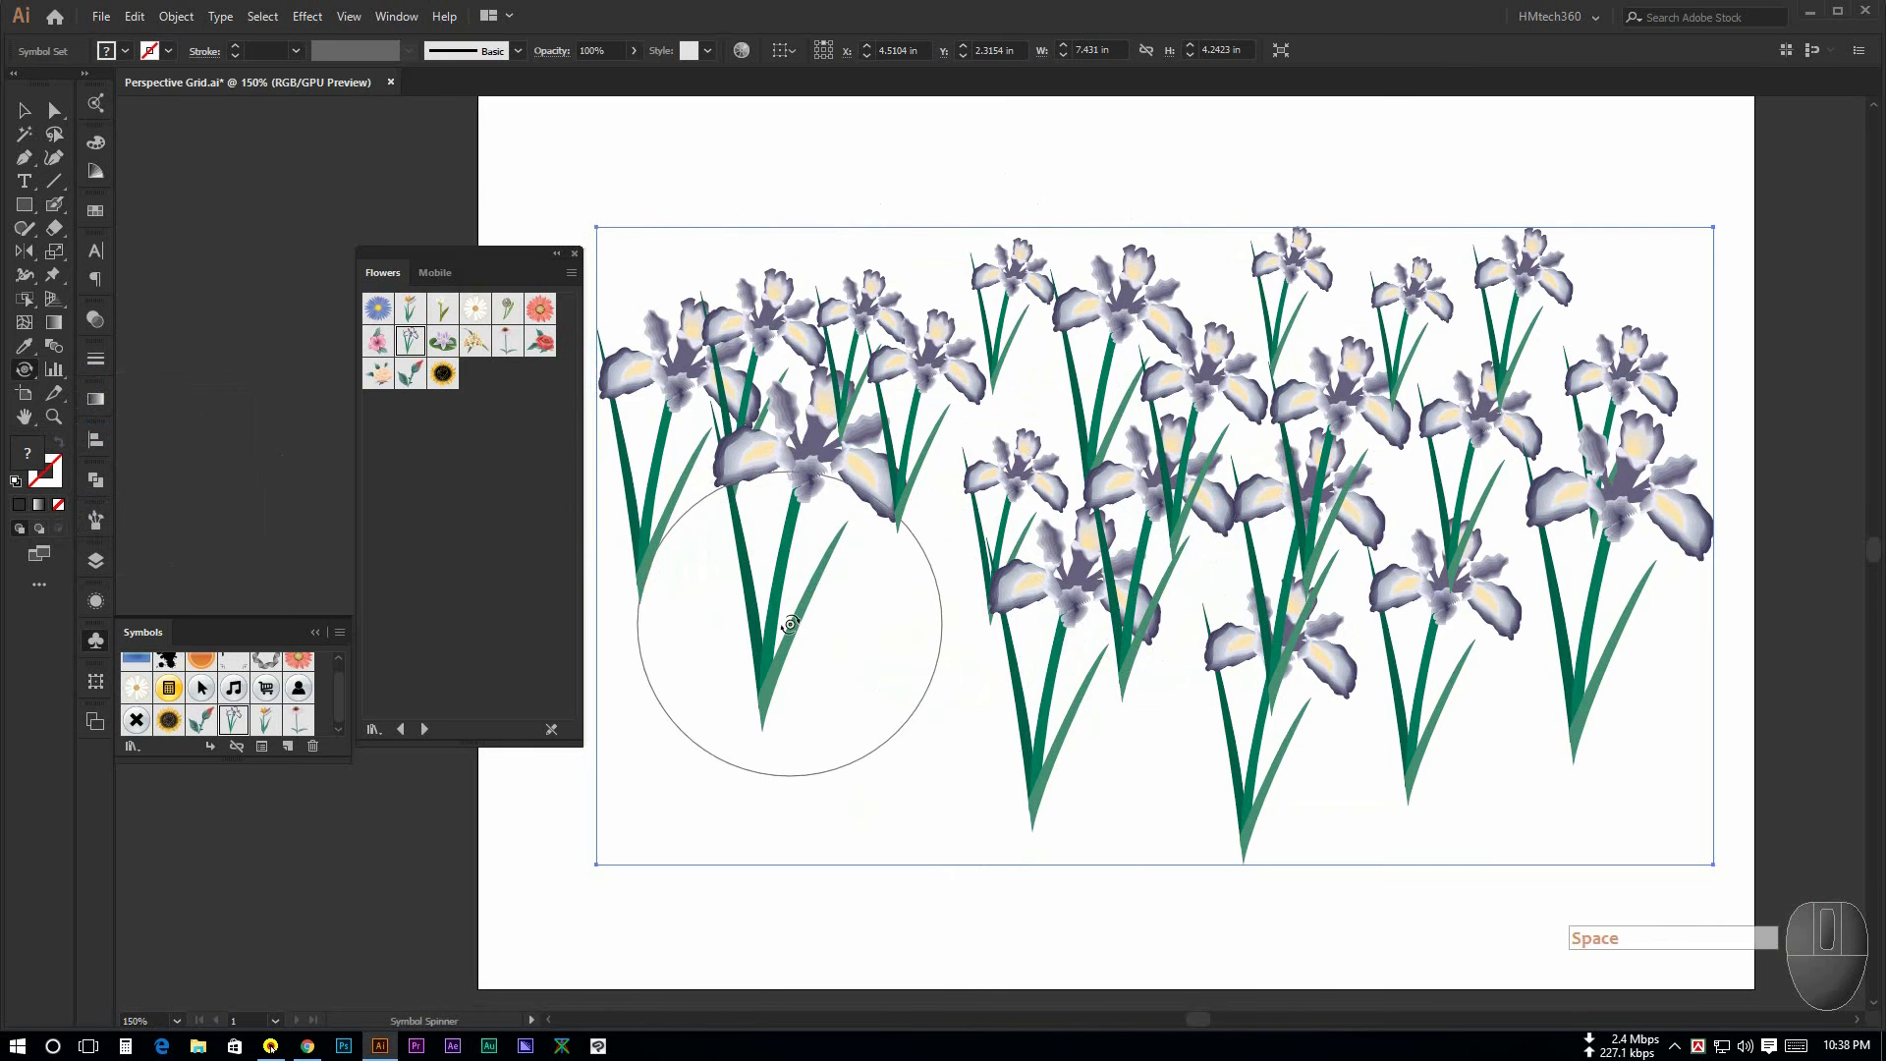
pyautogui.moveTo(790, 624)
pyautogui.mouseDown()
pyautogui.moveTo(784, 550)
pyautogui.moveTo(805, 538)
pyautogui.mouseUp()
pyautogui.hotkey('ctrl', 'z')
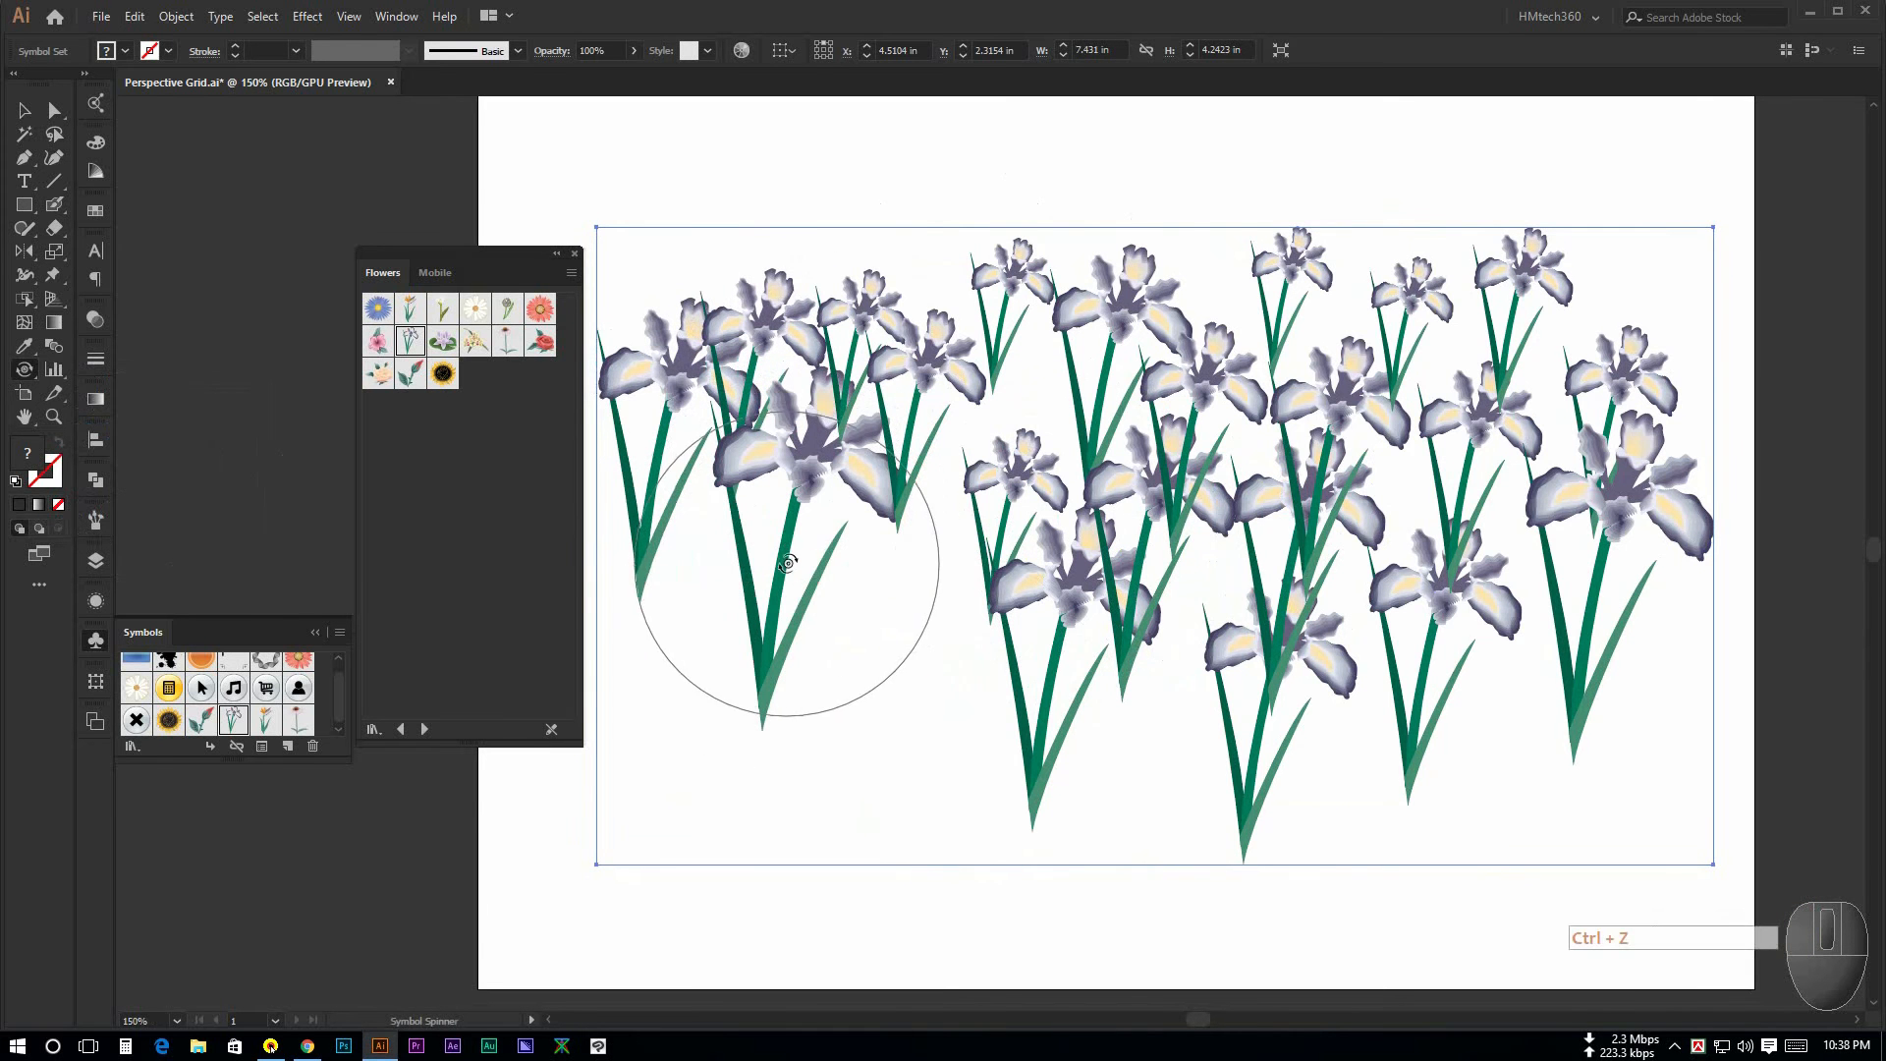
# Step: Reduce the Symbol Spinner brush size by five increments and tilt the large iris on the left clockwise
pyautogui.press('[')
pyautogui.press('[')
pyautogui.press('[')
pyautogui.press('[')
pyautogui.press('[')
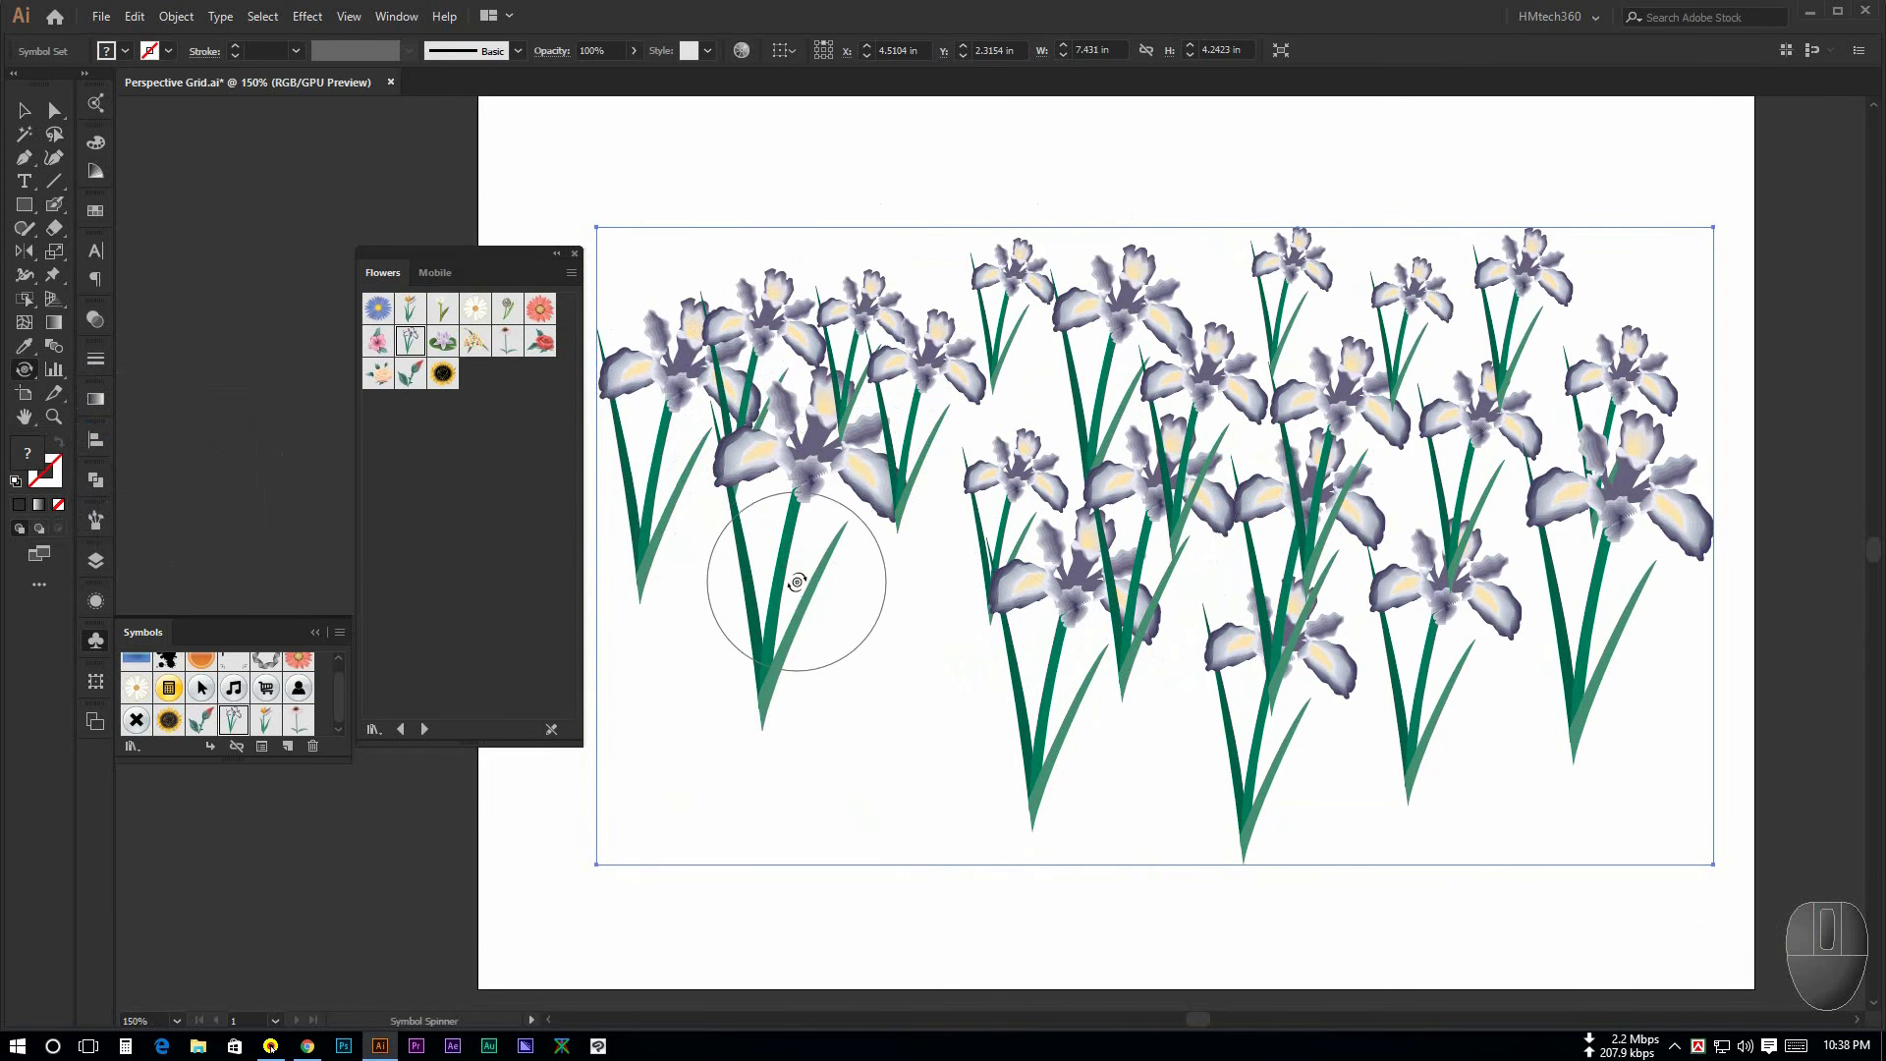
pyautogui.moveTo(797, 581); pyautogui.dragTo(815, 557)
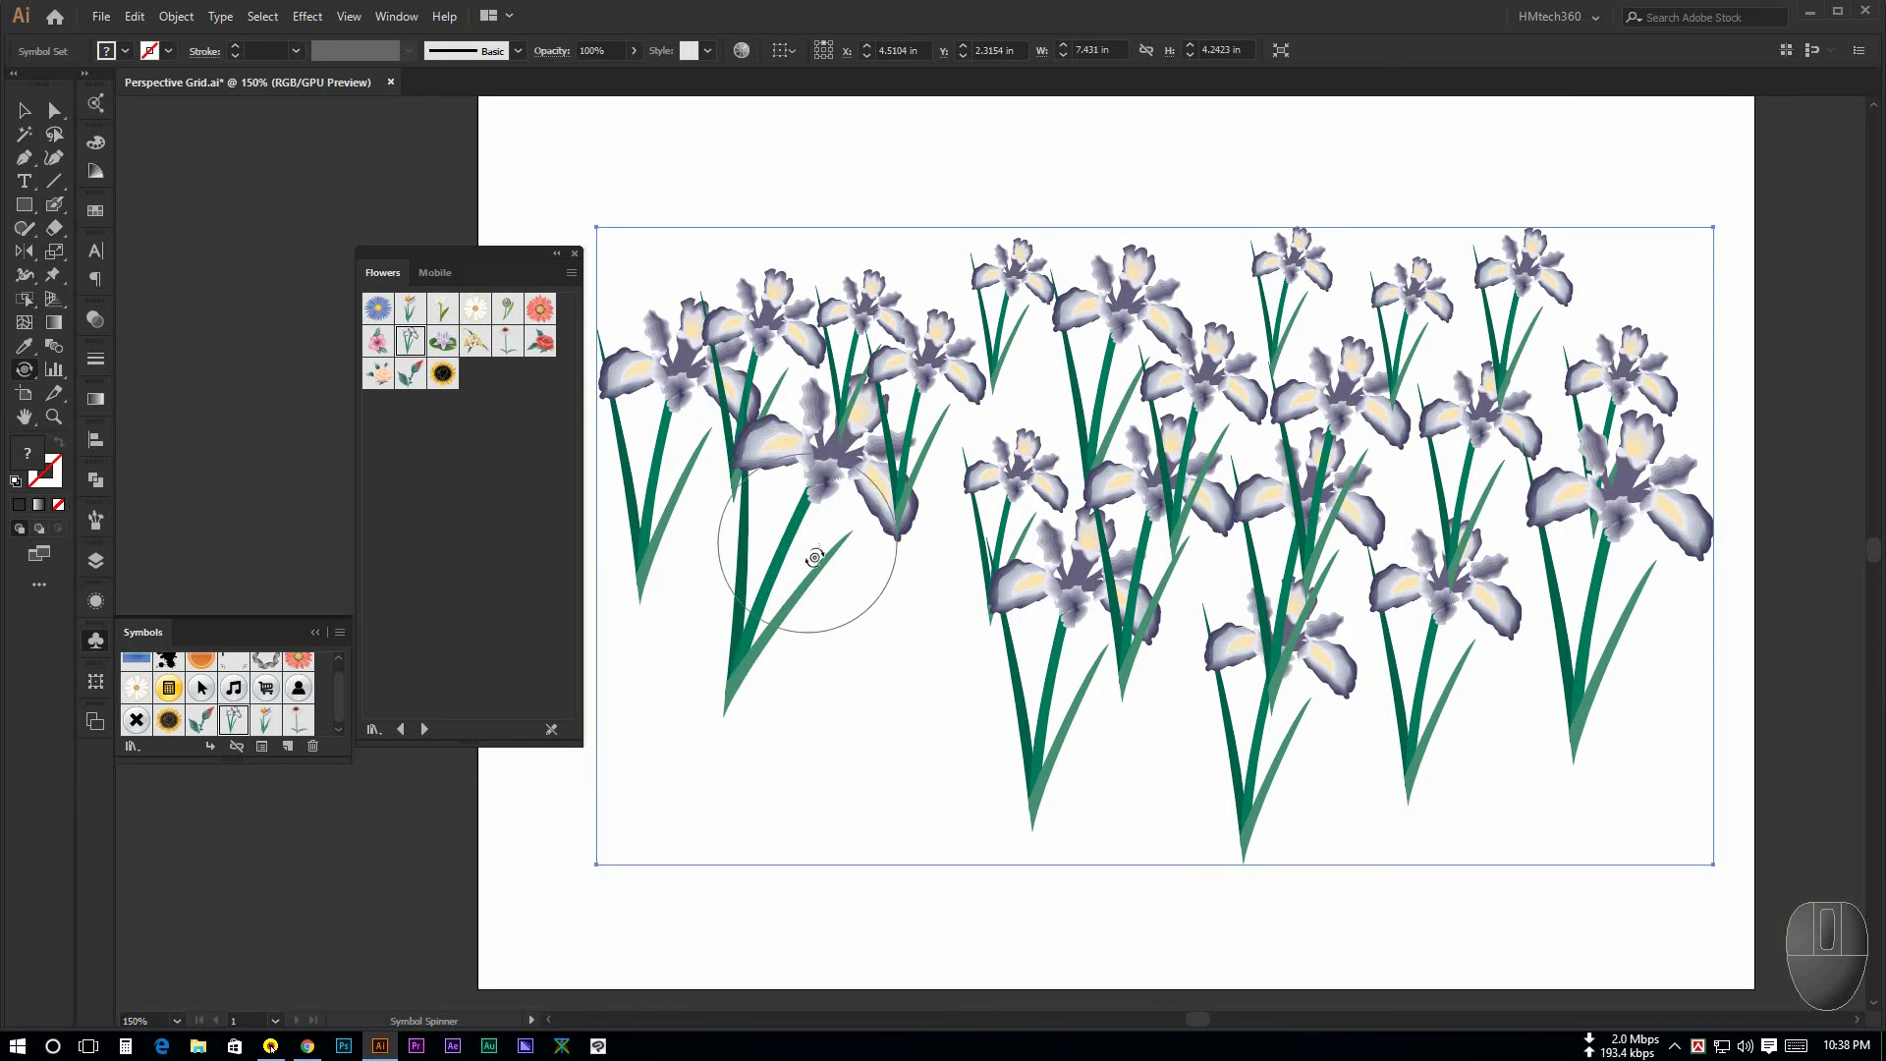
# Step: Rotate the four large irises along the lower edge, tilting the leftmost counterclockwise and the far right one clockwise
pyautogui.moveTo(1032, 663)
pyautogui.mouseDown()
pyautogui.moveTo(1015, 640)
pyautogui.moveTo(1006, 656)
pyautogui.mouseUp()
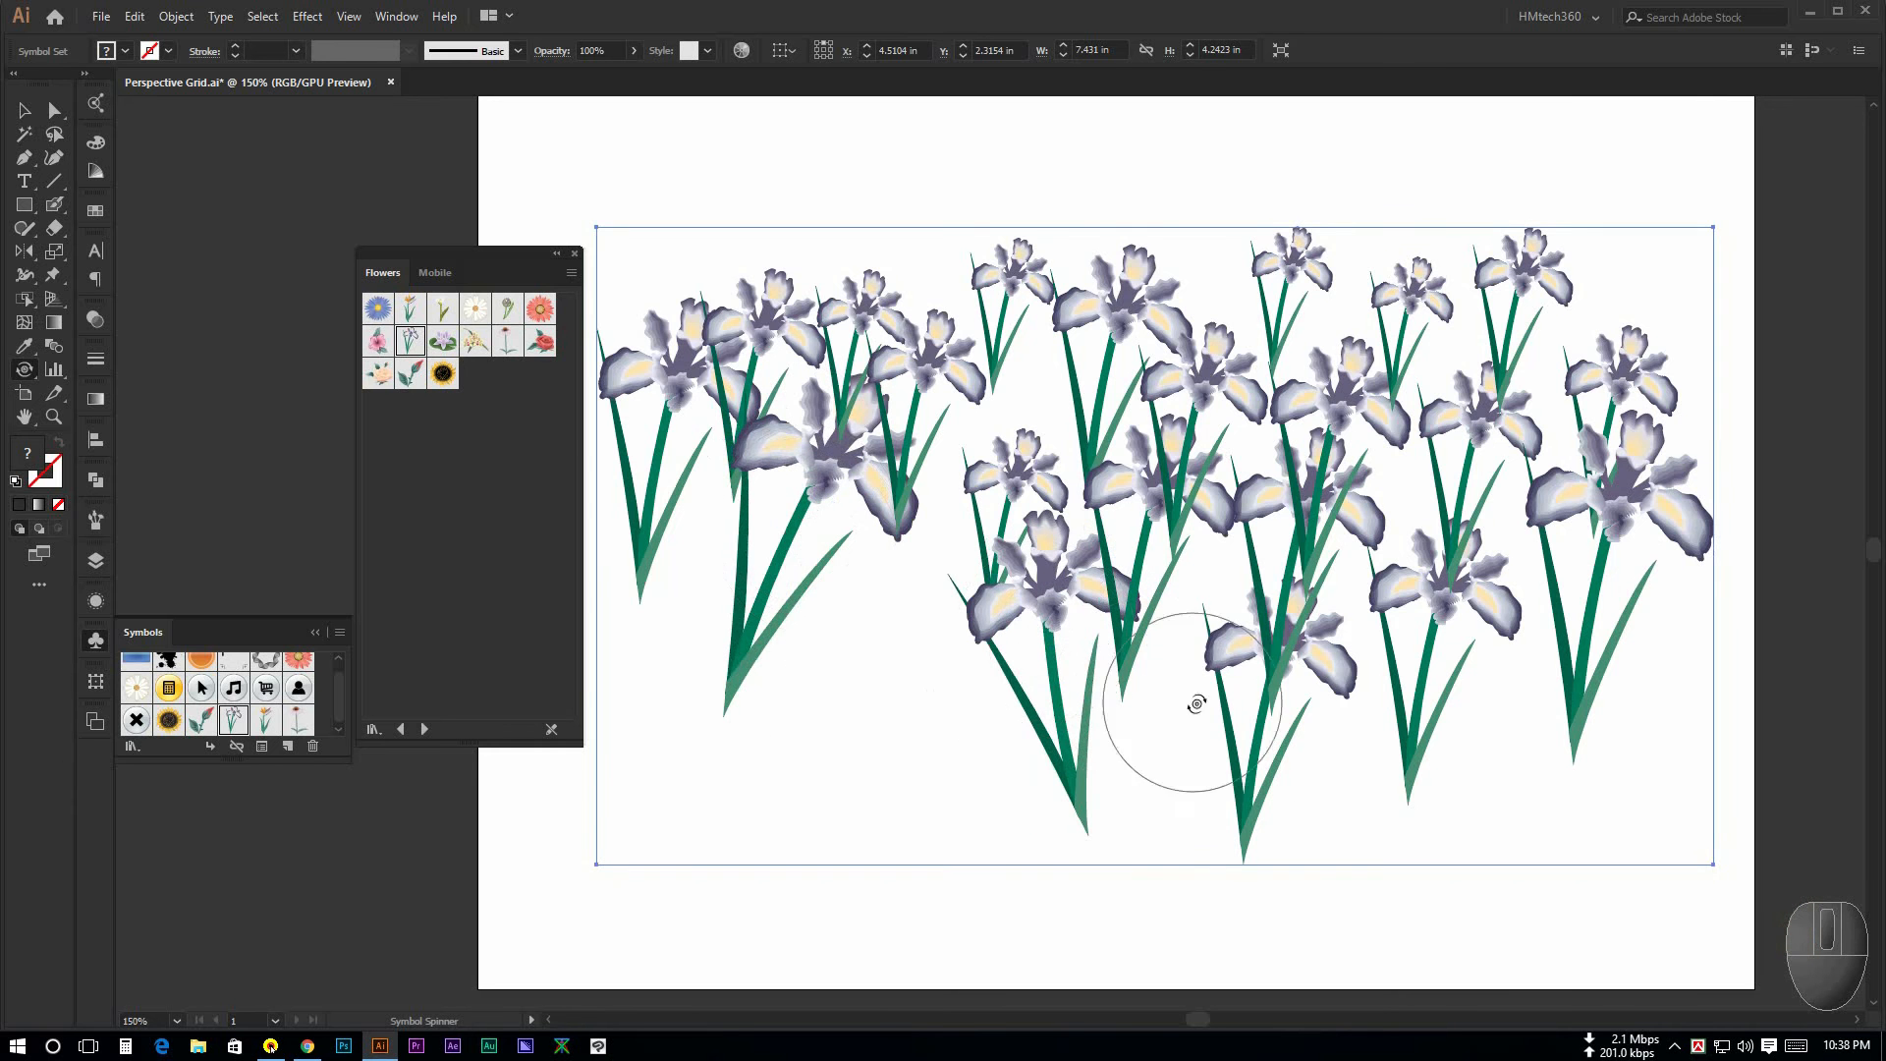
pyautogui.moveTo(1196, 704)
pyautogui.mouseDown()
pyautogui.moveTo(1275, 711)
pyautogui.moveTo(1272, 695)
pyautogui.mouseUp()
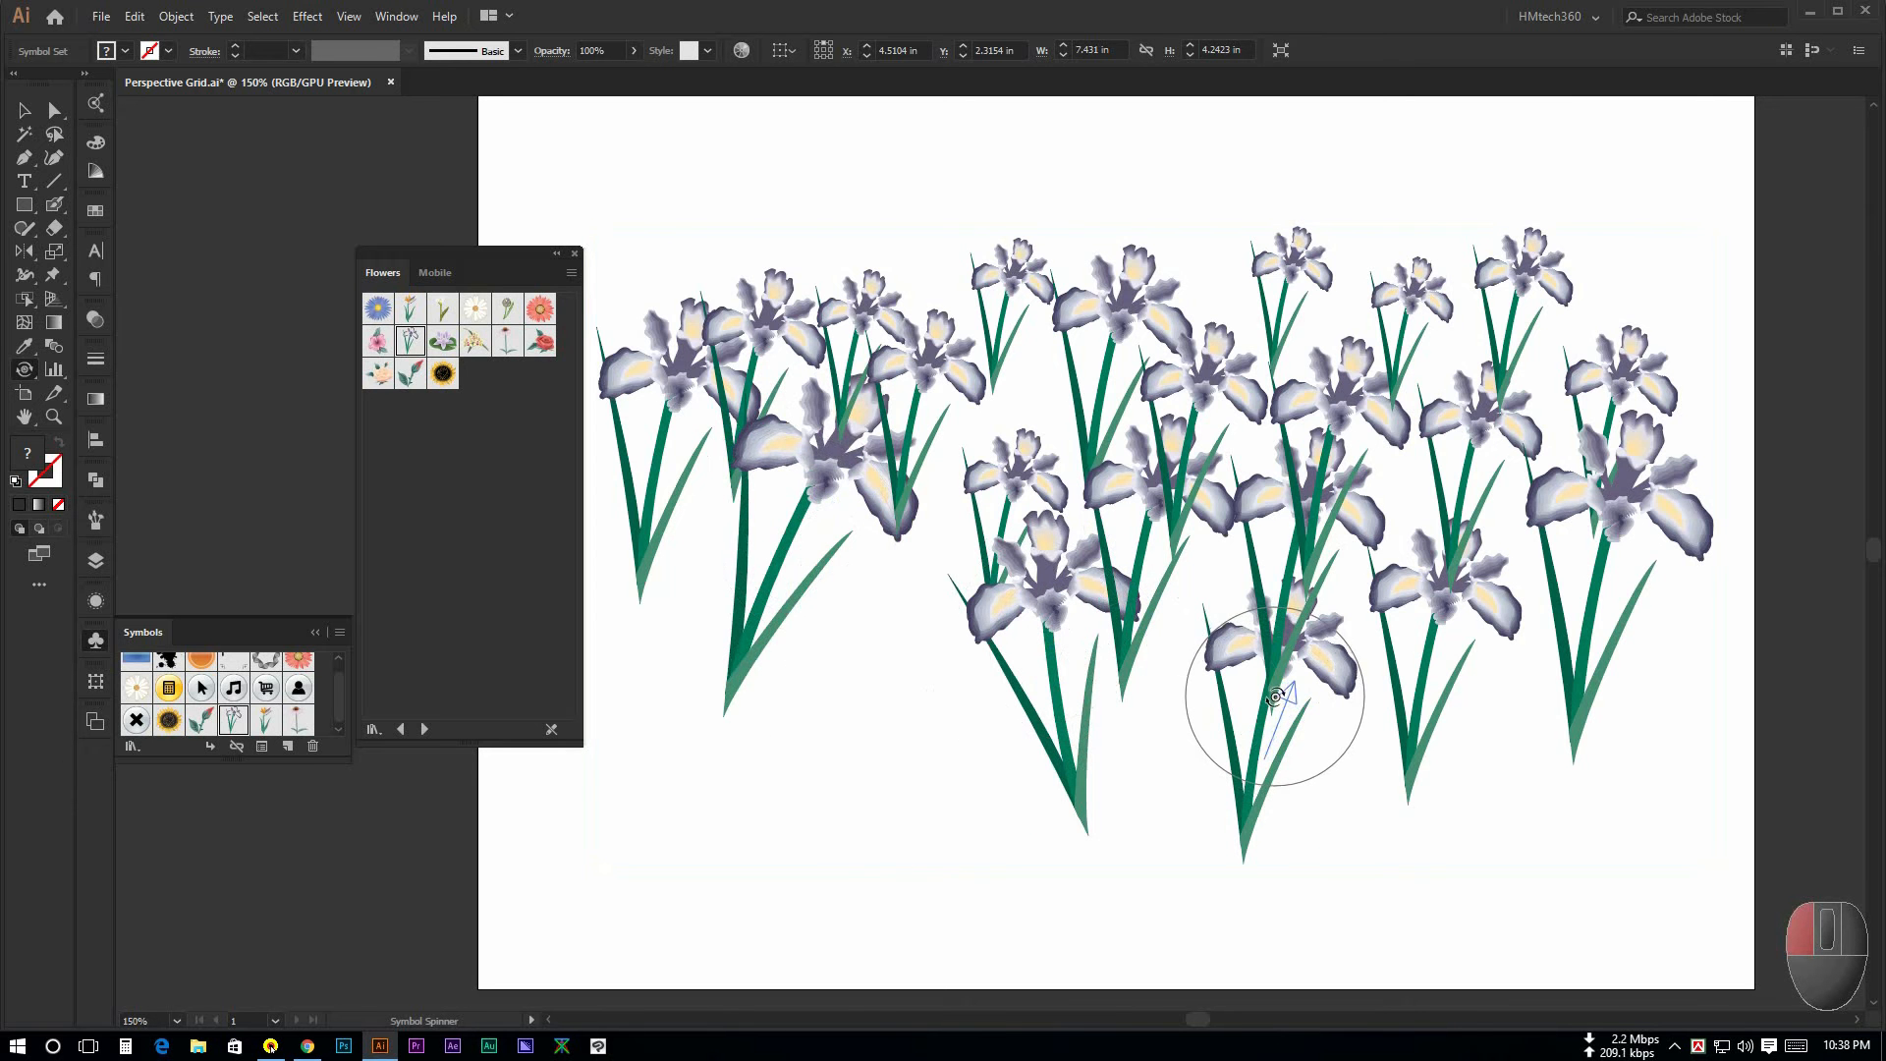
pyautogui.moveTo(1275, 696)
pyautogui.mouseDown()
pyautogui.moveTo(1270, 679)
pyautogui.moveTo(1253, 701)
pyautogui.moveTo(1267, 661)
pyautogui.moveTo(1310, 696)
pyautogui.moveTo(1283, 695)
pyautogui.mouseUp()
pyautogui.moveTo(1406, 675); pyautogui.dragTo(1429, 692)
pyautogui.moveTo(1601, 654); pyautogui.dragTo(1556, 653)
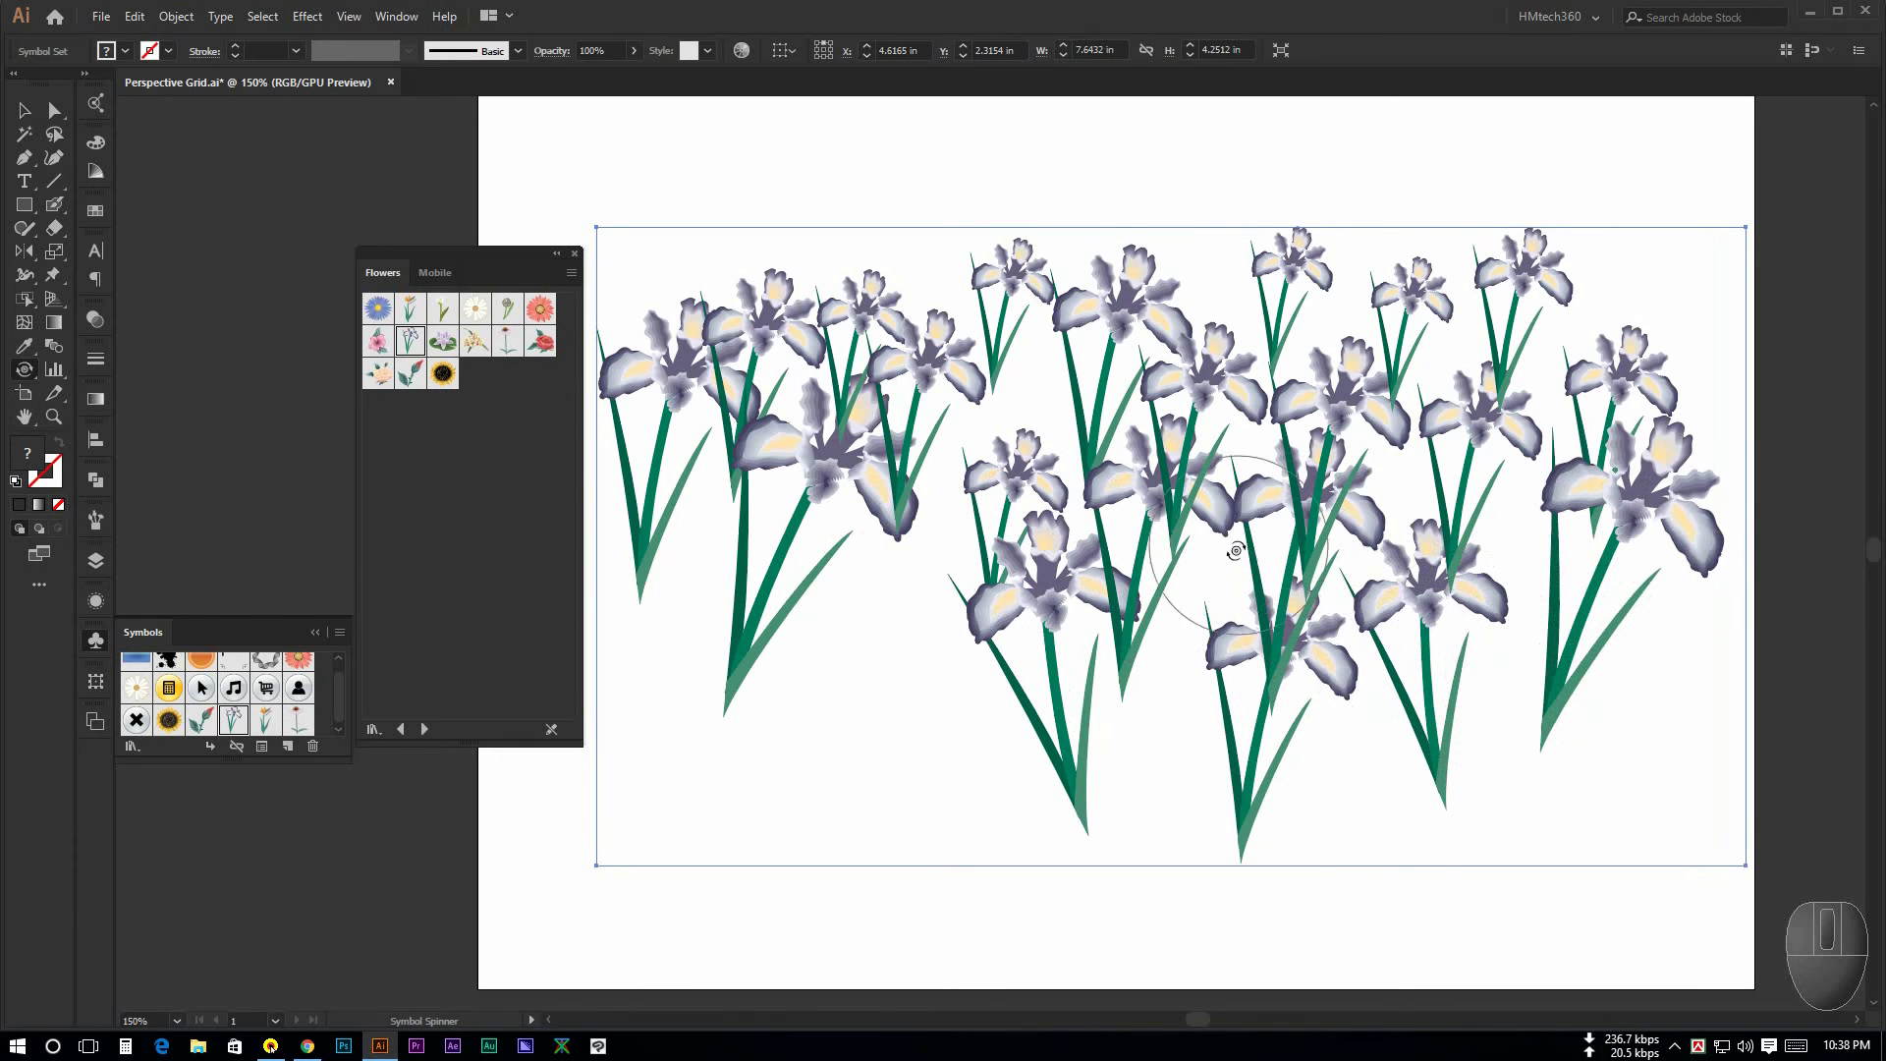
# Step: Stain the three irises at the bottom of the set golden yellow (EDB73E) with the Symbol Stainer tool
pyautogui.click(32, 369)
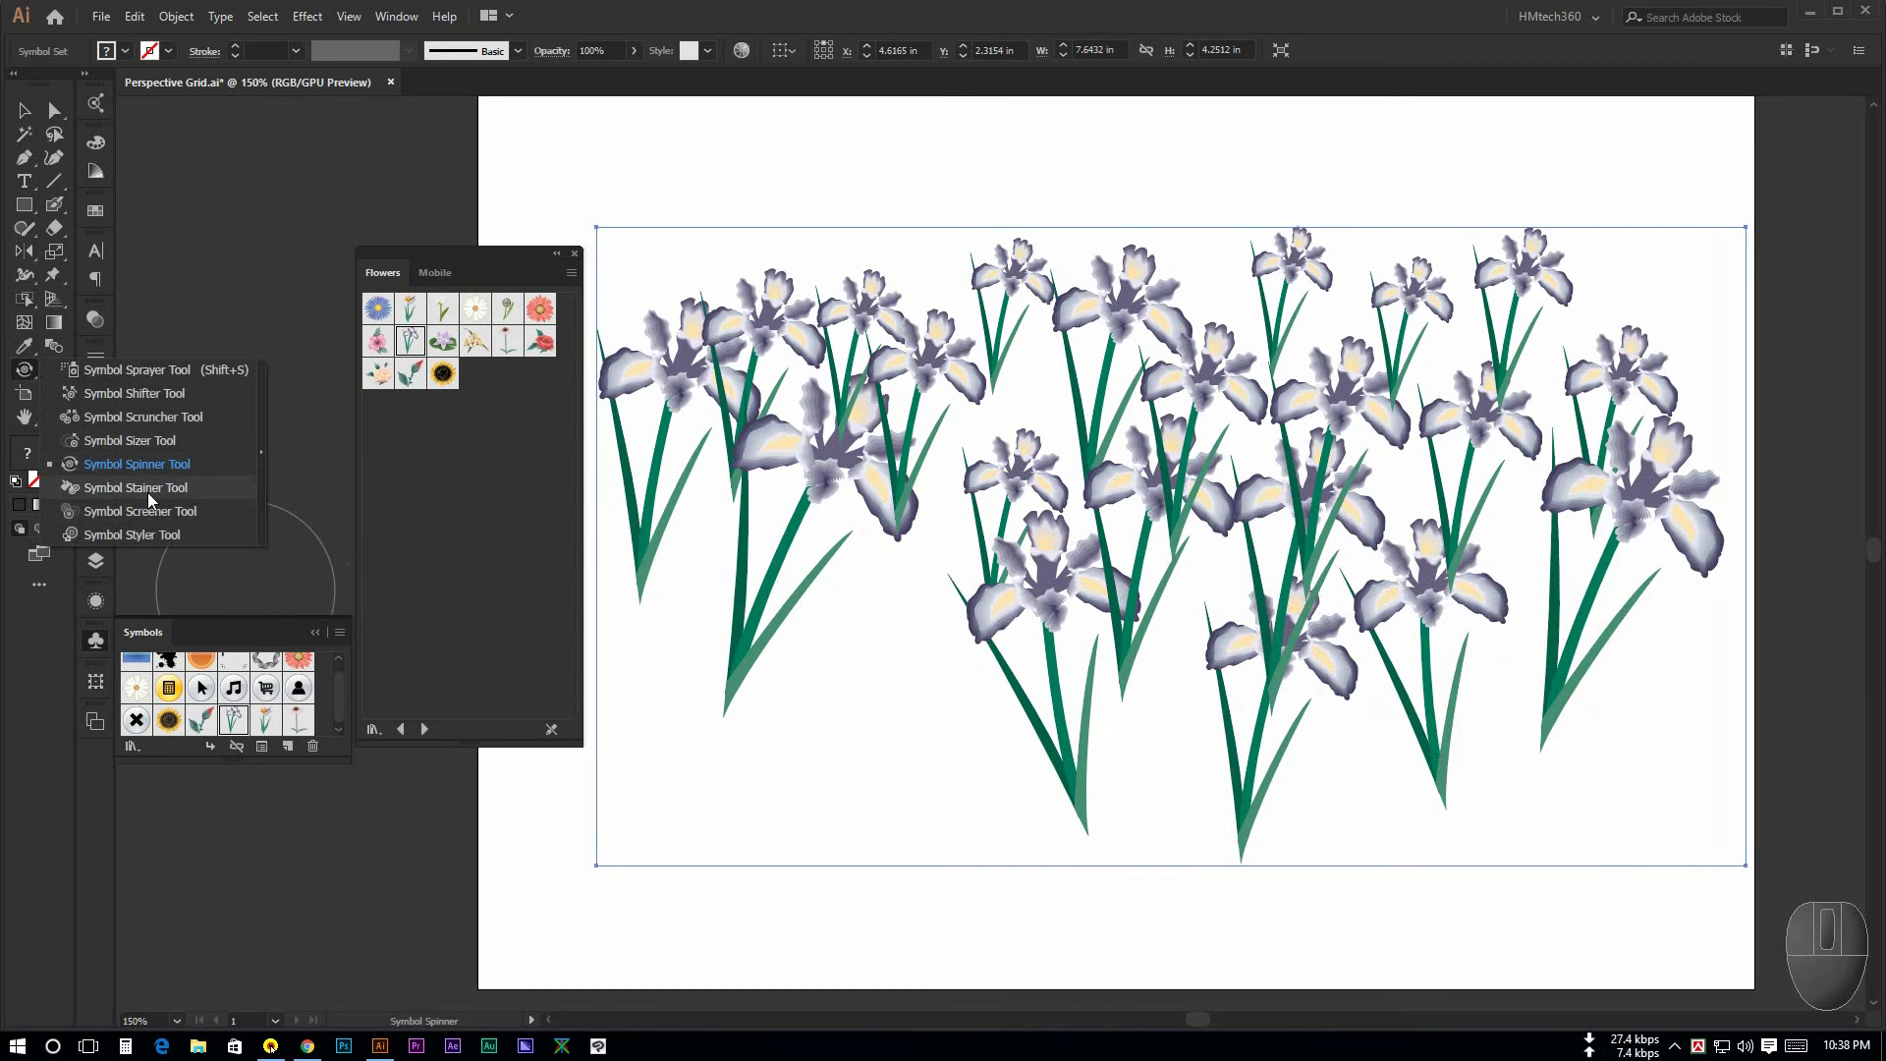
pyautogui.click(147, 489)
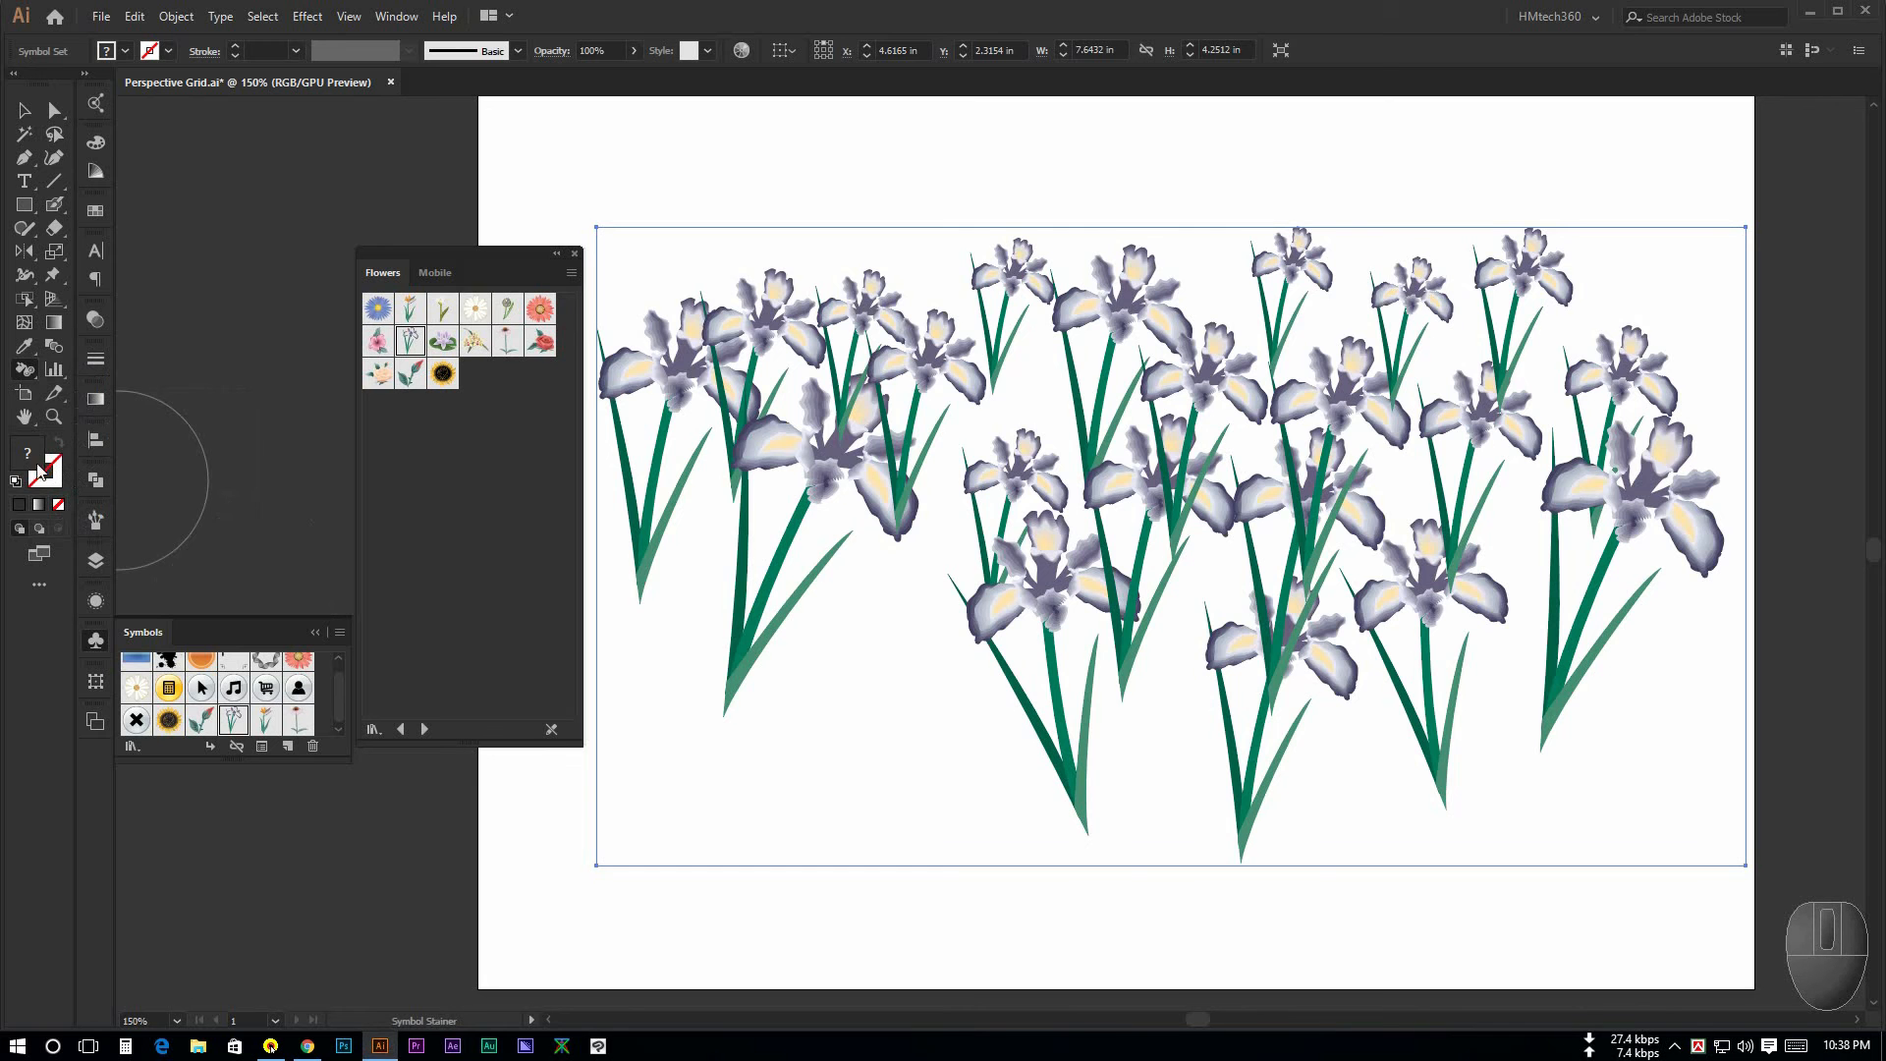
pyautogui.doubleClick(22, 452)
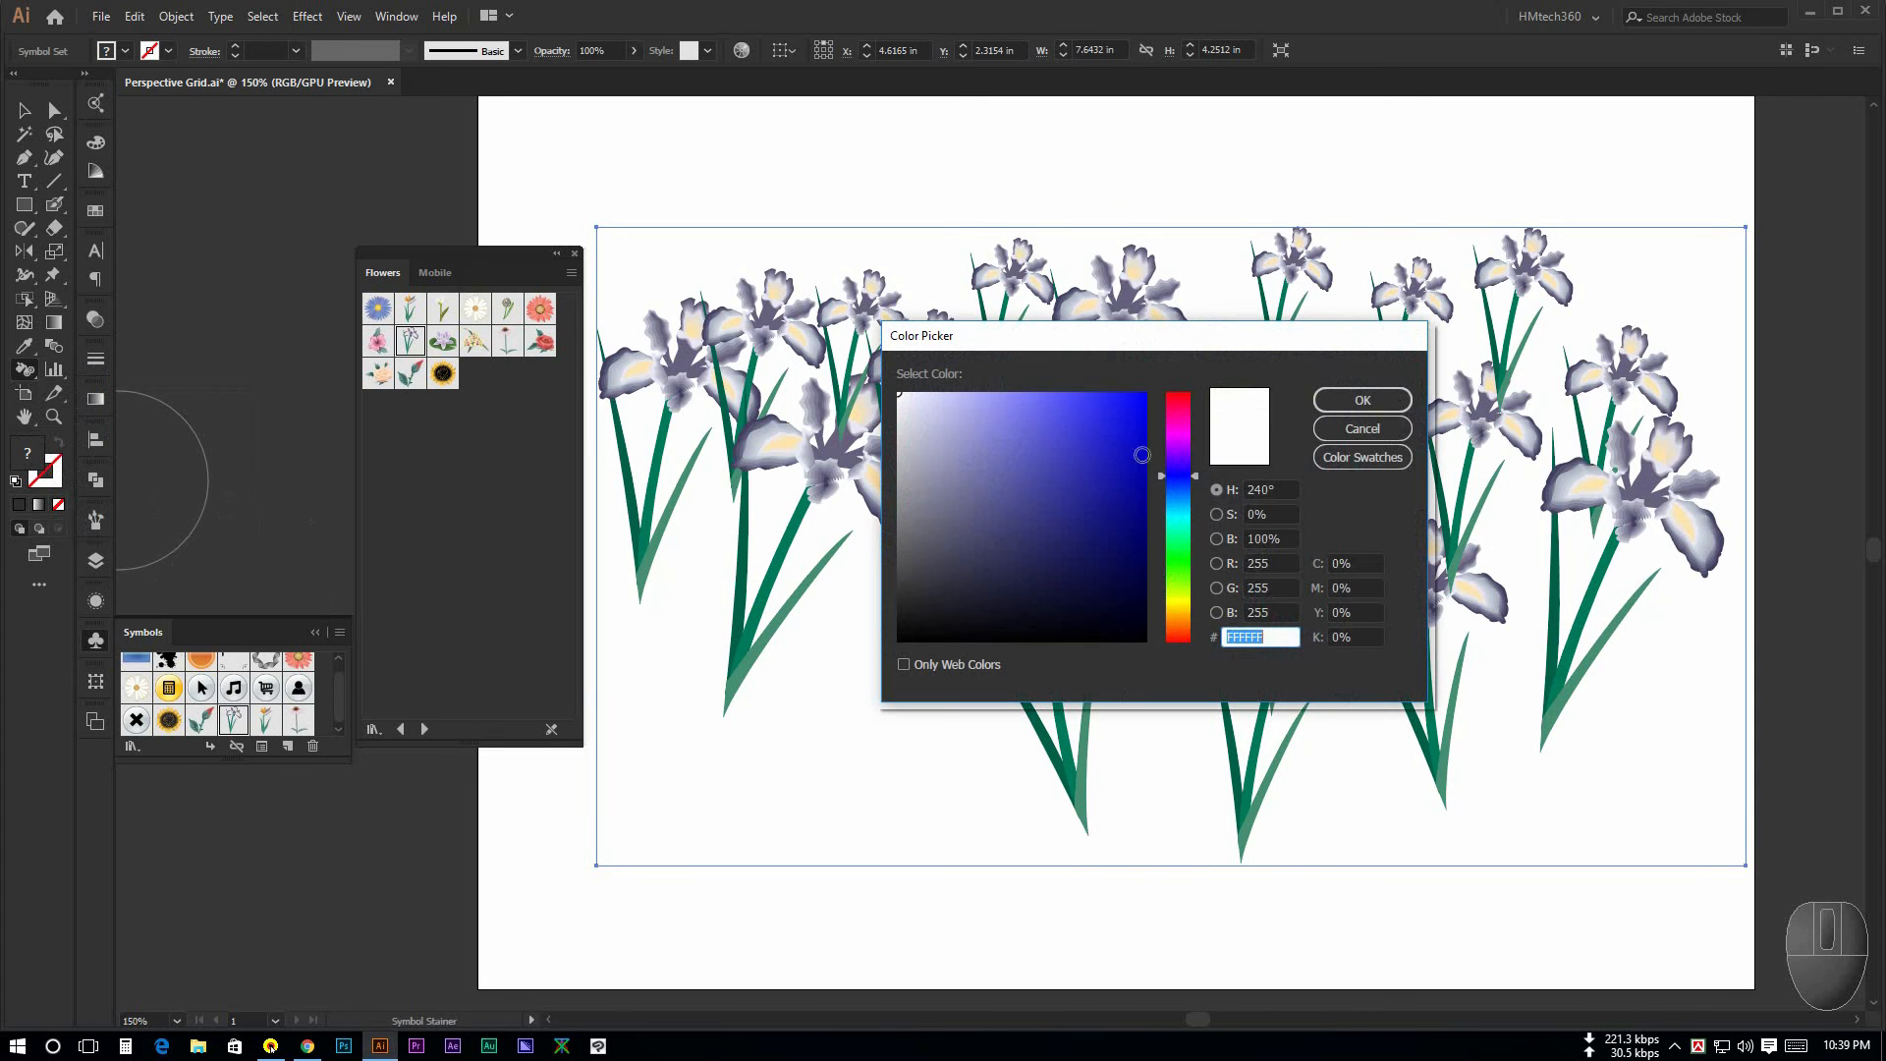
pyautogui.moveTo(1141, 454); pyautogui.dragTo(1079, 411)
pyautogui.moveTo(1182, 463); pyautogui.dragTo(1185, 444)
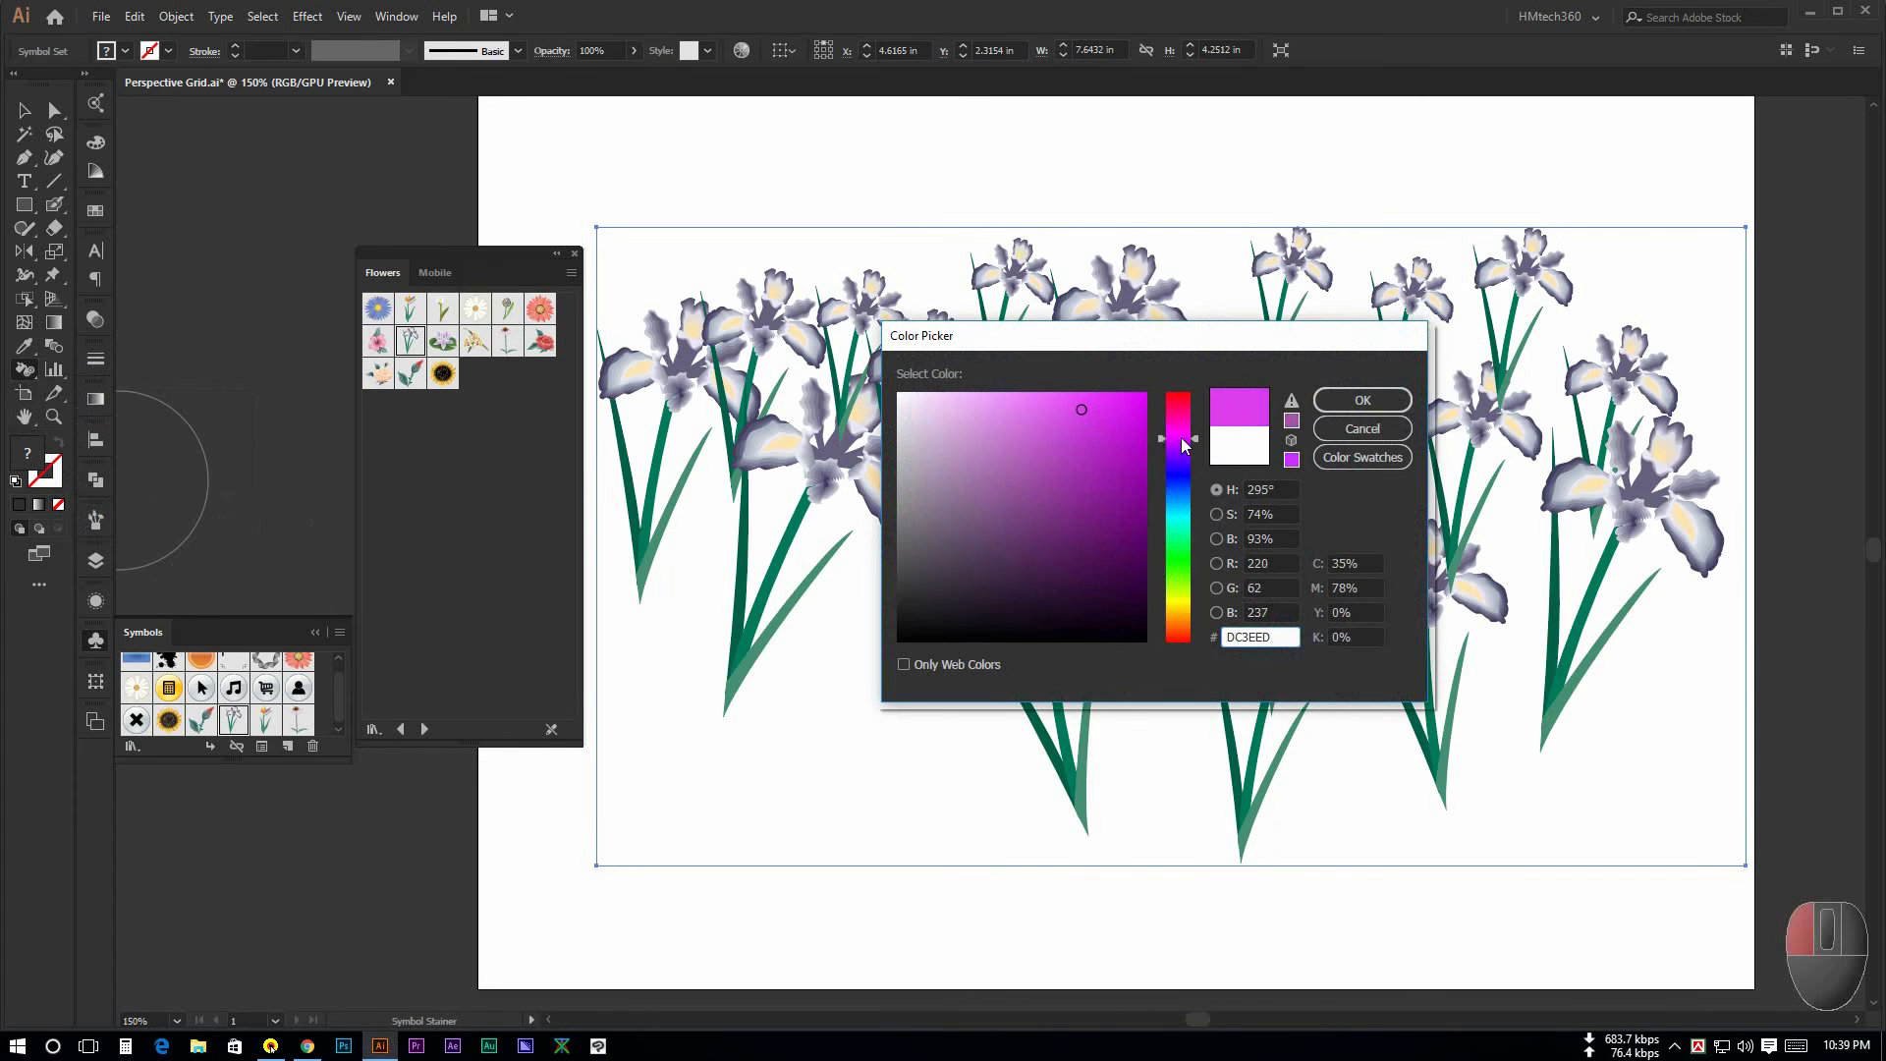
pyautogui.moveTo(1178, 556); pyautogui.dragTo(1178, 614)
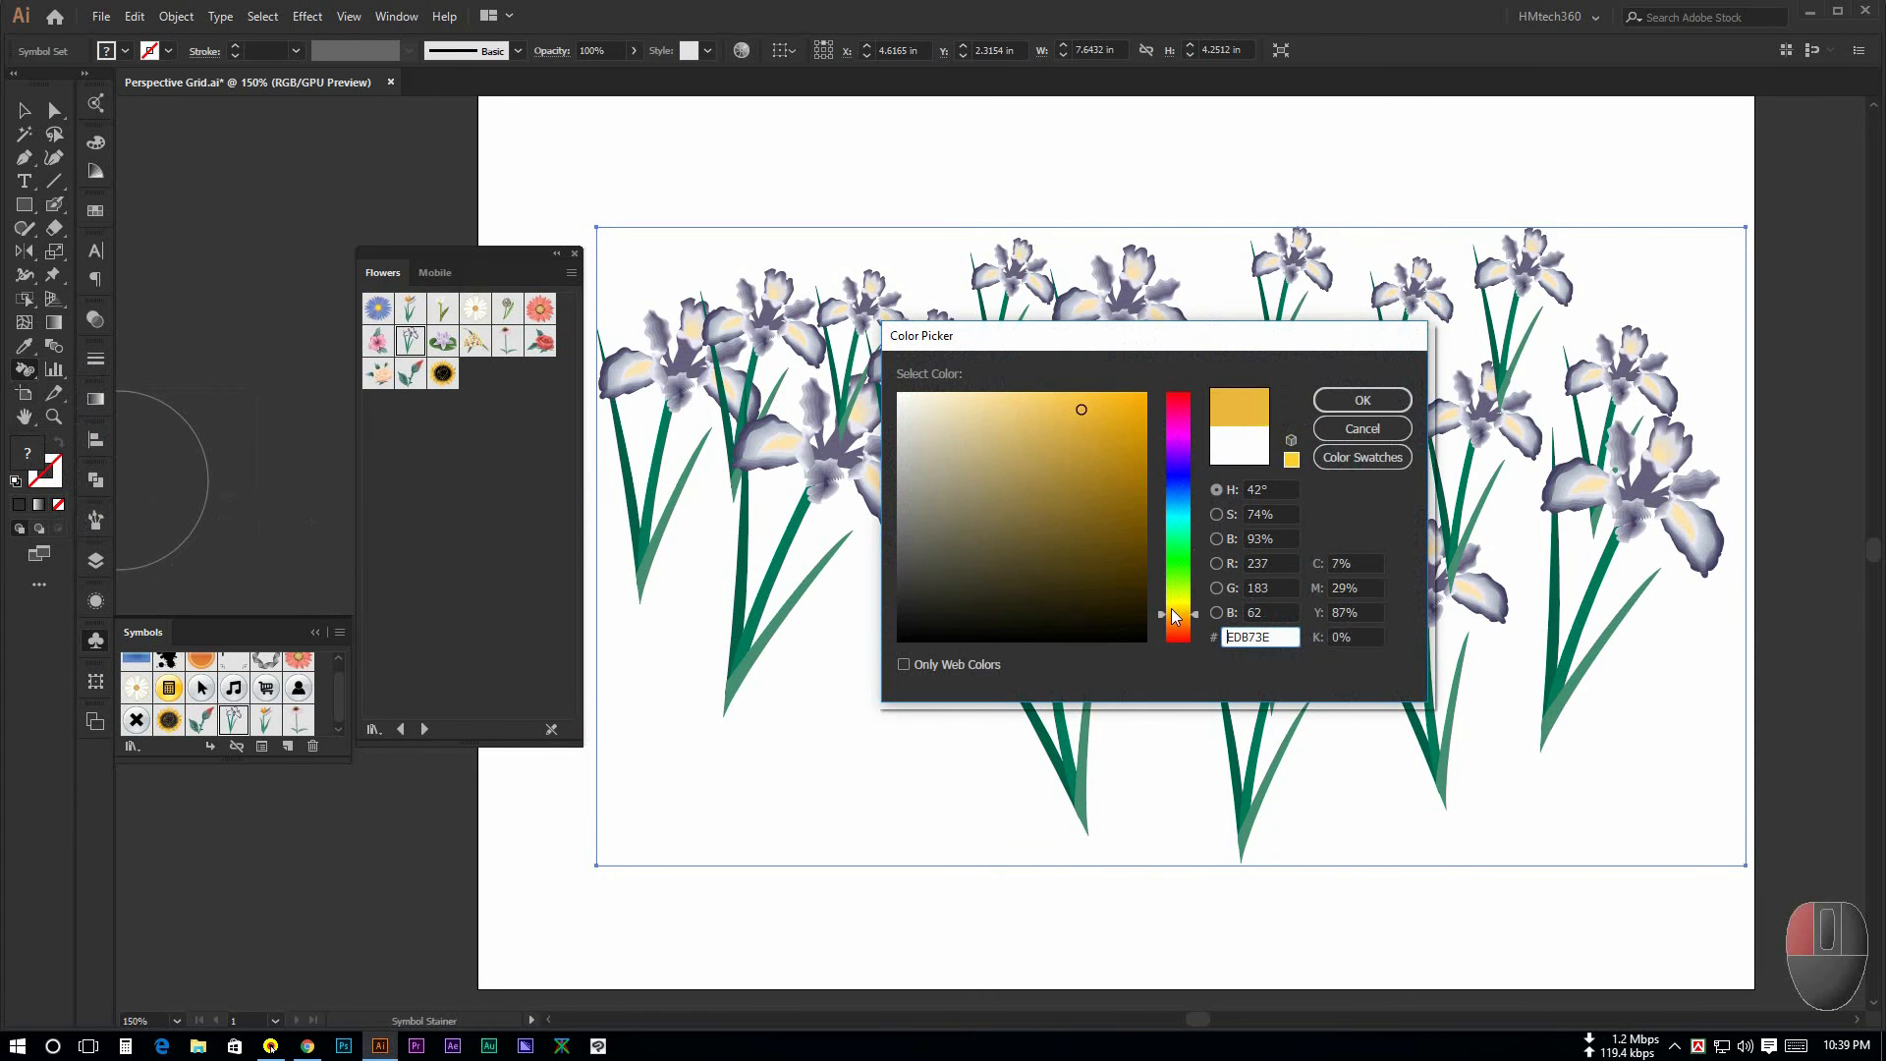
pyautogui.click(1362, 400)
pyautogui.click(1110, 737)
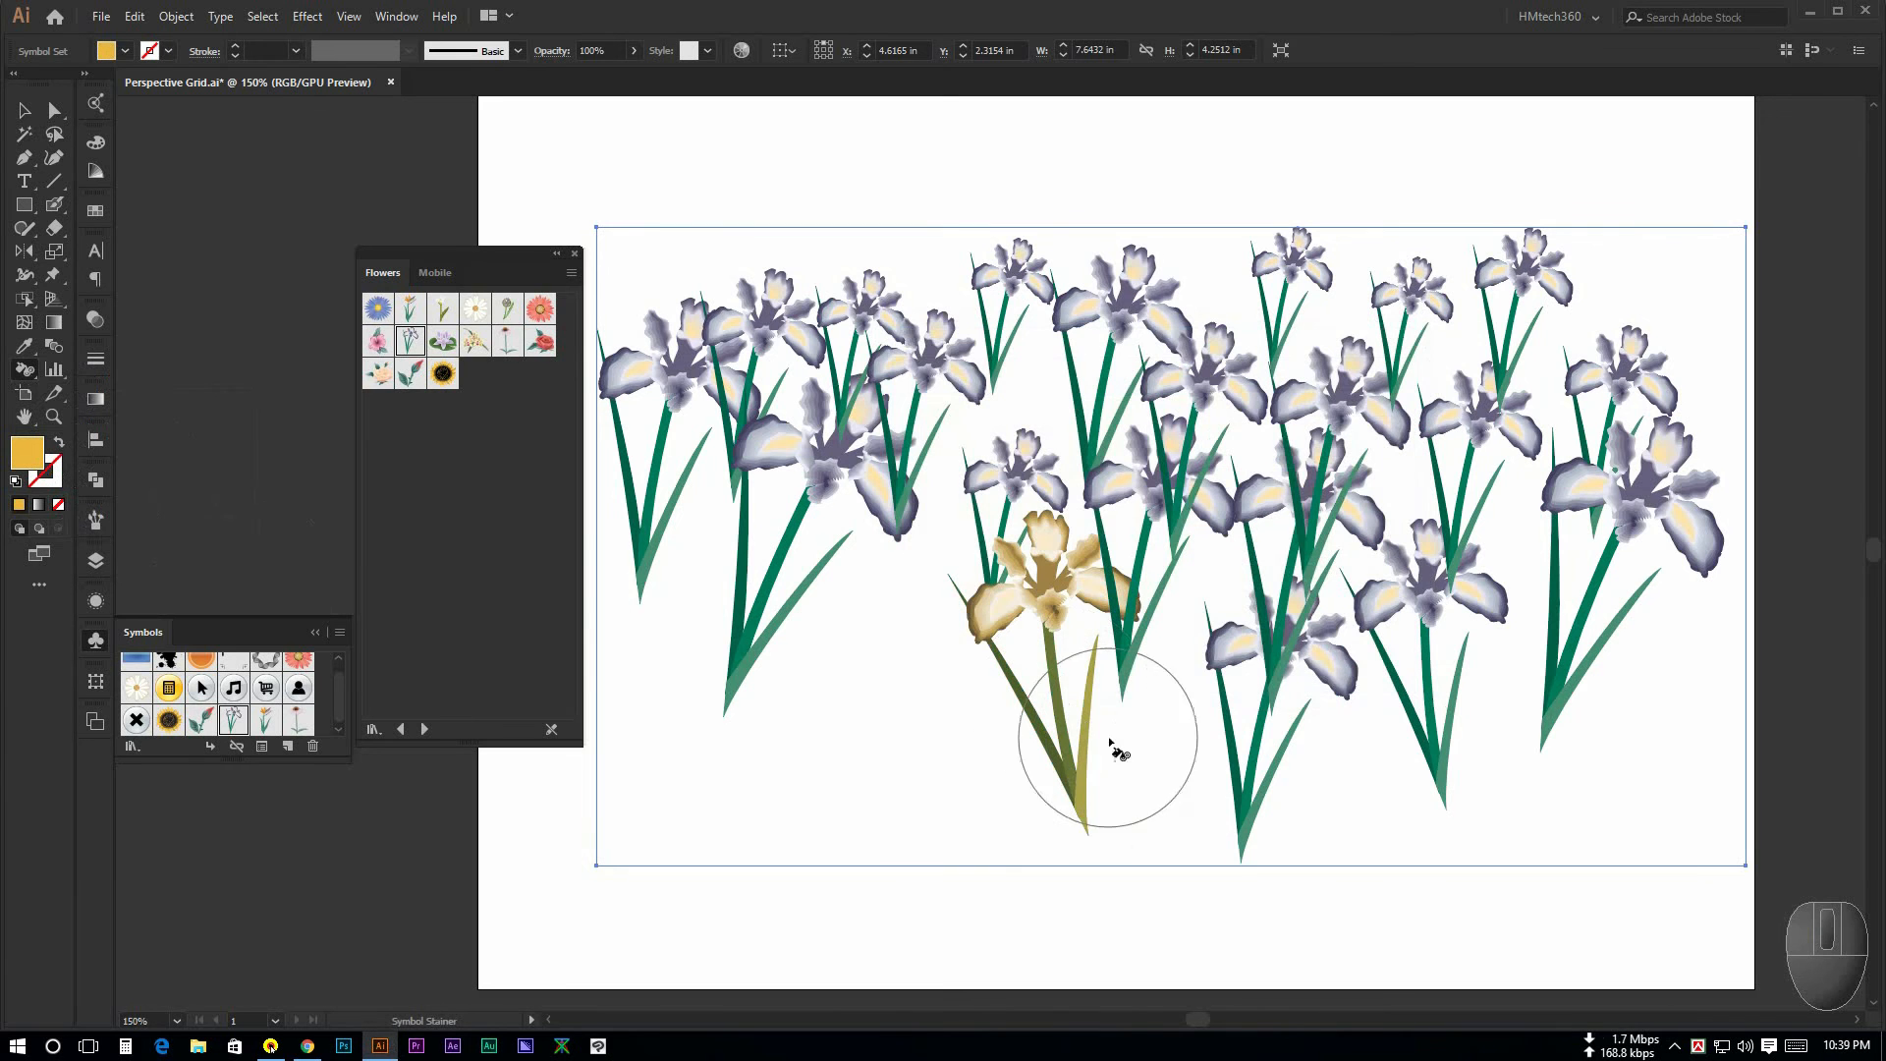
pyautogui.click(1284, 766)
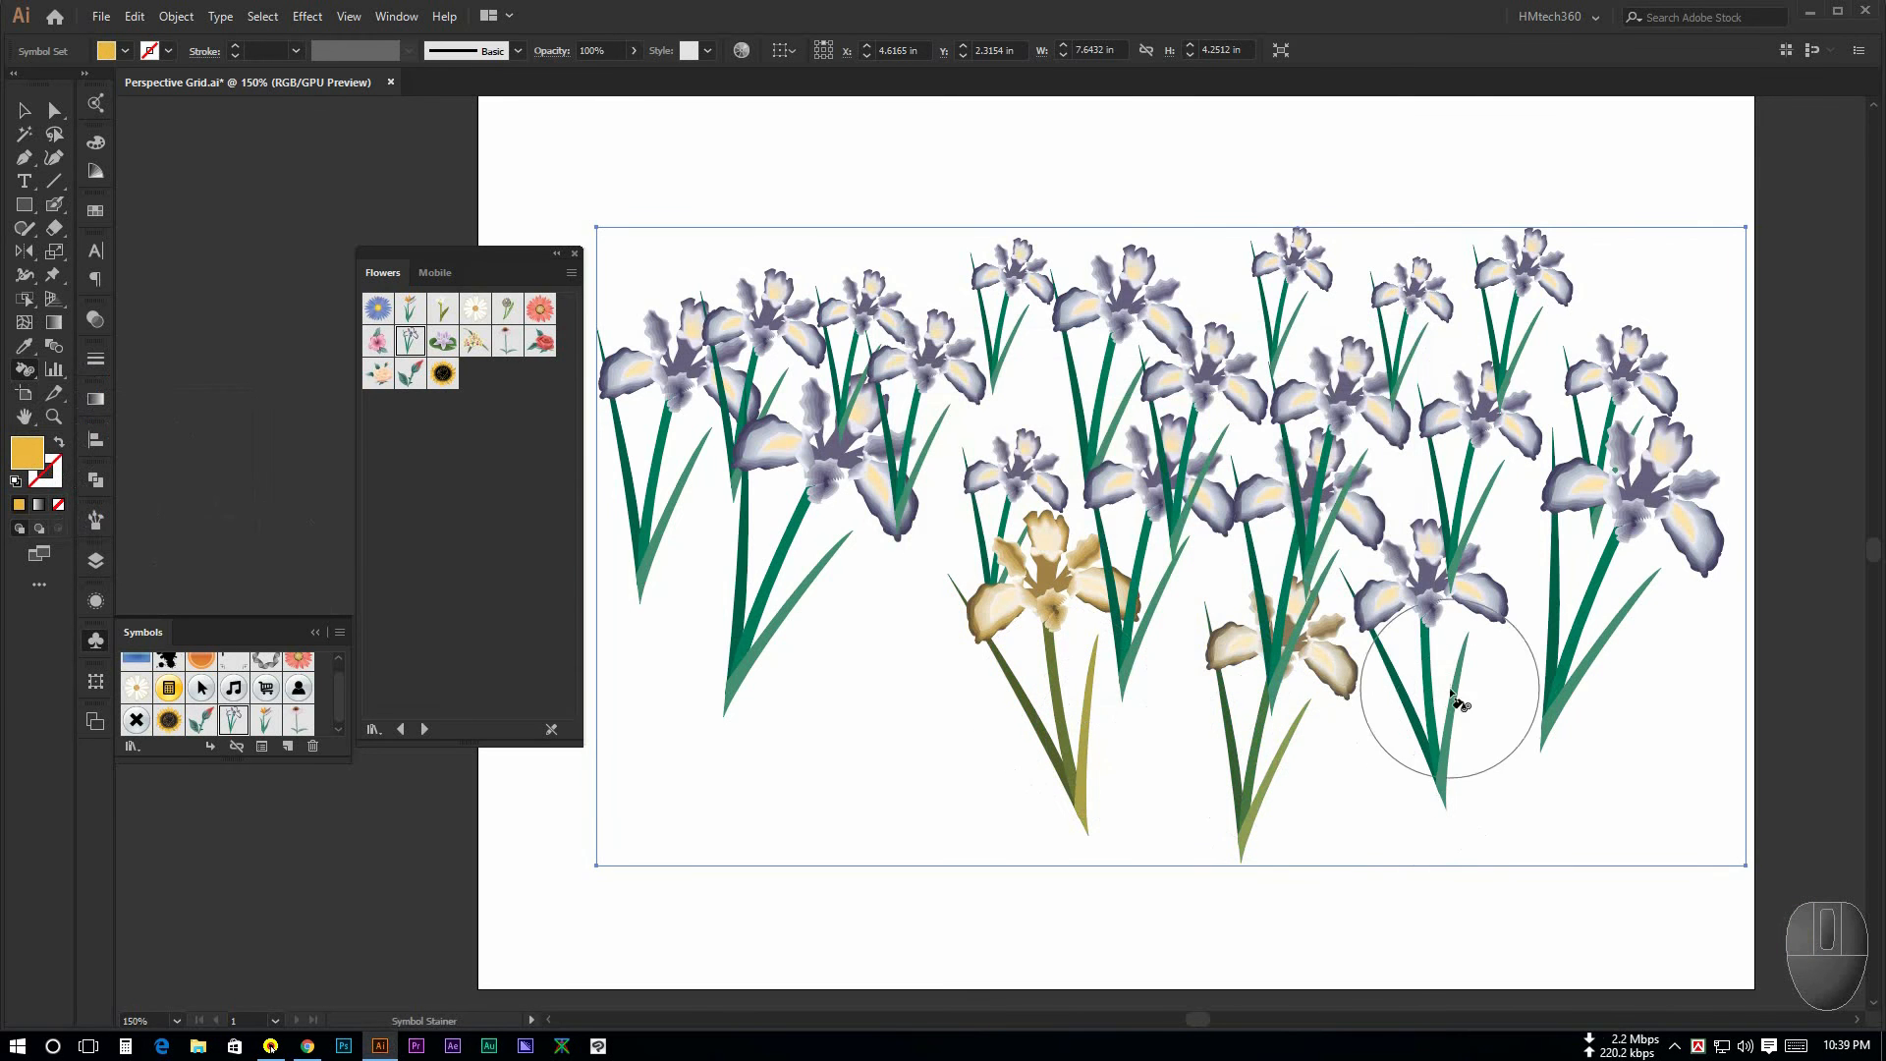
pyautogui.click(1431, 715)
# Step: Set the fill colour to mint green (3FEA9C) and stain irises in the middle right and upper left of the set
pyautogui.doubleClick(18, 469)
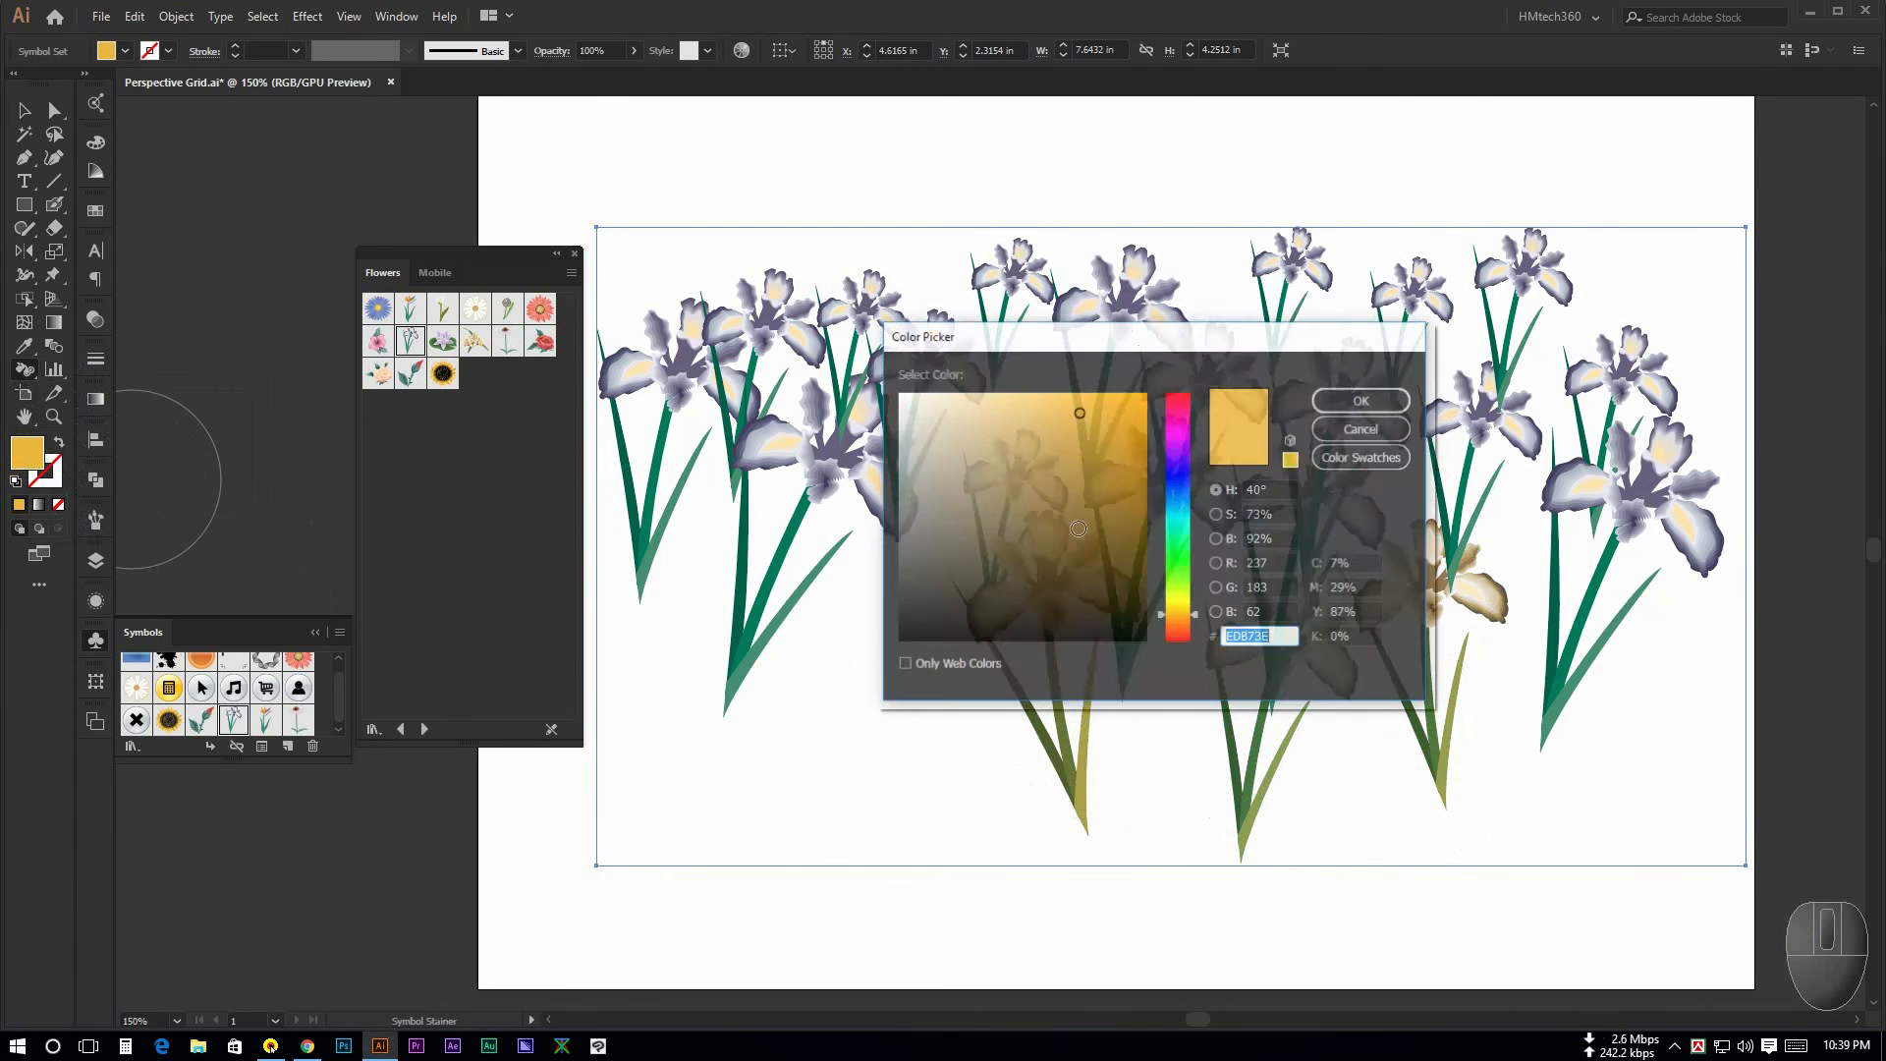
pyautogui.click(1177, 539)
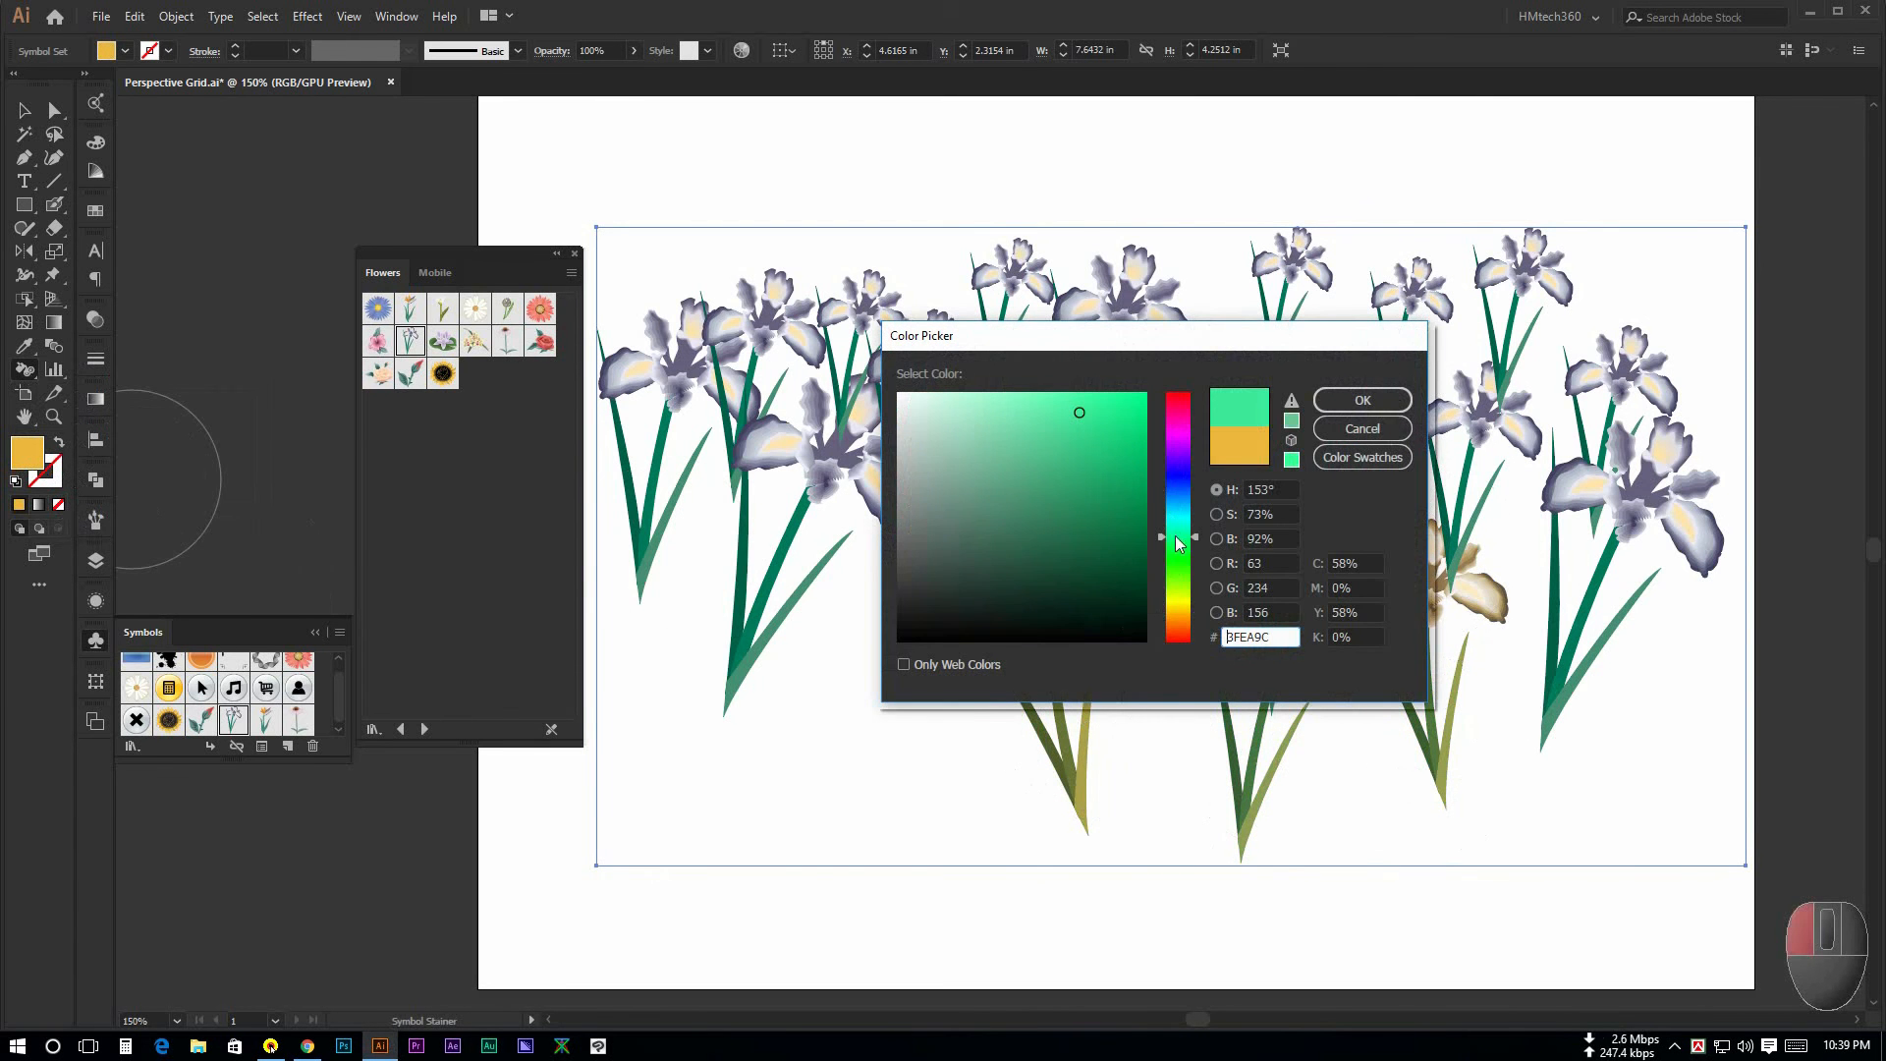
pyautogui.click(1341, 404)
pyautogui.click(1326, 442)
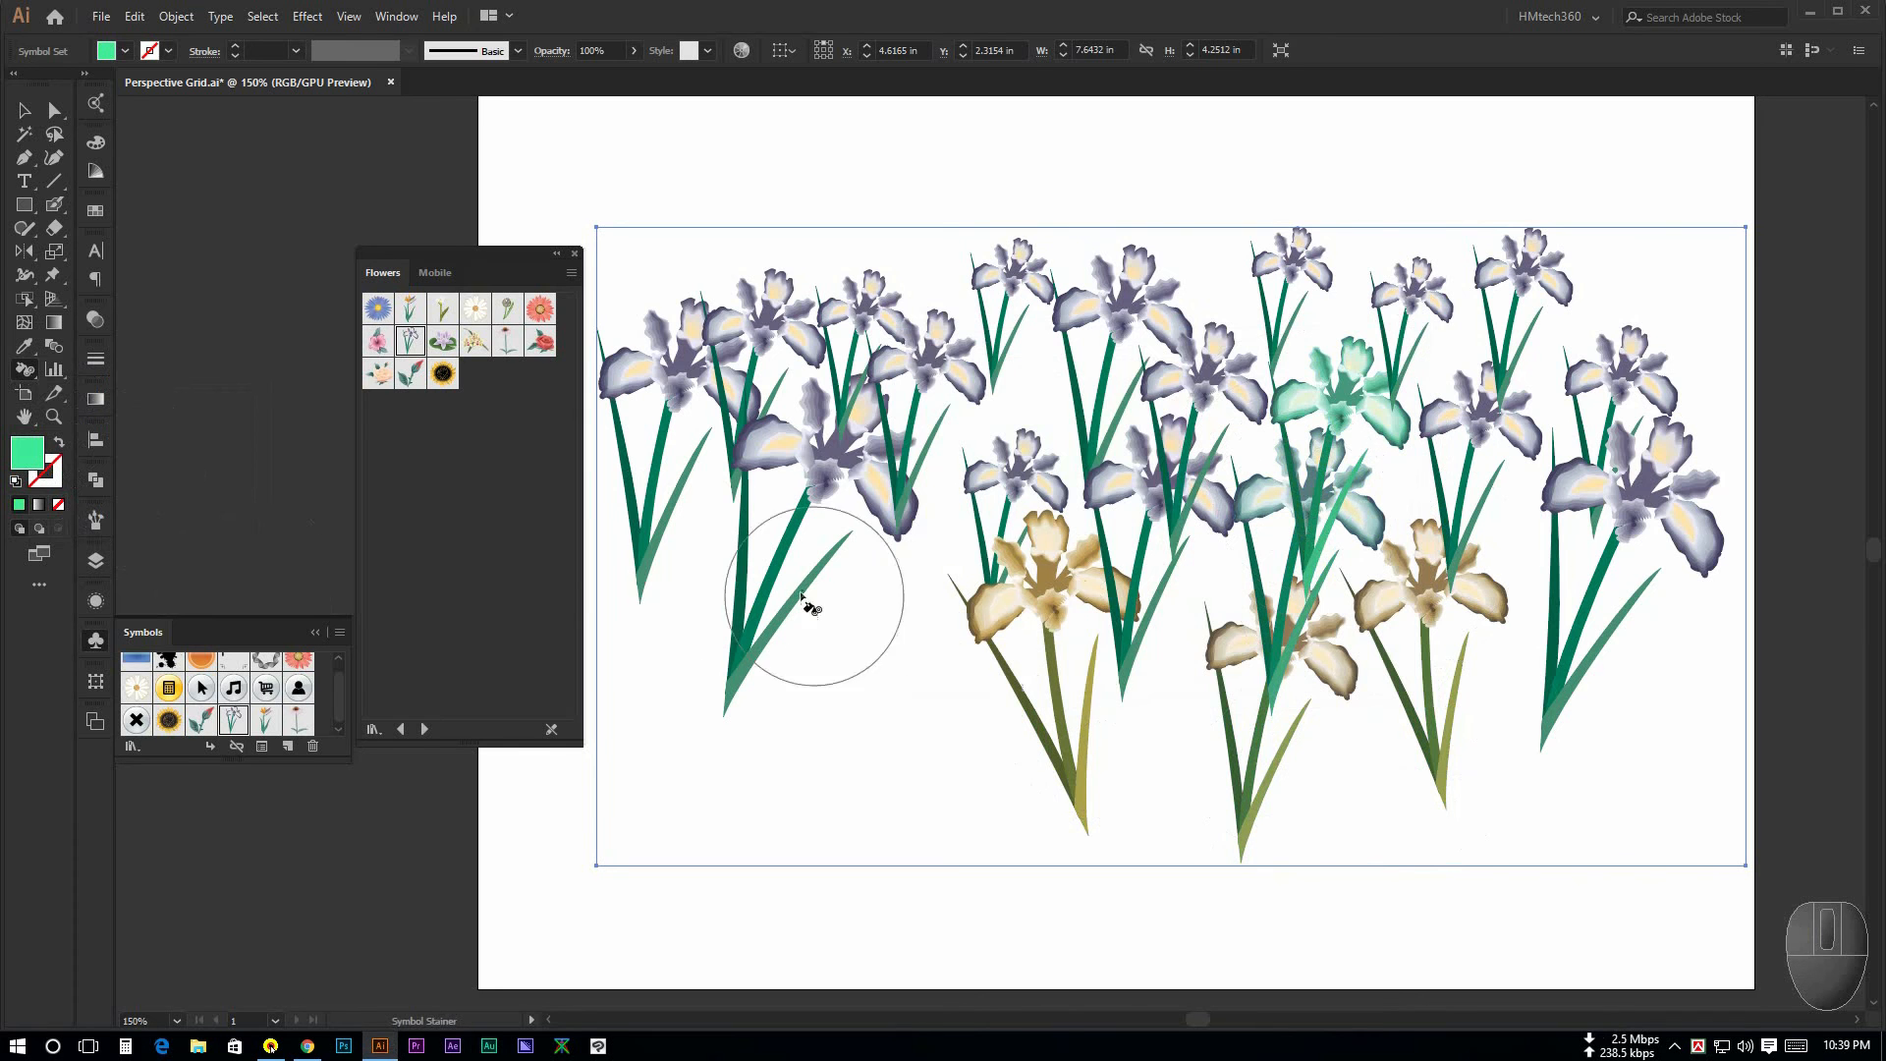
pyautogui.click(847, 510)
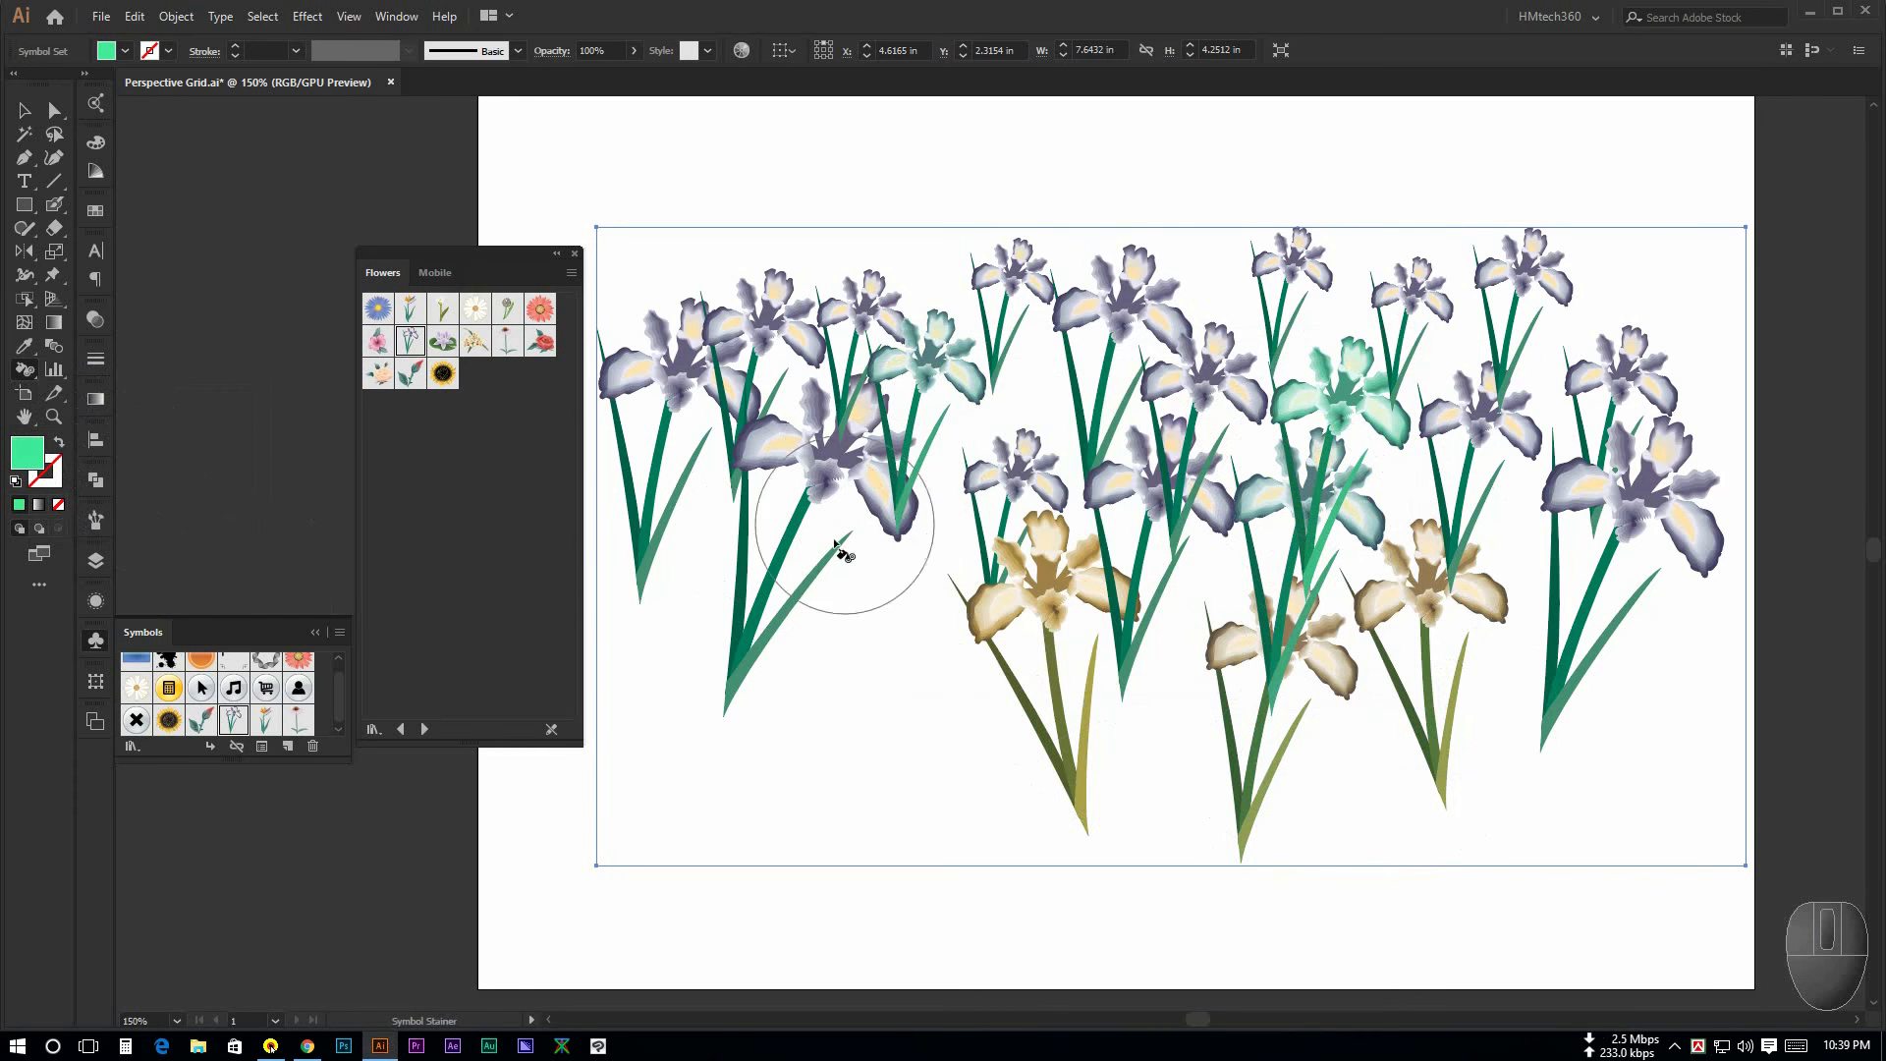
# Step: Set the fill colour to lime green (B0E842) and stain the large iris on the right and two on the left
pyautogui.doubleClick(22, 468)
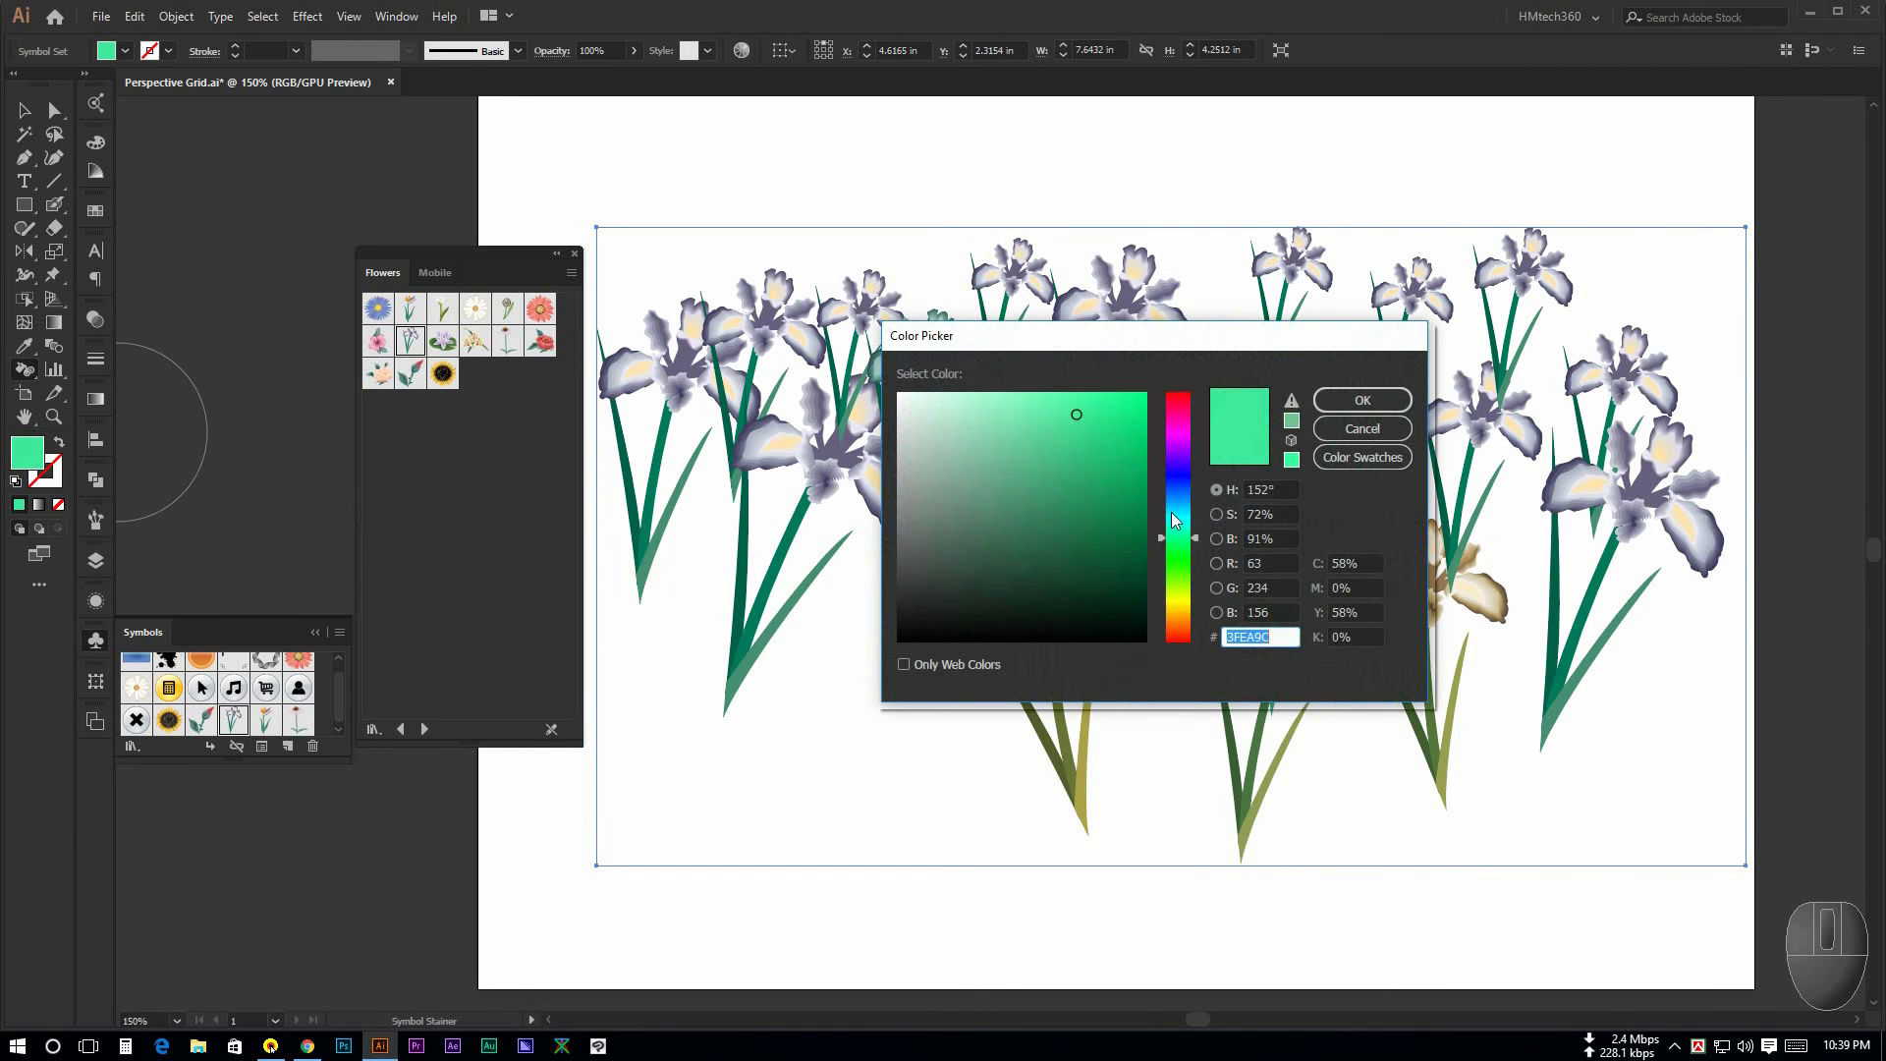
pyautogui.moveTo(1170, 521); pyautogui.dragTo(1171, 588)
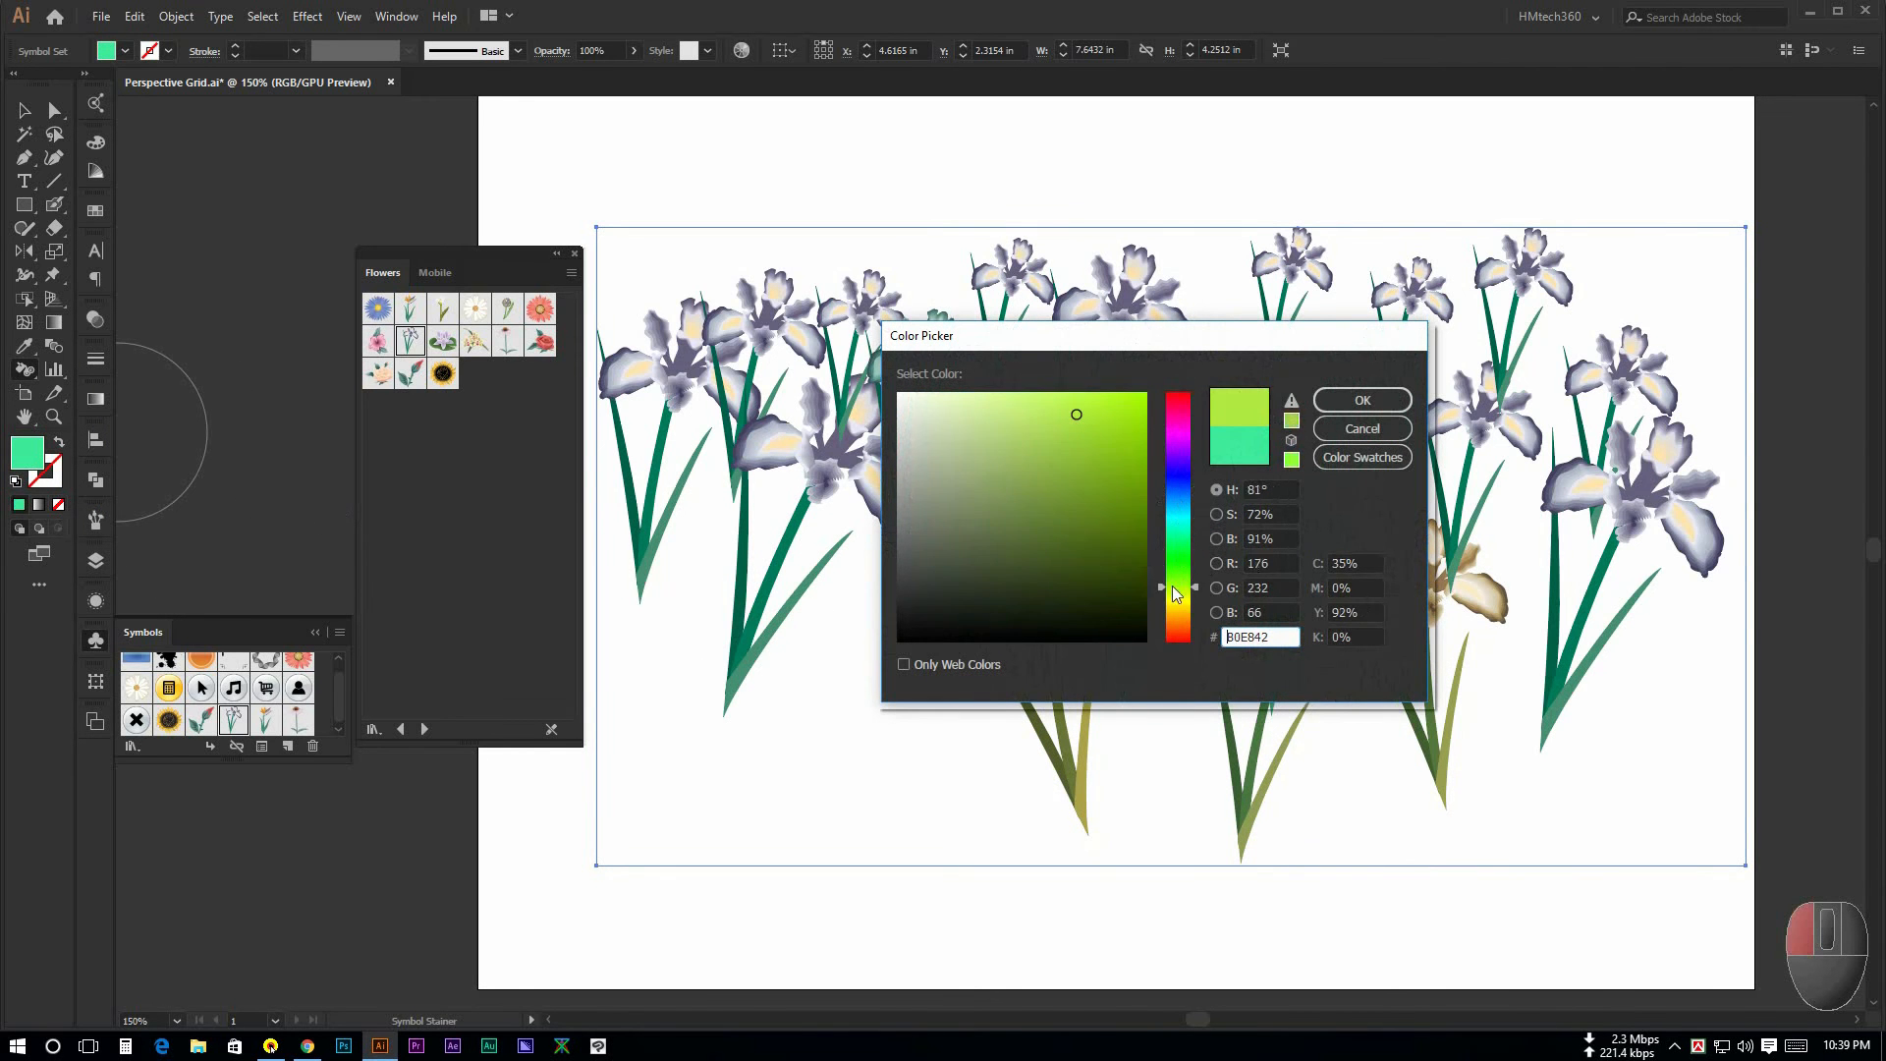
pyautogui.click(1360, 399)
pyautogui.click(1660, 580)
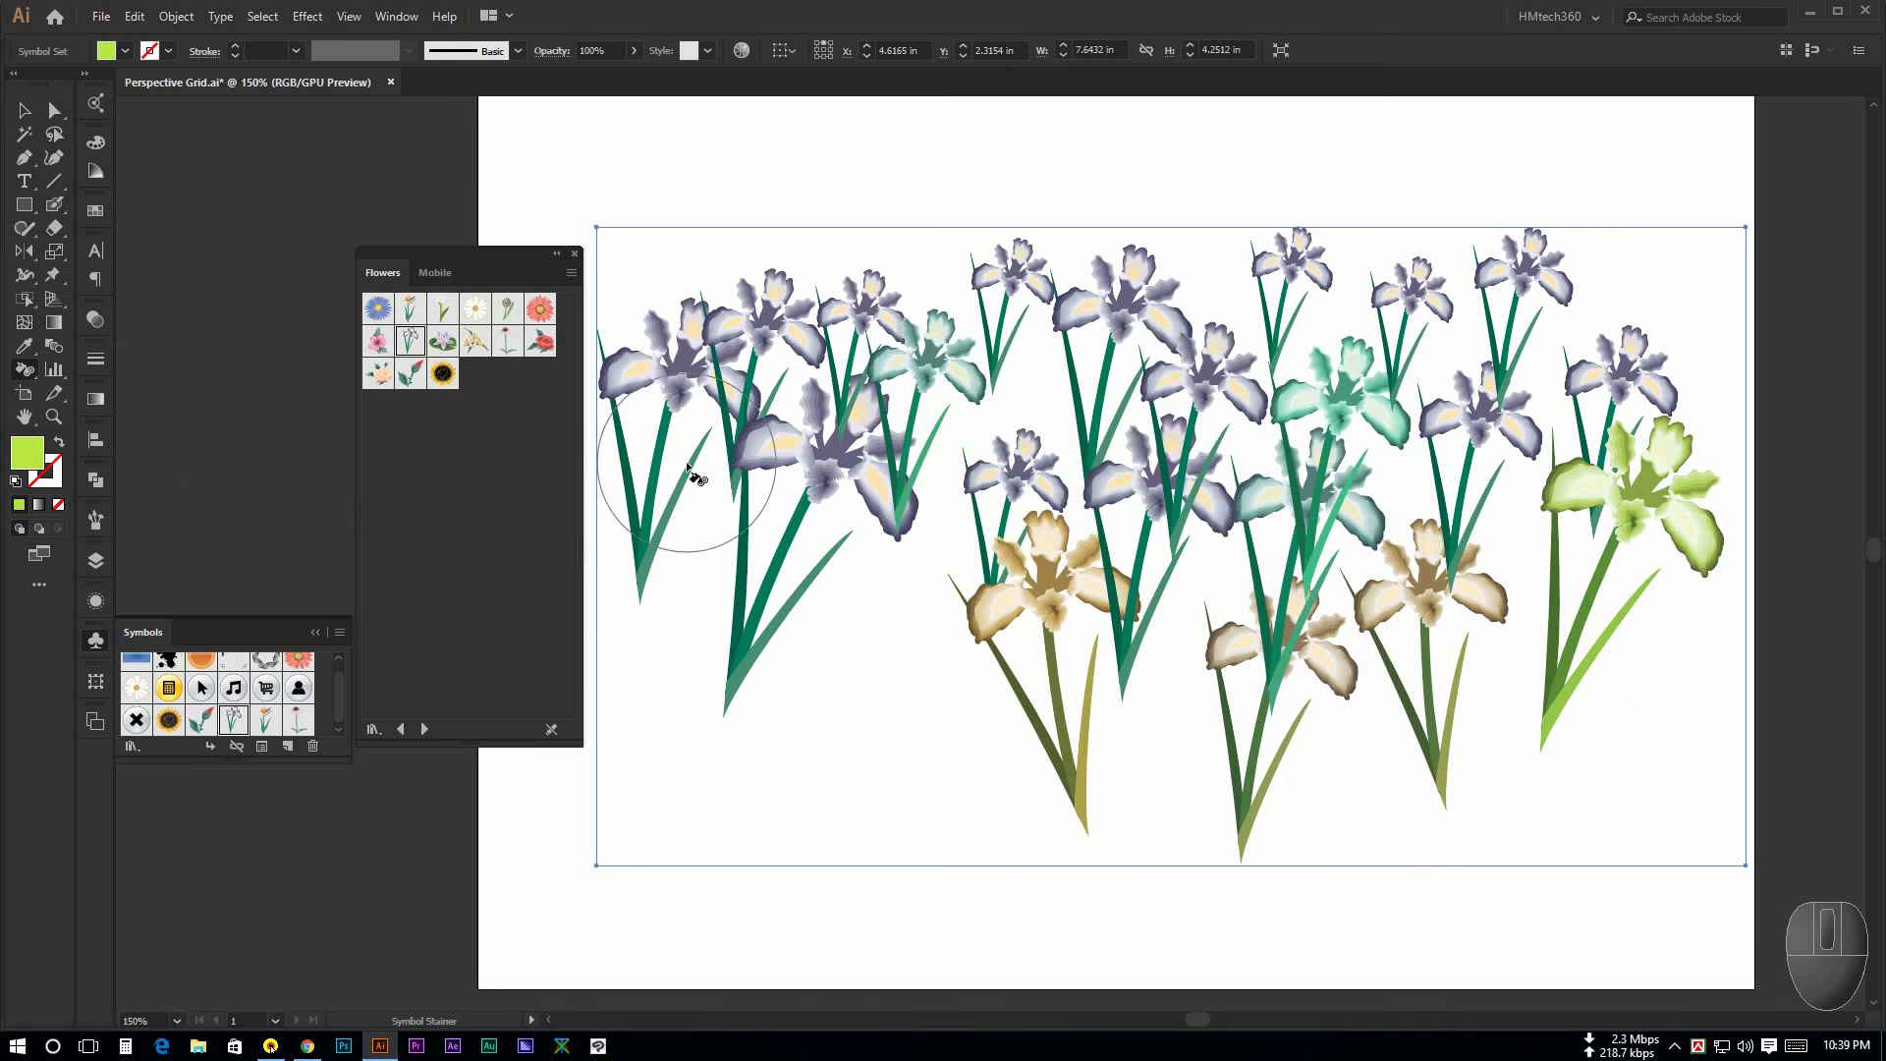
pyautogui.moveTo(692, 474)
pyautogui.mouseDown()
pyautogui.moveTo(764, 598)
pyautogui.moveTo(1062, 757)
pyautogui.moveTo(1209, 792)
pyautogui.moveTo(1494, 766)
pyautogui.mouseUp()
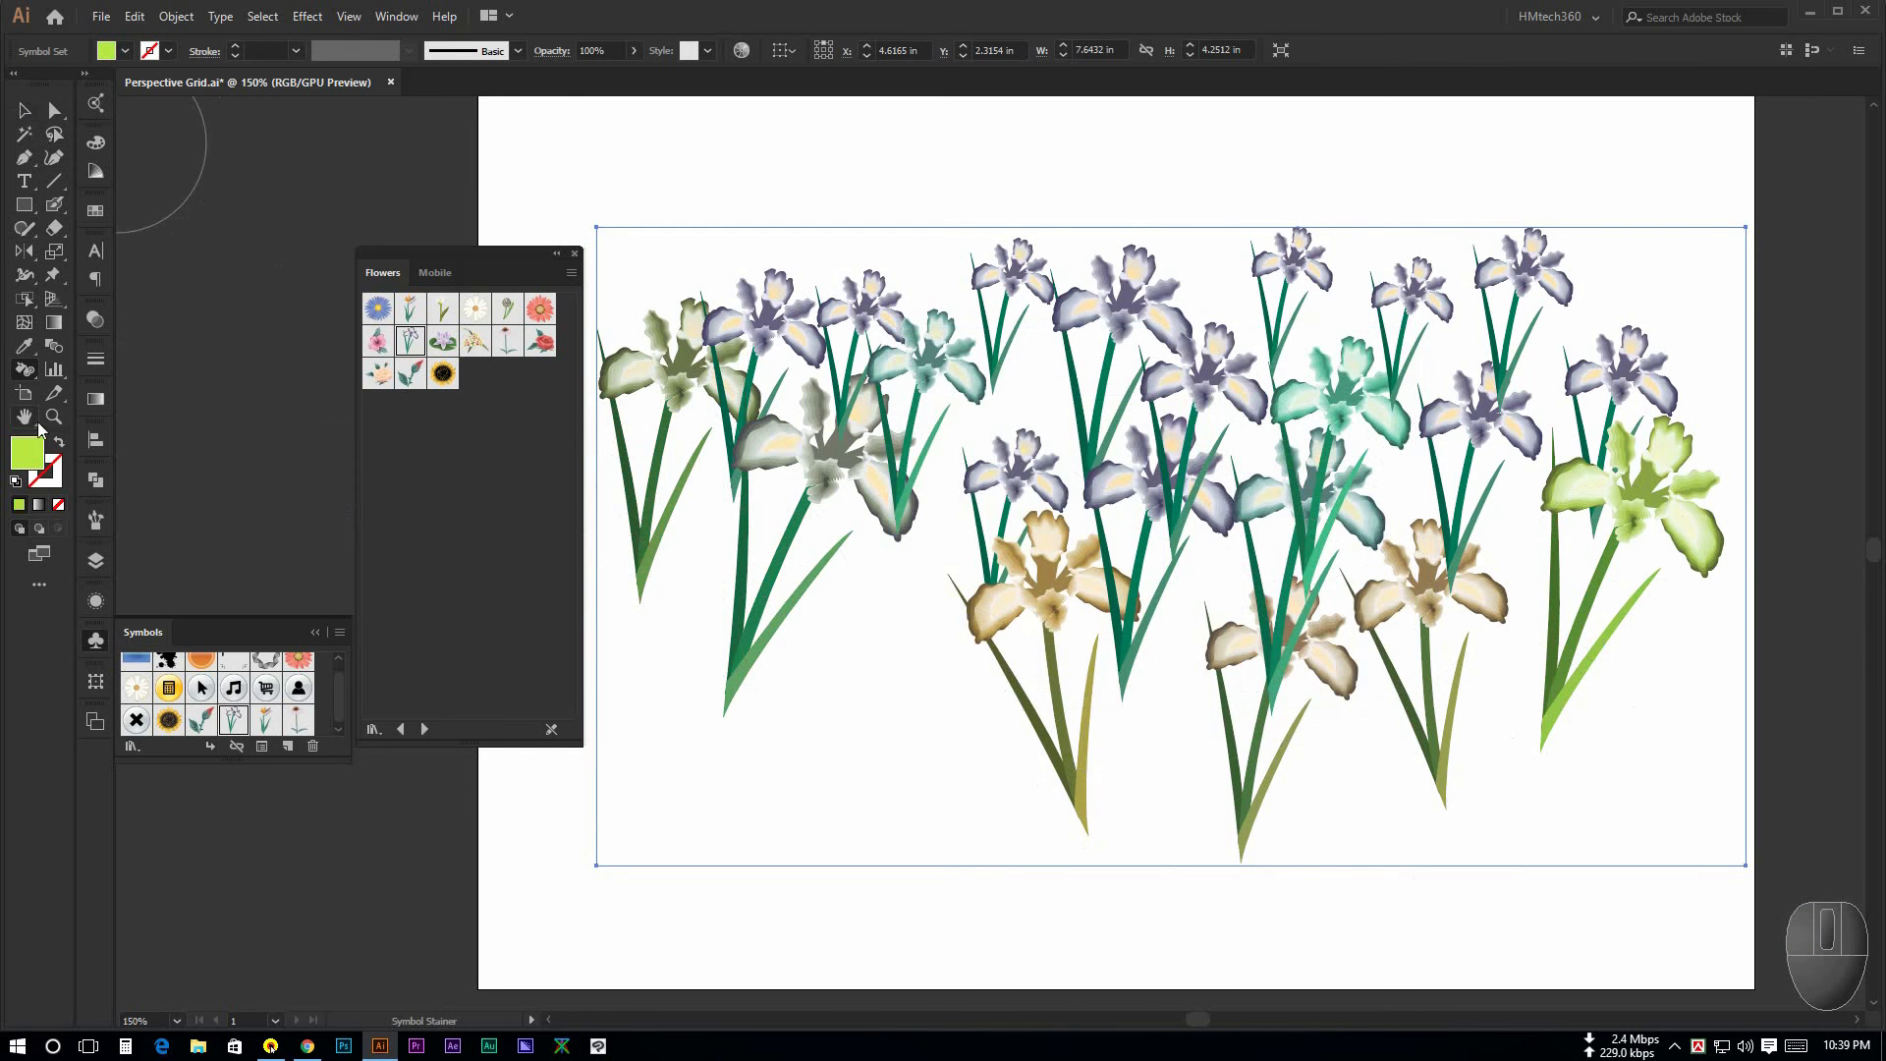
# Step: Fade irises on the left, in the upper middle and at the lower right with the Symbol Screener tool, undoing two strokes along the way
pyautogui.click(27, 374)
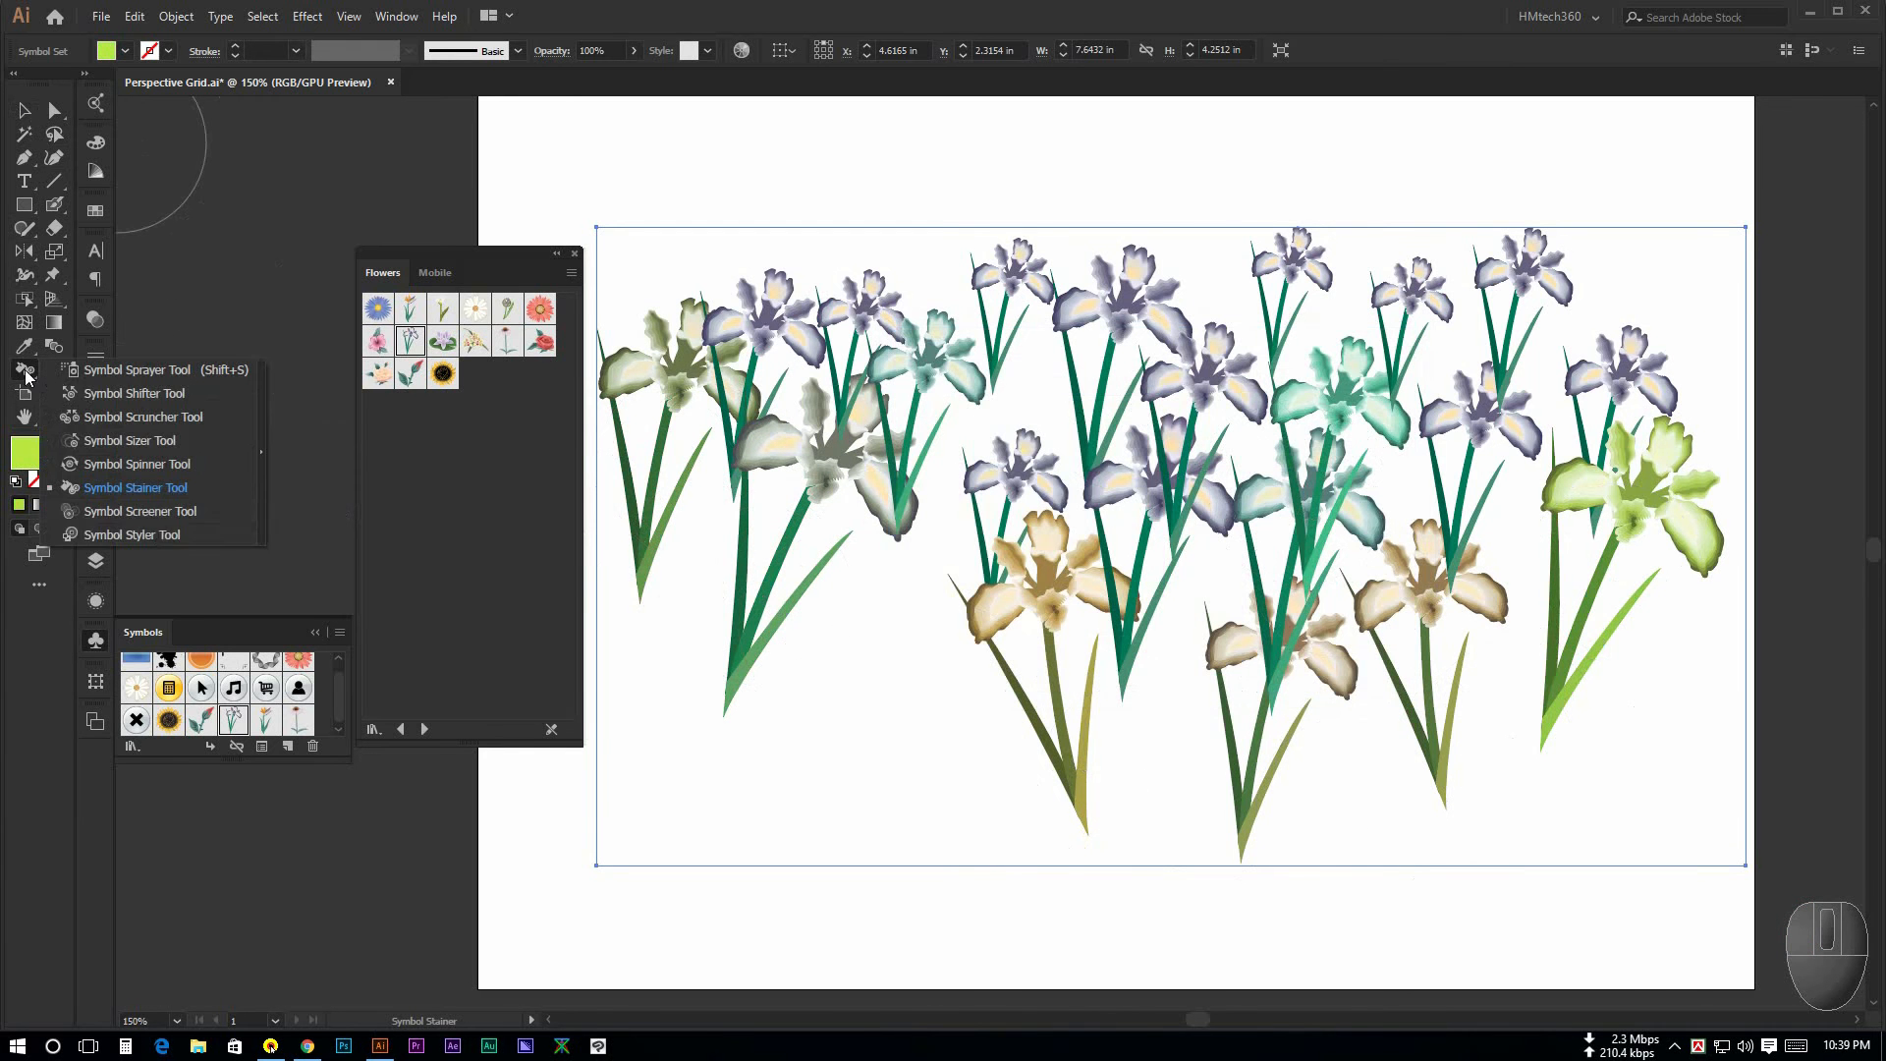
pyautogui.click(163, 515)
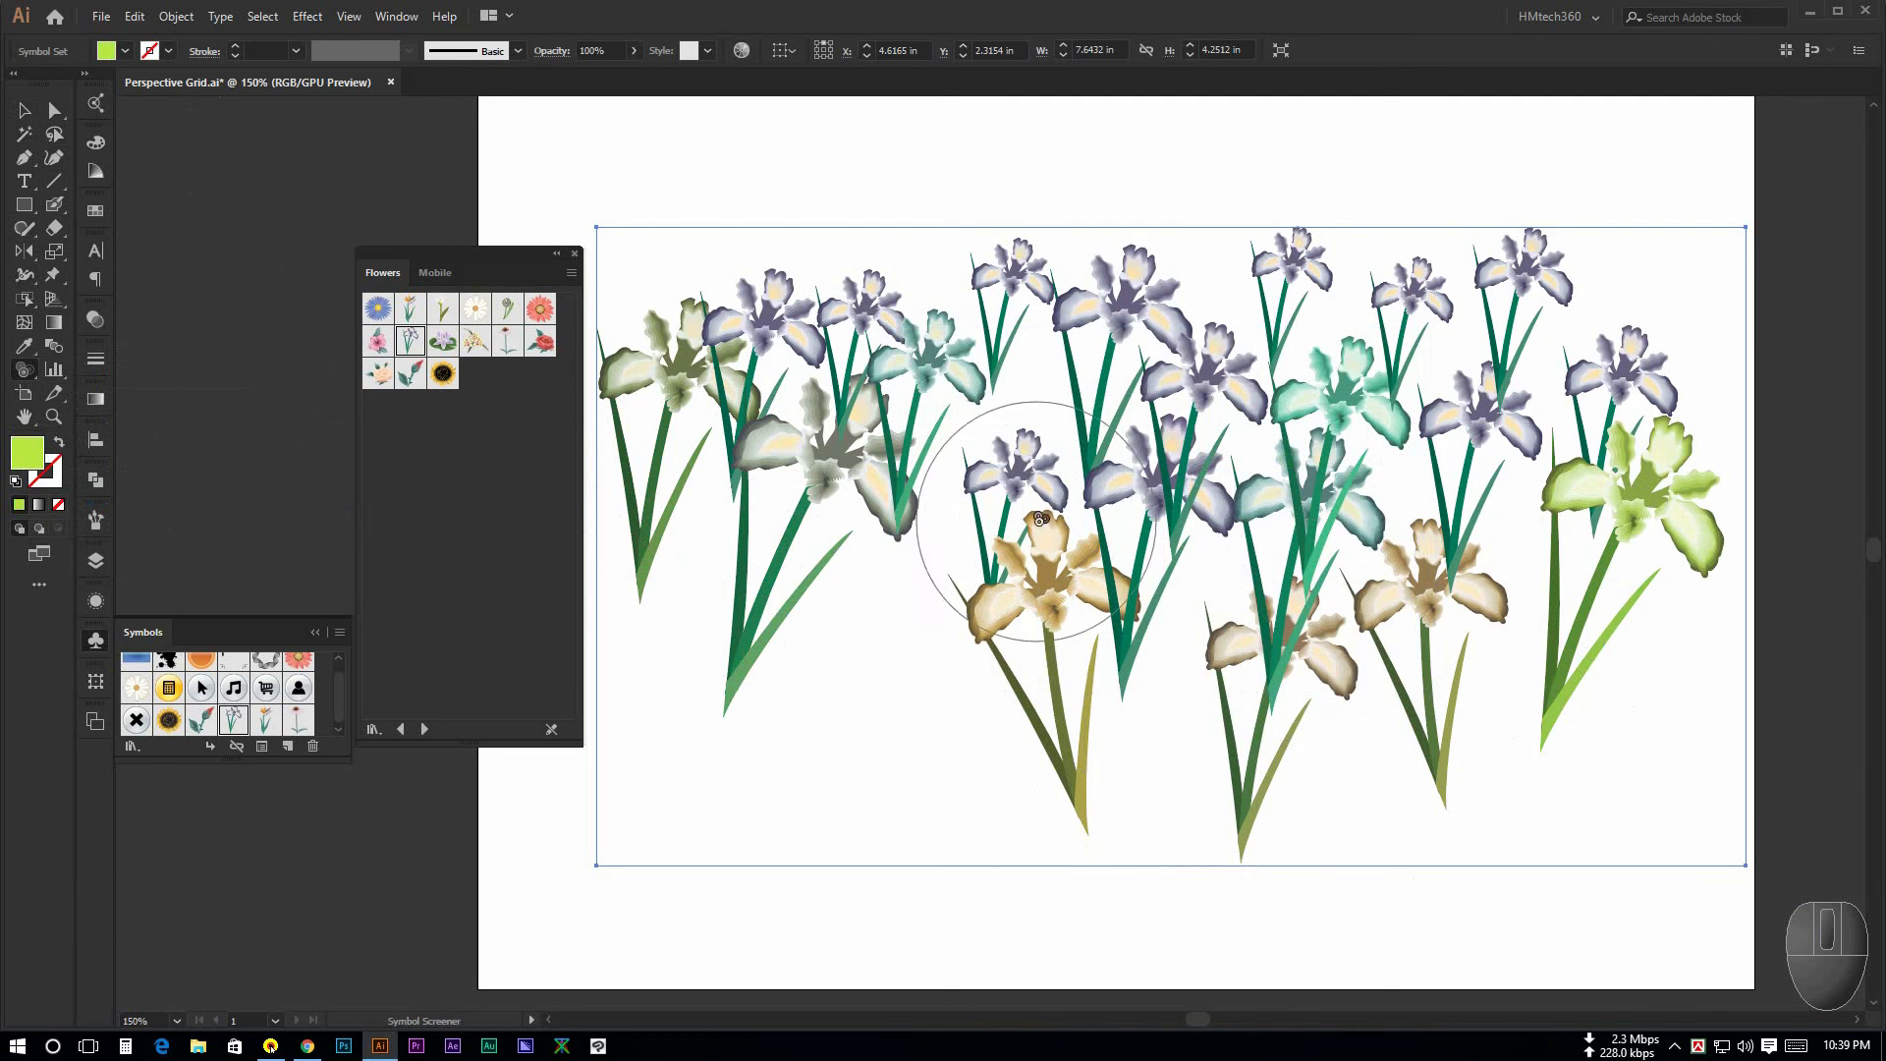
pyautogui.moveTo(692, 521)
pyautogui.mouseDown()
pyautogui.moveTo(1179, 452)
pyautogui.moveTo(1129, 324)
pyautogui.moveTo(1010, 315)
pyautogui.moveTo(1431, 330)
pyautogui.moveTo(1346, 393)
pyautogui.moveTo(947, 315)
pyautogui.moveTo(961, 549)
pyautogui.mouseUp()
pyautogui.hotkey('ctrl', 'z')
pyautogui.hotkey('ctrl', 'z')
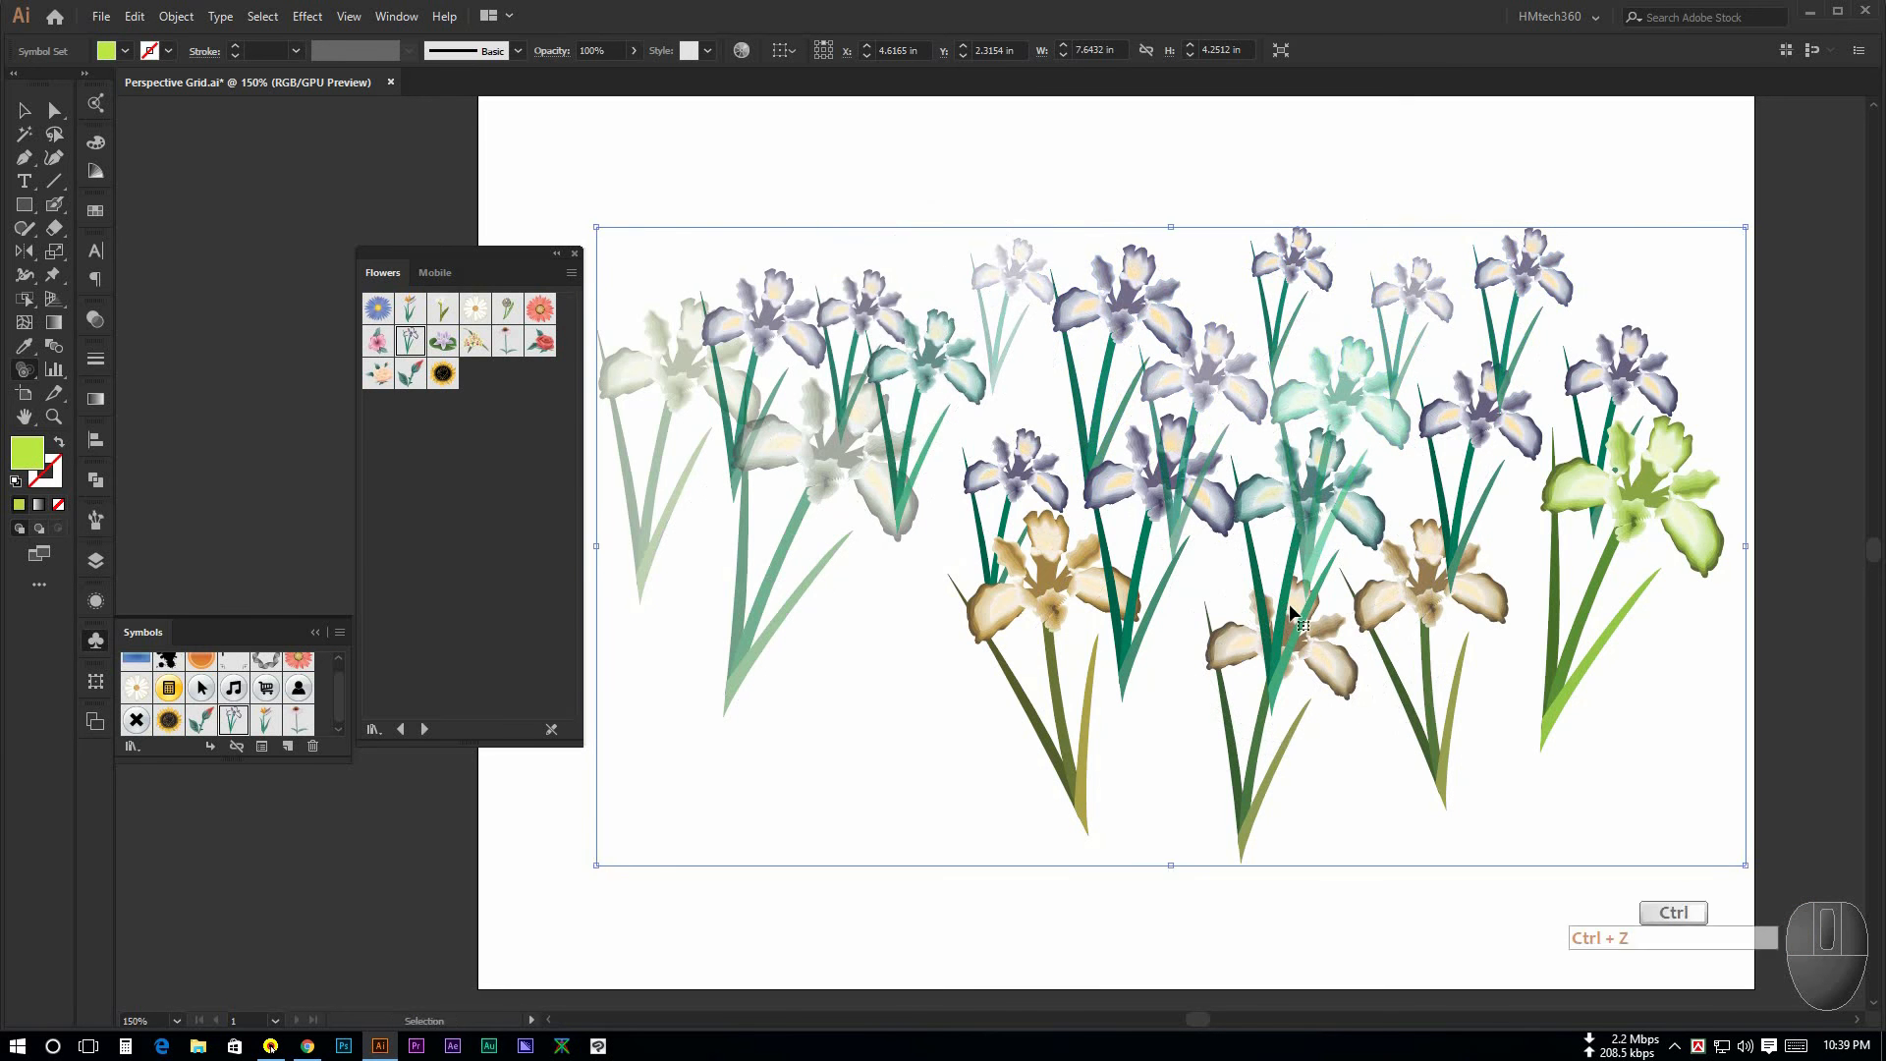
pyautogui.moveTo(1414, 686)
pyautogui.mouseDown()
pyautogui.moveTo(1413, 498)
pyautogui.moveTo(1316, 380)
pyautogui.moveTo(1187, 468)
pyautogui.moveTo(1299, 481)
pyautogui.mouseUp()
# Step: Draw a lime-green rectangle about 8.05 in wide and 5.19 in high over the iris set
pyautogui.scroll(-1, 1282, 428)
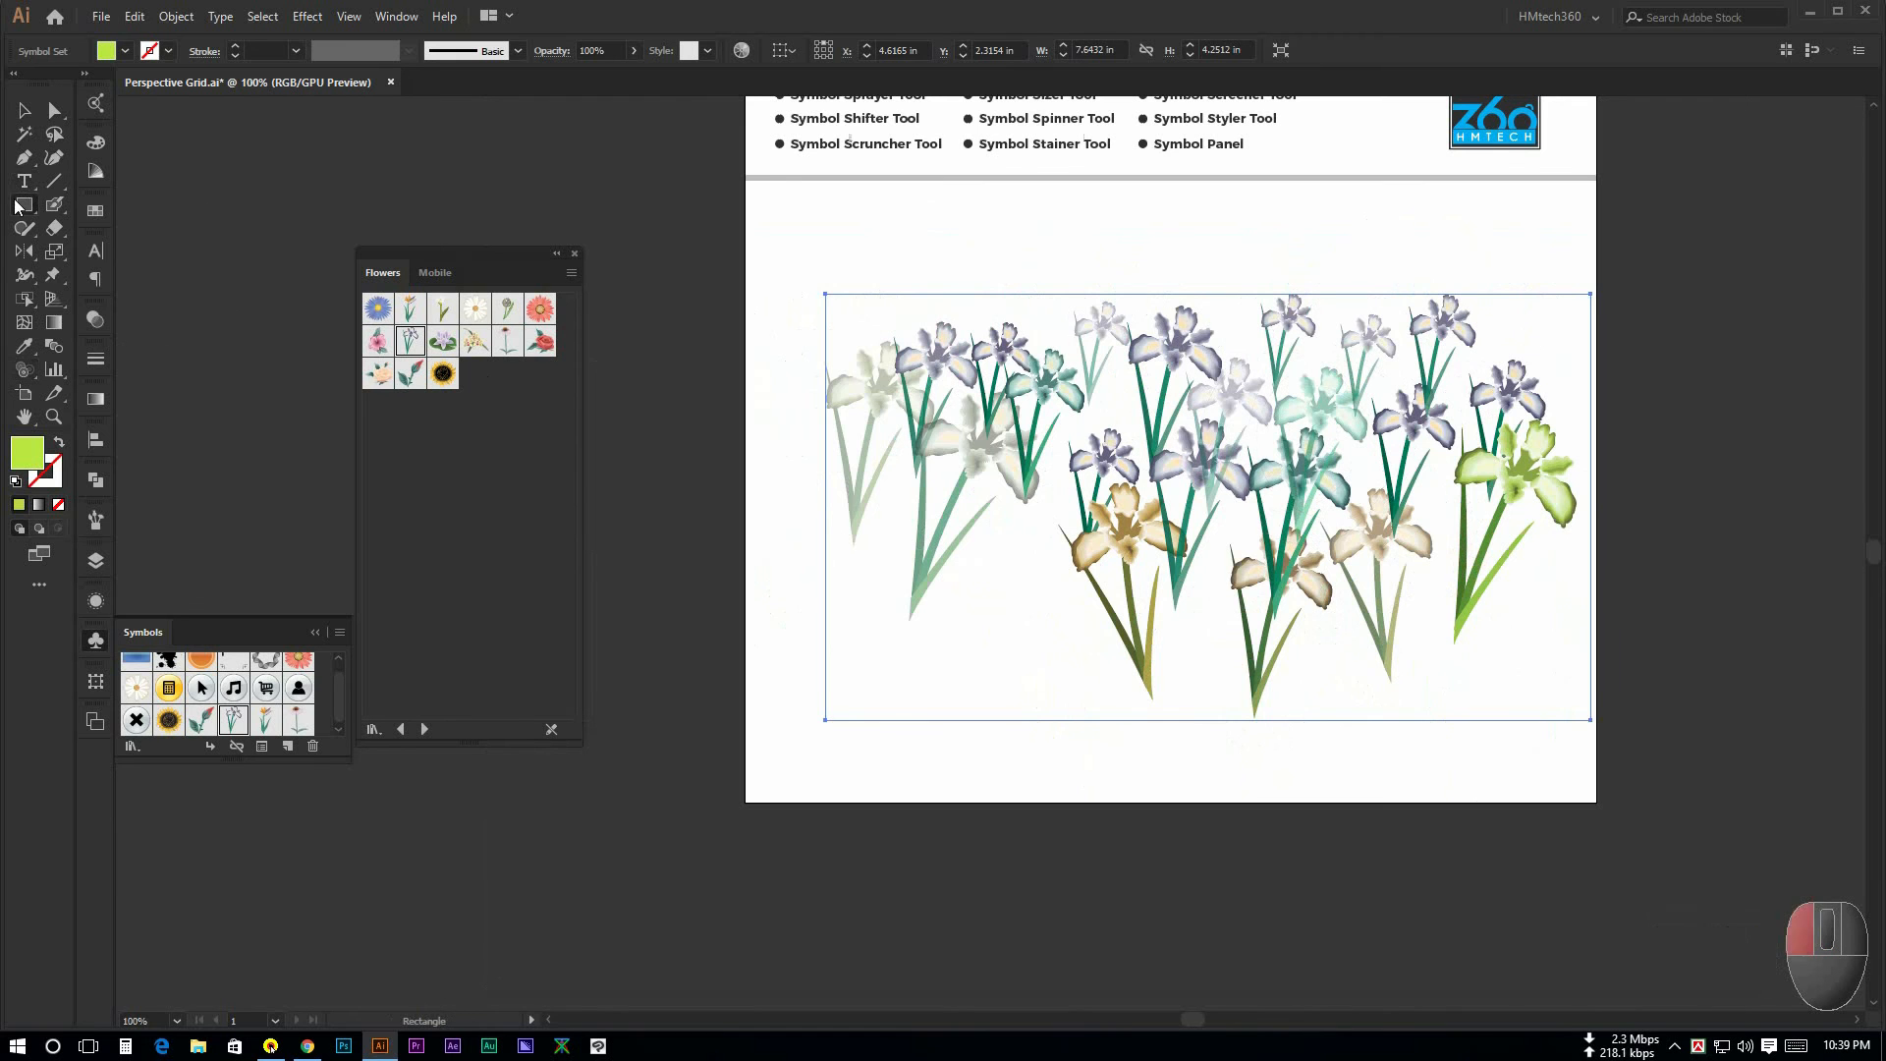
pyautogui.moveTo(17, 207); pyautogui.dragTo(126, 208)
pyautogui.moveTo(784, 257); pyautogui.dragTo(1591, 775)
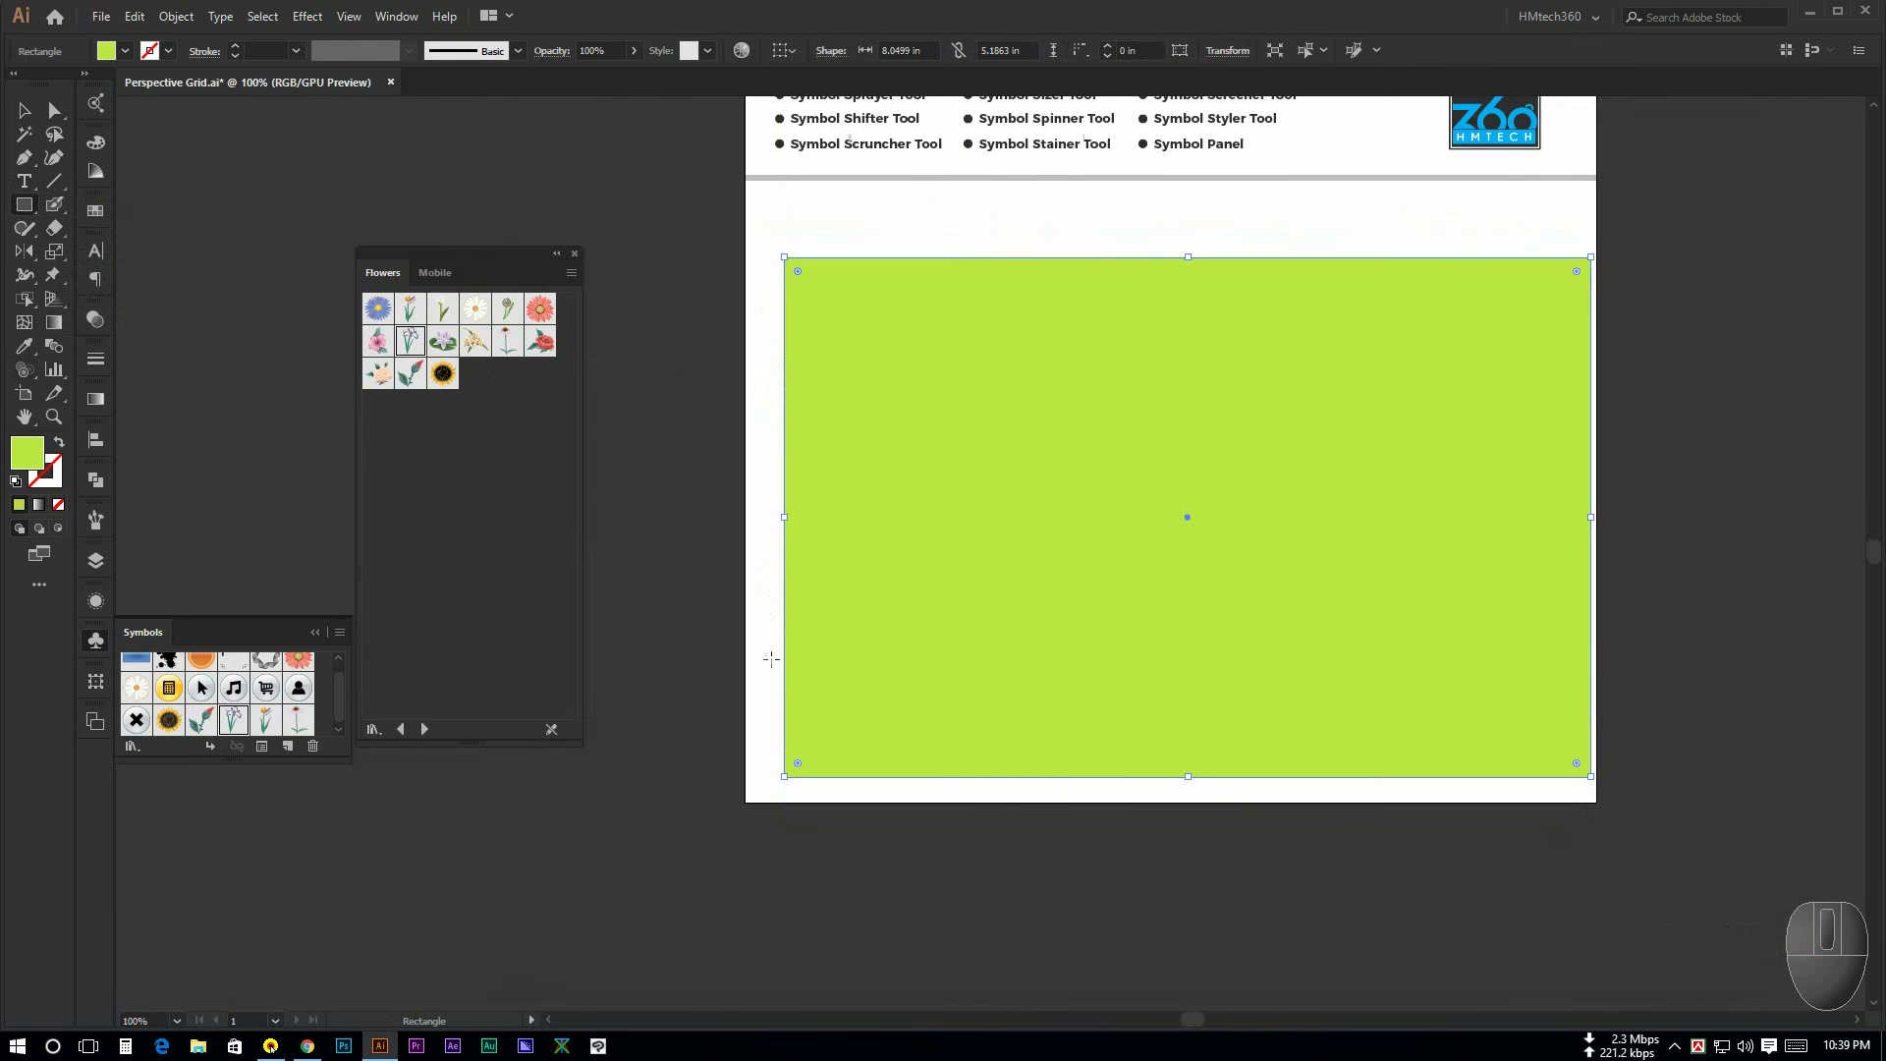
# Step: Fill the rectangle with dark olive green and send it behind the iris set
pyautogui.doubleClick(26, 455)
pyautogui.click(1106, 572)
pyautogui.click(1399, 406)
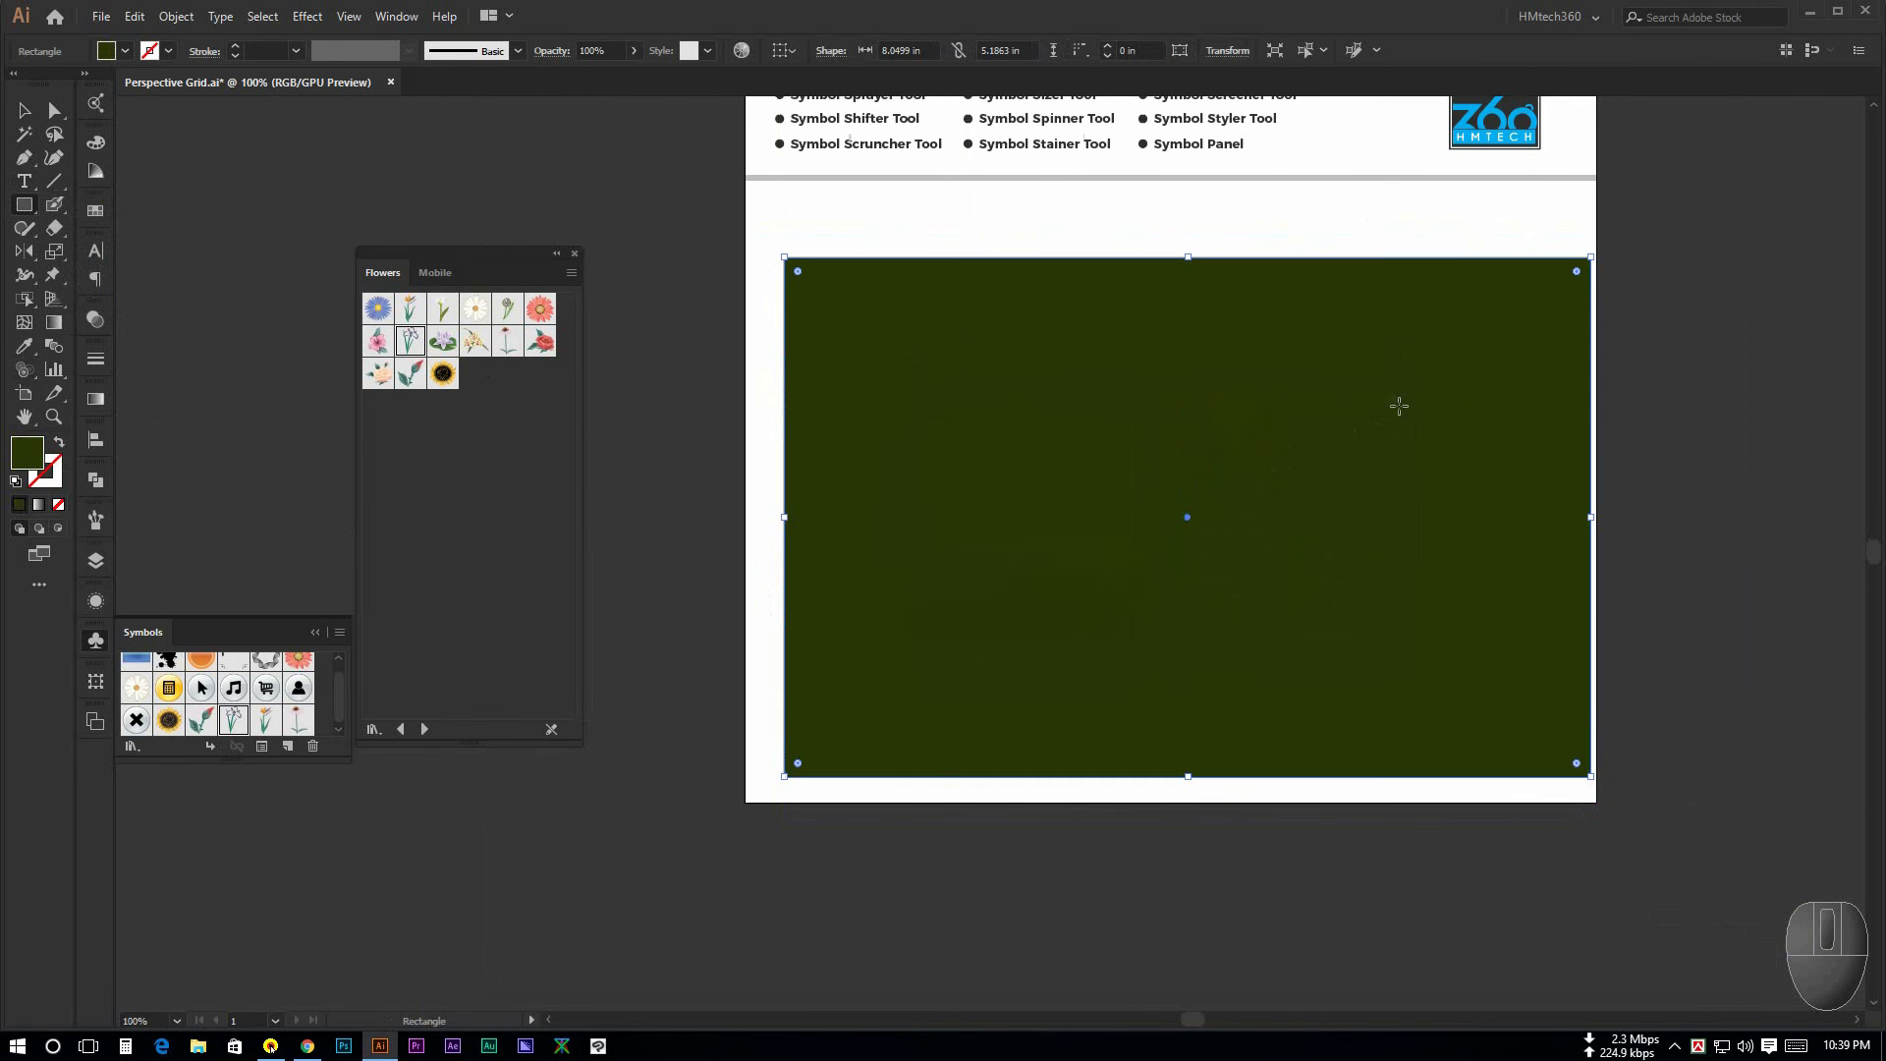
pyautogui.hotkey('ctrl', 'shift', '[')
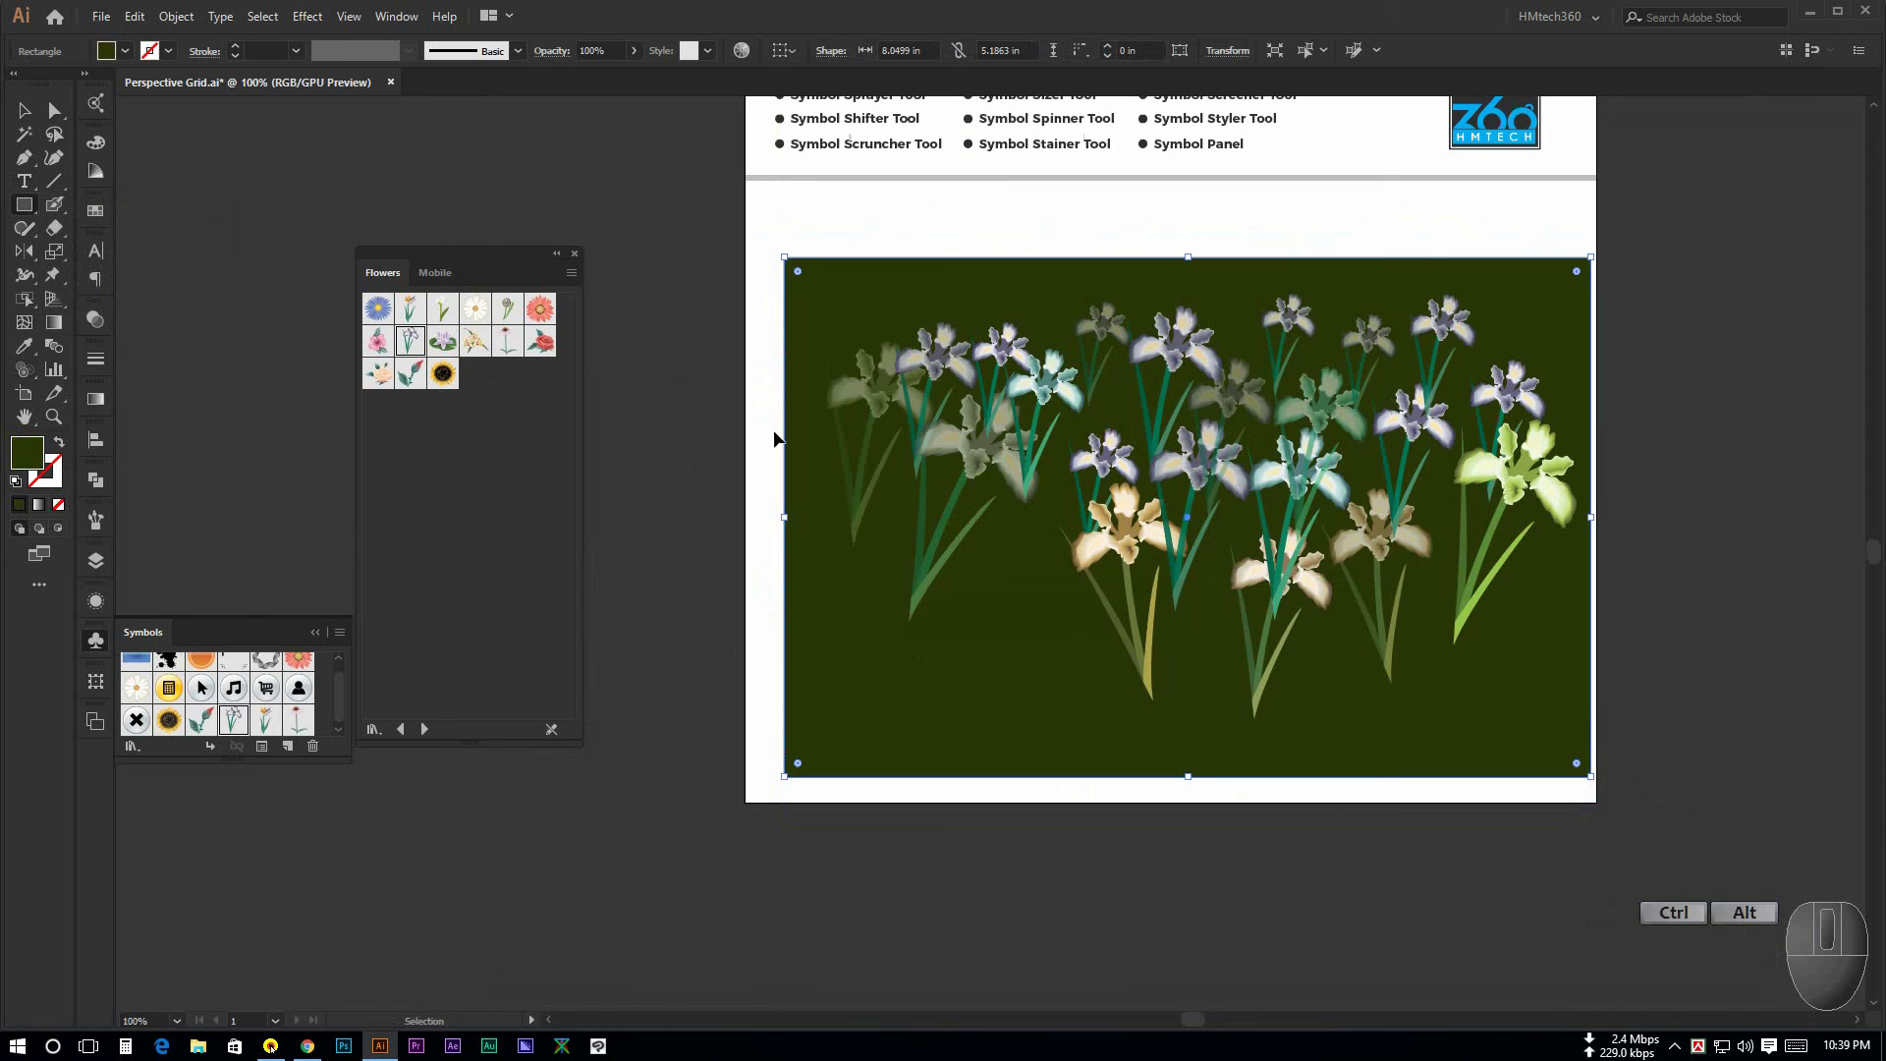
# Step: Darken the background rectangle's fill to 181E04 and deselect it
pyautogui.scroll(3, 783, 434)
pyautogui.hotkey('ctrl', '1')
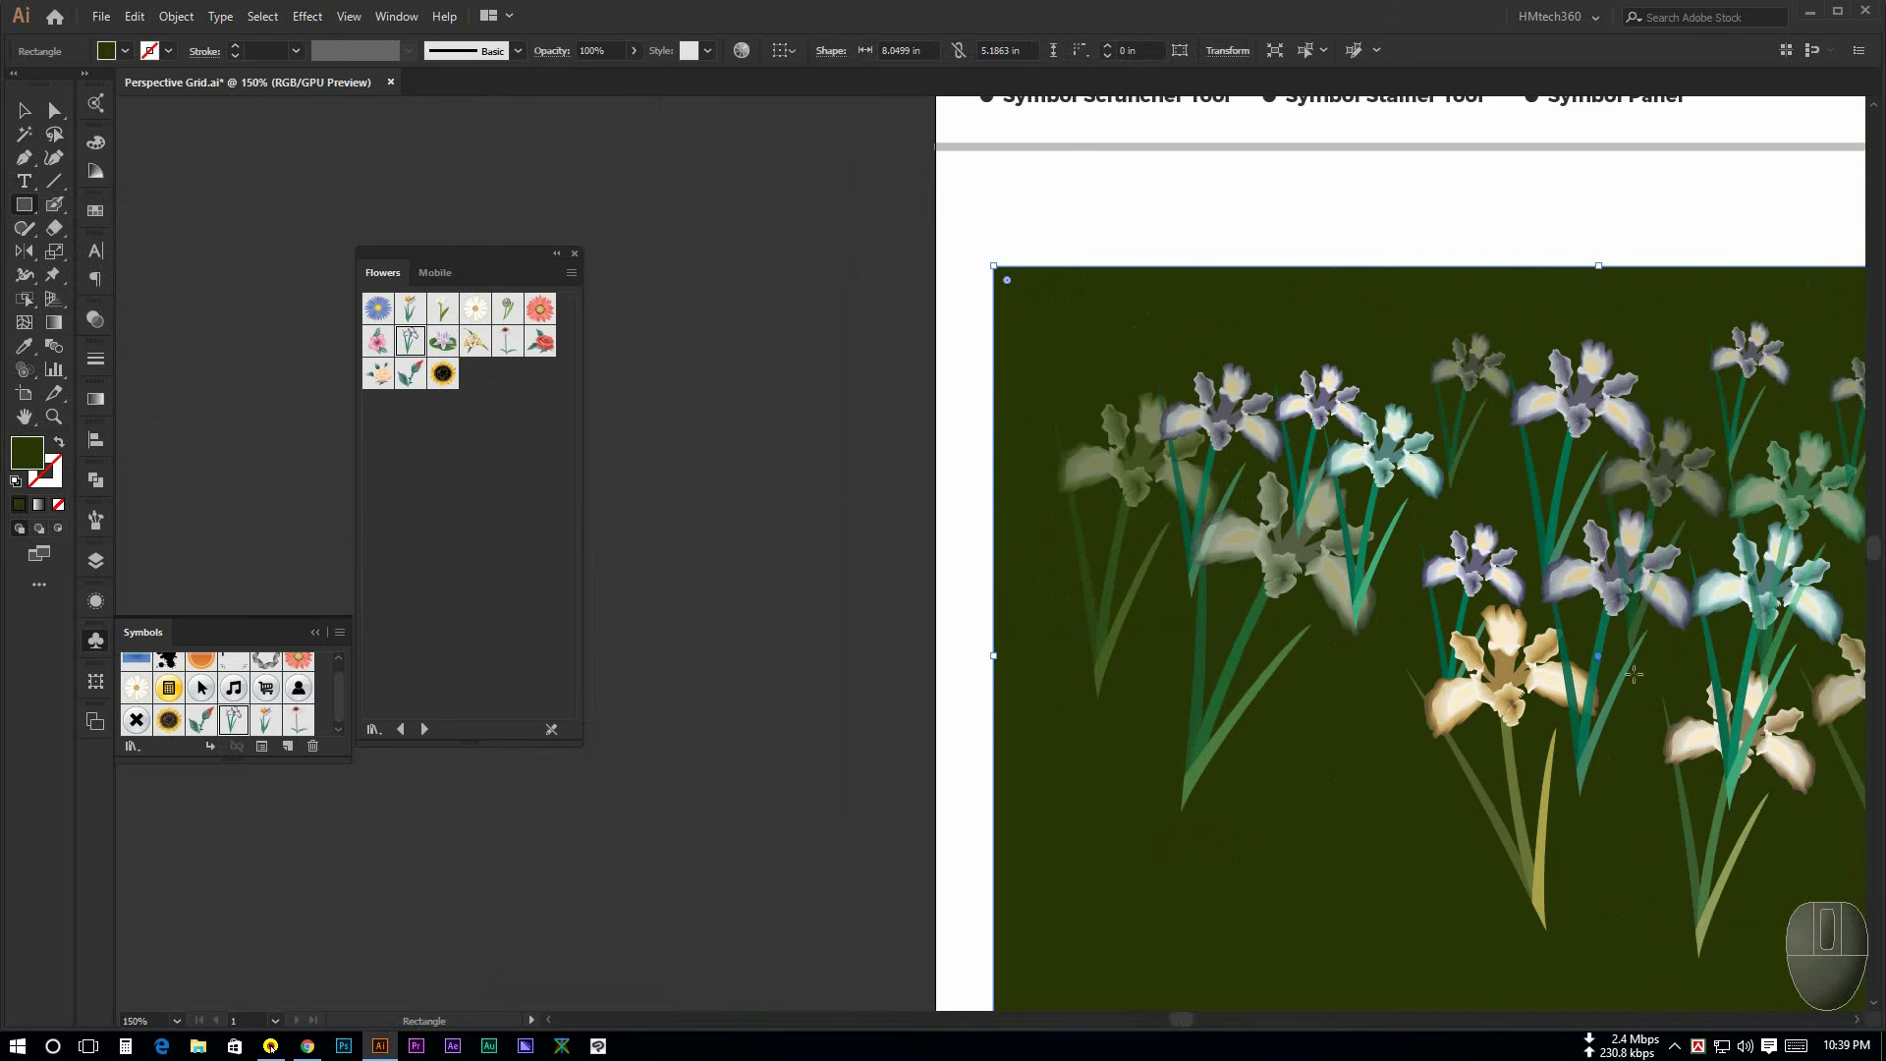
pyautogui.scroll(3, 1603, 572)
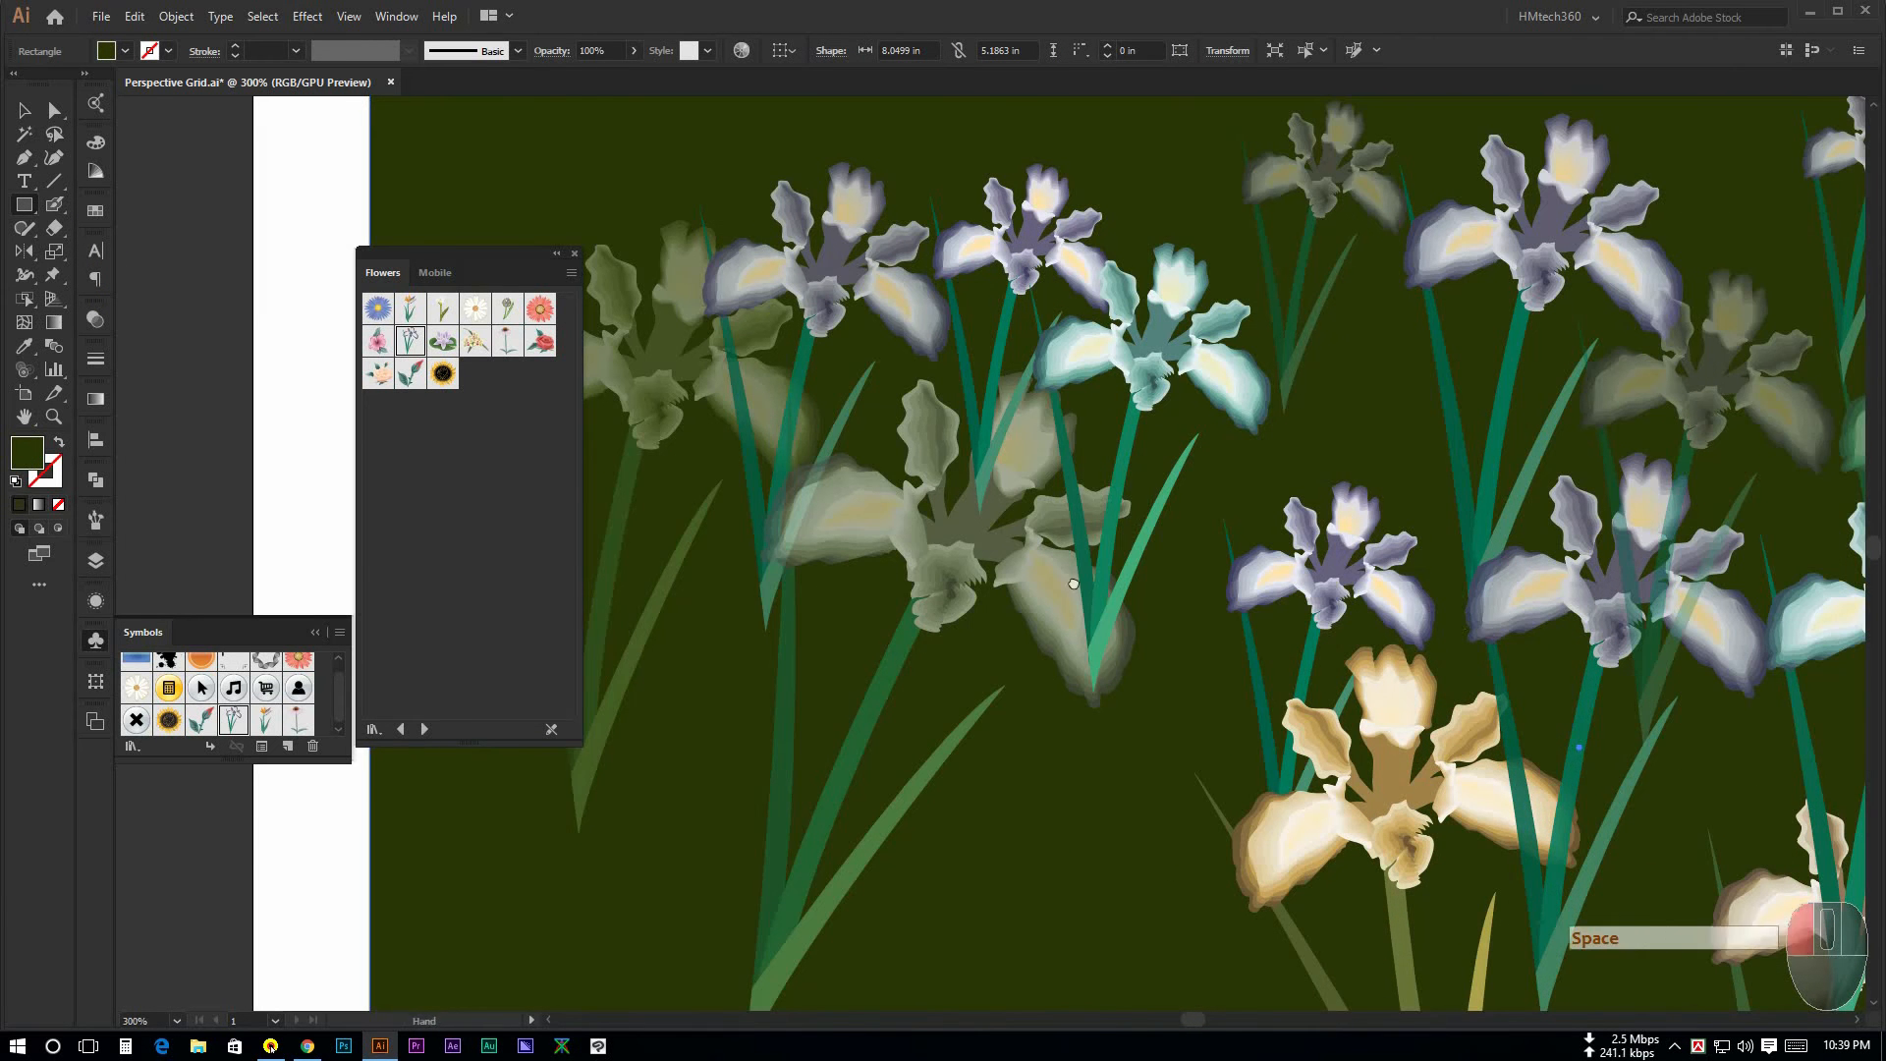
pyautogui.hscroll(-3, 967, 634)
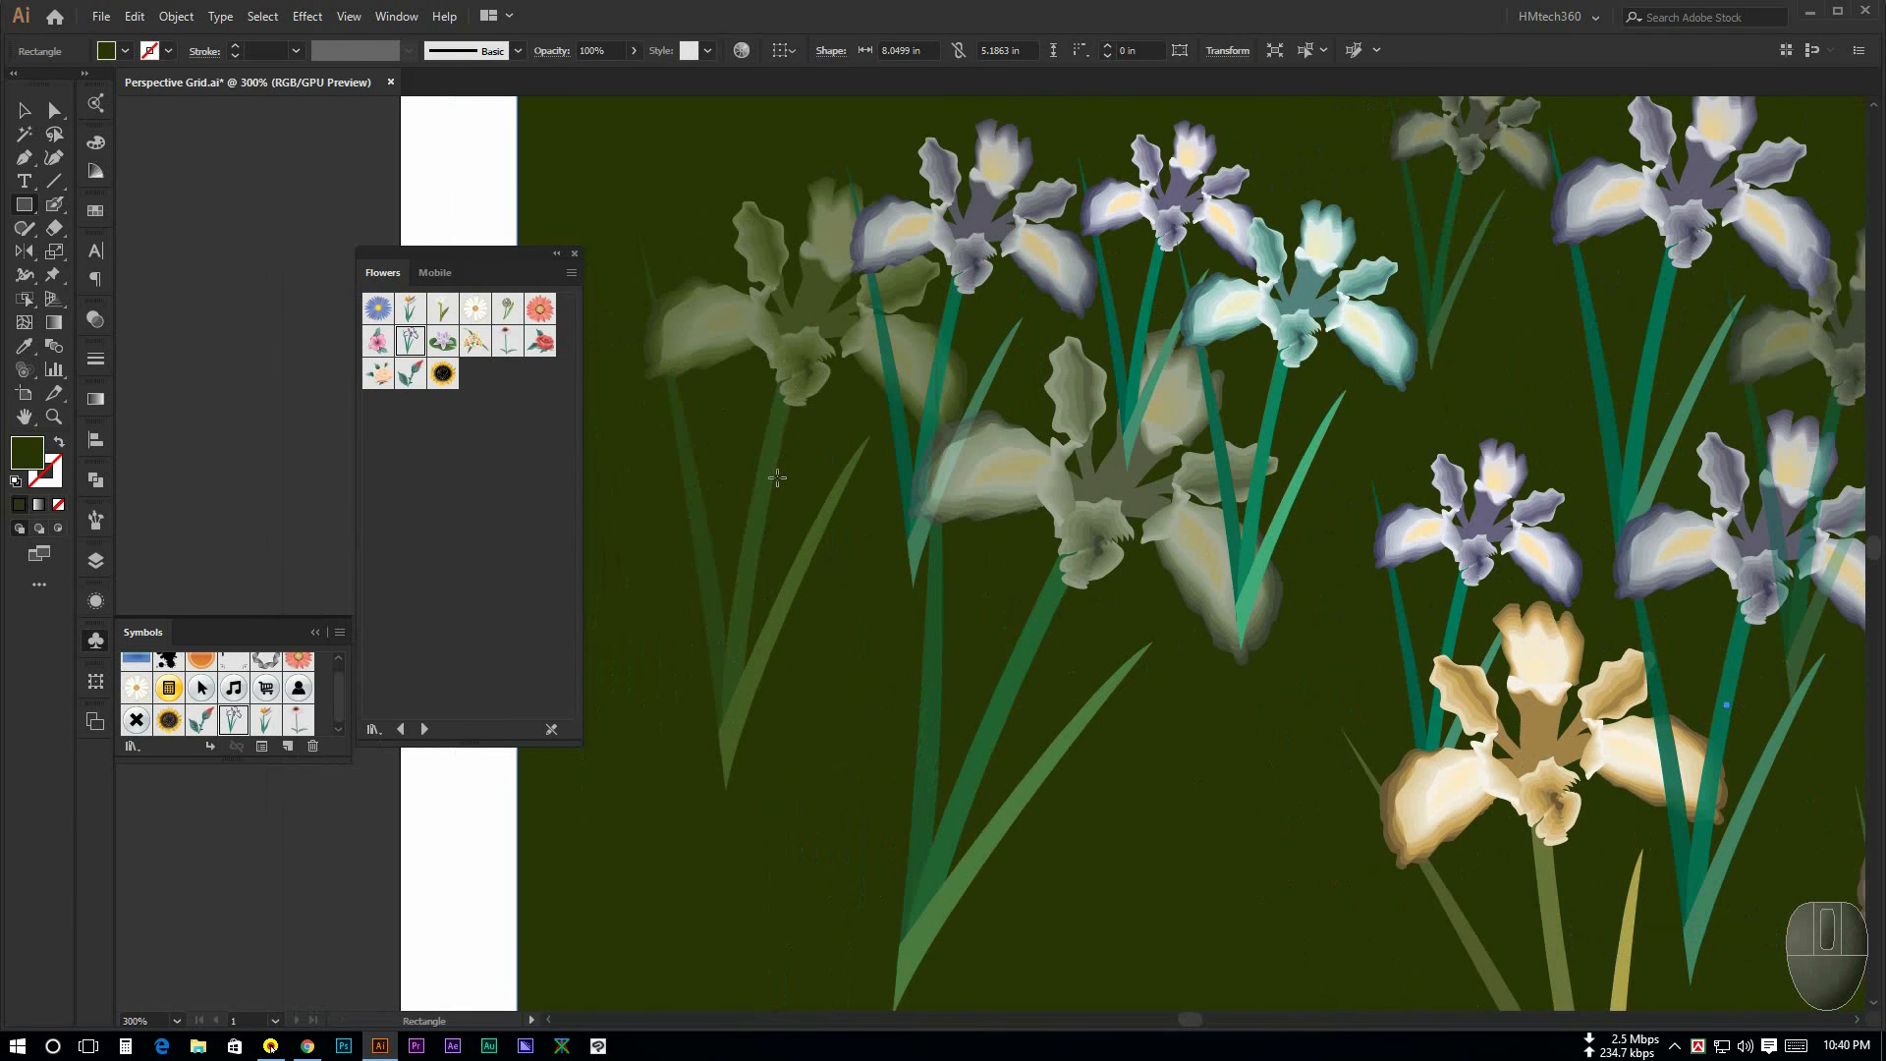
pyautogui.scroll(-2, 779, 527)
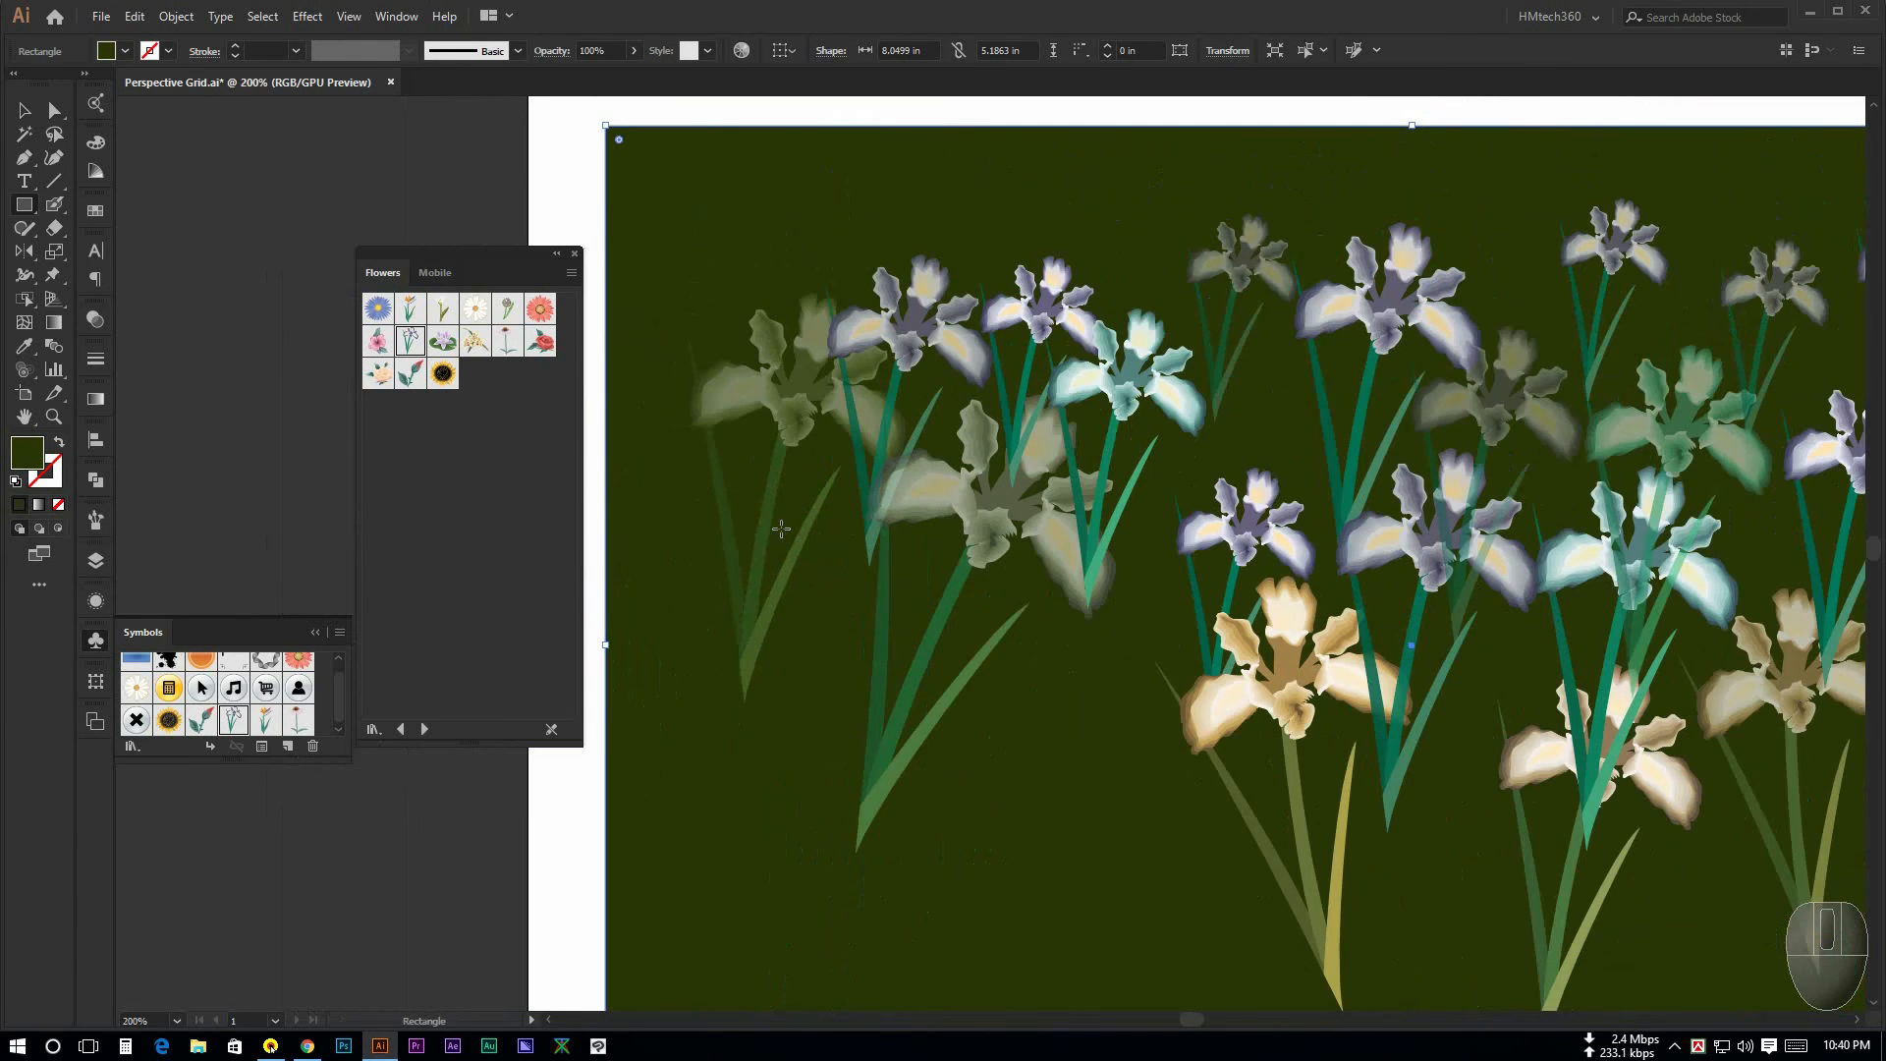
pyautogui.scroll(-2, 781, 528)
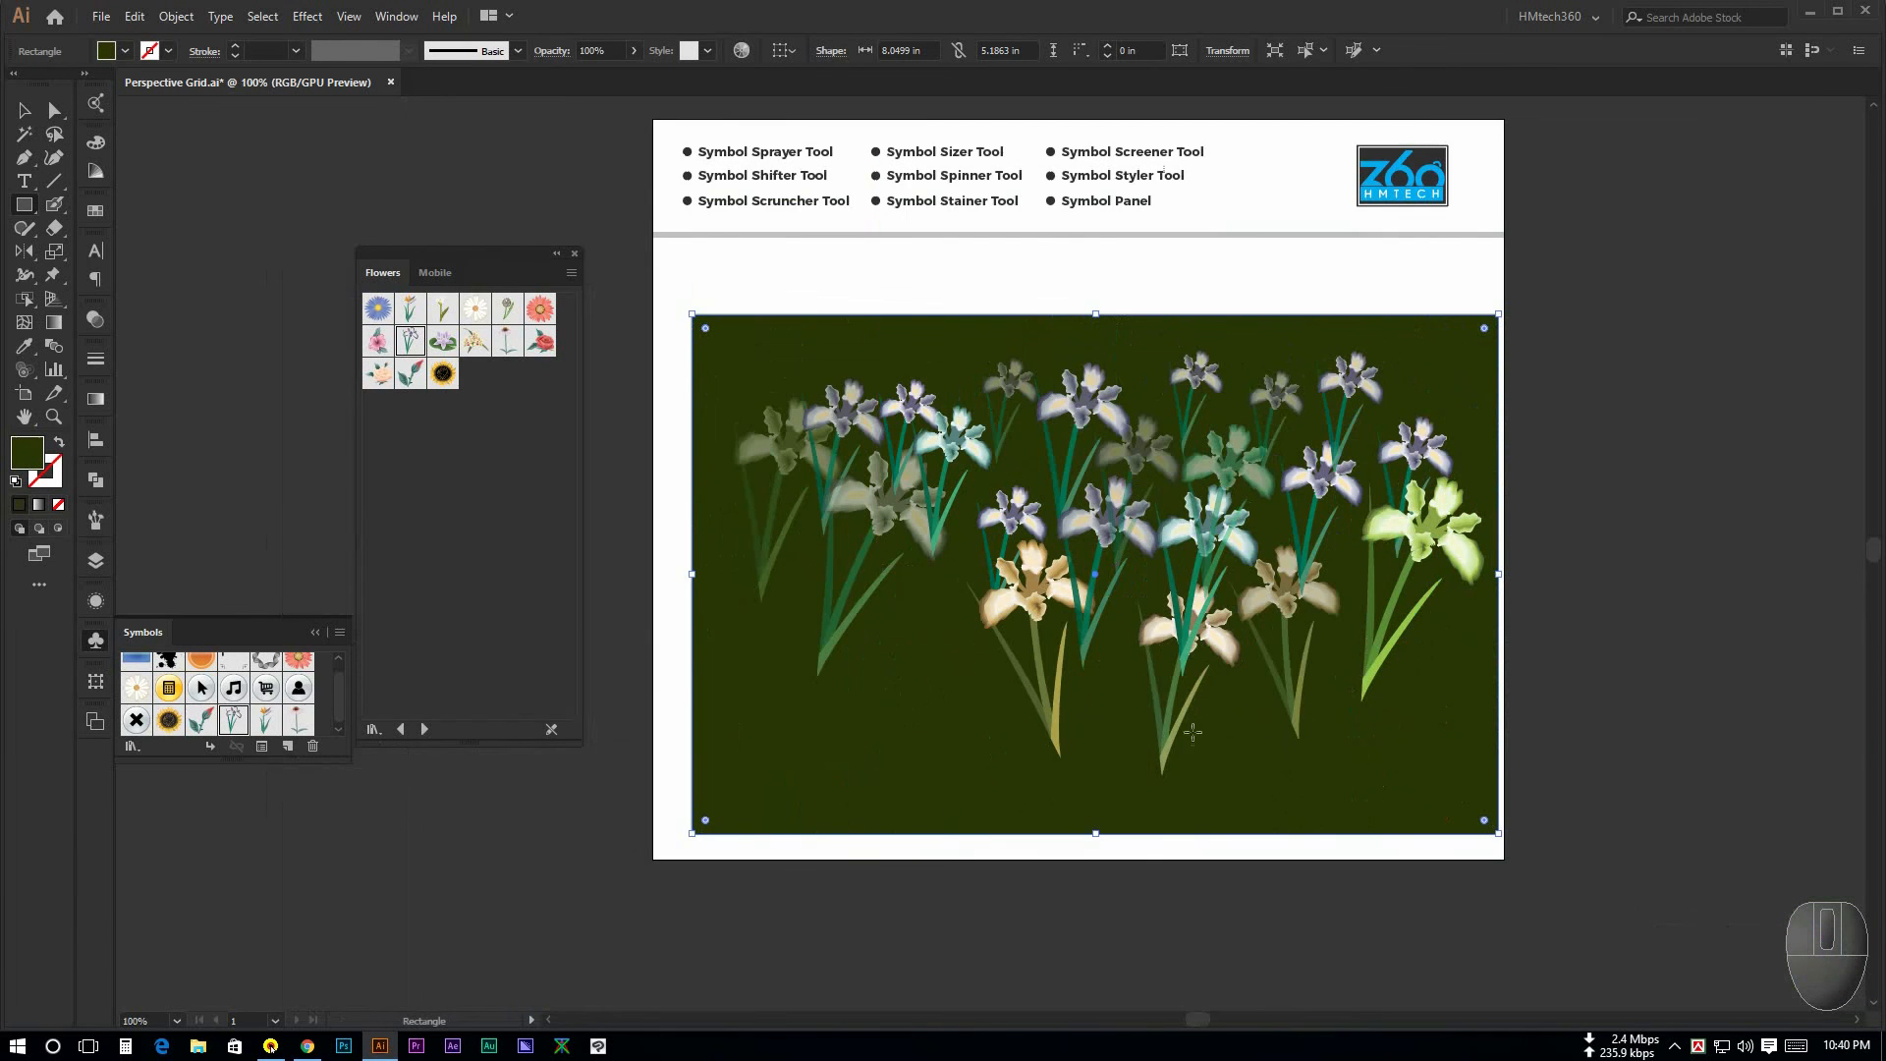
pyautogui.click(25, 110)
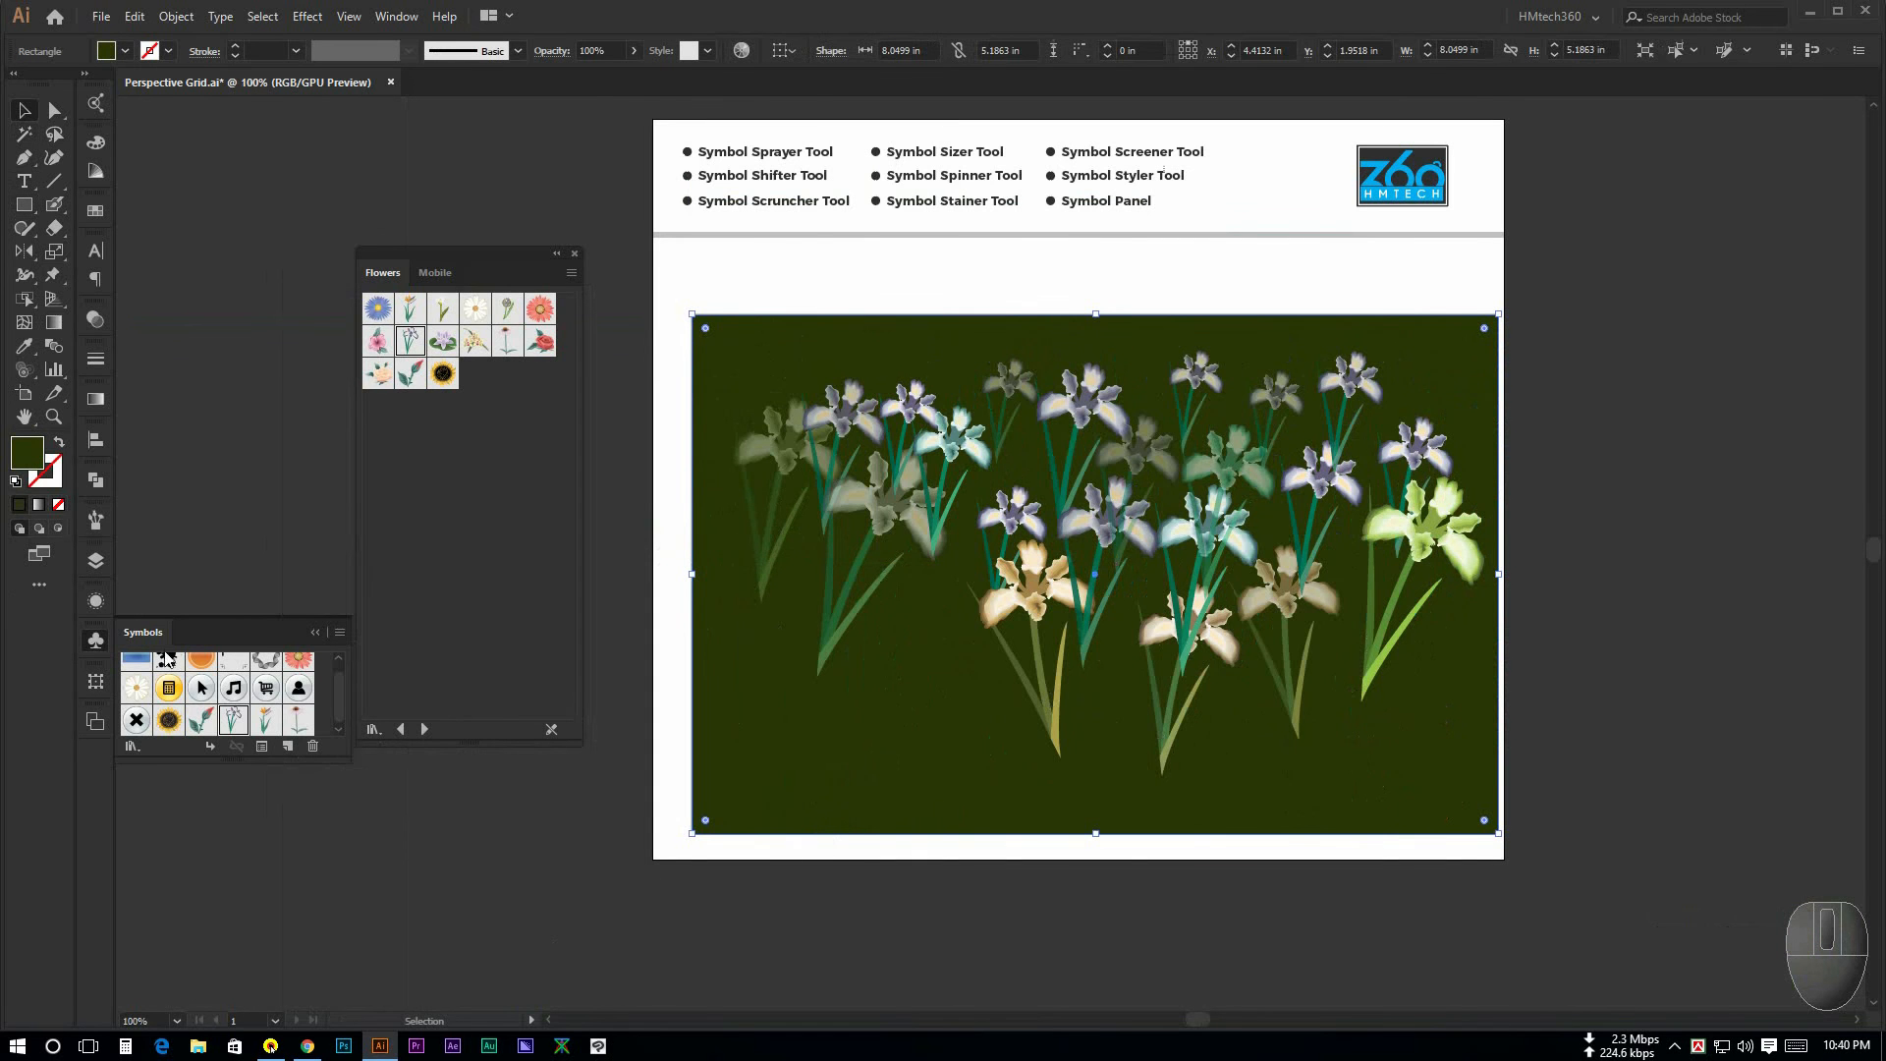
pyautogui.doubleClick(26, 453)
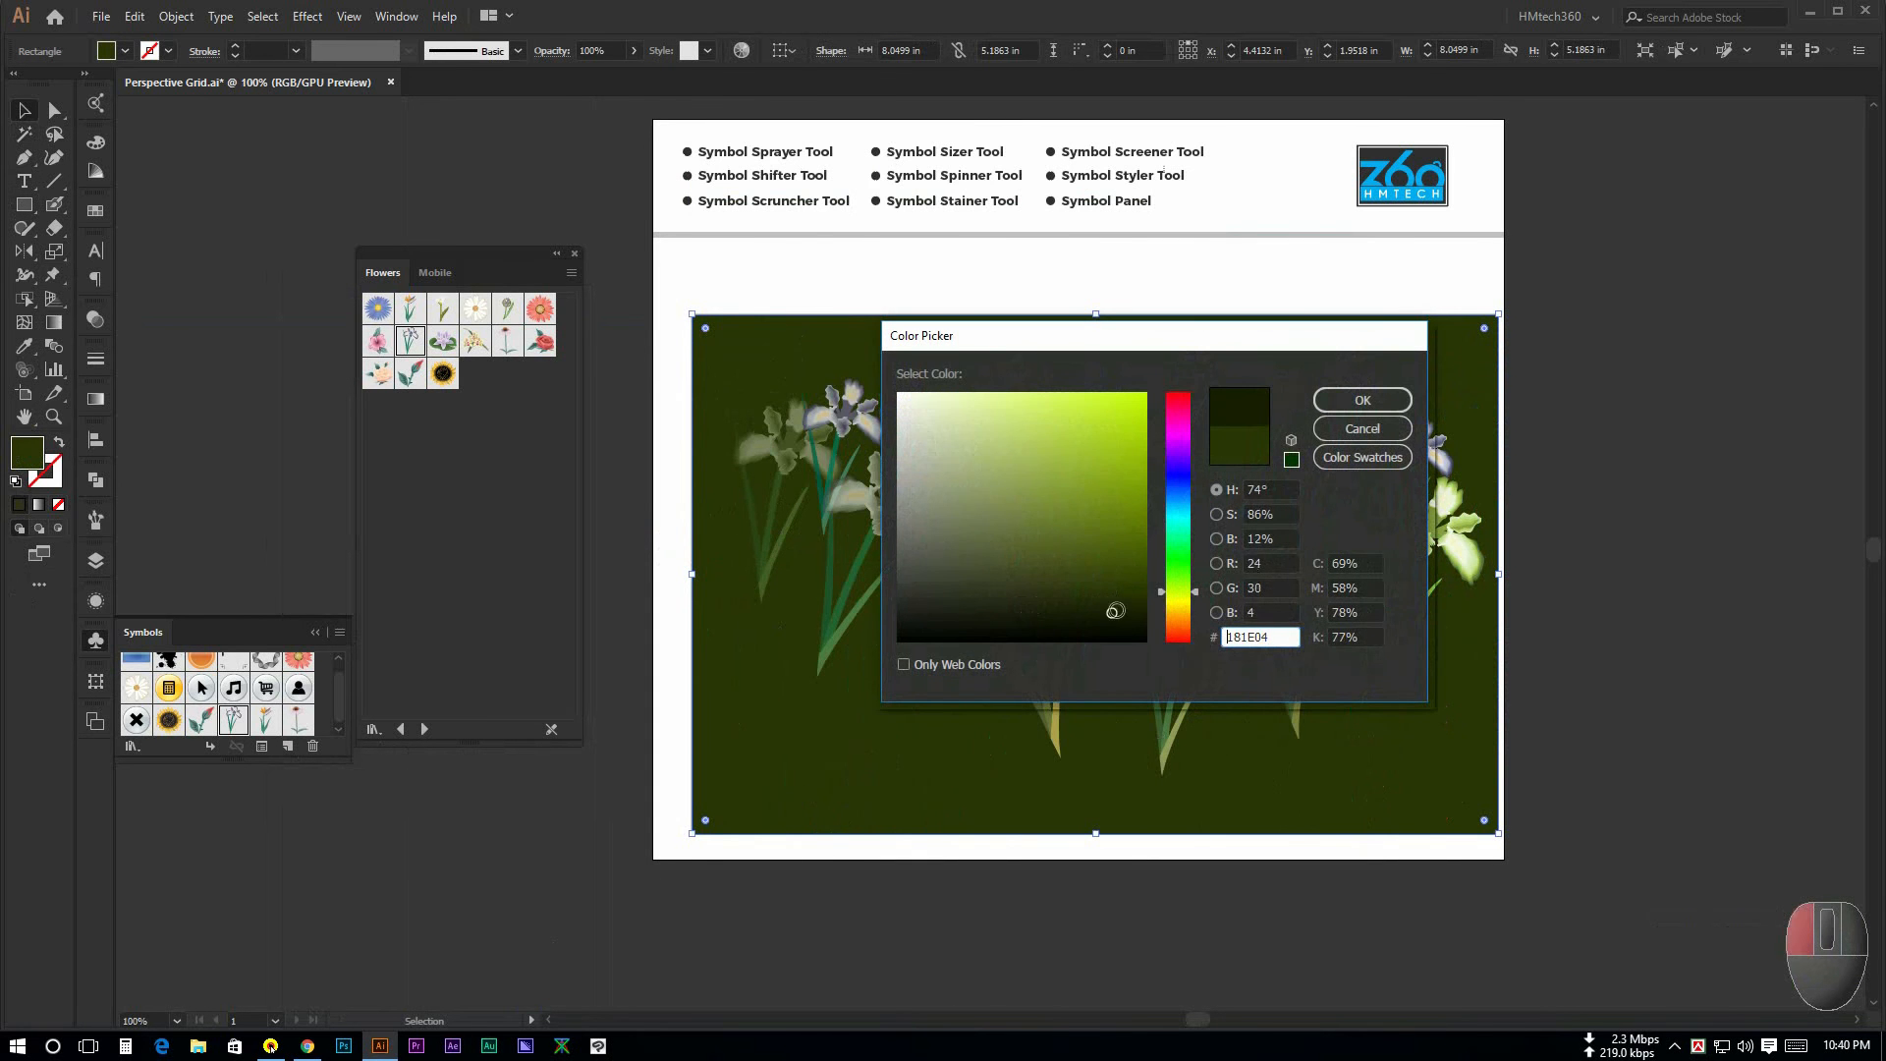
pyautogui.click(1375, 409)
pyautogui.click(1541, 403)
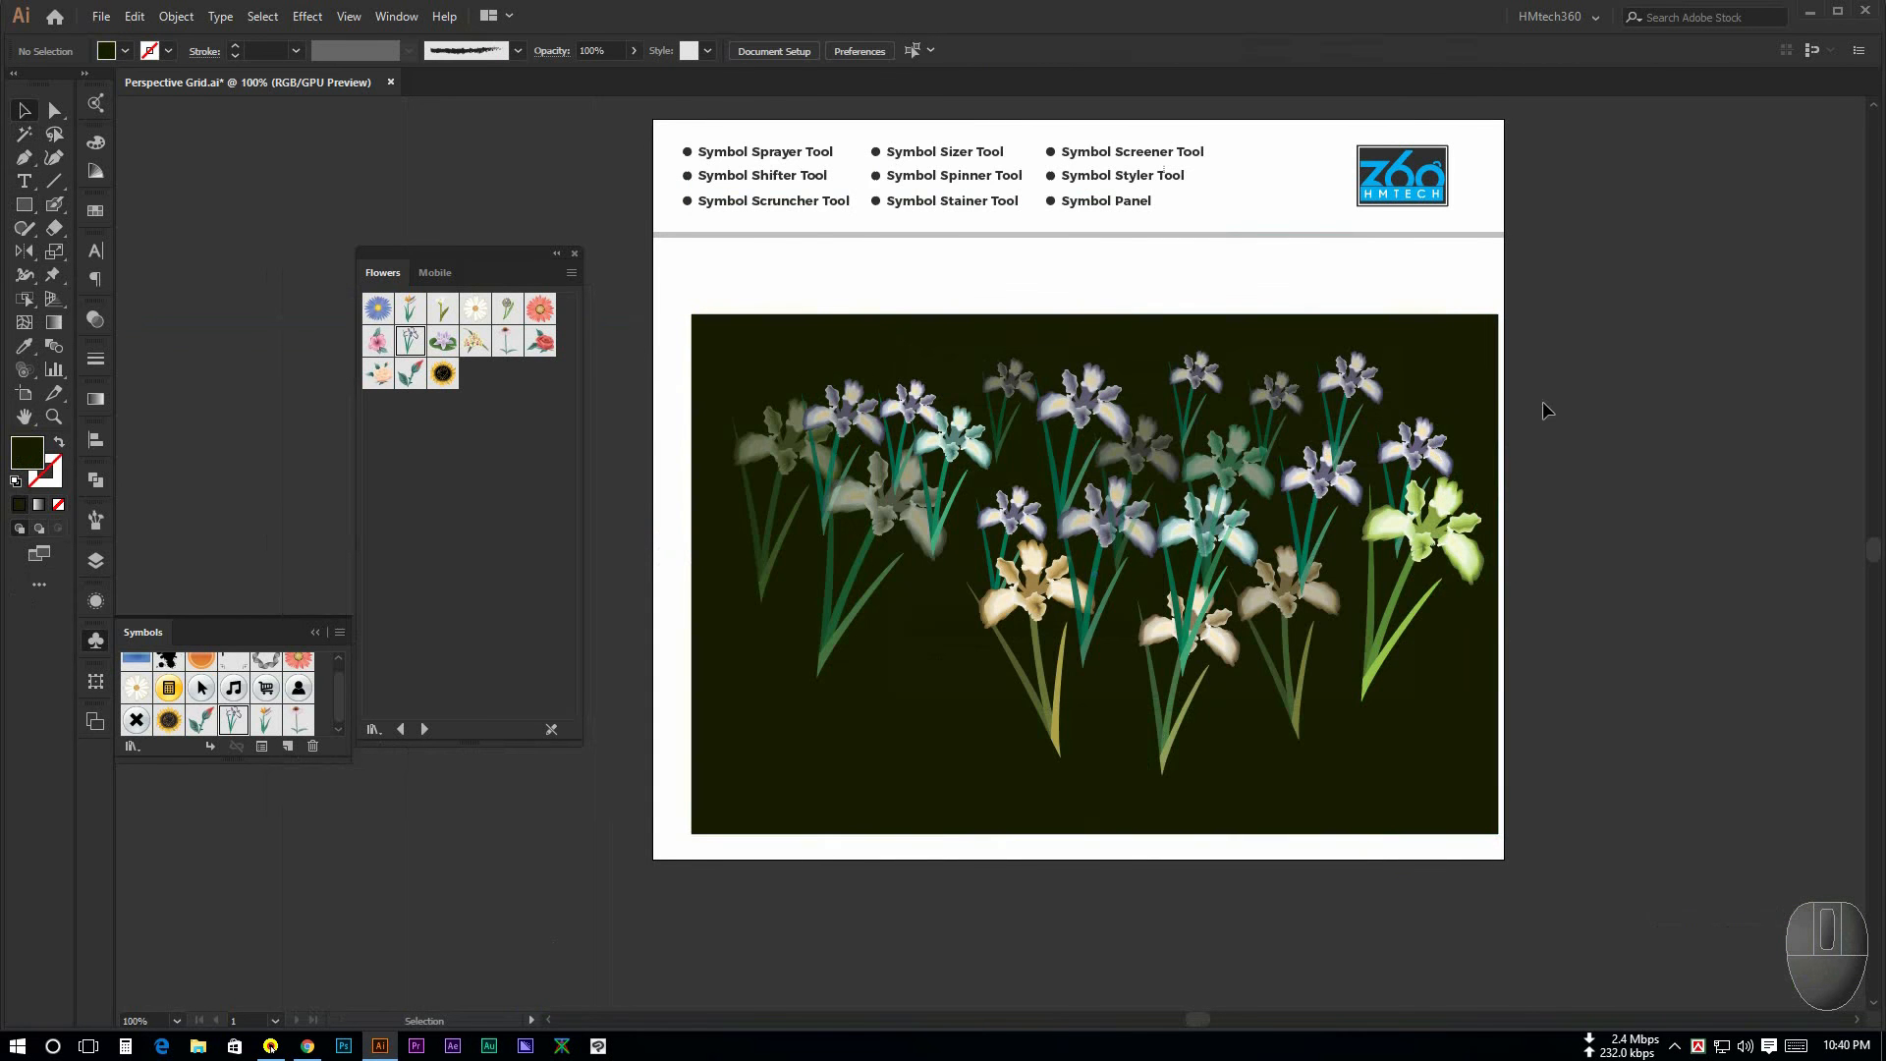
pyautogui.press('space')
pyautogui.scroll(-1, 1374, 835)
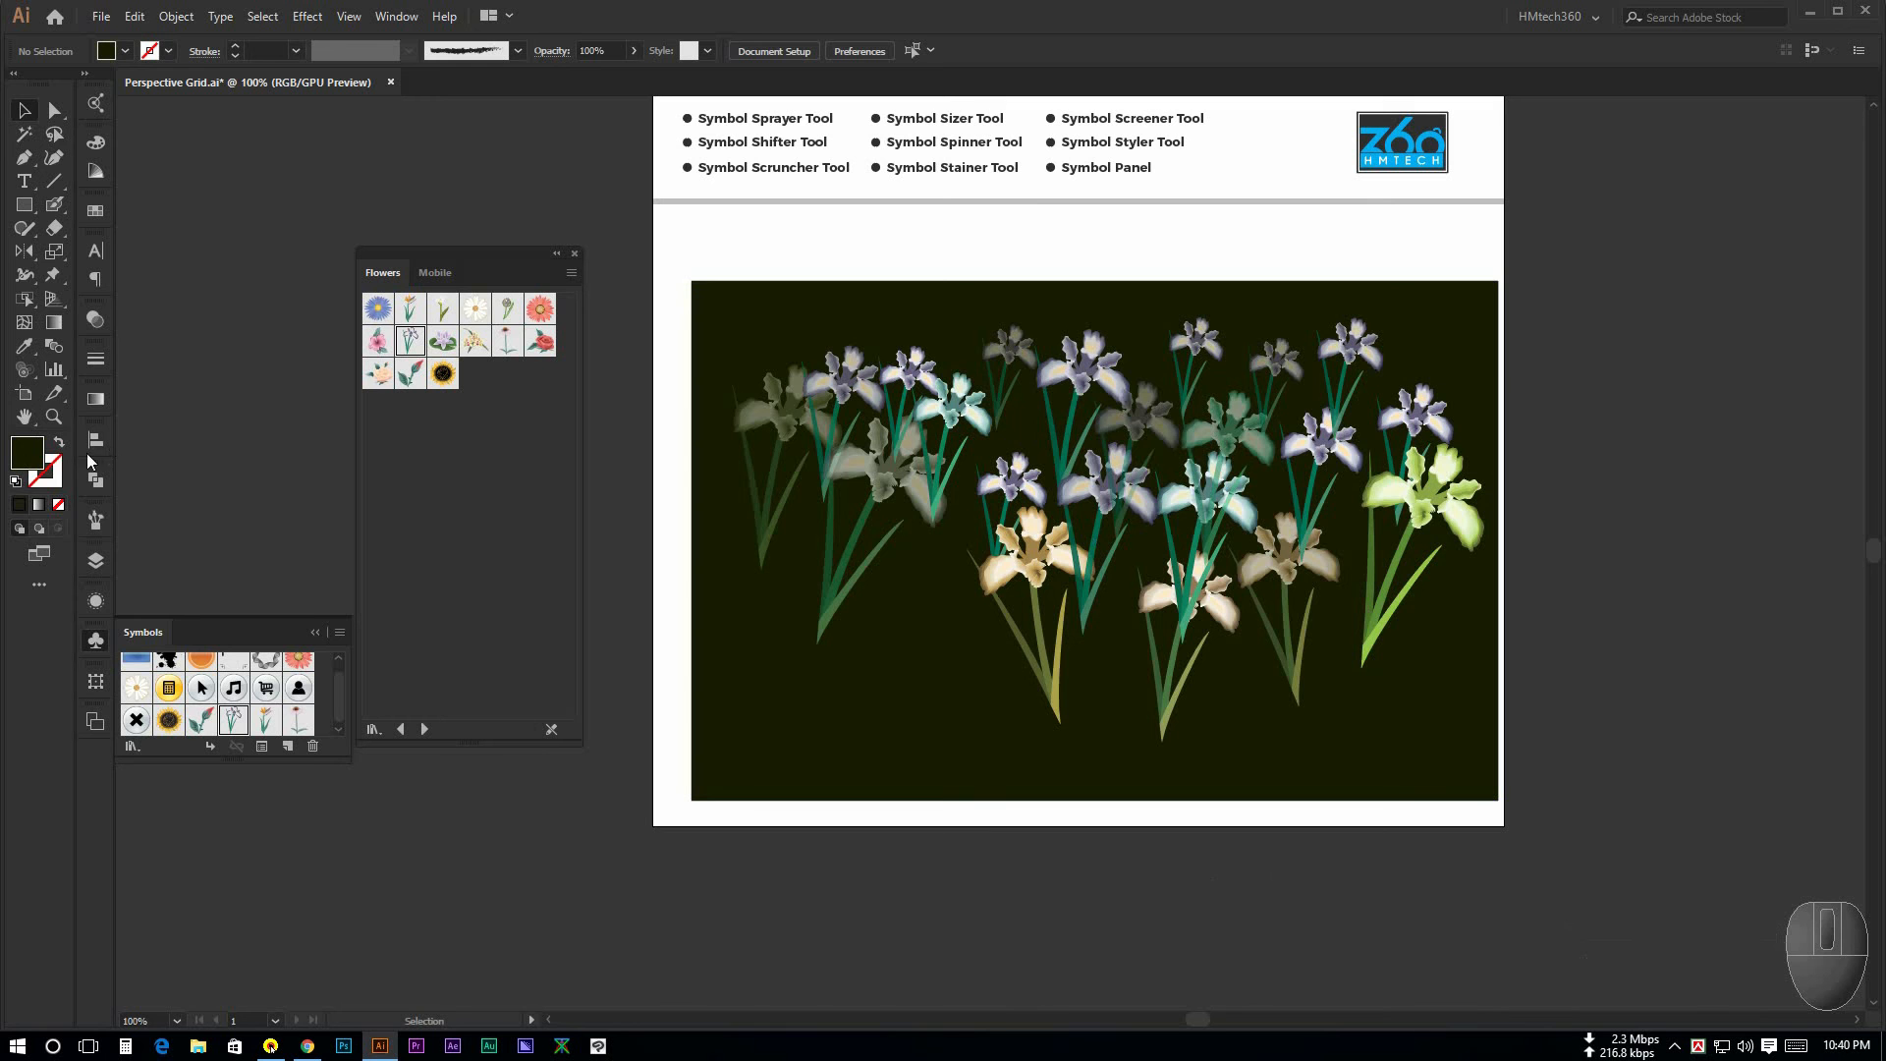
pyautogui.click(27, 379)
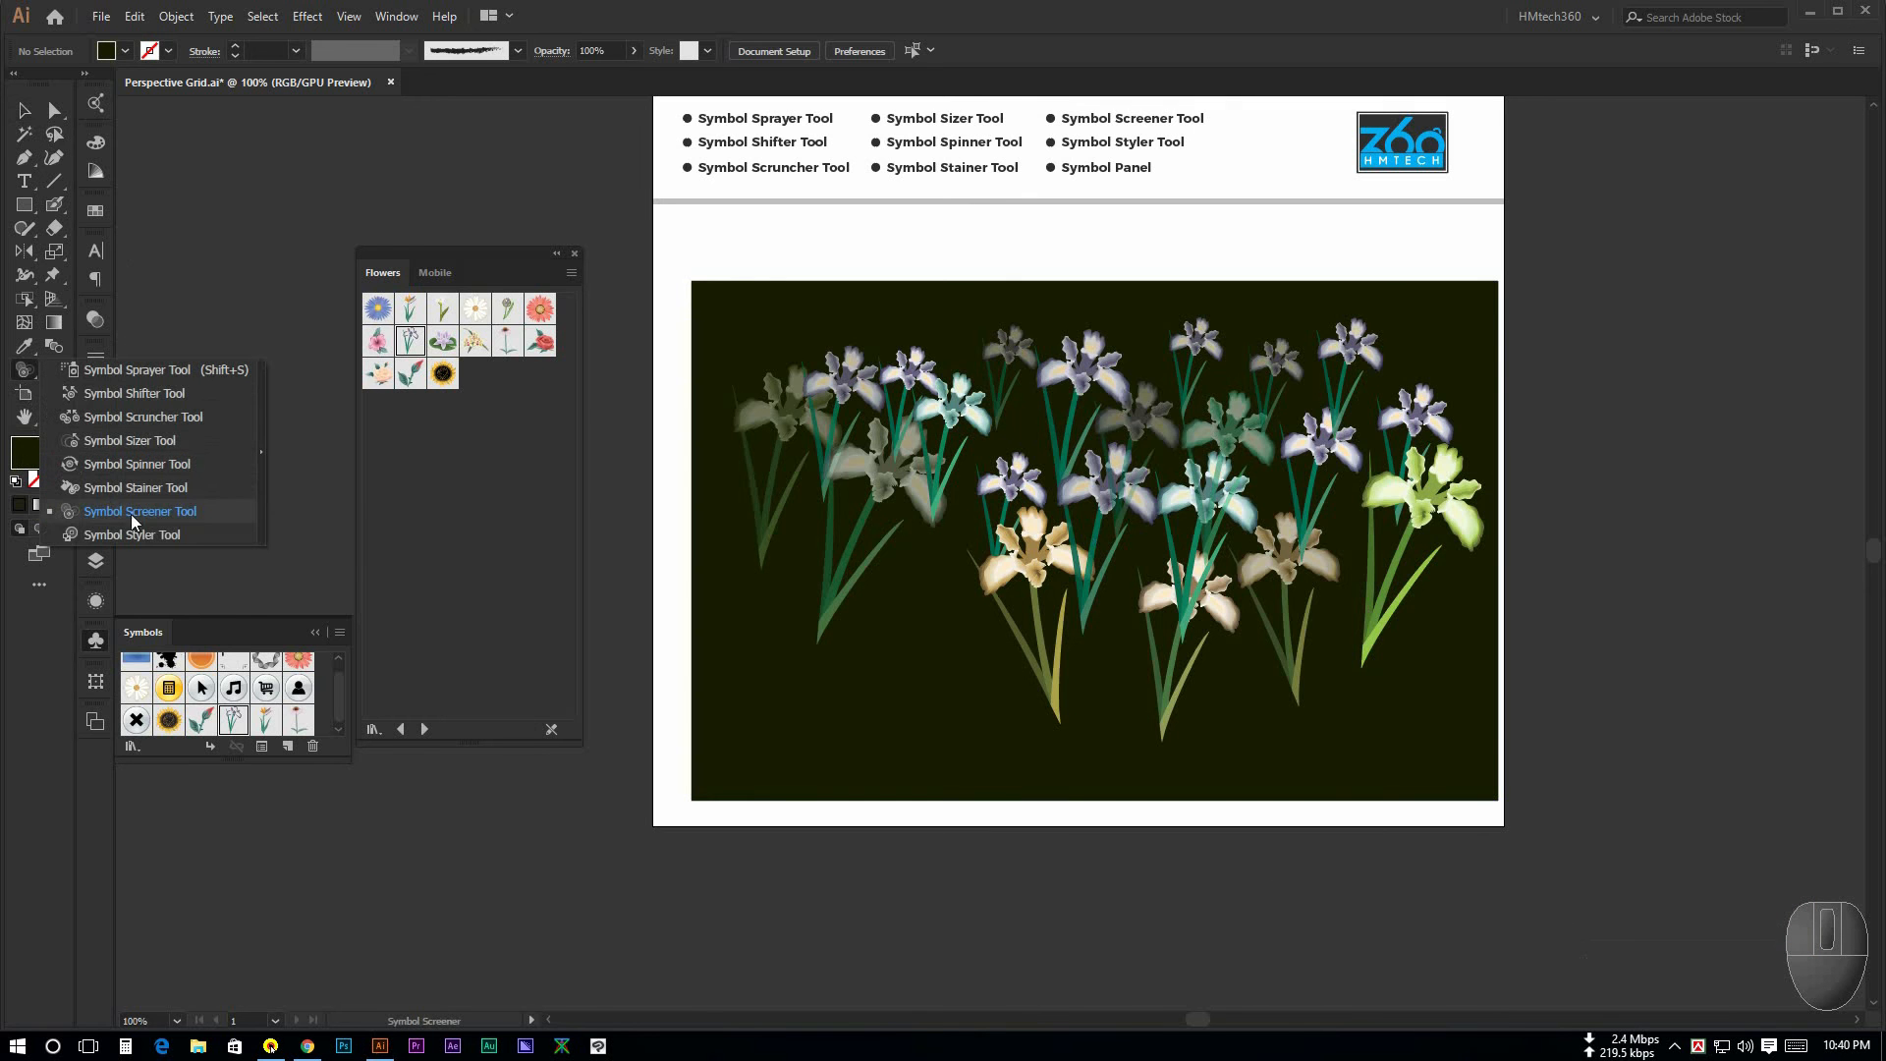
pyautogui.click(173, 534)
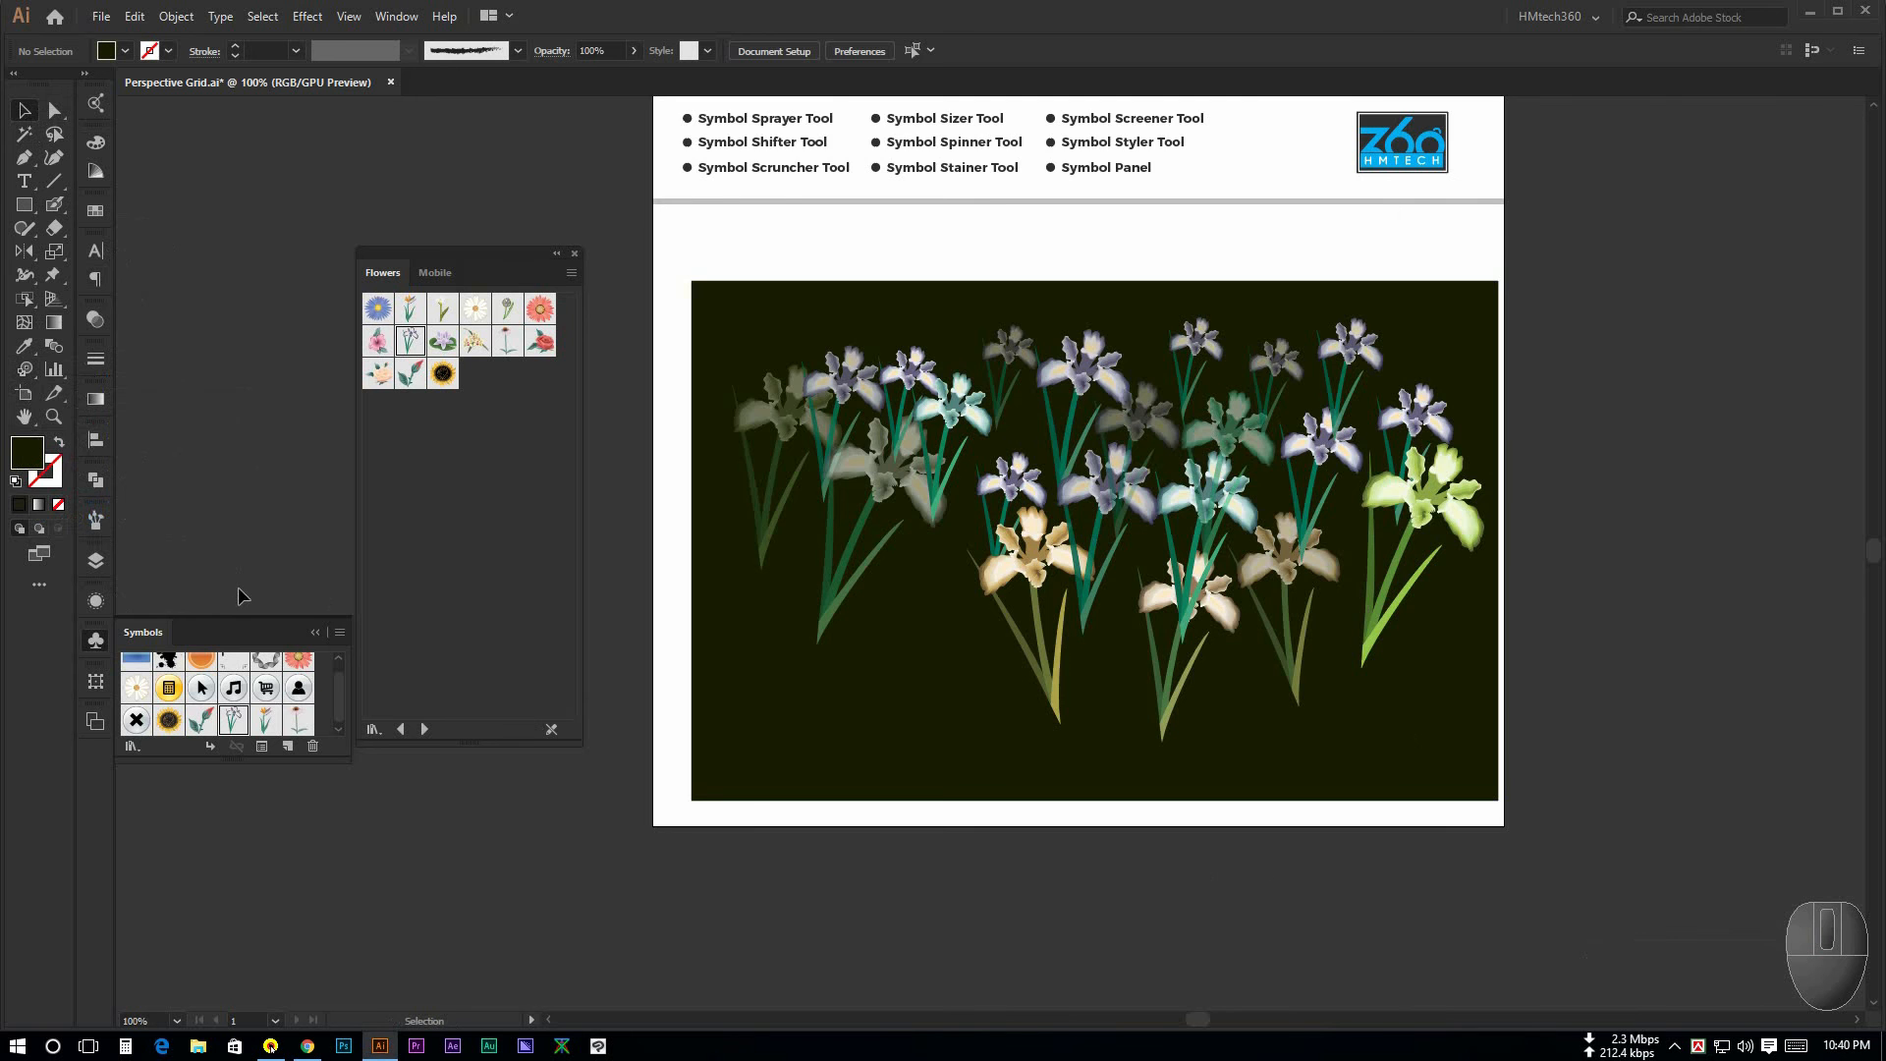
# Step: Place a copy of the bulleted "Symbol Panel" label in the page header, beside "Symbol Screener Tool"
pyautogui.press('space')
pyautogui.moveTo(257, 367); pyautogui.dragTo(315, 427)
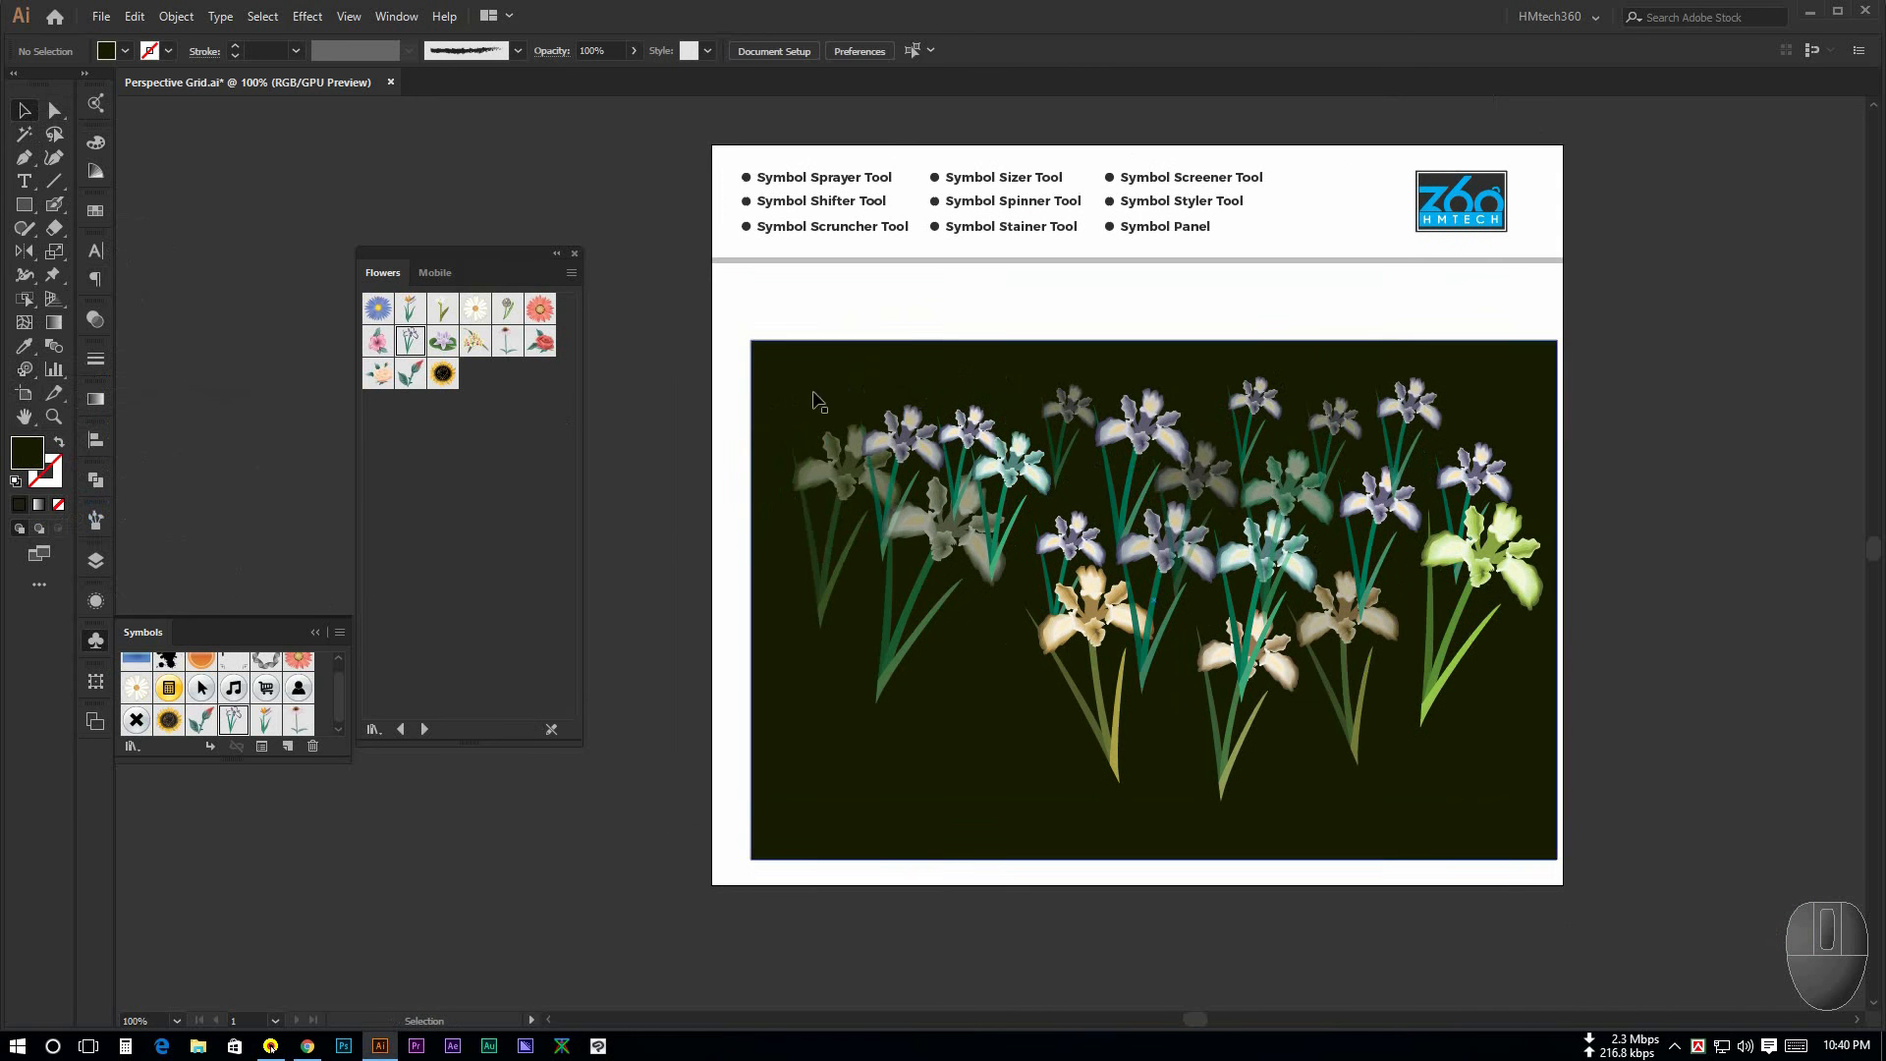
pyautogui.press('space')
pyautogui.moveTo(1058, 279); pyautogui.dragTo(992, 347)
pyautogui.keyDown('ctrl'); pyautogui.click(1084, 311); pyautogui.keyUp('ctrl')
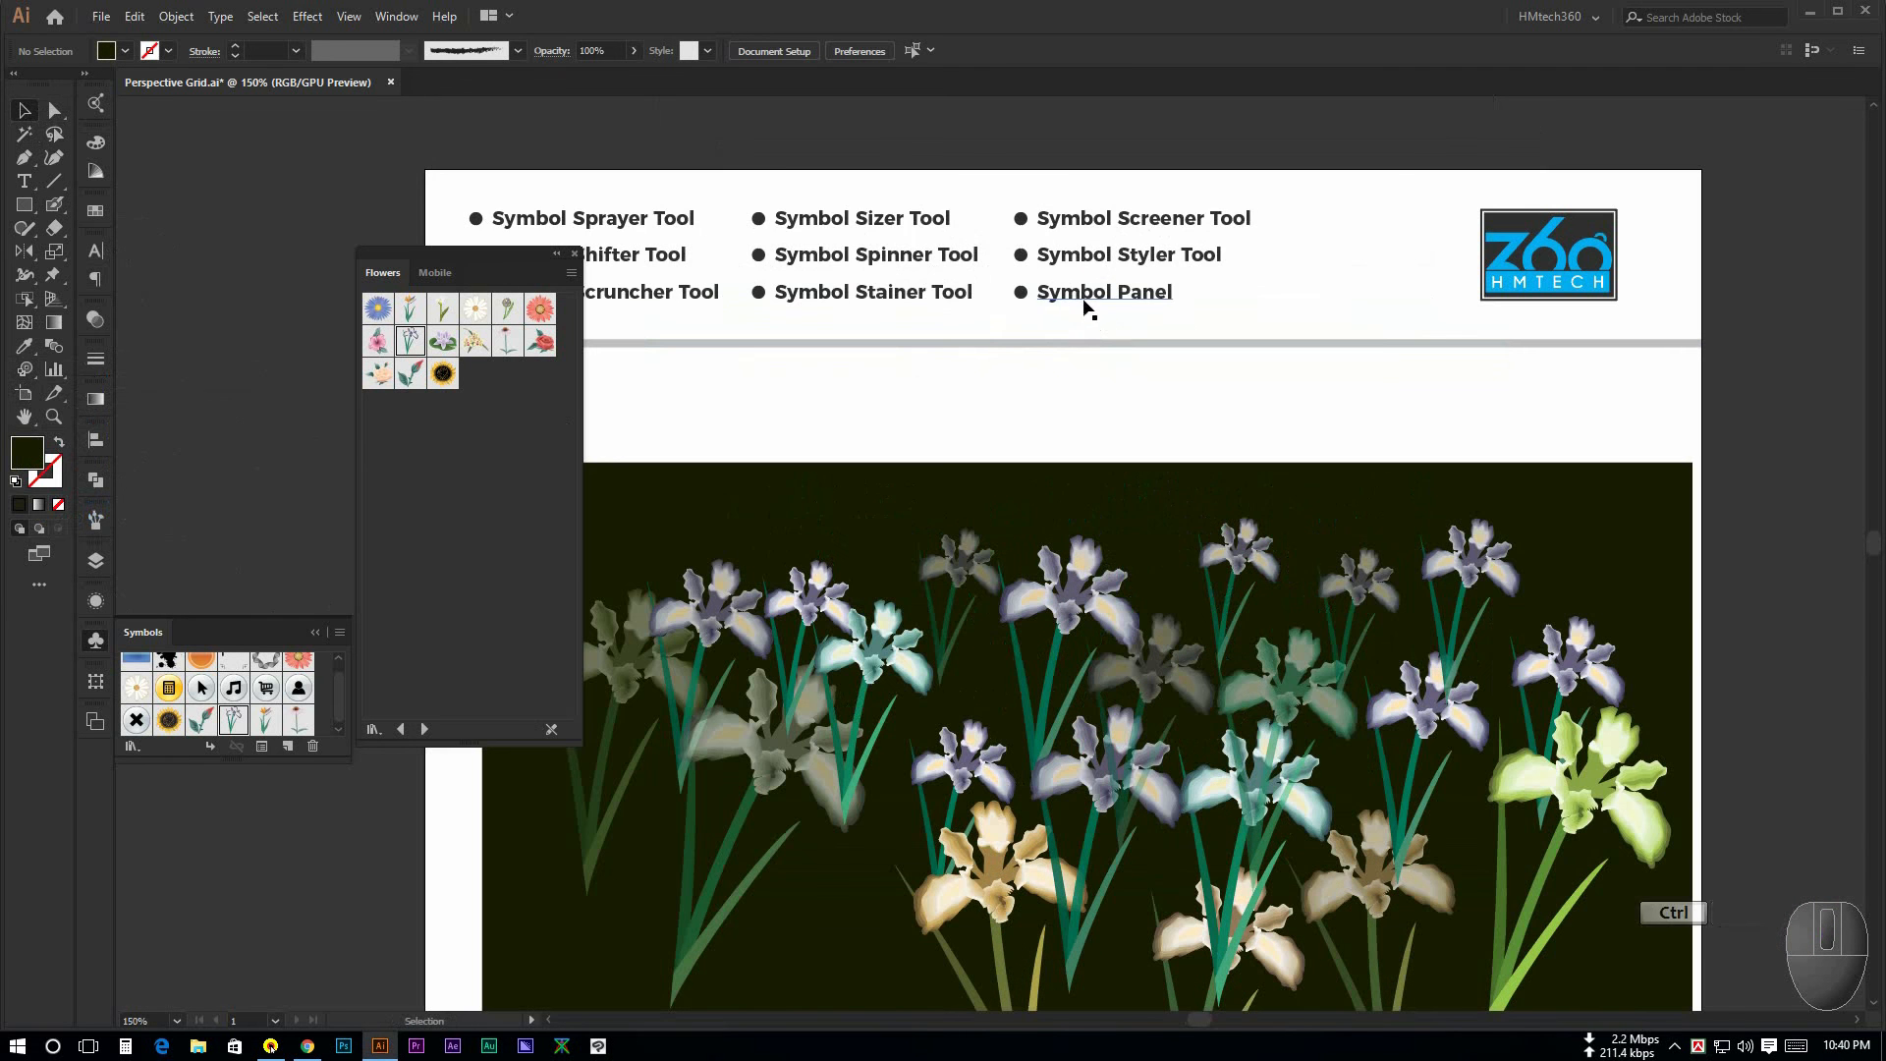
pyautogui.press('space')
pyautogui.moveTo(1292, 275); pyautogui.dragTo(1216, 308)
# Step: Change the copied header label's text to "Style Panel" and deselect it
pyautogui.doubleClick(1249, 310)
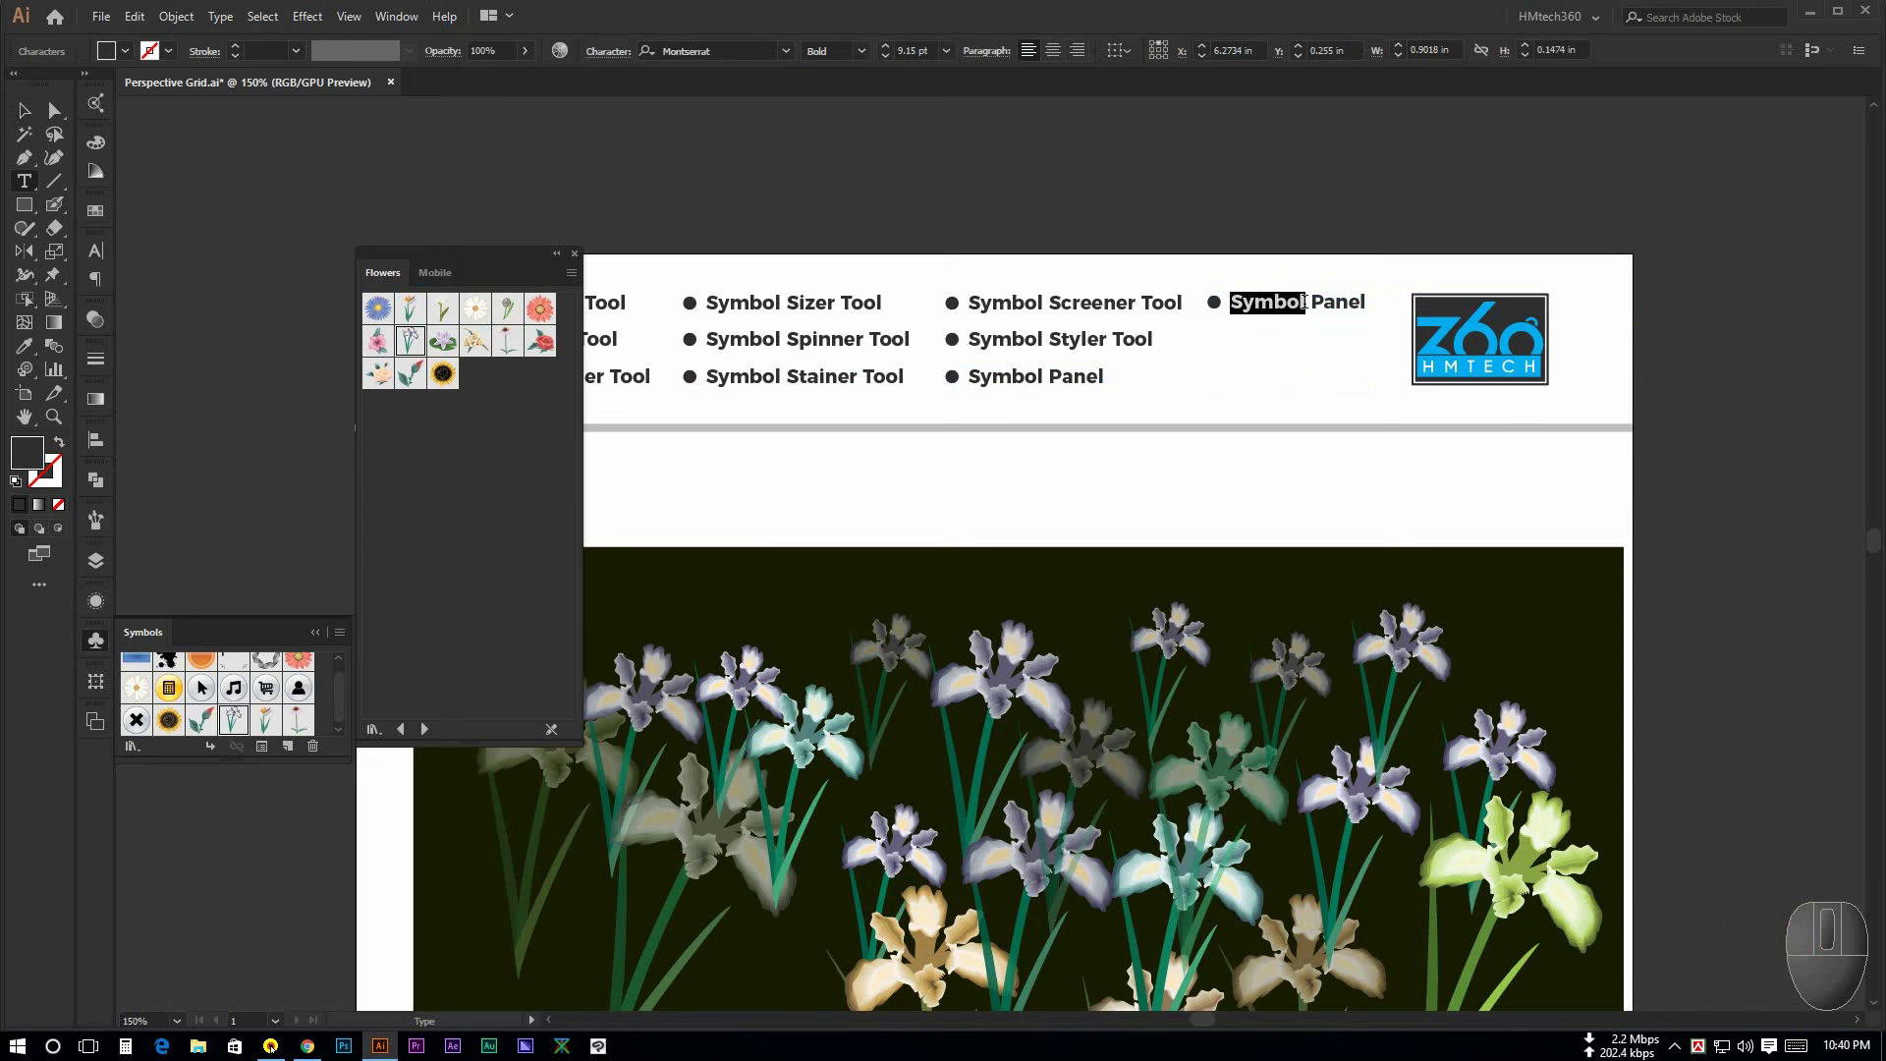
pyautogui.write('Stype')
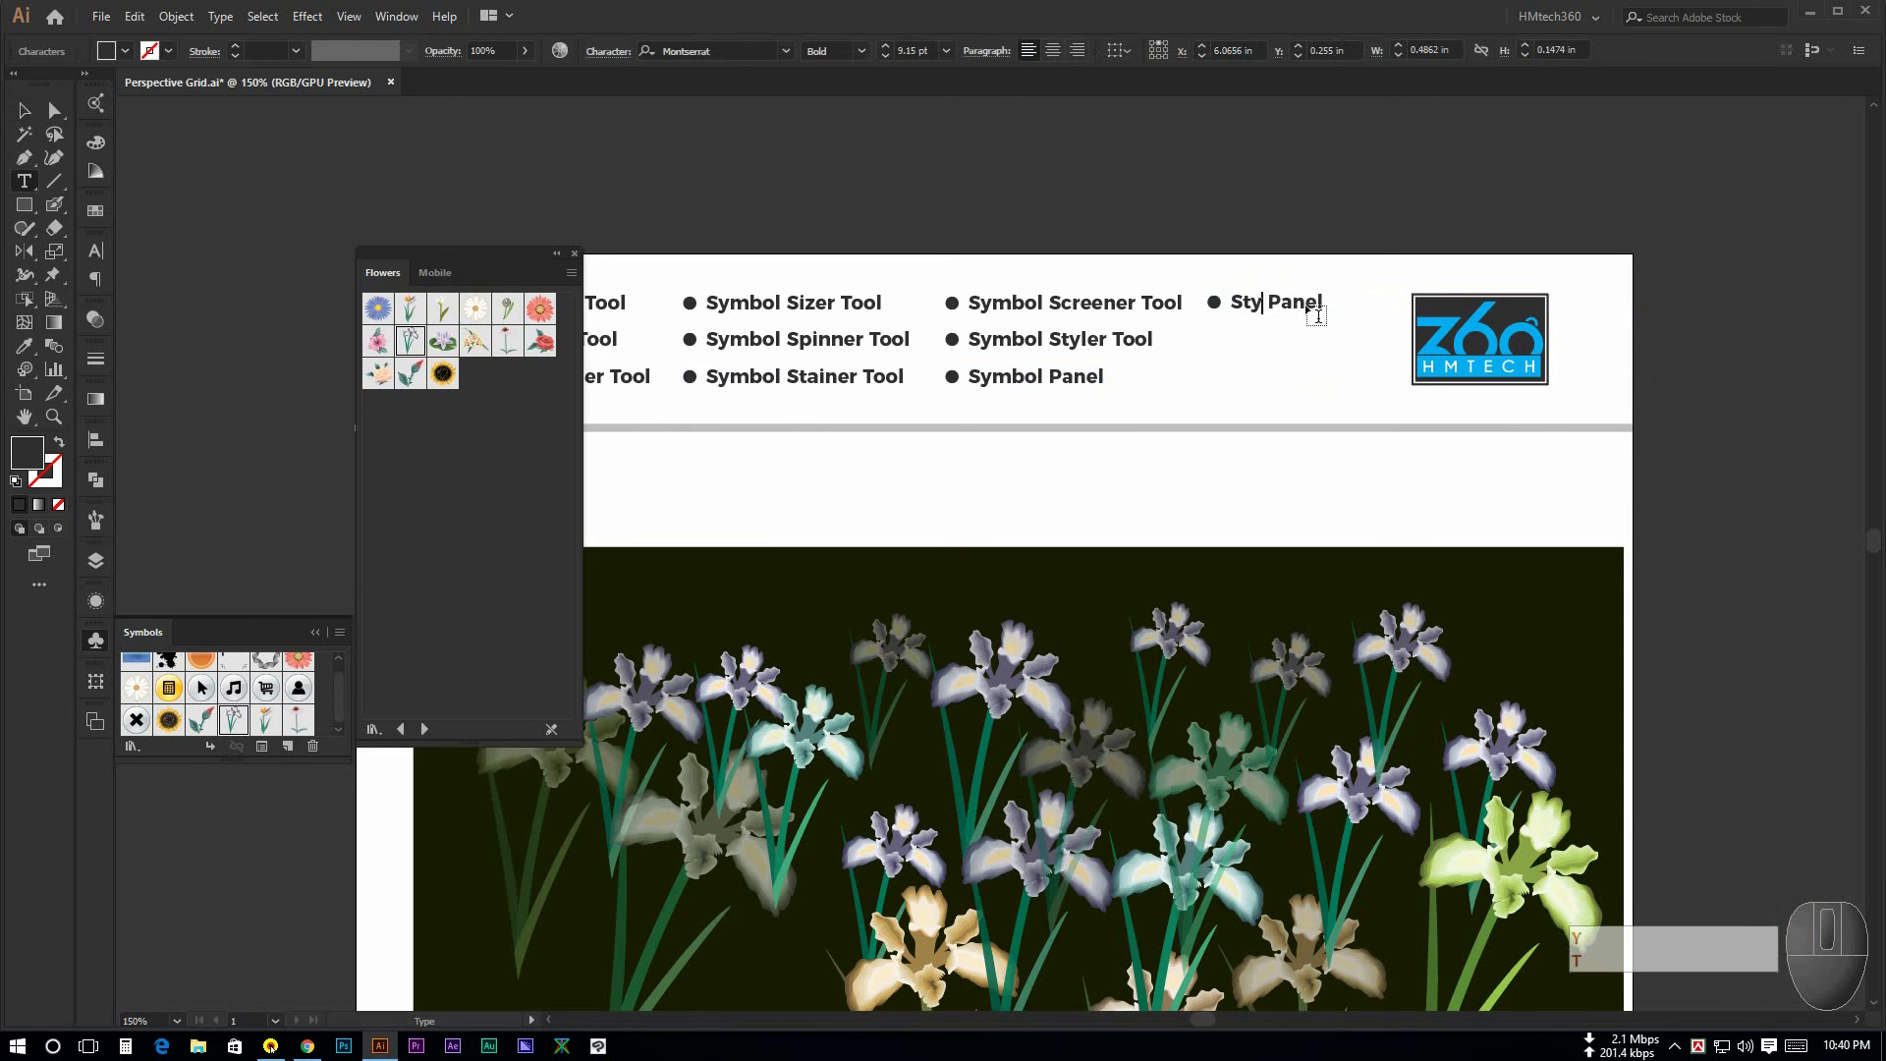
pyautogui.press('BackSpace')
pyautogui.press('BackSpace')
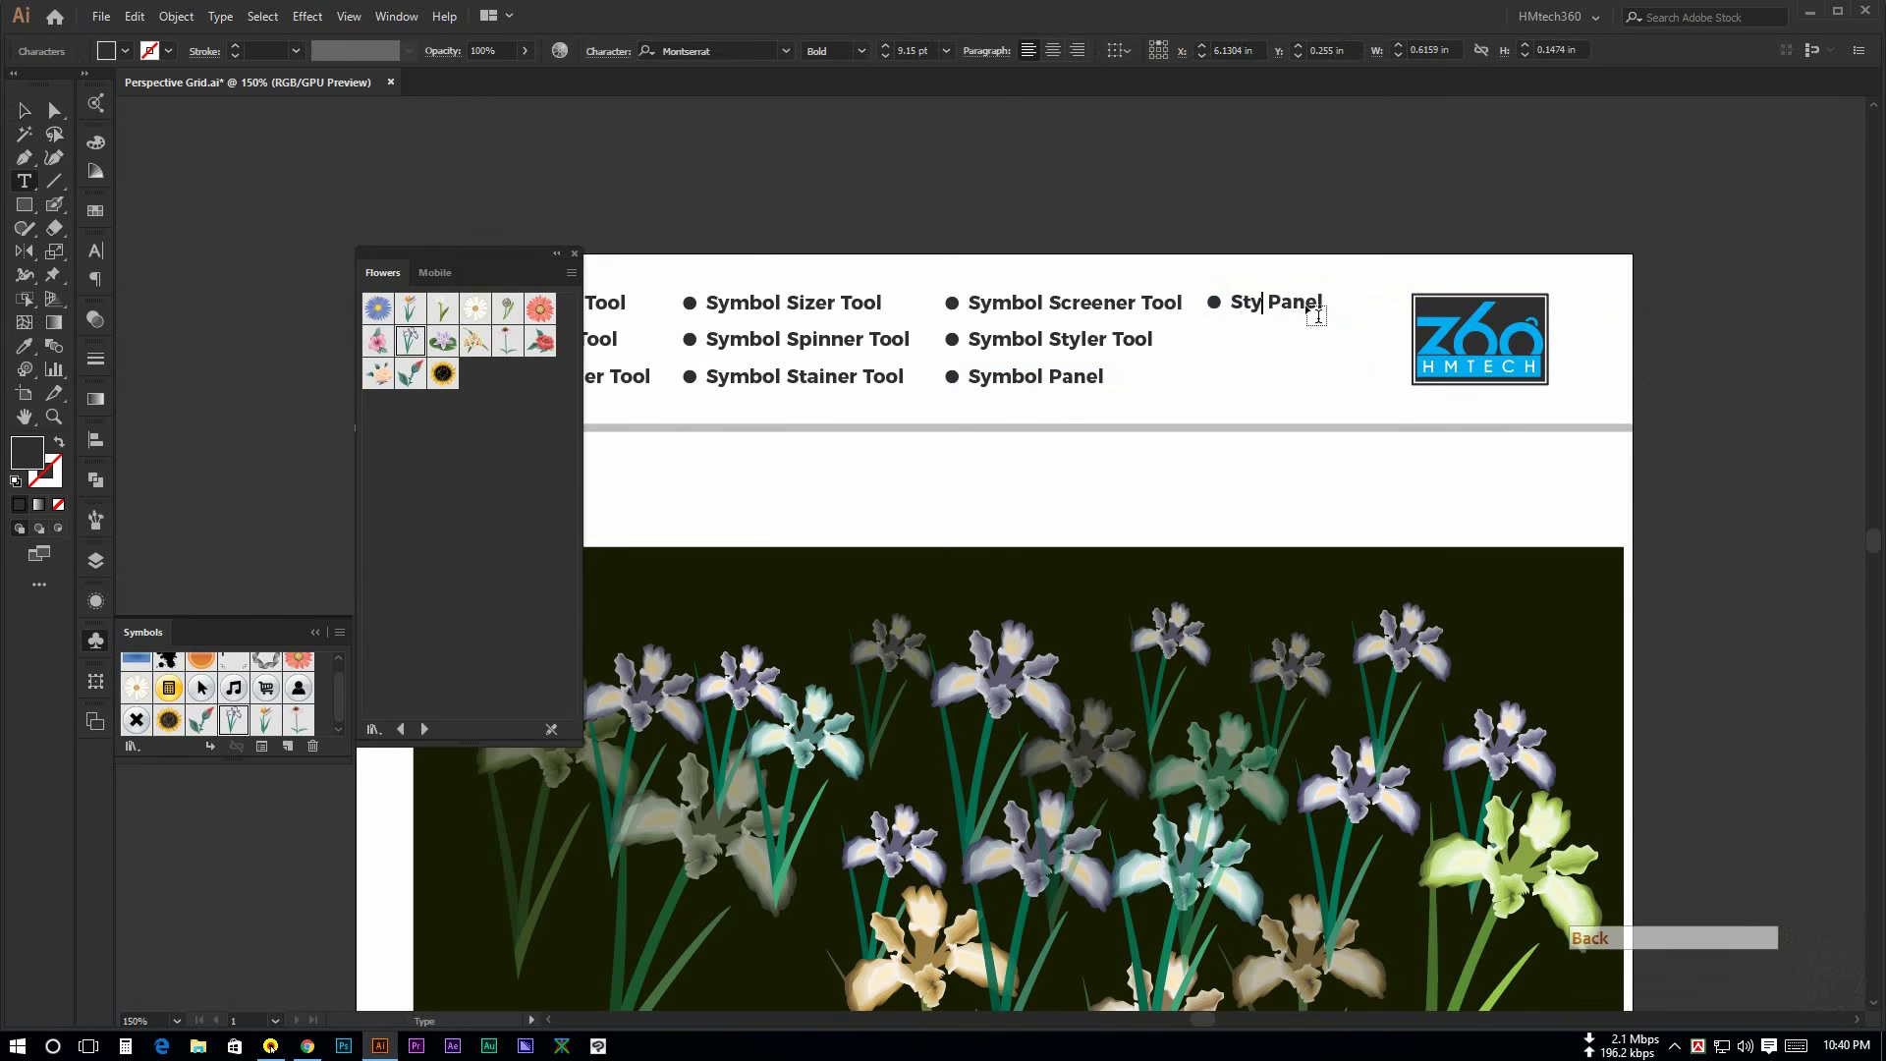
pyautogui.write('le')
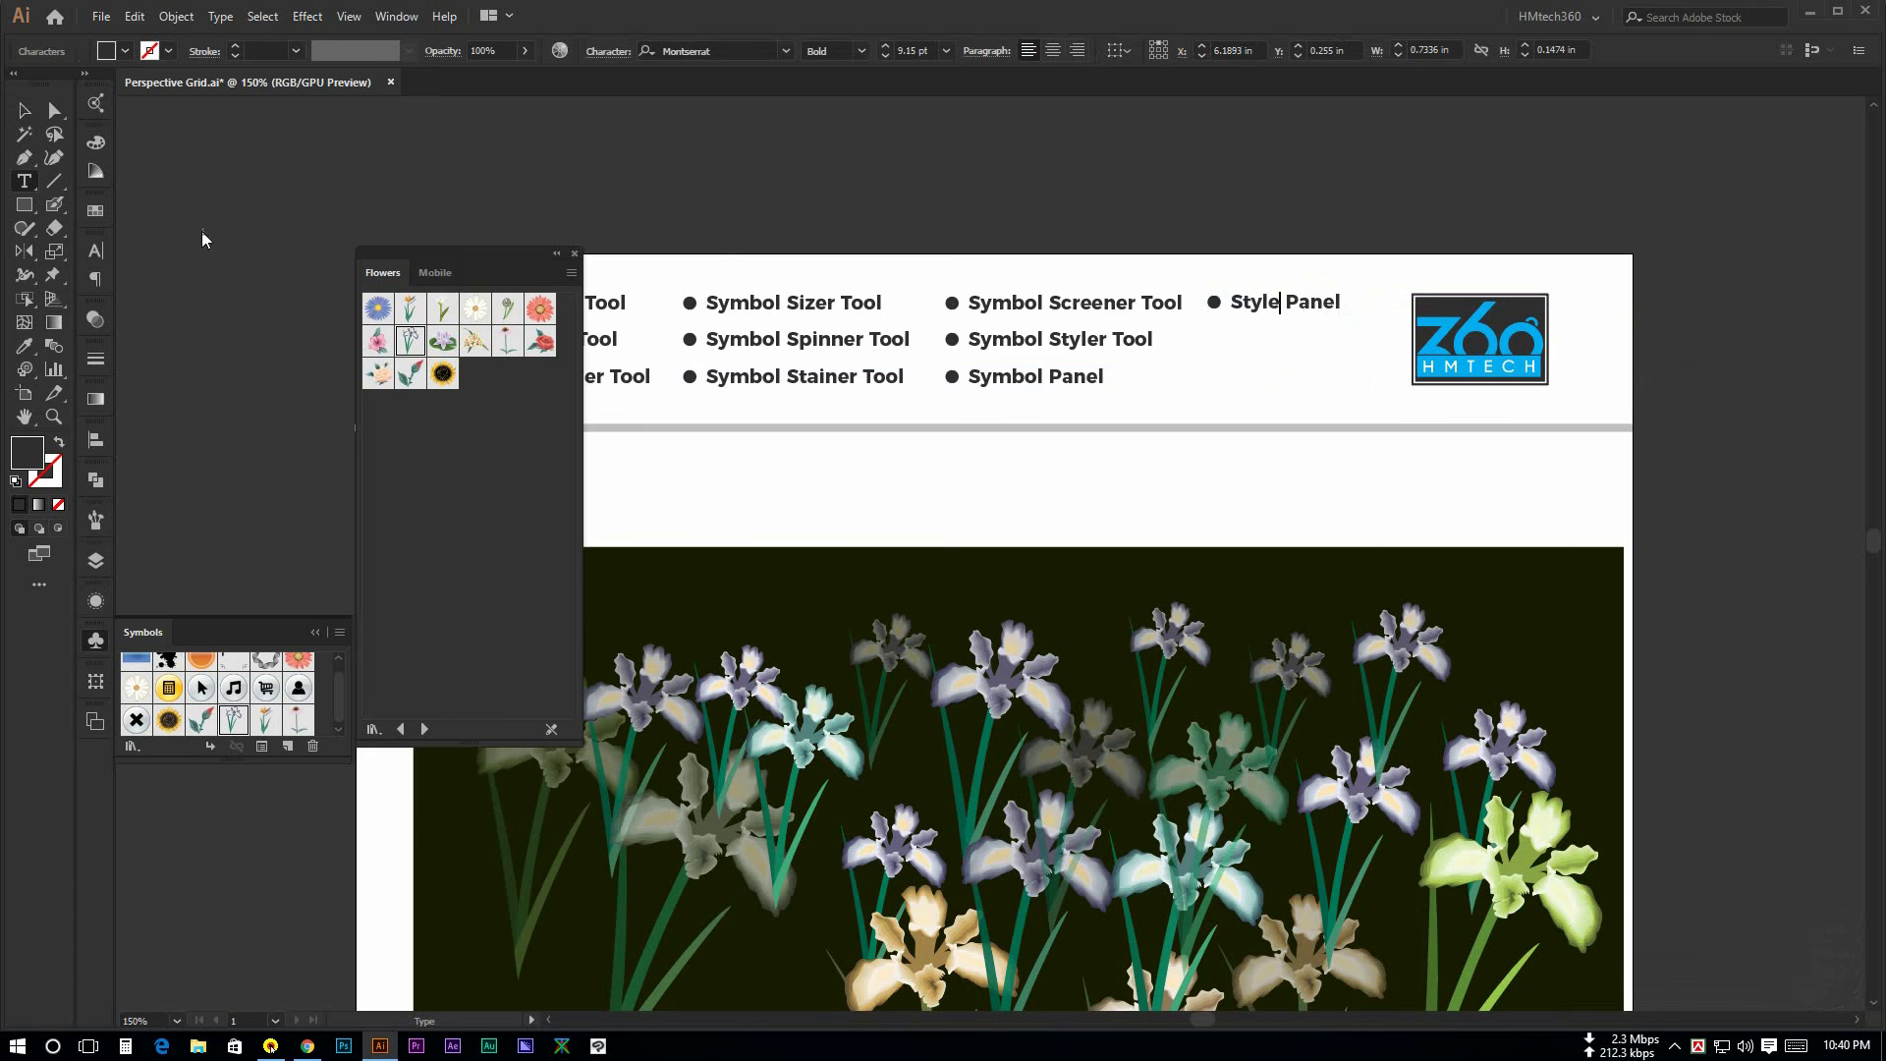
pyautogui.click(27, 110)
pyautogui.click(873, 205)
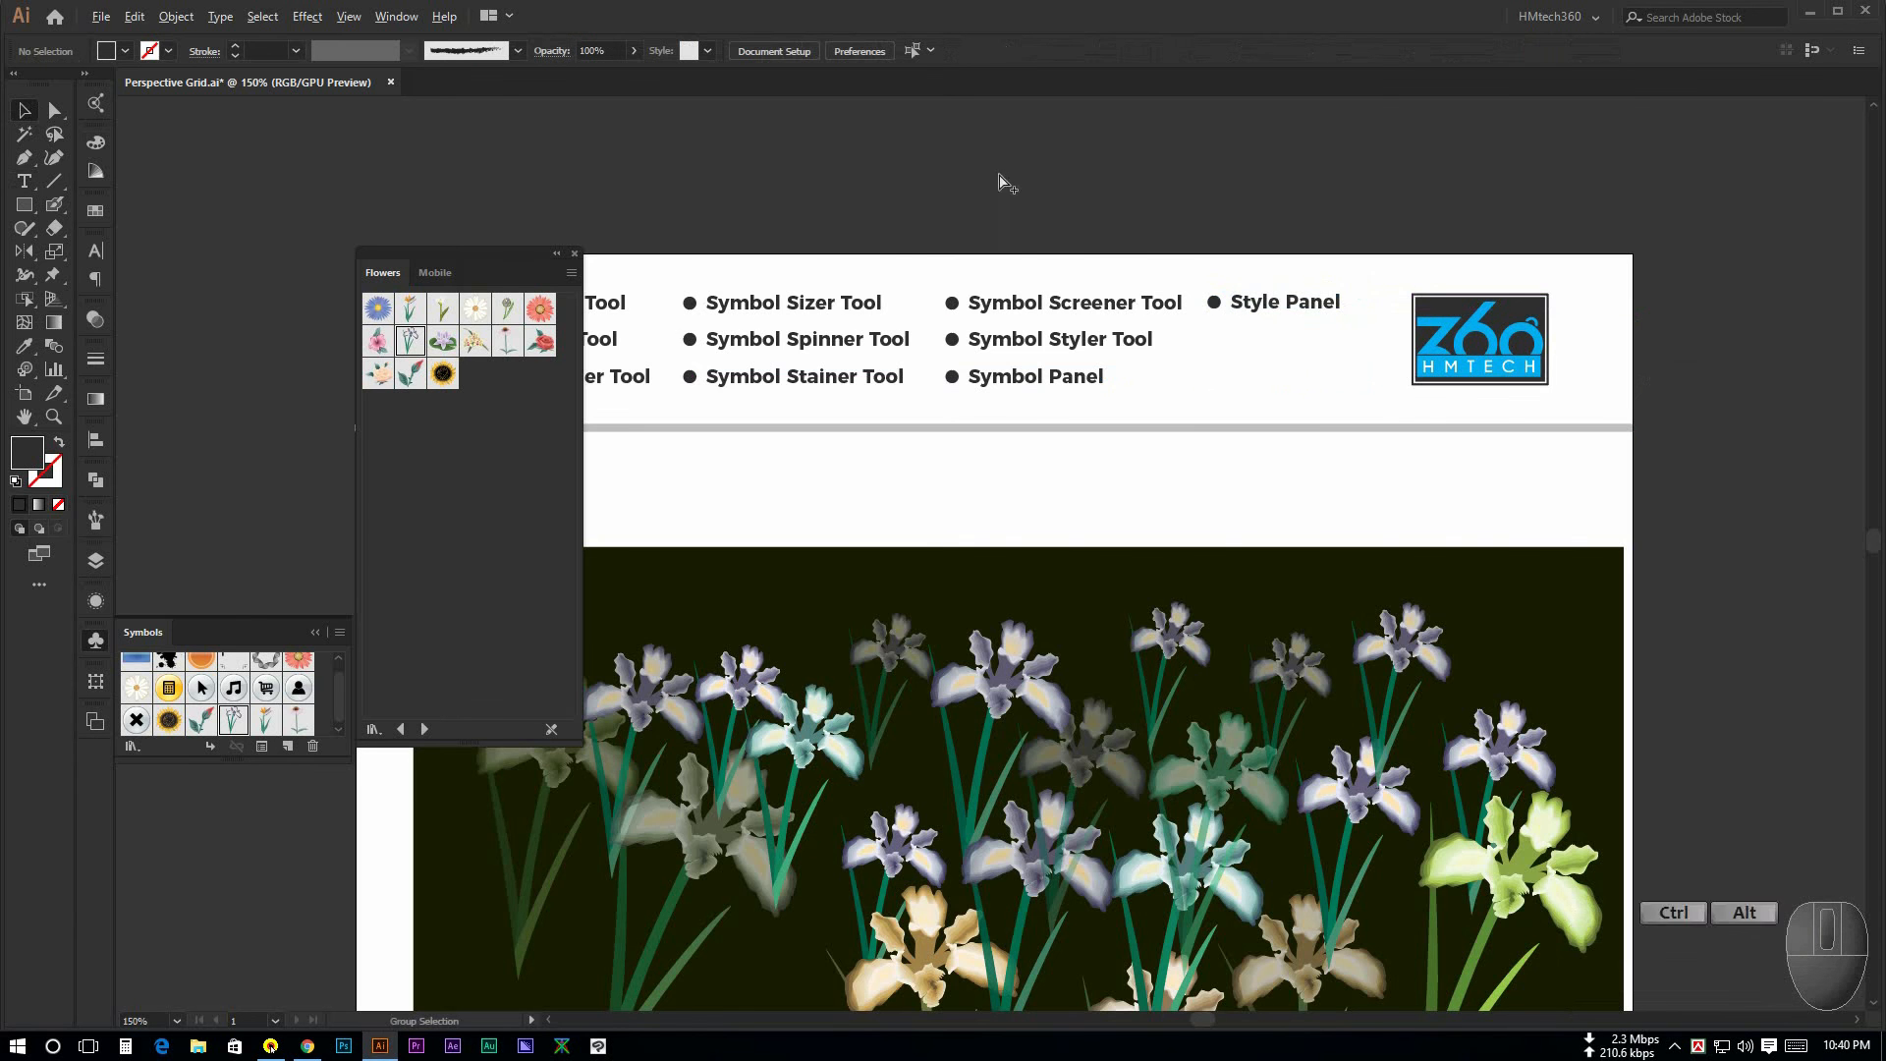
# Step: Show the Graphic Styles panel and place it beside the artboard, clear of the Flowers symbol library
pyautogui.scroll(-1, 998, 177)
pyautogui.moveTo(697, 138); pyautogui.dragTo(797, 156)
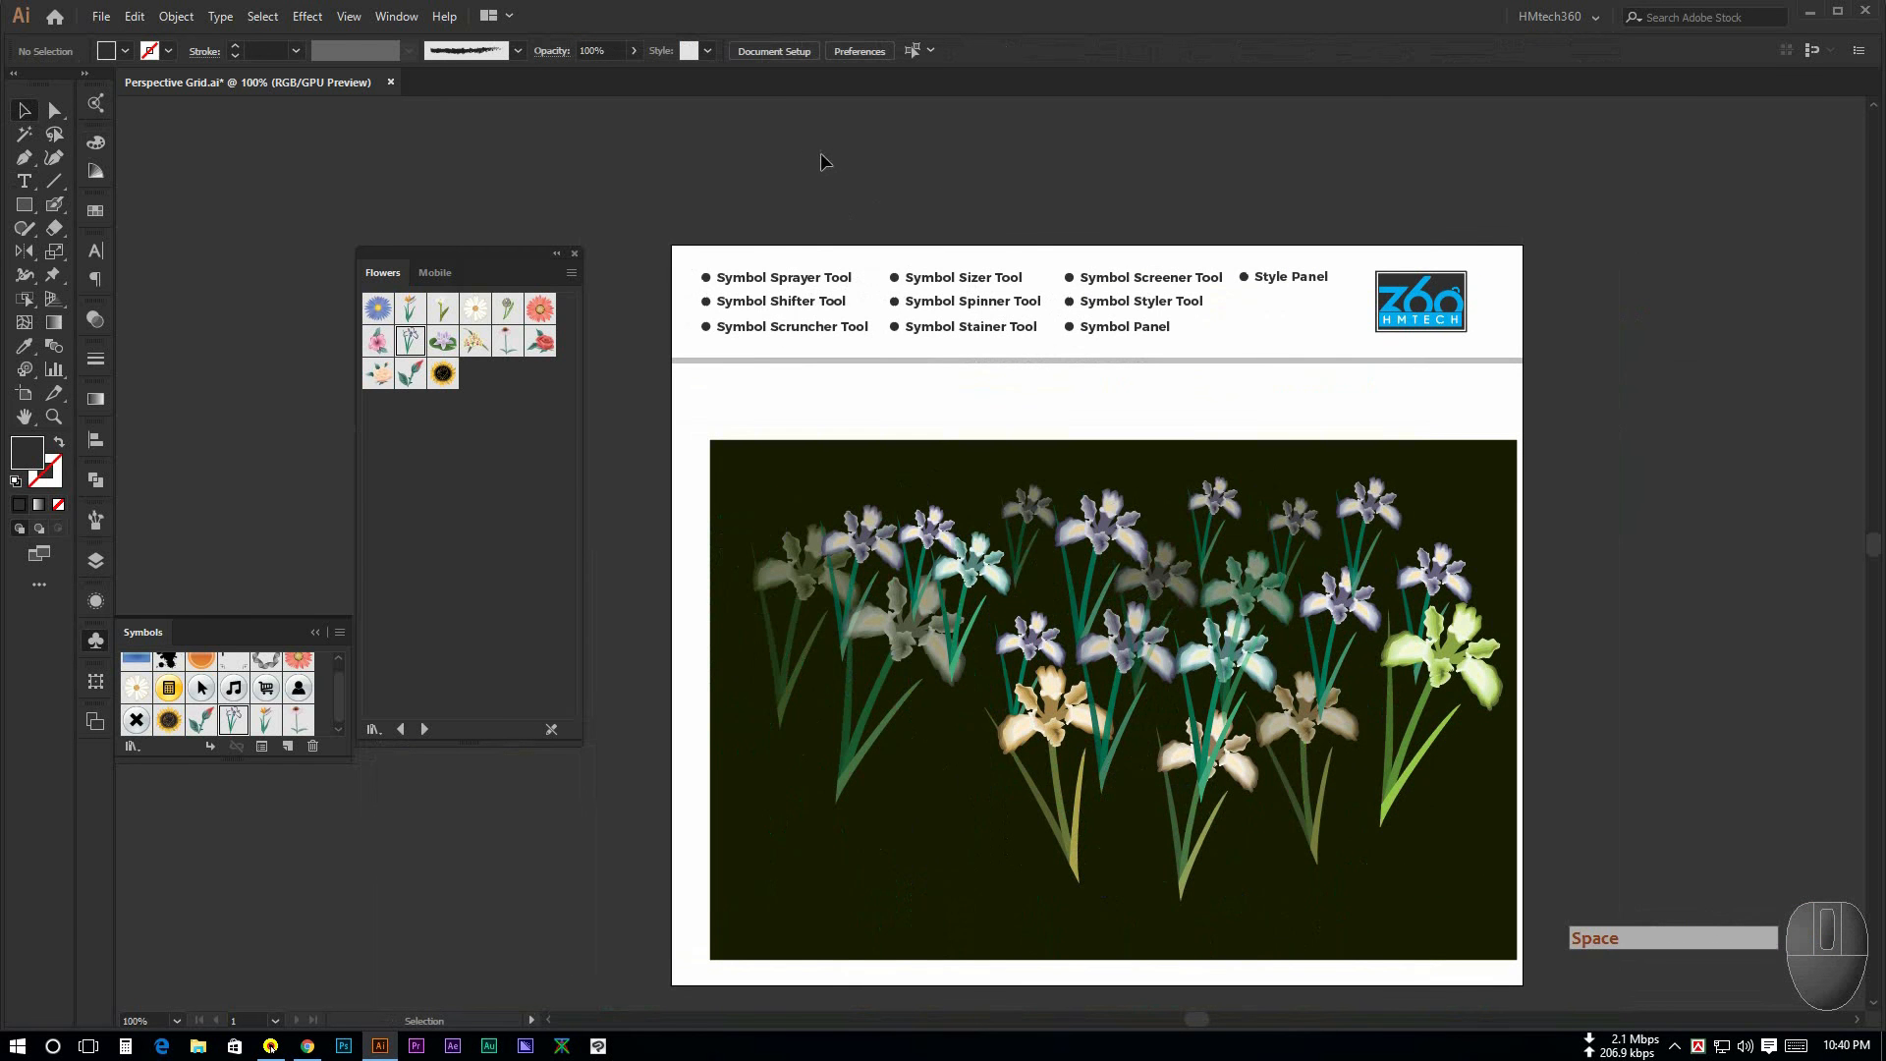
pyautogui.click(396, 17)
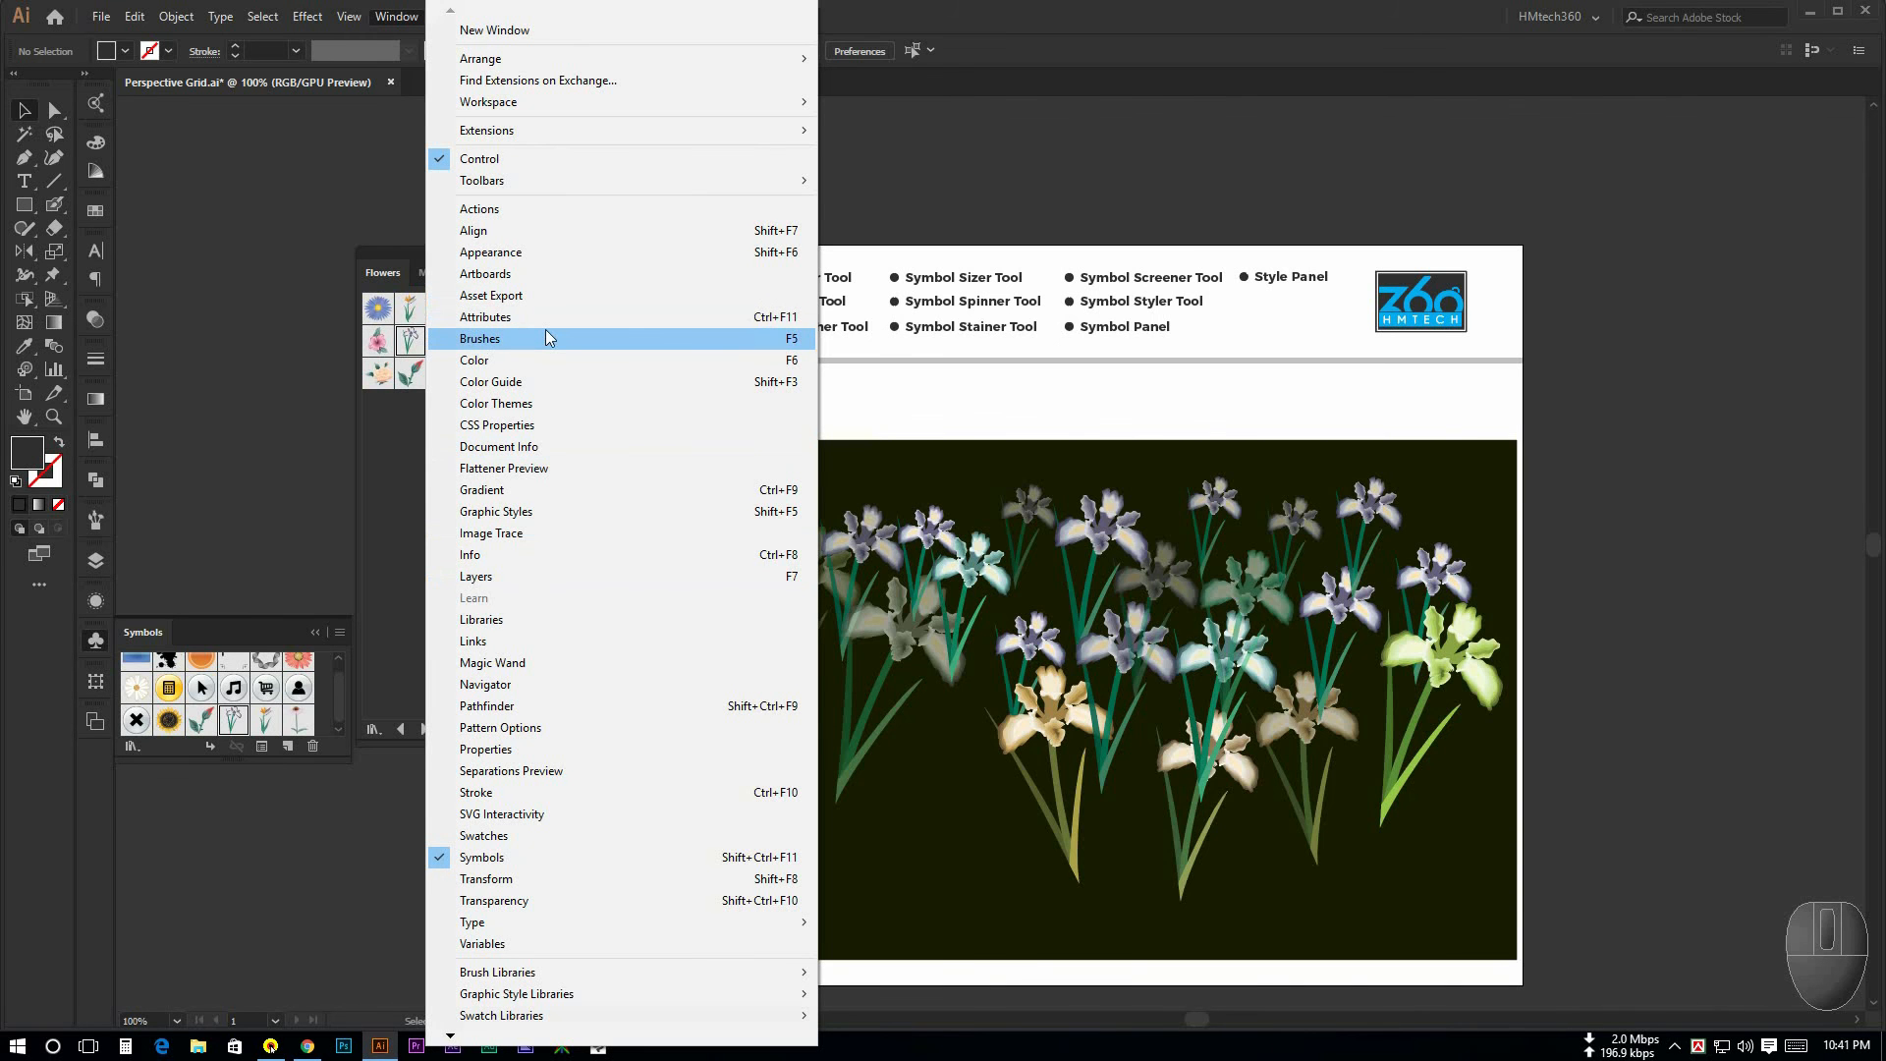
pyautogui.click(523, 512)
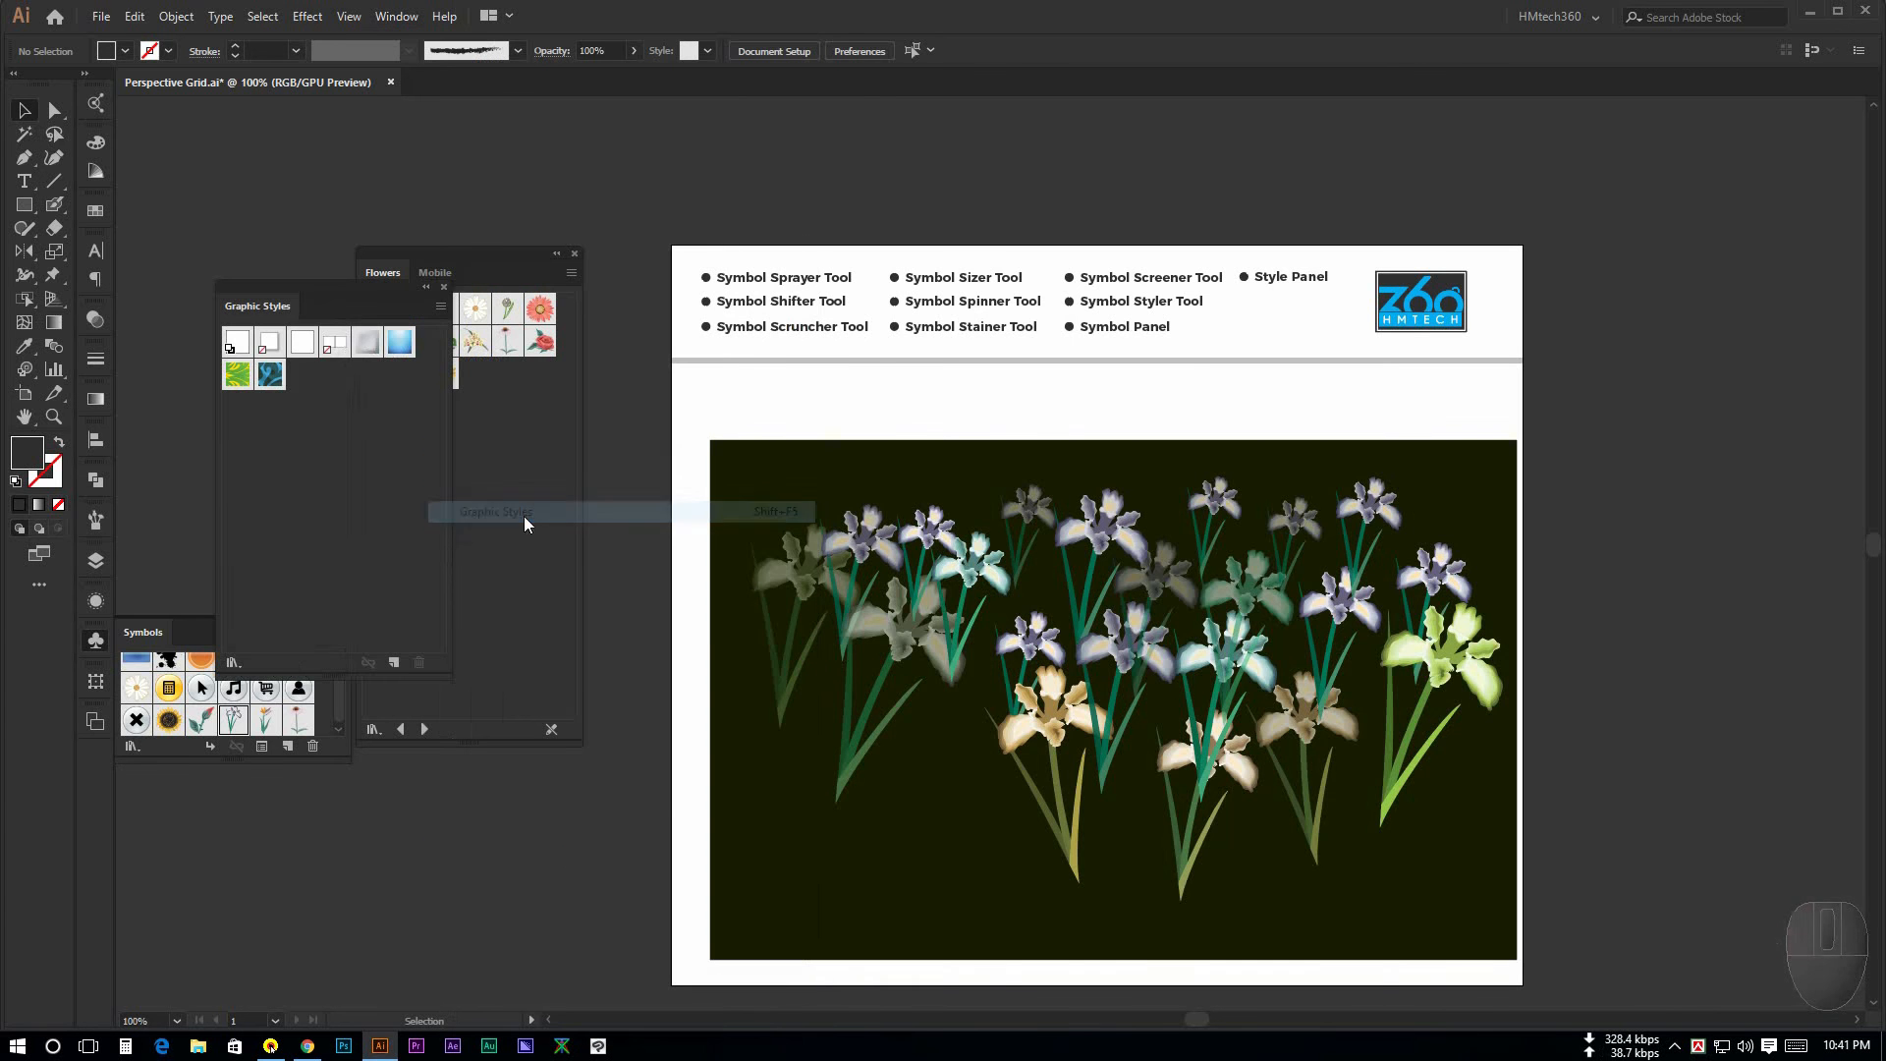
pyautogui.moveTo(334, 290); pyautogui.dragTo(1699, 312)
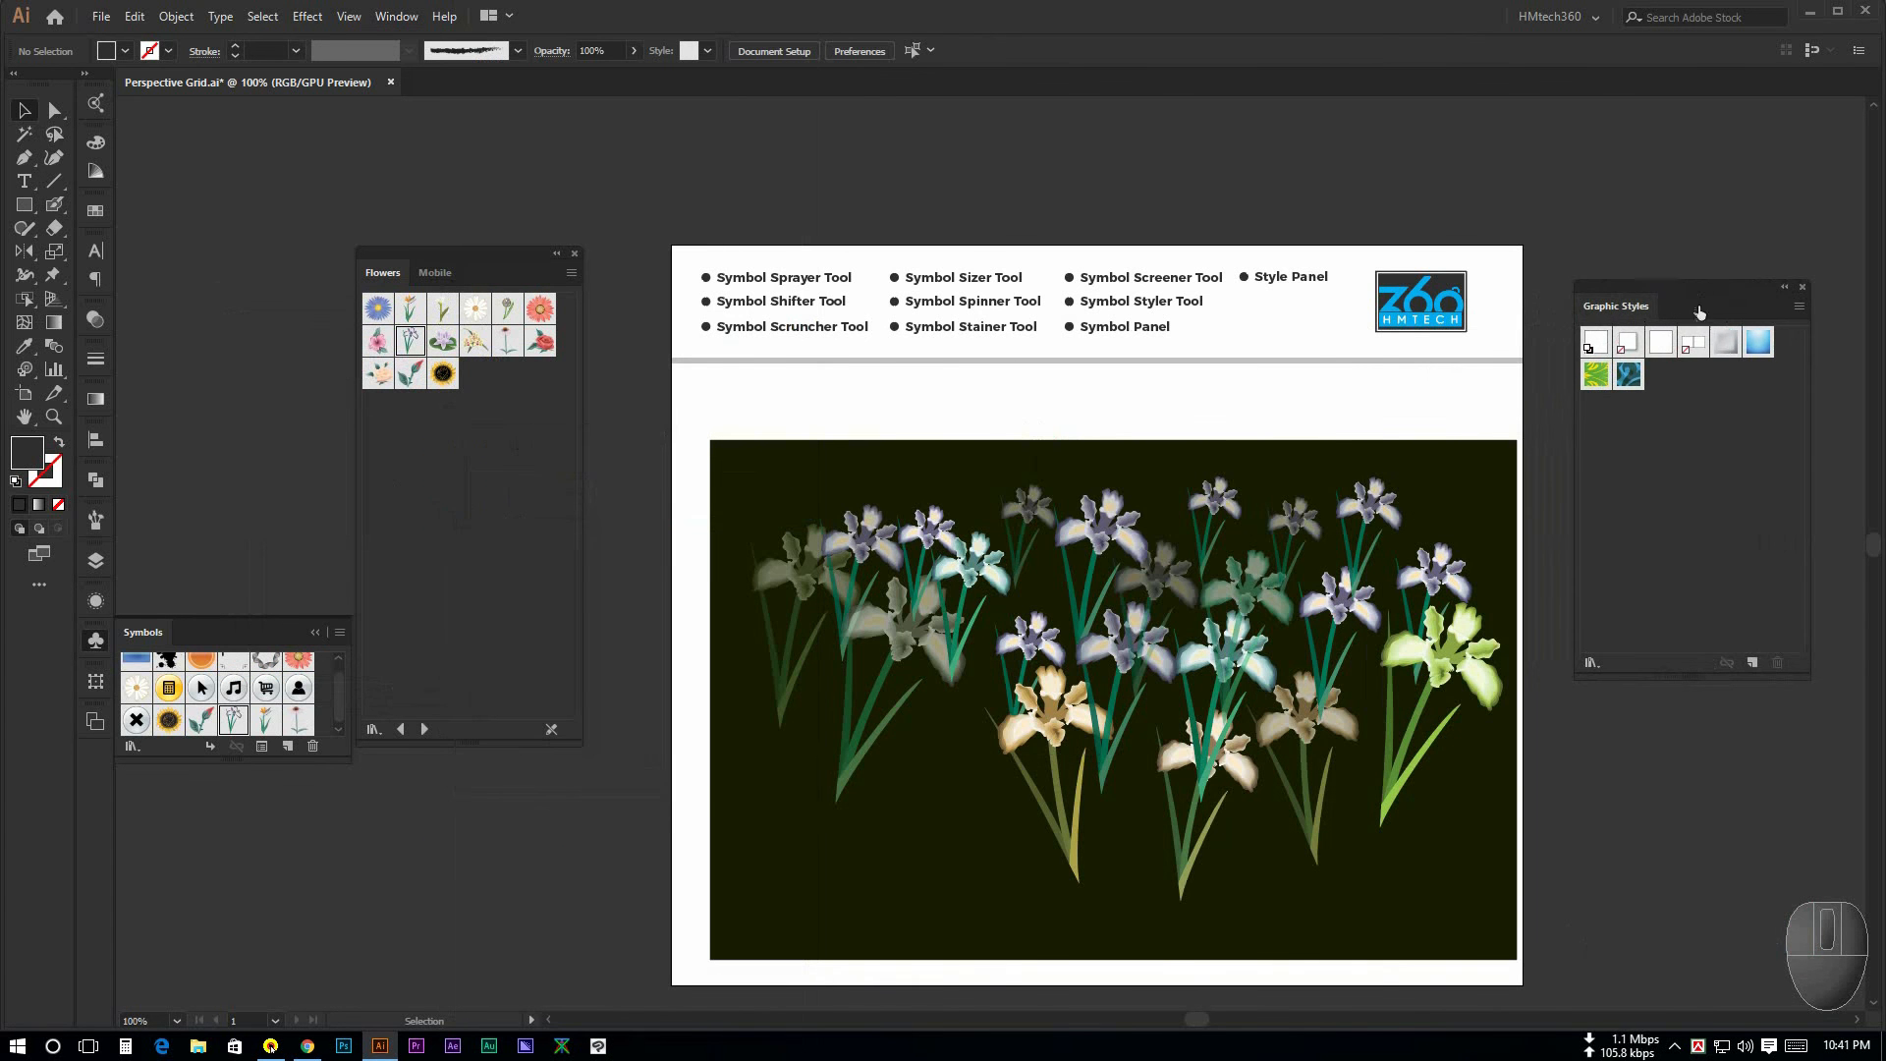
pyautogui.click(1795, 309)
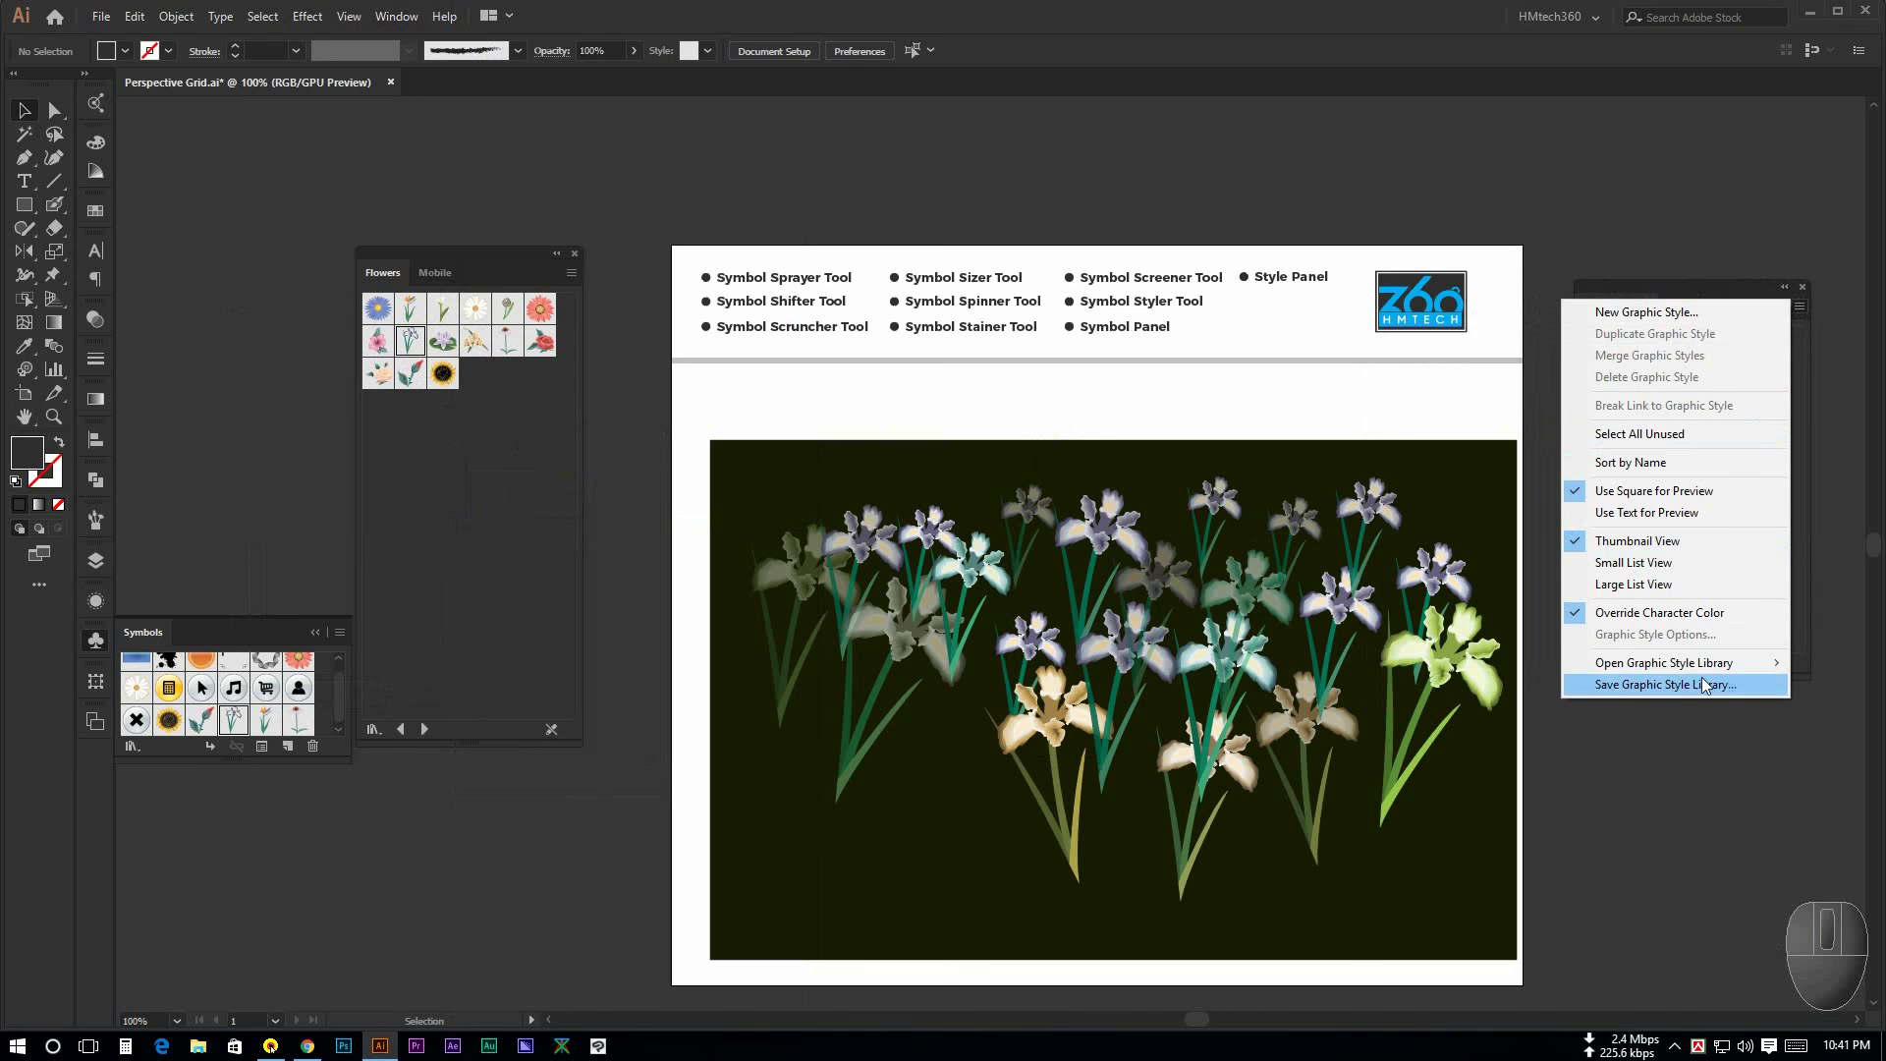
pyautogui.moveTo(1705, 674)
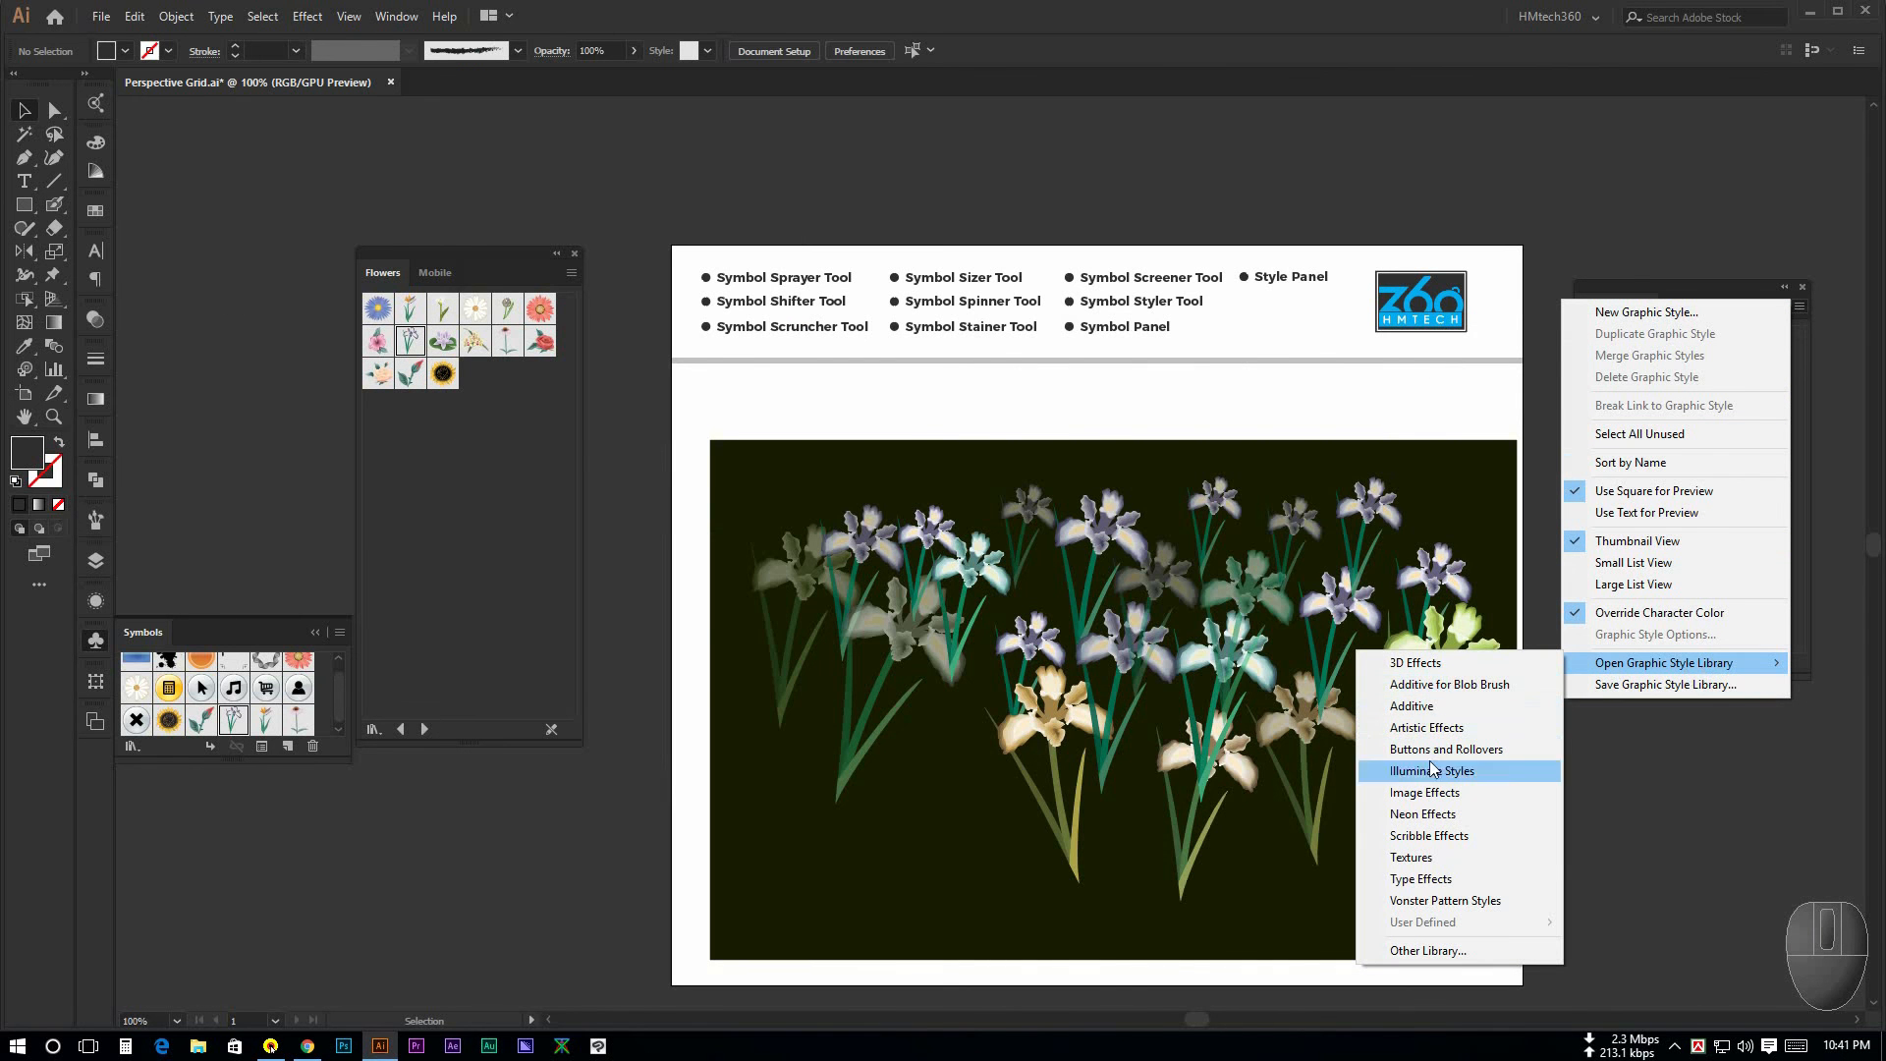
pyautogui.click(1429, 836)
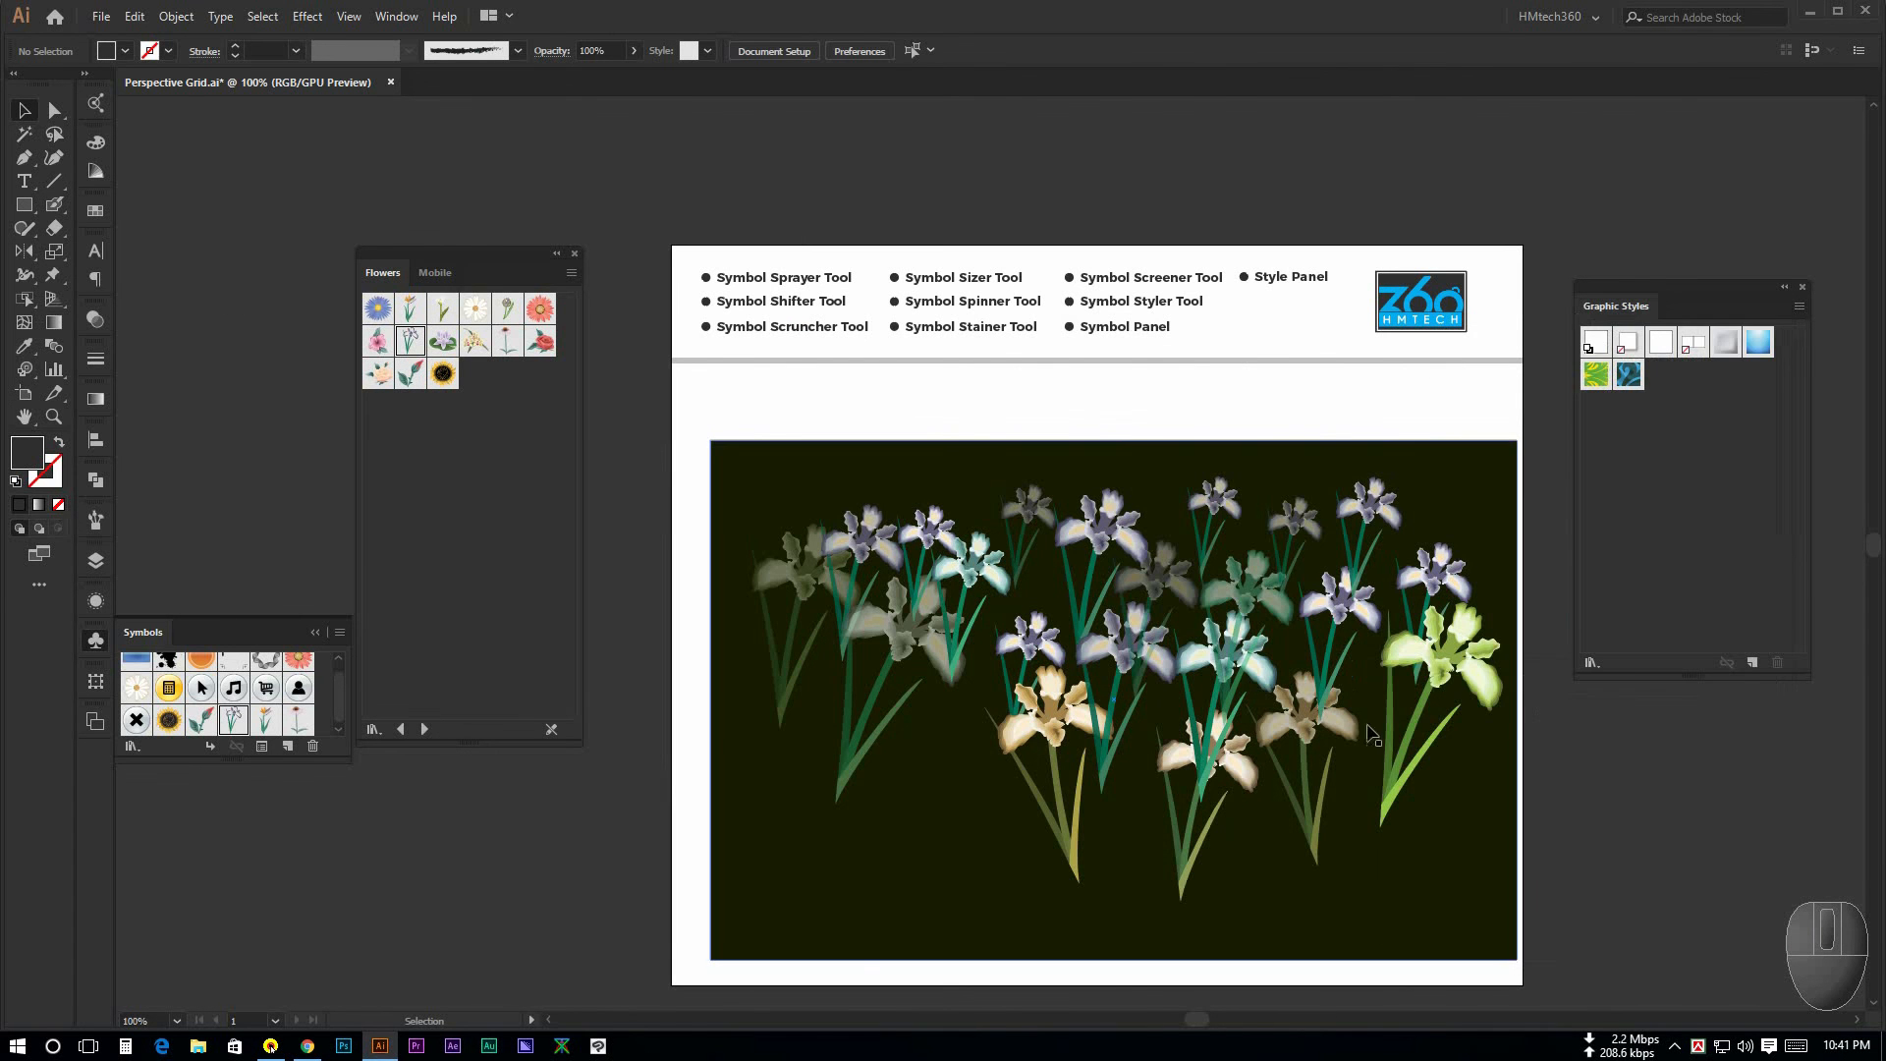
pyautogui.scroll(2, 1098, 676)
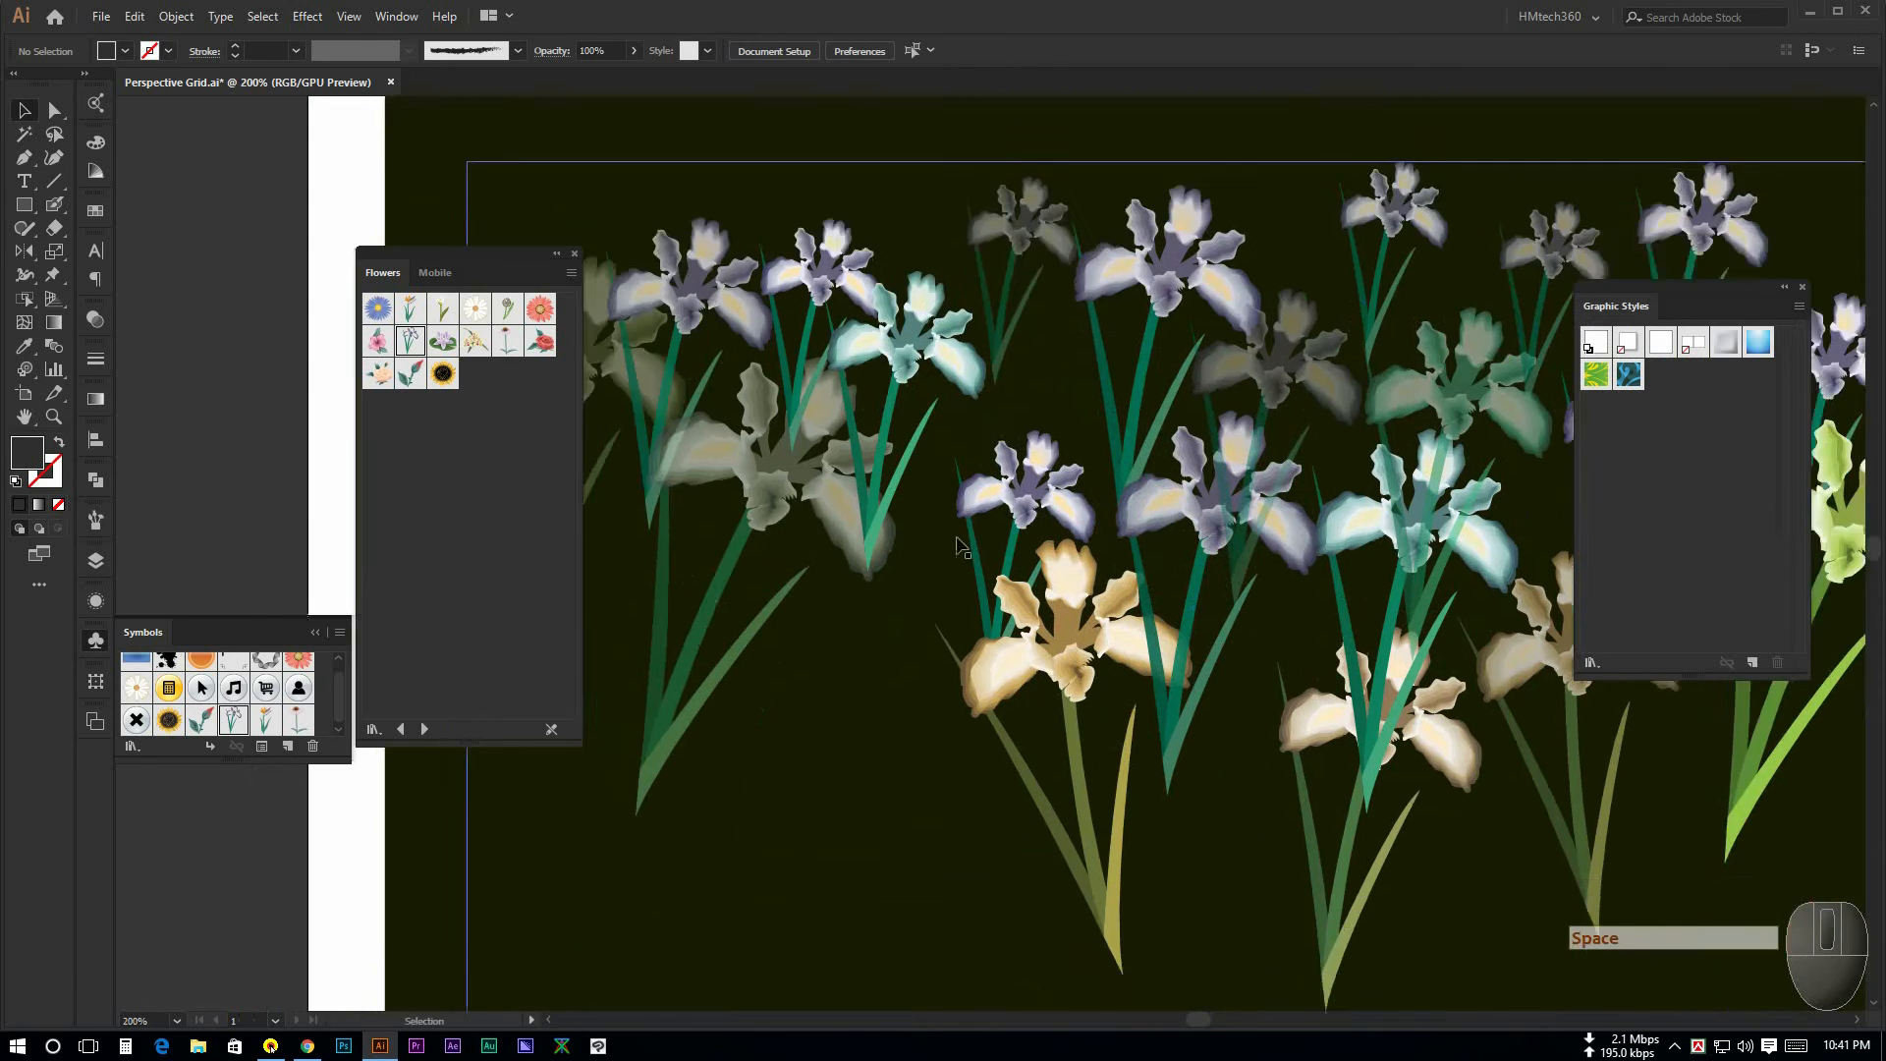
pyautogui.scroll(-2, 968, 617)
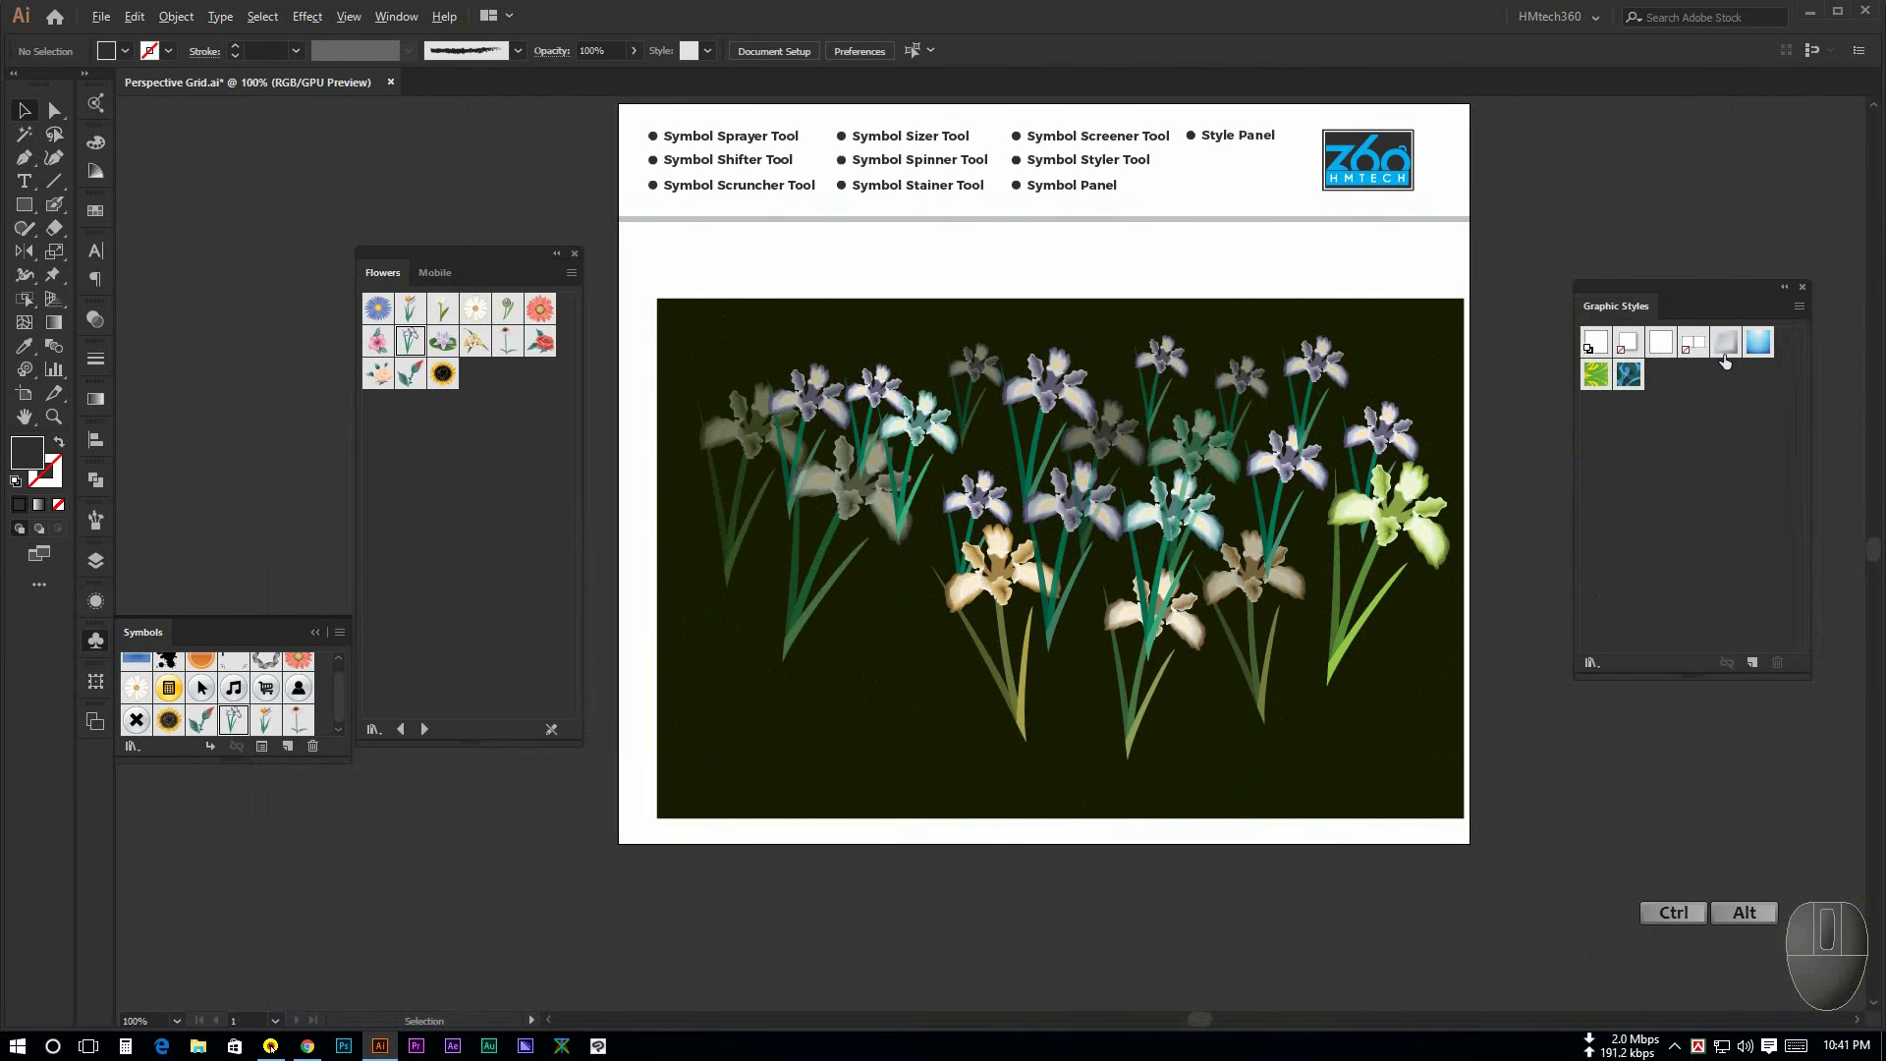
# Step: Try to apply the green patterned graphic style to the iris at the lower centre with the Symbol Styler tool
pyautogui.click(1596, 376)
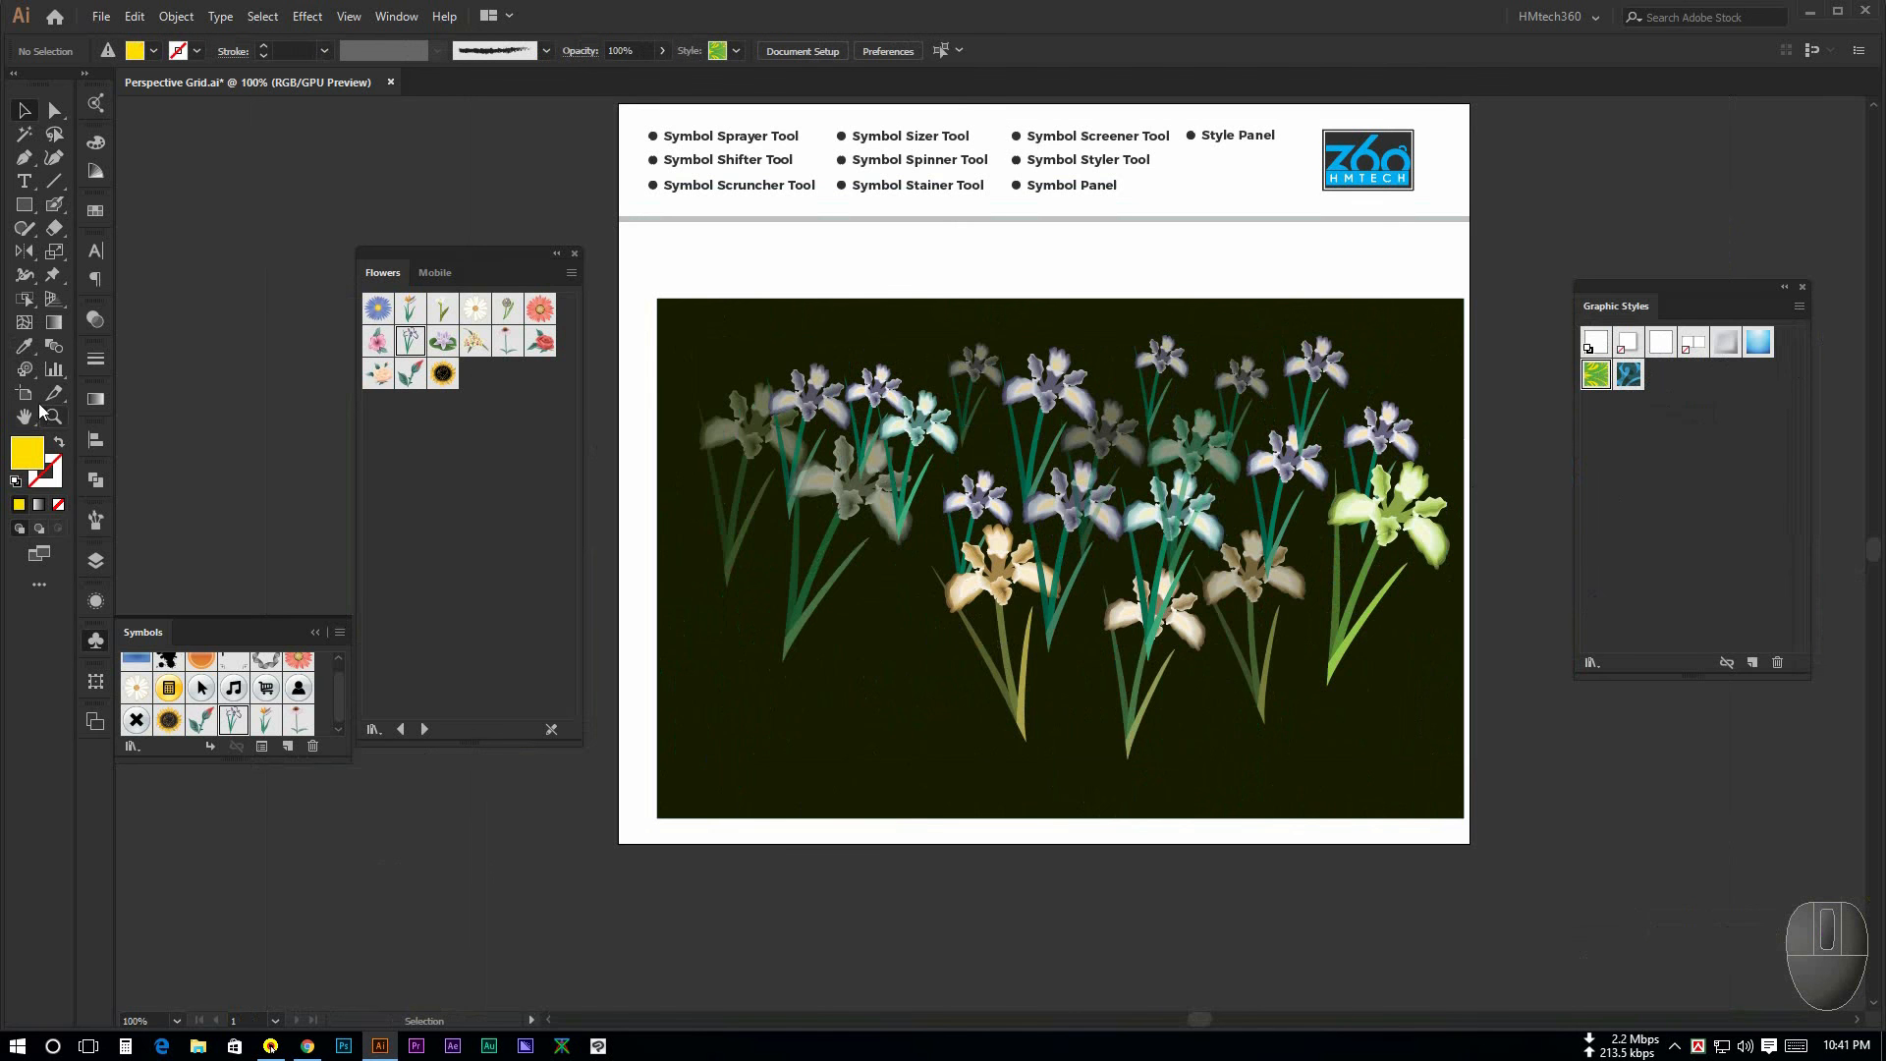
pyautogui.moveTo(28, 379); pyautogui.dragTo(142, 541)
pyautogui.scroll(2, 1082, 687)
pyautogui.scroll(-2, 1082, 693)
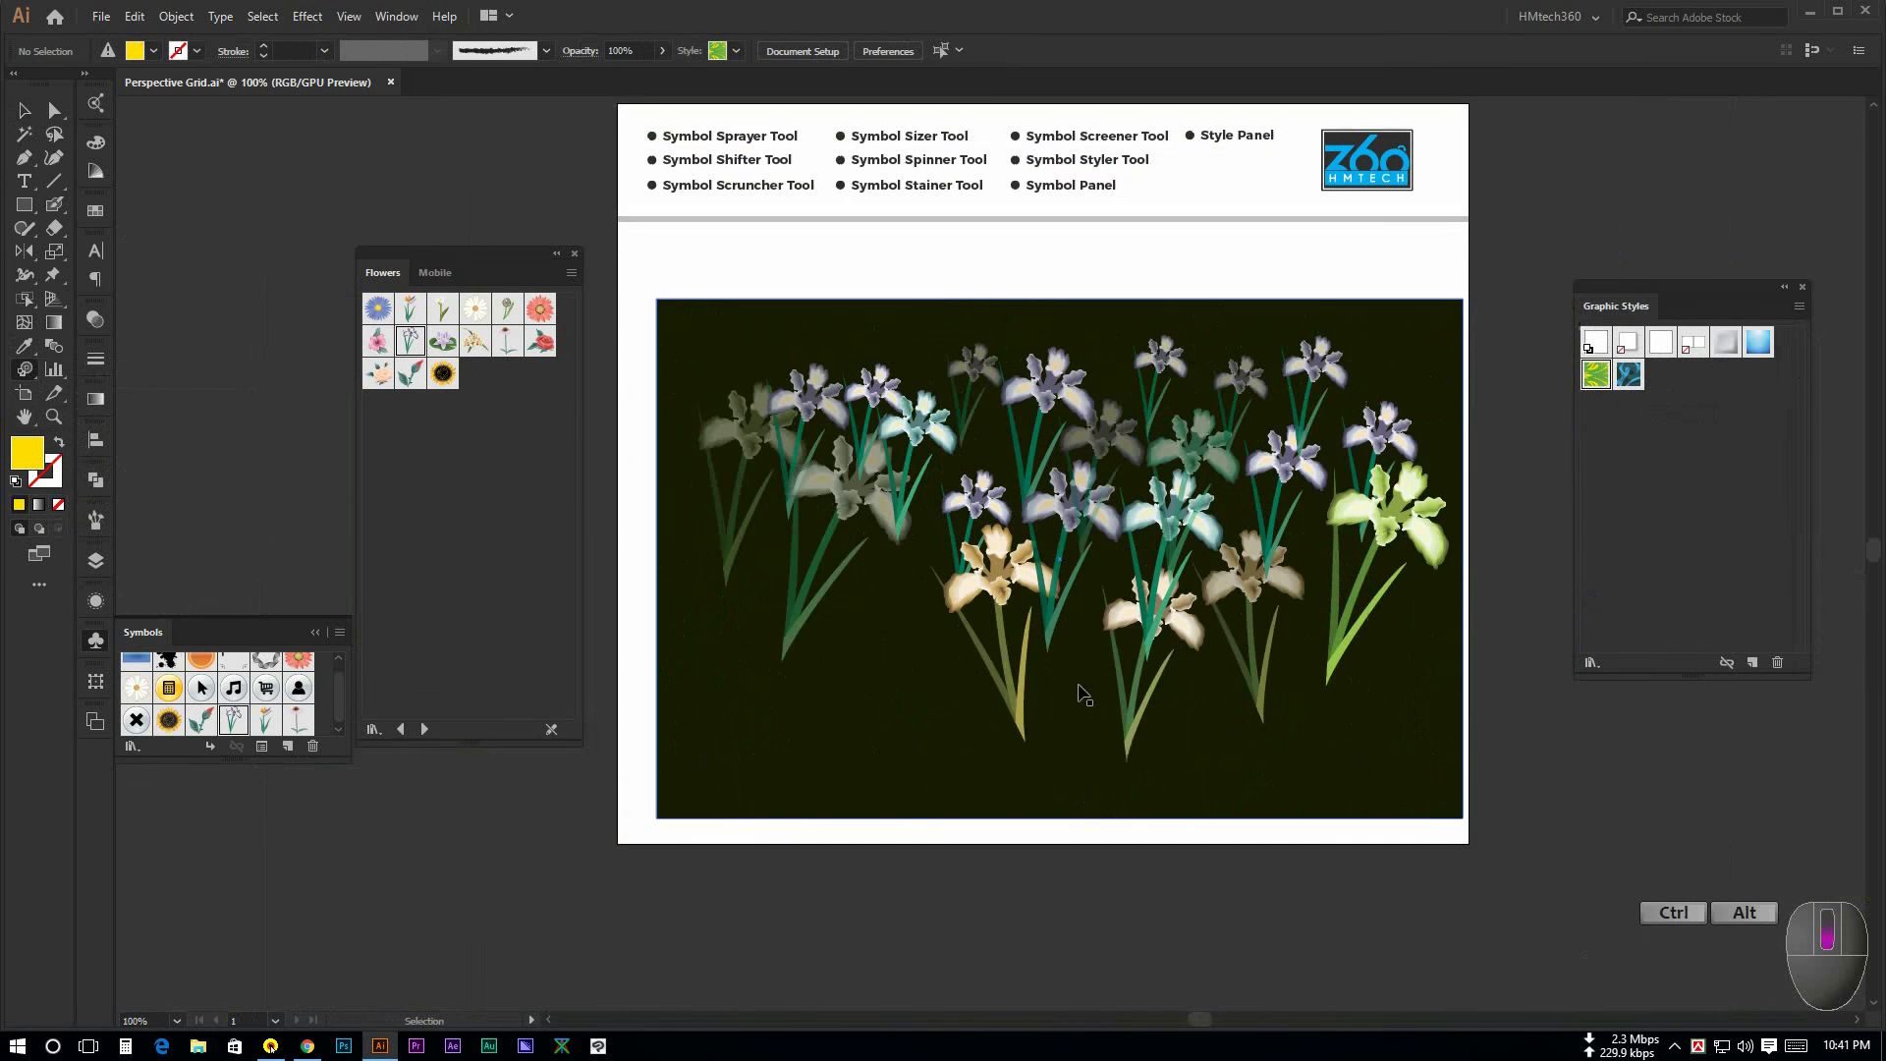
pyautogui.moveTo(1129, 656); pyautogui.dragTo(1104, 680)
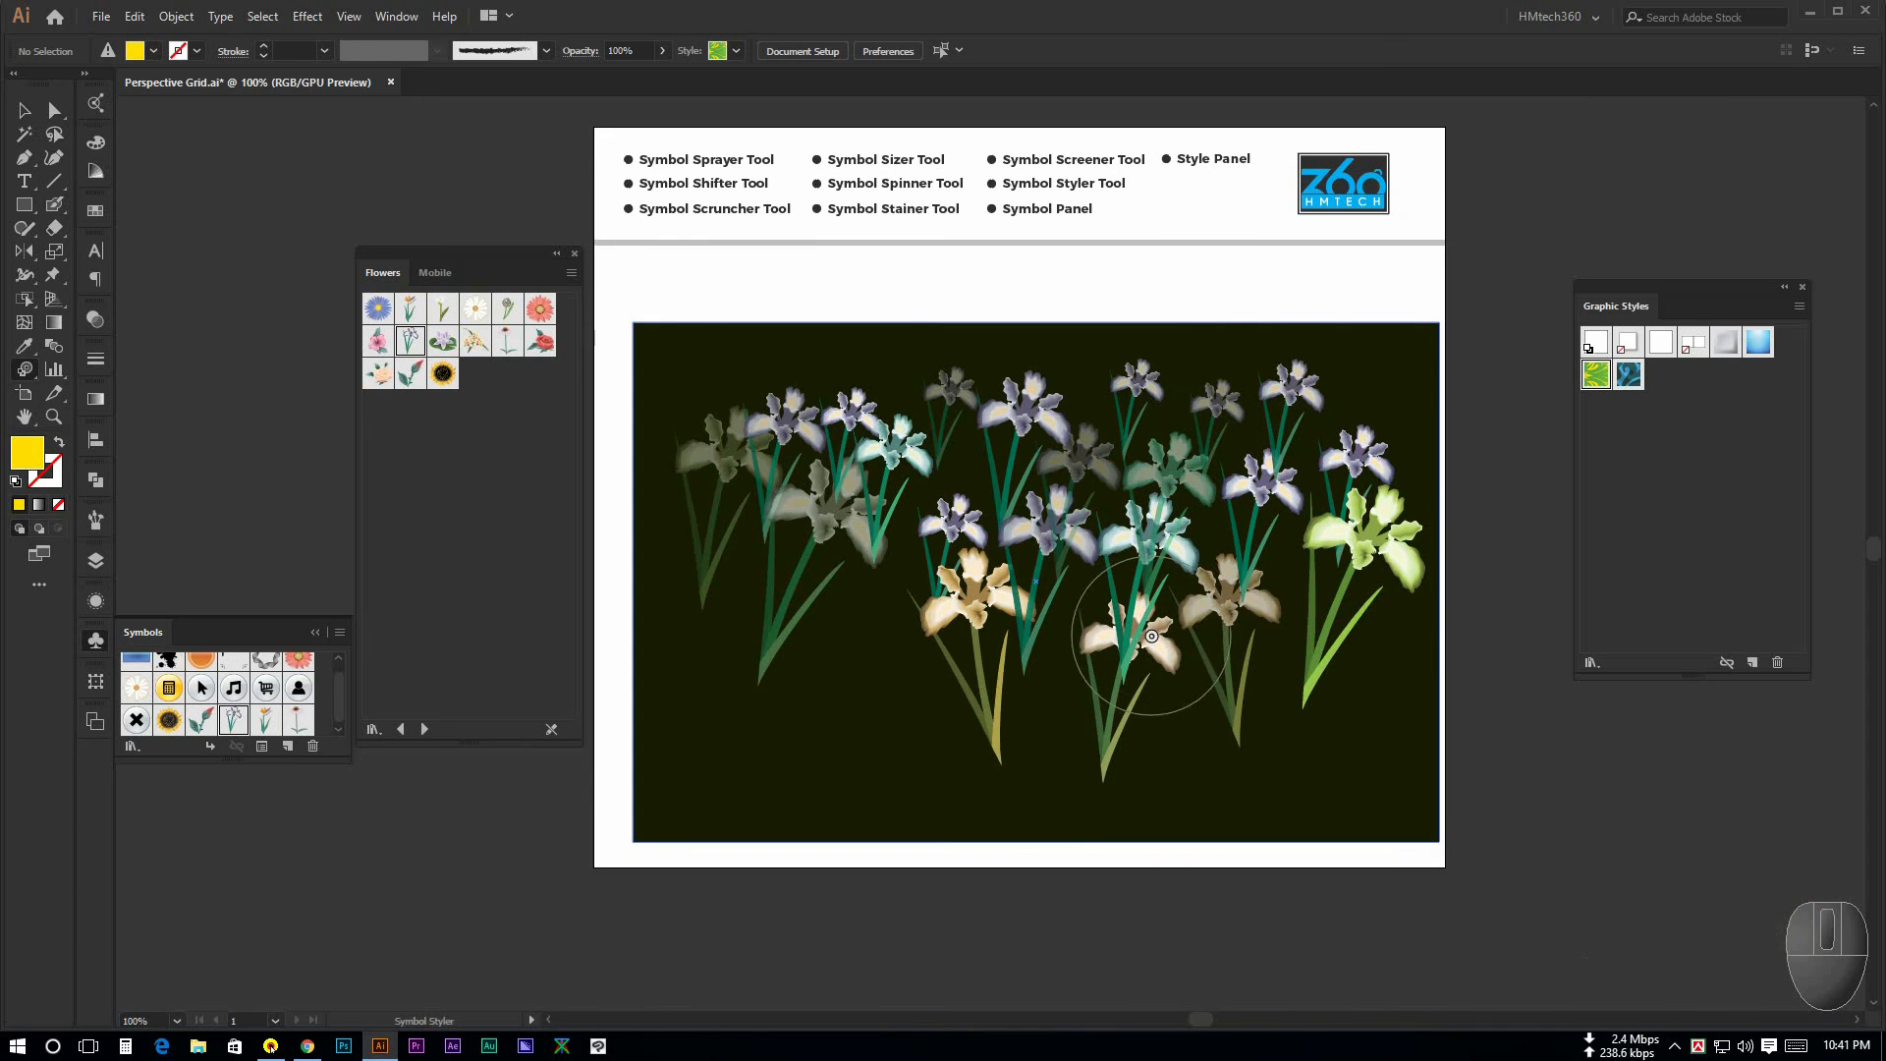
pyautogui.scroll(3, 1151, 635)
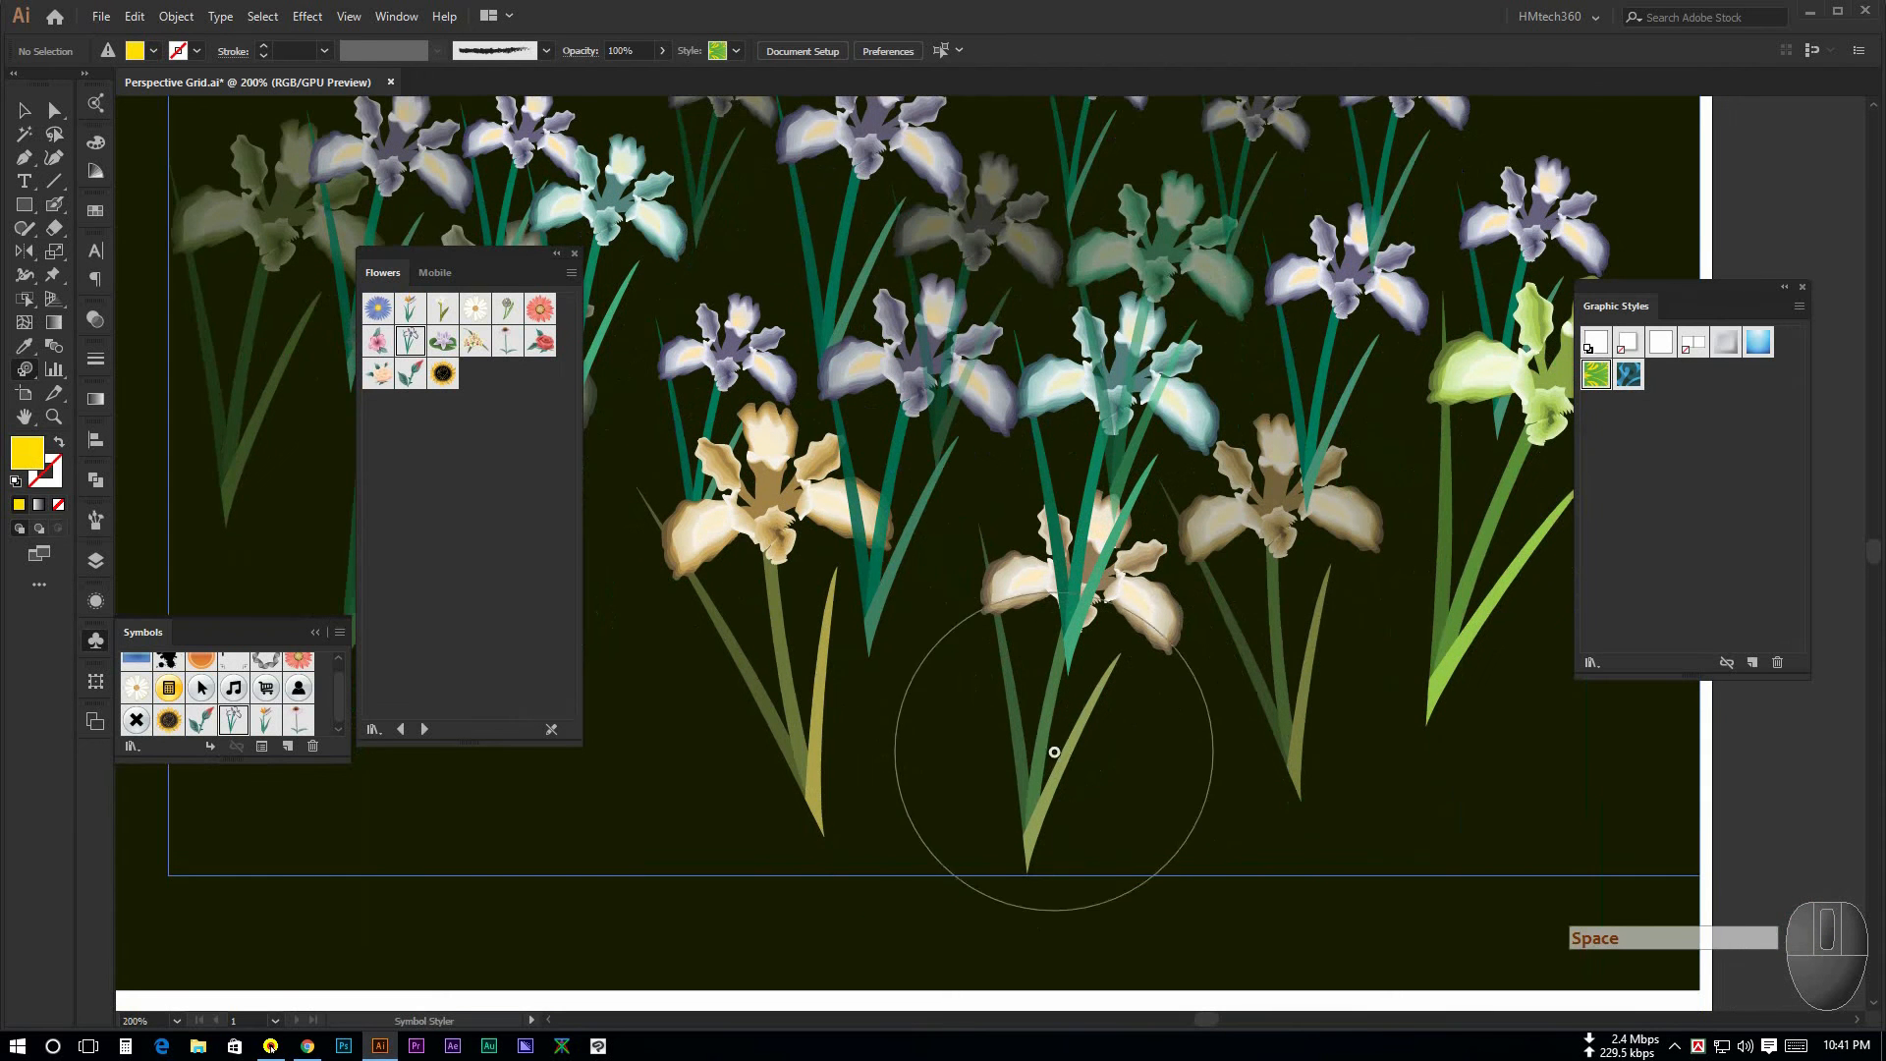
pyautogui.click(1047, 737)
pyautogui.click(1054, 551)
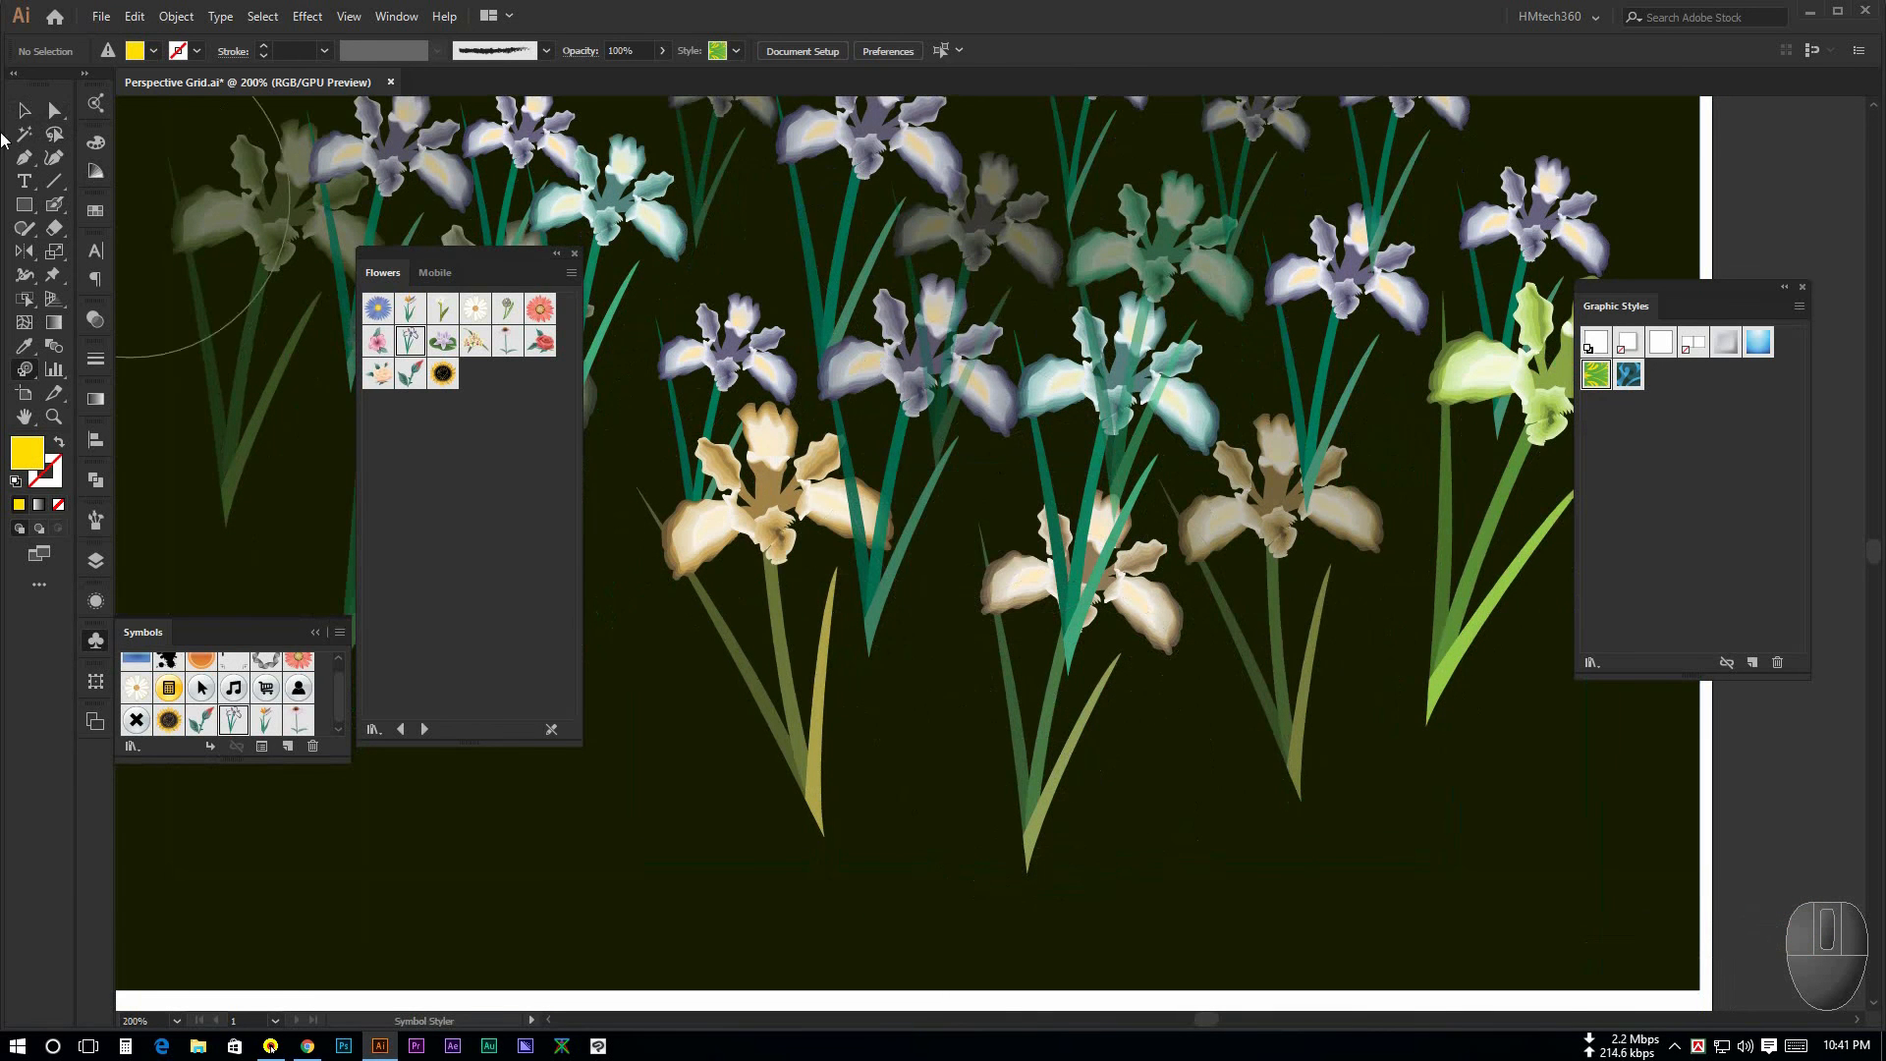
# Step: Reselect the iris symbol set and try applying a patterned graphic style around the lower central iris with the Symbol Styler tool
pyautogui.click(24, 109)
pyautogui.click(905, 393)
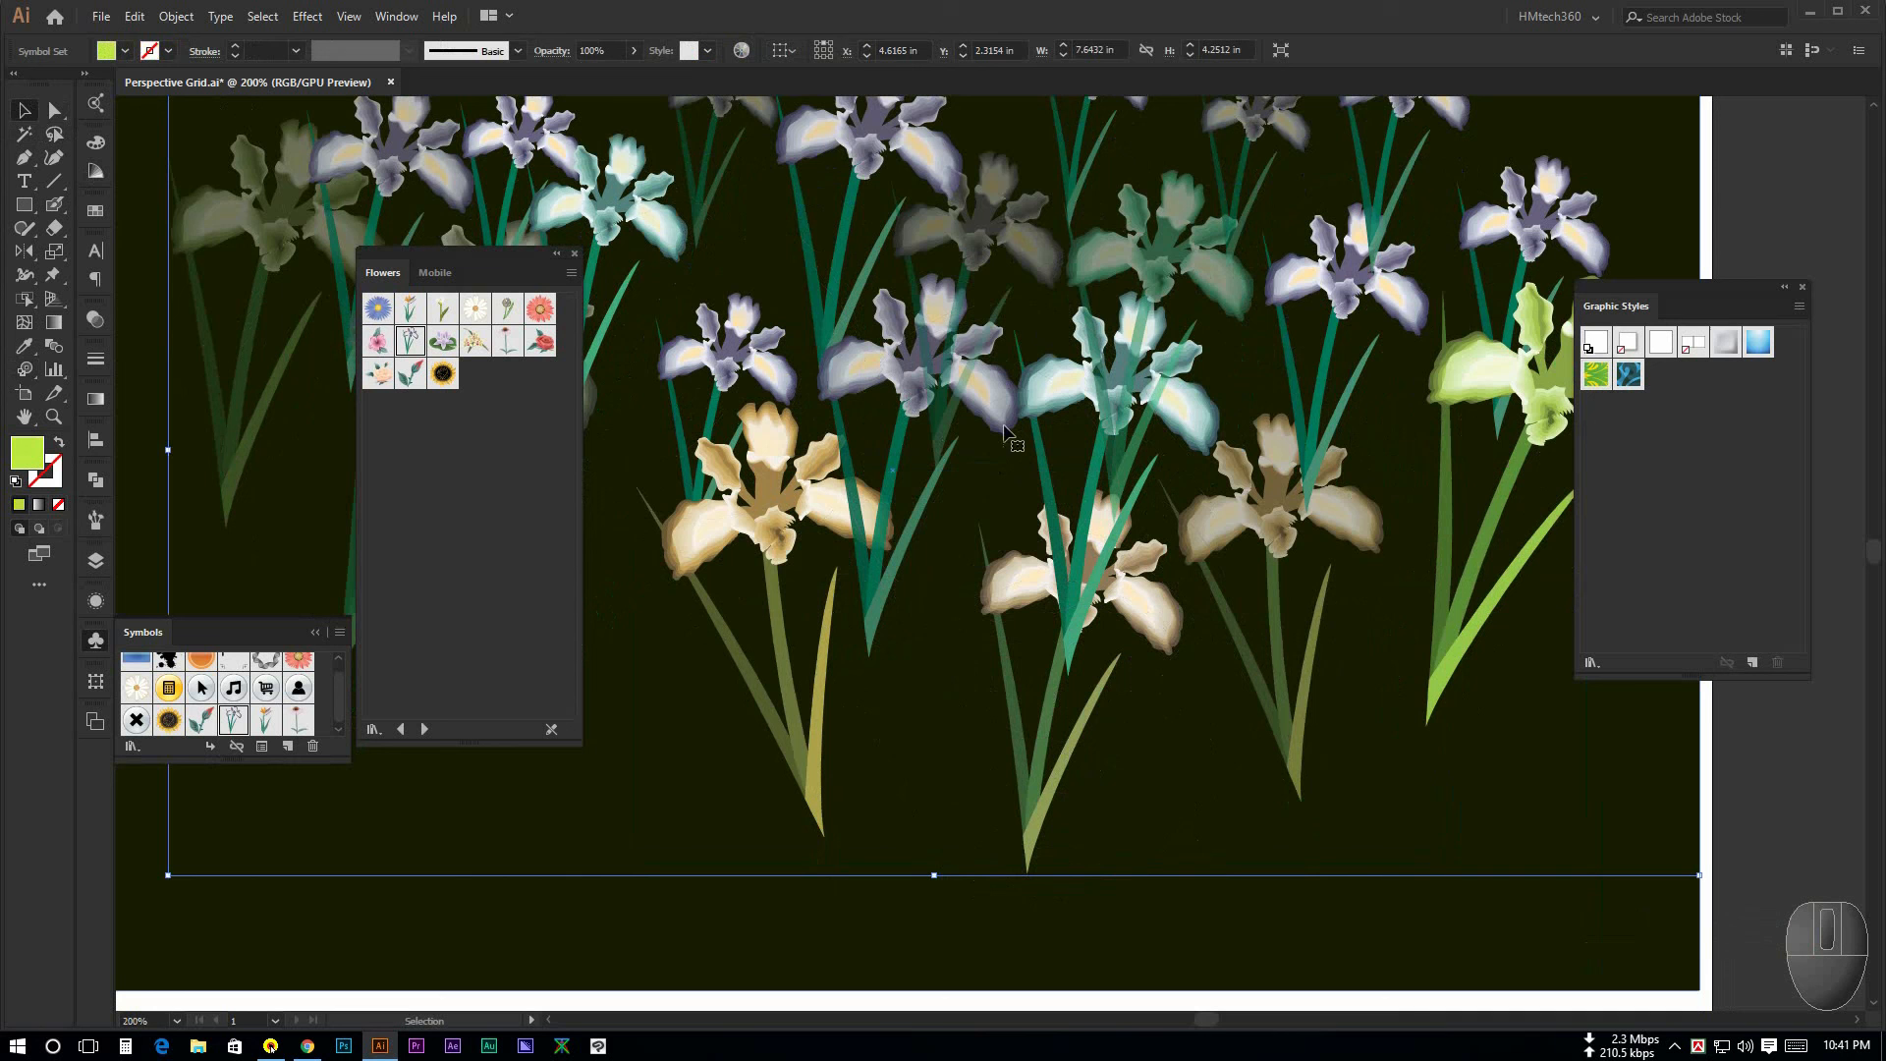
pyautogui.click(26, 370)
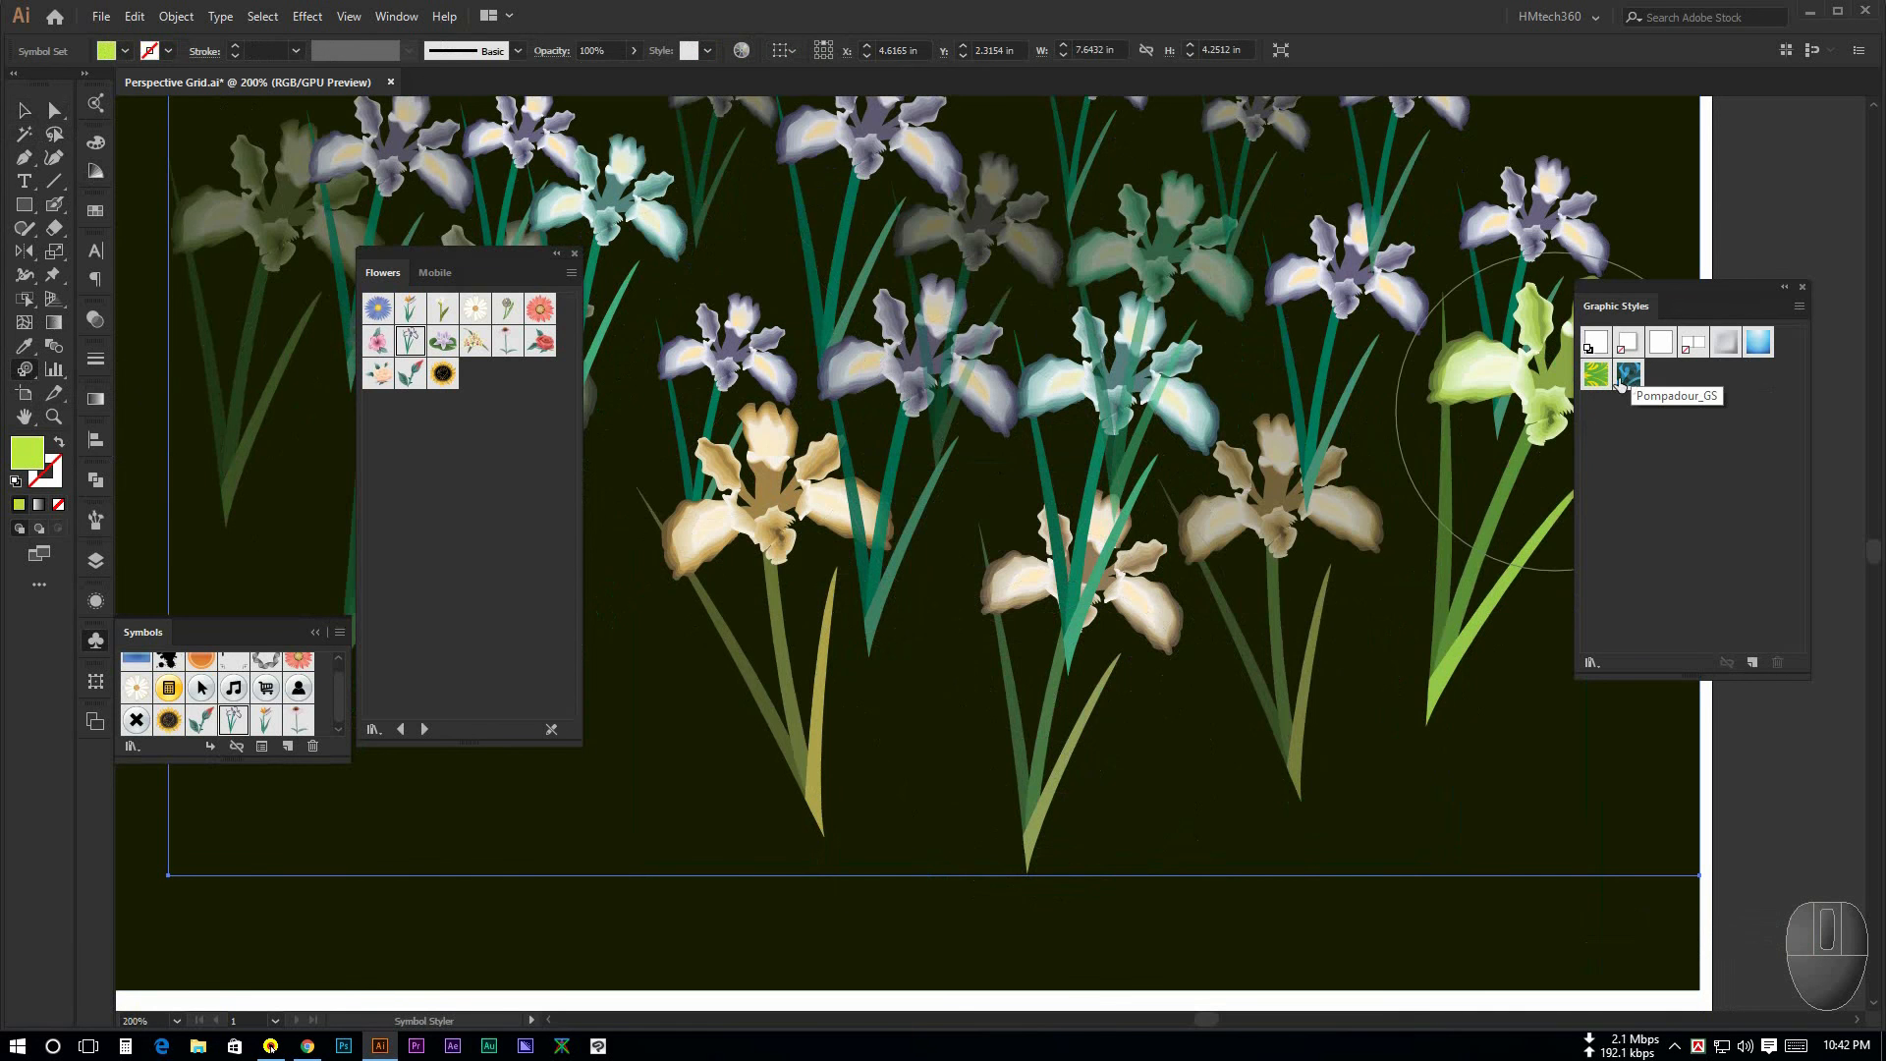
pyautogui.click(1620, 385)
pyautogui.moveTo(918, 580)
pyautogui.mouseDown()
pyautogui.moveTo(890, 537)
pyautogui.moveTo(1037, 743)
pyautogui.moveTo(1074, 716)
pyautogui.mouseUp()
pyautogui.hotkey('ctrl', 'z')
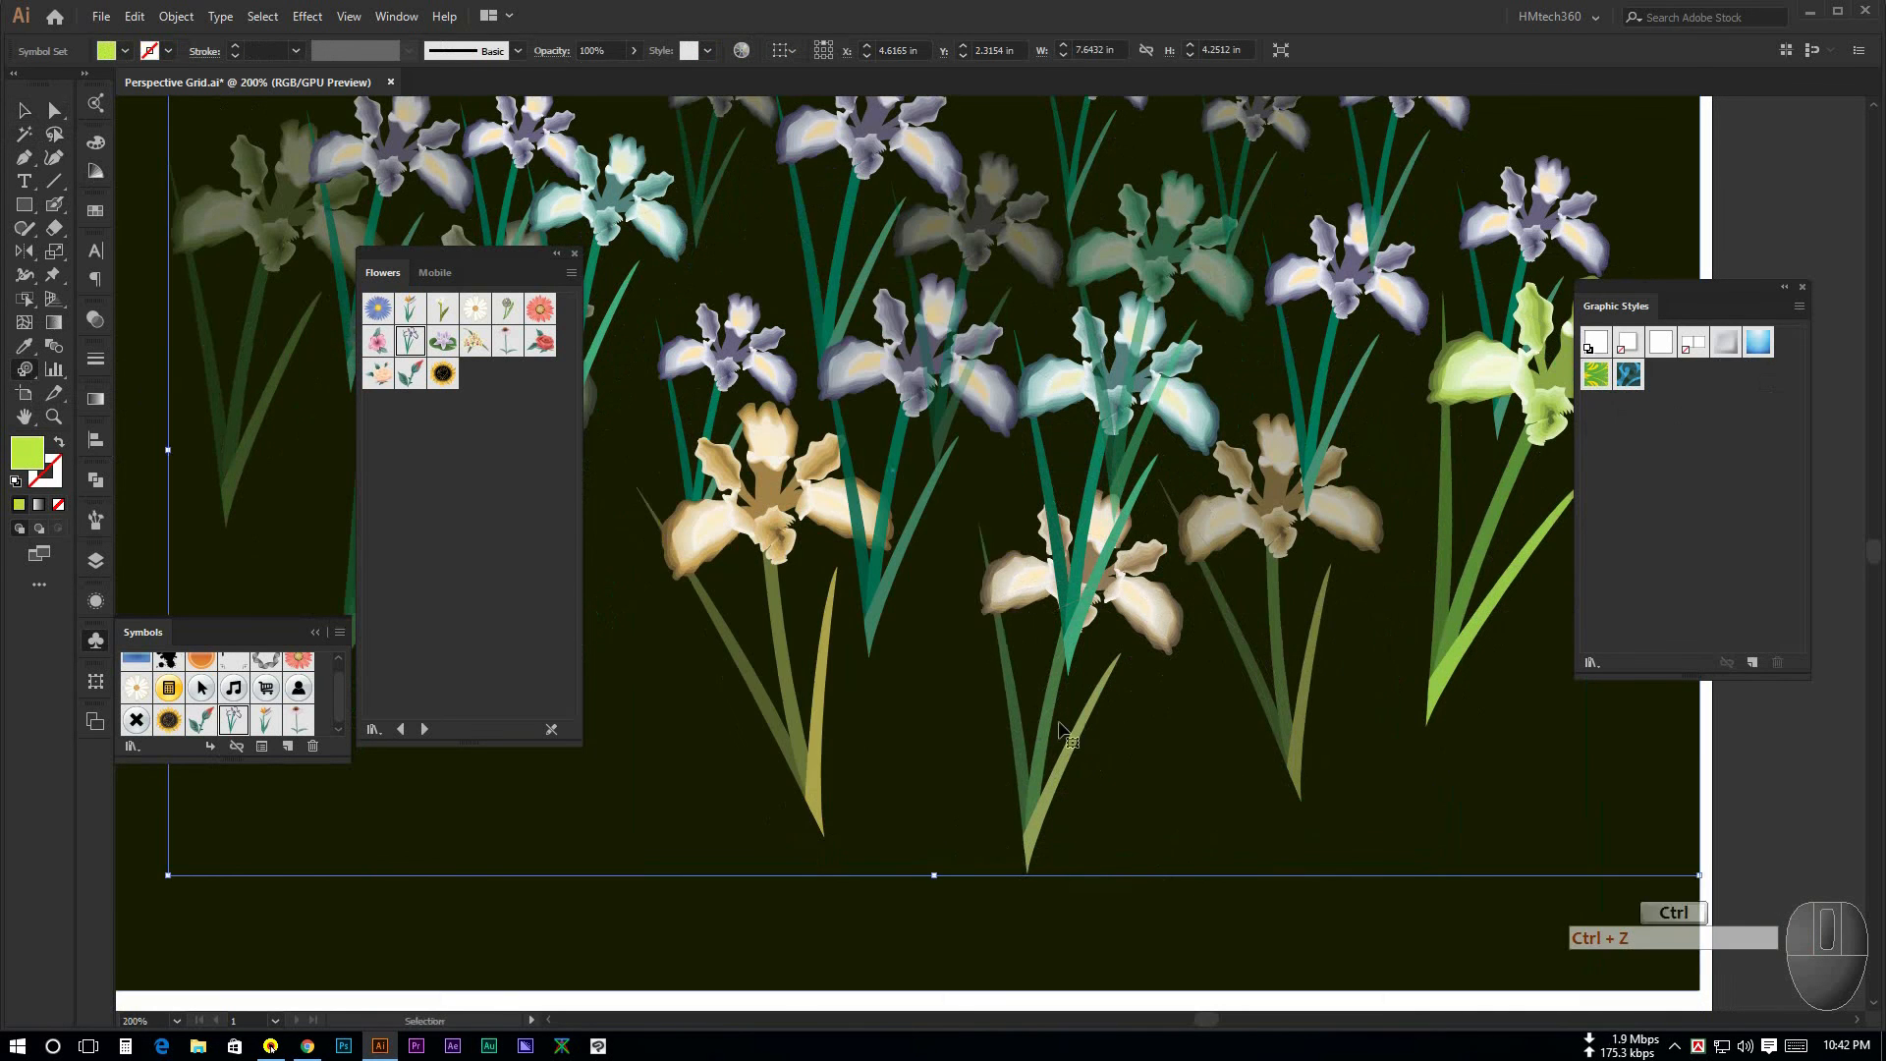
# Step: Apply the green patterned graphic style to the lower central iris and more faintly to the brown iris beside it
pyautogui.click(1081, 688)
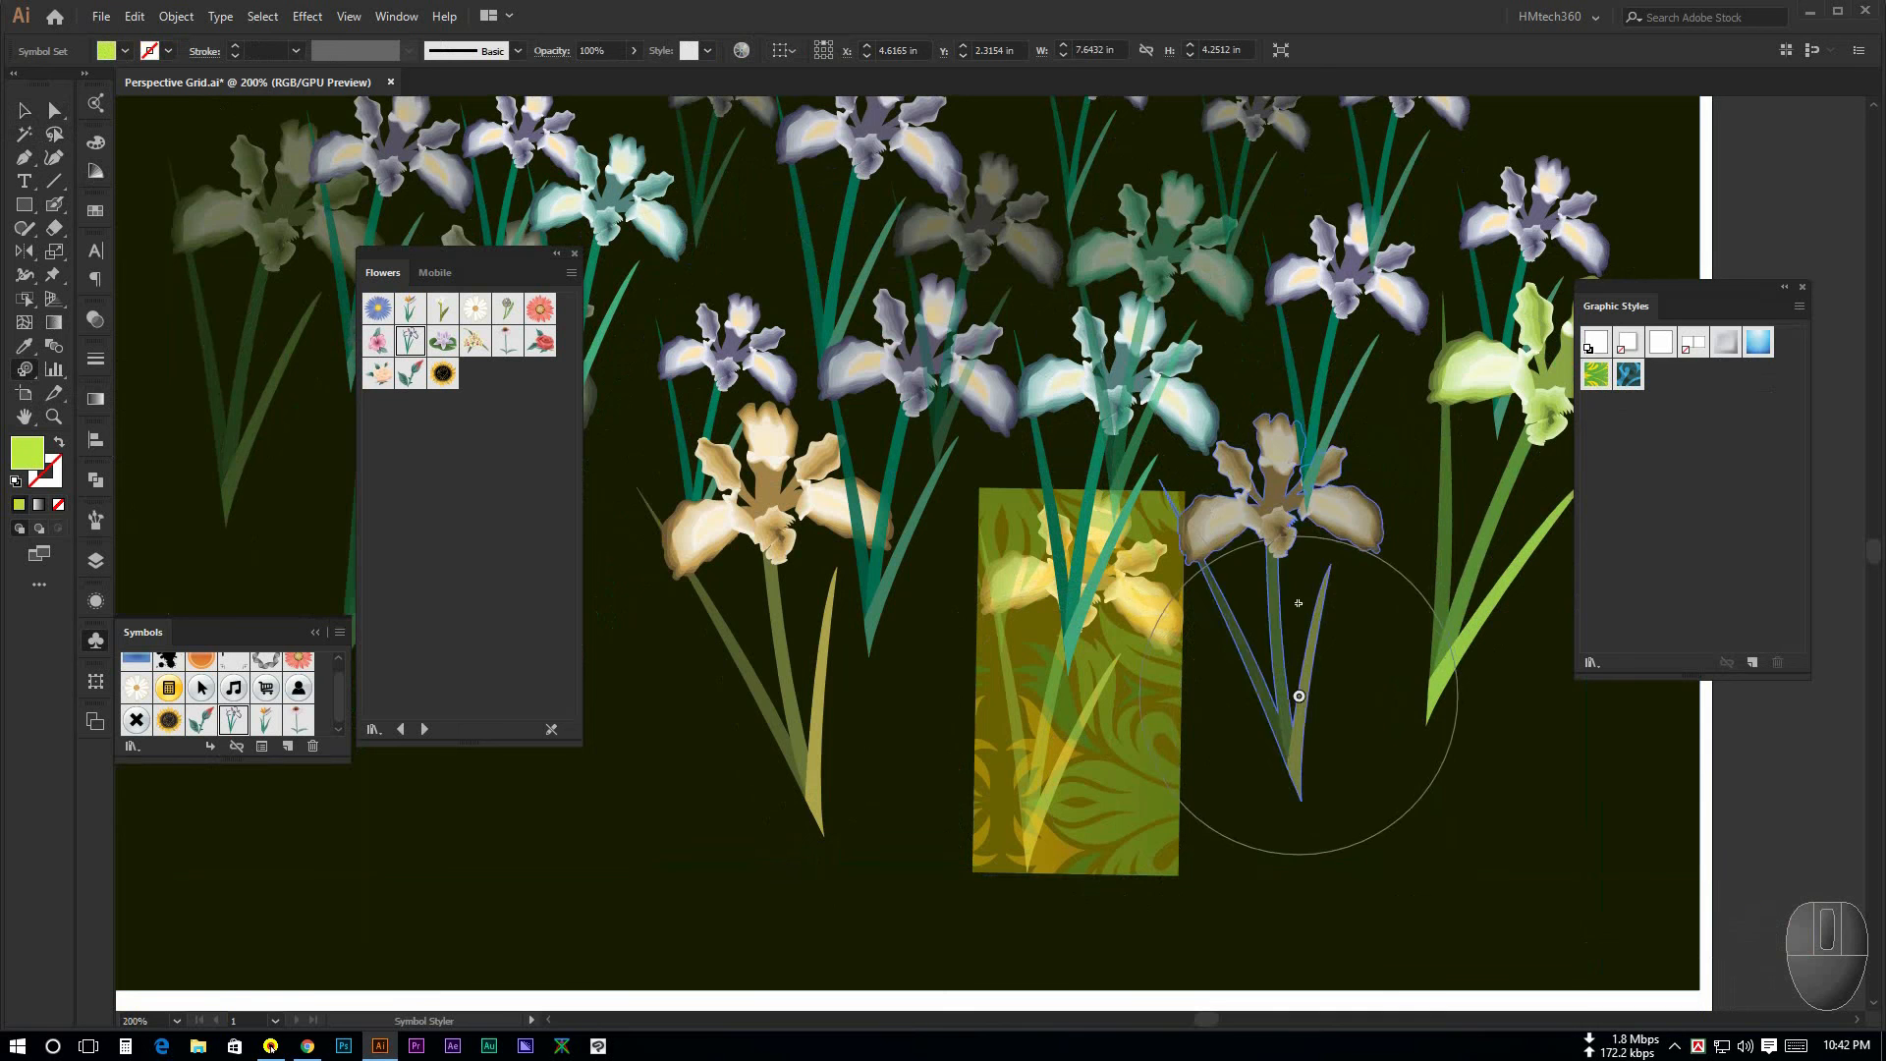
pyautogui.click(1332, 732)
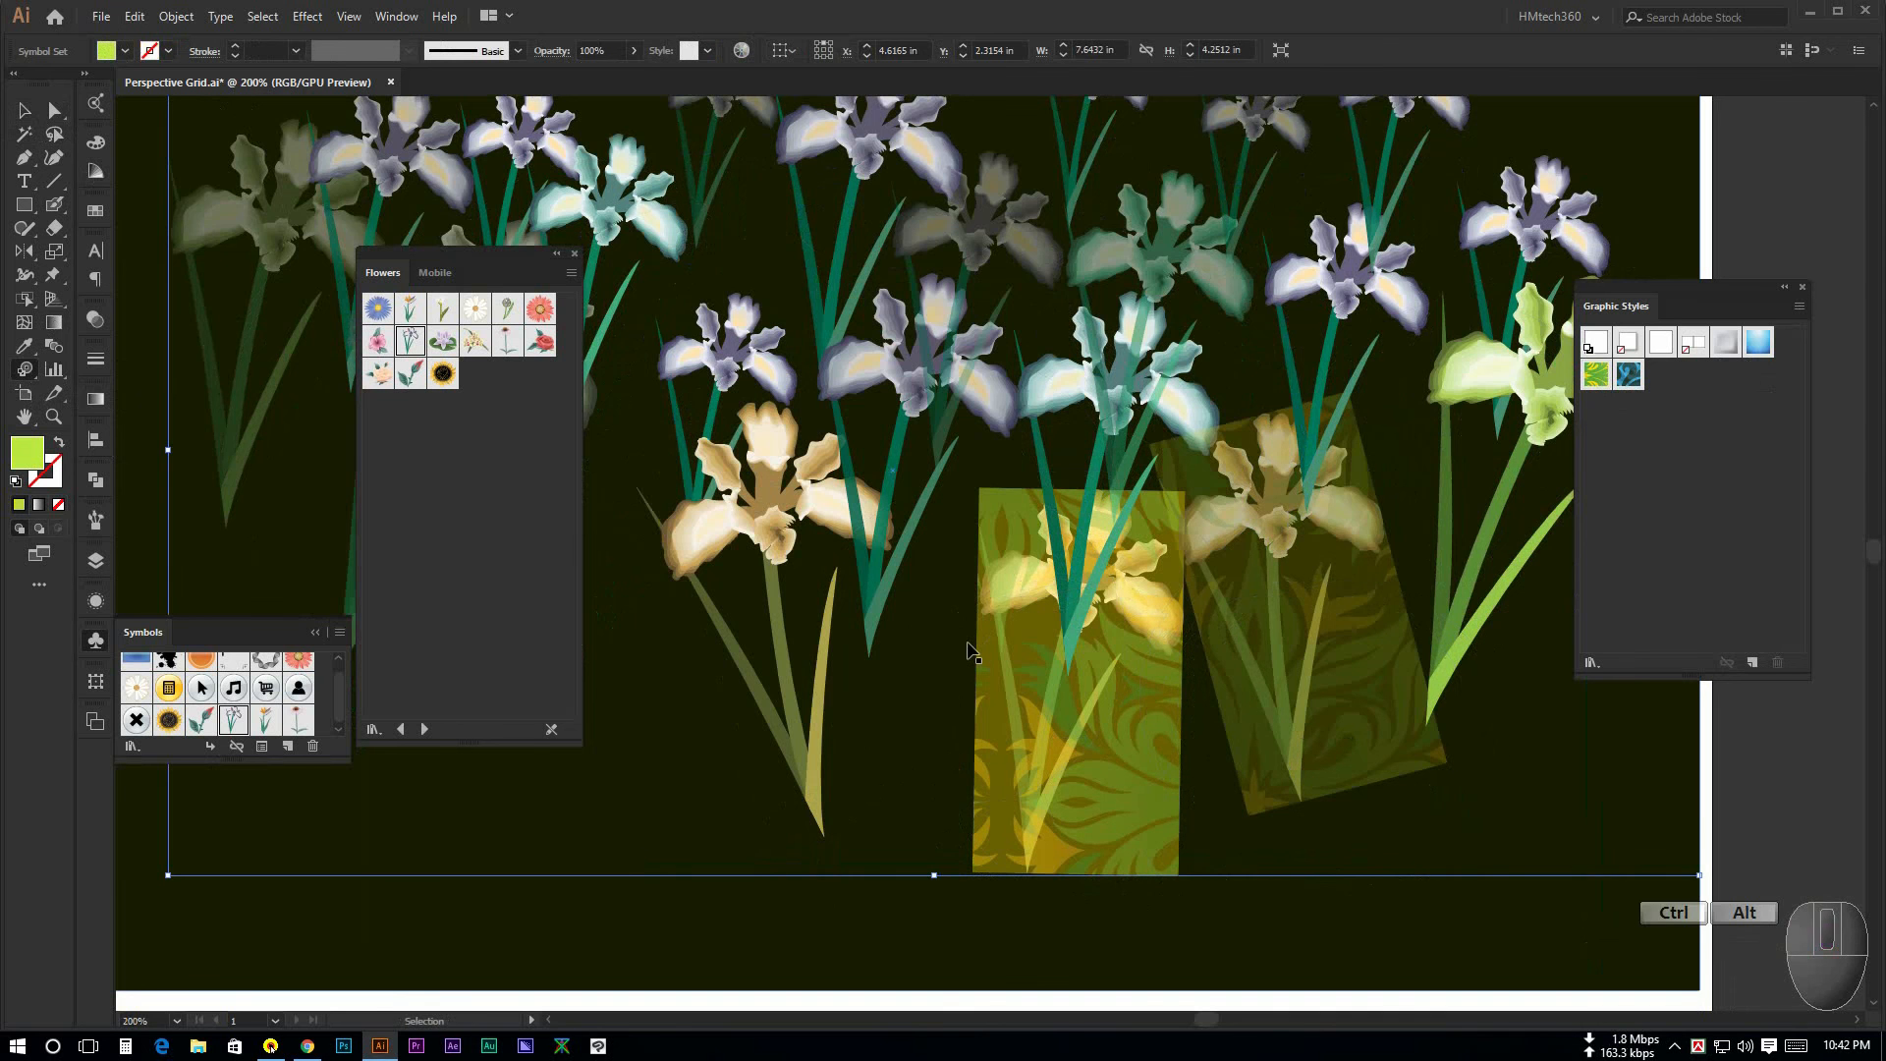
pyautogui.hotkey('ctrl', 'alt', '0')
pyautogui.scroll(-4, 1017, 653)
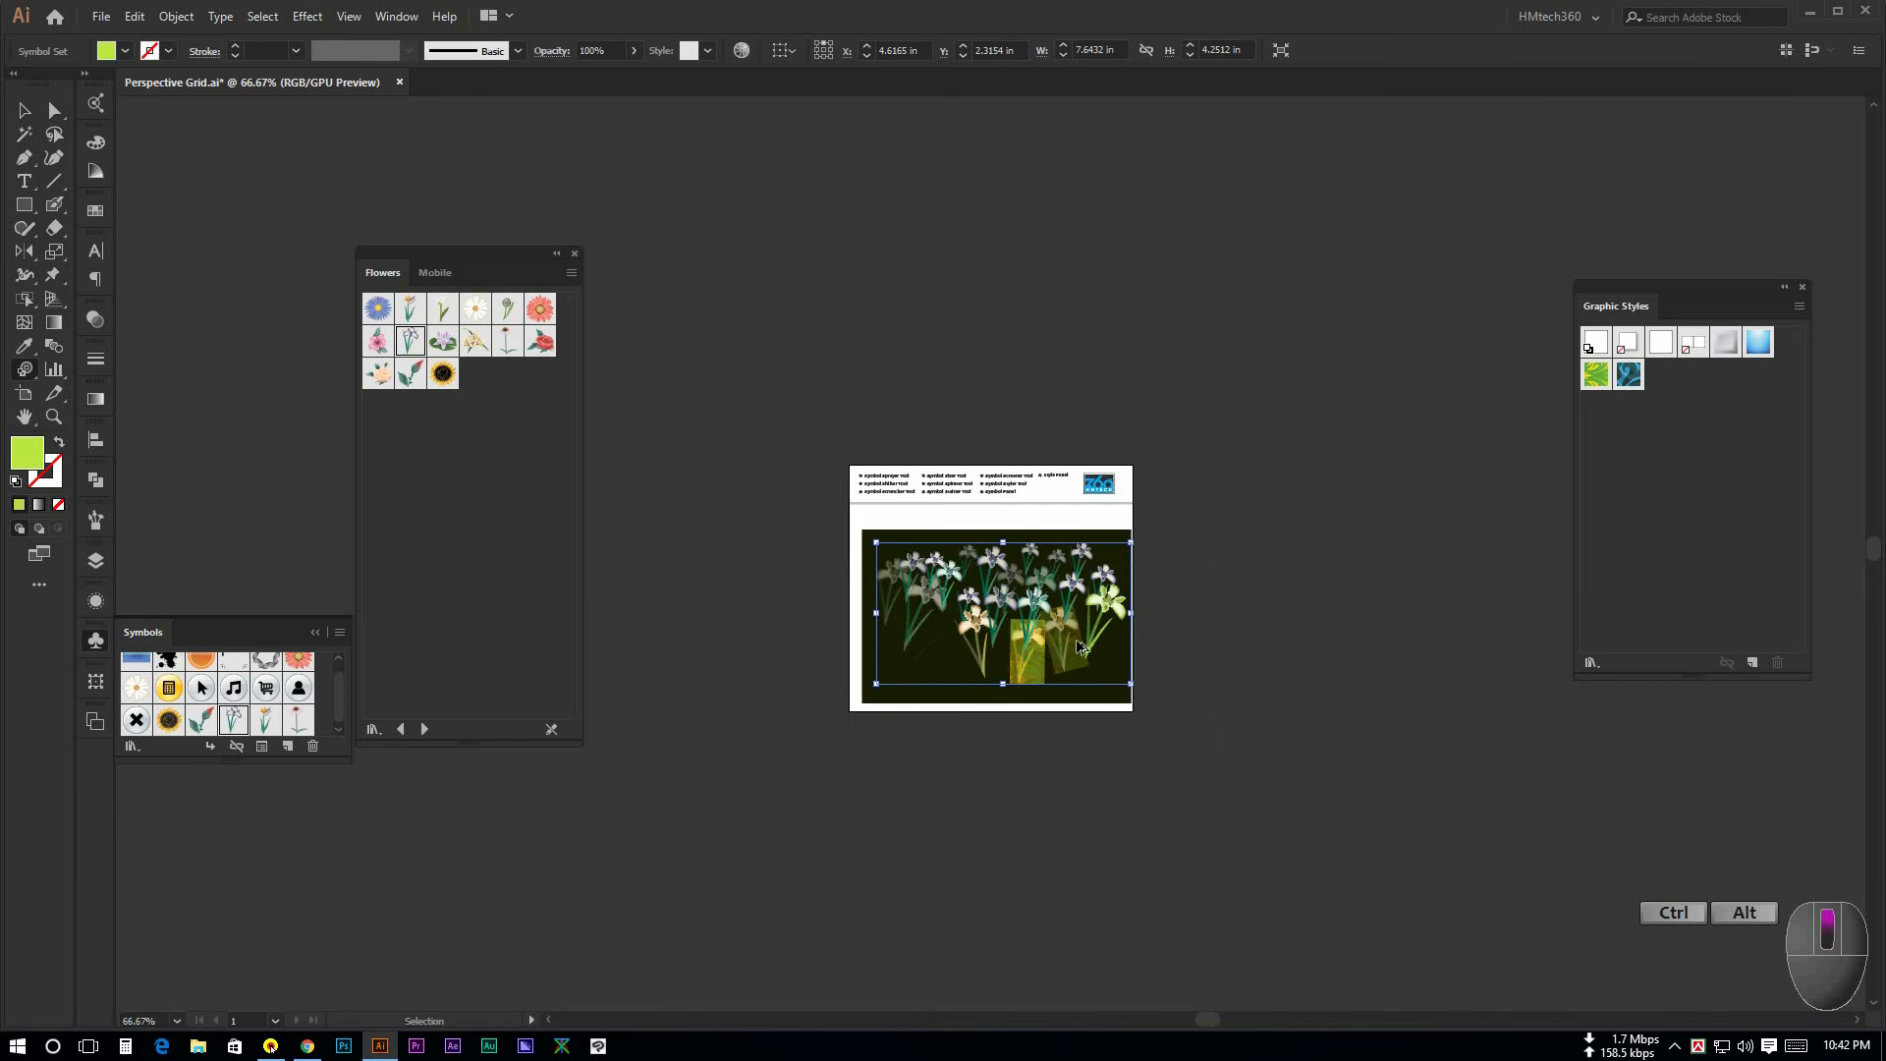
pyautogui.scroll(3, 1080, 648)
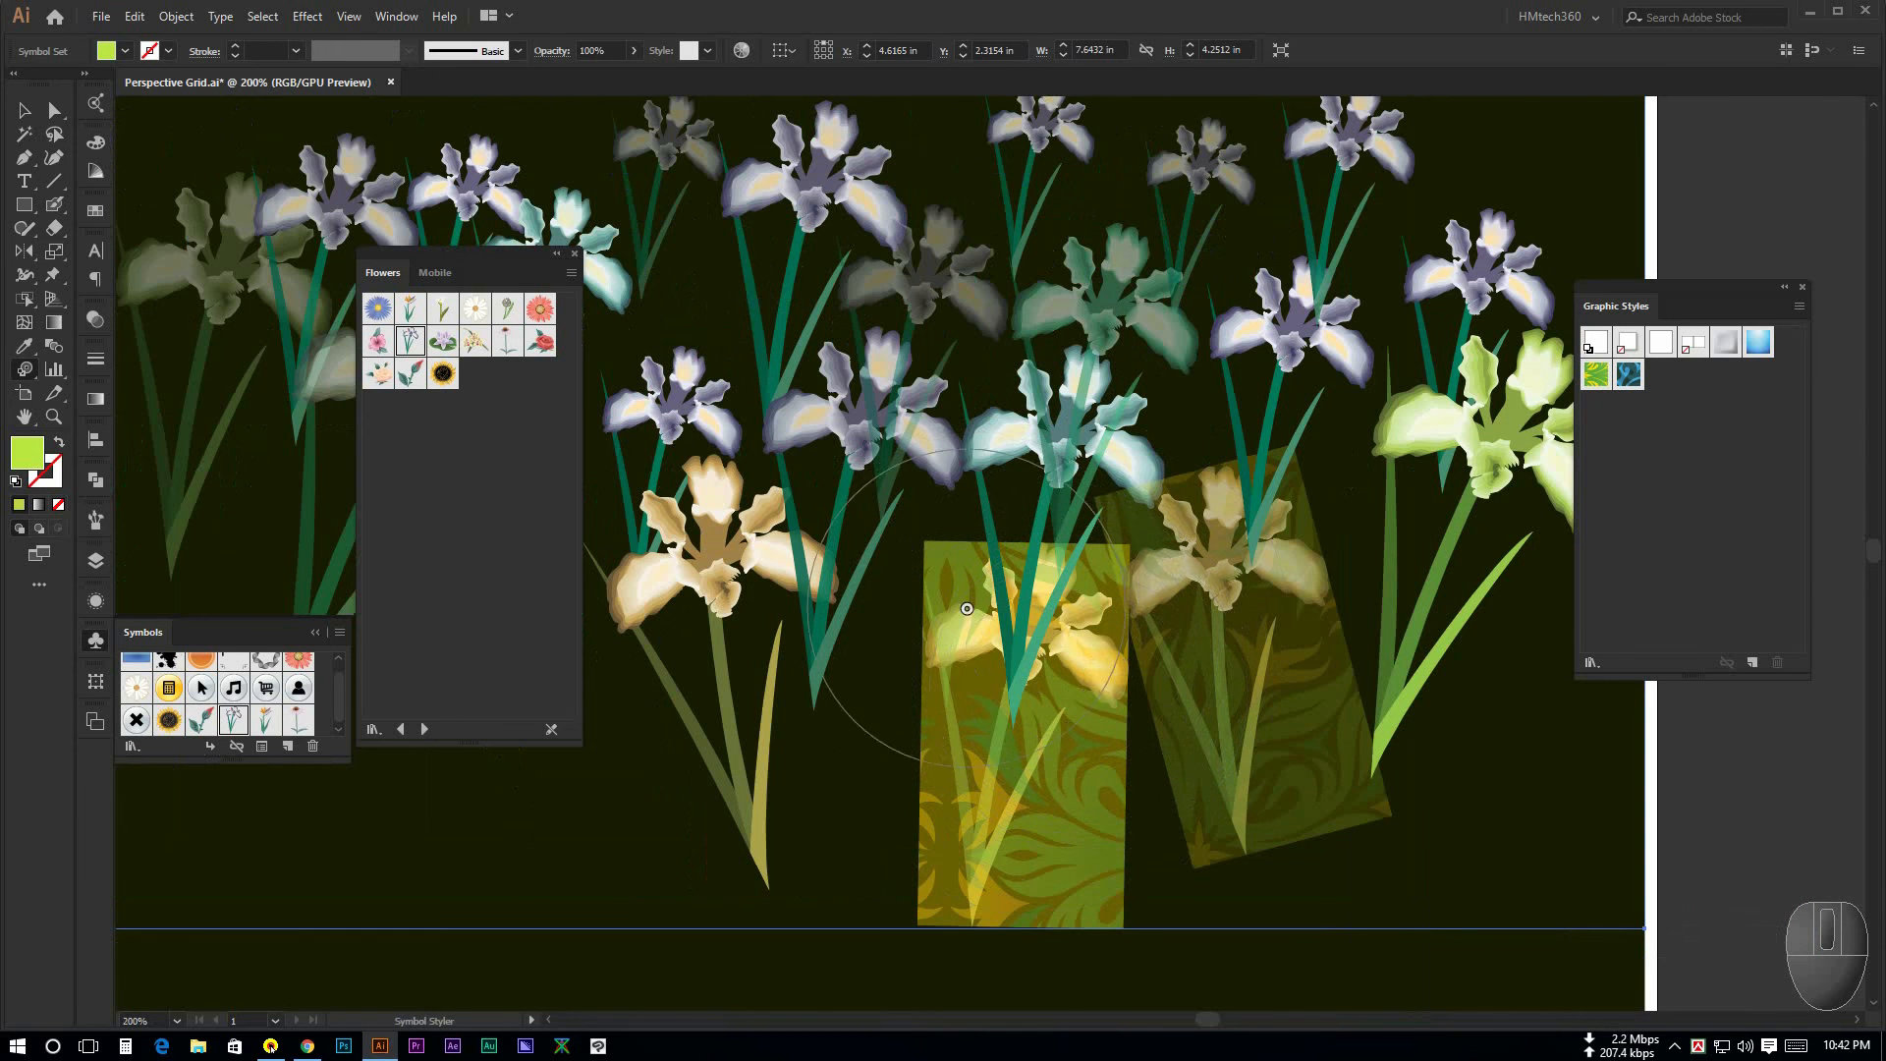
pyautogui.hotkey('ctrl', 'alt')
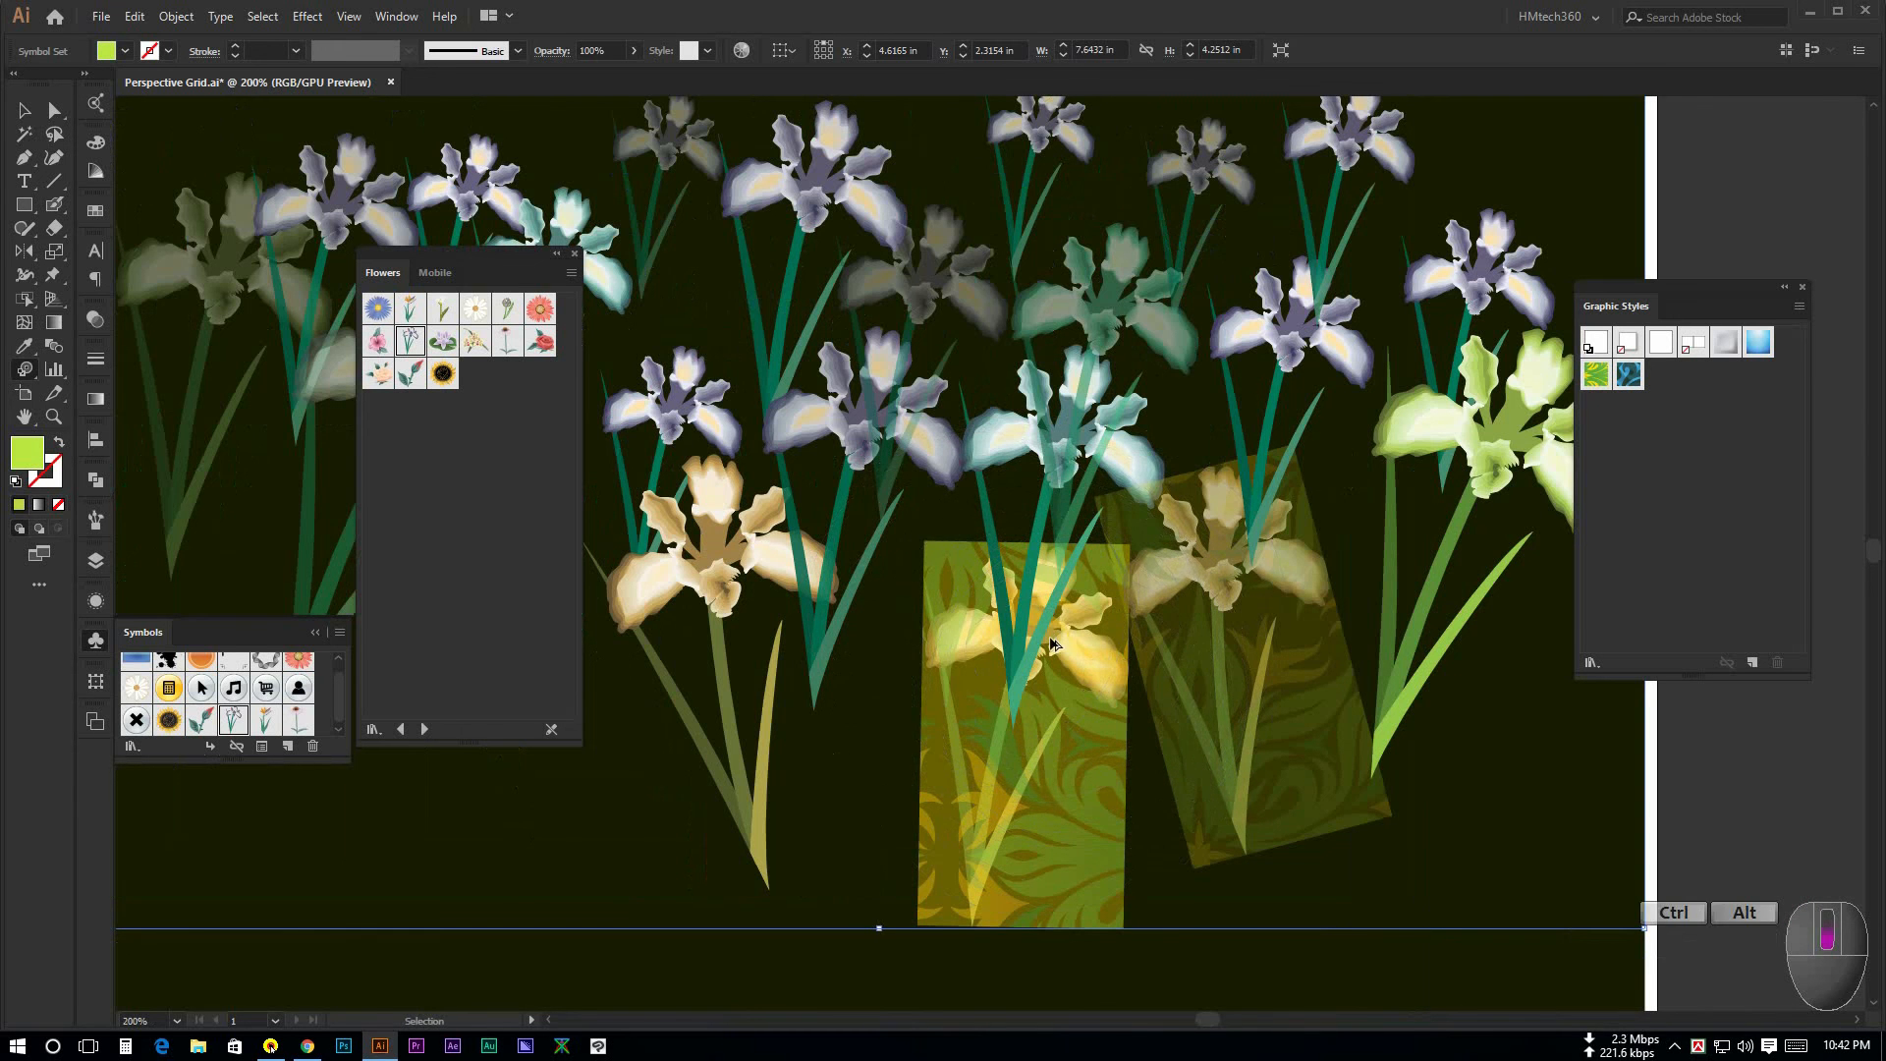
pyautogui.scroll(-3, 1050, 643)
# Step: Undo the green pattern styling on the two lower irises and deselect the symbol set
pyautogui.click(22, 111)
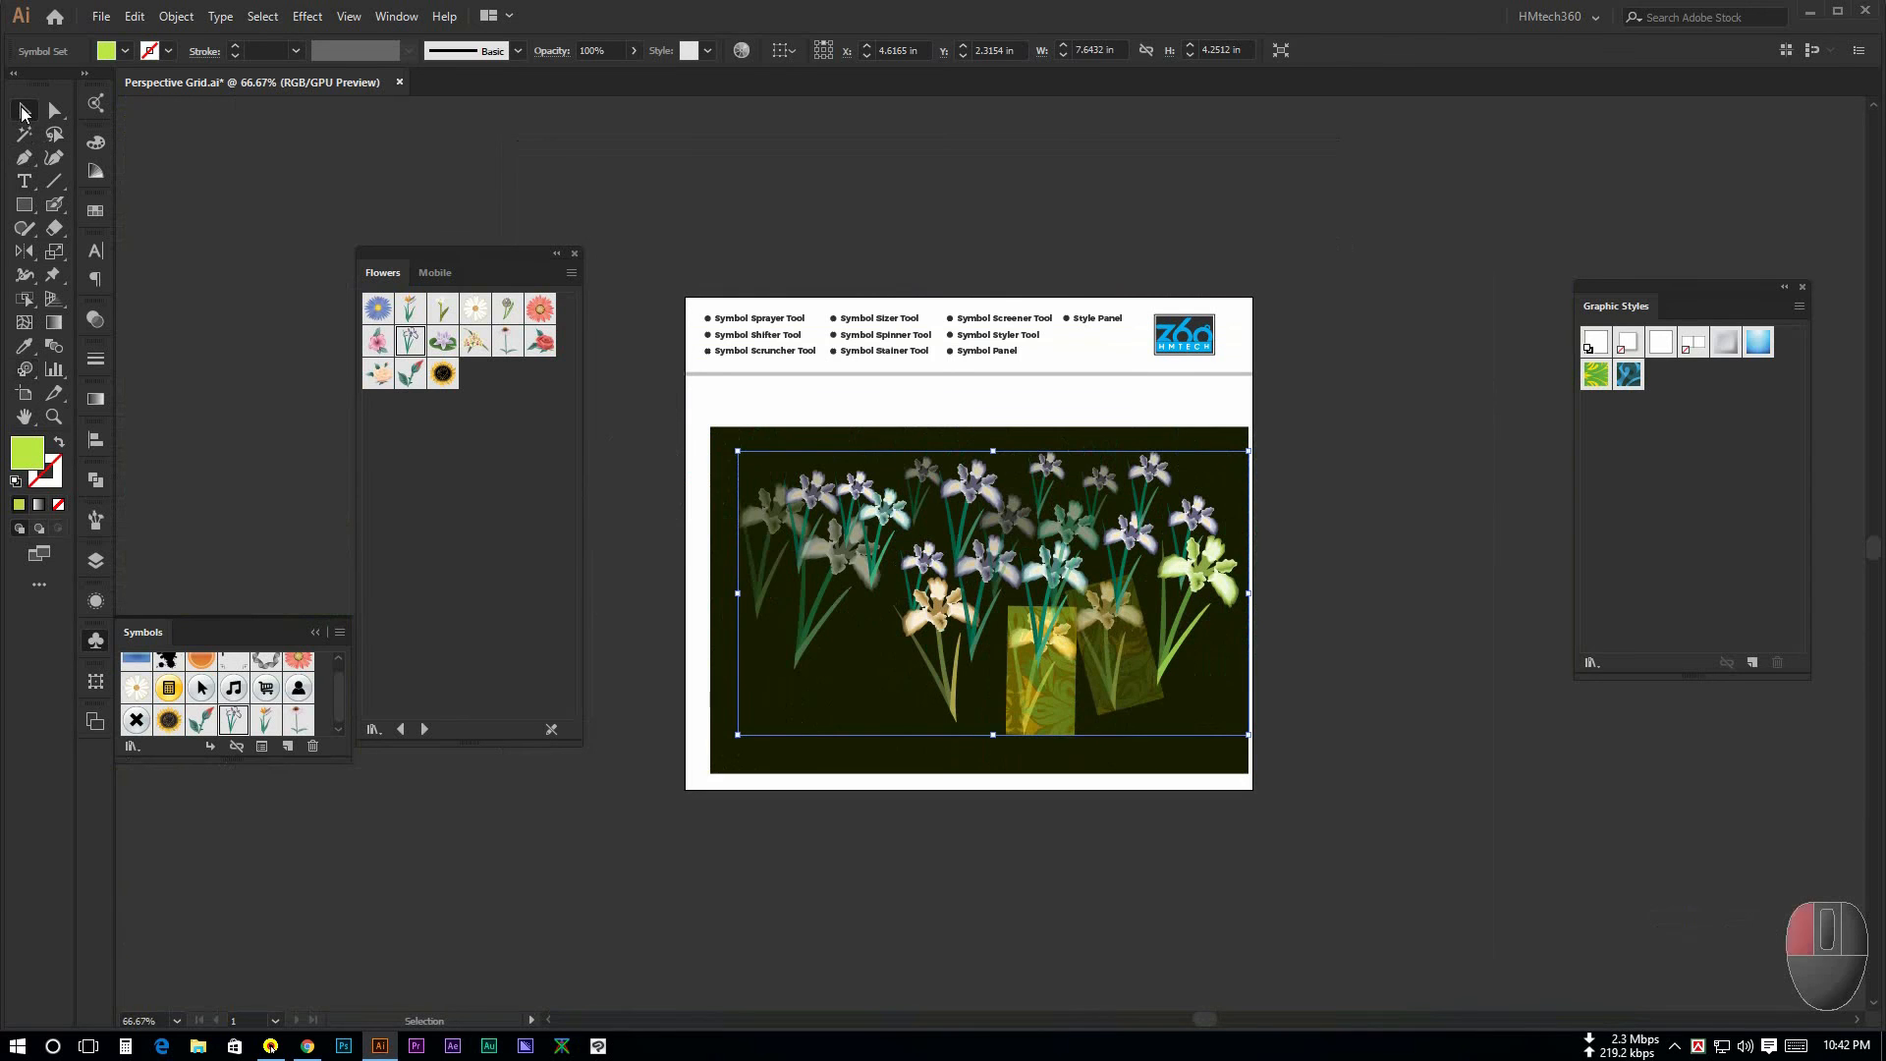
pyautogui.click(910, 794)
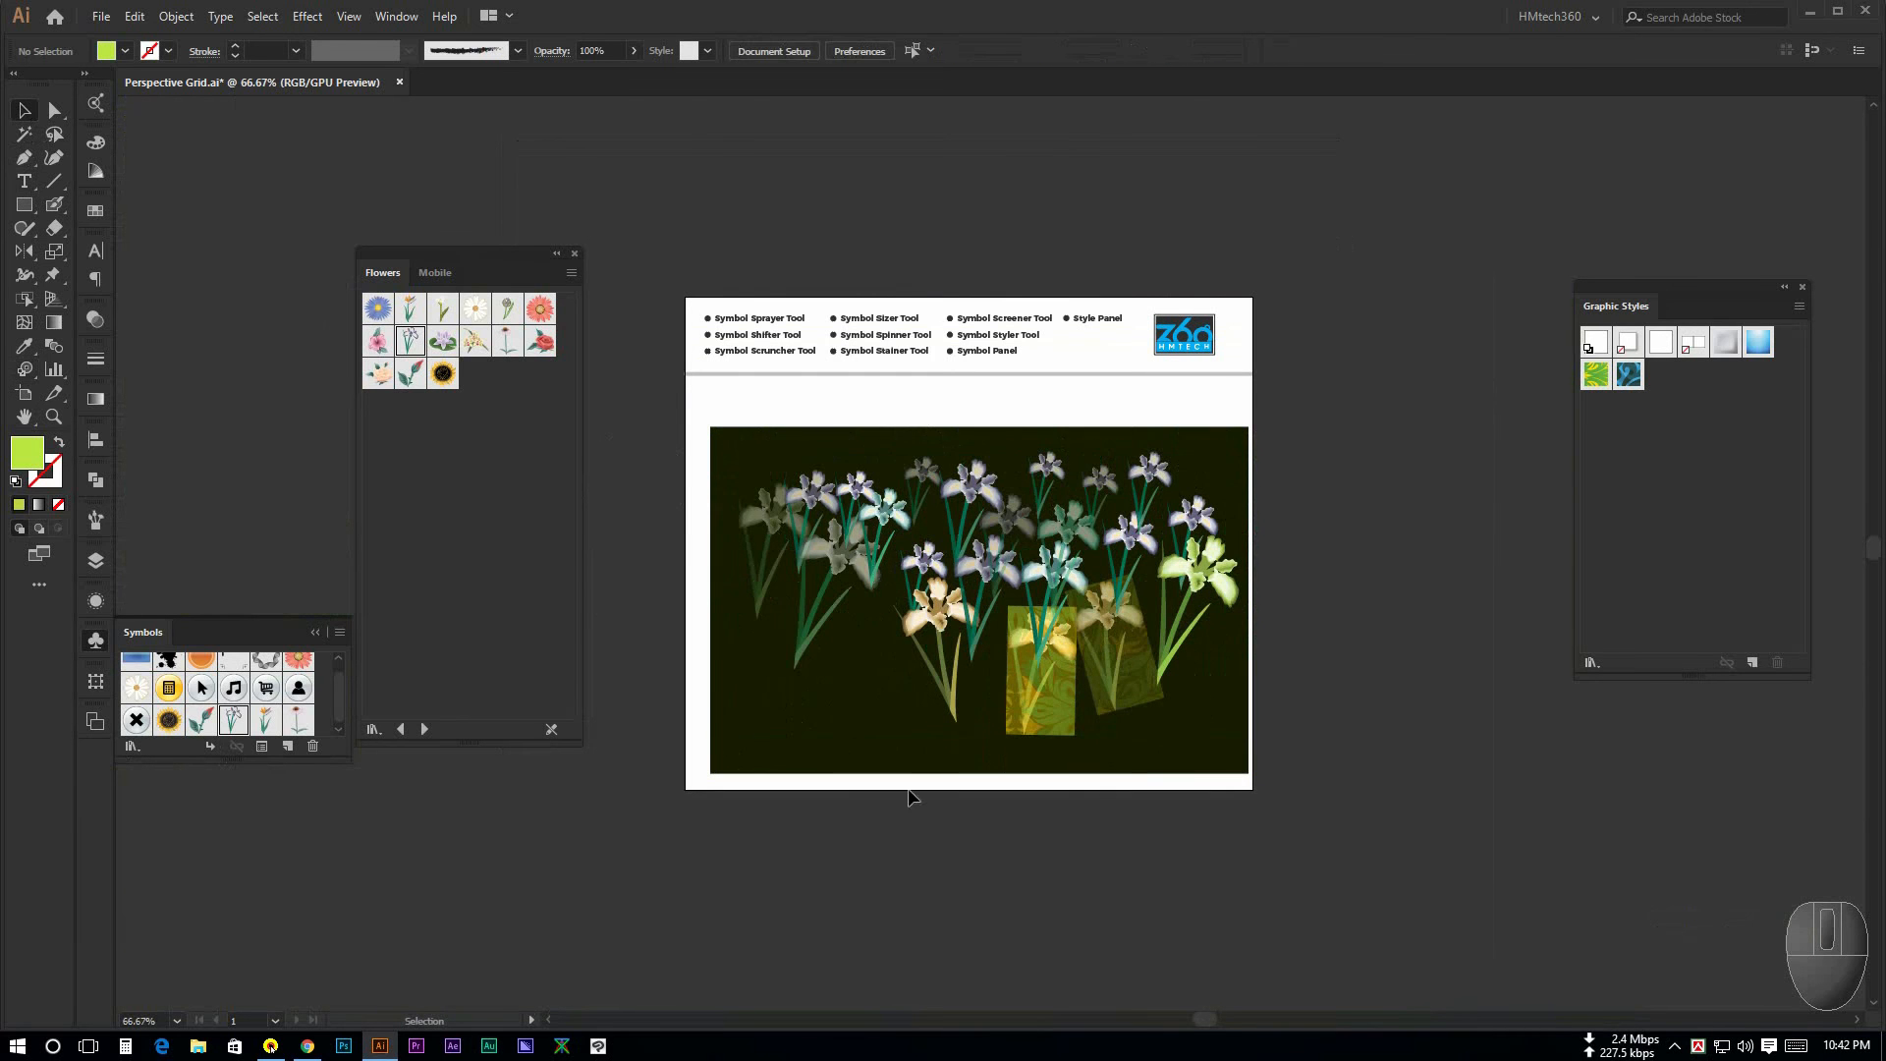
pyautogui.click(1002, 716)
pyautogui.moveTo(959, 600); pyautogui.dragTo(1132, 621)
pyautogui.hotkey('ctrl', 'z')
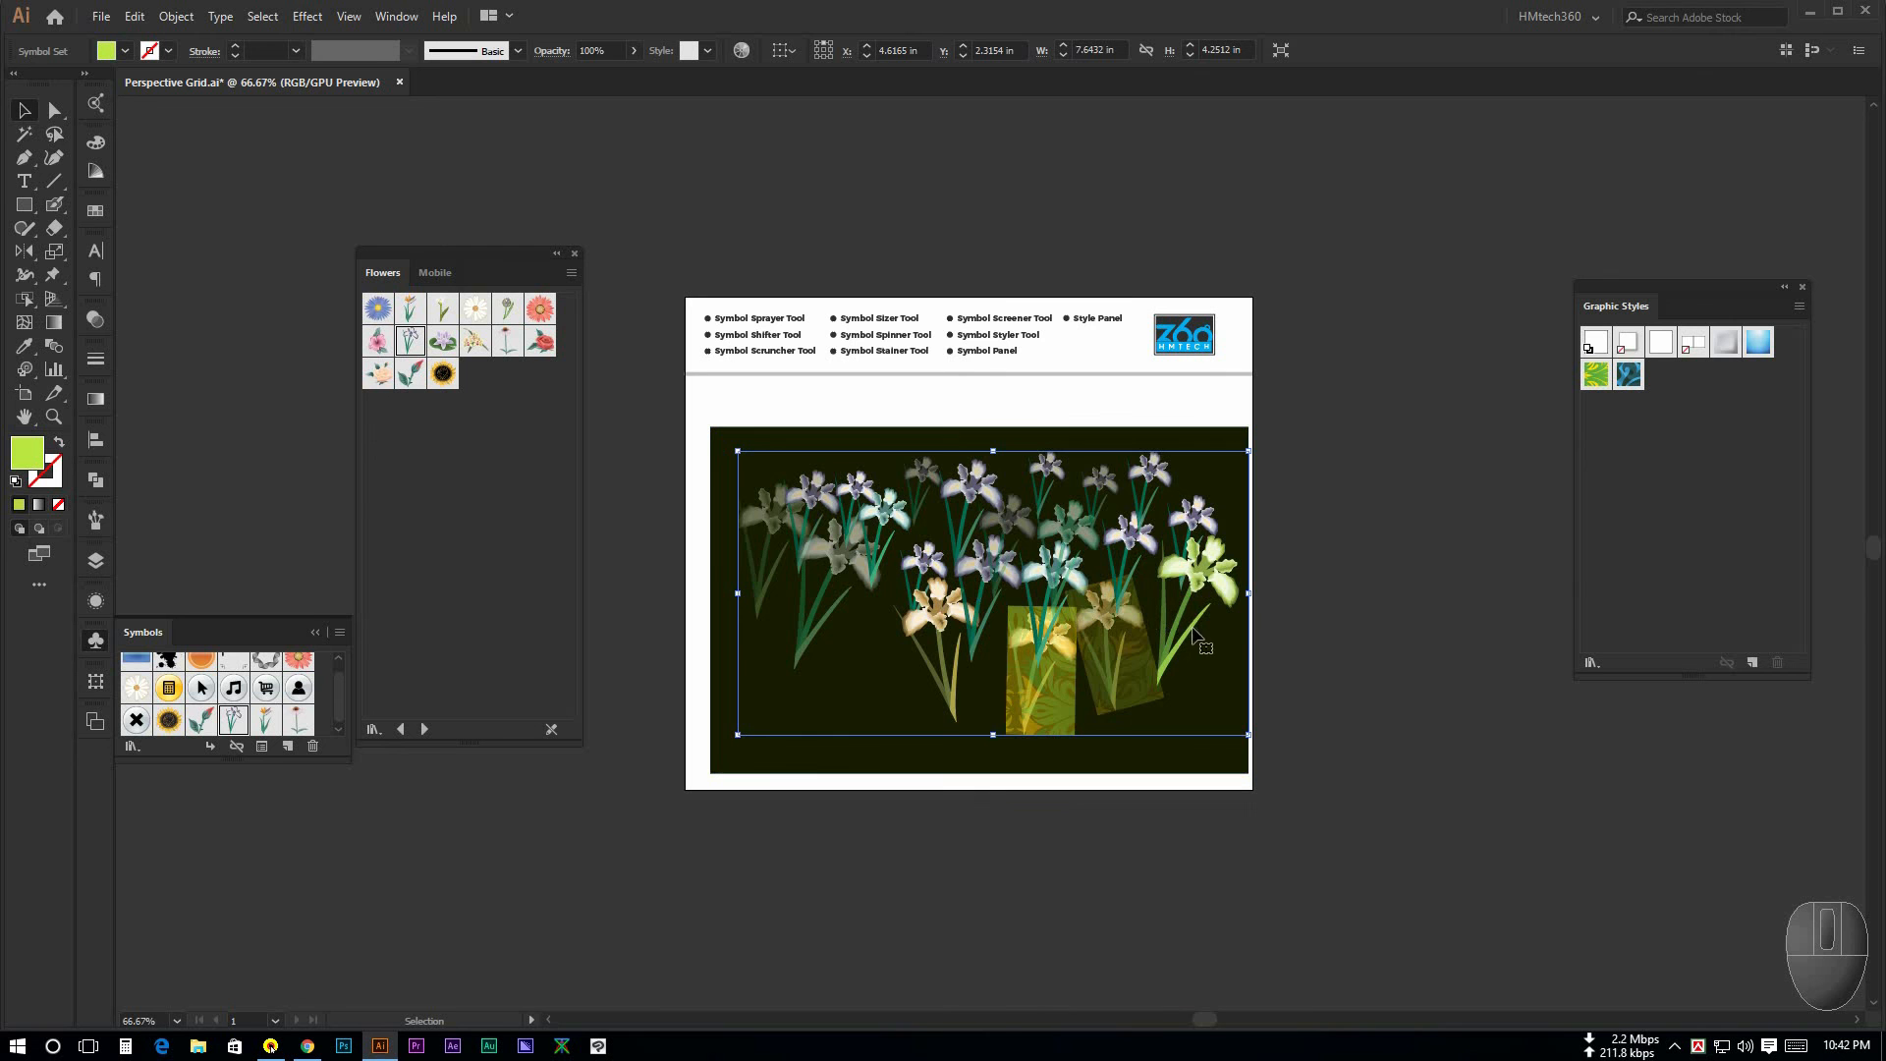
pyautogui.hotkey('ctrl', 'z')
pyautogui.hotkey('ctrl', 'z')
pyautogui.click(1023, 864)
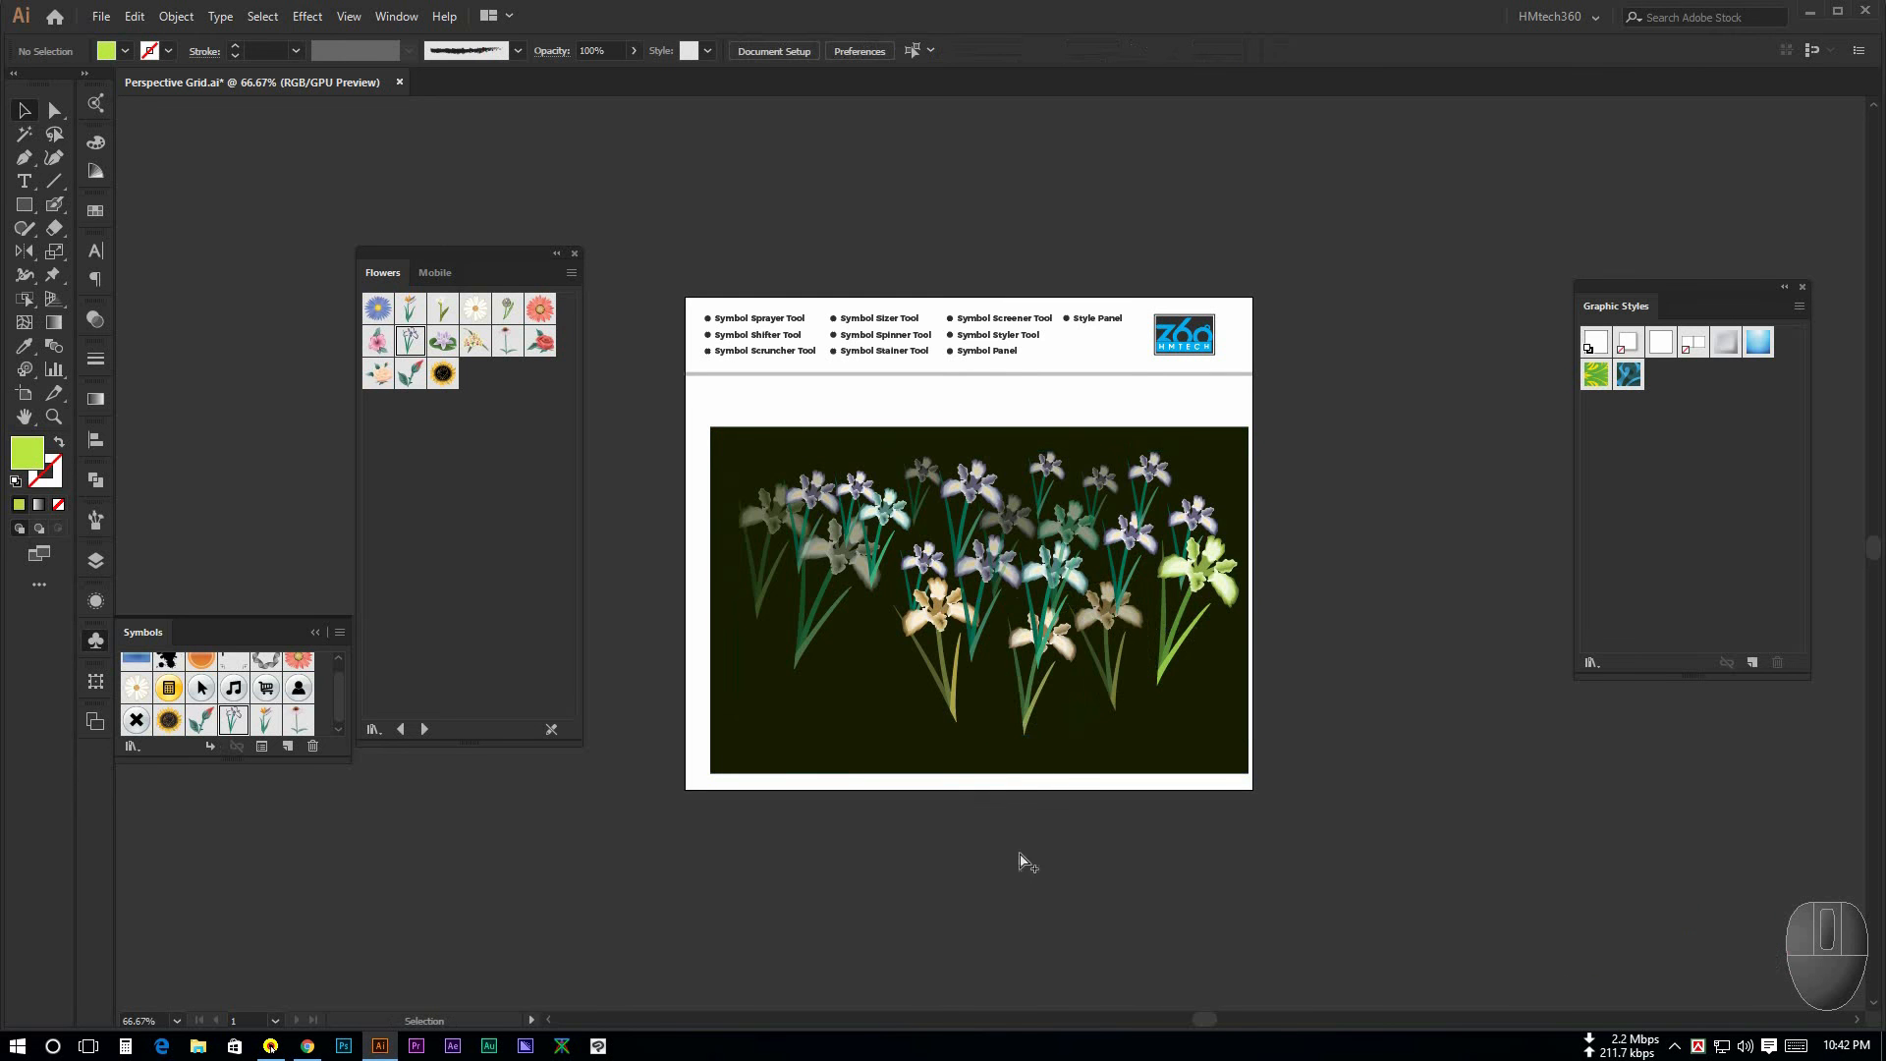
# Step: Draw a five-pointed green star about 0.54 in wide near the lower left of the dark rectangle
pyautogui.scroll(1, 1023, 864)
pyautogui.moveTo(883, 823); pyautogui.dragTo(979, 800)
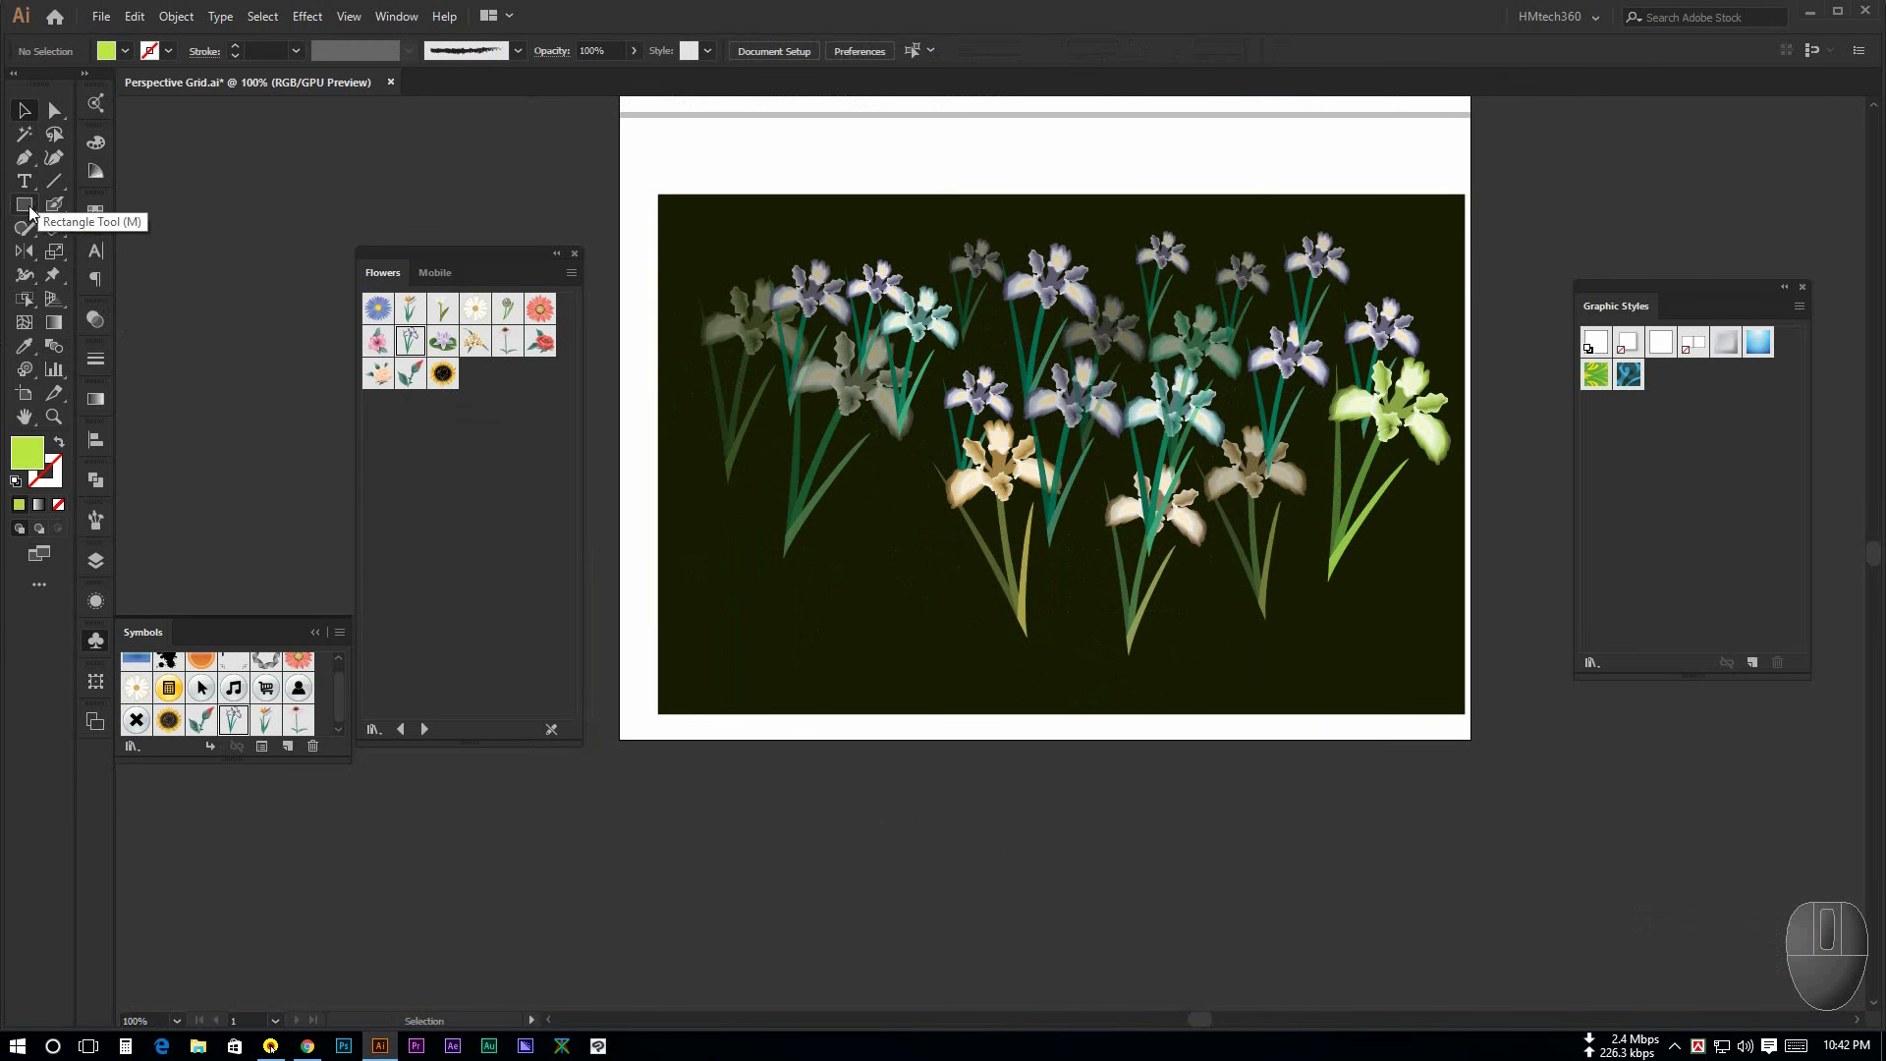
pyautogui.moveTo(25, 204); pyautogui.dragTo(98, 277)
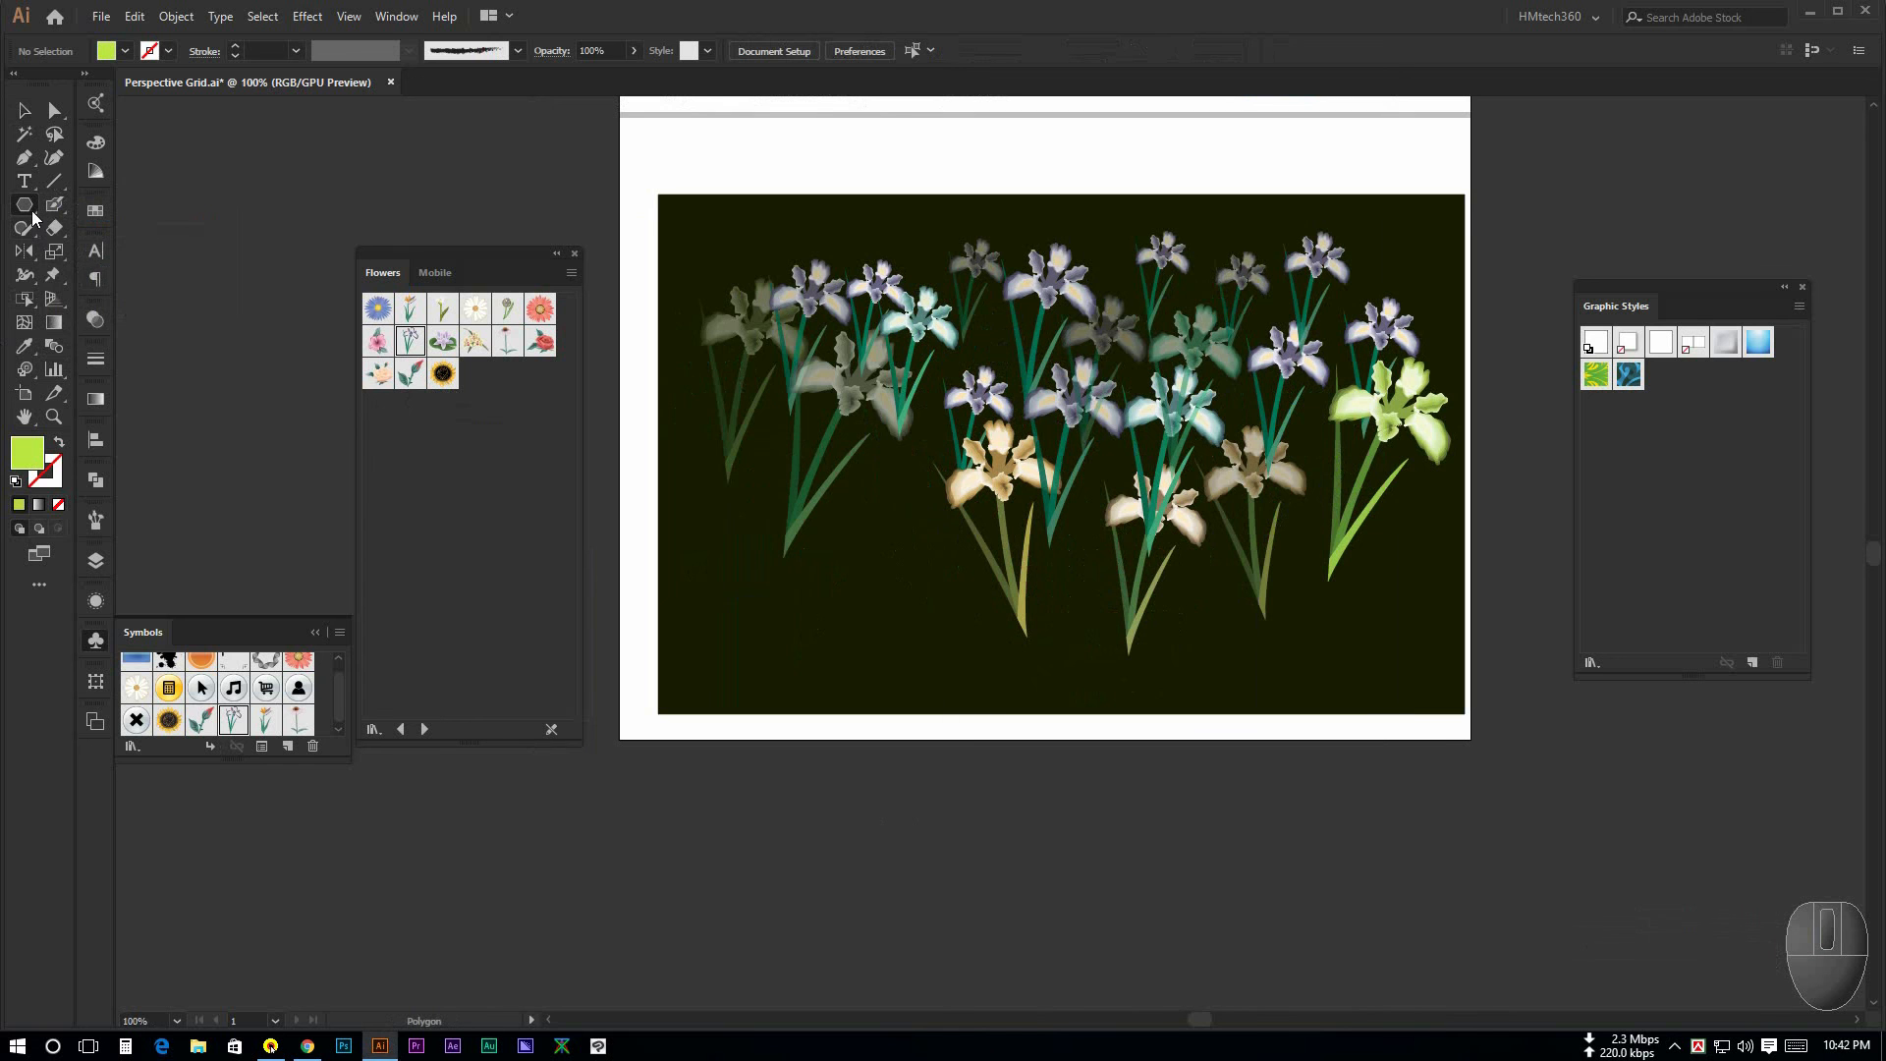
pyautogui.moveTo(32, 216); pyautogui.dragTo(123, 300)
pyautogui.moveTo(825, 632); pyautogui.dragTo(845, 648)
pyautogui.click(25, 109)
# Step: Move the iris symbol set off the dark rectangle to the lower right, and shift the star slightly up and left
pyautogui.hotkey('ctrl', '-')
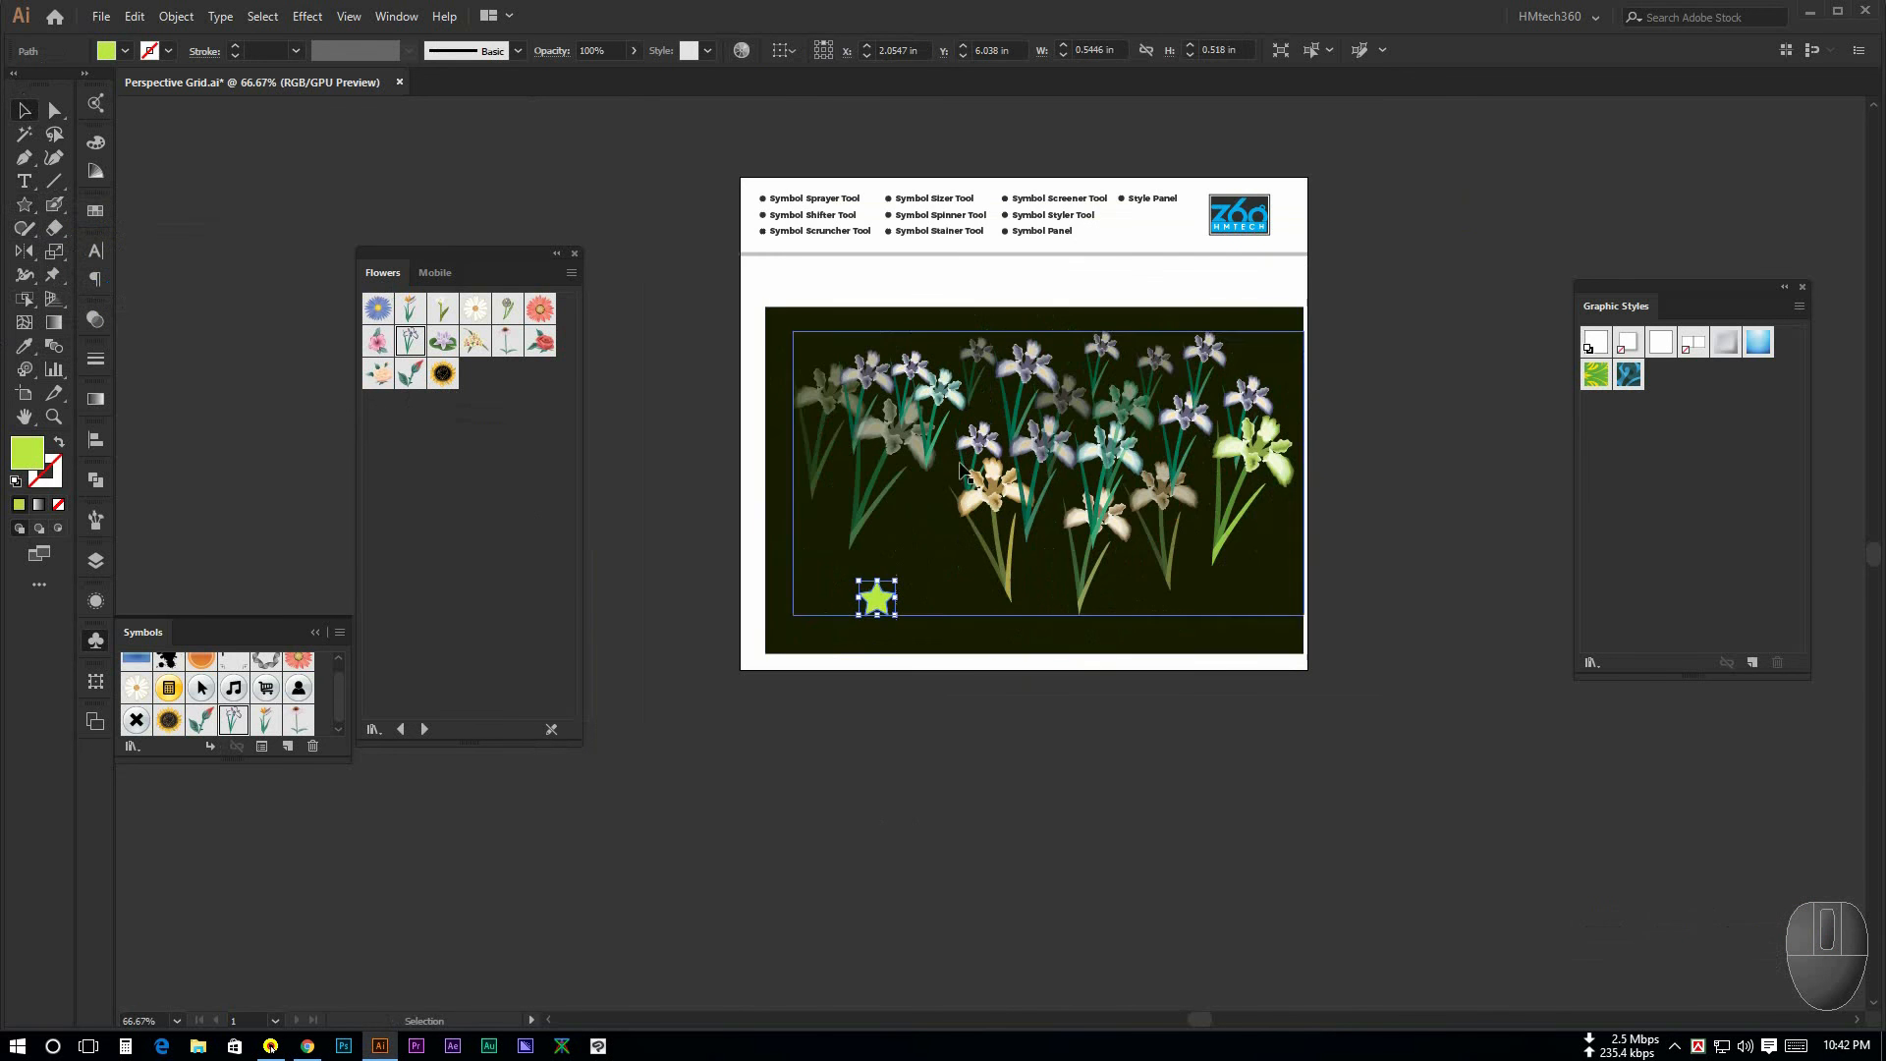
pyautogui.moveTo(957, 425); pyautogui.dragTo(1419, 632)
pyautogui.scroll(2, 834, 602)
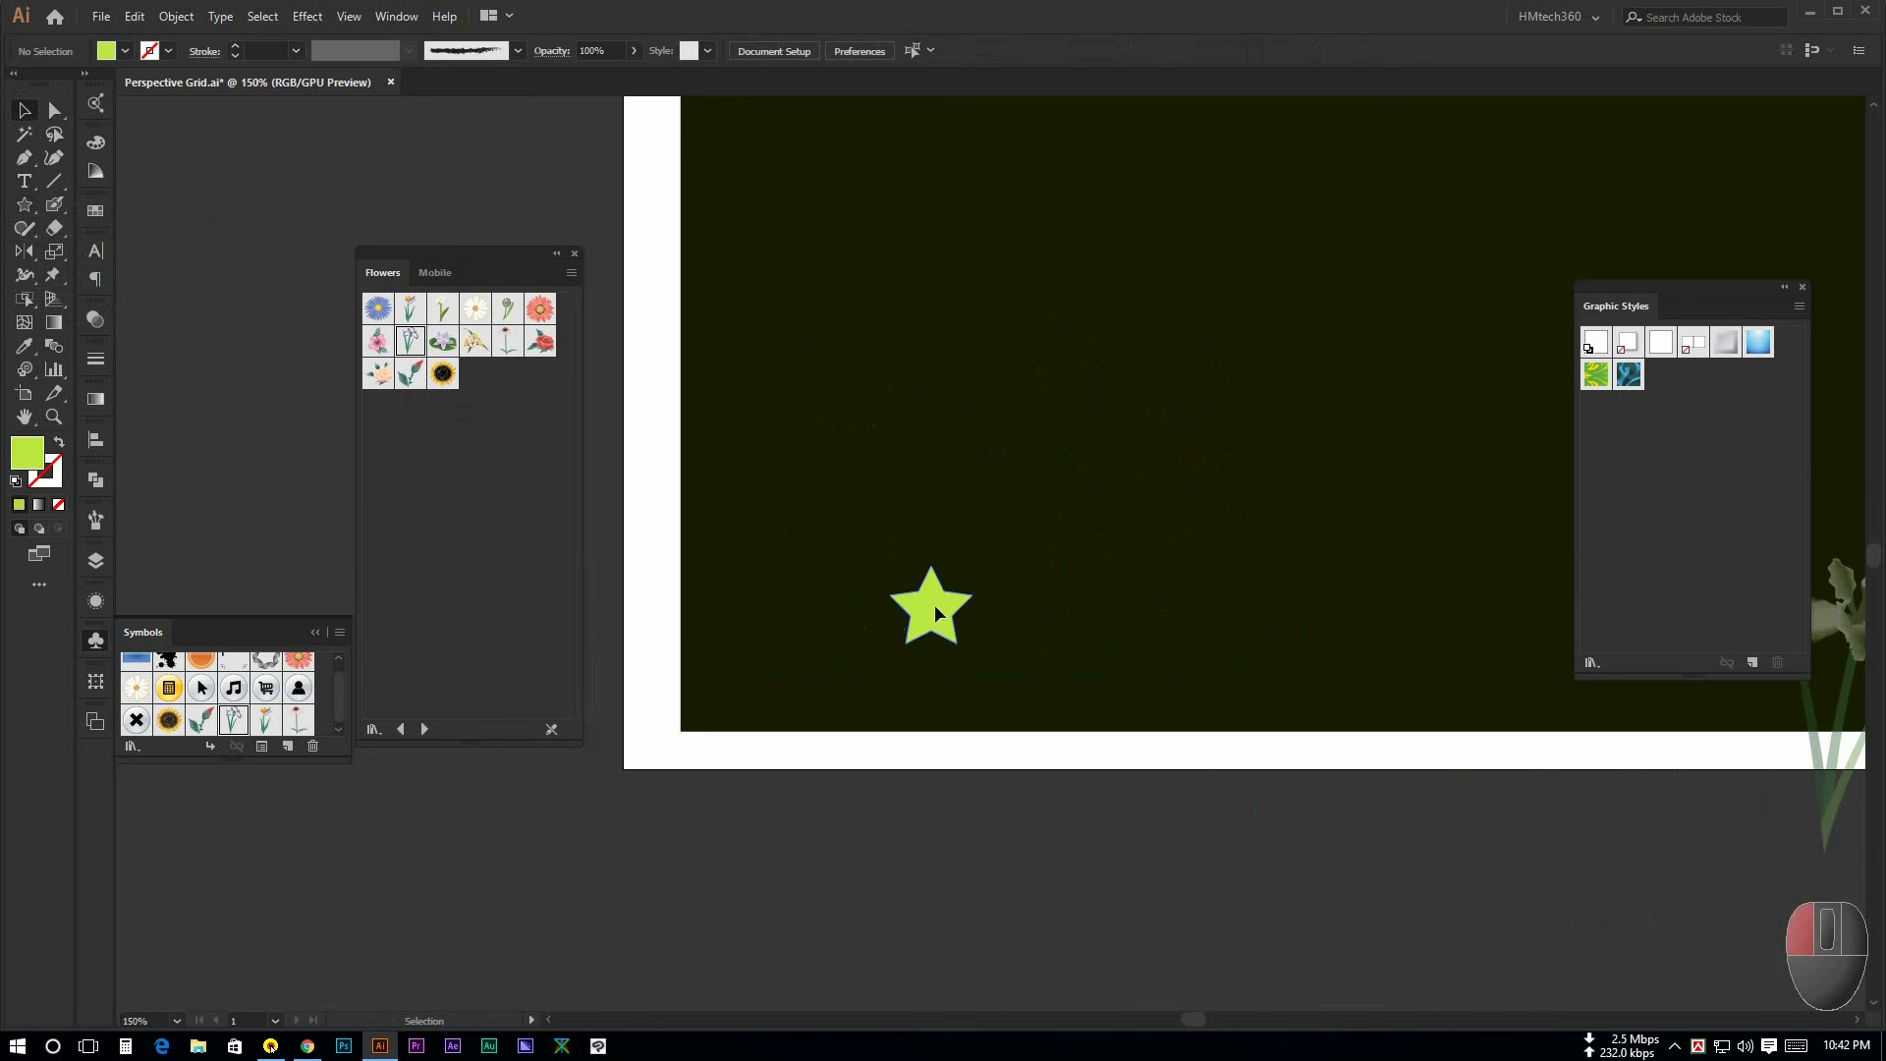
pyautogui.moveTo(934, 604); pyautogui.dragTo(881, 548)
# Step: Set the star's fill colour to mid grey 8E8E8E
pyautogui.doubleClick(45, 454)
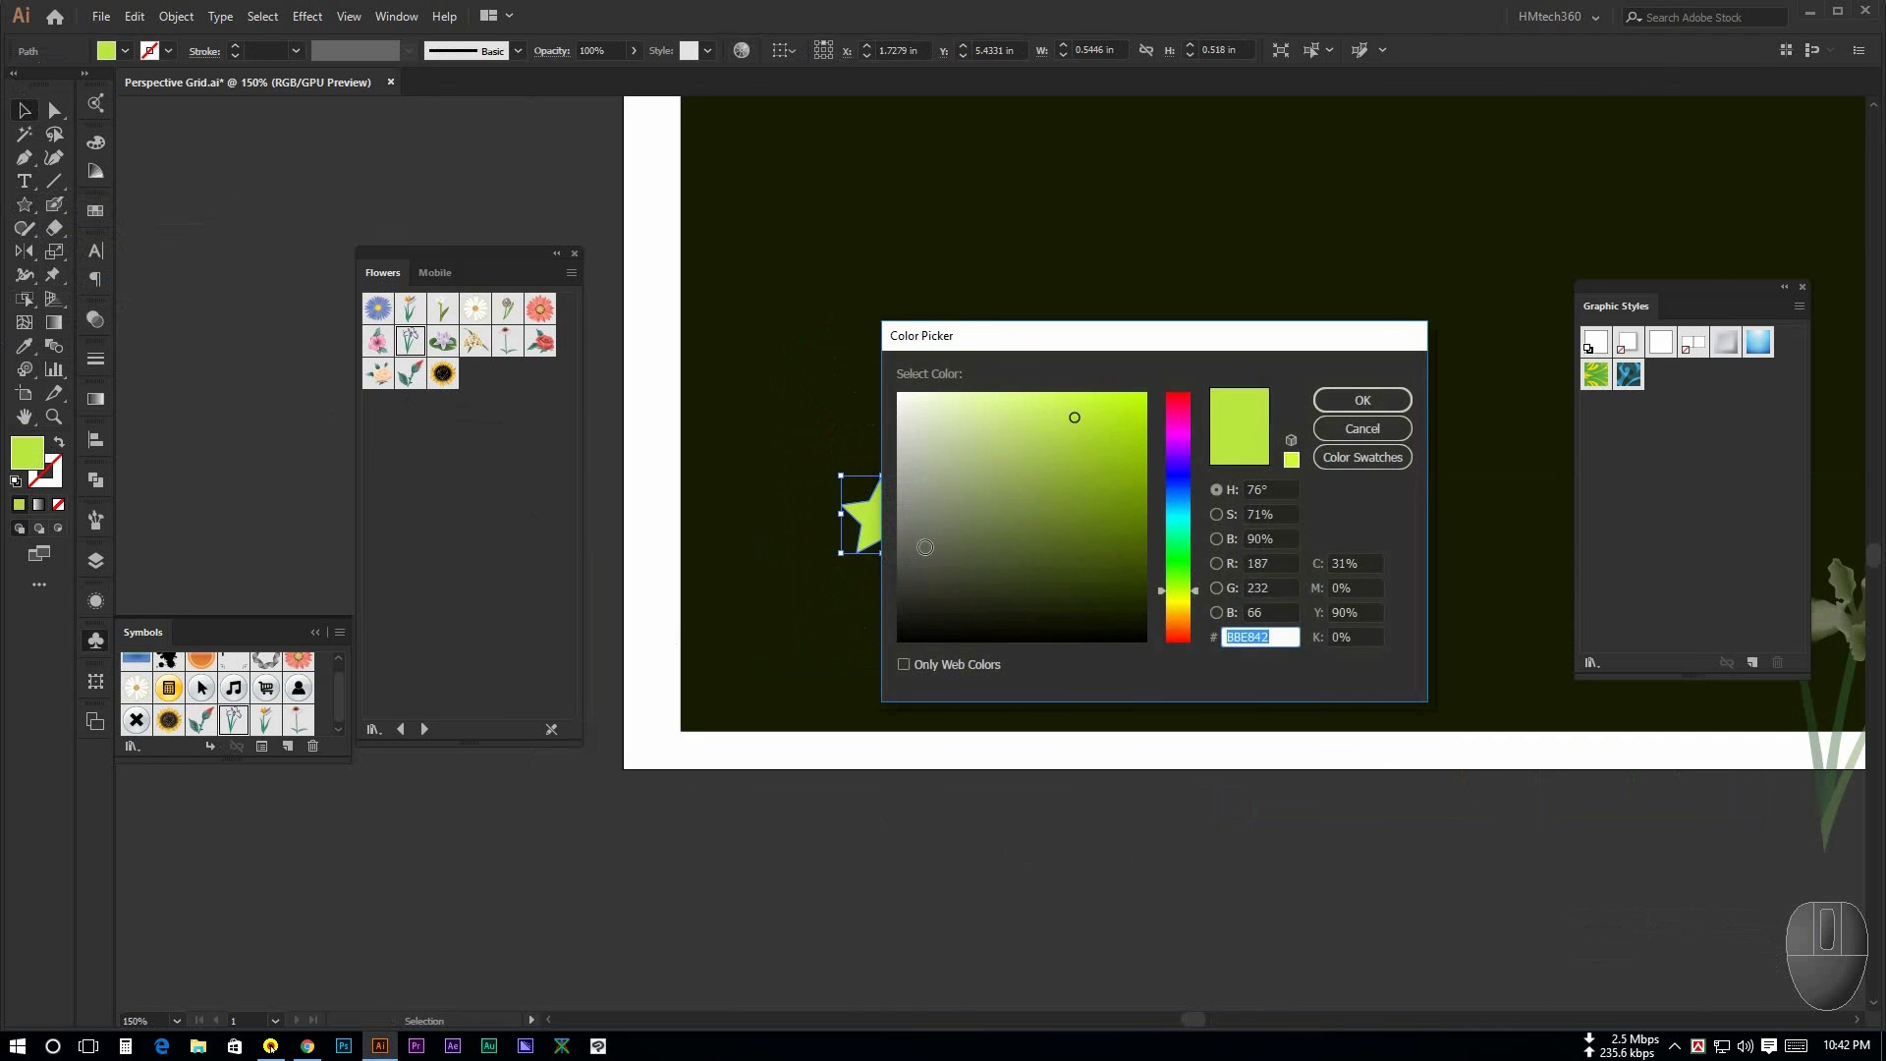
pyautogui.moveTo(918, 472); pyautogui.dragTo(880, 502)
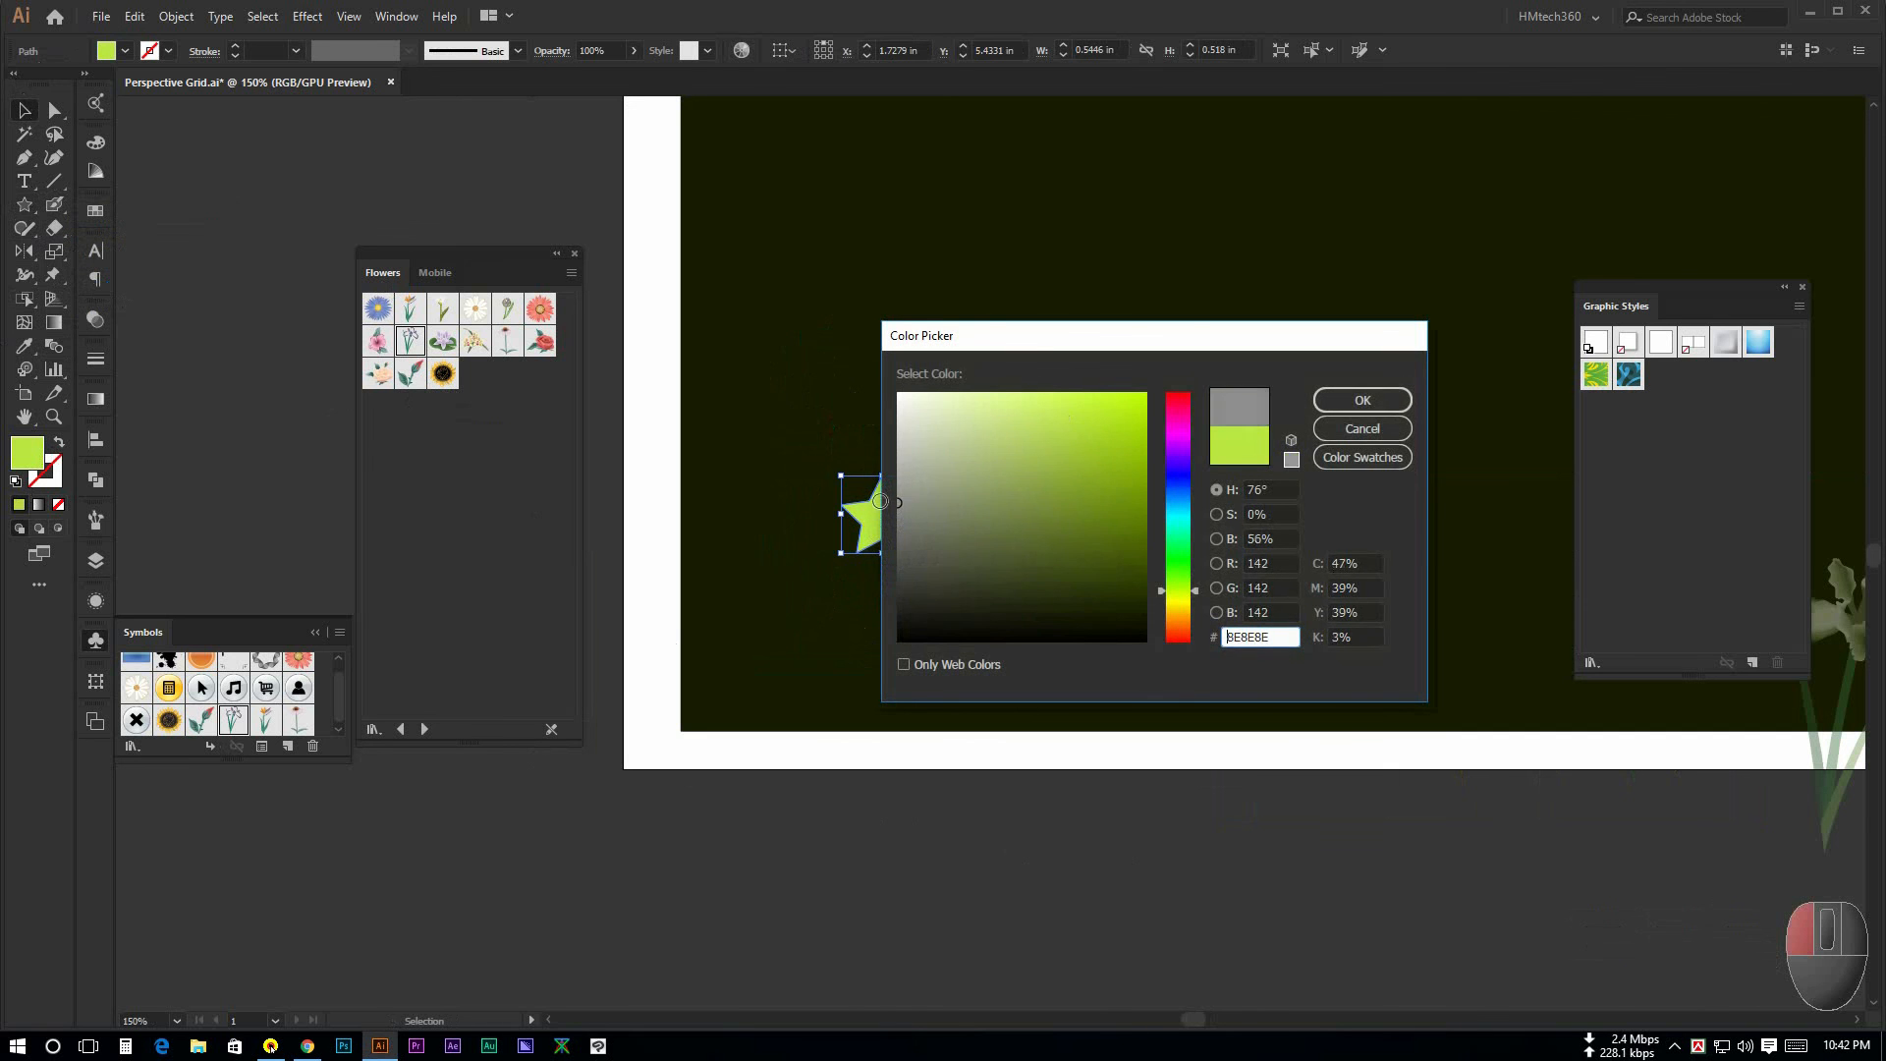
pyautogui.click(1331, 405)
pyautogui.click(935, 807)
pyautogui.press('space')
pyautogui.moveTo(992, 830); pyautogui.dragTo(911, 890)
pyautogui.click(808, 589)
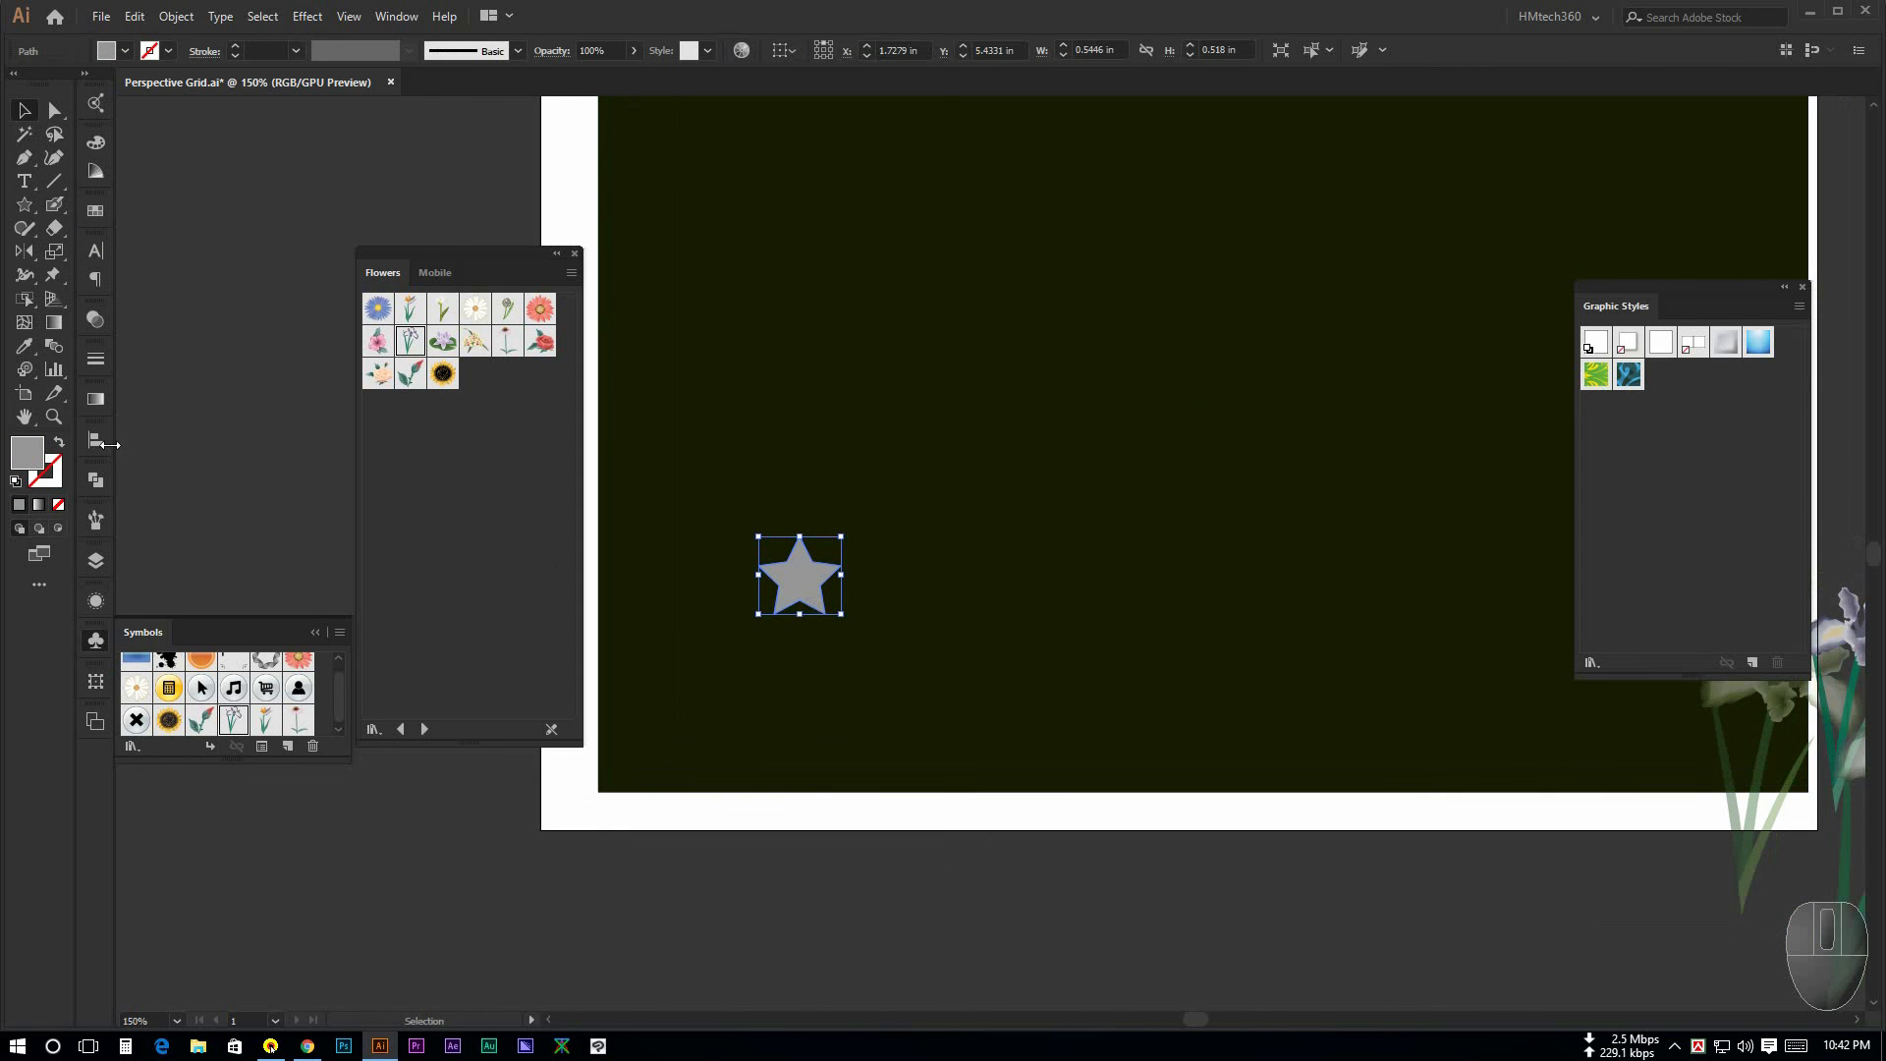
# Step: Set the star's fill colour to light grey E5E5E5 and deselect it
pyautogui.doubleClick(18, 454)
pyautogui.moveTo(867, 526); pyautogui.dragTo(888, 411)
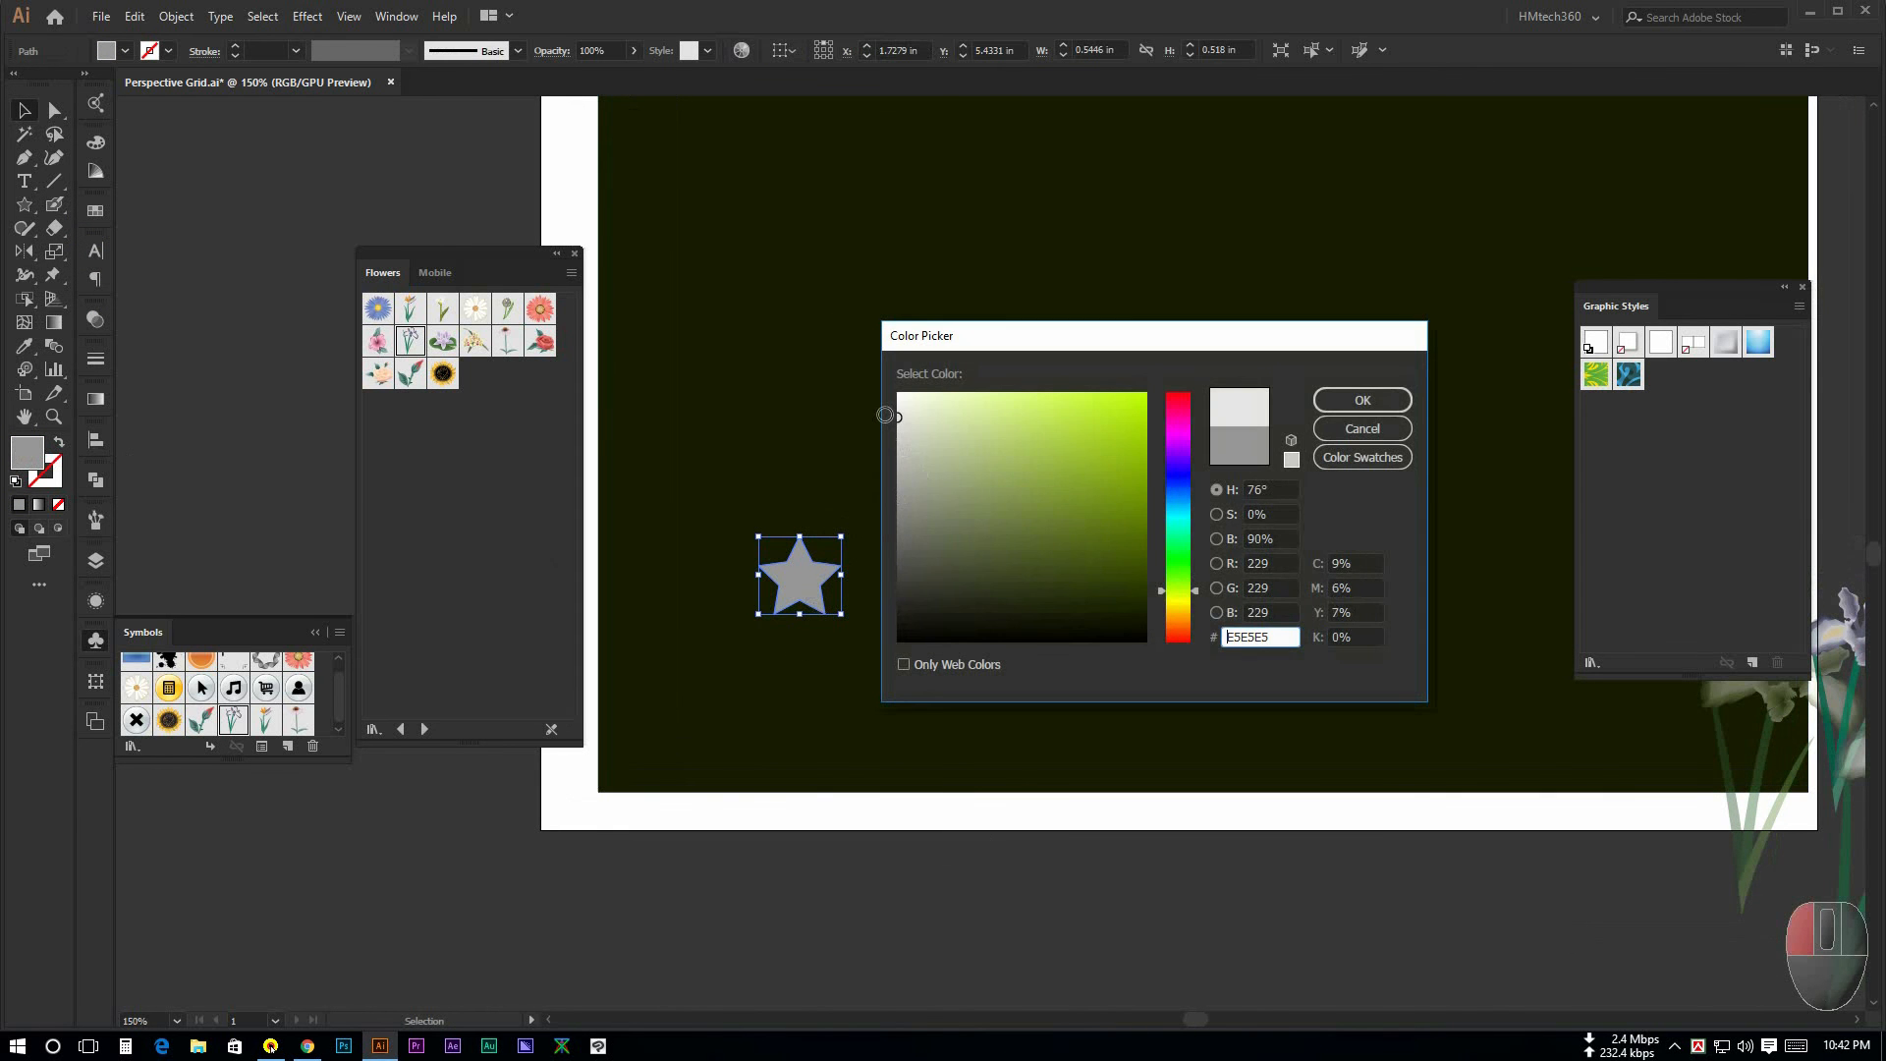
pyautogui.click(1362, 401)
pyautogui.click(914, 857)
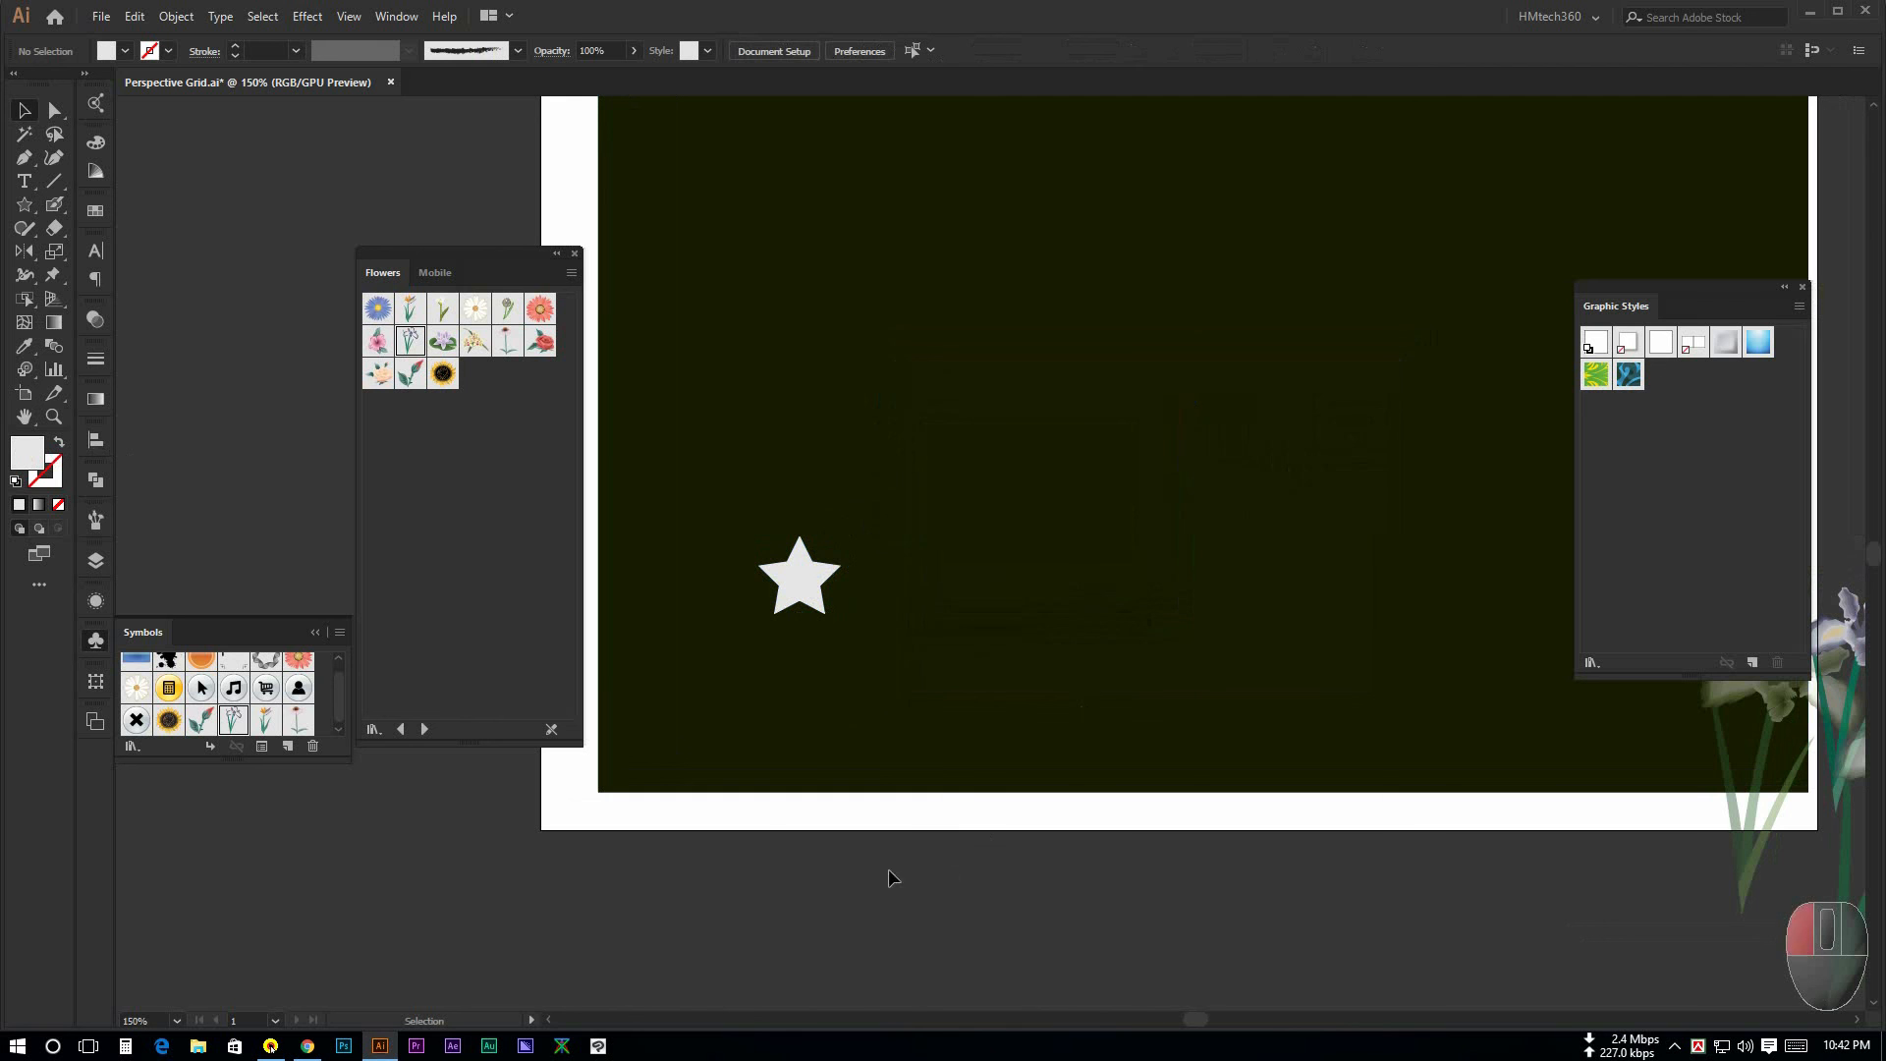
# Step: Create a dynamic movie clip symbol named "Star" from the light grey star
pyautogui.click(800, 575)
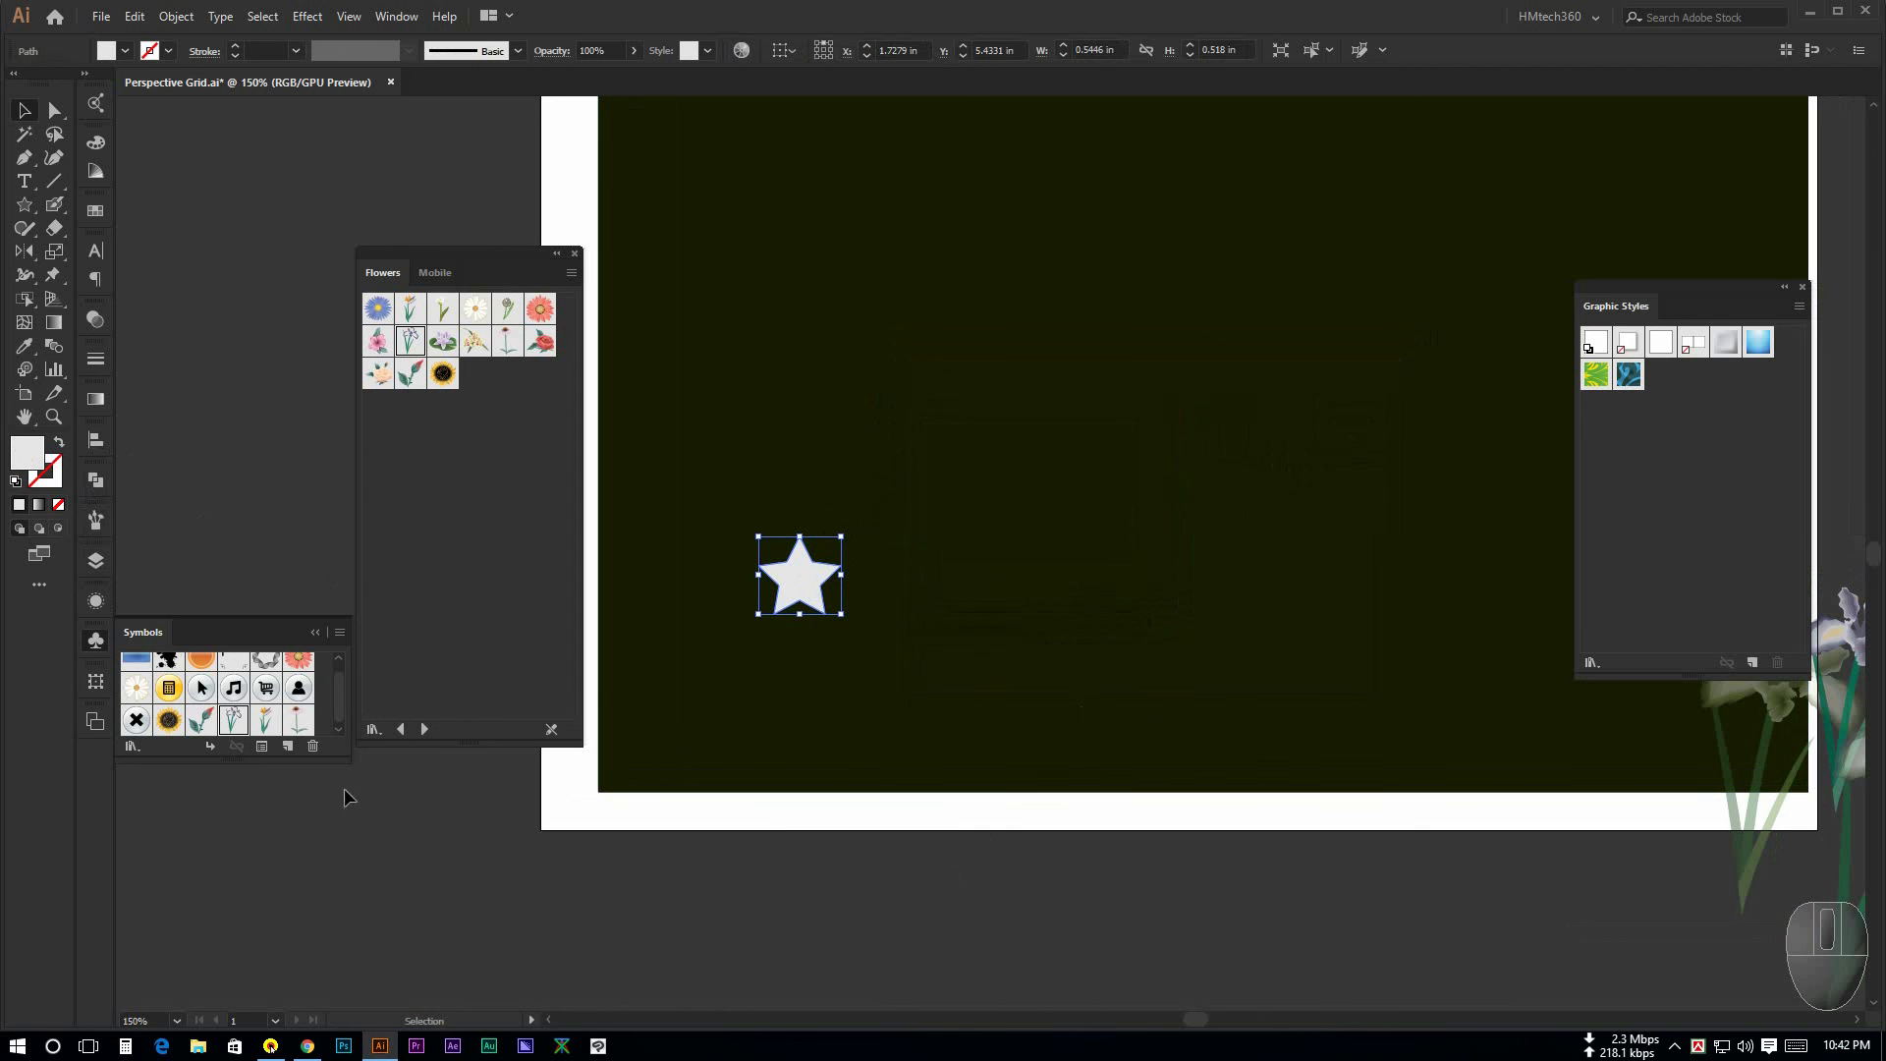
pyautogui.click(96, 603)
pyautogui.click(97, 683)
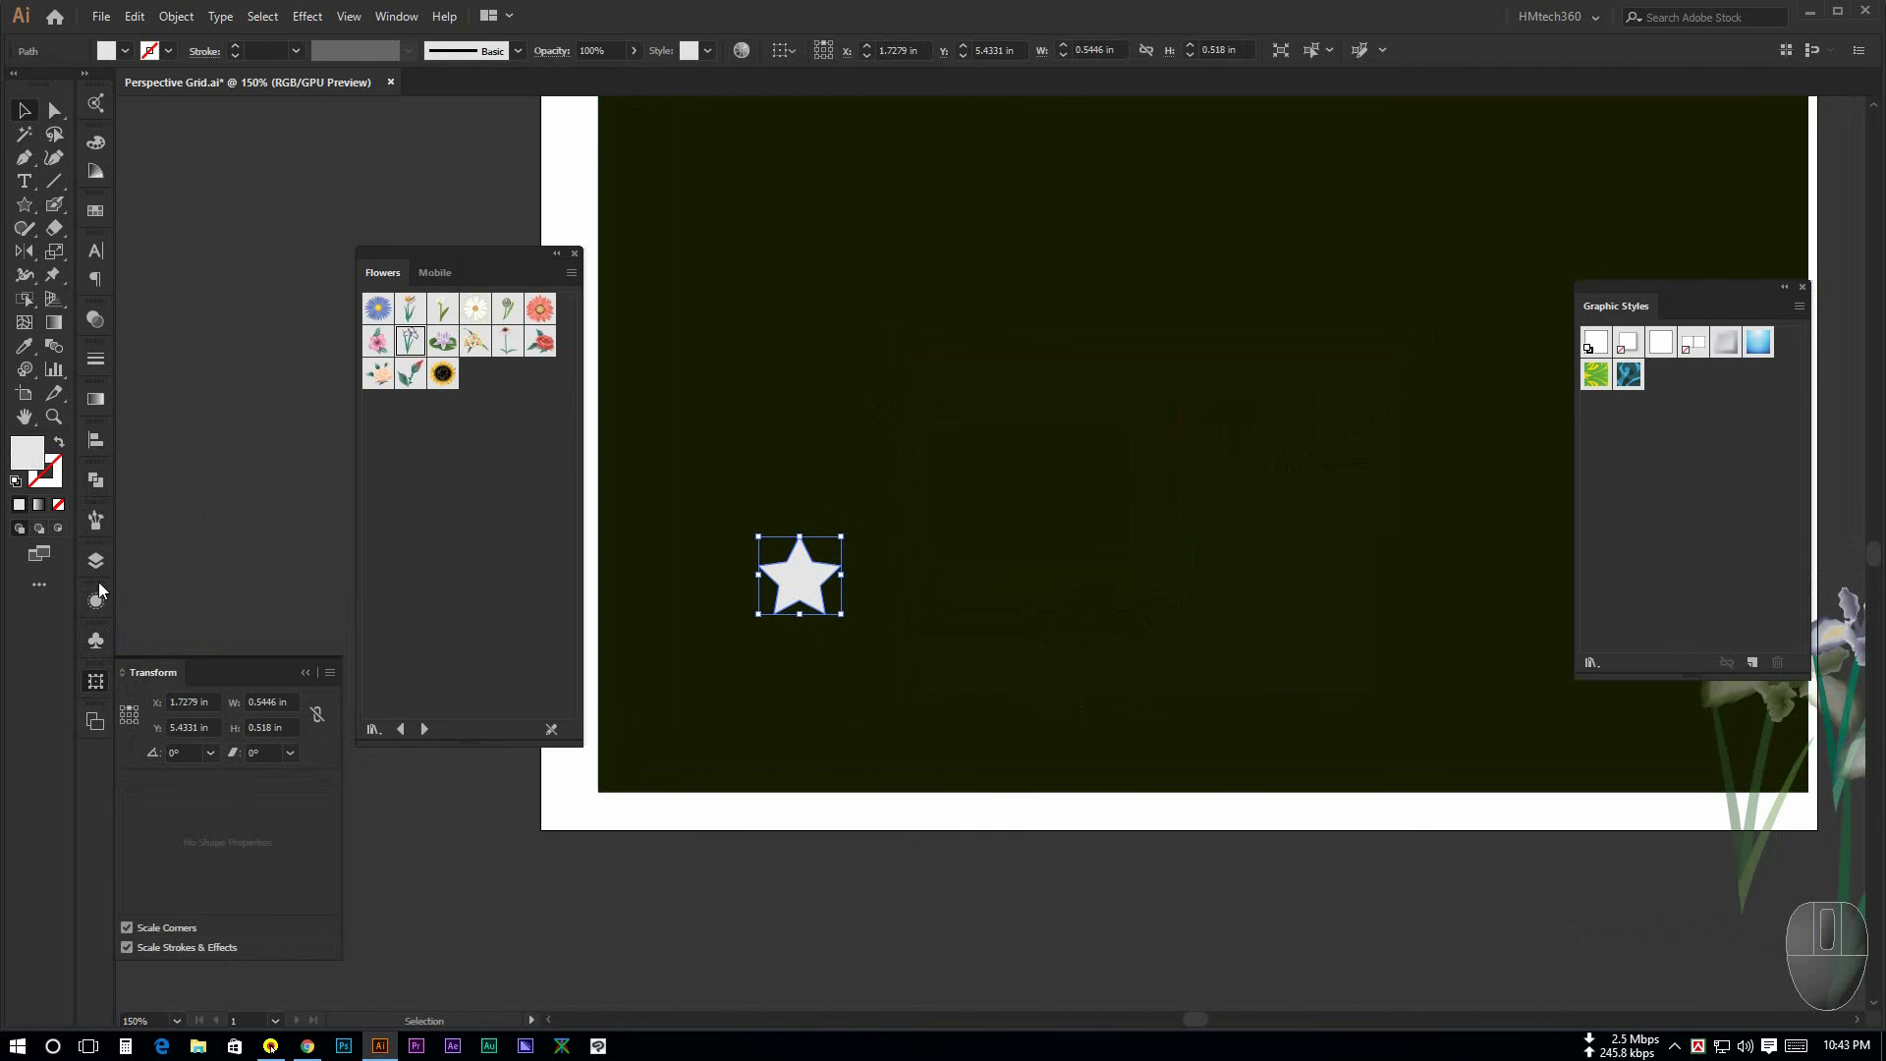
pyautogui.click(95, 641)
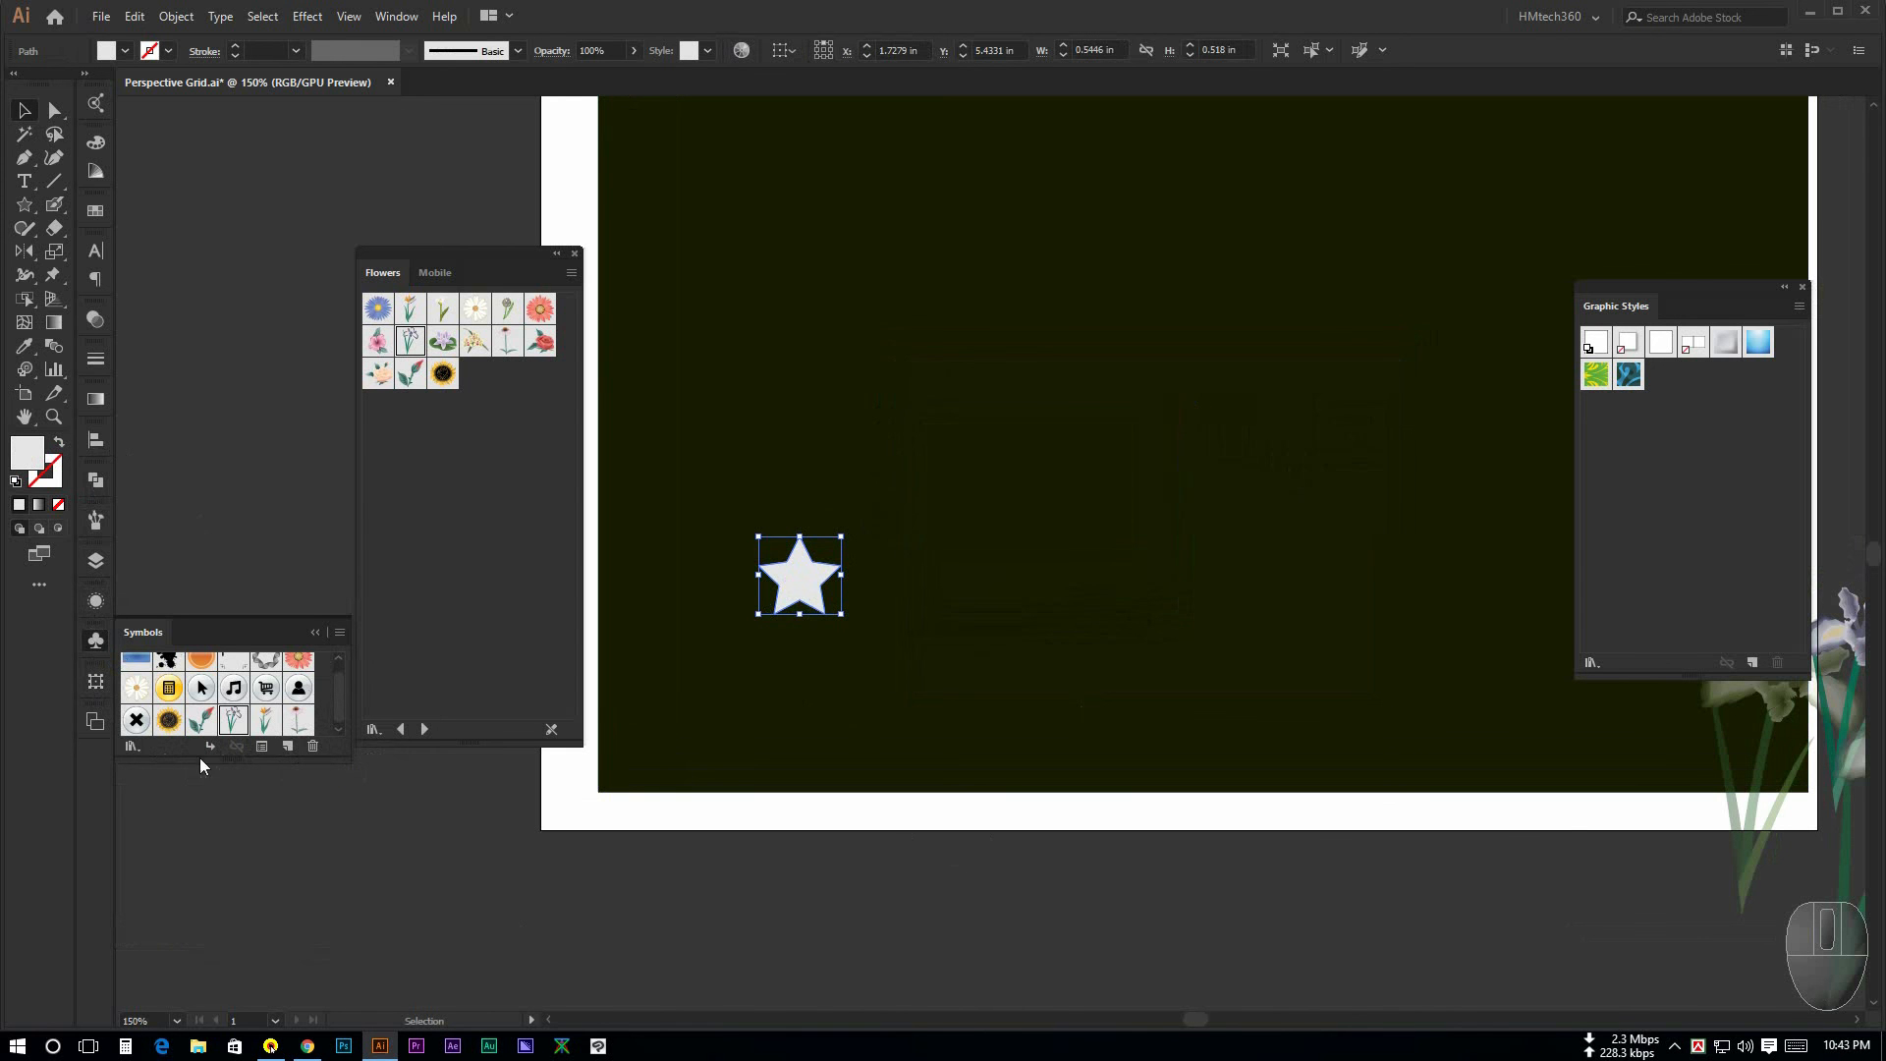
pyautogui.moveTo(805, 574); pyautogui.dragTo(301, 670)
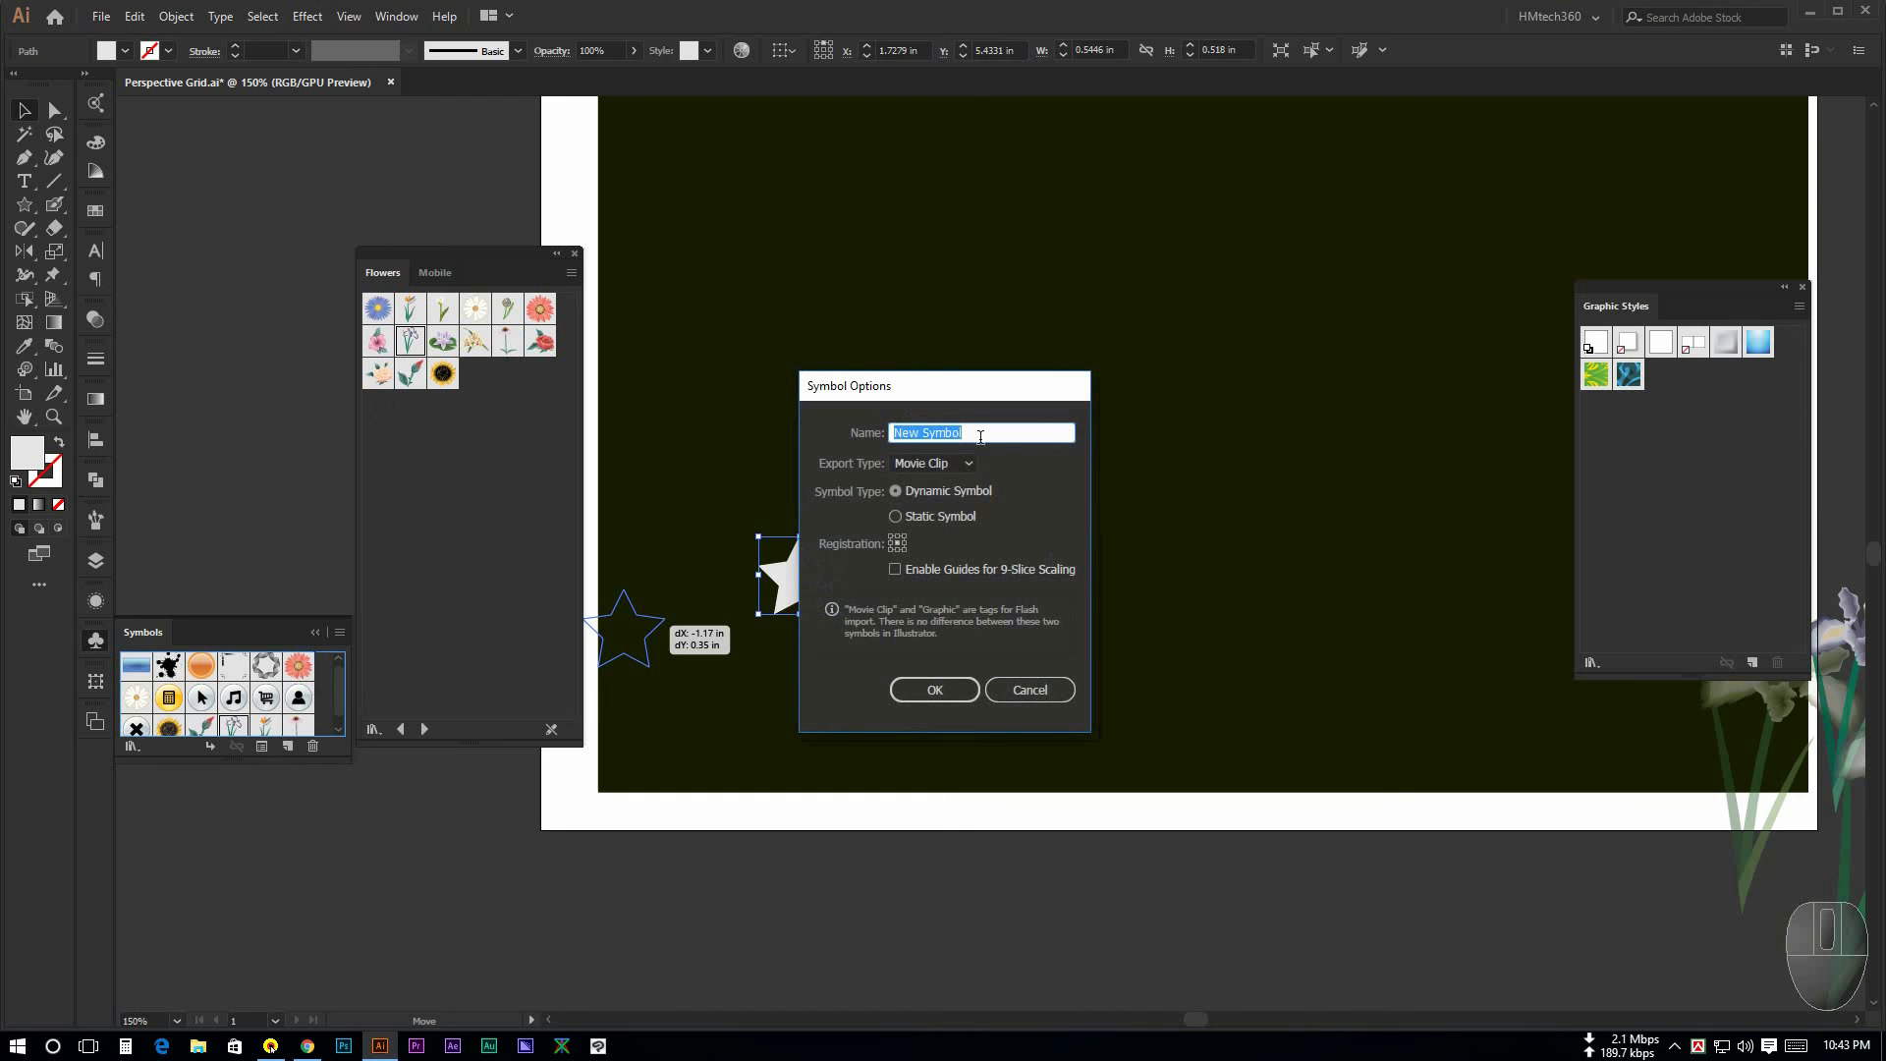
pyautogui.write('Star')
pyautogui.click(934, 689)
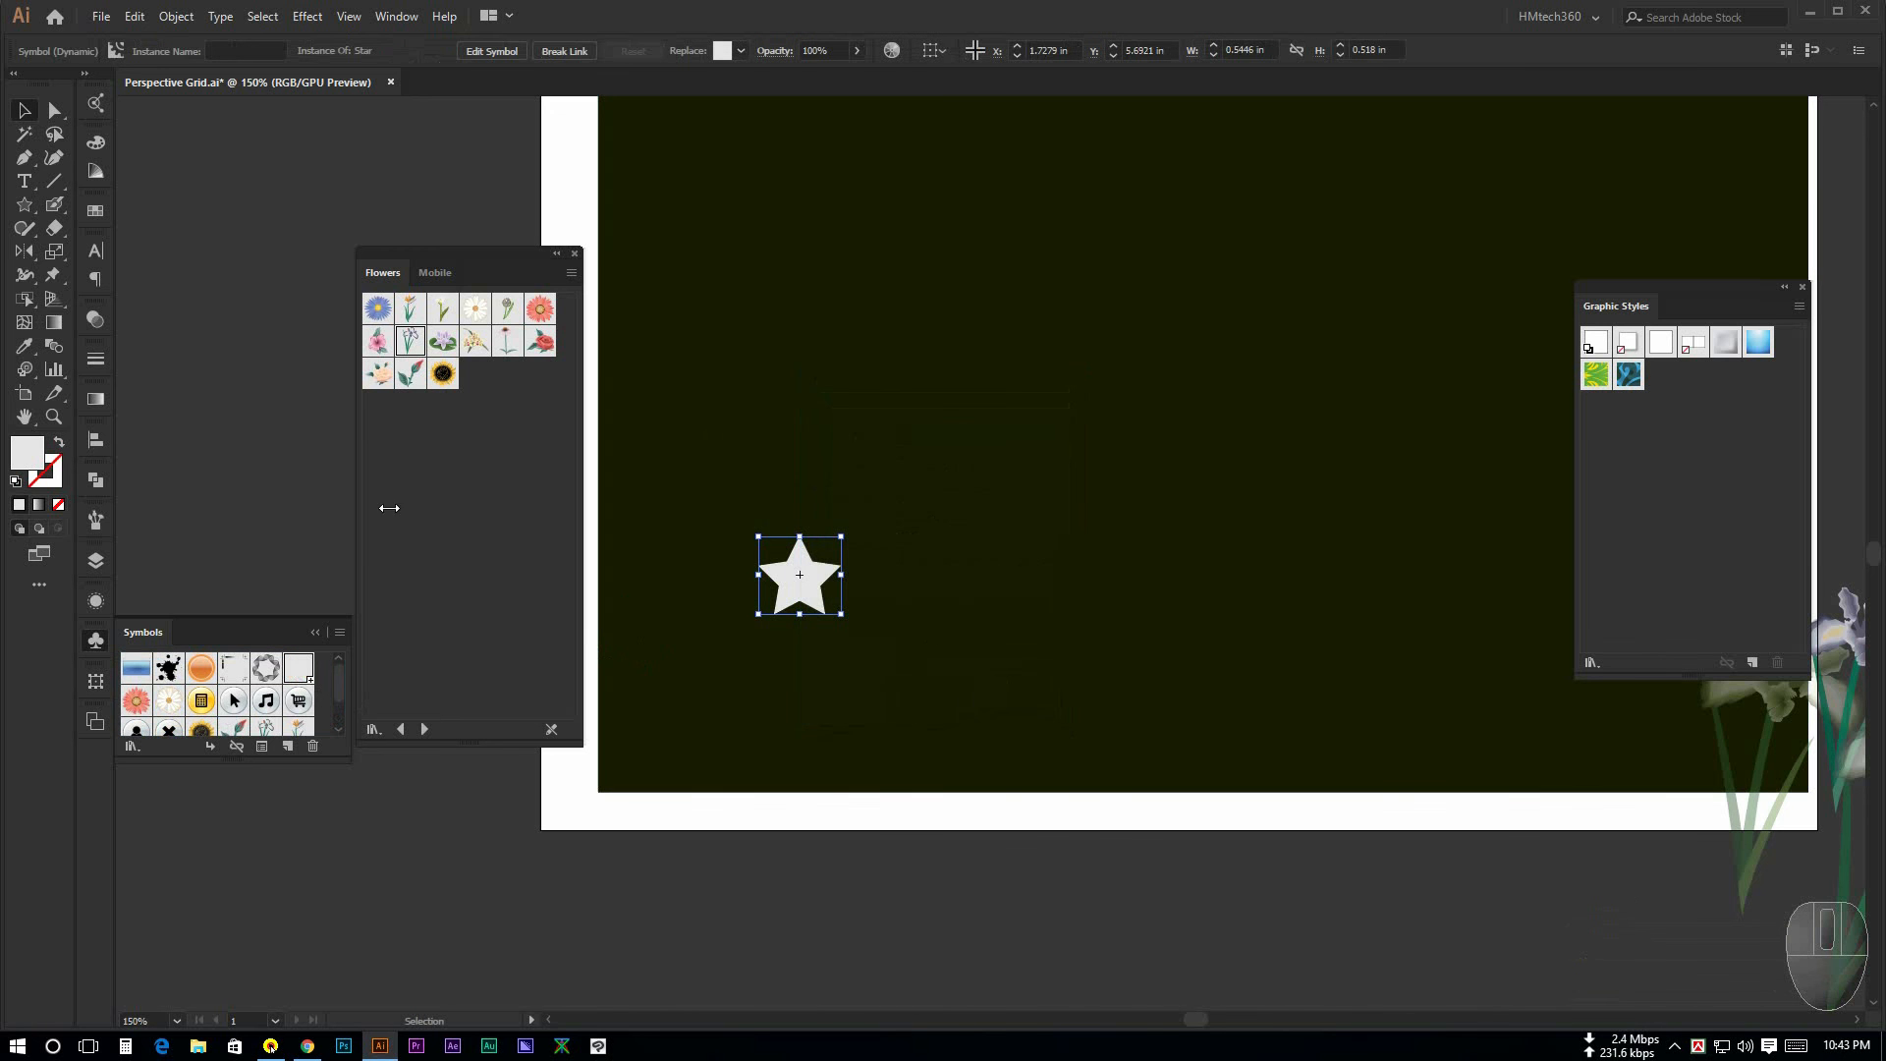
# Step: Spray scattered instances of the Star symbol across the middle of the dark rectangle with the Symbol Sprayer tool
pyautogui.click(27, 376)
pyautogui.click(111, 377)
pyautogui.hotkey('ctrl', '-')
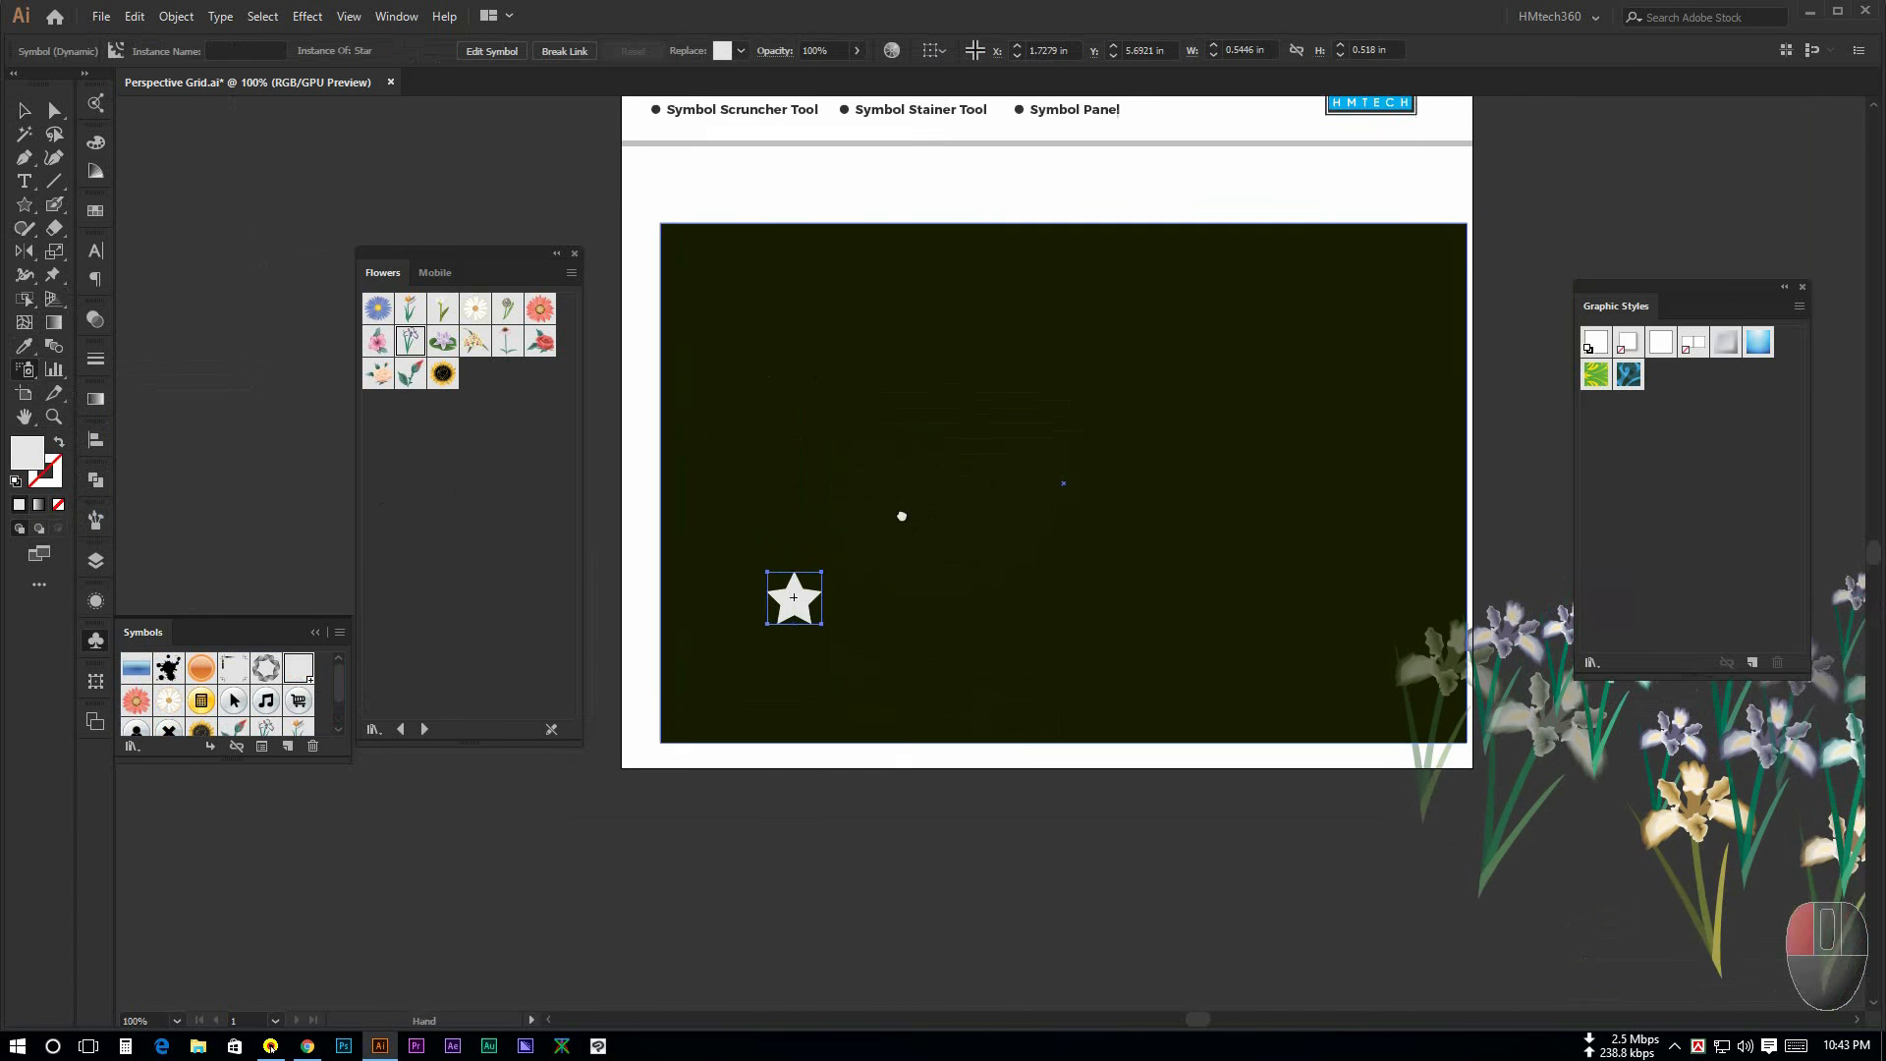
pyautogui.moveTo(989, 438)
pyautogui.mouseDown()
pyautogui.moveTo(1052, 430)
pyautogui.moveTo(1105, 479)
pyautogui.moveTo(1033, 534)
pyautogui.moveTo(983, 496)
pyautogui.moveTo(1071, 501)
pyautogui.mouseUp()
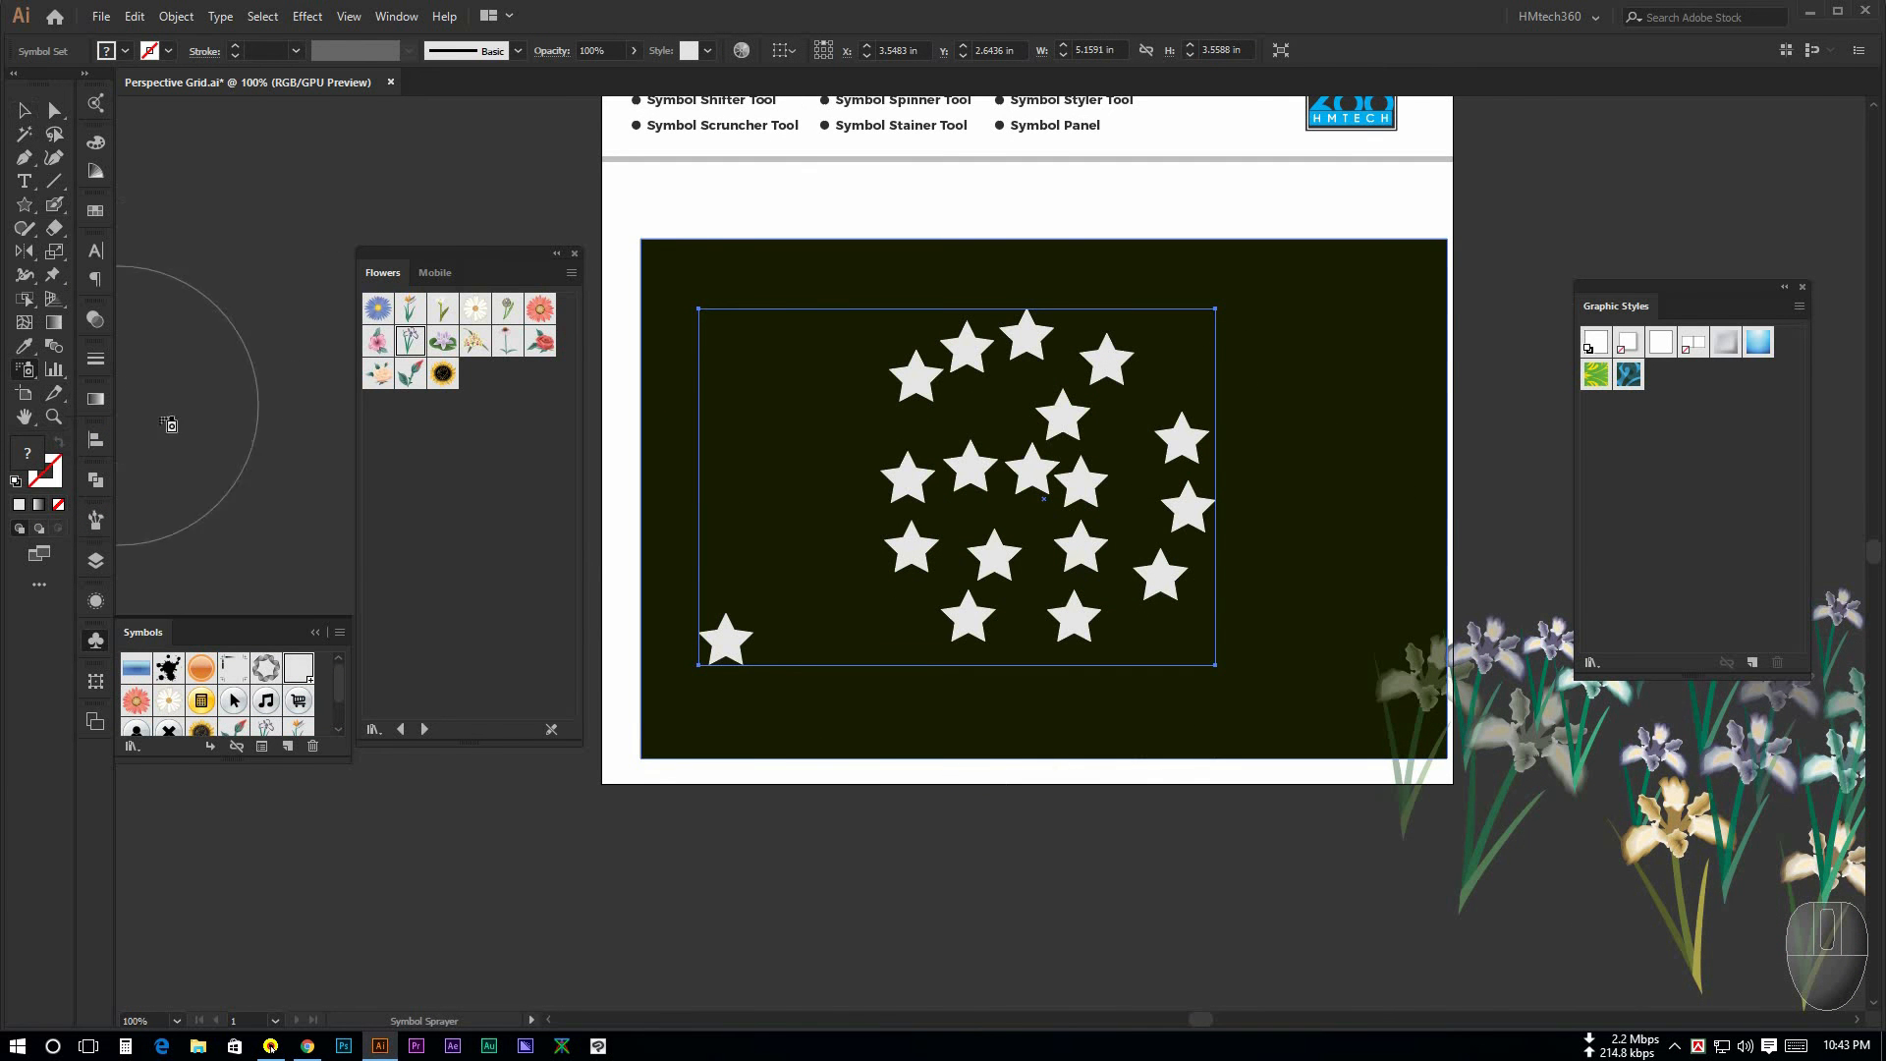
# Step: Apply the green patterned graphic style across the central stars with the Symbol Styler tool at its large brush size
pyautogui.click(1596, 374)
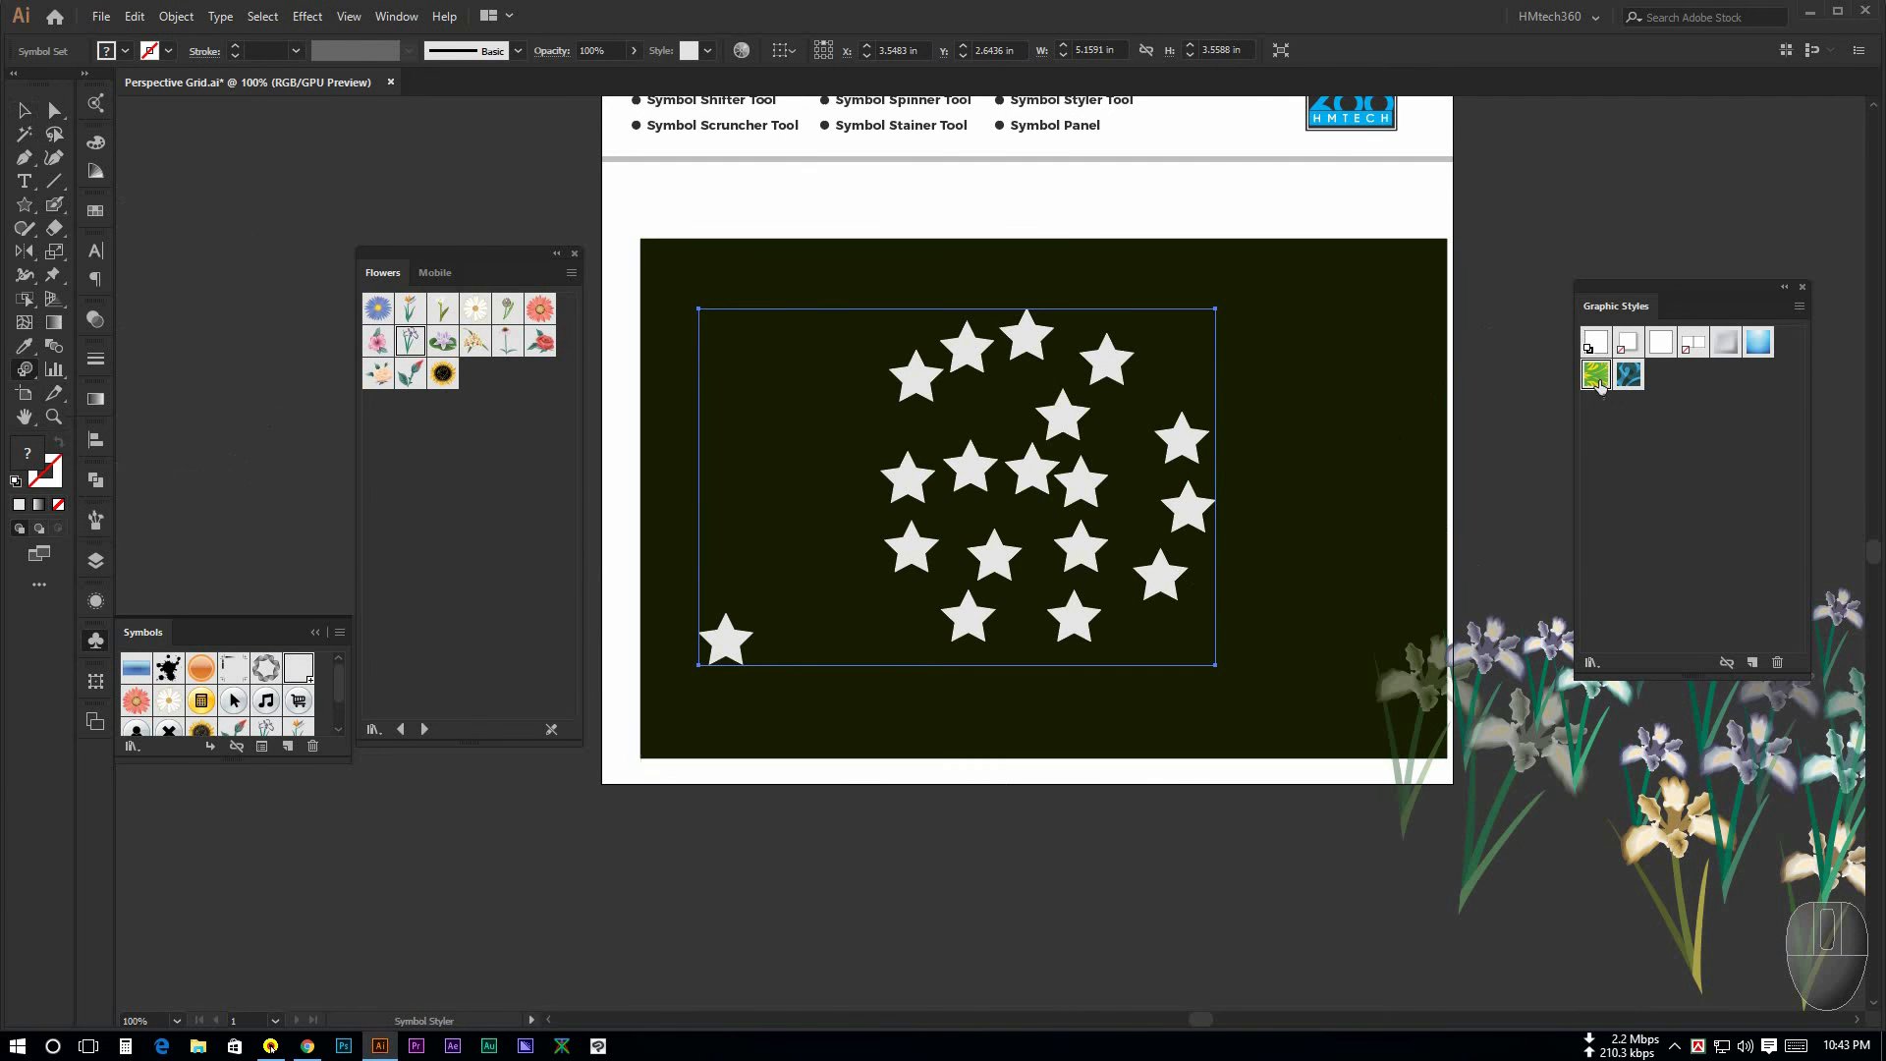
pyautogui.rightClick(27, 374)
pyautogui.click(146, 537)
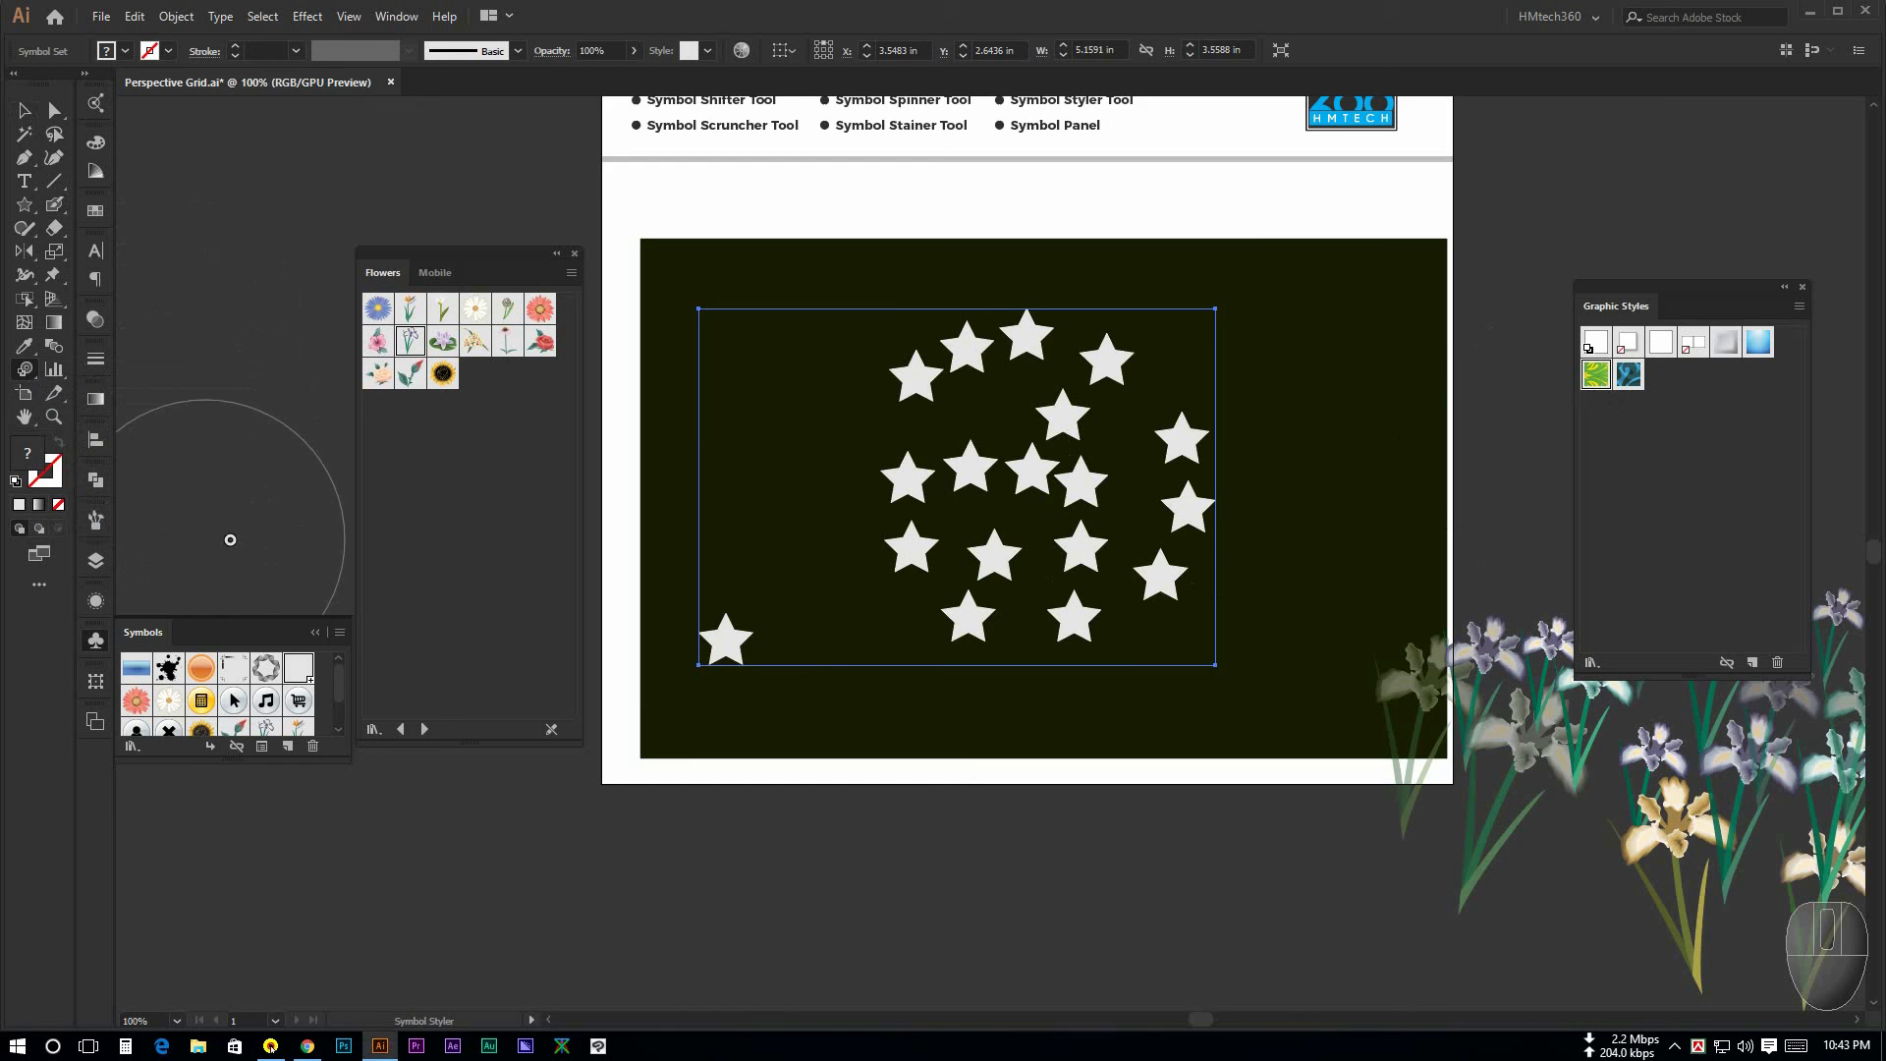
pyautogui.keyDown('ctrl'); pyautogui.click(1038, 472); pyautogui.keyUp('ctrl')
pyautogui.moveTo(958, 488)
pyautogui.mouseDown()
pyautogui.moveTo(943, 471)
pyautogui.moveTo(1016, 509)
pyautogui.moveTo(1158, 392)
pyautogui.moveTo(1239, 584)
pyautogui.moveTo(1191, 652)
pyautogui.moveTo(930, 677)
pyautogui.moveTo(922, 261)
pyautogui.moveTo(1091, 511)
pyautogui.mouseUp()
# Step: Undo the pattern styling on the sprayed stars, keeping the sprayed set
pyautogui.hotkey('ctrl', 'z')
pyautogui.hotkey('ctrl', 'z')
pyautogui.hotkey('ctrl', 'z')
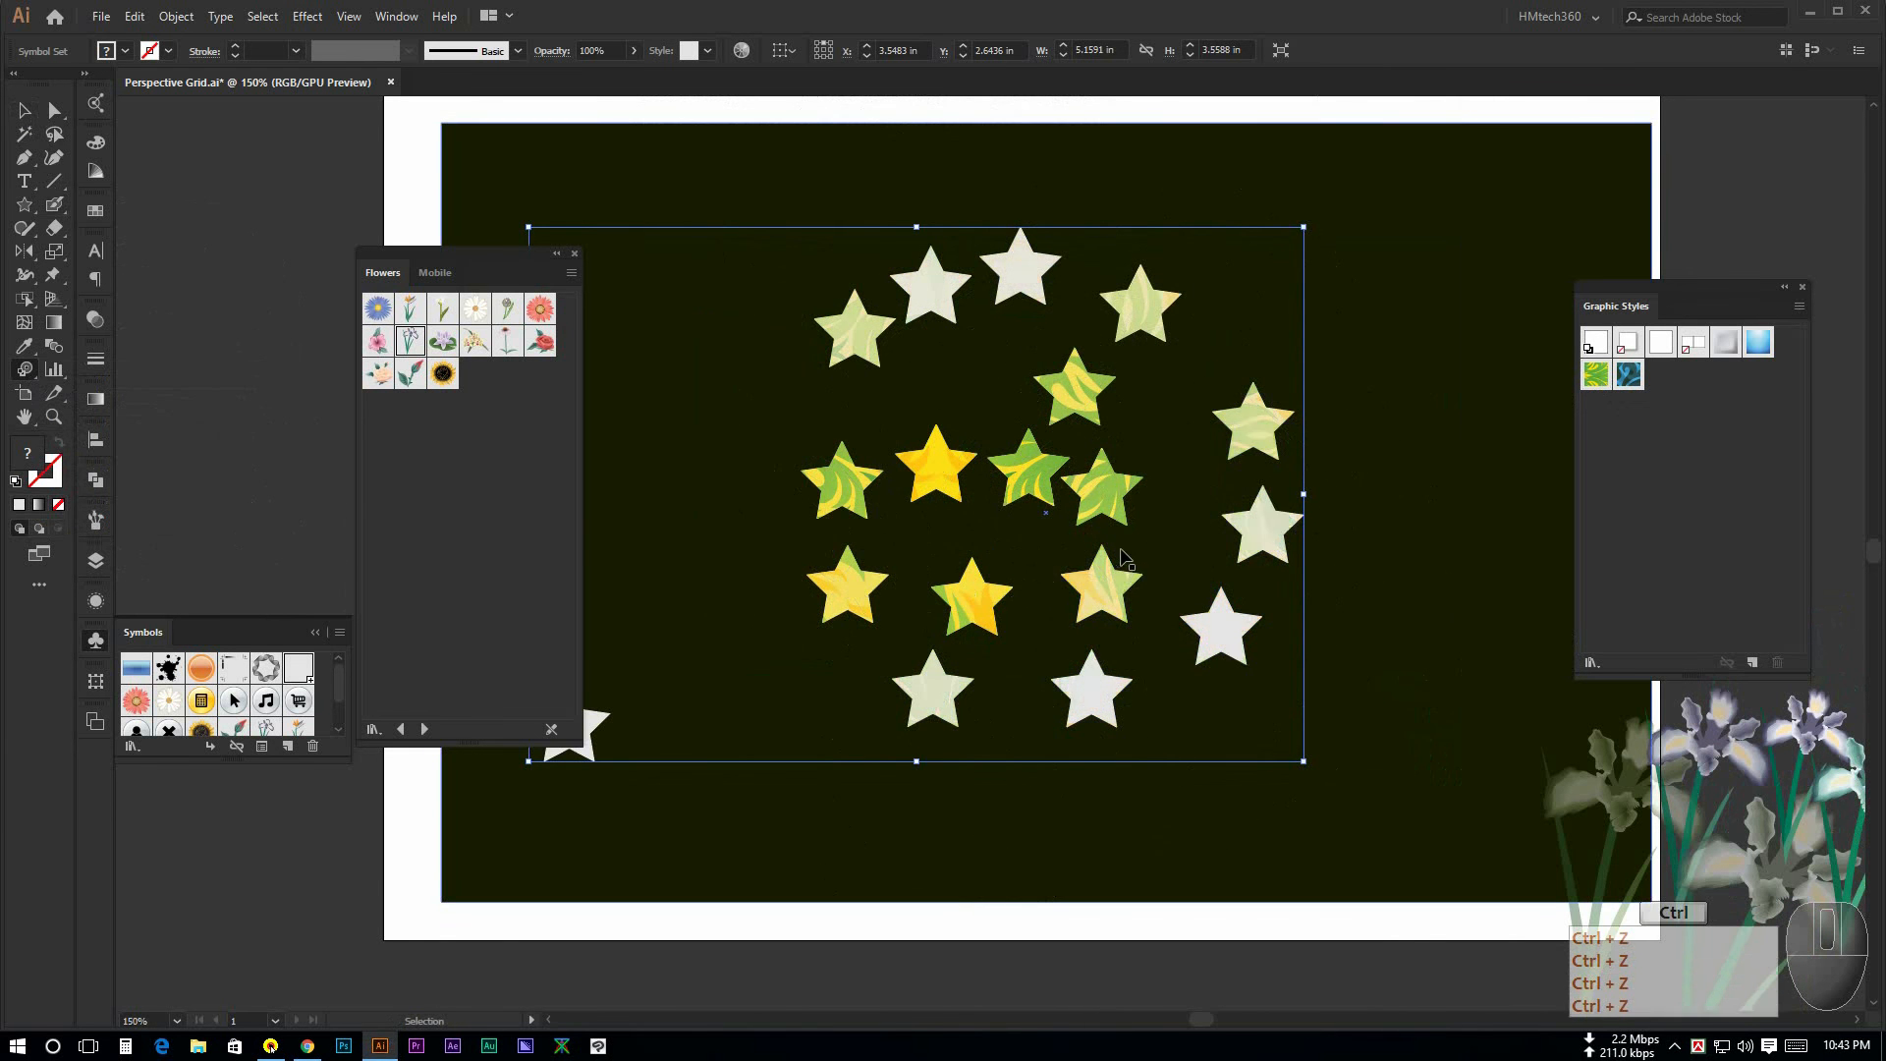
pyautogui.hotkey('ctrl', 'z')
pyautogui.hotkey('ctrl', 'z')
pyautogui.hotkey('ctrl', 'z')
pyautogui.hotkey('ctrl', 'shift', 'z')
pyautogui.hotkey('ctrl', 'shift', 'z')
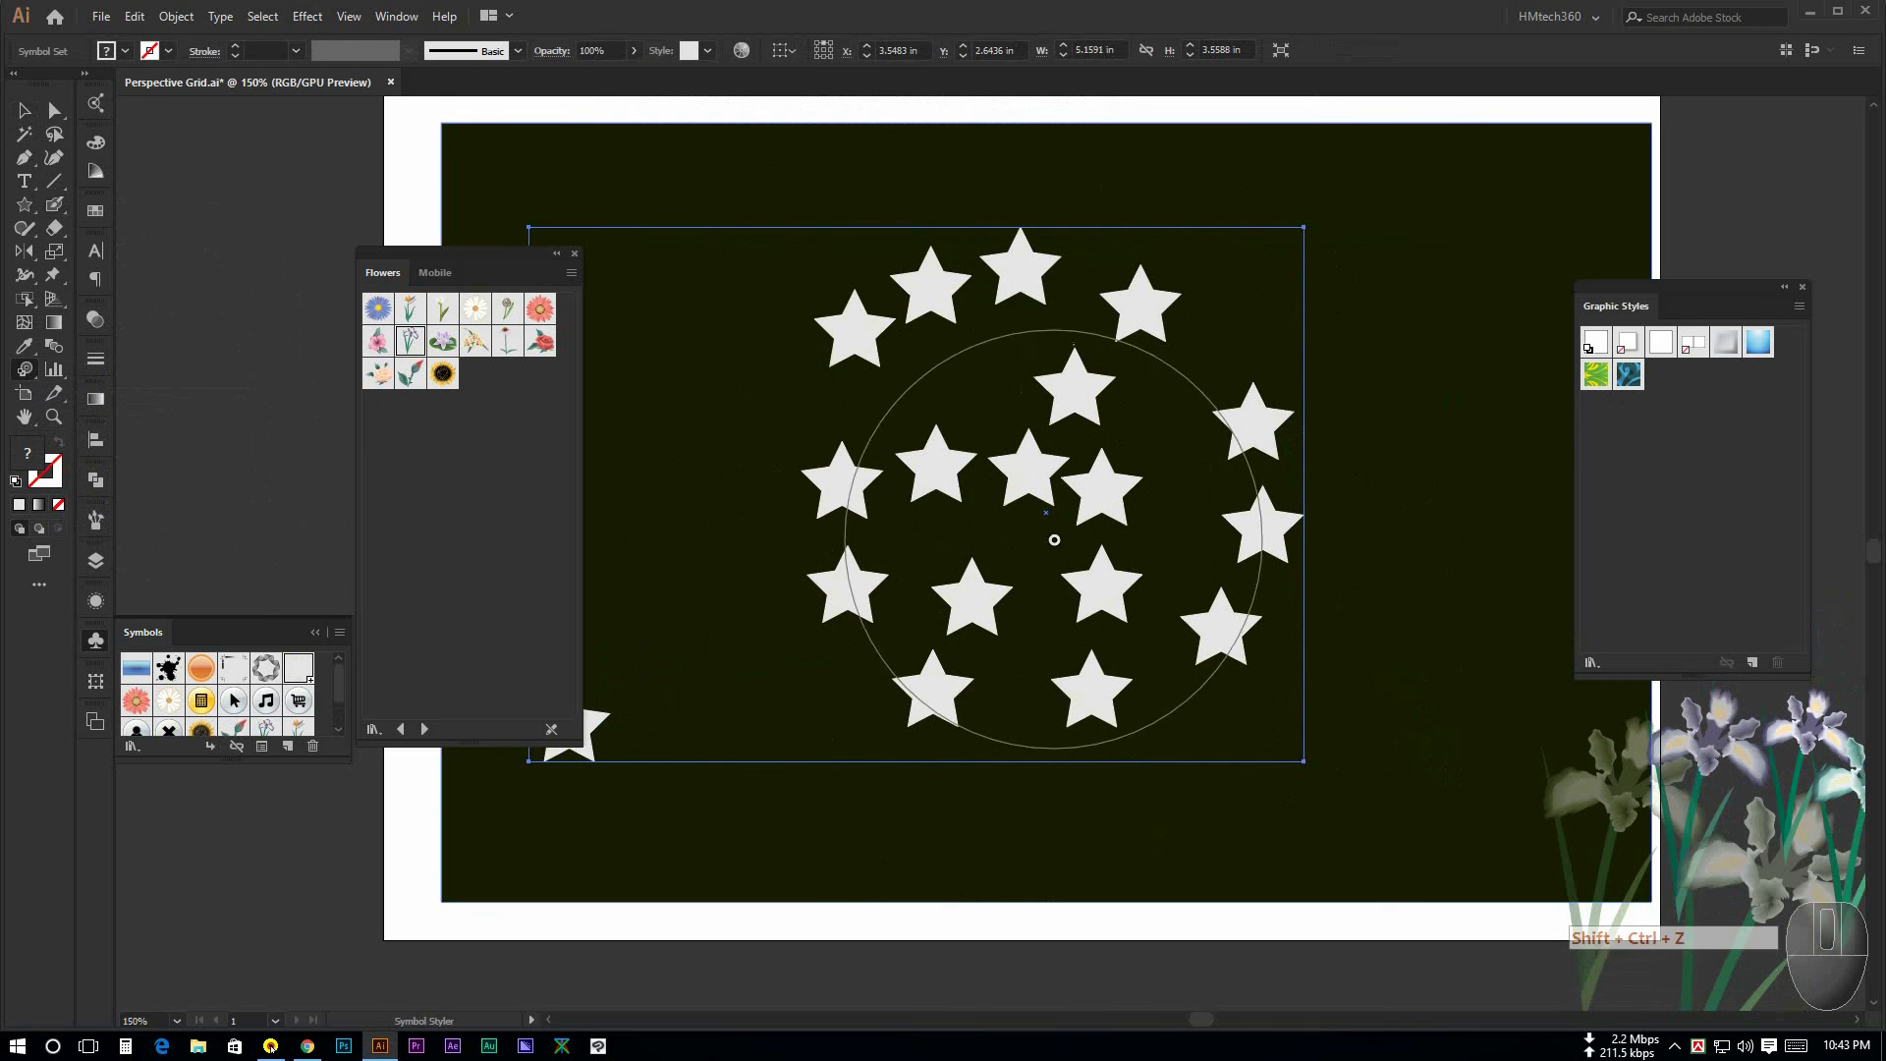
# Step: With a star-sized Symbol Styler brush, apply the green patterned style to three individual stars and the blue patterned style to two others
pyautogui.press('[')
pyautogui.press('[')
pyautogui.press('[')
pyautogui.press('[')
pyautogui.press('[')
pyautogui.press('[')
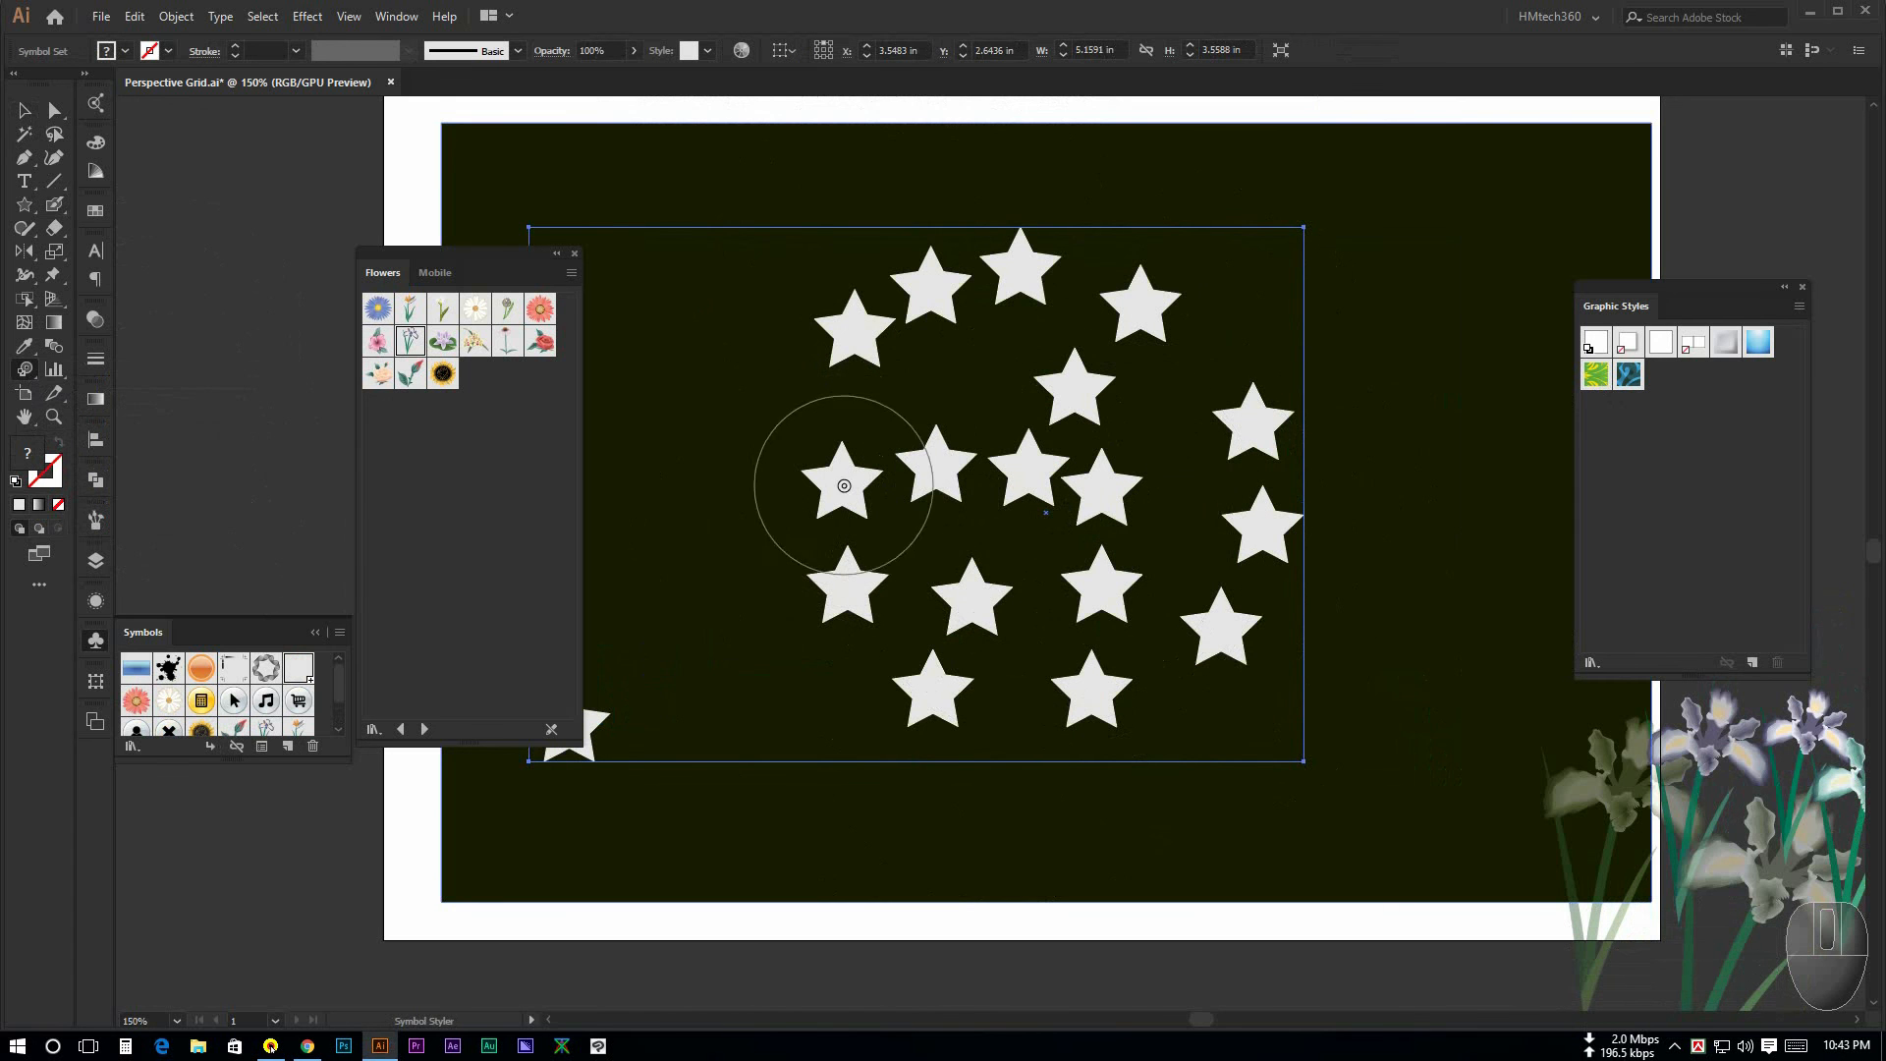
pyautogui.press('[')
pyautogui.click(851, 333)
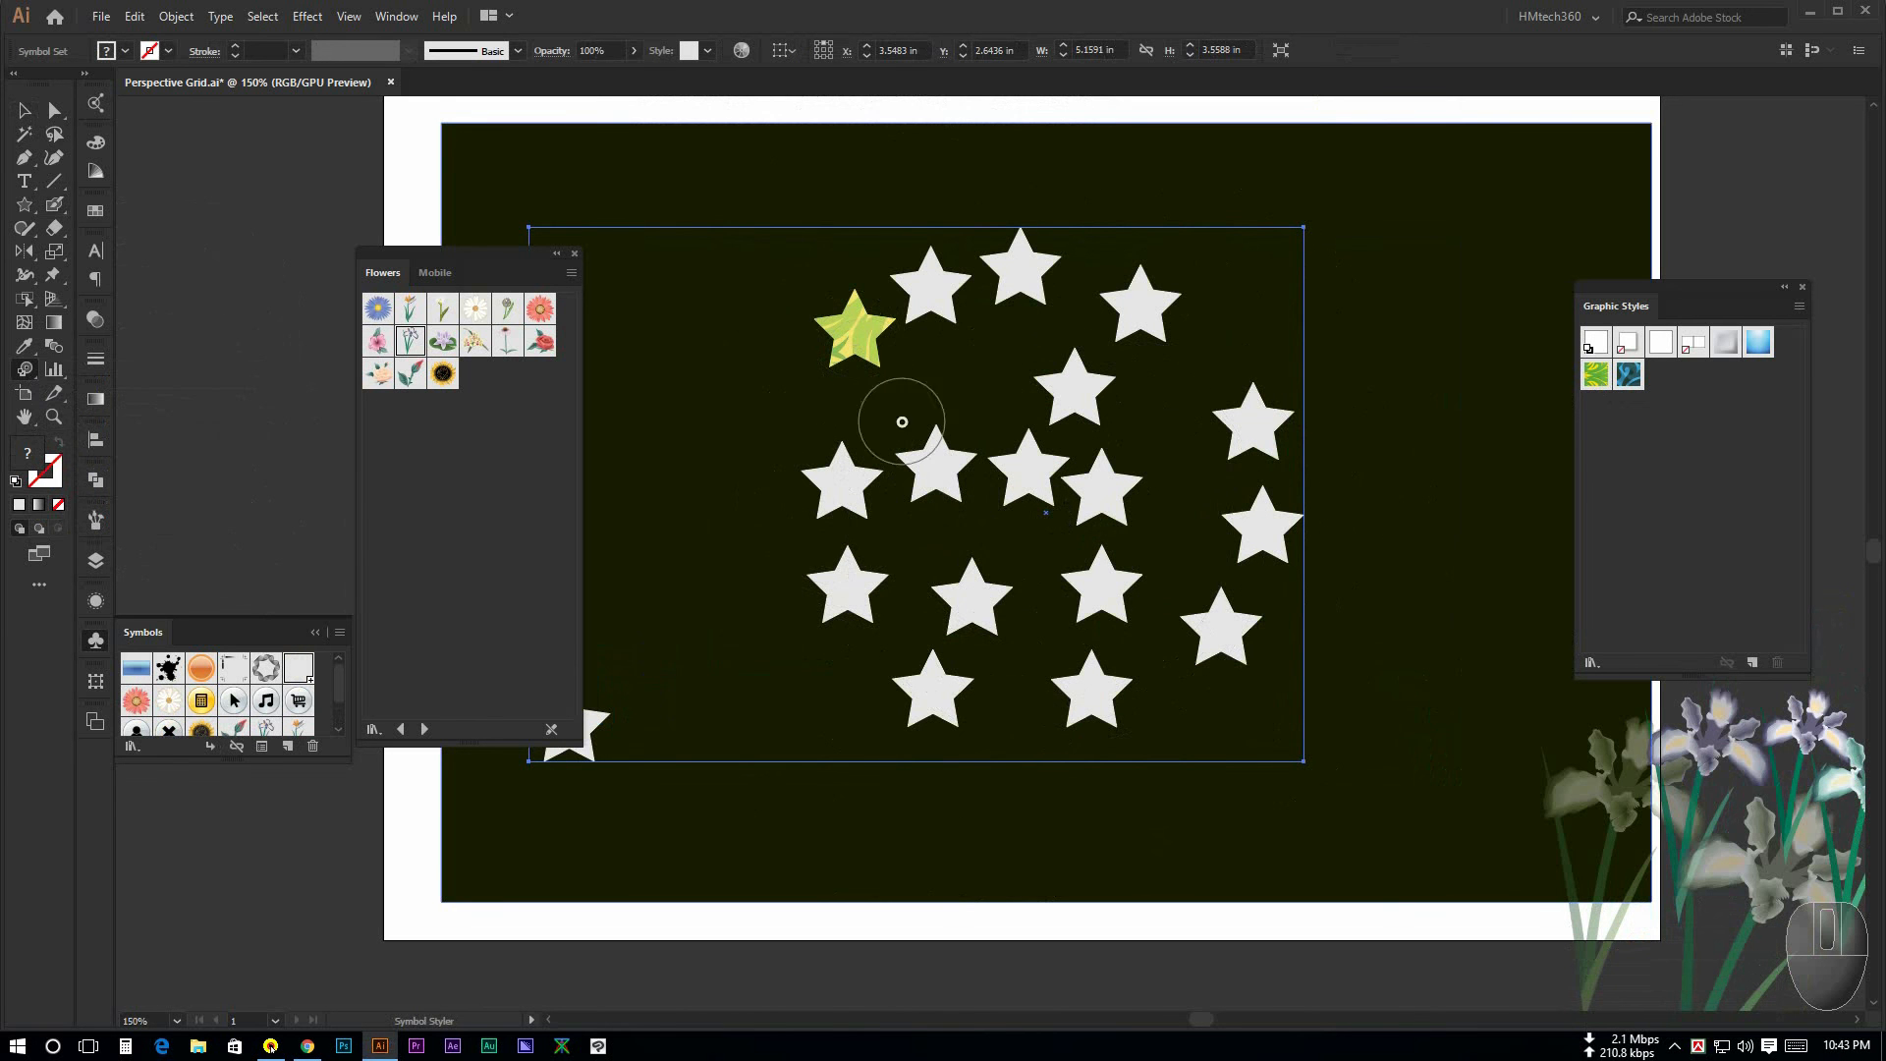
pyautogui.click(933, 289)
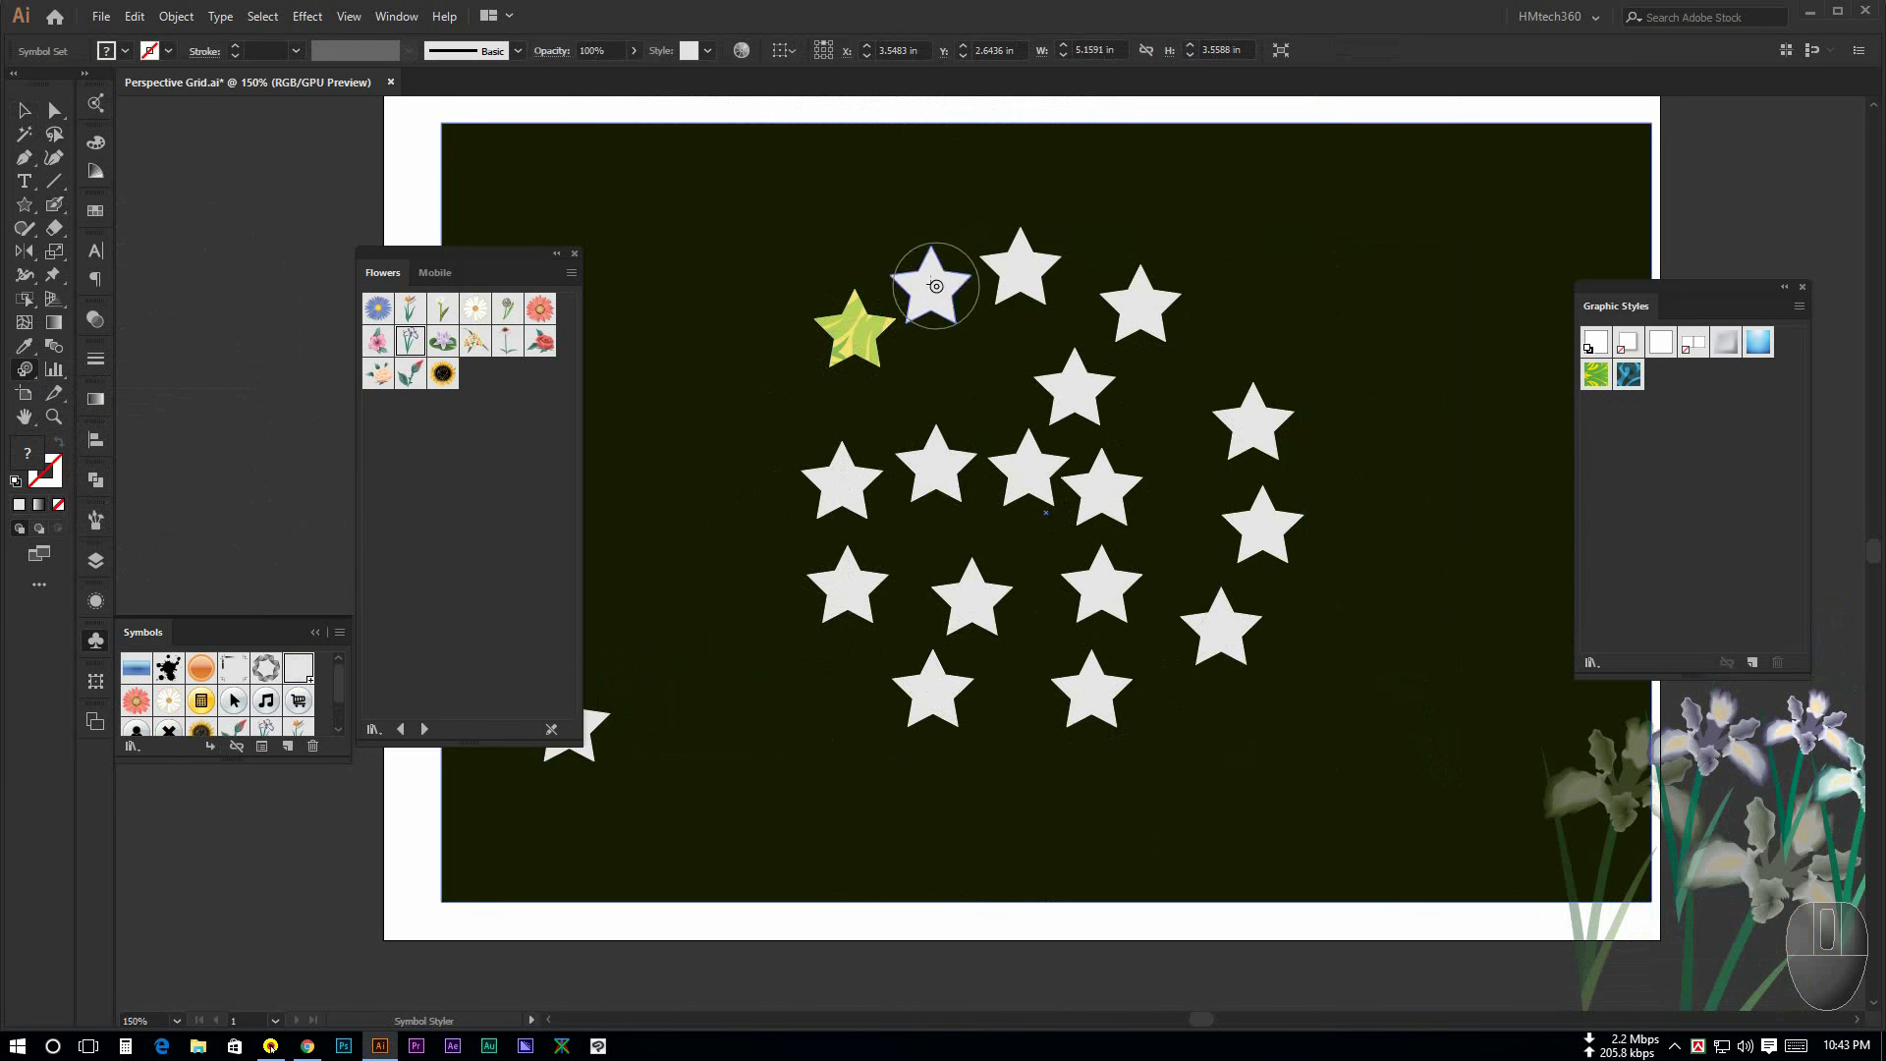
pyautogui.click(1028, 472)
pyautogui.click(1101, 487)
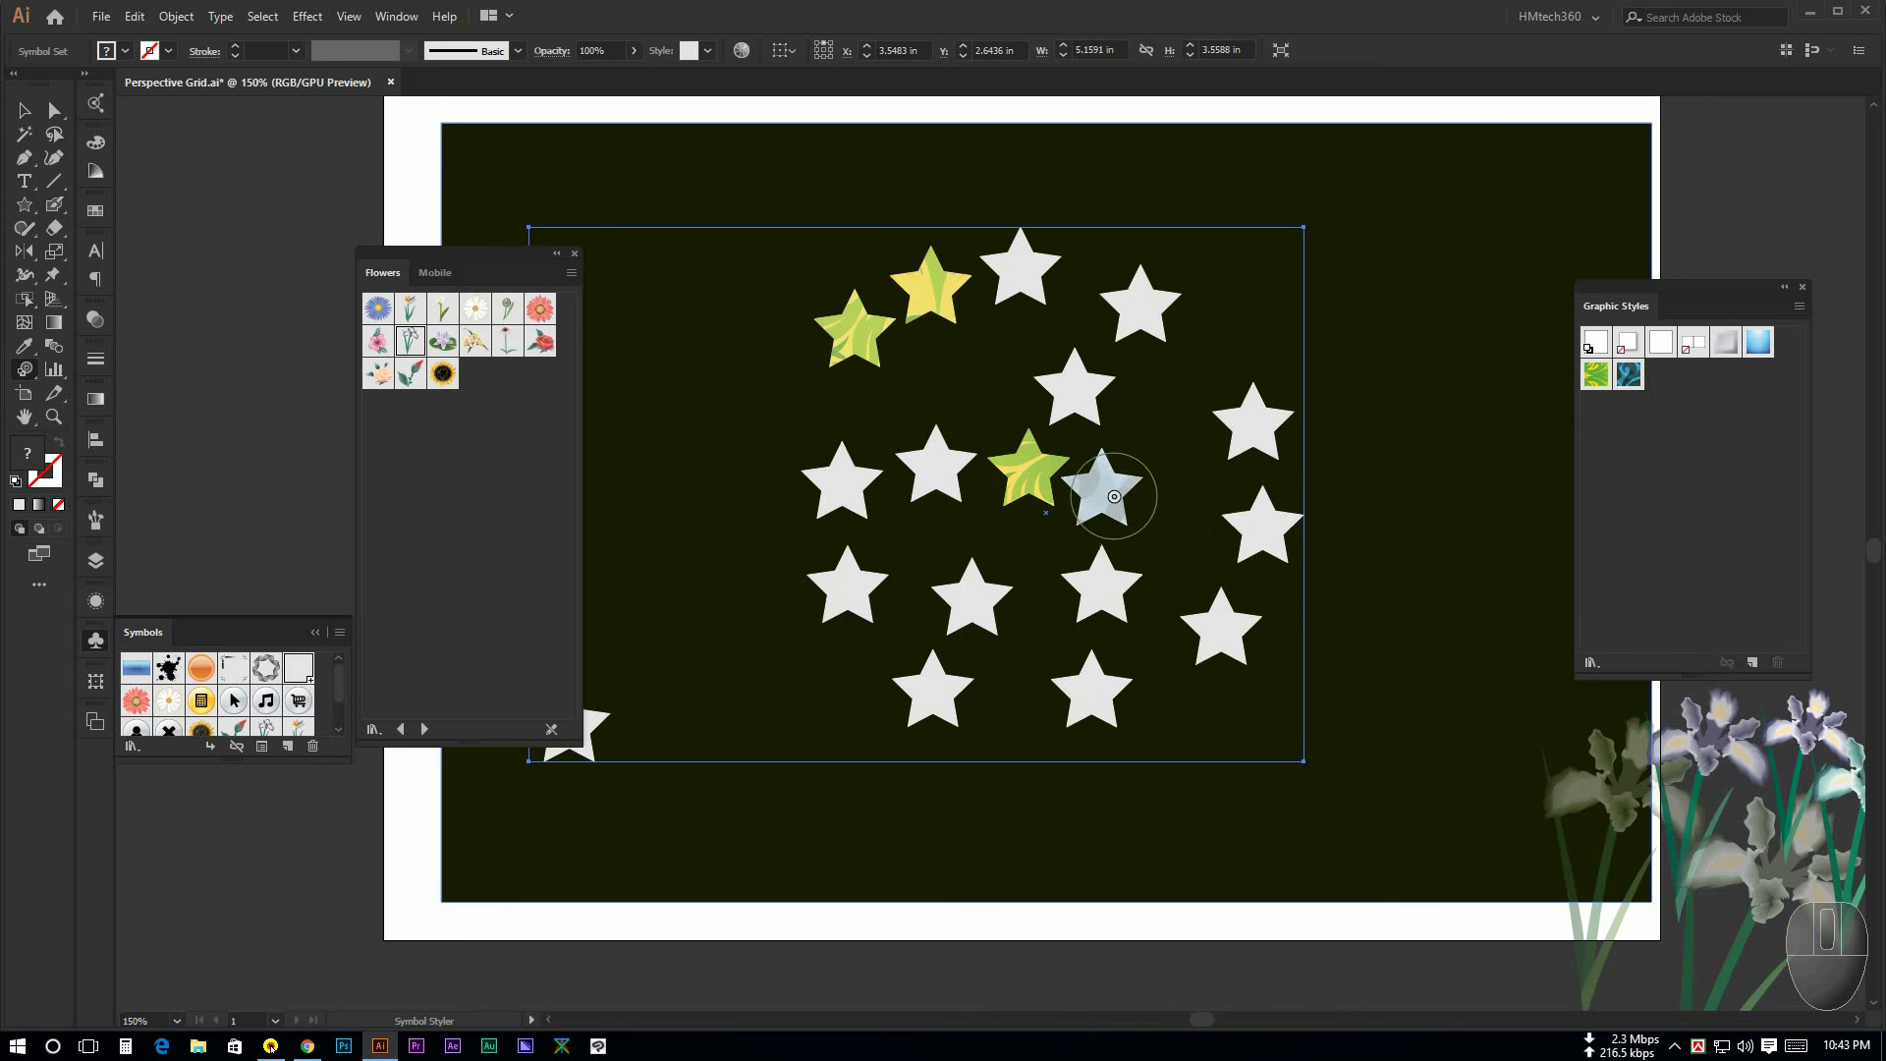
pyautogui.click(1252, 422)
# Step: Open the Artistic Effects graphic style library, enlarge it to show all its styles, and place it beside the artwork
pyautogui.click(1799, 305)
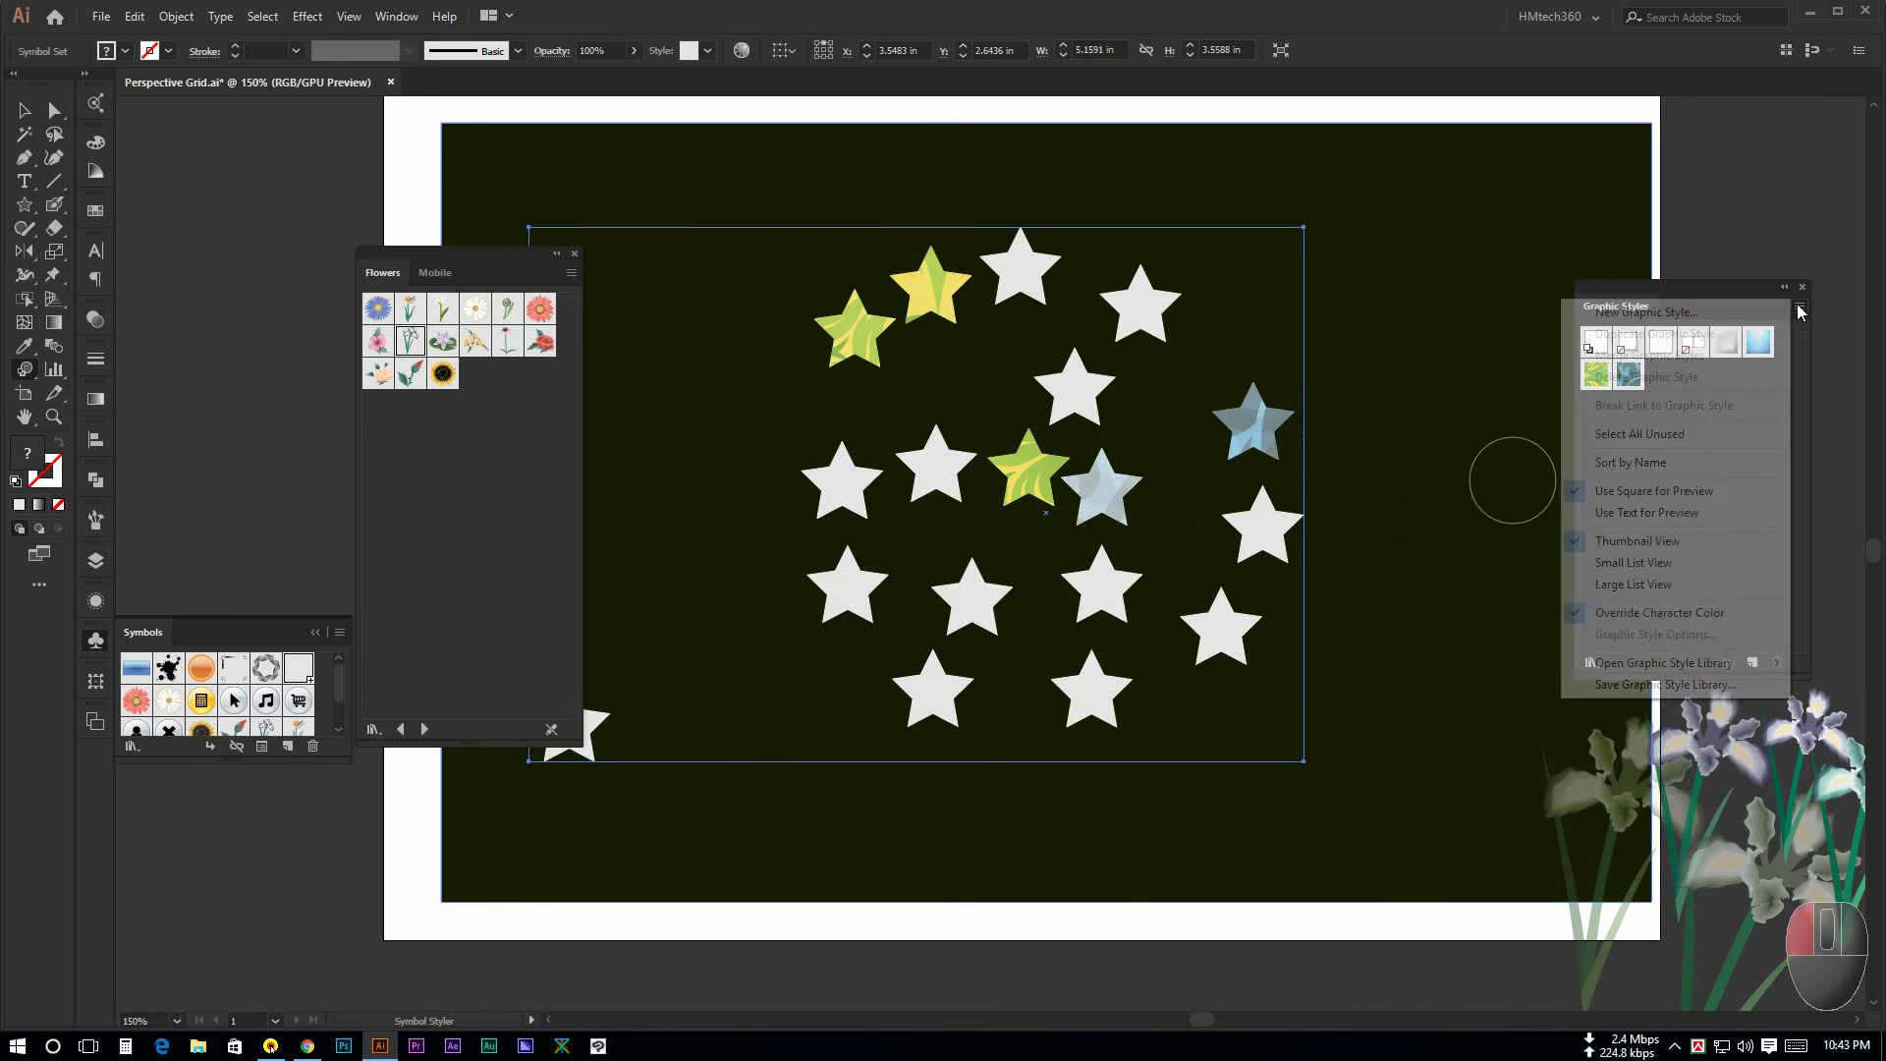
pyautogui.moveTo(1620, 663)
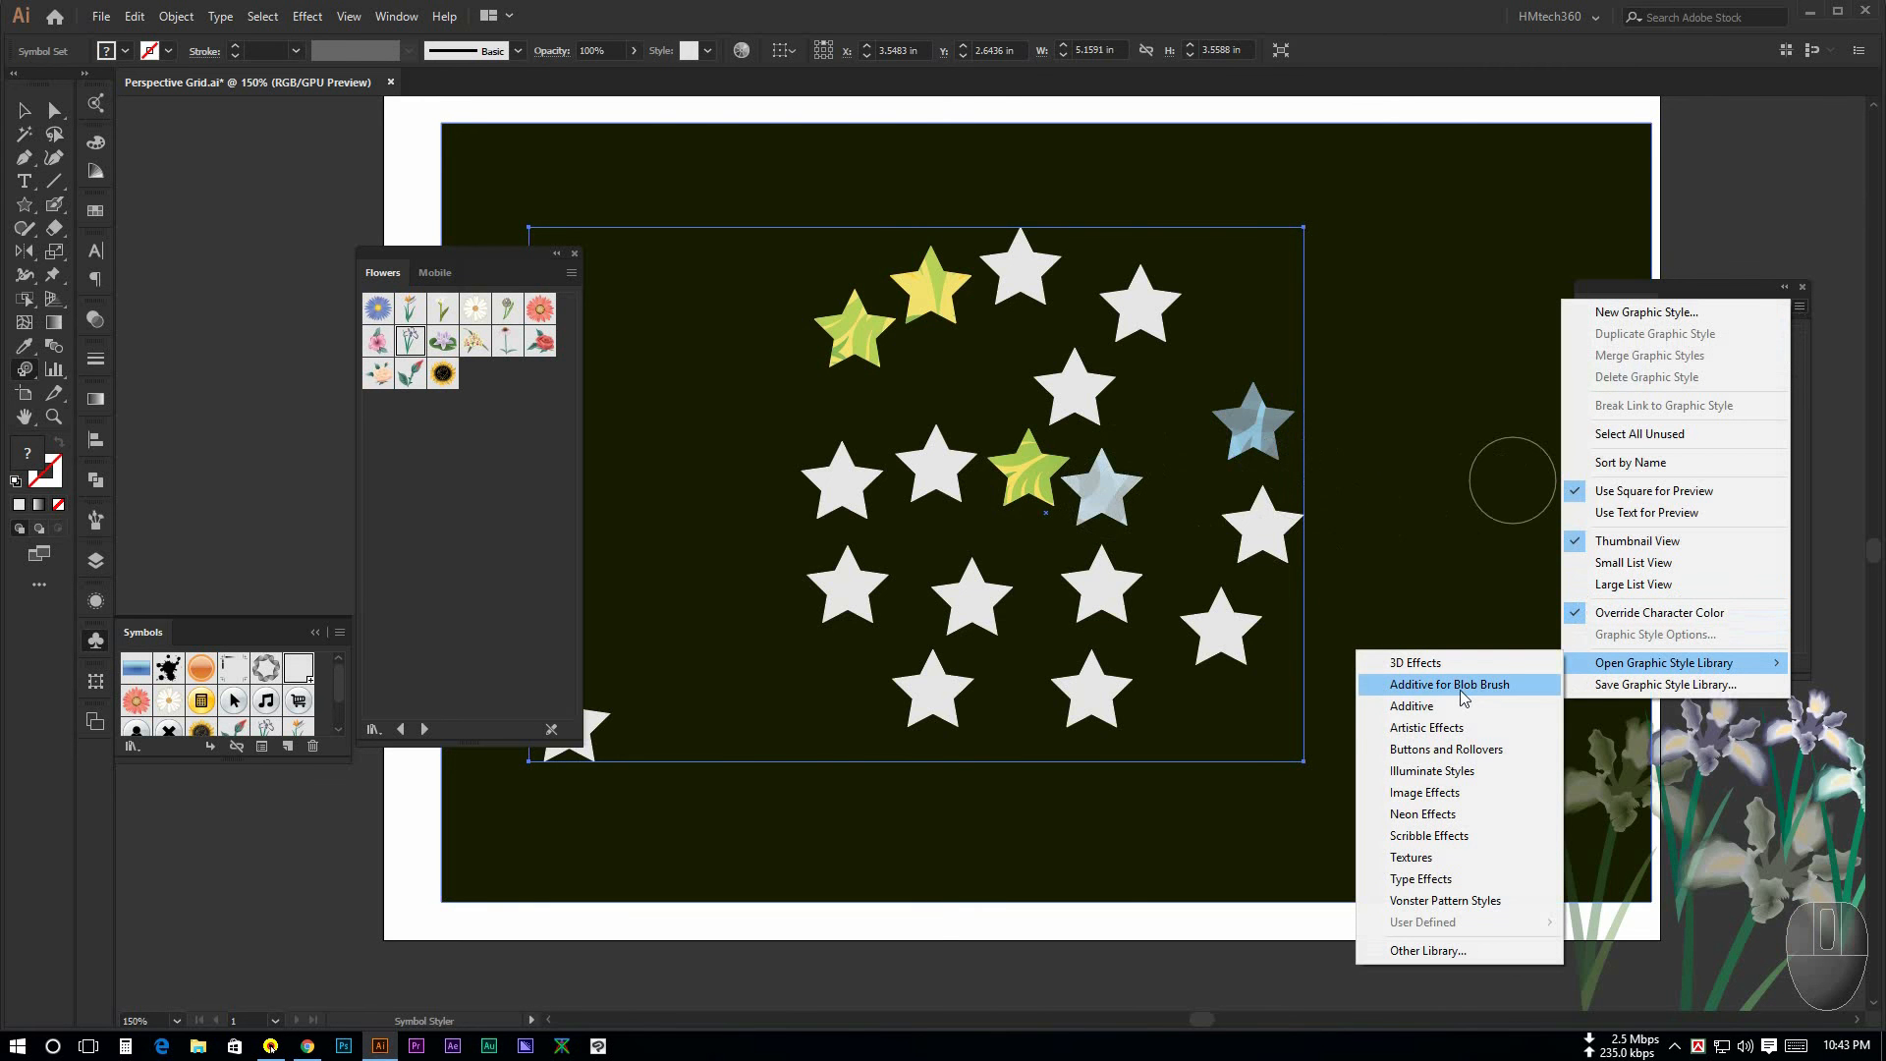
pyautogui.click(1466, 733)
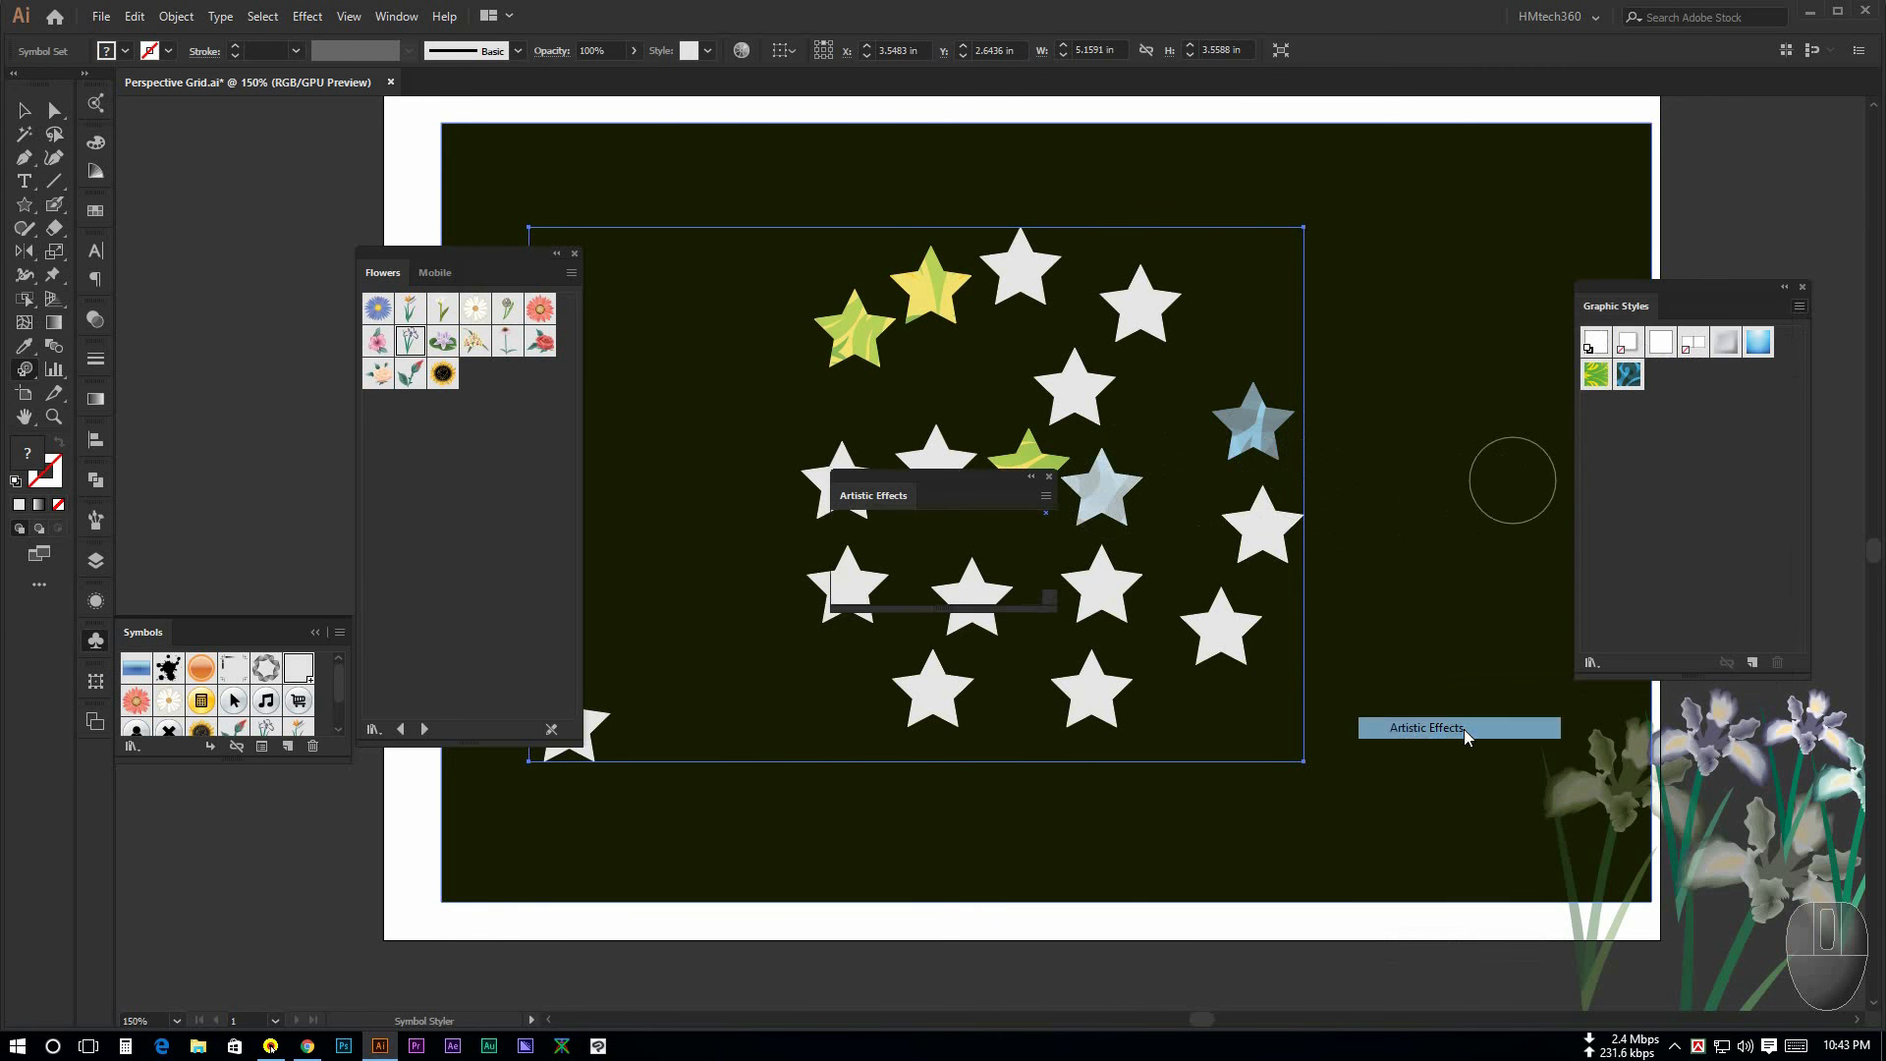
pyautogui.moveTo(958, 487); pyautogui.dragTo(1474, 472)
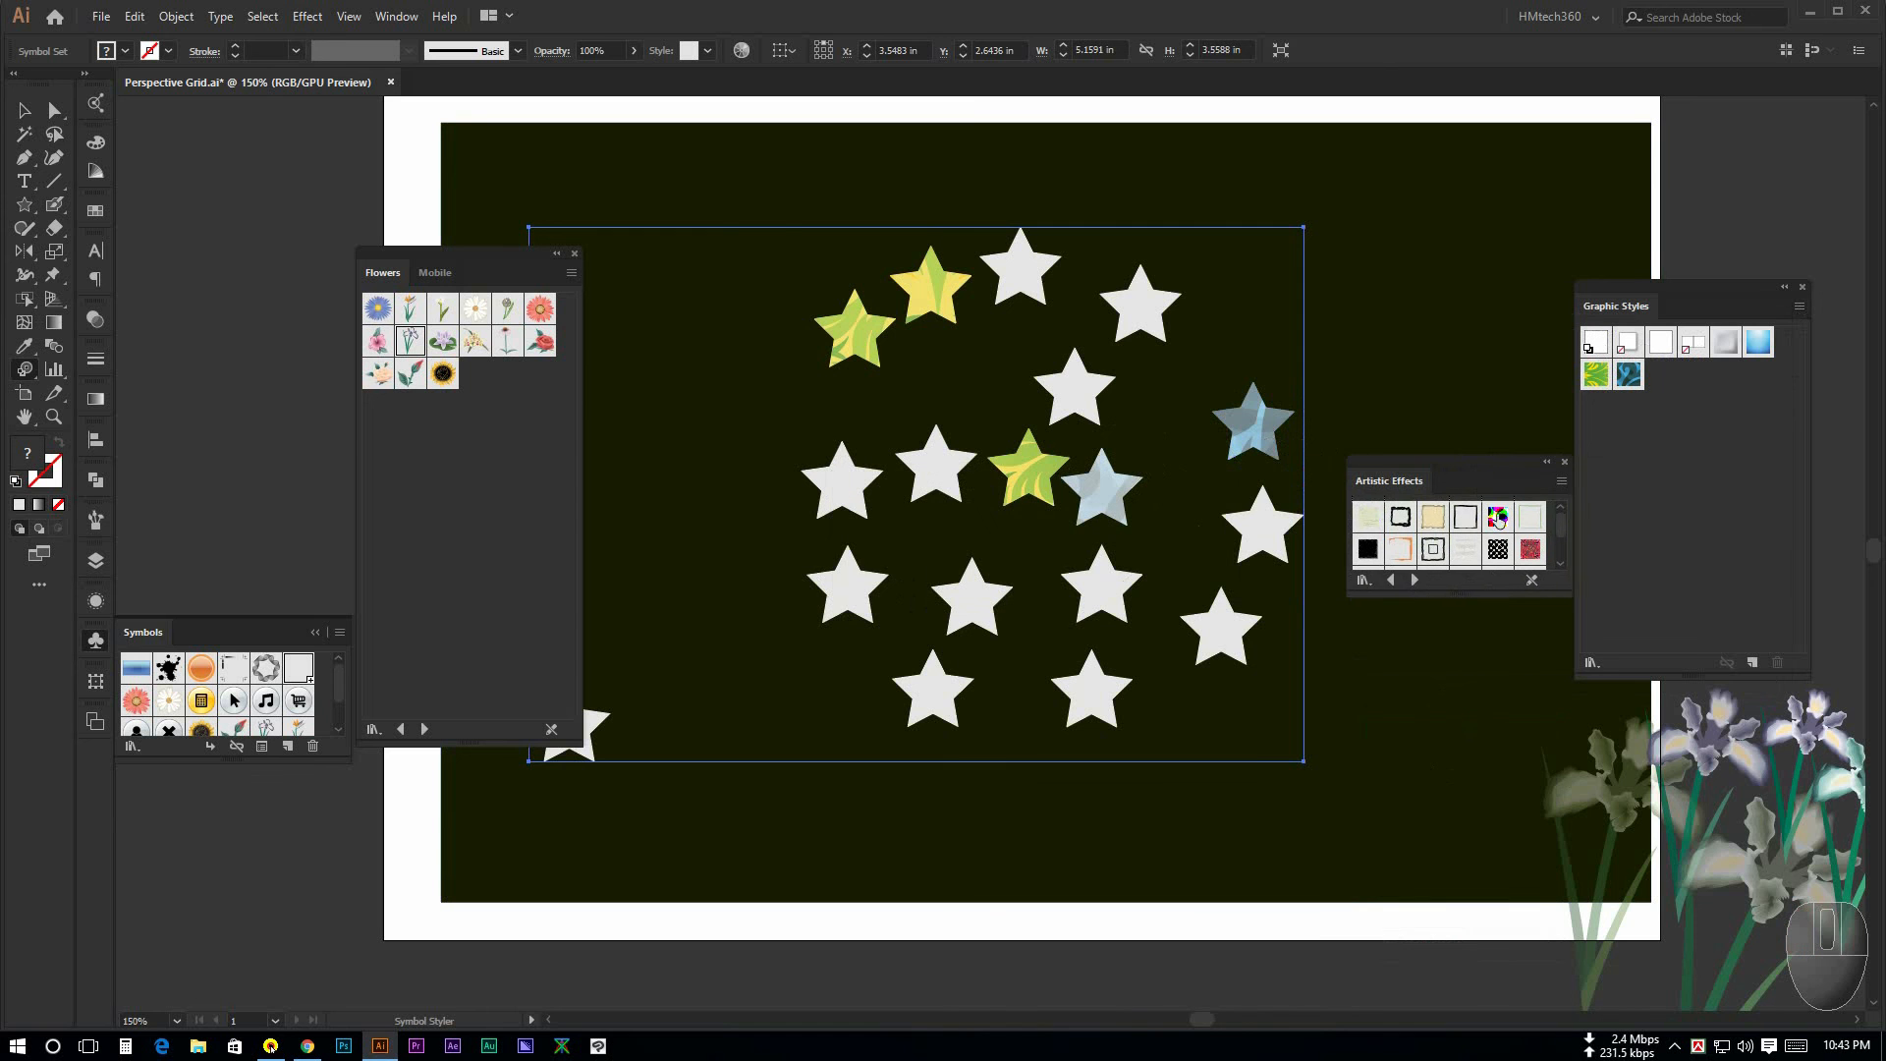
pyautogui.moveTo(1467, 597); pyautogui.dragTo(1466, 915)
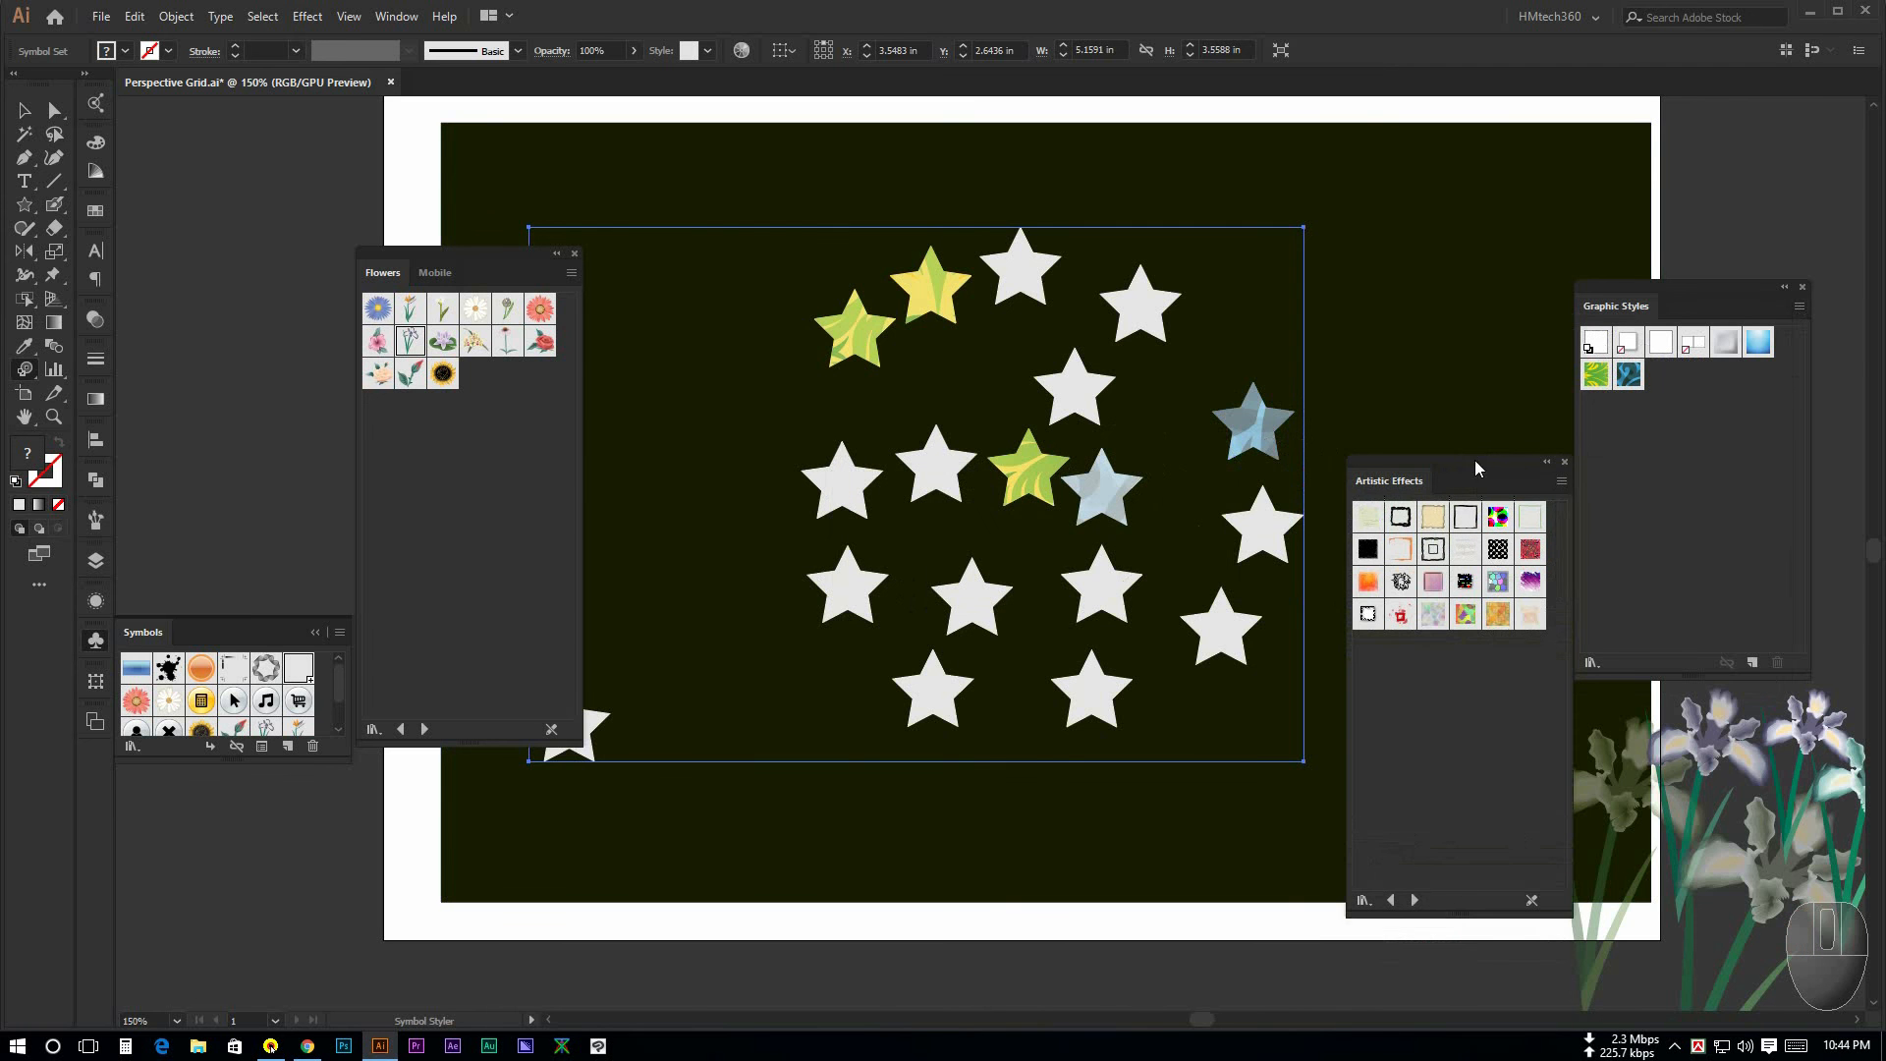
pyautogui.moveTo(1476, 469); pyautogui.dragTo(1662, 482)
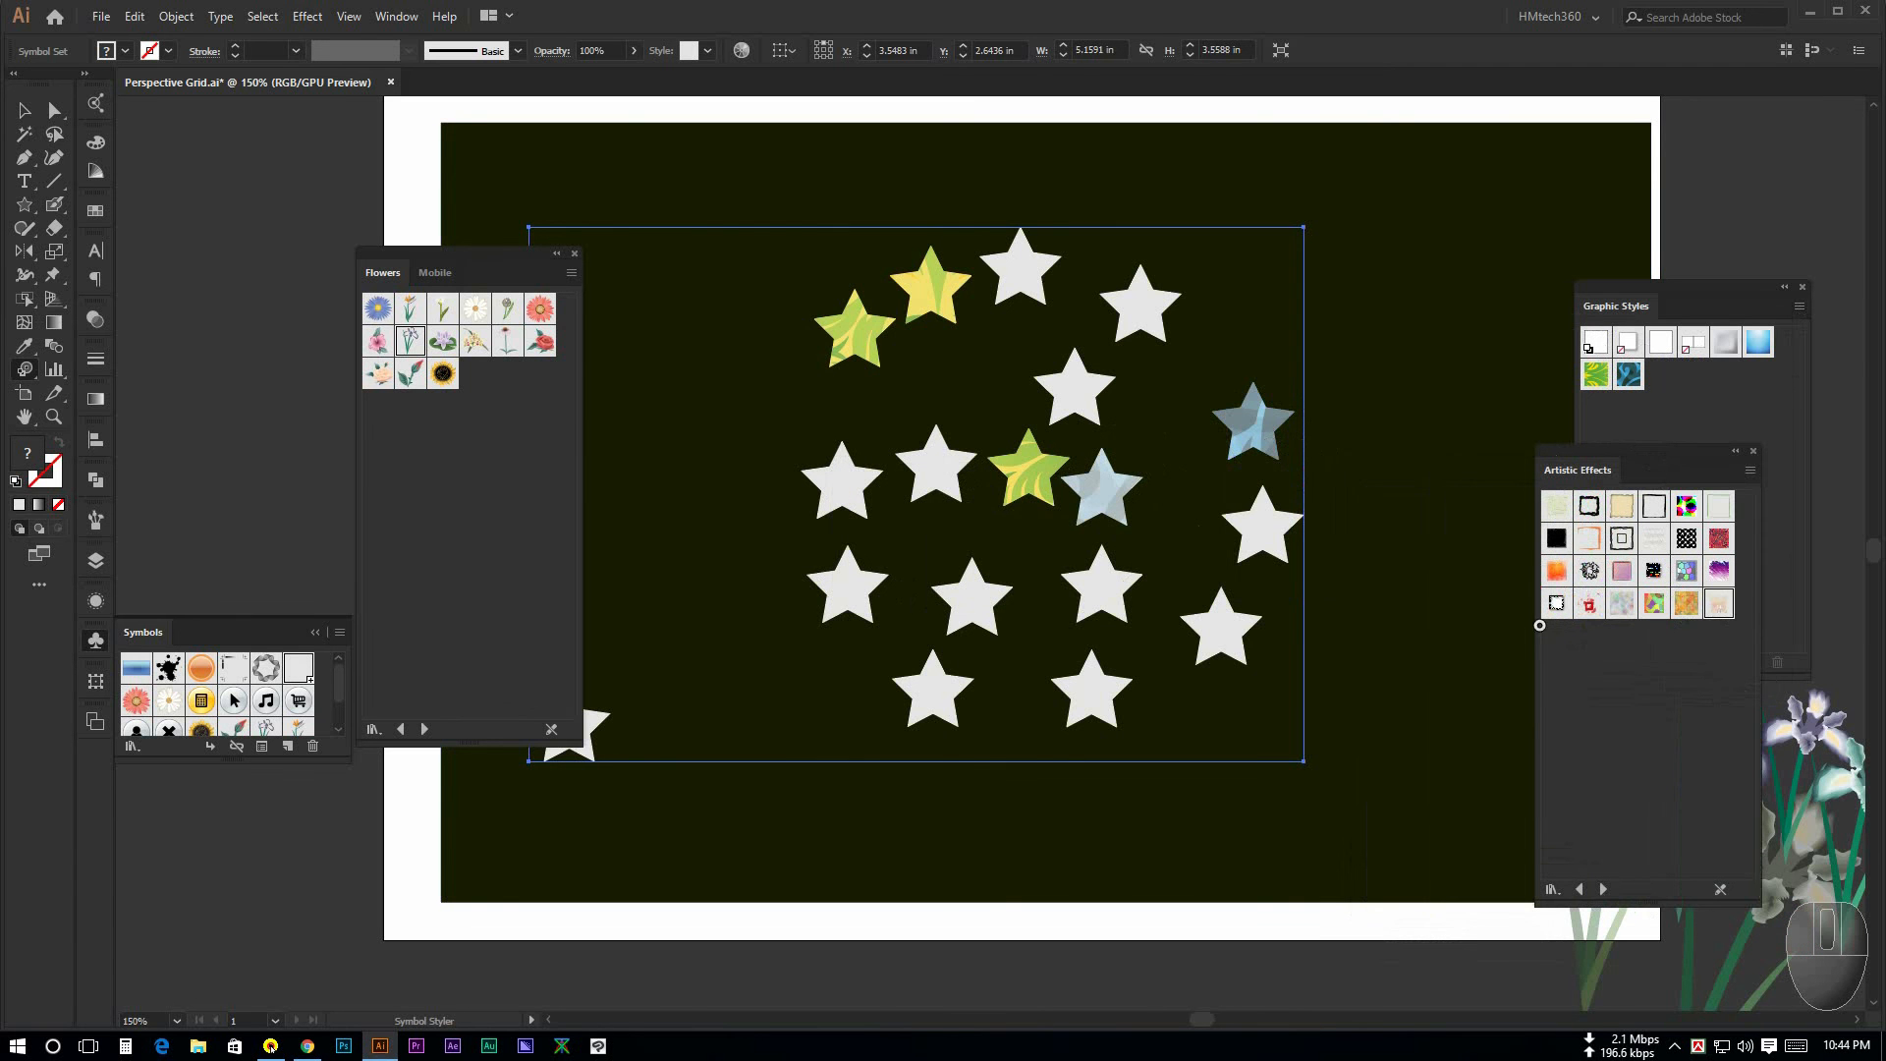
# Step: Apply the blue patterned style to the two lower stars on the set's right edge and close the Artistic Effects library
pyautogui.click(1262, 530)
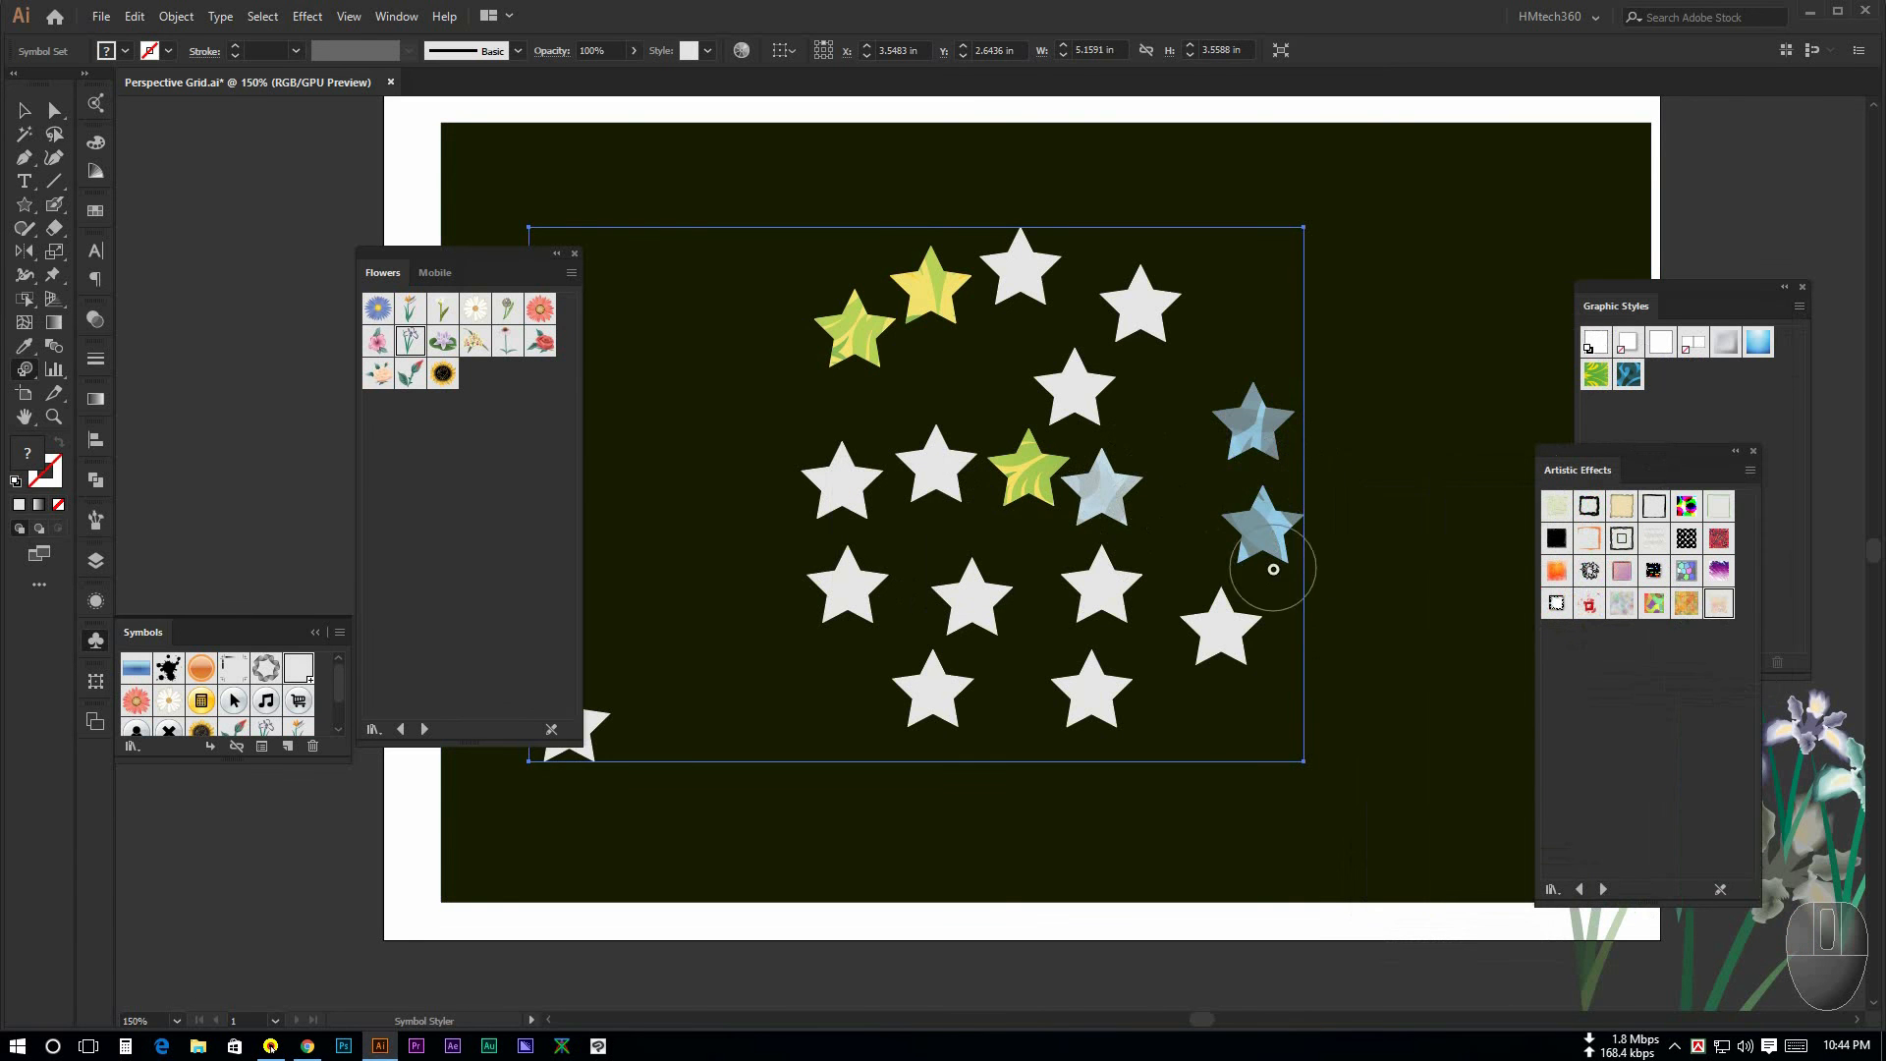
pyautogui.click(1218, 629)
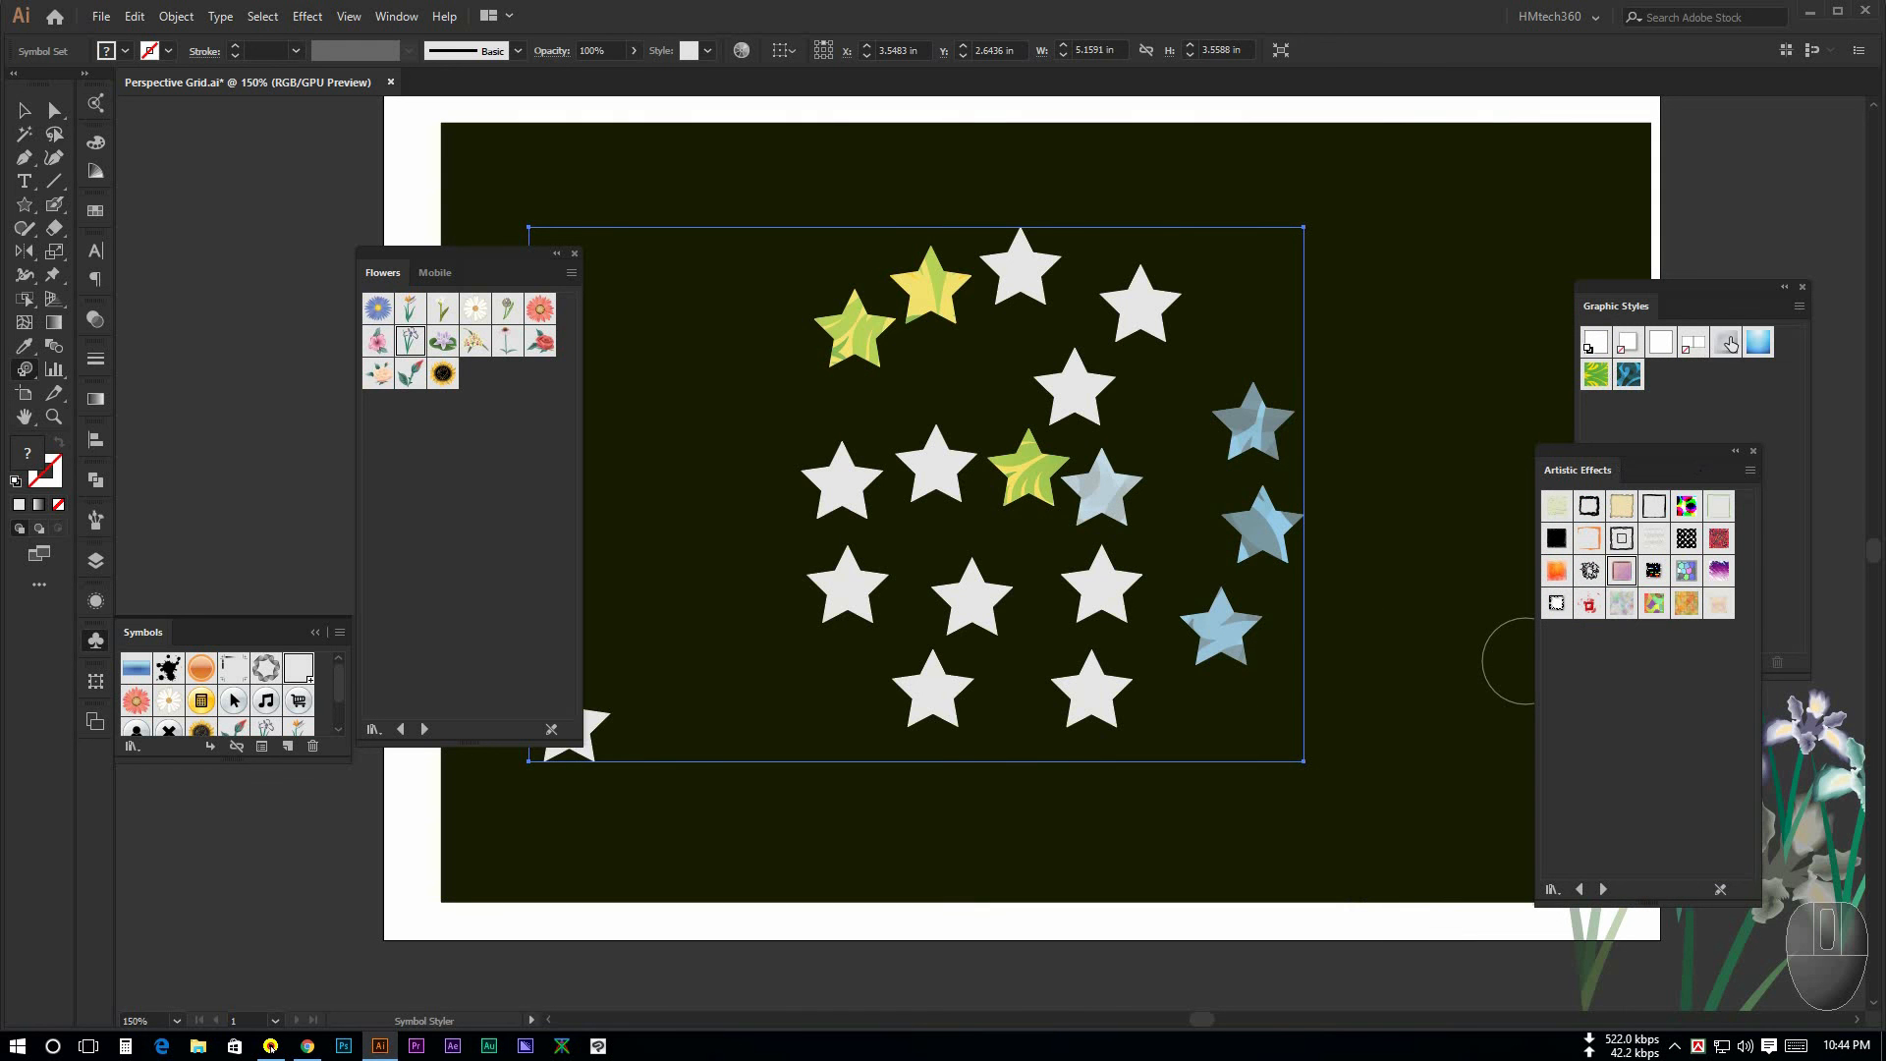
pyautogui.click(1754, 451)
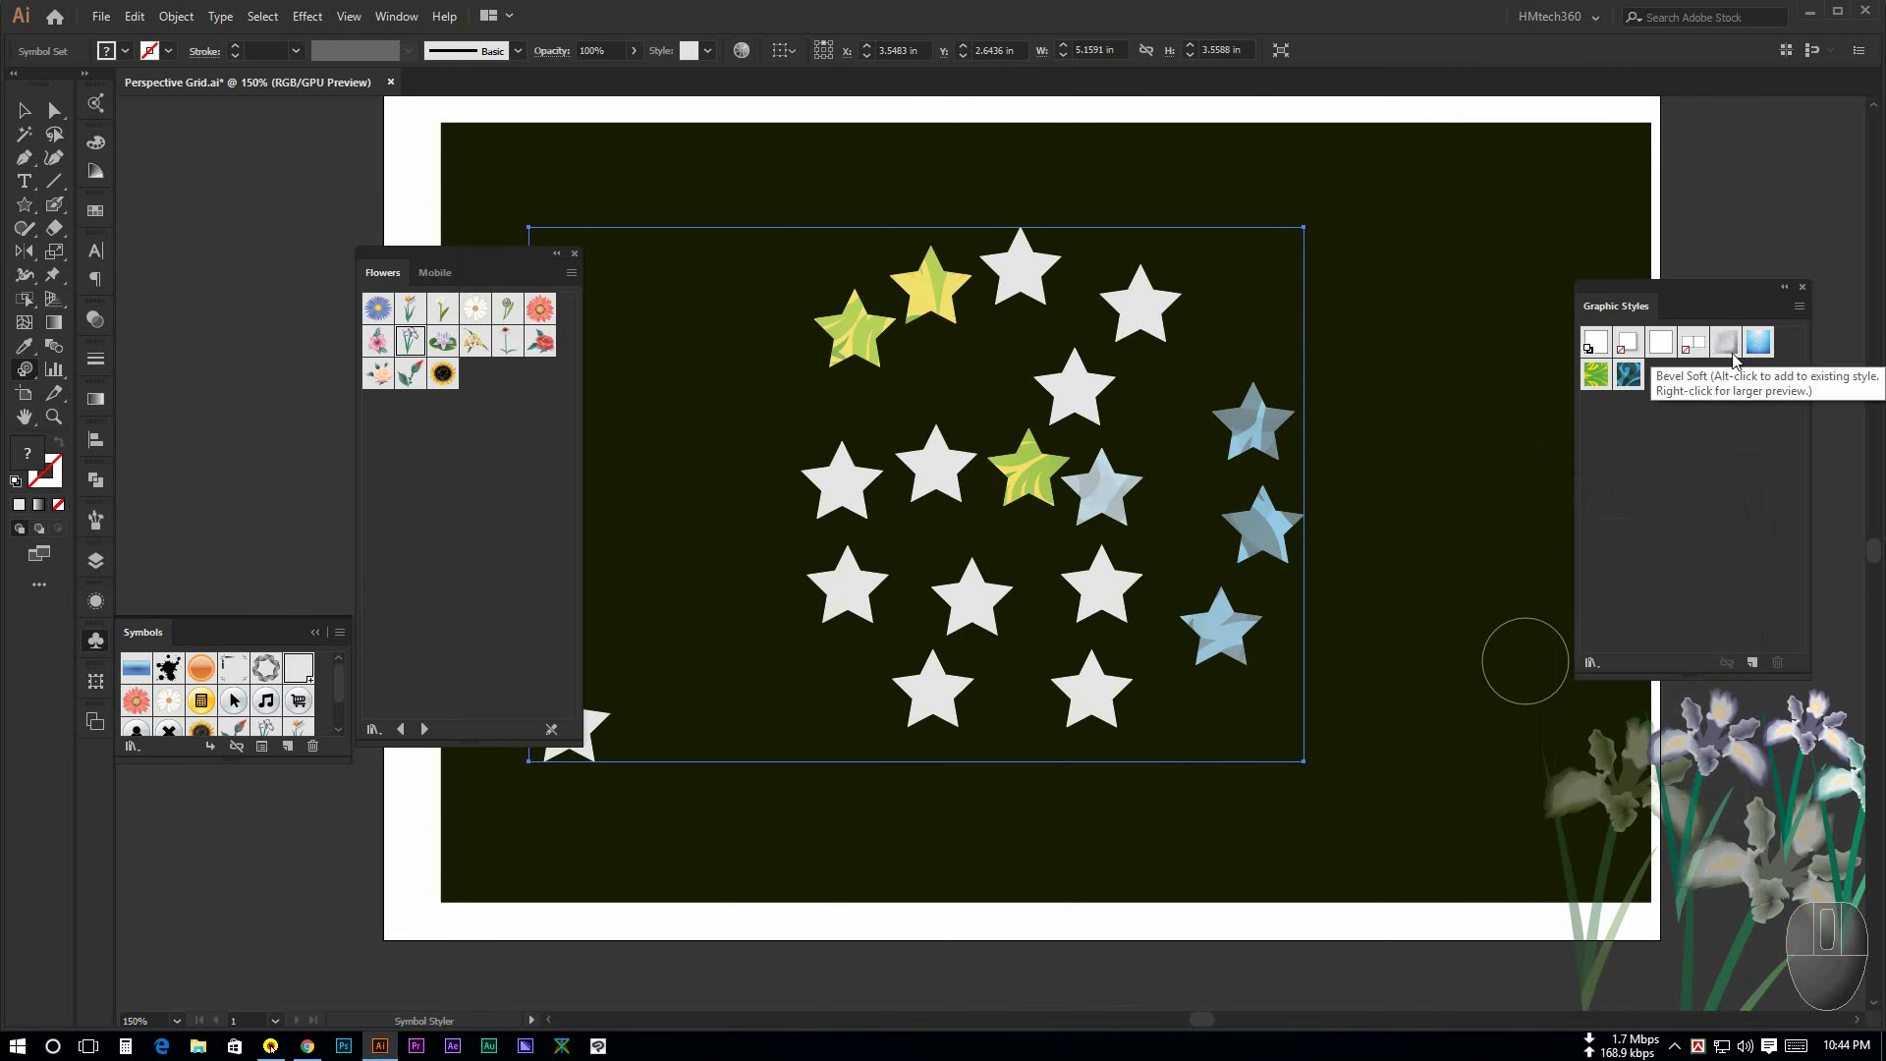
# Step: Delete the sprayed star symbol set while keeping the dark rectangle behind it
pyautogui.hotkey('ctrl', '-')
pyautogui.hotkey('ctrl', '-')
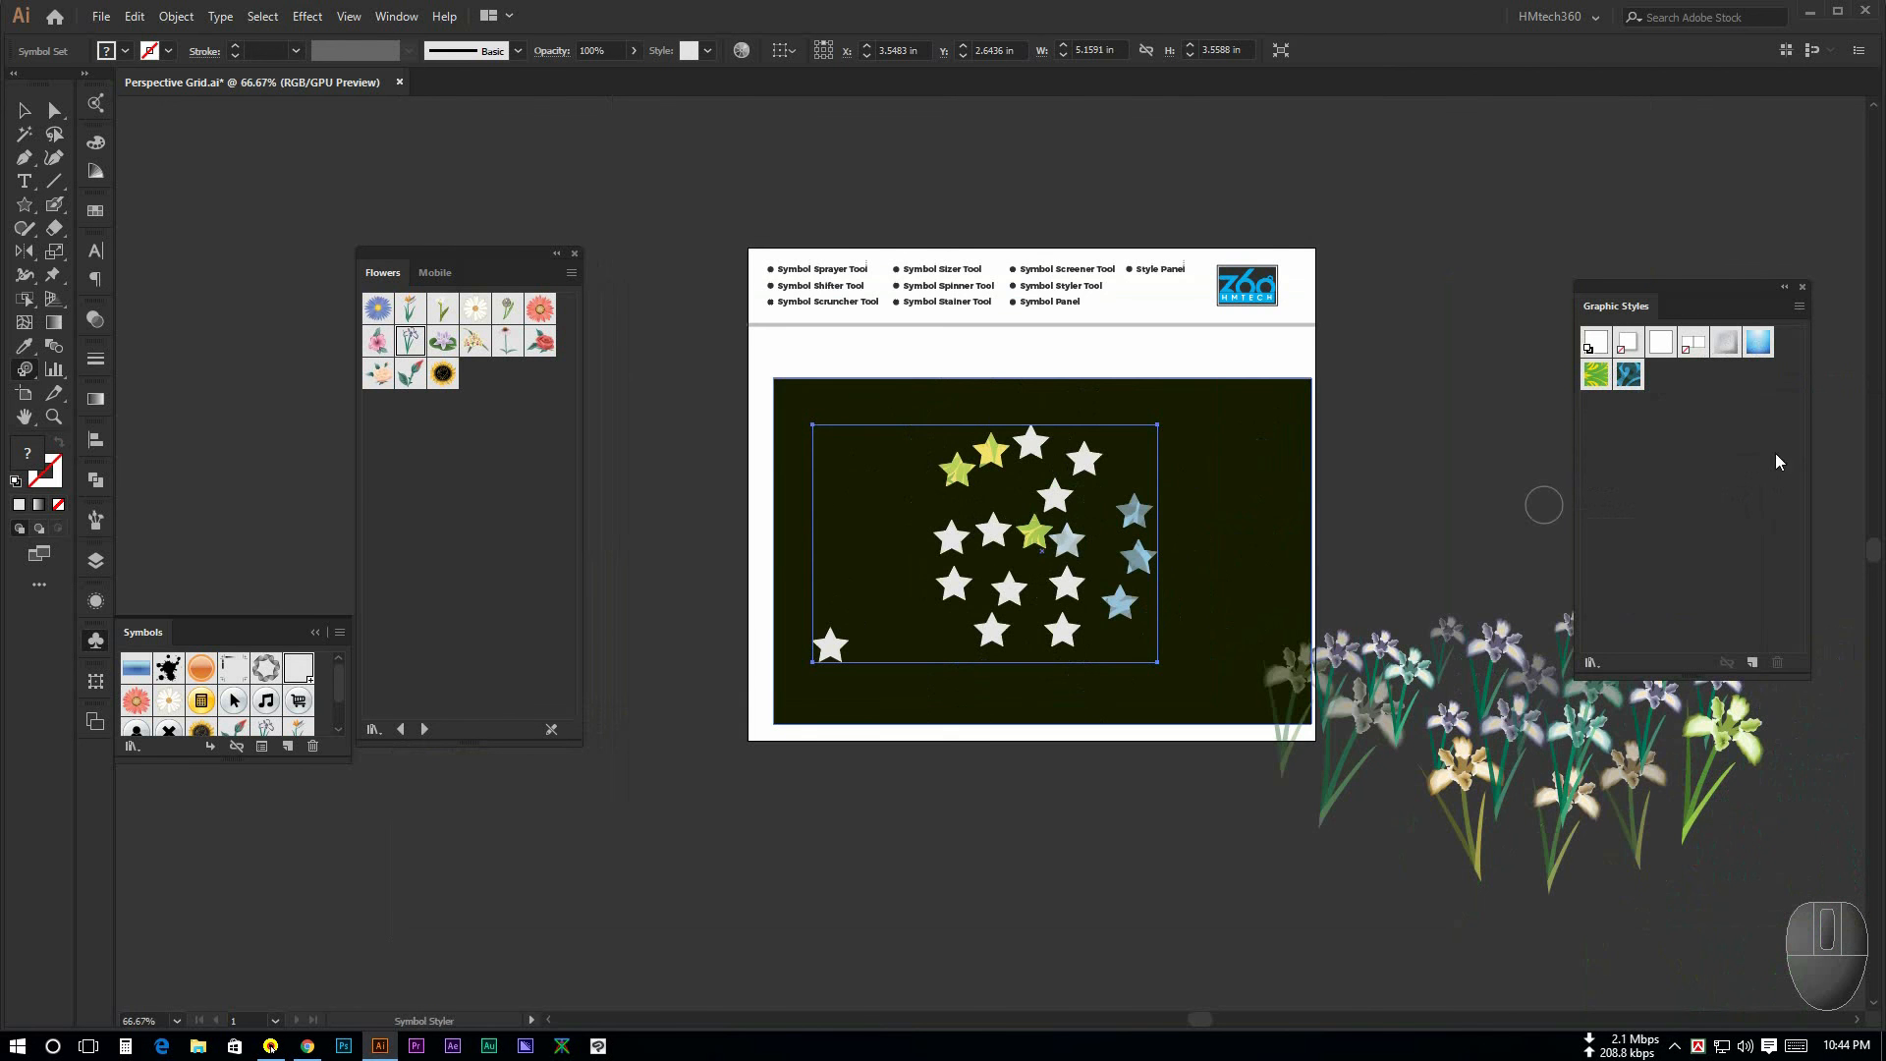
pyautogui.hotkey('ctrl', '+')
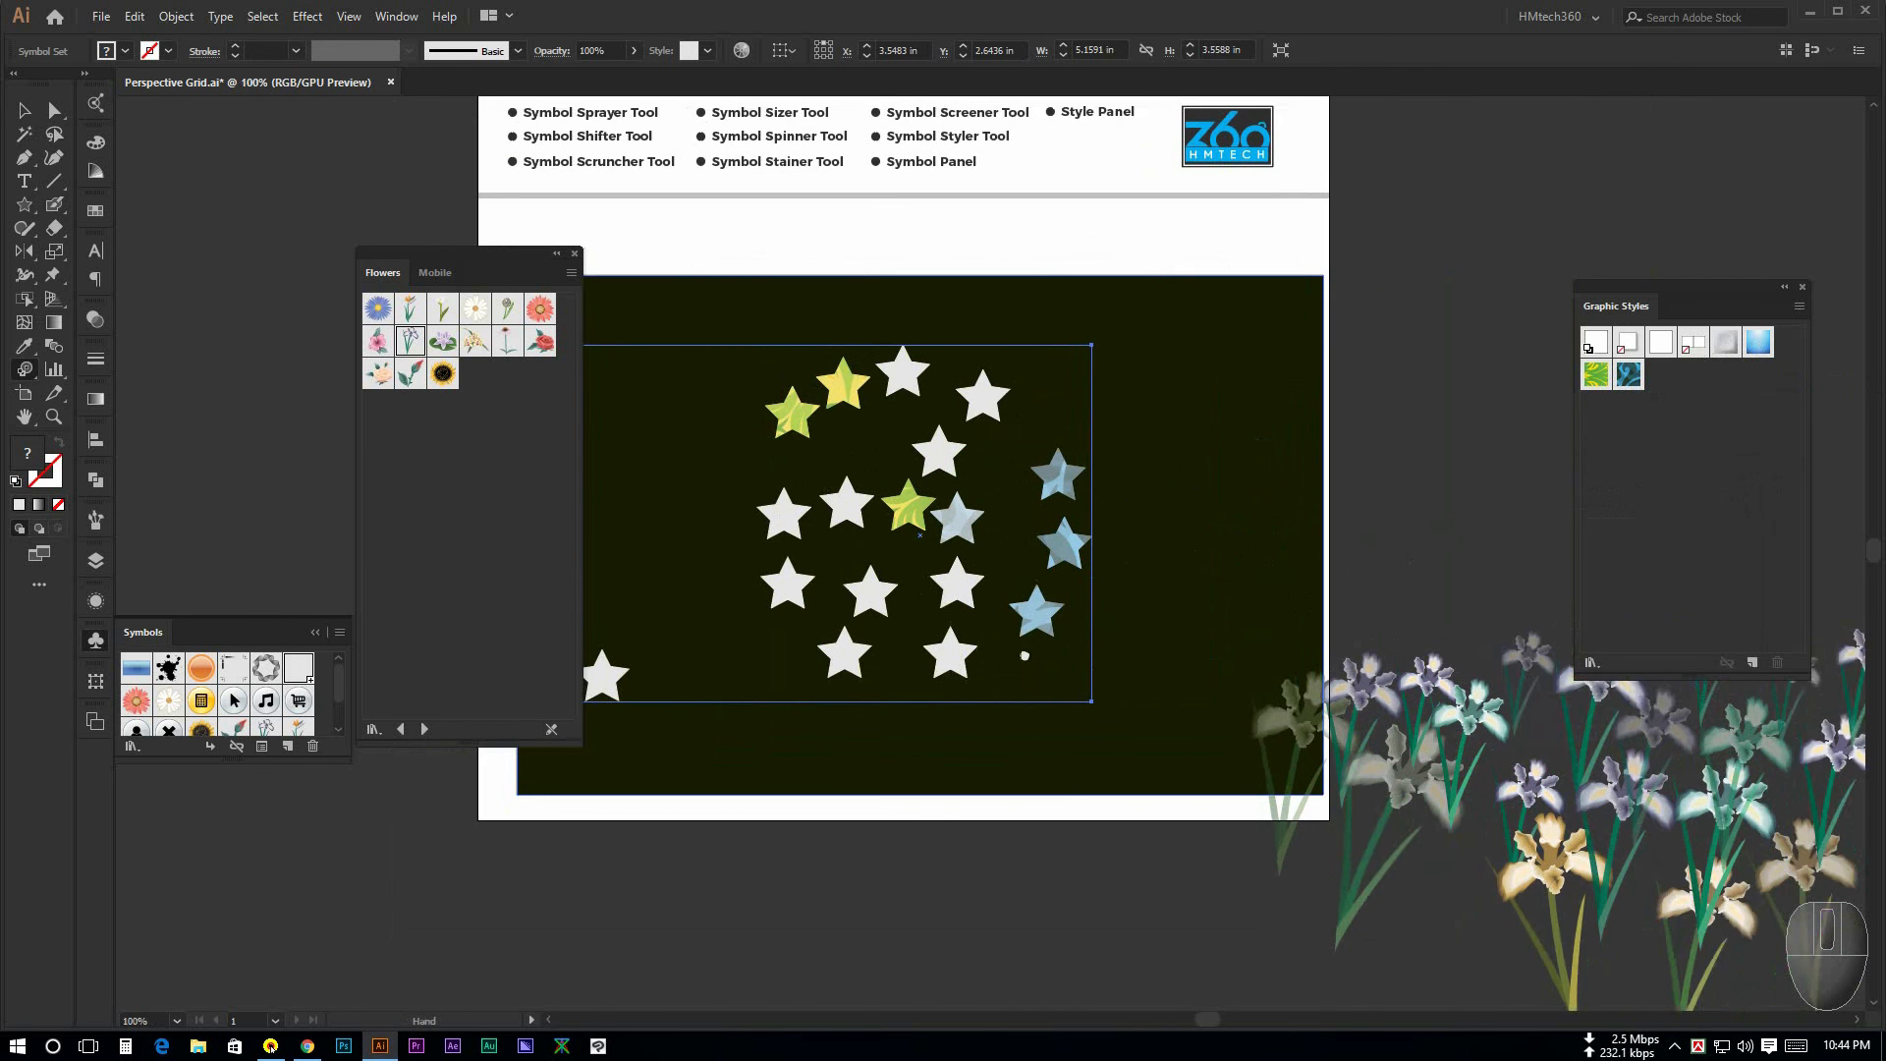
pyautogui.press('space')
pyautogui.moveTo(1136, 638); pyautogui.dragTo(1195, 632)
pyautogui.hotkey('ctrl', '-')
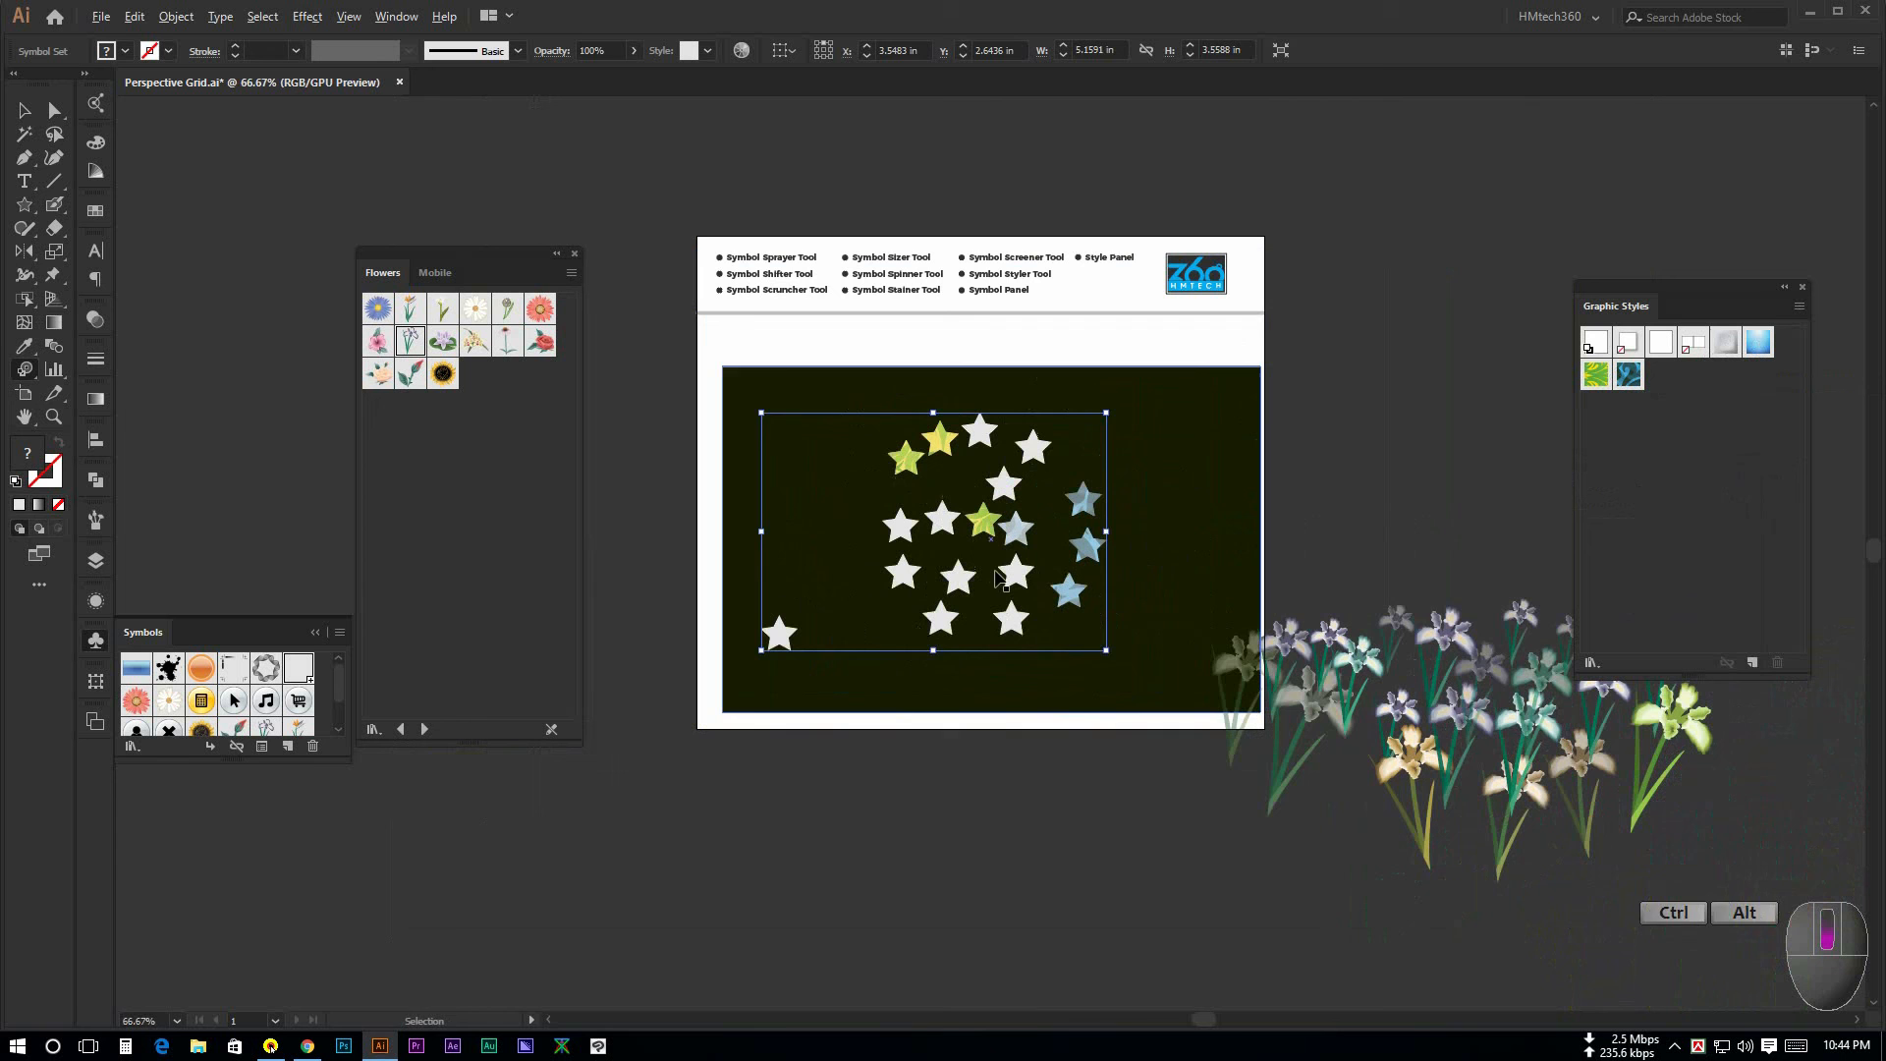
pyautogui.click(27, 114)
pyautogui.click(747, 841)
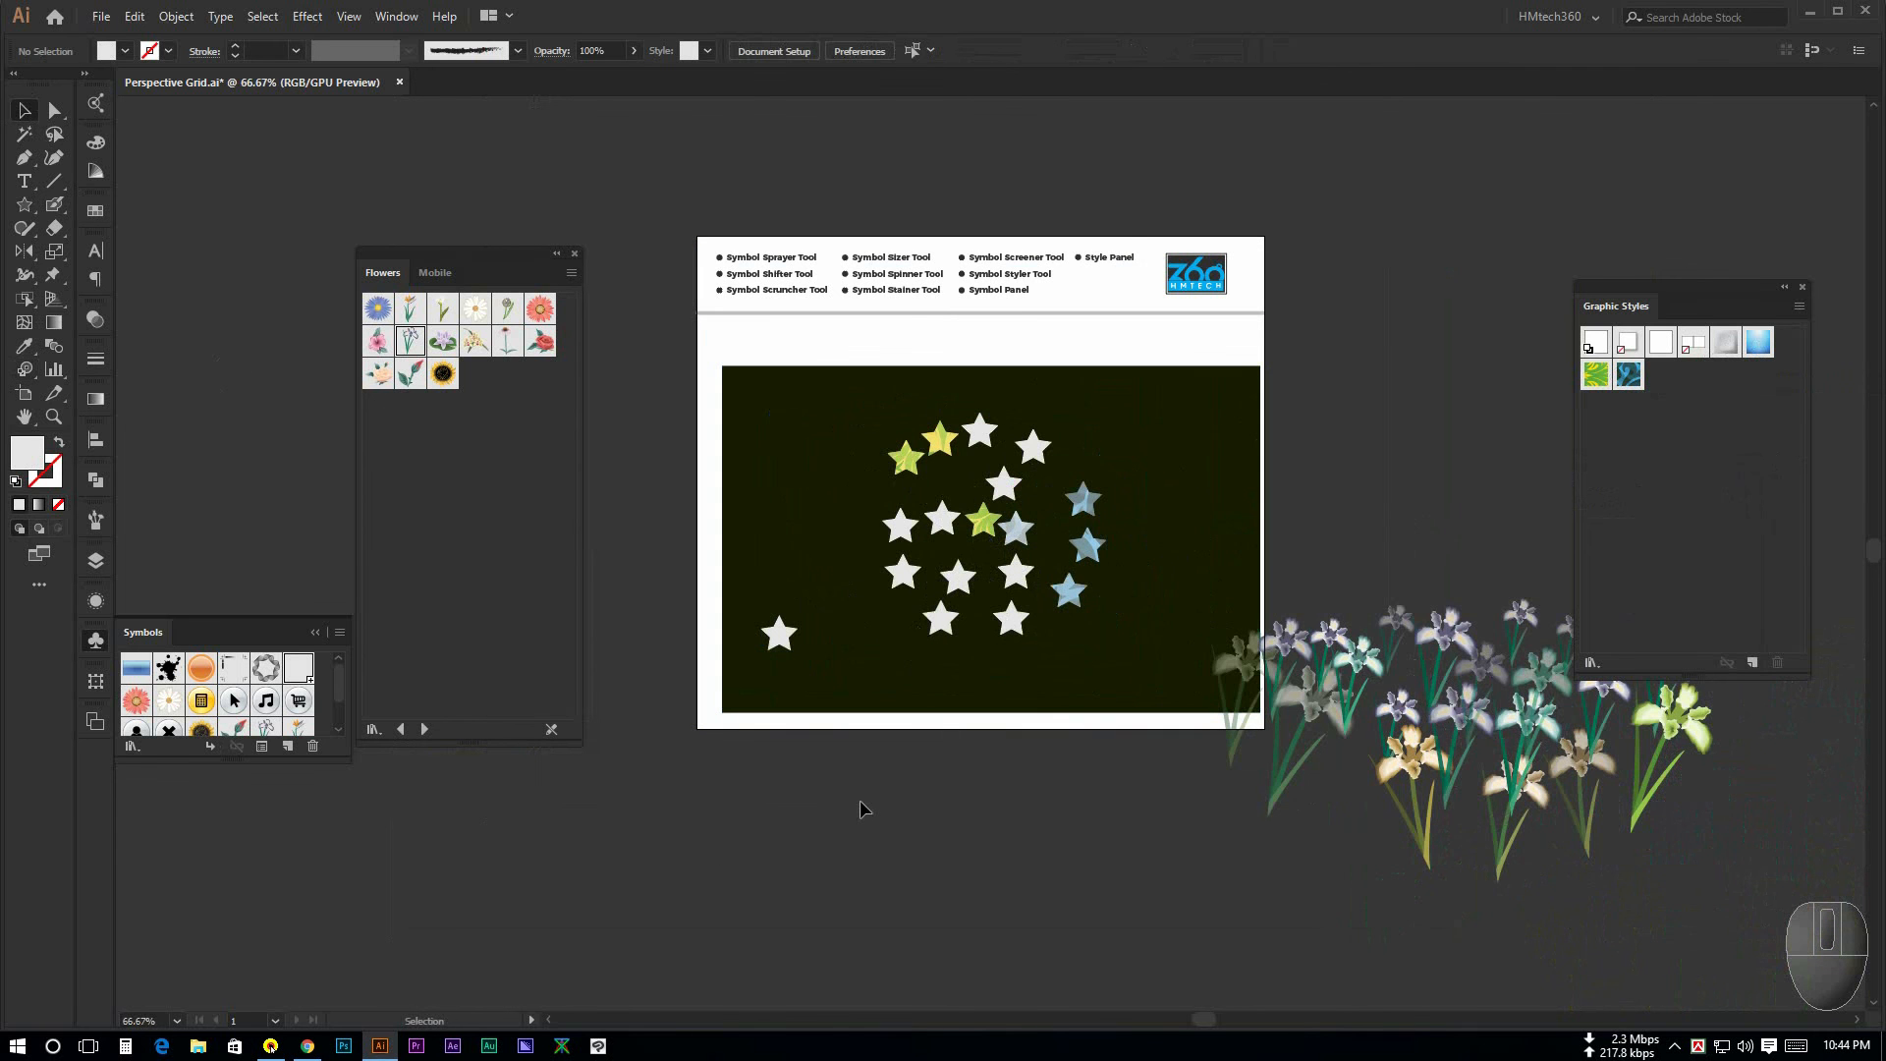
pyautogui.click(777, 441)
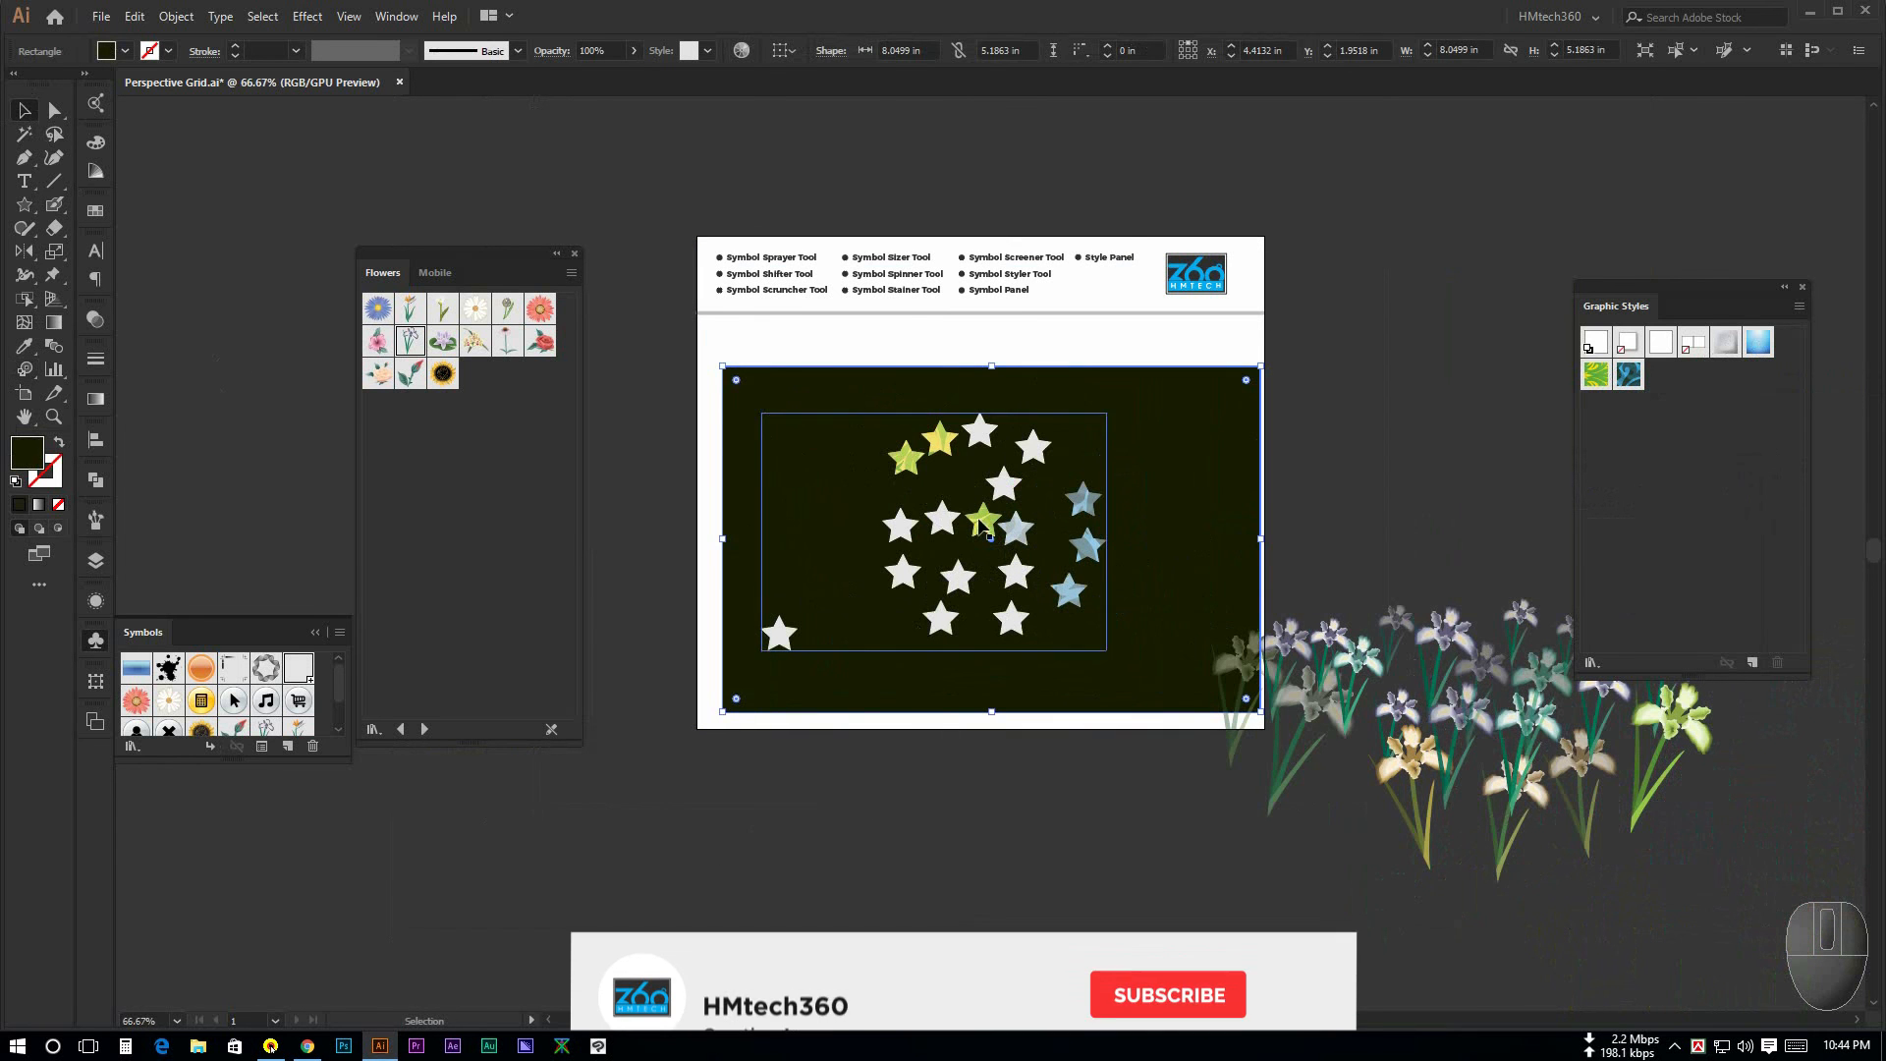
pyautogui.click(985, 527)
pyautogui.press('Delete')
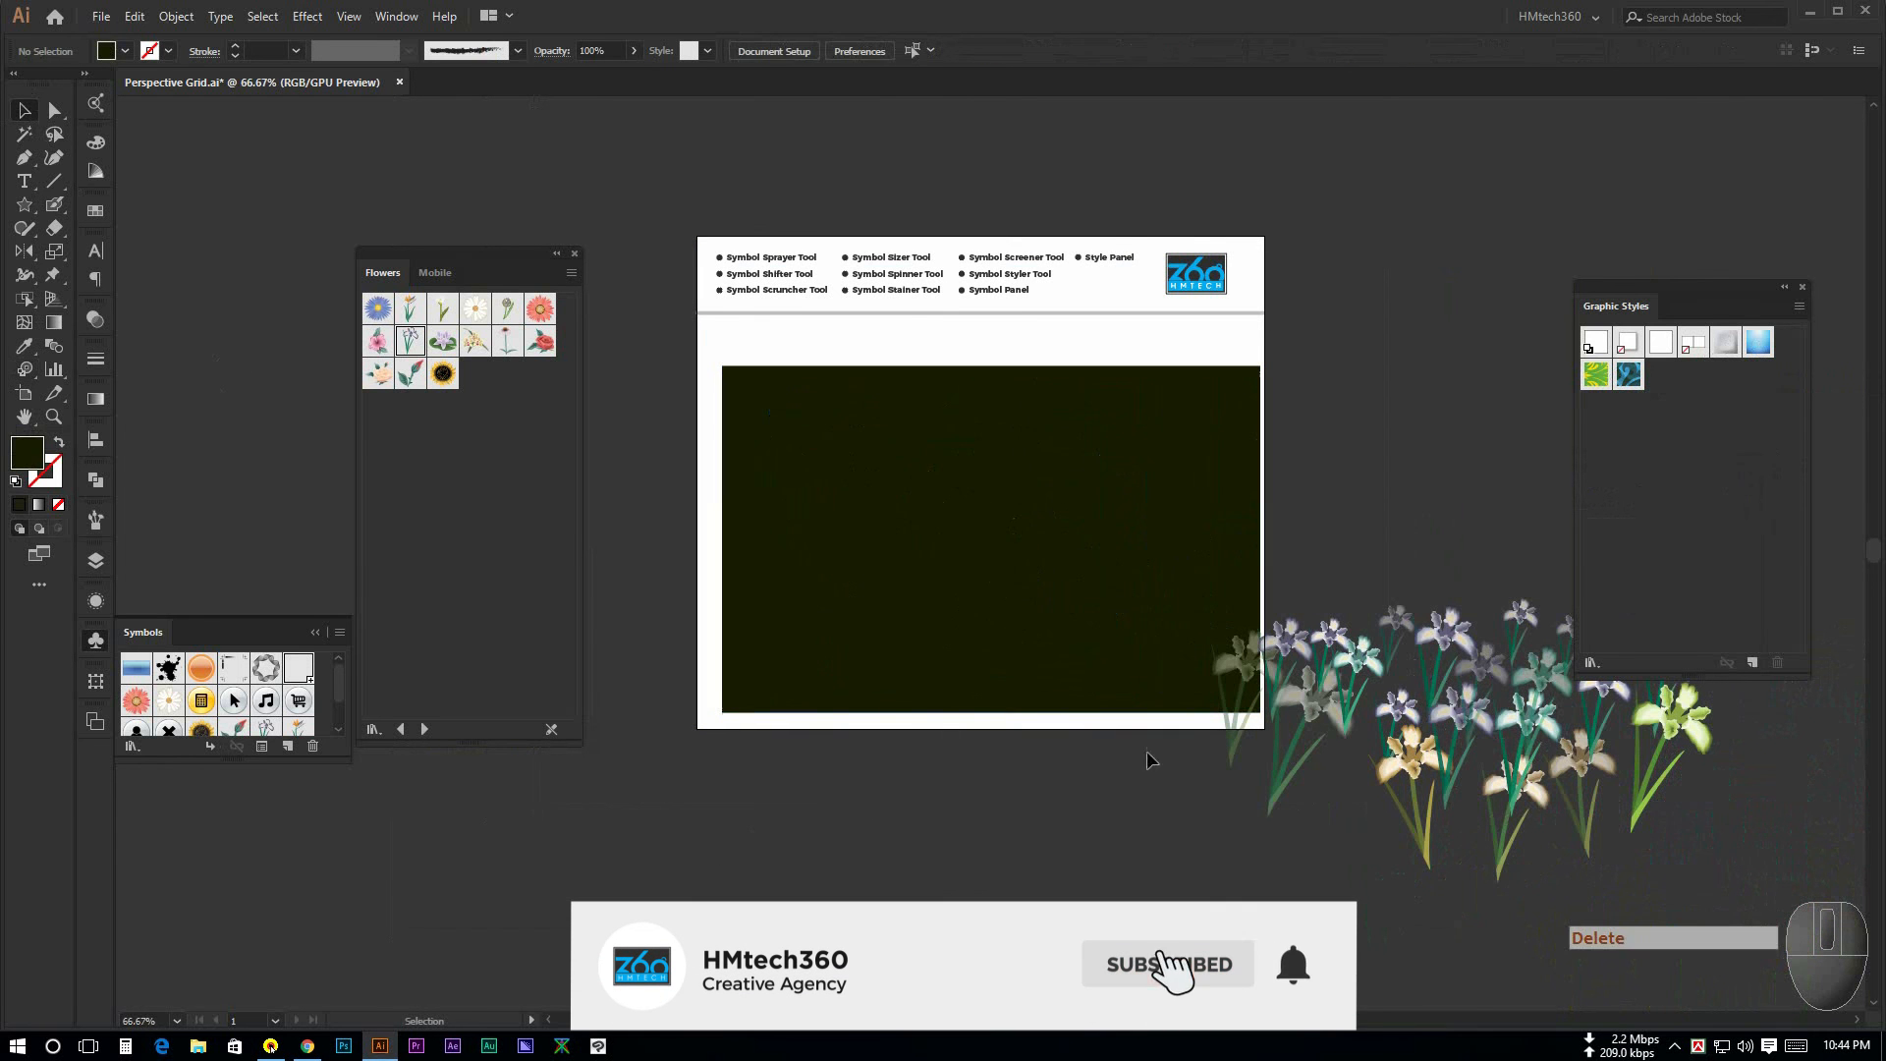
# Step: Move the iris flower symbol set onto the artboard and delete the dark background rectangle
pyautogui.moveTo(1459, 768); pyautogui.dragTo(928, 518)
pyautogui.click(1031, 769)
pyautogui.click(999, 699)
pyautogui.press('Delete')
pyautogui.click(941, 715)
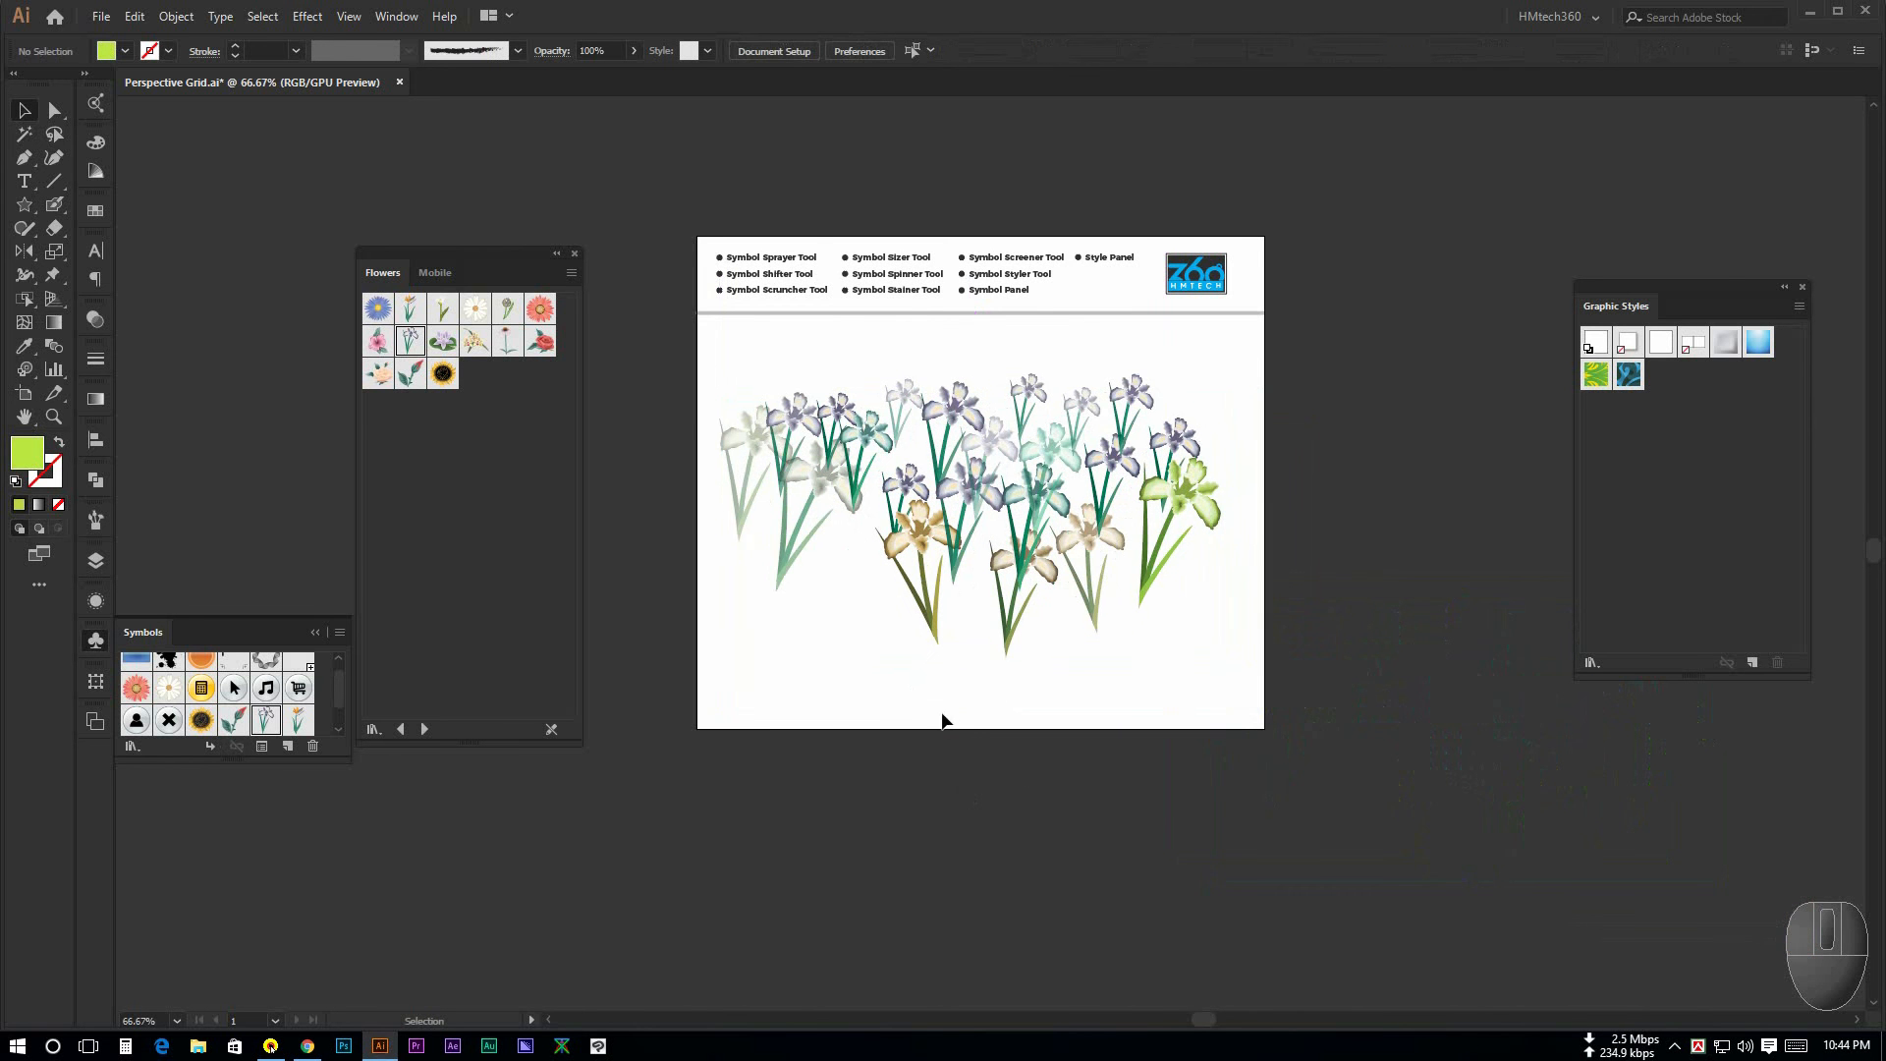
# Step: Close the Flowers symbol library
pyautogui.press('space')
pyautogui.moveTo(911, 691); pyautogui.dragTo(943, 687)
pyautogui.click(931, 680)
pyautogui.press('space')
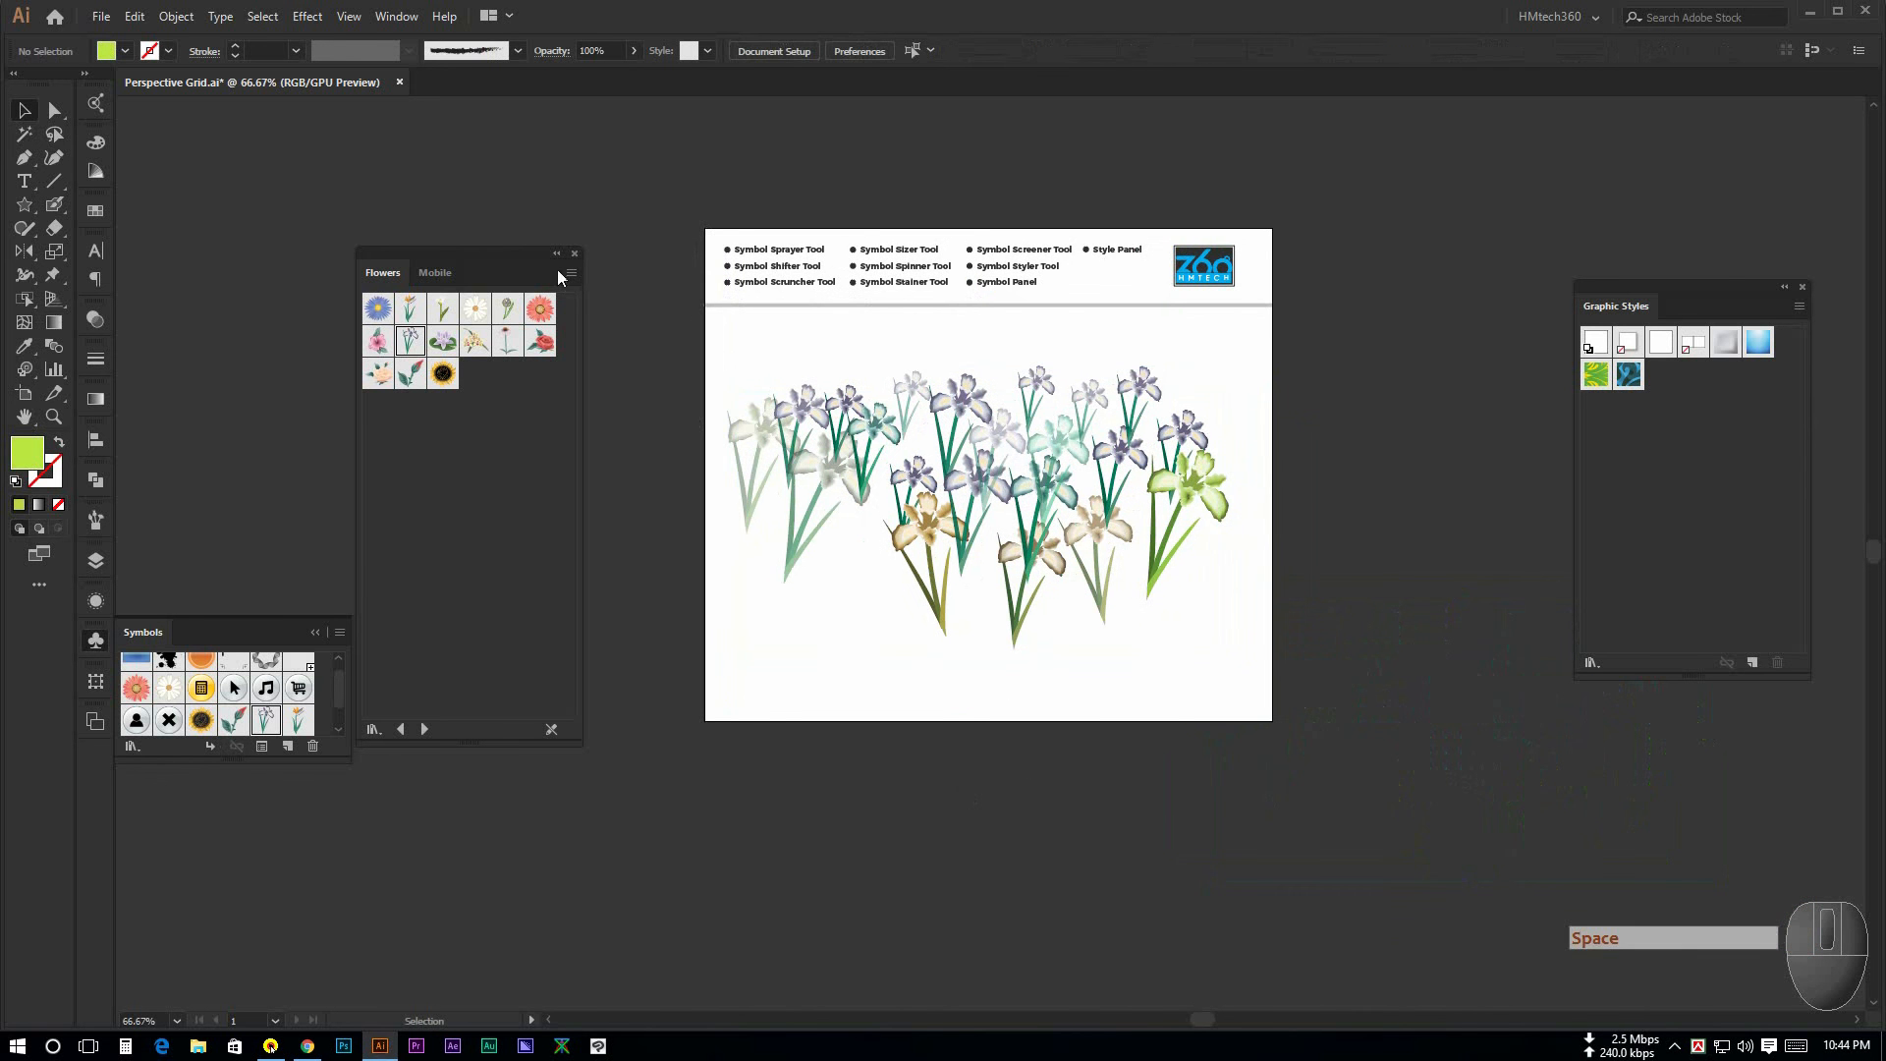
pyautogui.click(575, 254)
# Step: Examine the iris flower arrangement and the tool list on the artboard up close and as a whole
pyautogui.press('space')
pyautogui.moveTo(564, 298); pyautogui.dragTo(494, 322)
pyautogui.hotkey('ctrl', '1')
pyautogui.press('space')
pyautogui.moveTo(1489, 399); pyautogui.dragTo(1447, 385)
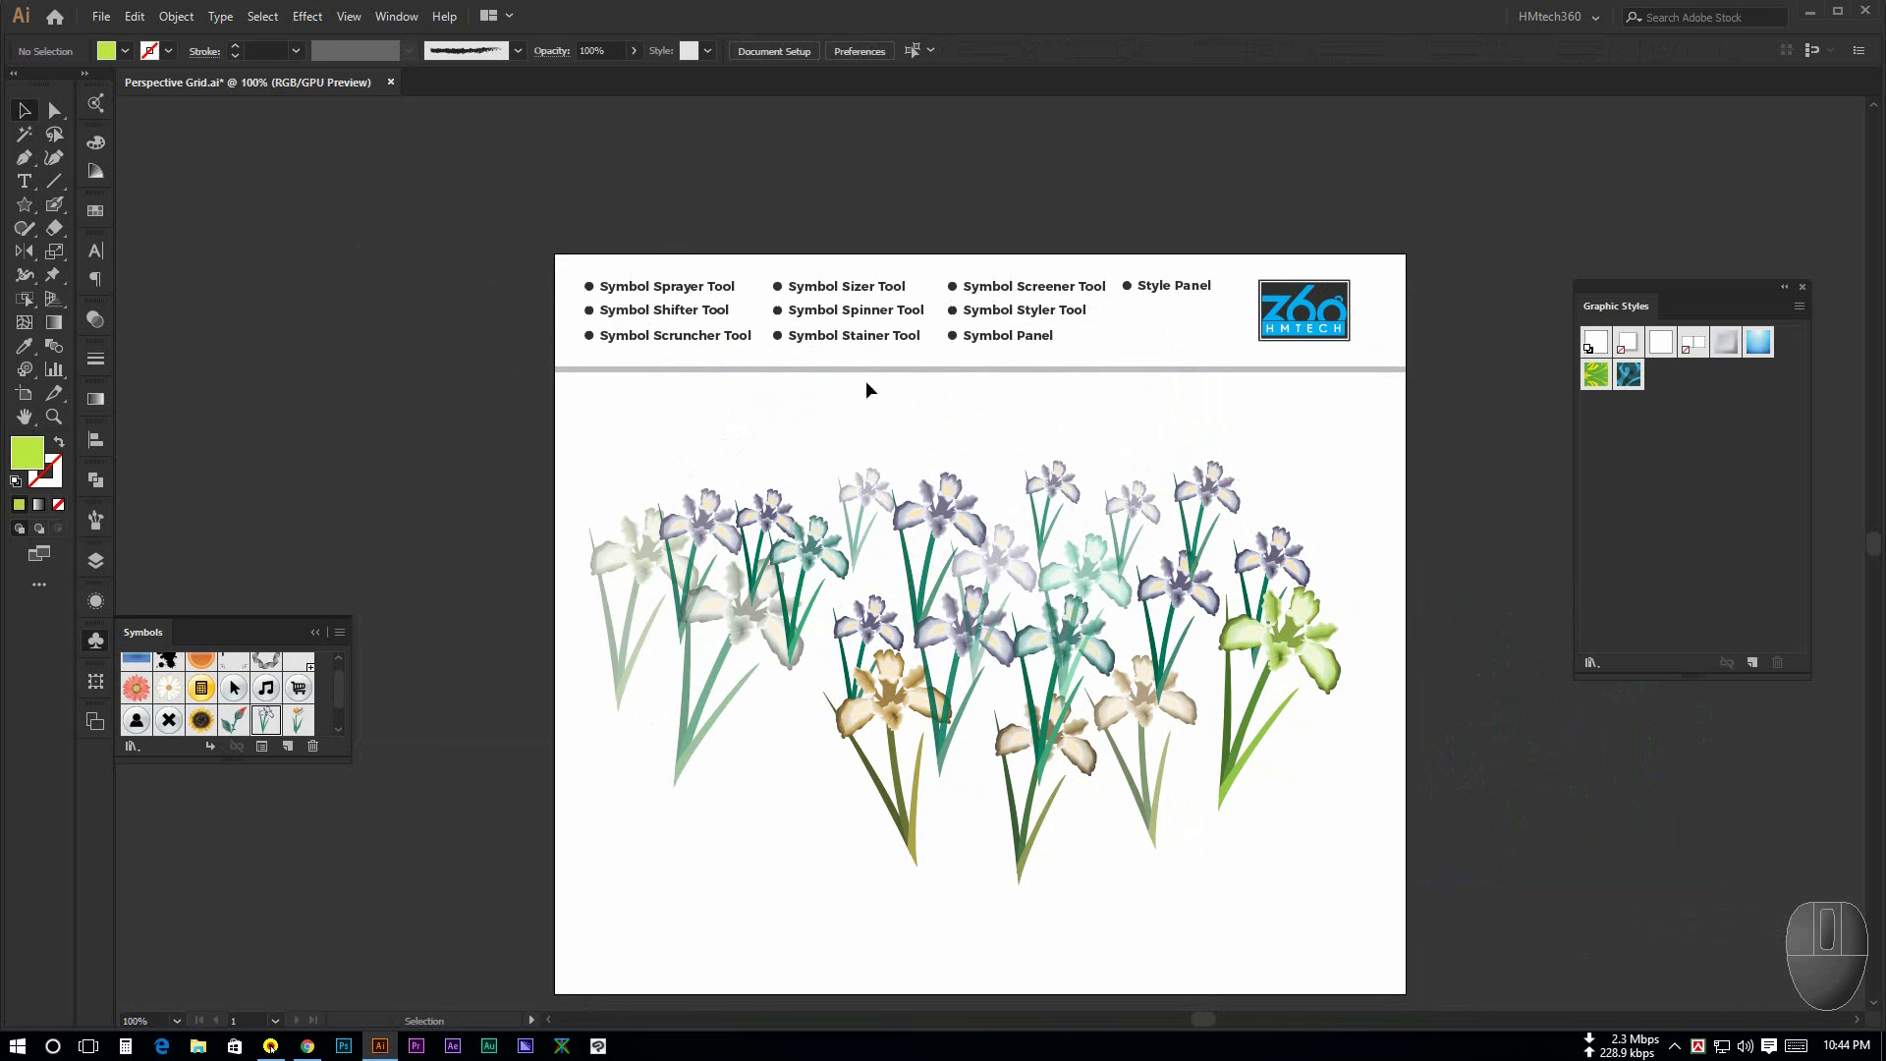
pyautogui.press('space')
pyautogui.moveTo(917, 435); pyautogui.dragTo(858, 380)
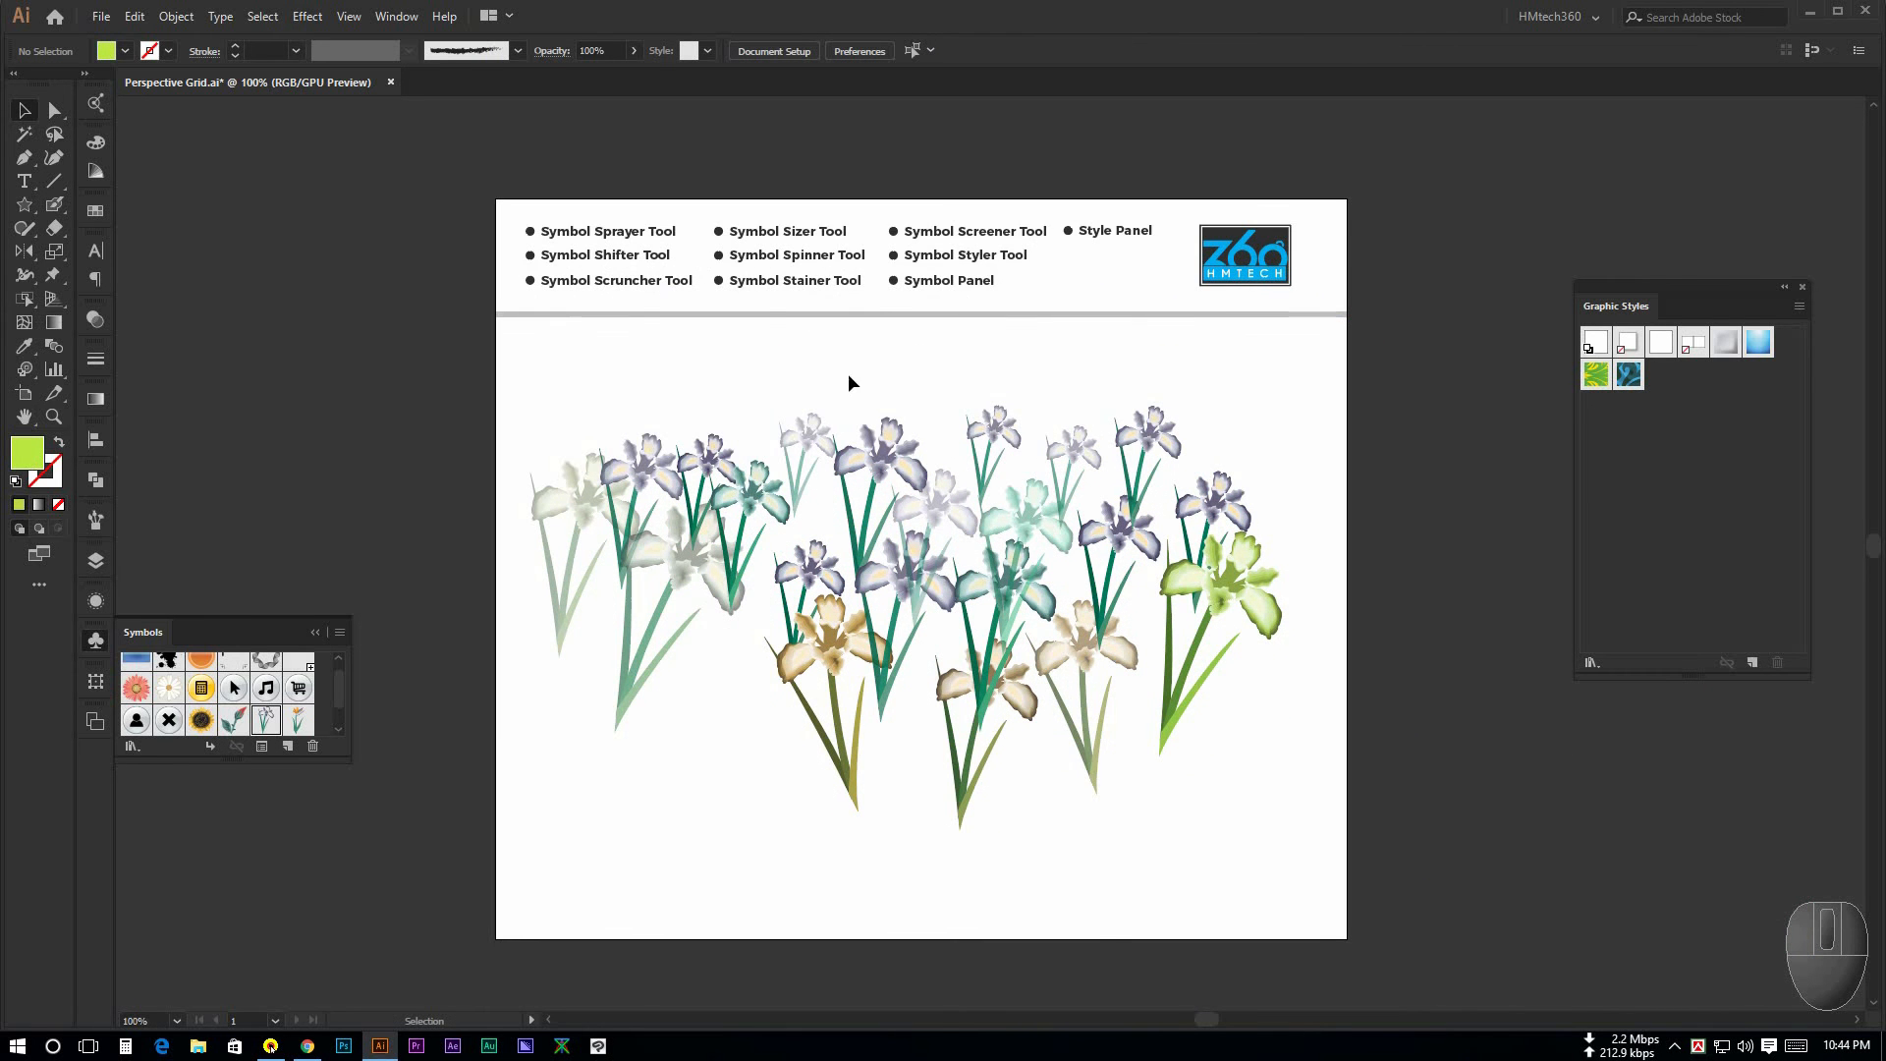
pyautogui.scroll(-1, 847, 373)
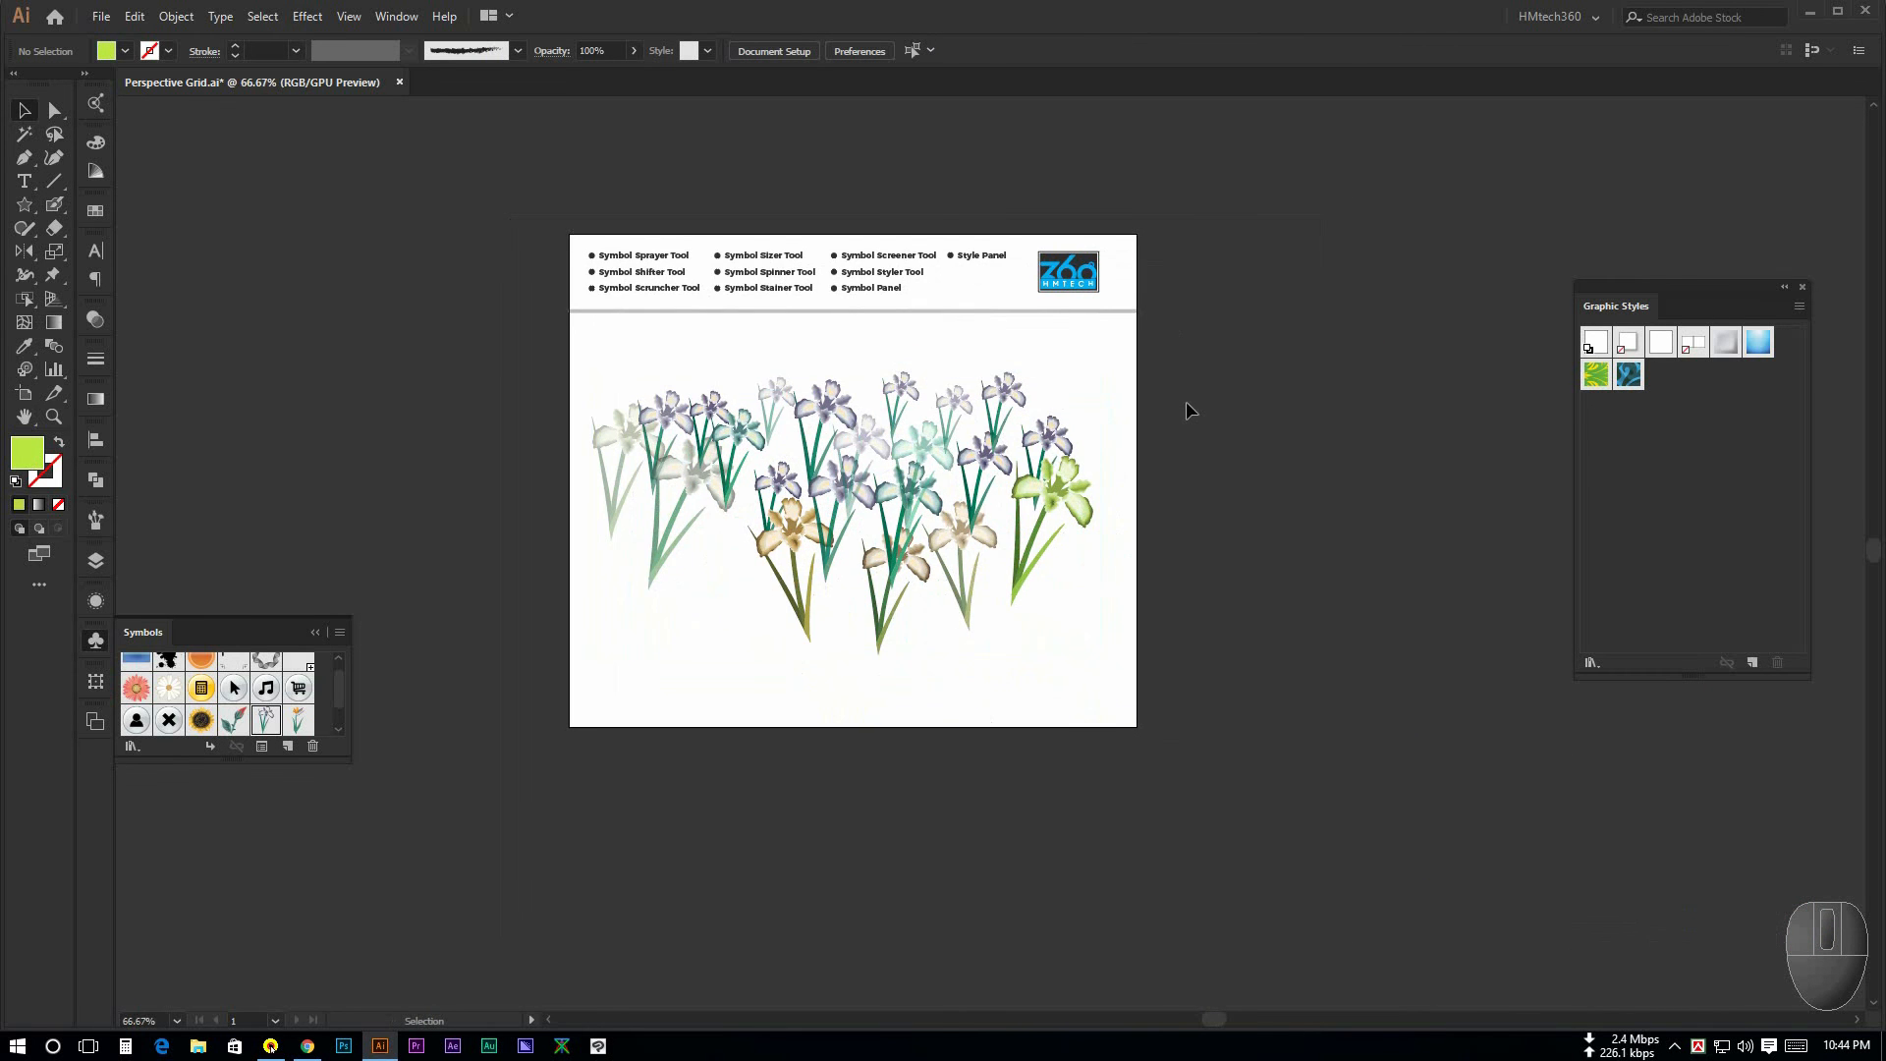